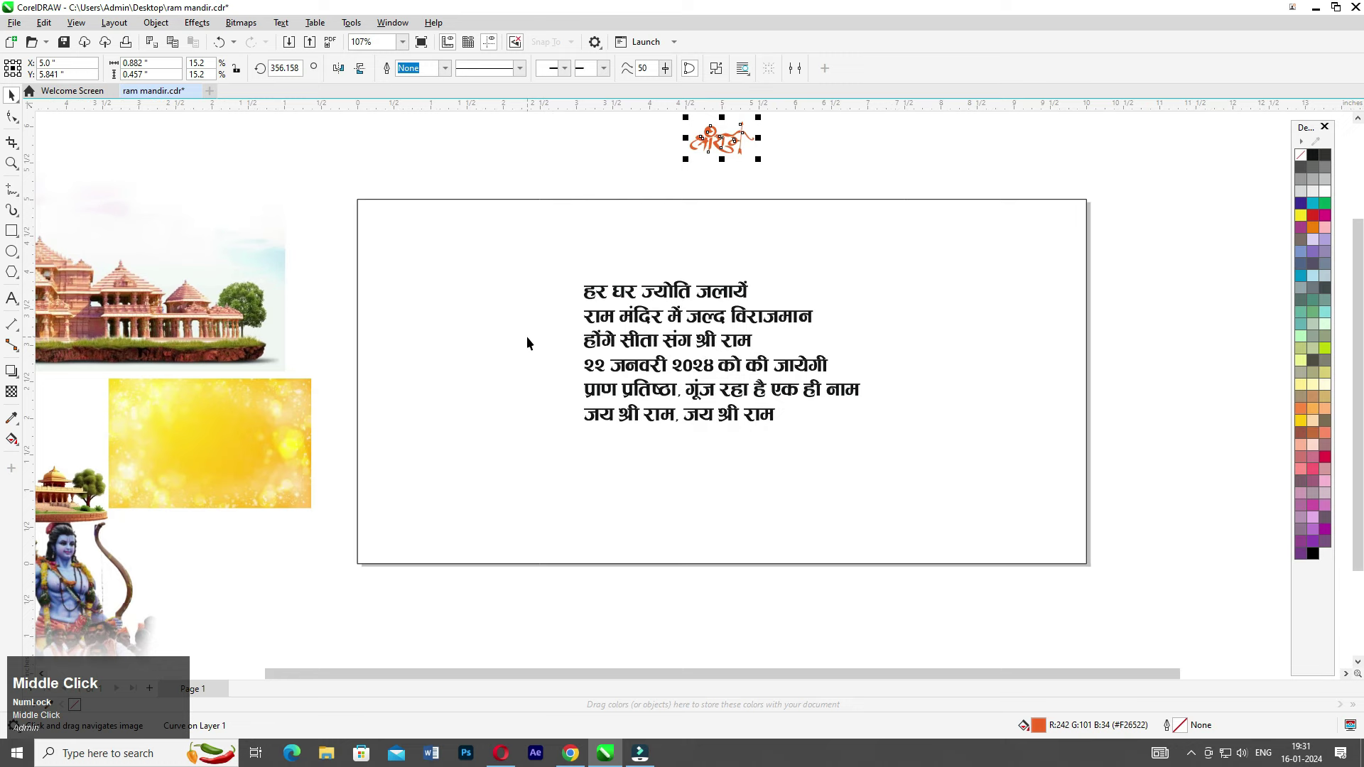
- Move the Hindi verse text block down to the lower part of the page
scroll(527, 341, down, 1)
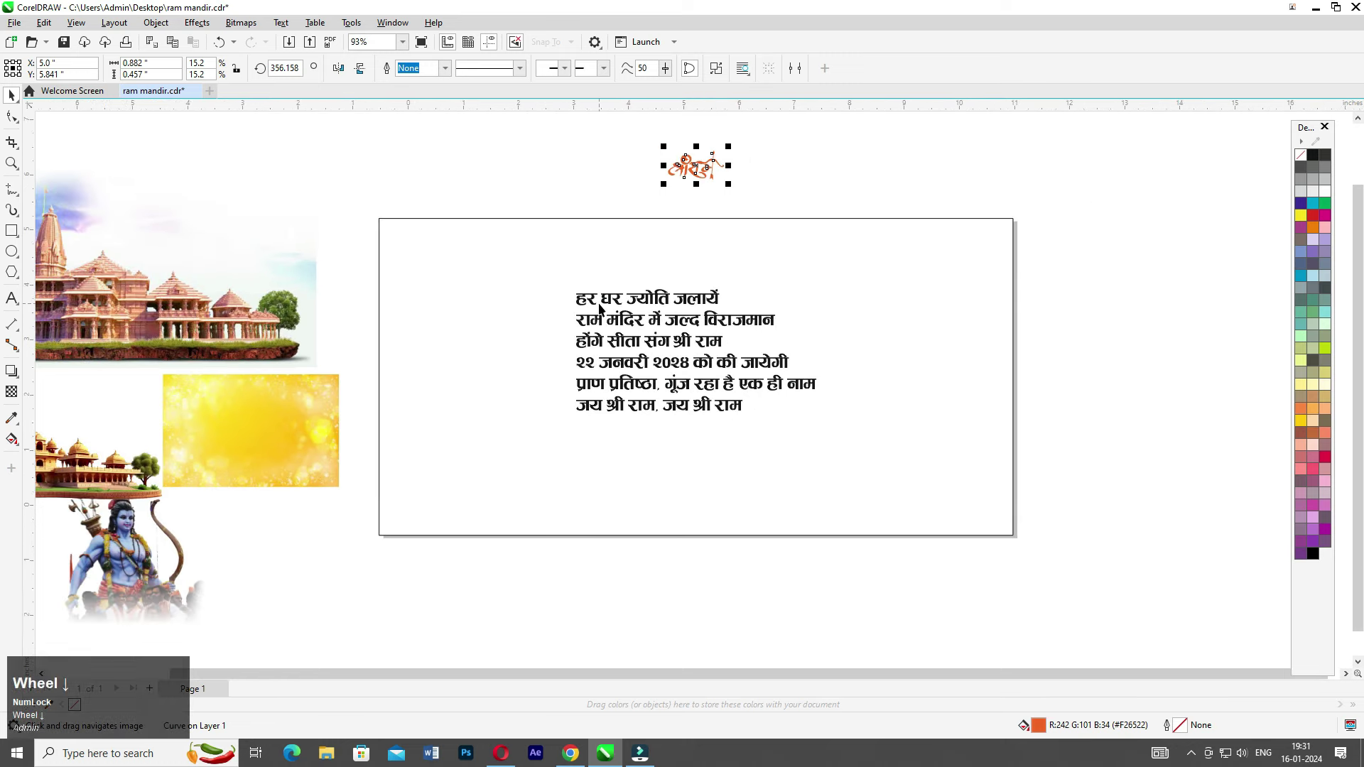
click(600, 307)
scroll(600, 307, up, 1)
drag(608, 301, 679, 422)
middle_click(704, 439)
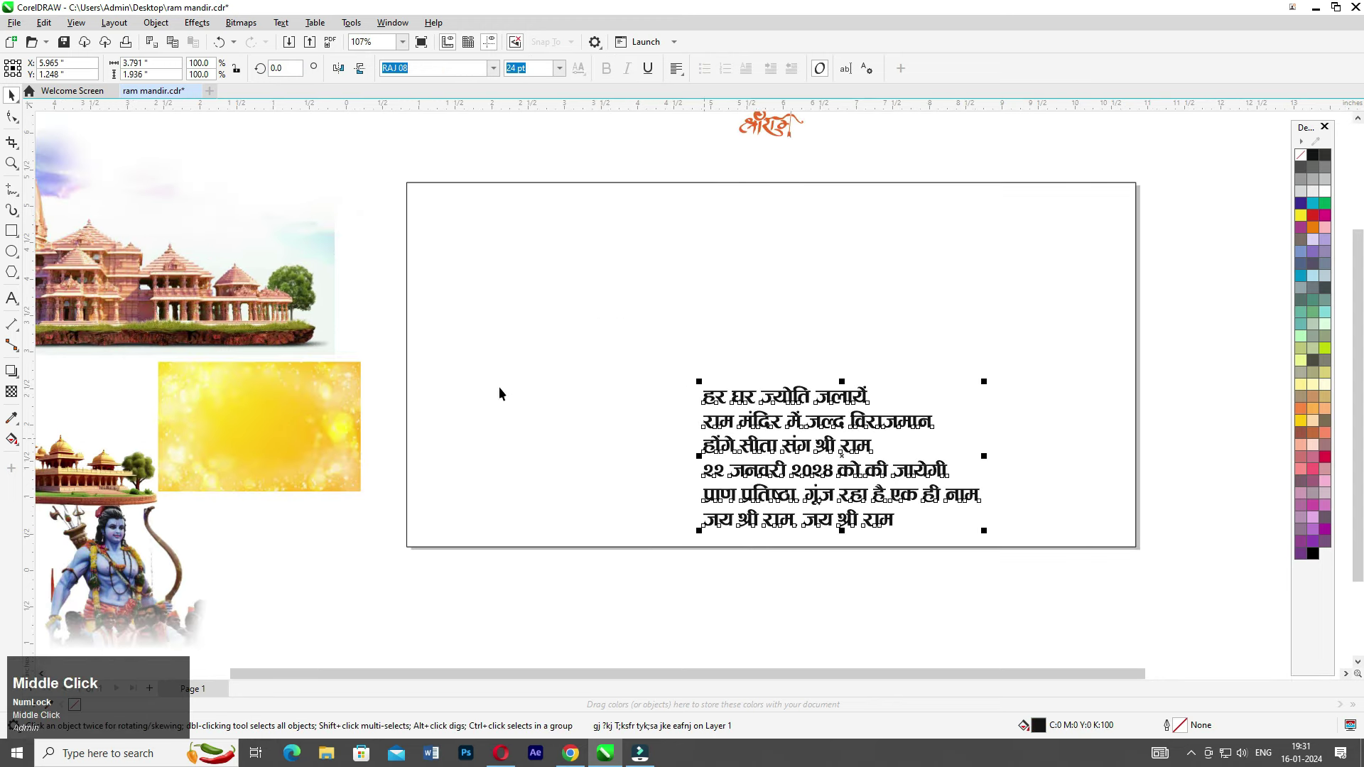
scroll(815, 392, up, 1)
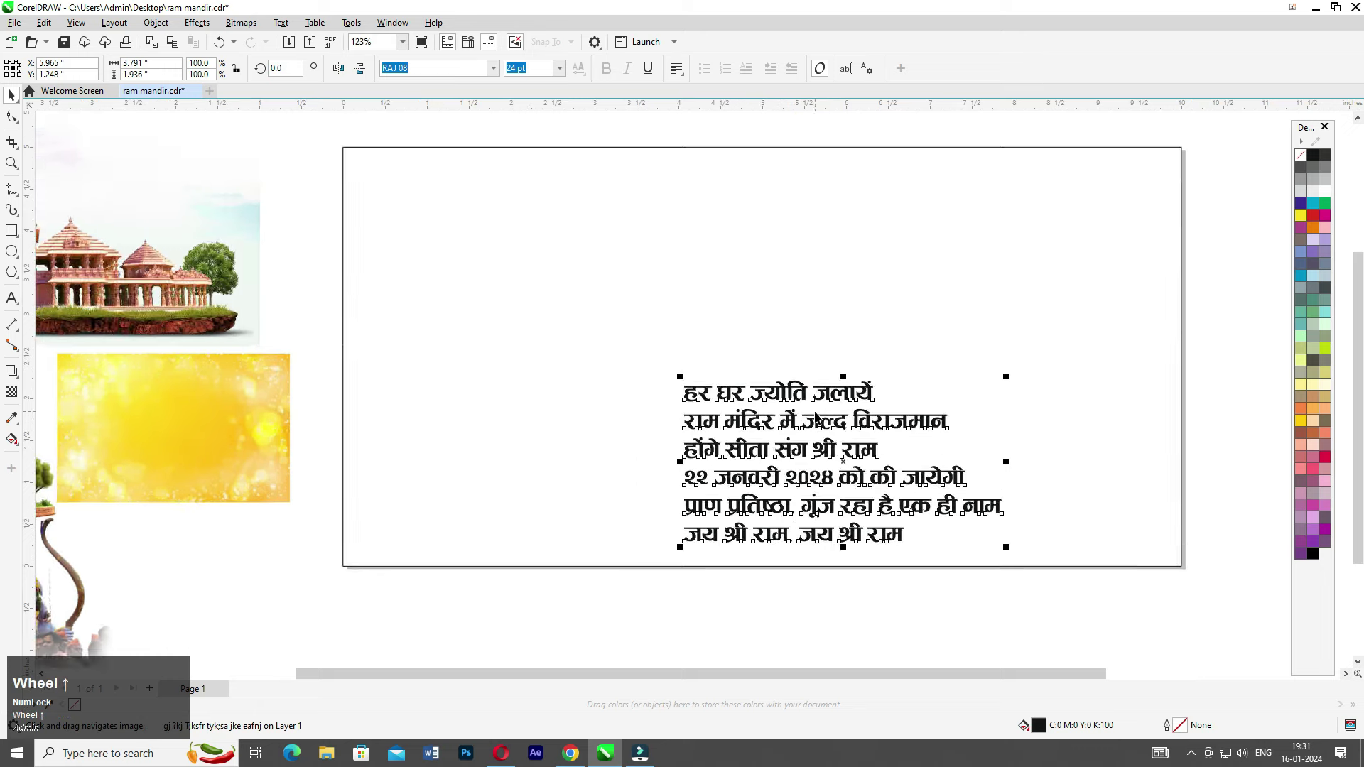
middle_click(818, 413)
- Delete the existing page frame rectangle and set the page size to 10 by 5 inches
click(481, 301)
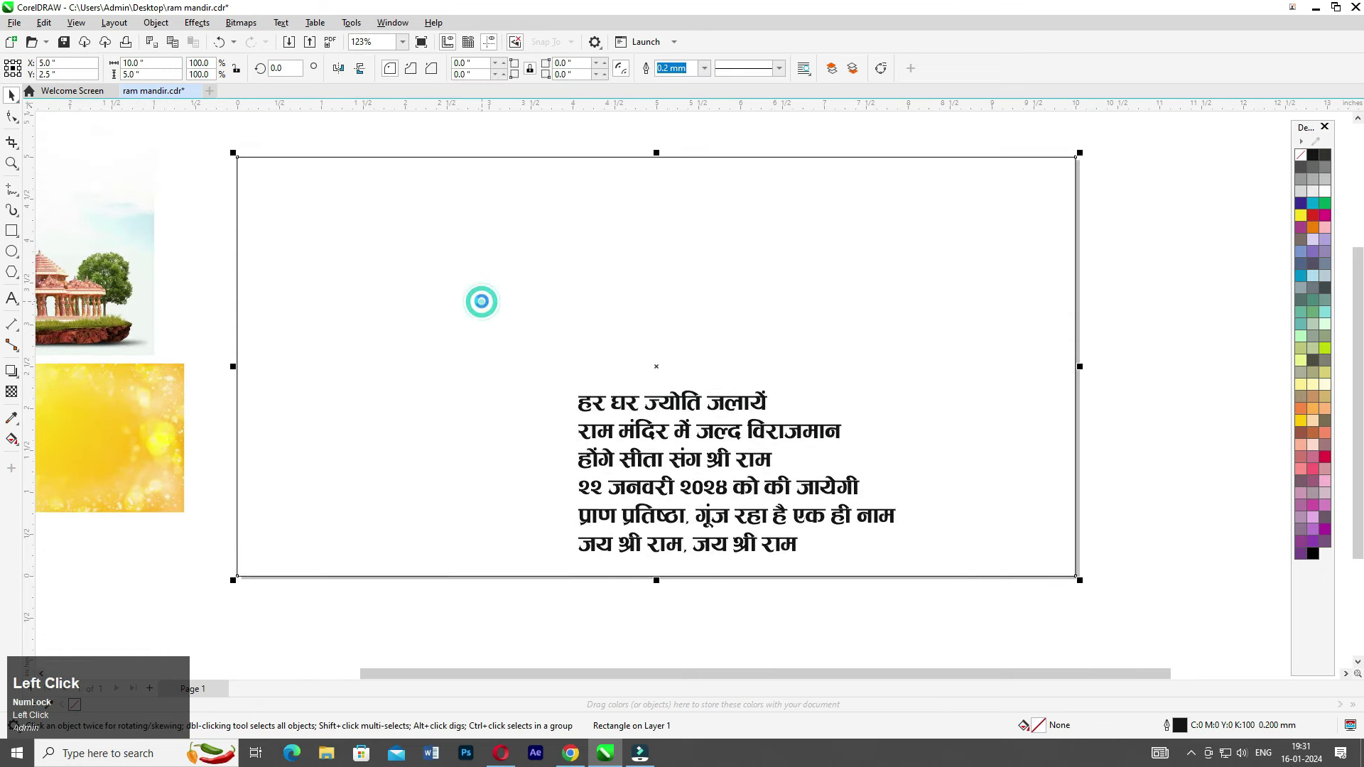
click(476, 304)
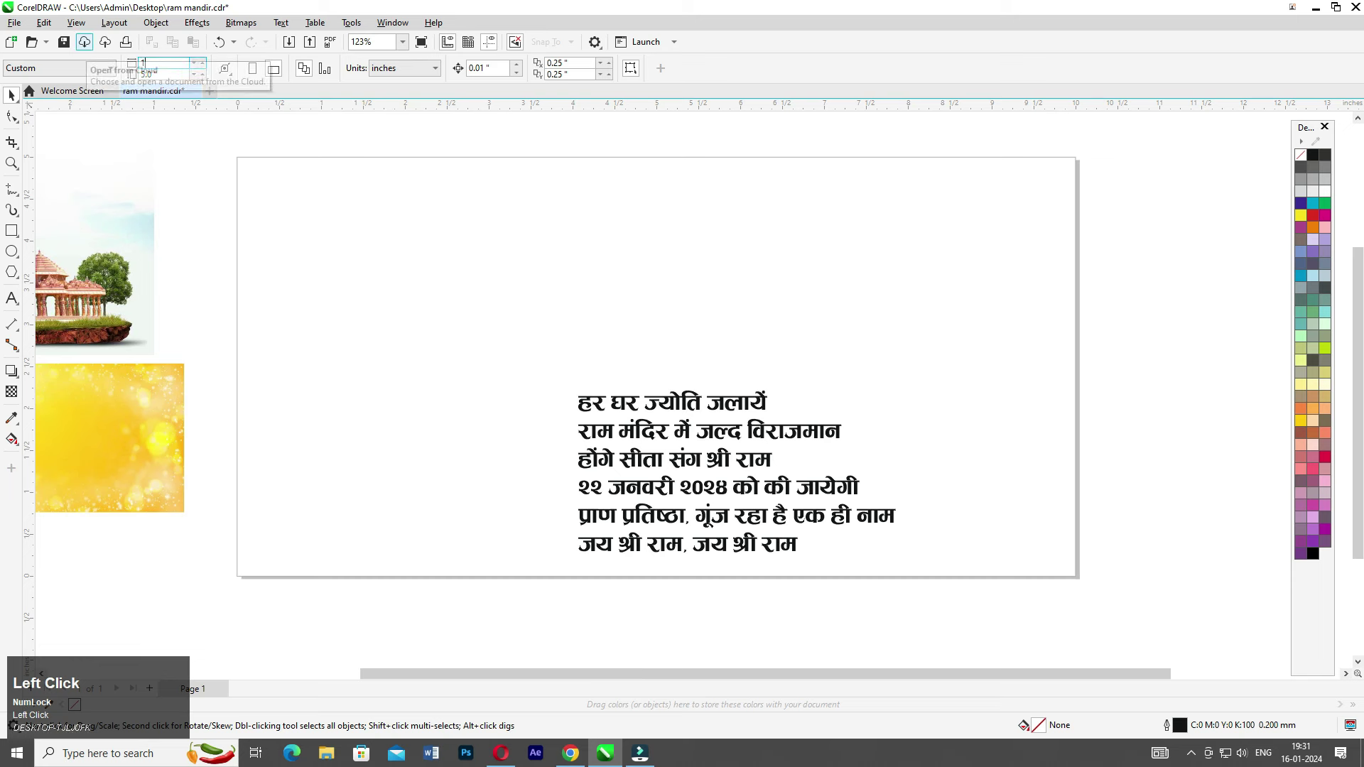
key(Tab)
text(5)
key(Tab)
click(410, 74)
click(393, 85)
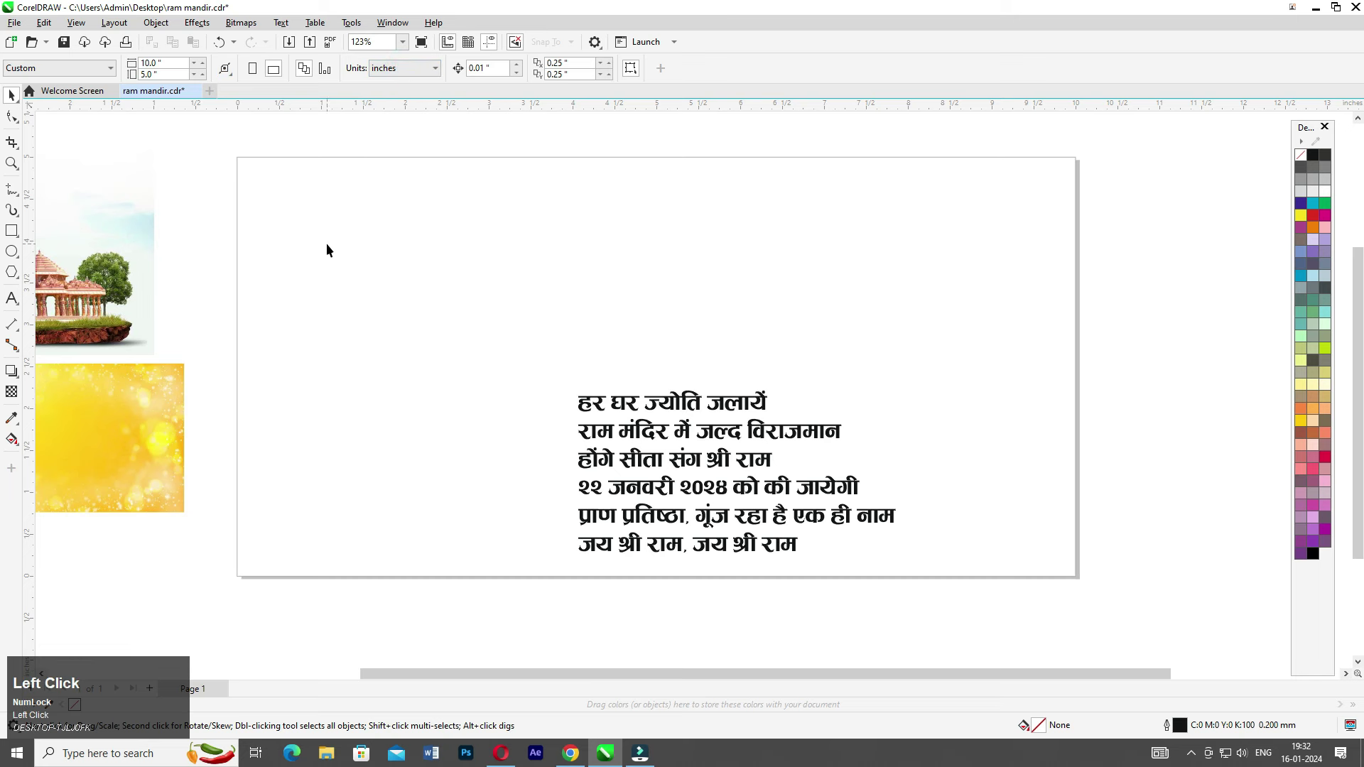
- Add a new rectangle frame exactly matching the page size
double_click(11, 231)
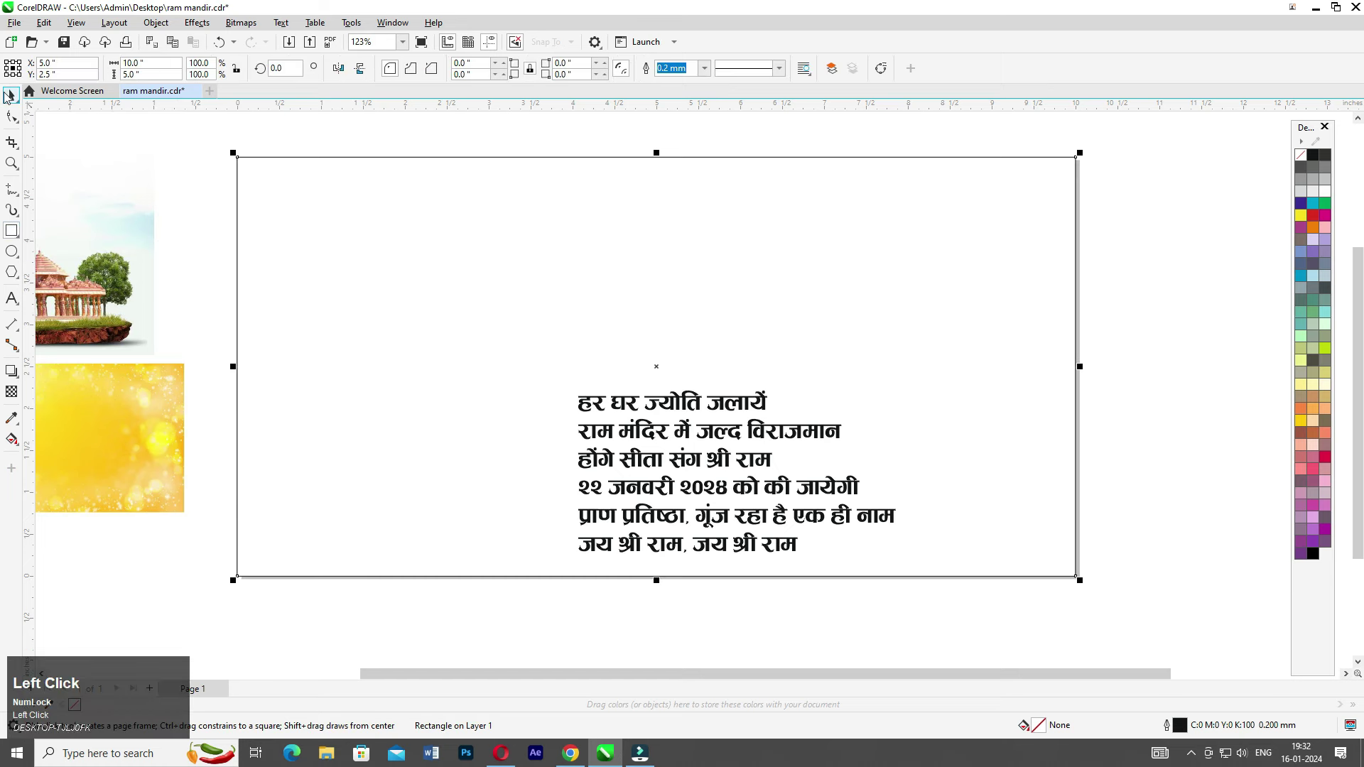
scroll(406, 228, up, 1)
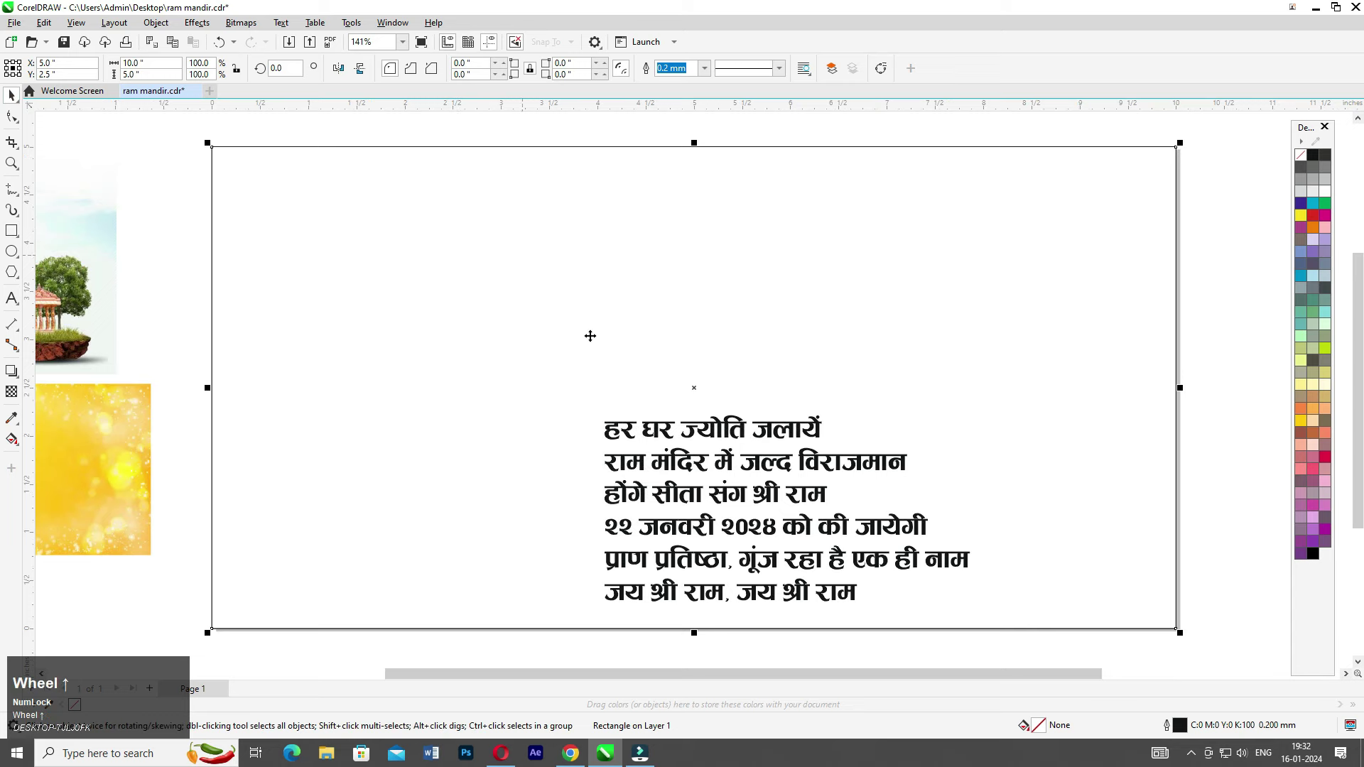
- Break the verse text apart into separate lines near the page centre and raise the first line above the rest
drag(627, 444, 527, 353)
scroll(527, 353, up, 1)
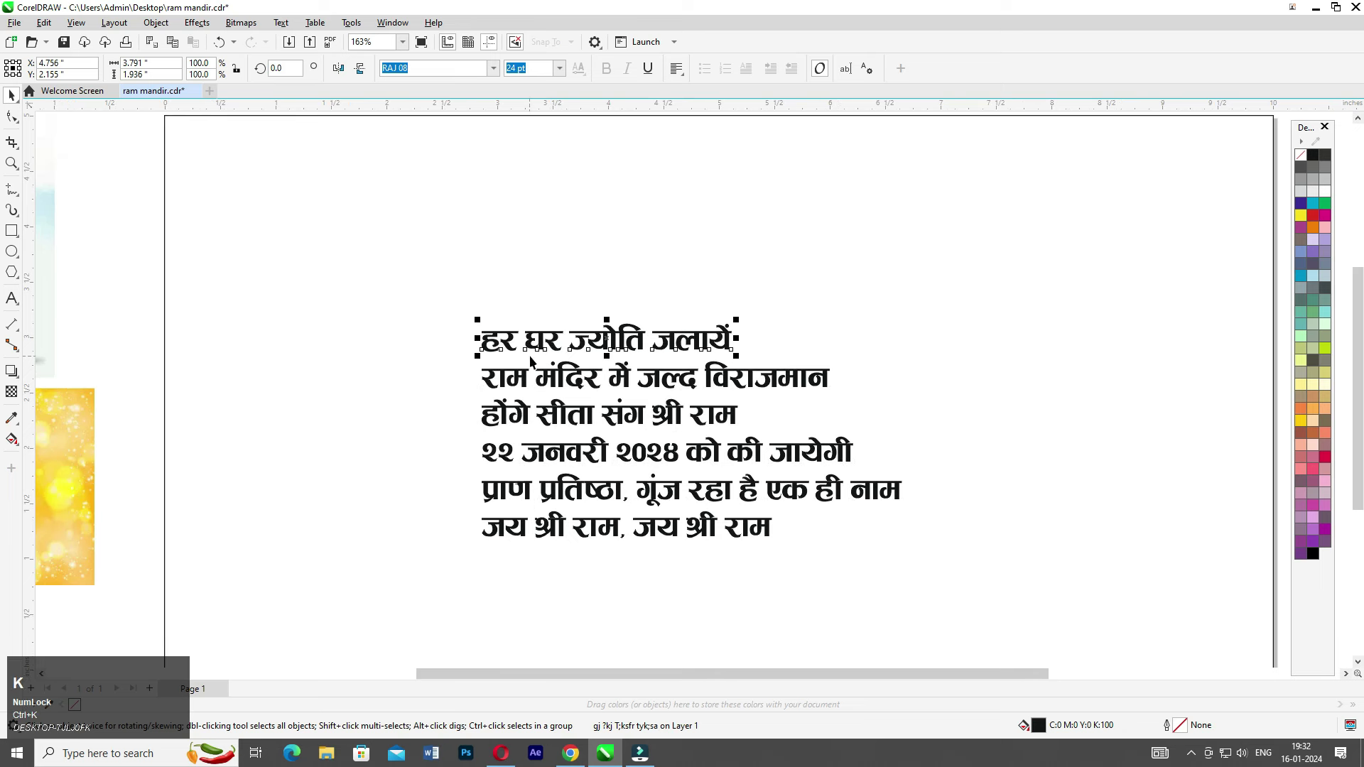
click(512, 321)
drag(554, 339, 574, 294)
drag(572, 369, 609, 346)
key(ctrl+z)
scroll(639, 444, down, 1)
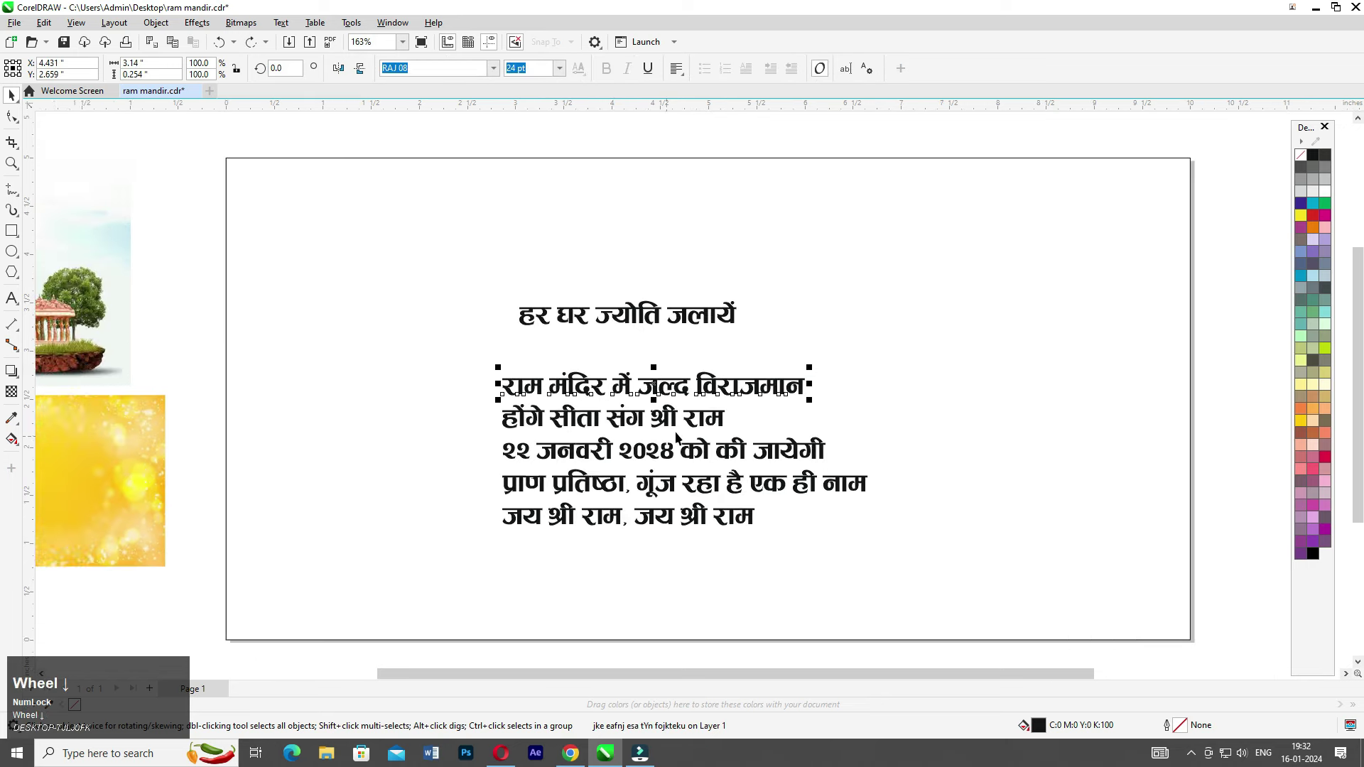
- Move the larger temple image with the blue sky onto the left half of the page
middle_click(633, 453)
scroll(620, 329, down, 1)
middle_click(350, 417)
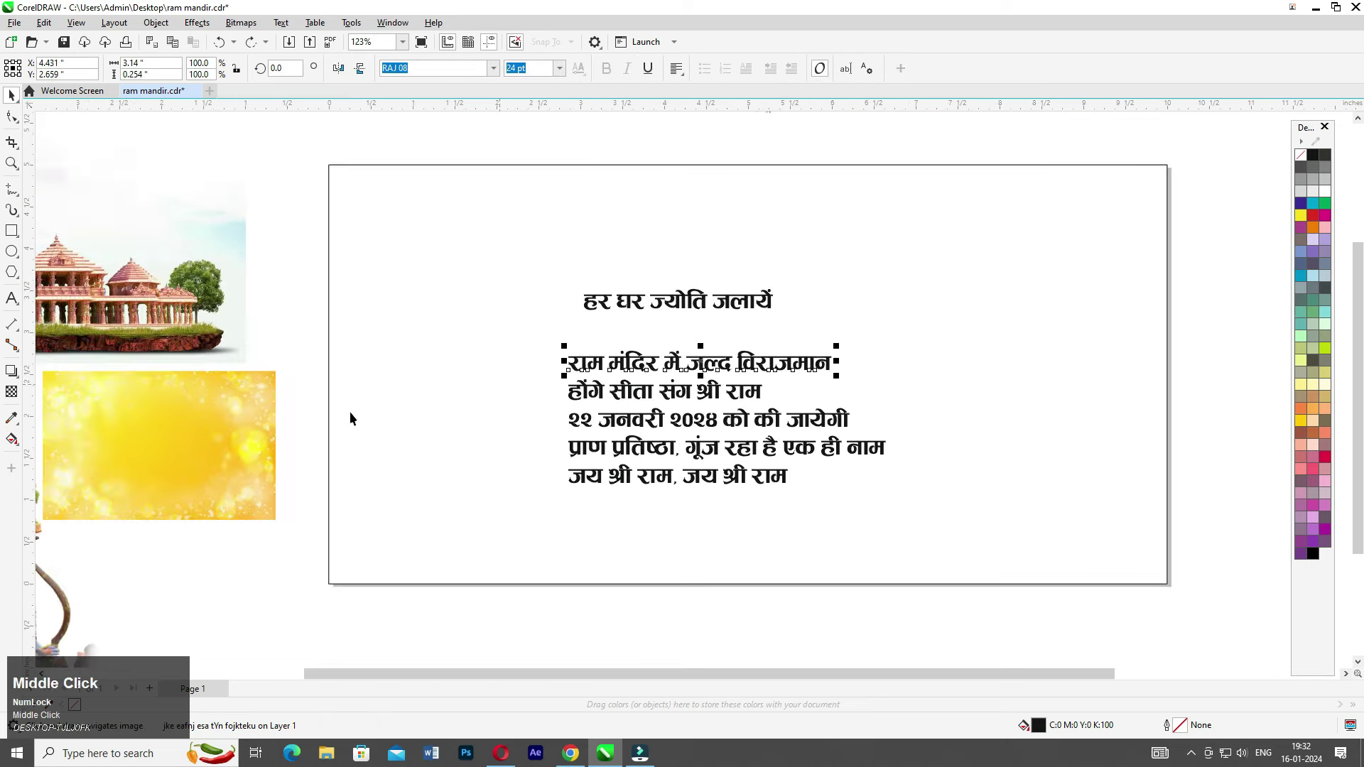
scroll(206, 341, down, 2)
drag(187, 311, 489, 309)
drag(392, 299, 423, 335)
scroll(216, 308, down, 1)
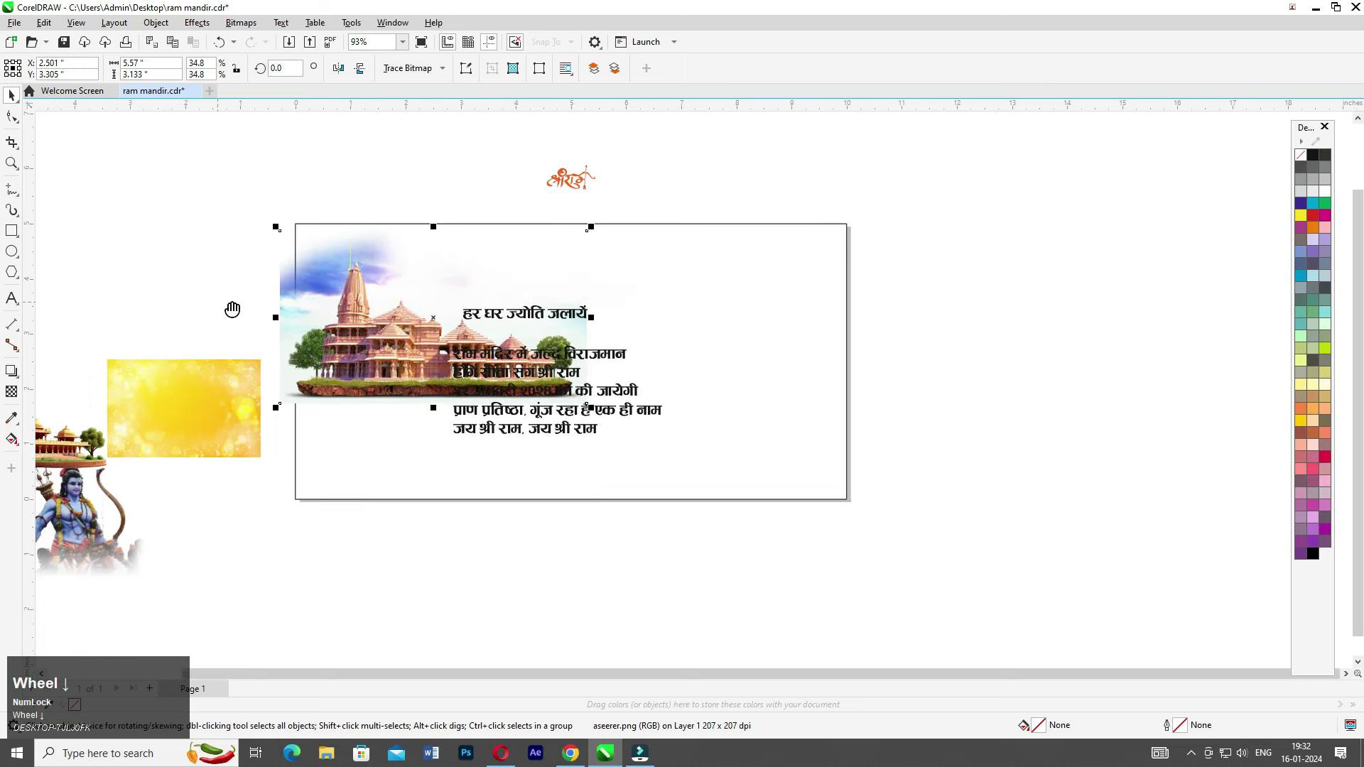
- Move the Lord Ram image onto the upper right part of the page
middle_click(232, 309)
drag(128, 404, 880, 313)
scroll(880, 313, up, 1)
scroll(881, 313, up, 2)
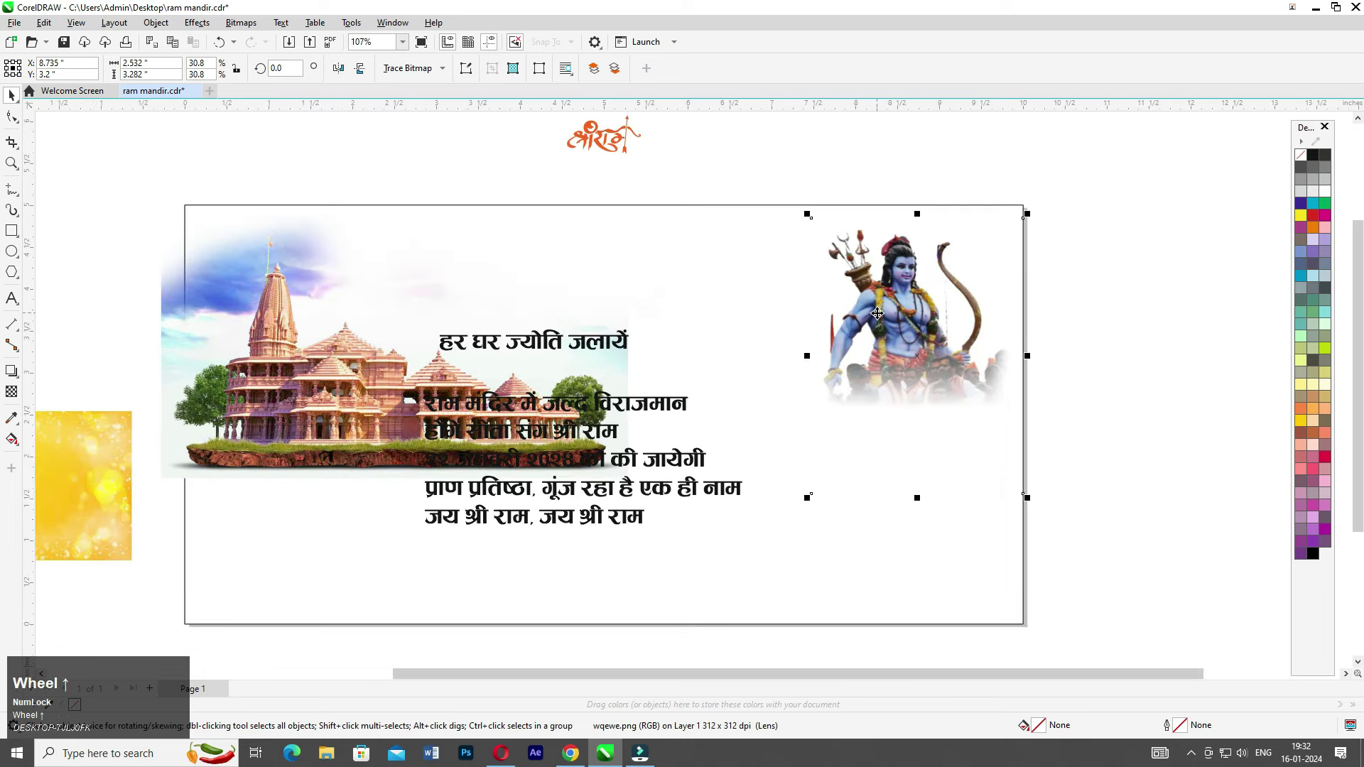
- Mirror the Lord Ram image horizontally and enlarge it to about 3.06 by 3.96 inches
click(339, 68)
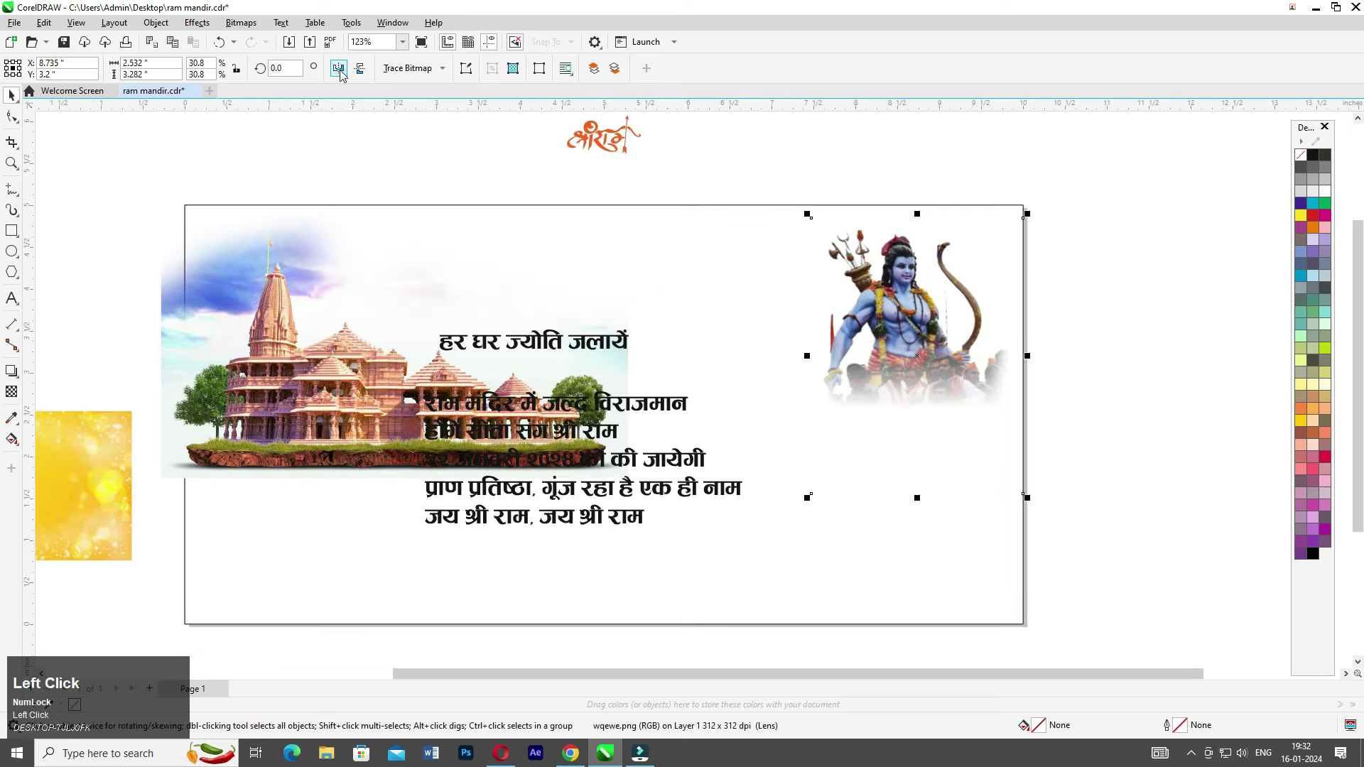
drag(901, 363, 891, 350)
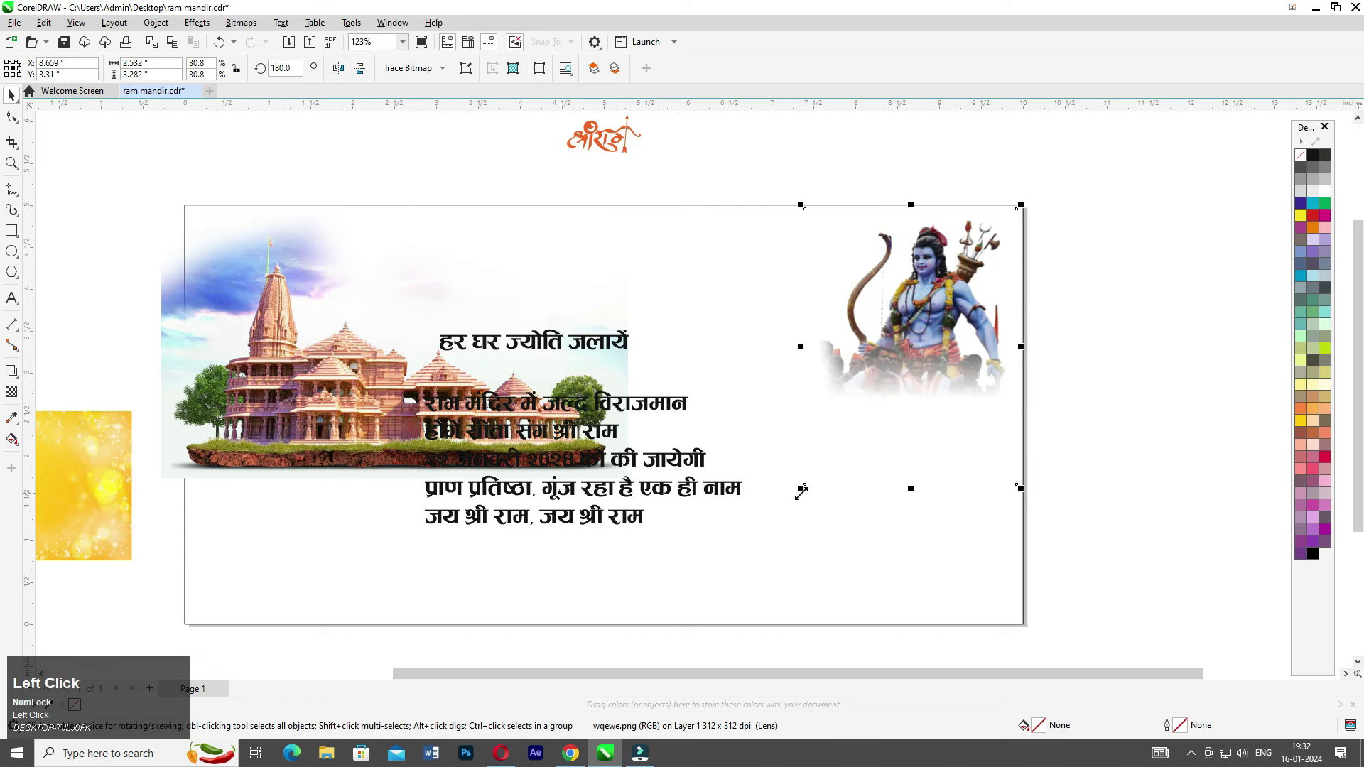
drag(801, 490, 767, 536)
drag(878, 362, 881, 364)
- Place the Lord Ram image behind the temple's upper part, shrink it to about 2.39 by 3.10 inches and shift the temple lower
drag(288, 391, 331, 398)
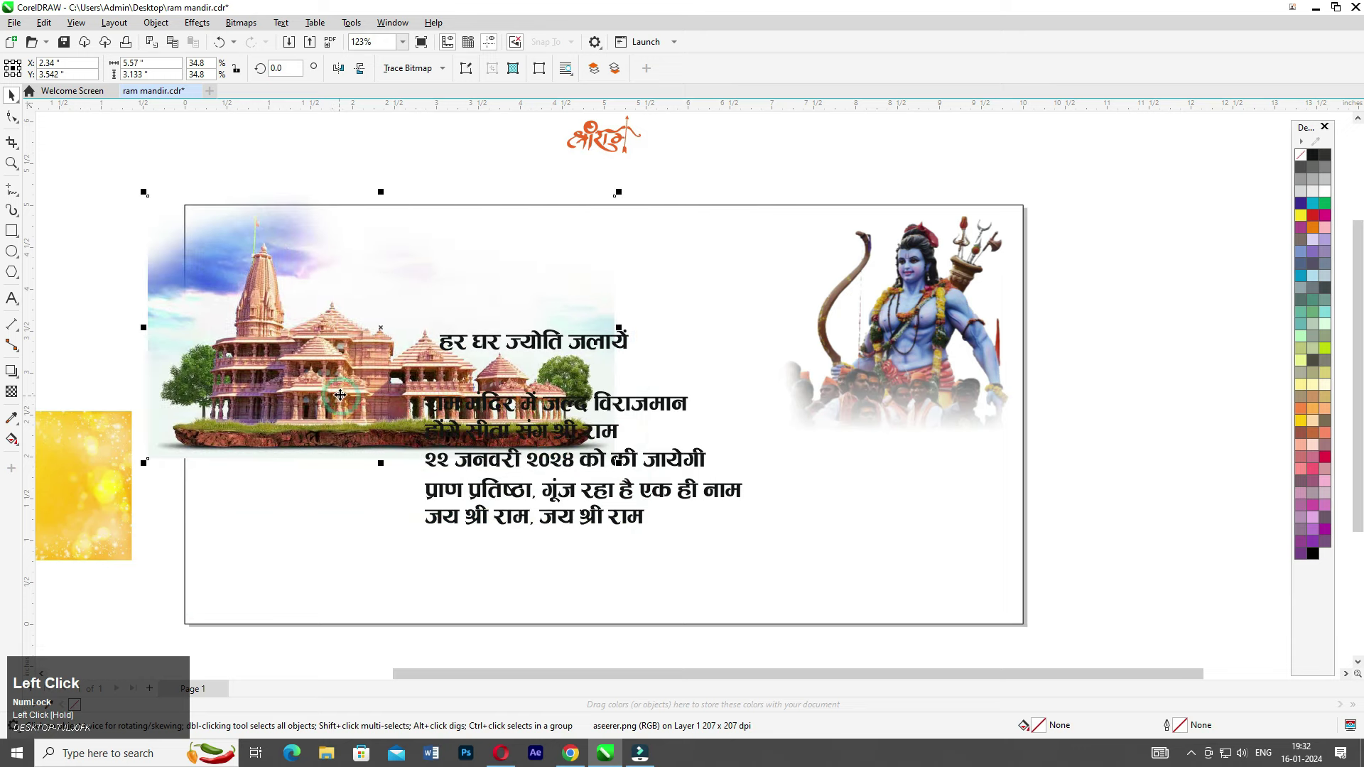
drag(921, 283, 429, 258)
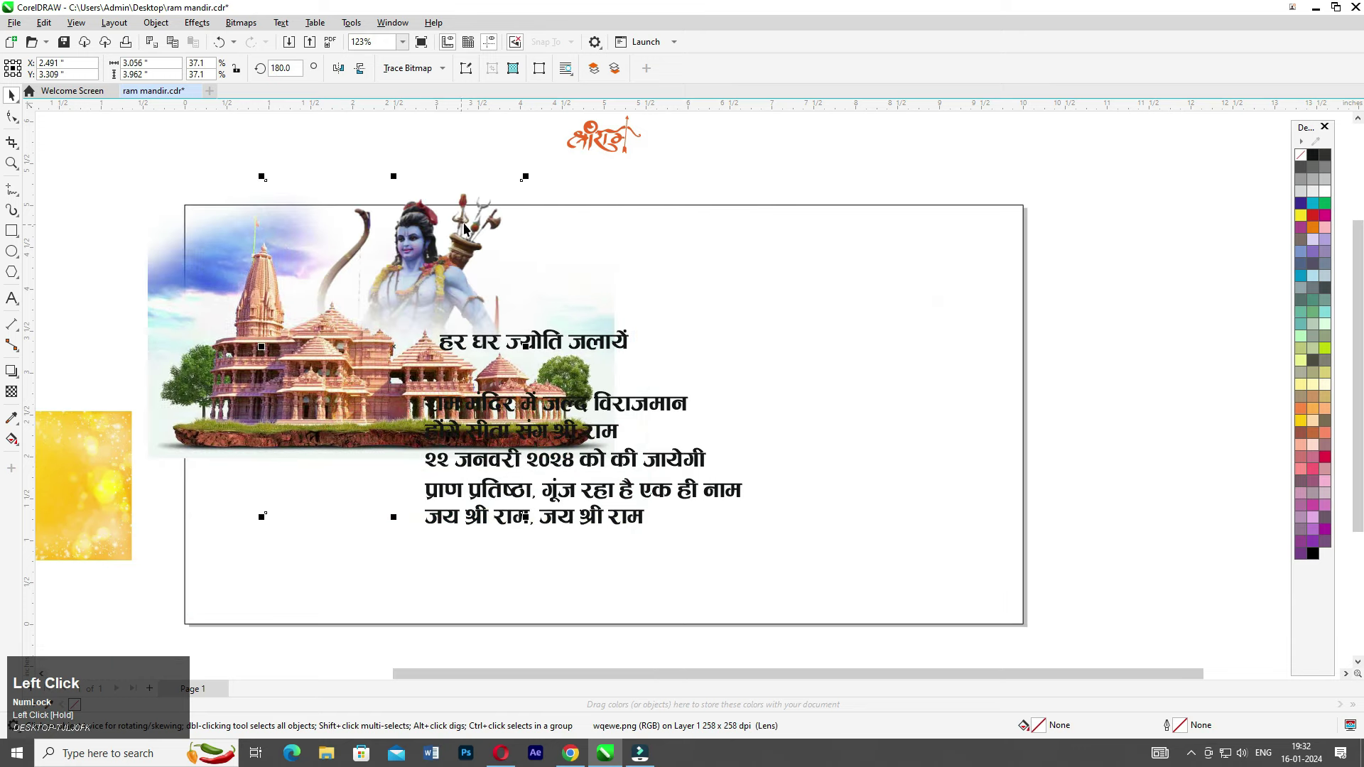
drag(527, 176, 500, 193)
drag(280, 344, 280, 372)
drag(456, 233, 472, 223)
key(ctrl+z)
mouse_move(526, 144)
mouse_down()
mouse_move(326, 376)
mouse_move(196, 474)
mouse_up()
drag(450, 228, 441, 170)
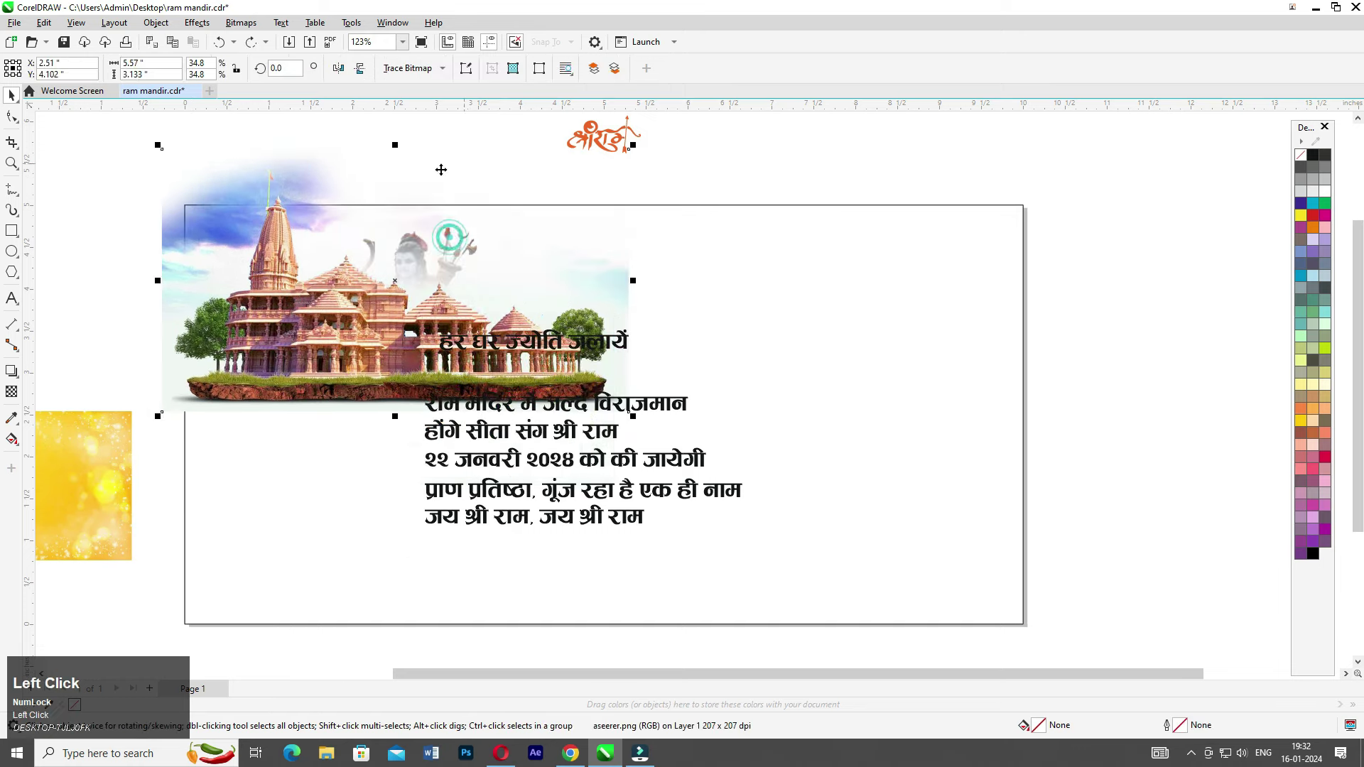
key(ctrl+z)
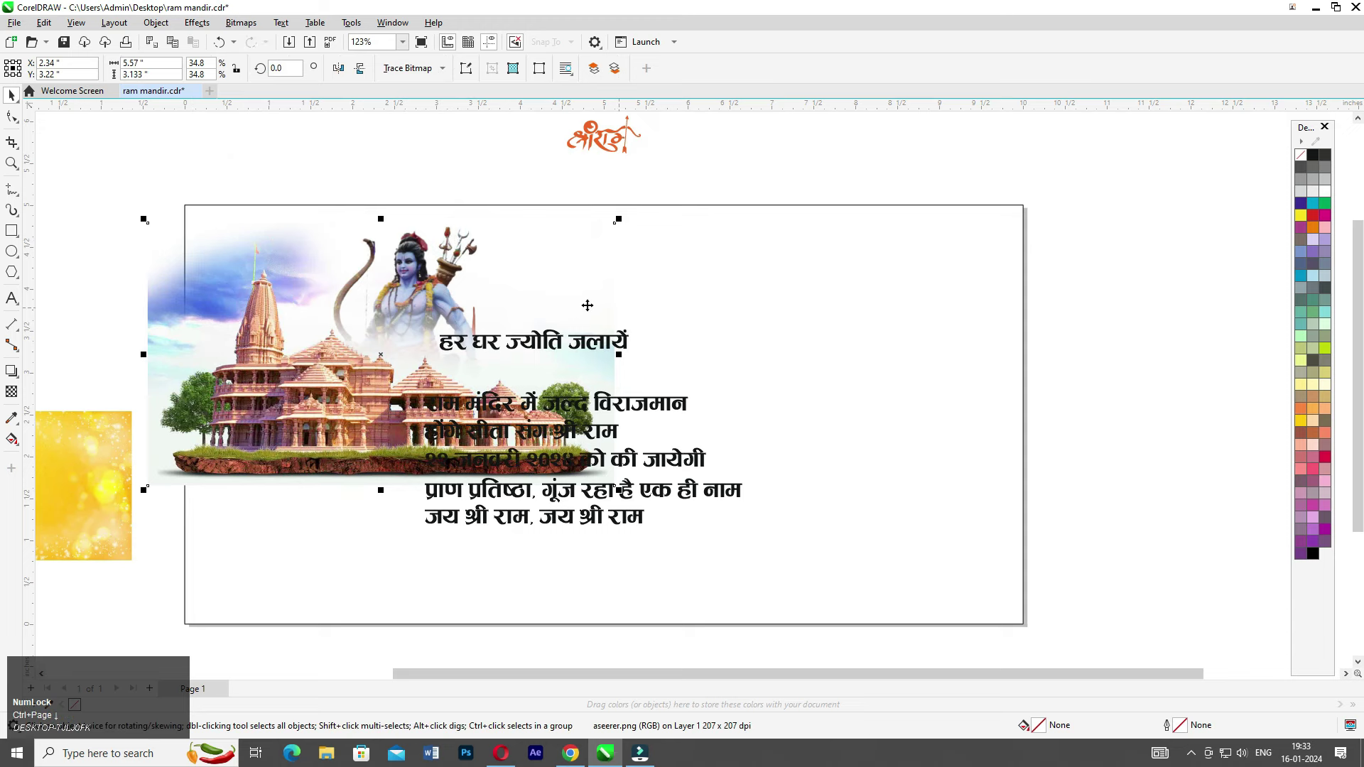
- Move all six verse lines one by one to the page's right side, stacked in order with a gap above the last line
scroll(561, 323, up, 1)
scroll(538, 342, down, 1)
drag(553, 344, 887, 248)
drag(623, 409, 909, 283)
drag(605, 435, 897, 314)
drag(668, 458, 927, 335)
drag(625, 493, 826, 368)
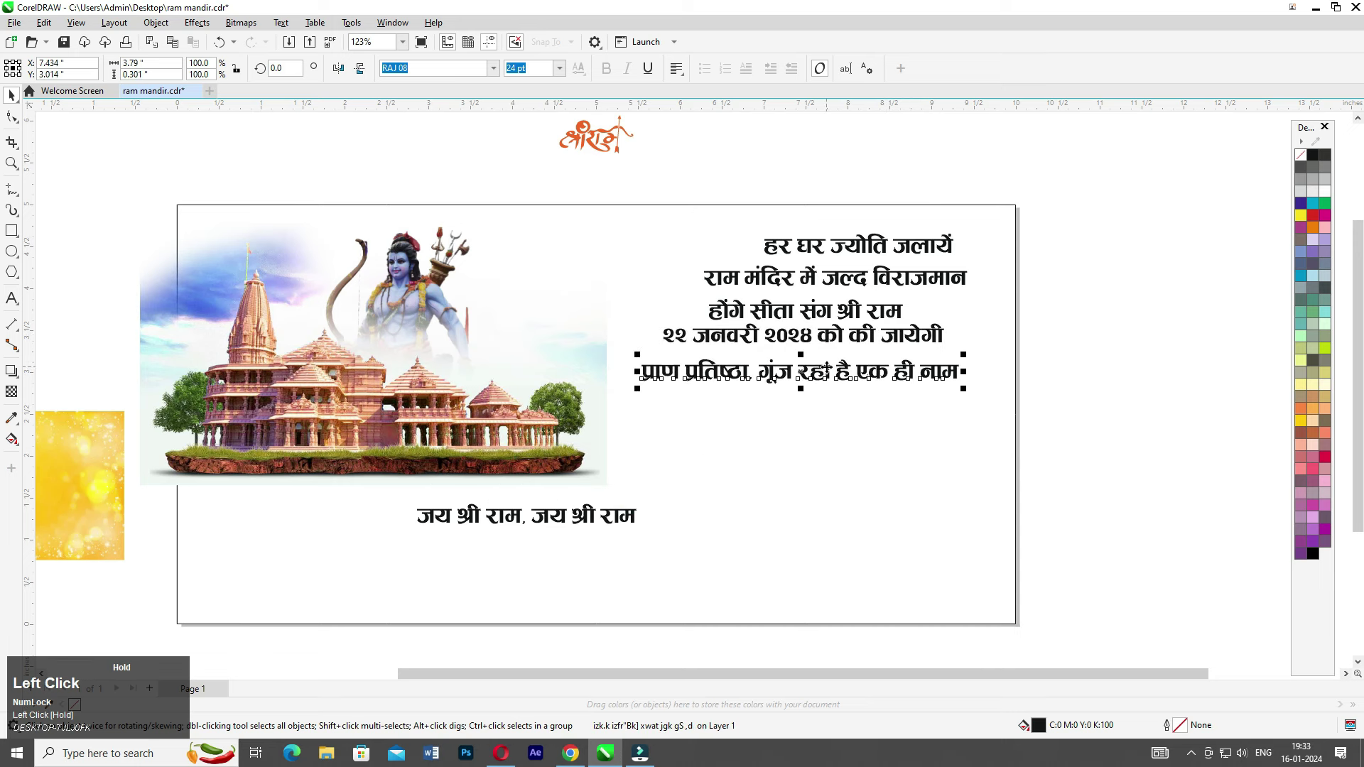
click(619, 518)
key(ctrl+r)
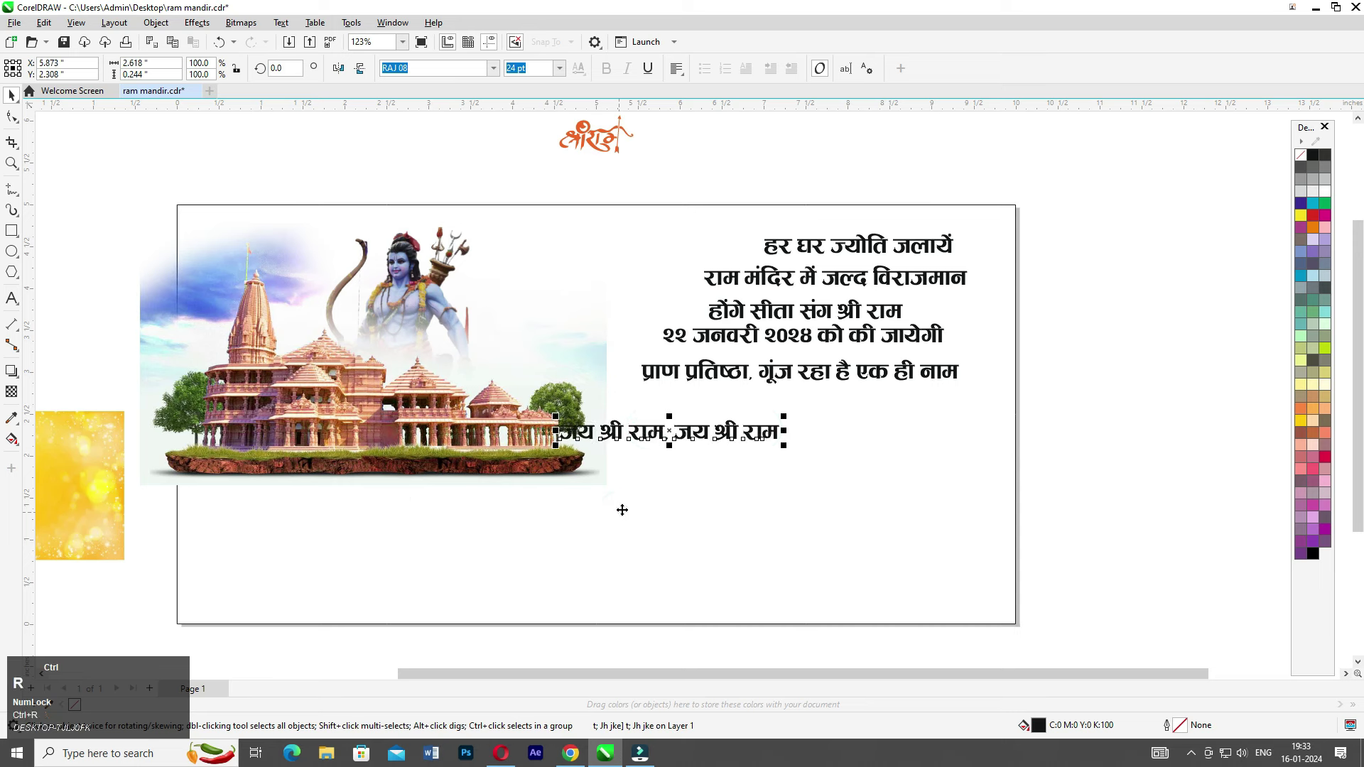
key(ctrl+r)
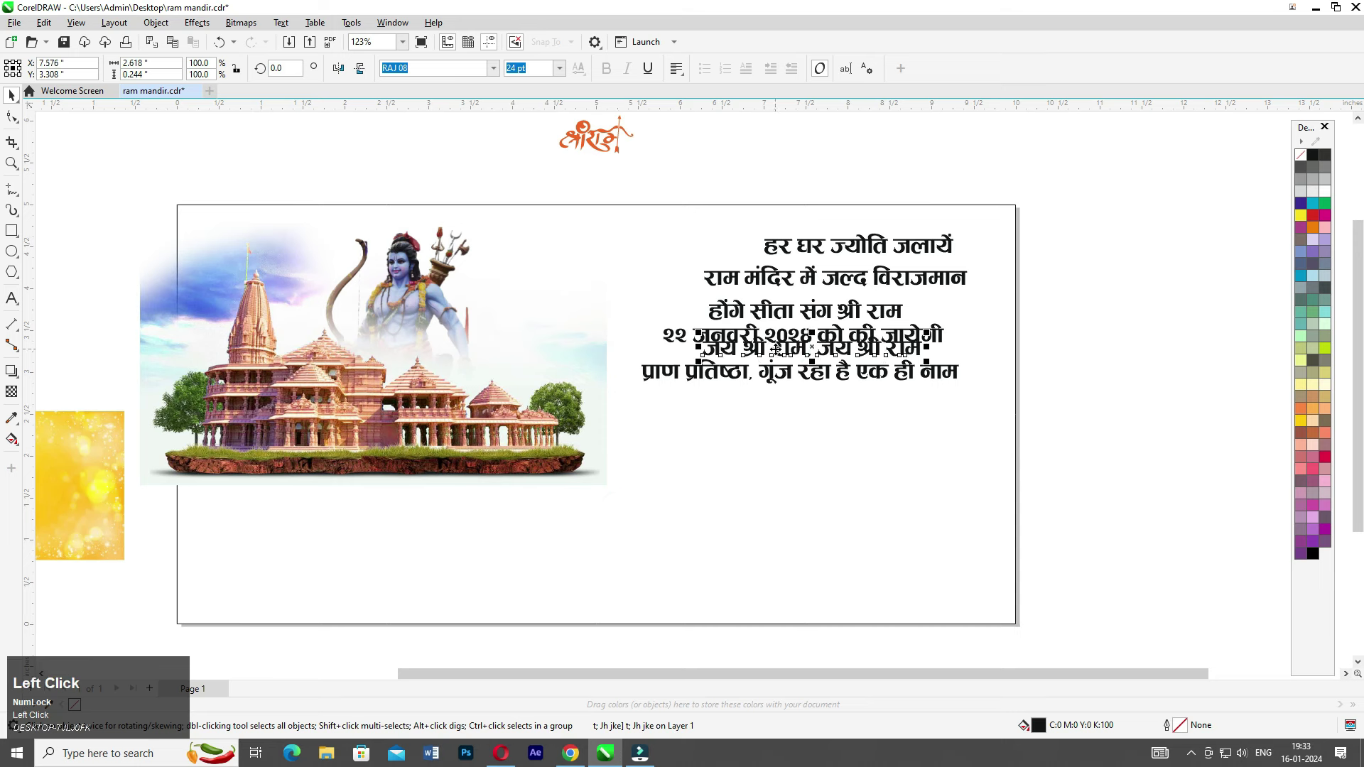
drag(776, 349, 804, 441)
- Lower the temple image, bring the Lord Ram image to the front and nudge it slightly right and up
drag(341, 371, 342, 398)
drag(240, 145, 596, 517)
key(shift+Page_Up)
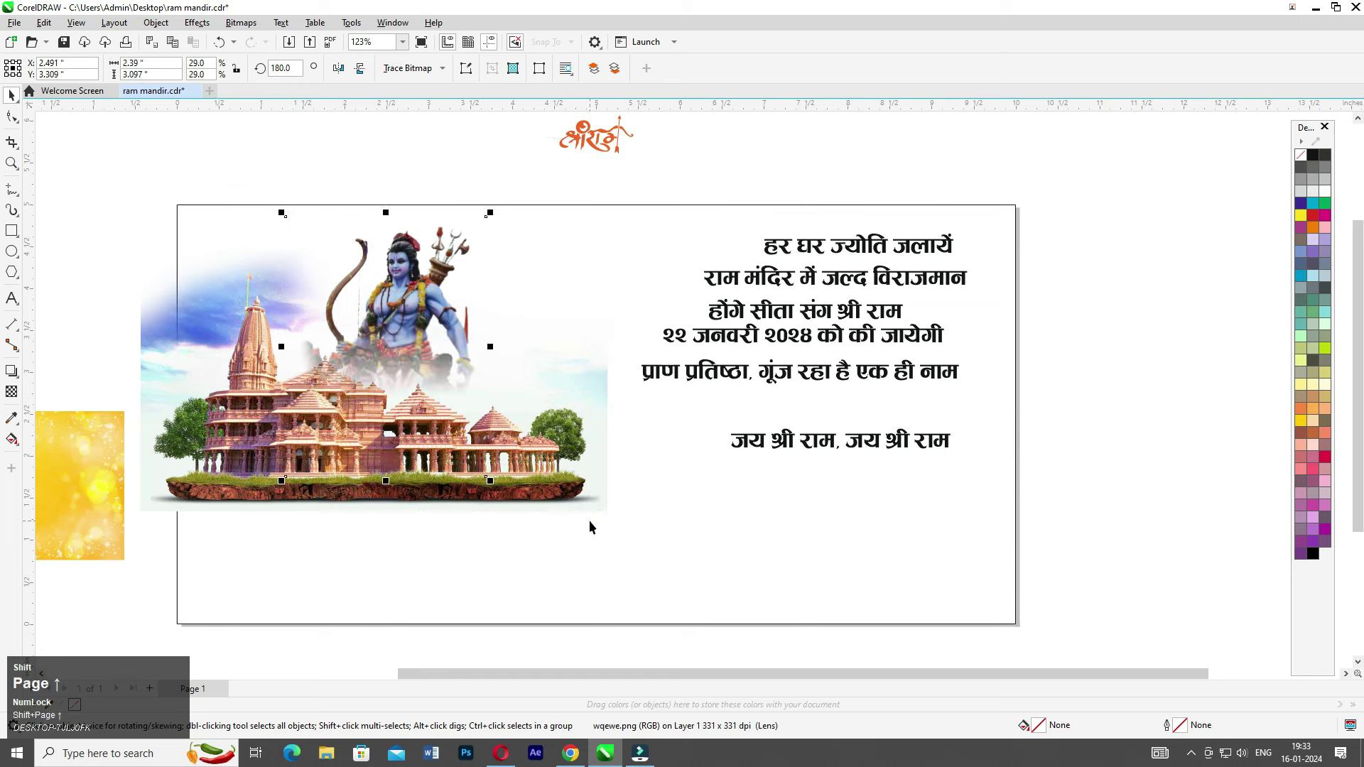
key(Right)
key(Right)
key(Right)
key(Up)
key(Up)
key(Up)
key(Up)
key(Up)
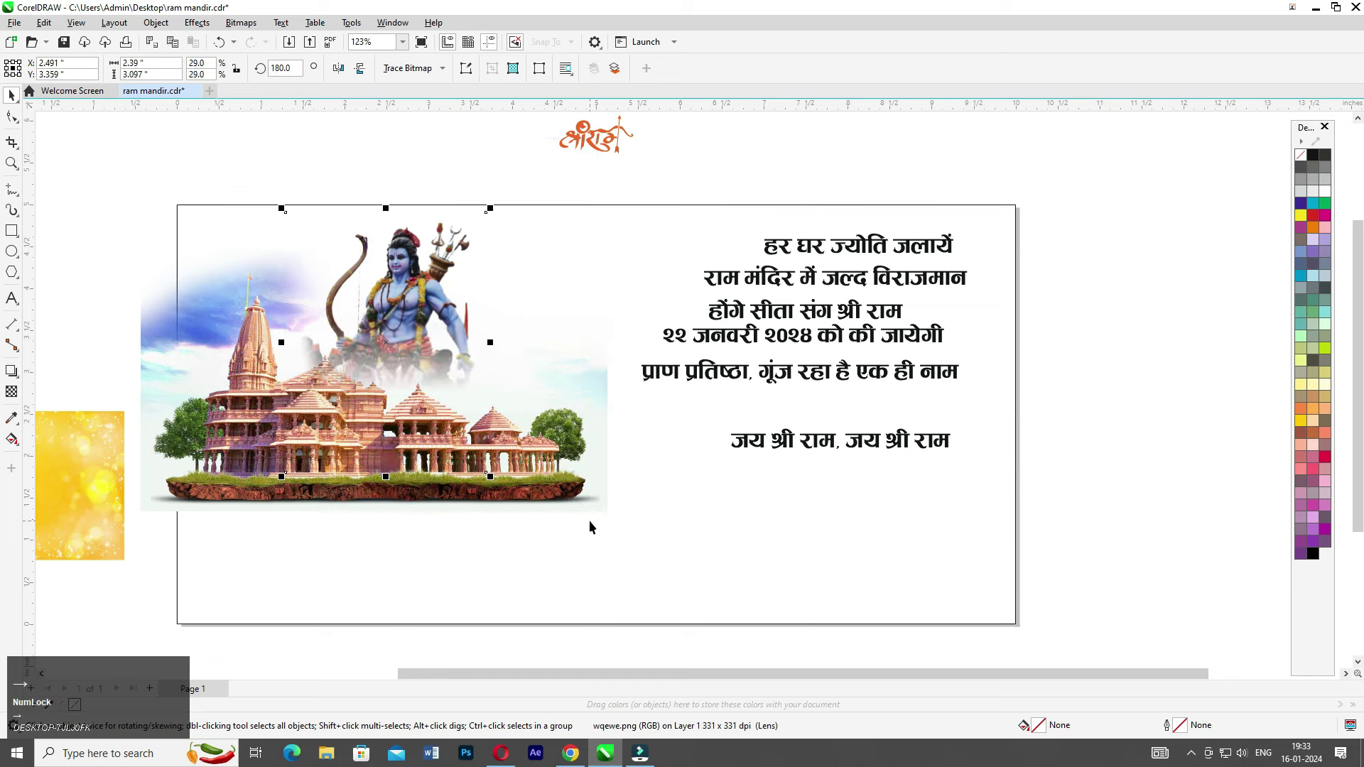
scroll(334, 400, up, 1)
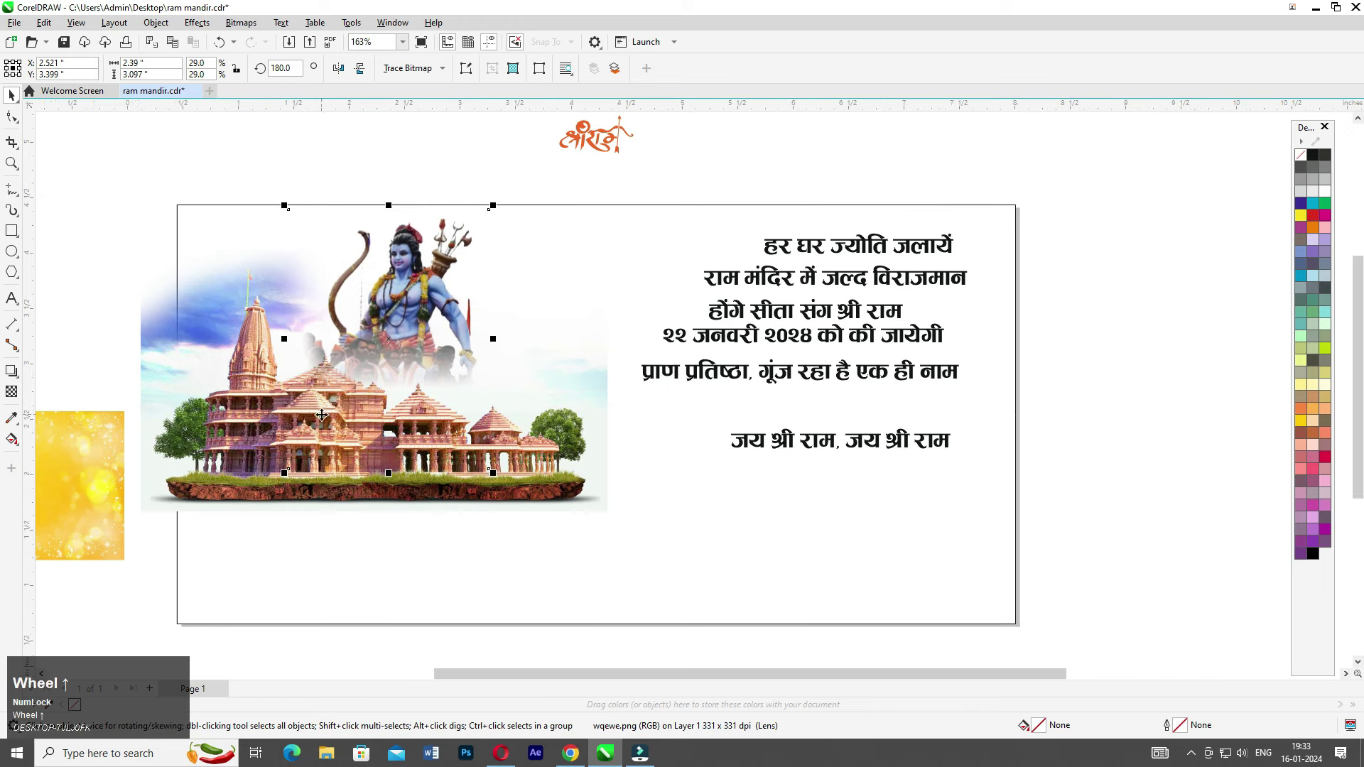
- Bring the temple image to the front and shift it slightly up so it overlaps the lower part of the Lord Ram image
click(324, 455)
key(shift+Page_Up)
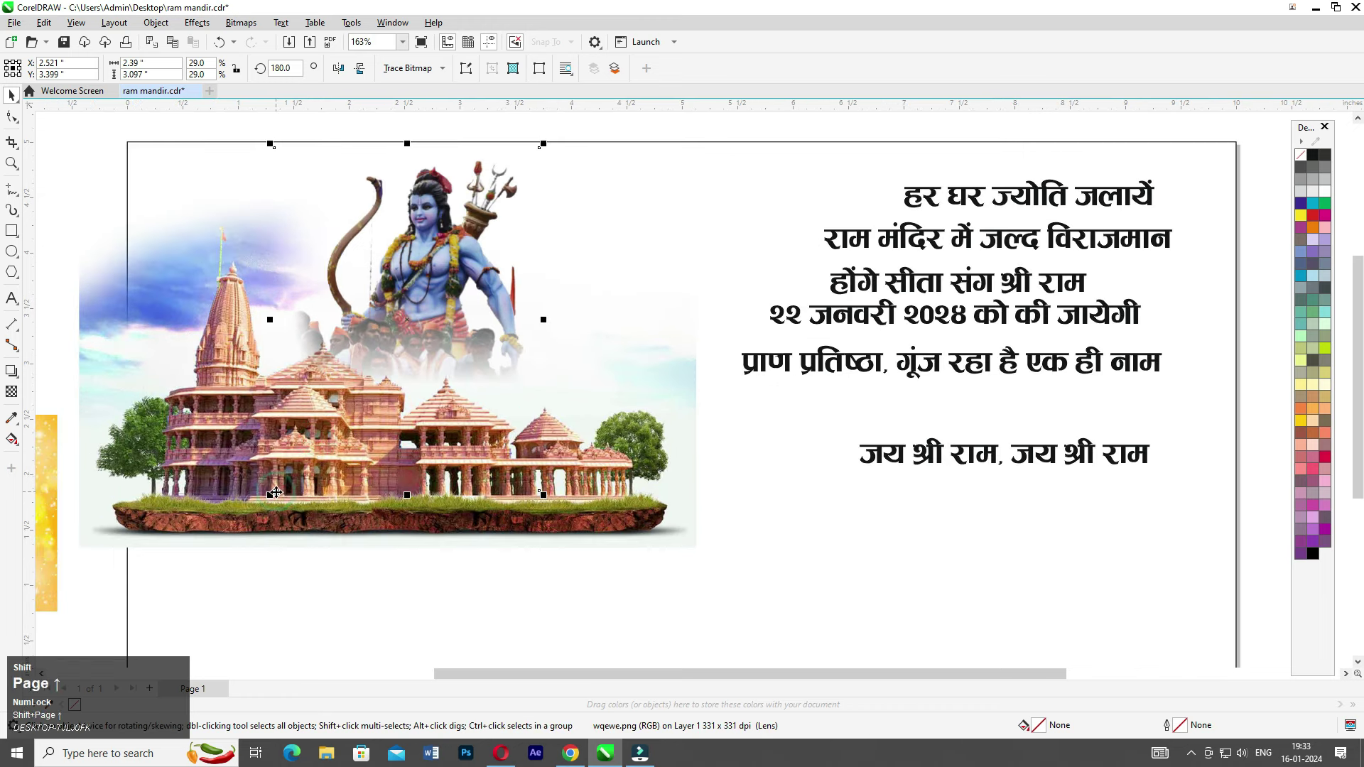
click(487, 551)
key(ctrl+z)
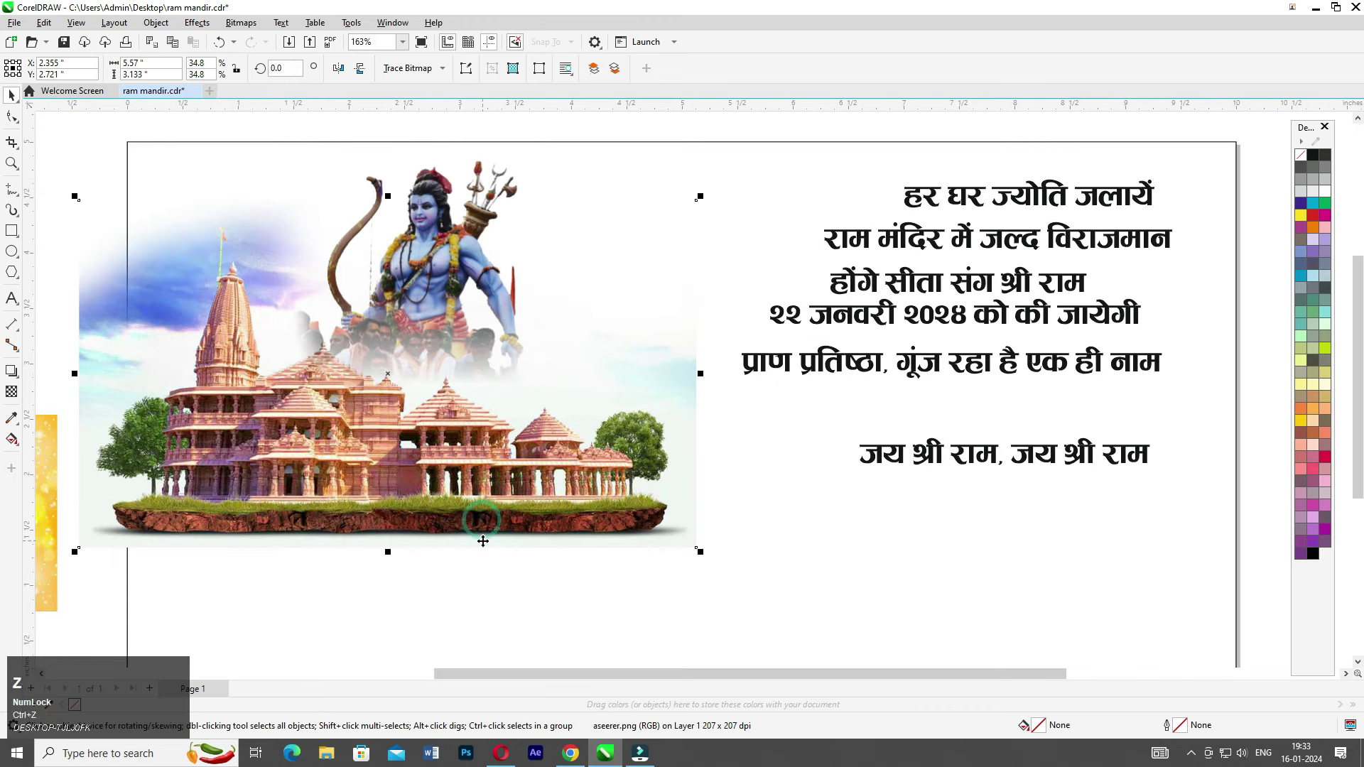
key(shift+Page_Up)
drag(497, 510, 504, 484)
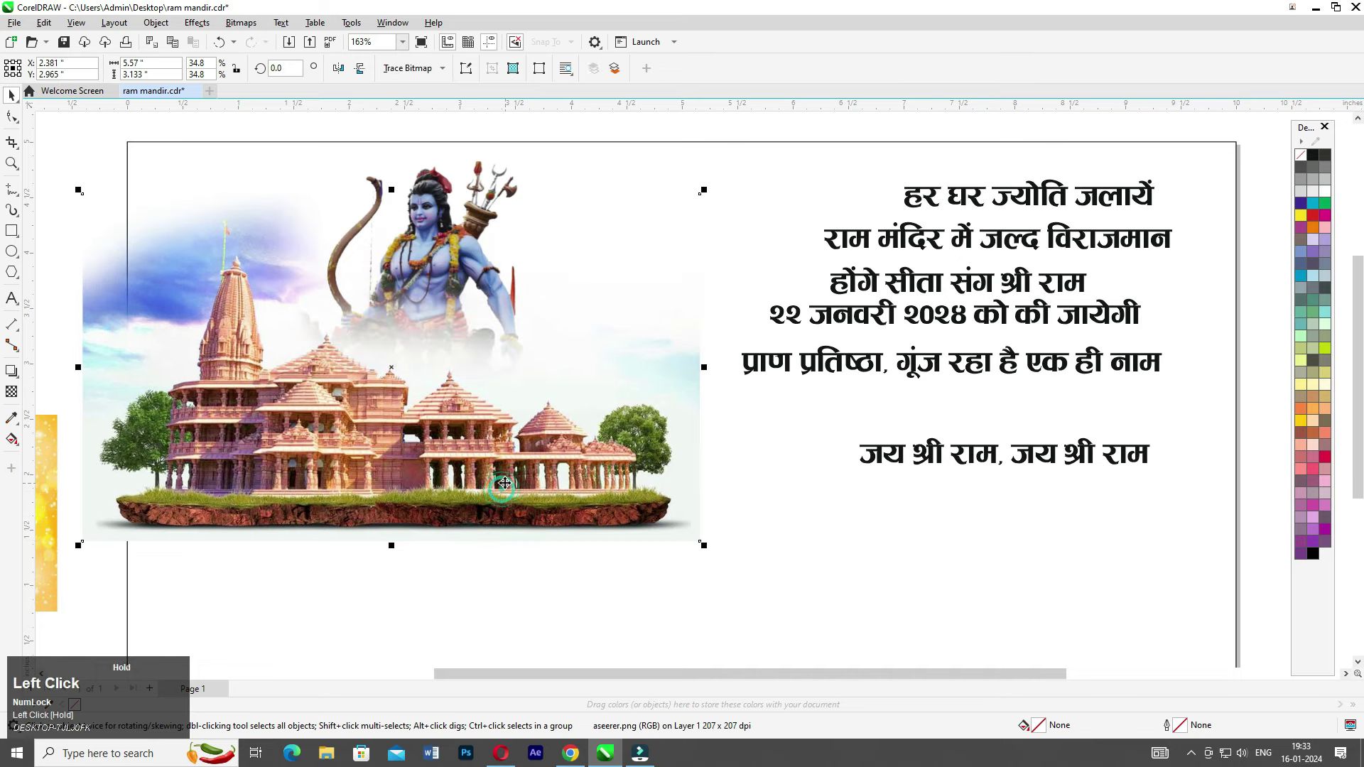
key(Up)
key(Up)
key(Left)
key(Left)
key(Left)
key(Up)
key(Up)
click(527, 582)
drag(525, 511, 530, 487)
key(ctrl+z)
- Scale the temple and Lord Ram images down together to about 5.07 by 3.20 inches at the page's upper left
scroll(540, 471, down, 1)
scroll(560, 351, down, 2)
drag(310, 150, 575, 510)
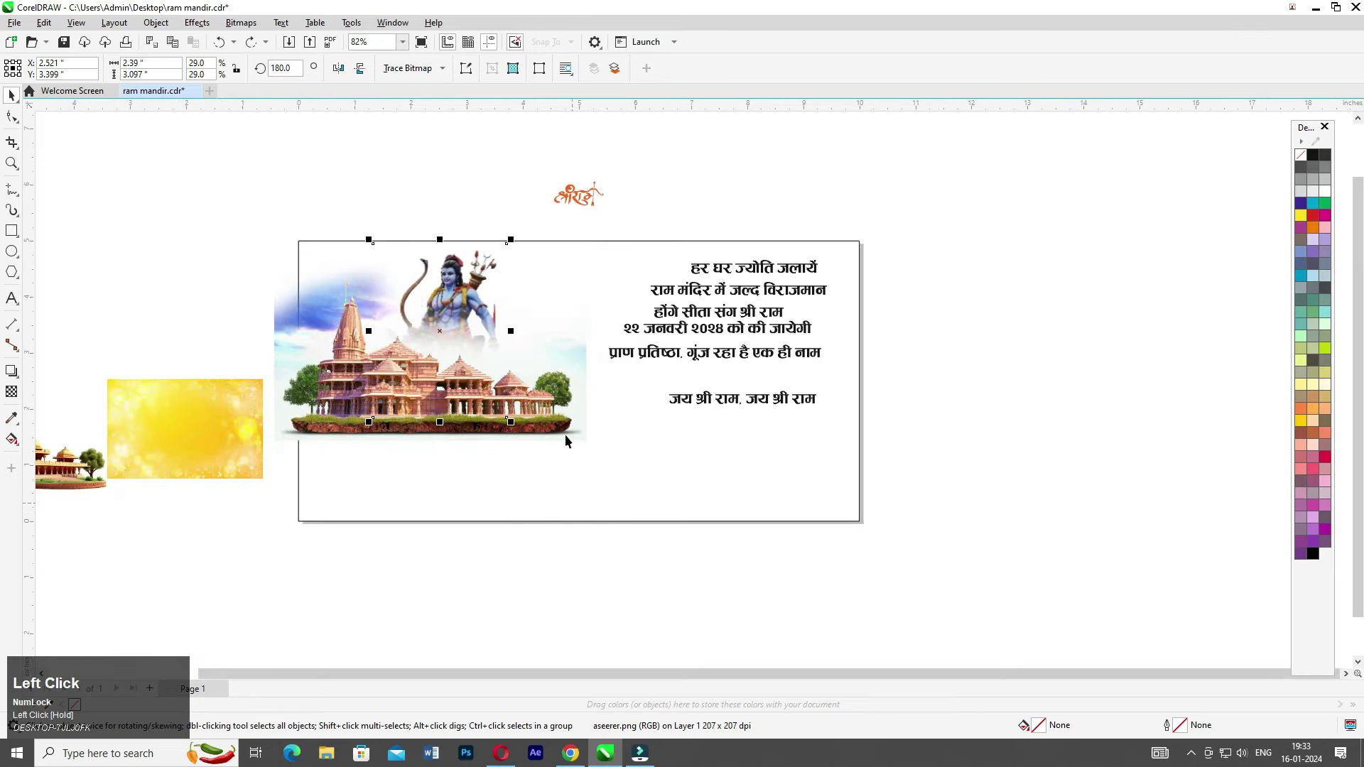
shift+click(569, 414)
scroll(546, 418, up, 1)
drag(610, 460, 521, 392)
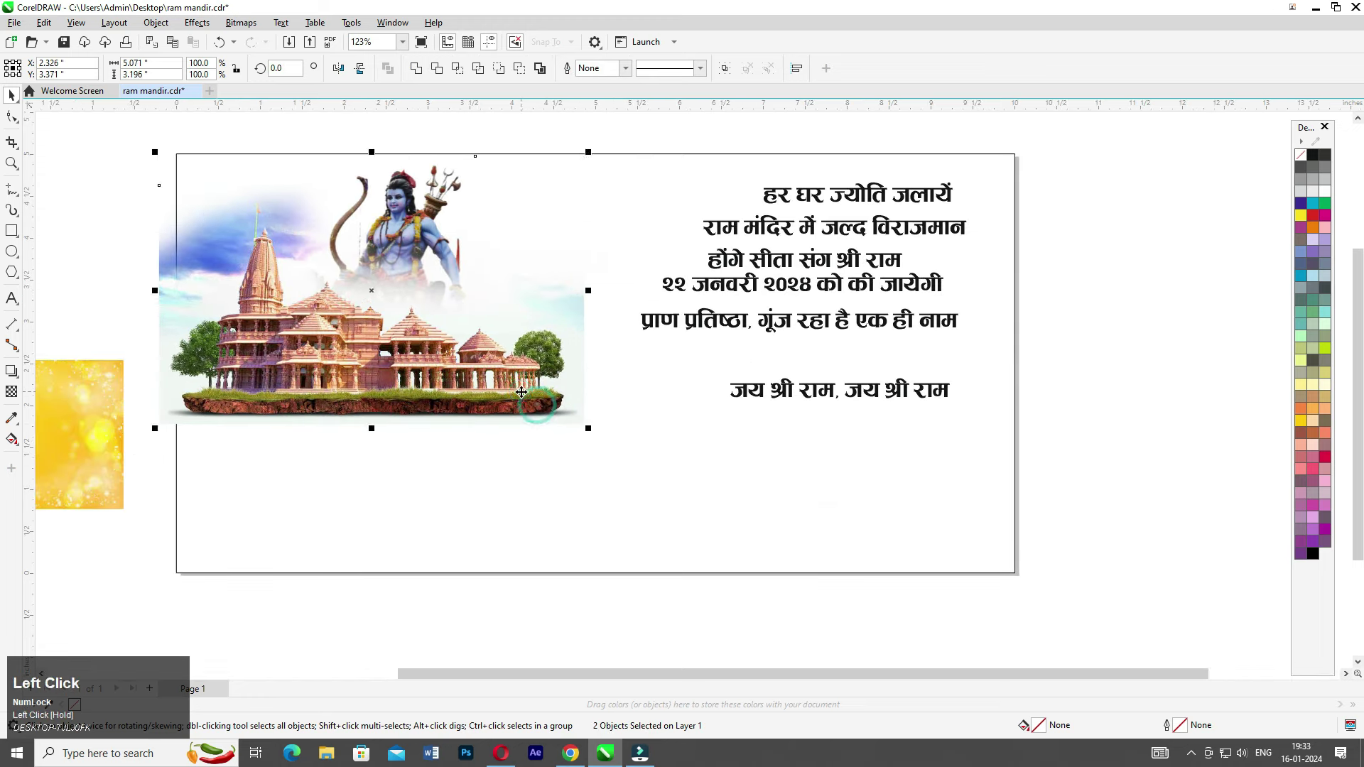
click(520, 395)
- Mirror the Lord Ram image horizontally so the bow is on its right side
middle_click(450, 462)
click(392, 243)
drag(393, 245, 349, 410)
drag(226, 227, 538, 655)
click(338, 68)
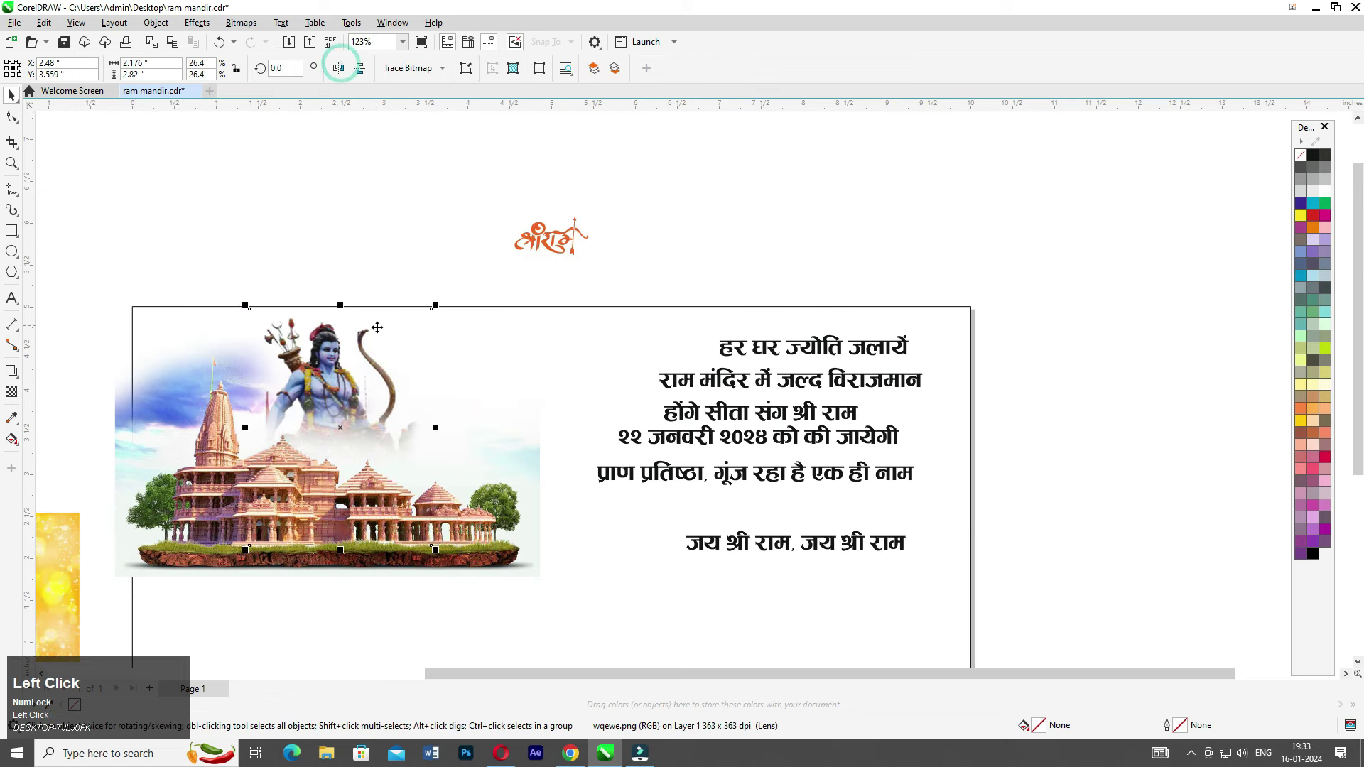
- PowerClip the temple and Lord Ram images inside the page frame rectangle
scroll(380, 330, up, 1)
middle_click(398, 453)
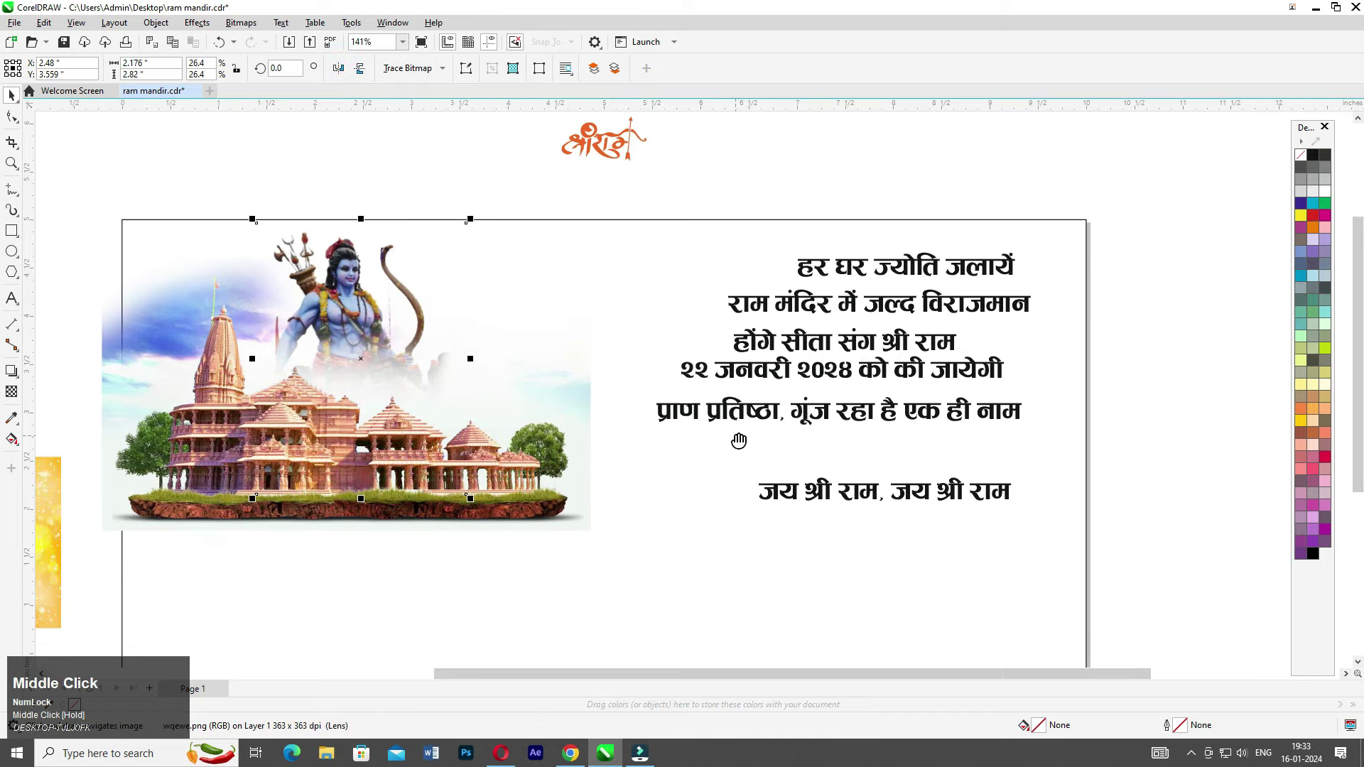
drag(738, 441, 694, 430)
scroll(507, 328, down, 2)
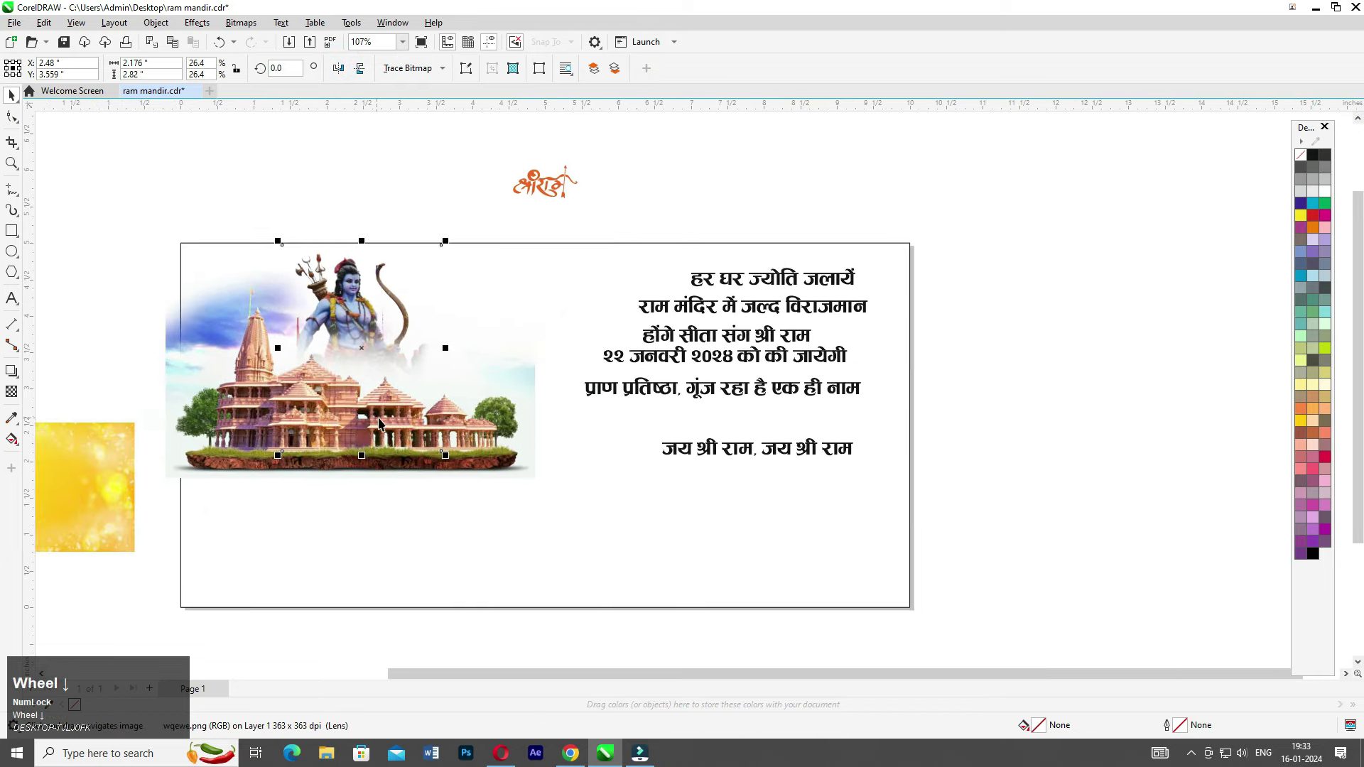
middle_click(426, 334)
click(396, 318)
drag(556, 544, 555, 544)
right_click(587, 343)
click(642, 526)
click(657, 527)
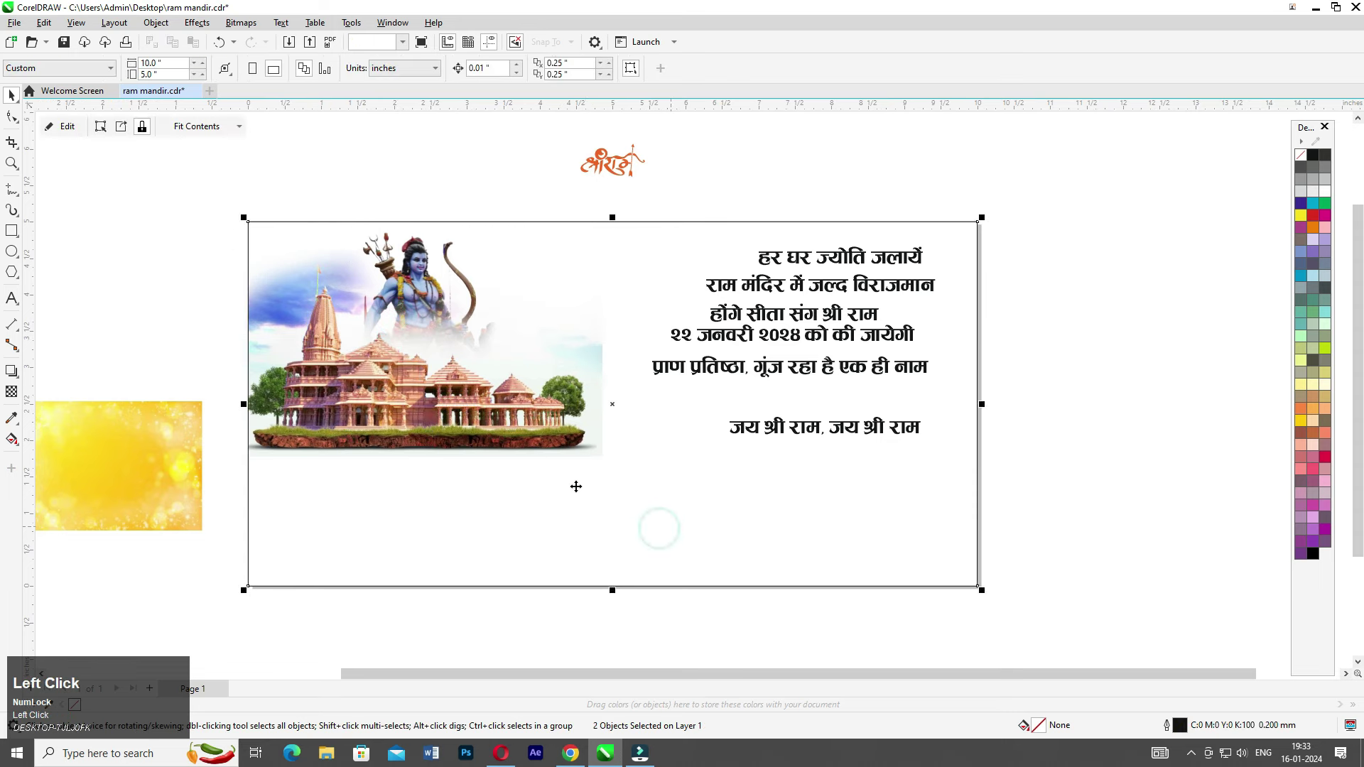
click(474, 651)
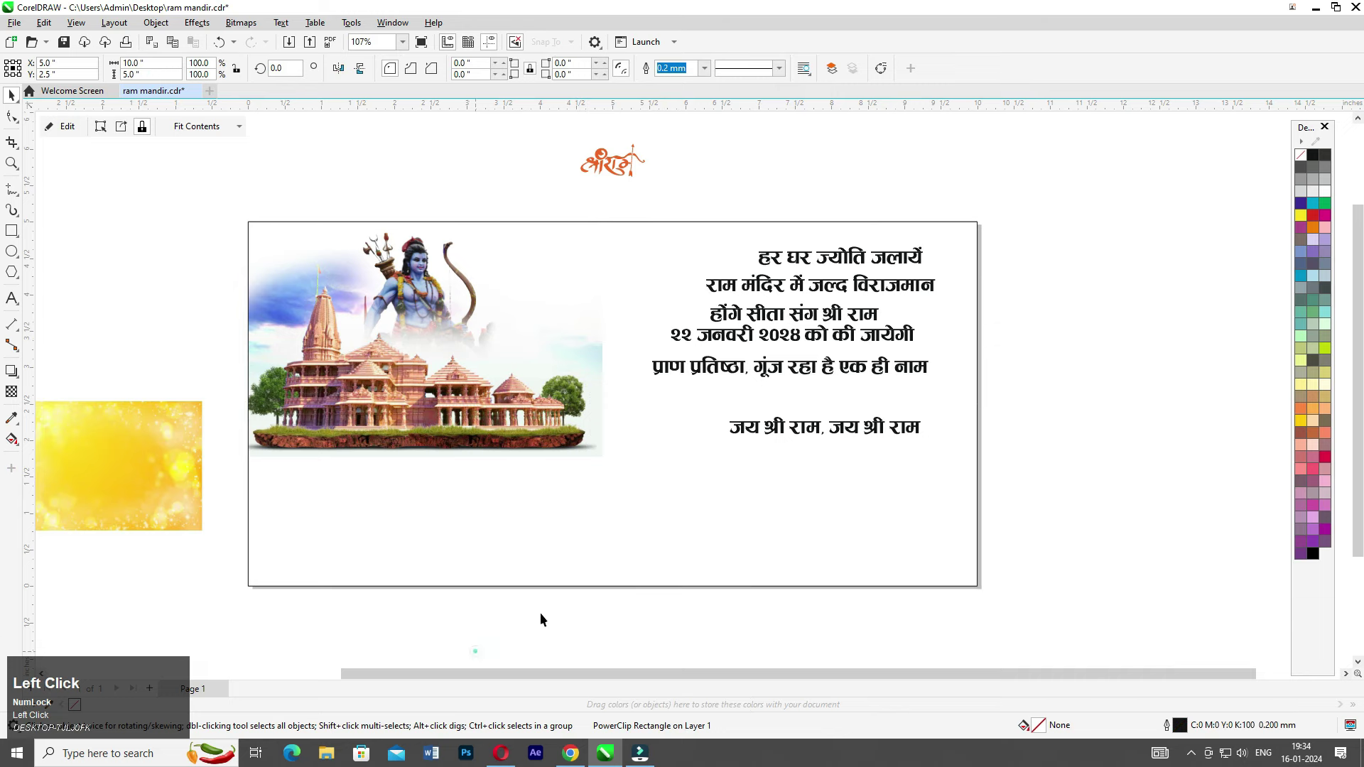
- Insert "श्री राम" before "ज्योति" in the first verse line and scale that line down to about 17.8 pt
scroll(838, 260, up, 1)
drag(873, 257, 767, 262)
click(769, 267)
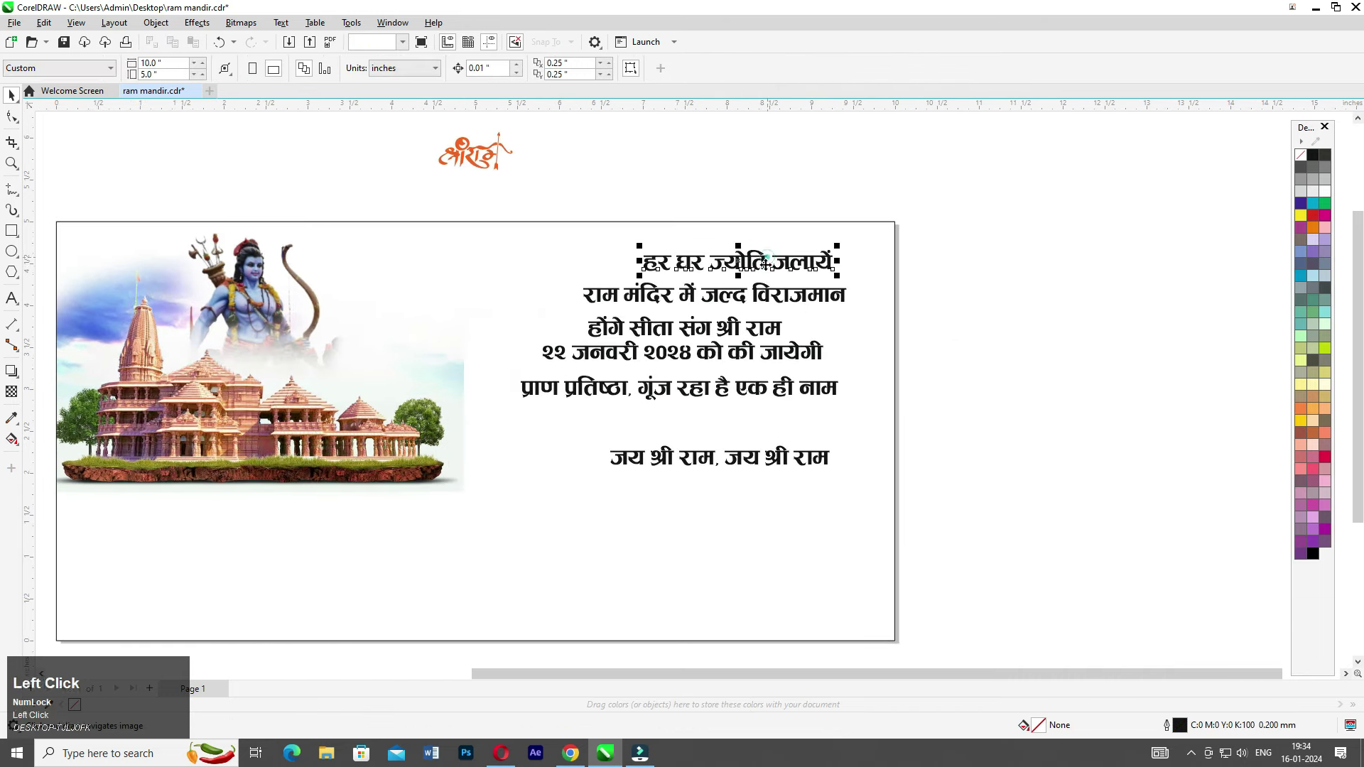
scroll(767, 266, up, 1)
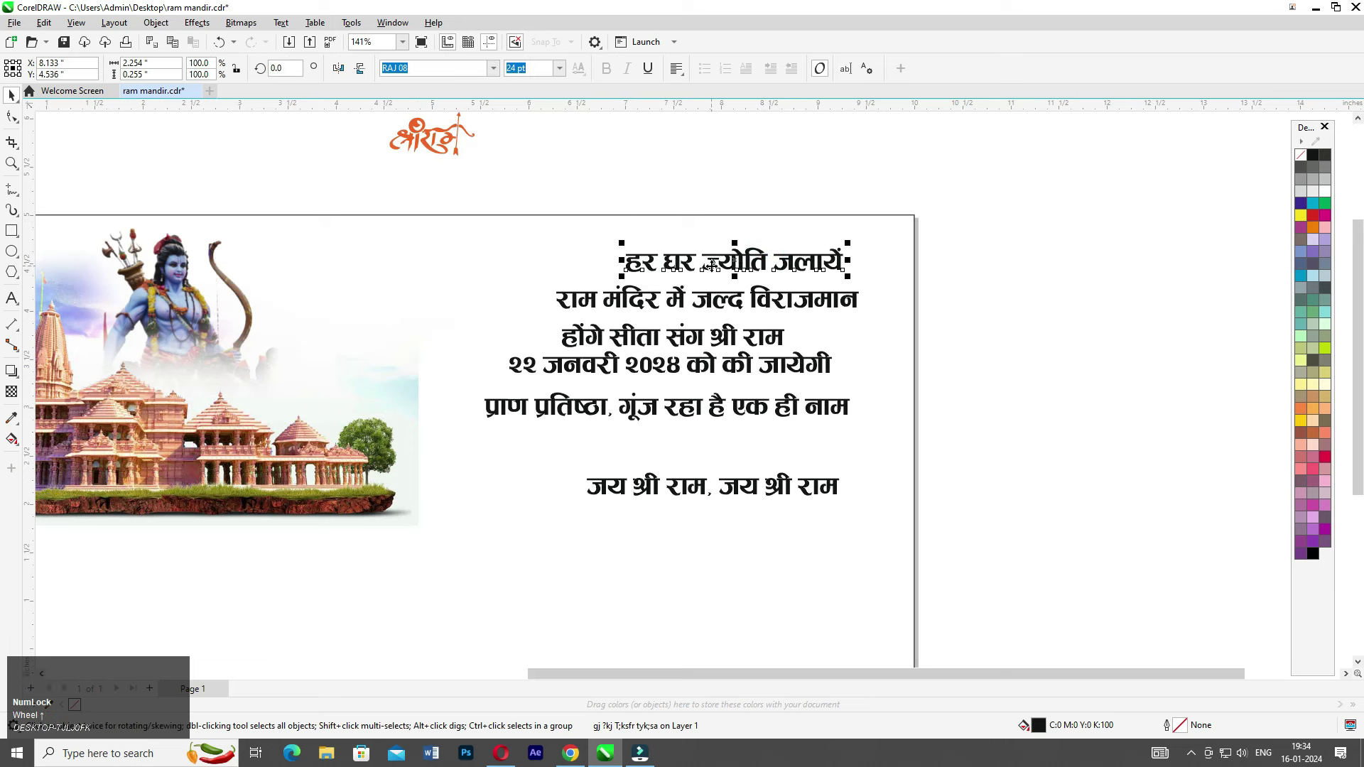
double_click(712, 266)
text(Jh jke)
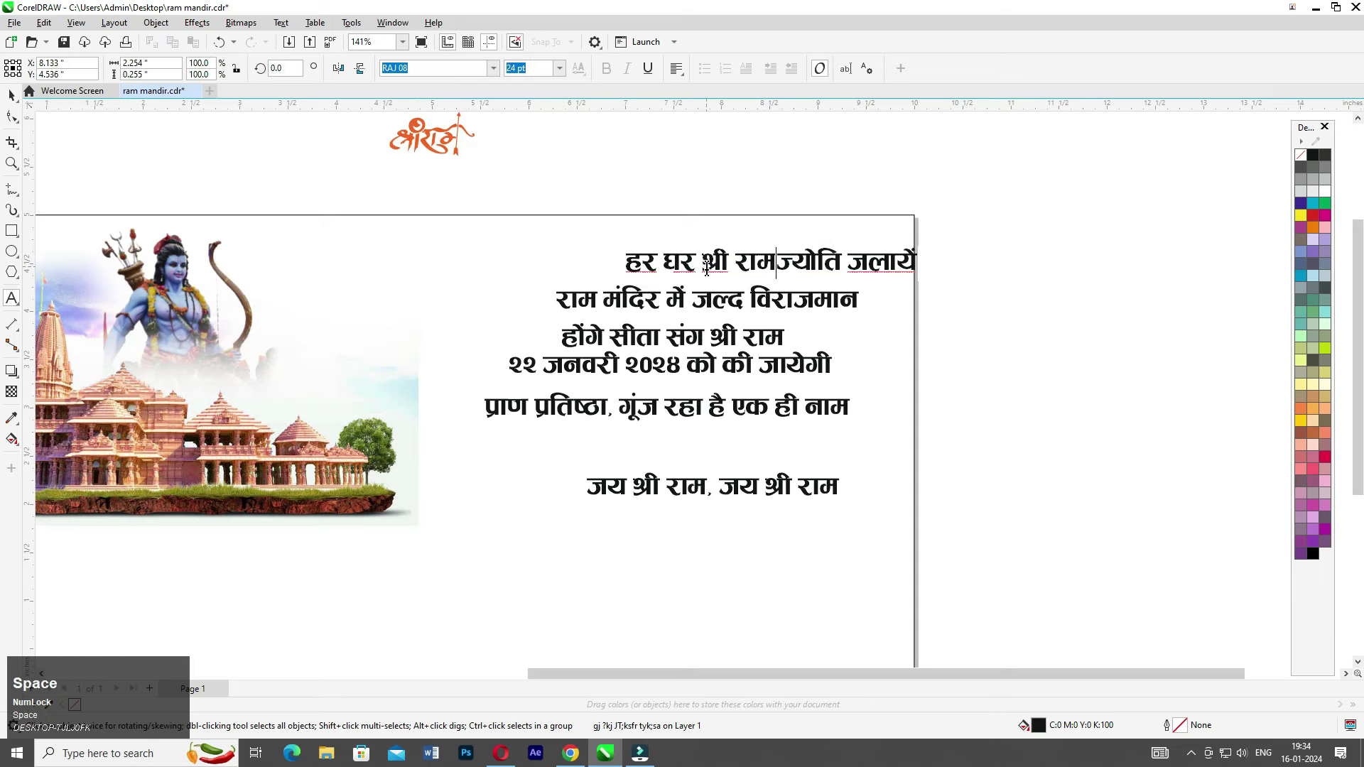
click(10, 96)
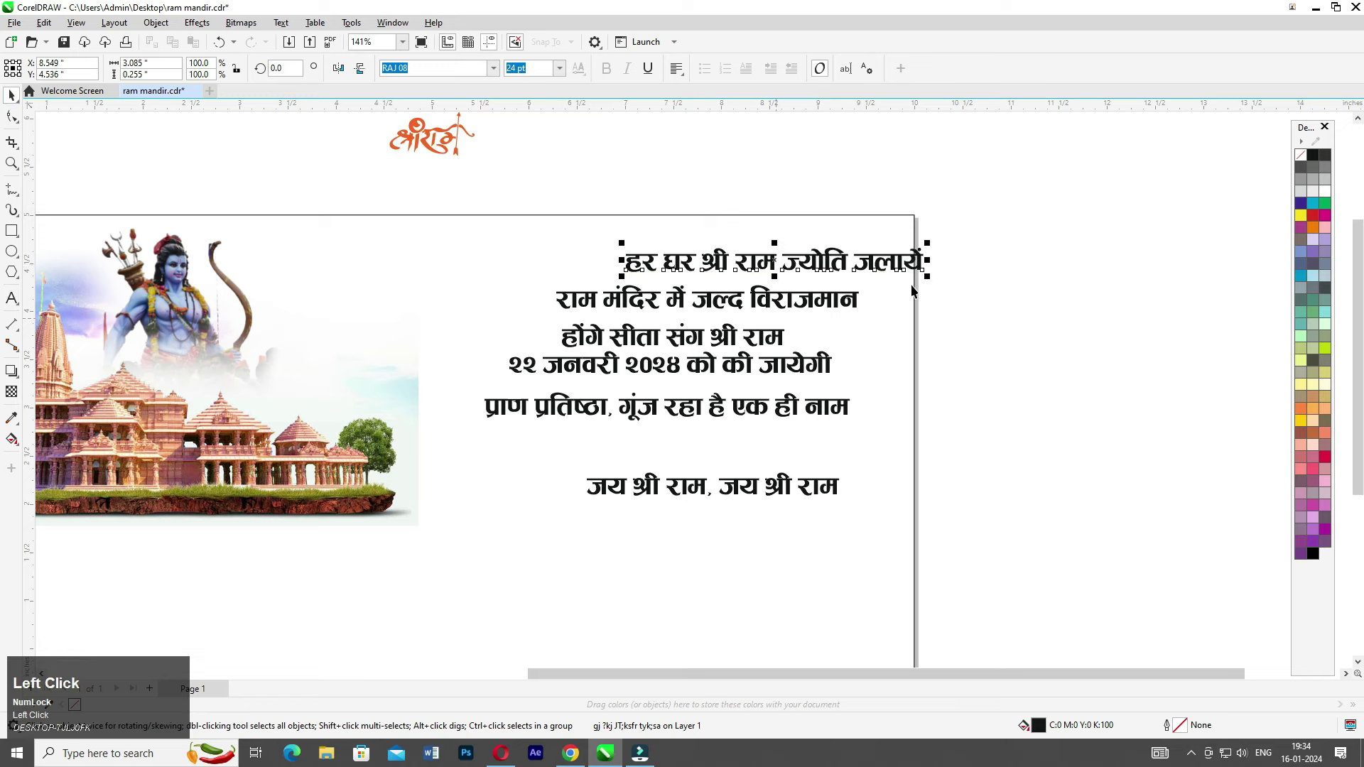
drag(933, 279, 802, 237)
middle_click(727, 303)
- Combine the "राम मंदिर में जल्द विराजमान" and "होंगे सीता संग श्री राम" lines into one text object placed right of the page
click(648, 254)
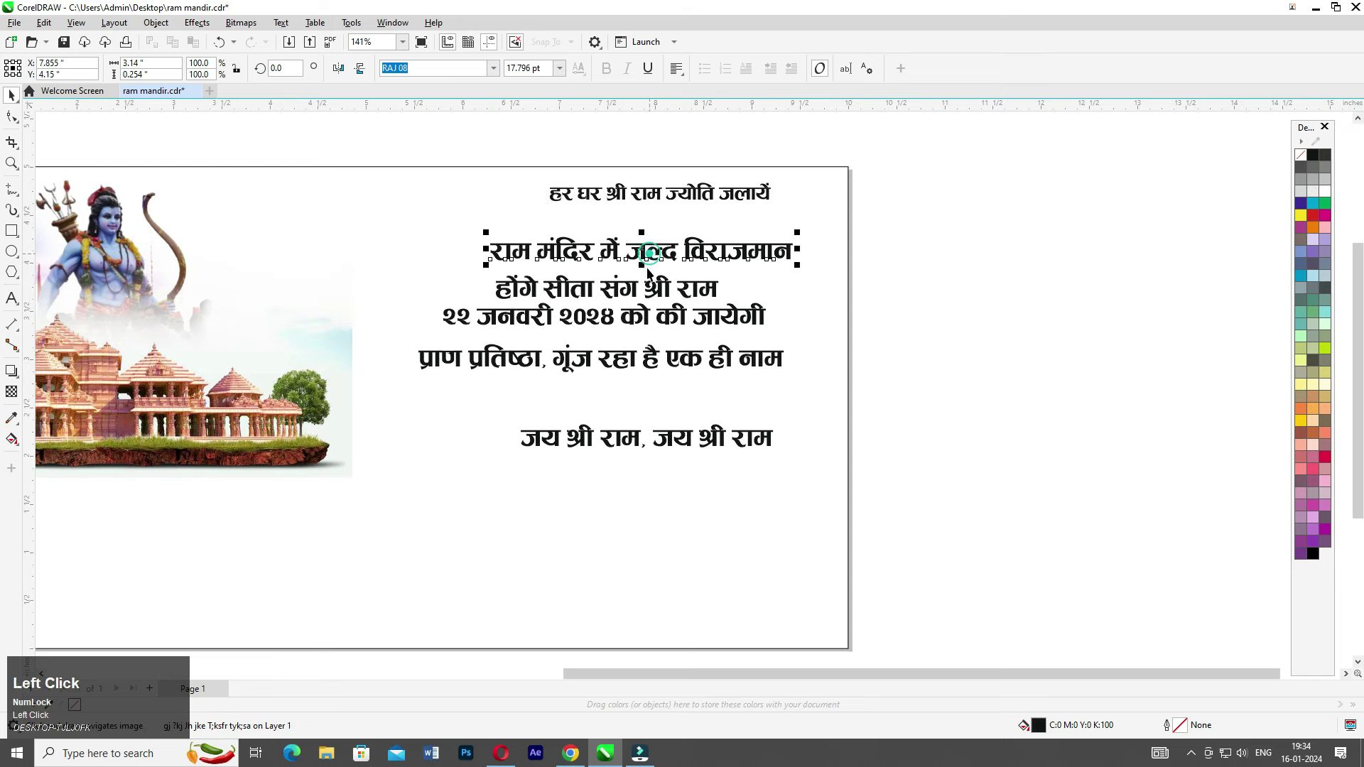
shift+click(632, 289)
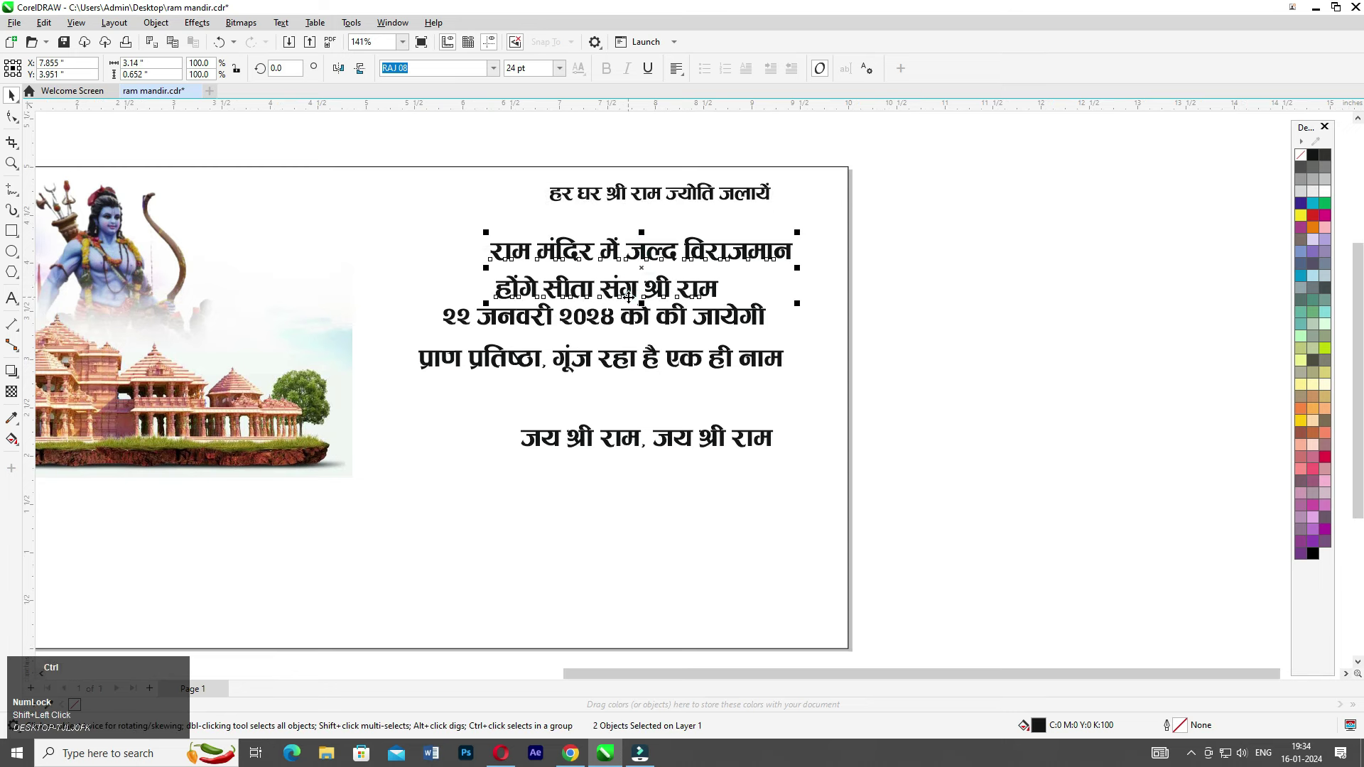
key(ctrl+l)
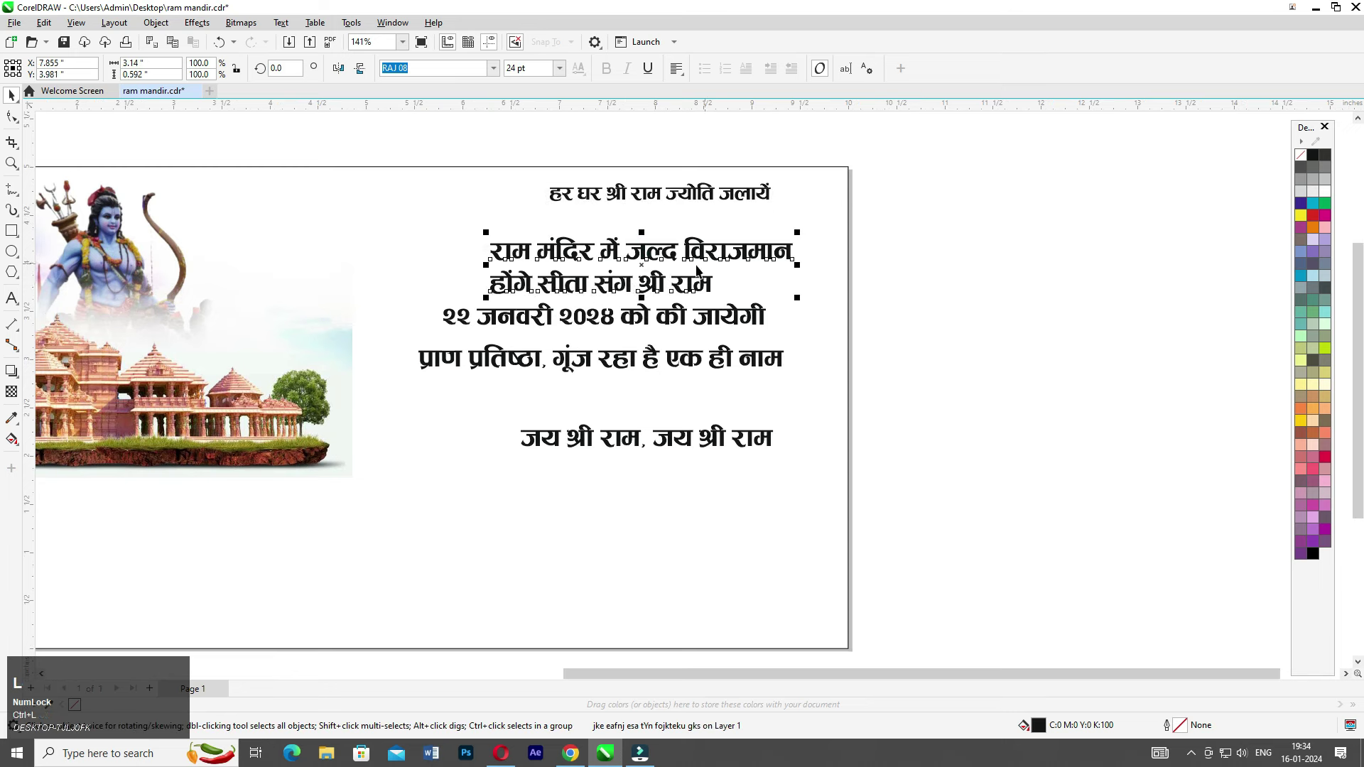
drag(695, 255, 1099, 199)
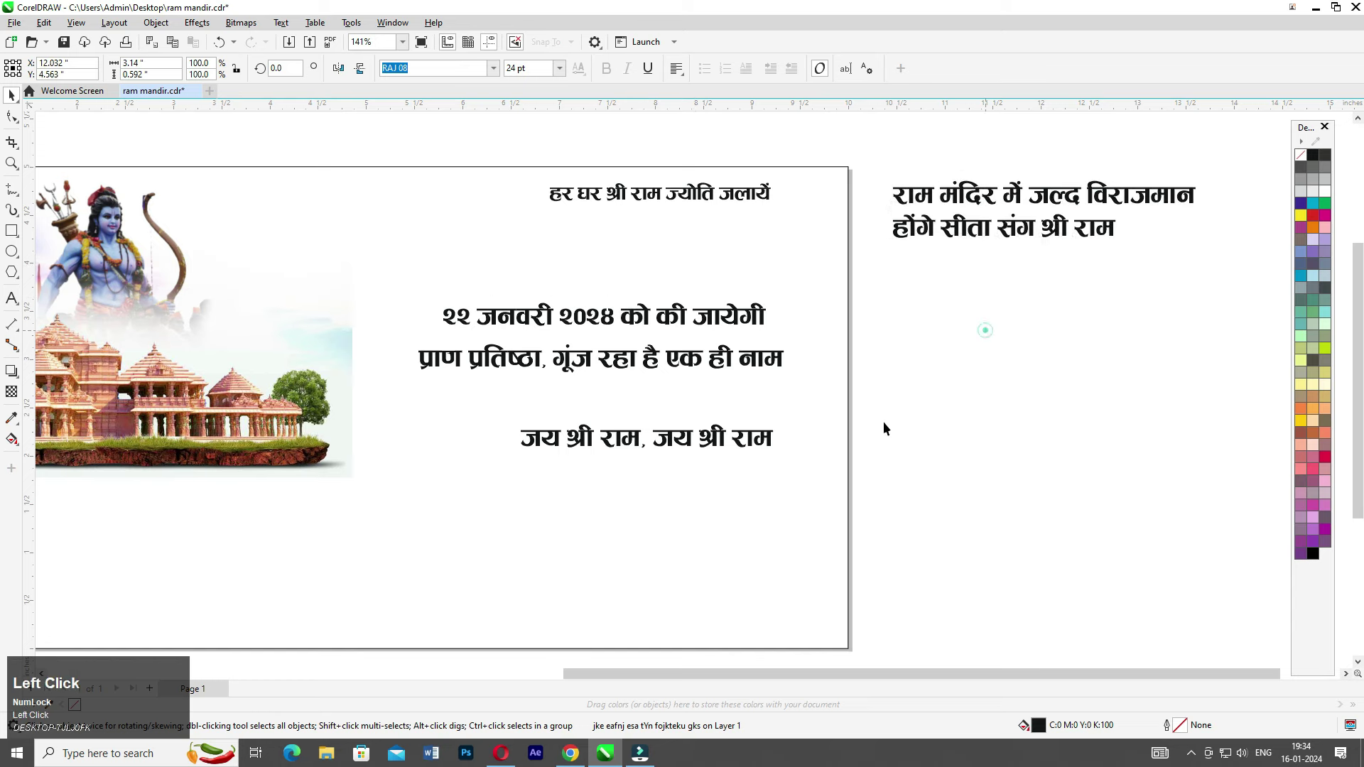
- Move the "२२ जनवरी २०२४ को की जायेगी" line up below the first verse line and bring the "प्राण प्रतिष्ठा" line up beneath it
drag(690, 445, 627, 462)
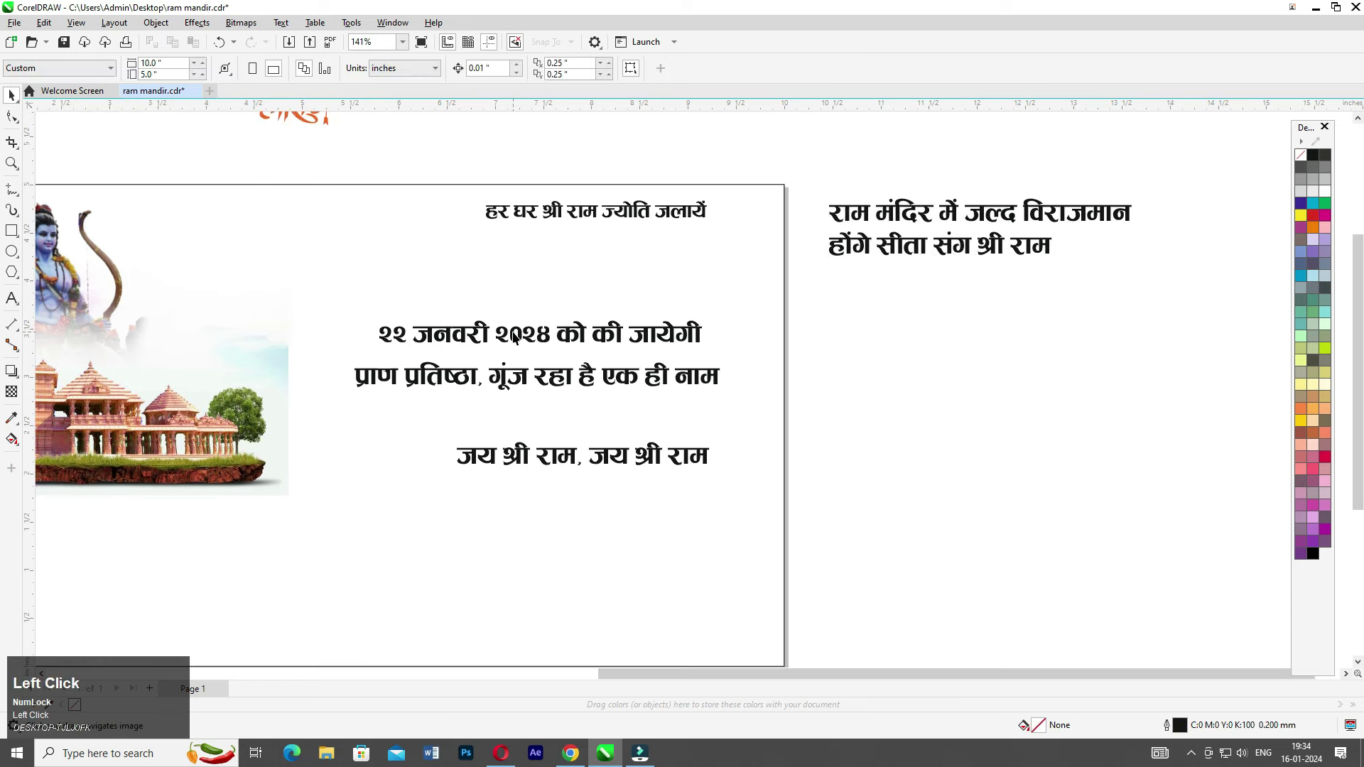
click(514, 339)
scroll(548, 289, up, 1)
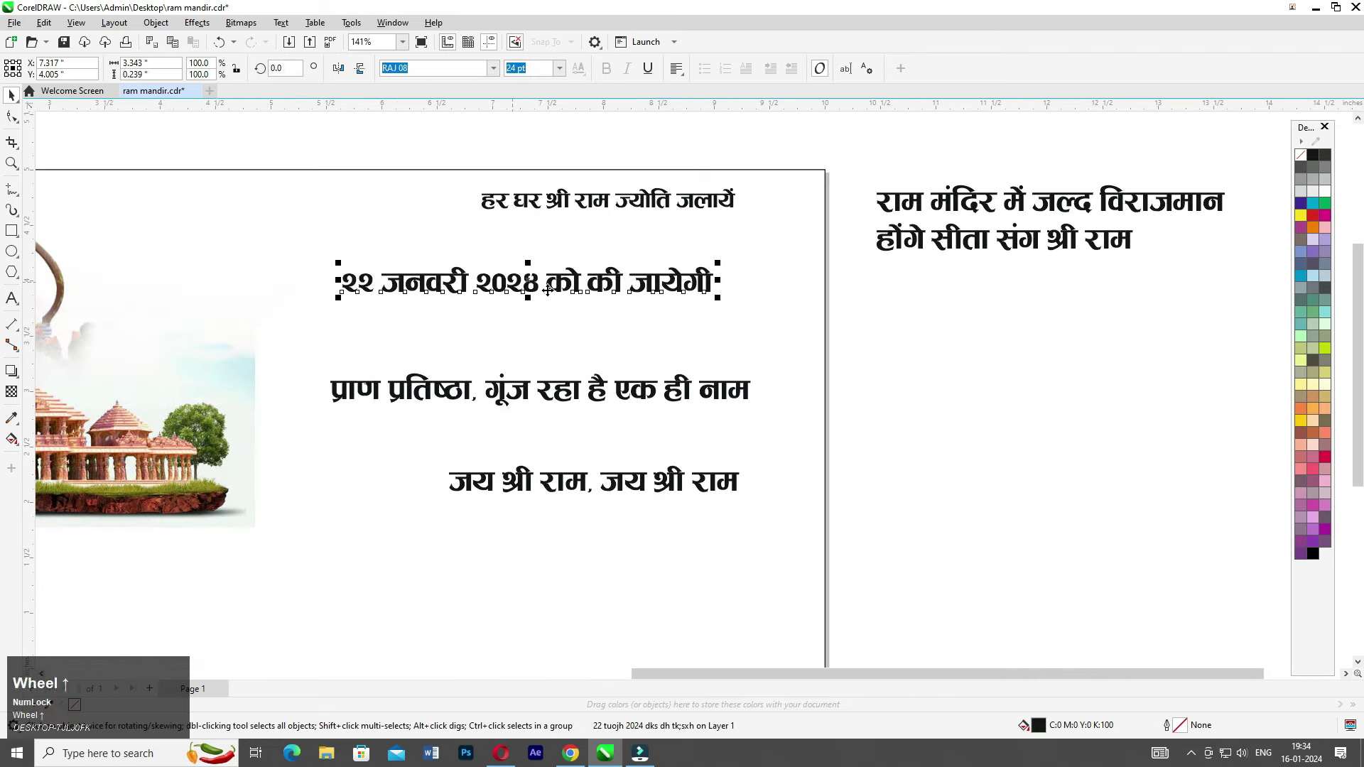
middle_click(548, 289)
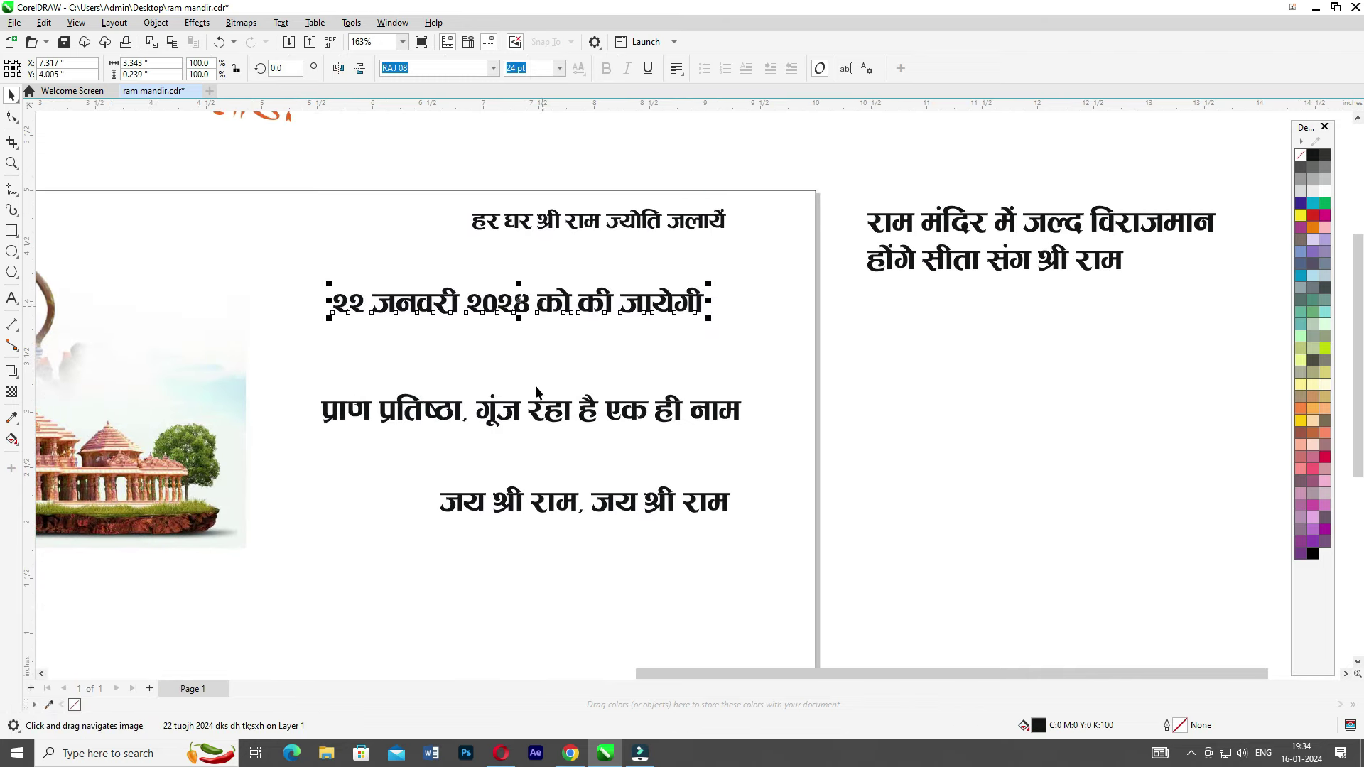
drag(515, 416, 510, 350)
- Split the "प्राण प्रतिष्ठा, गूंज रहा है एक ही नाम" text into two separate objects after the comma and delete the comma
double_click(490, 358)
key(Return)
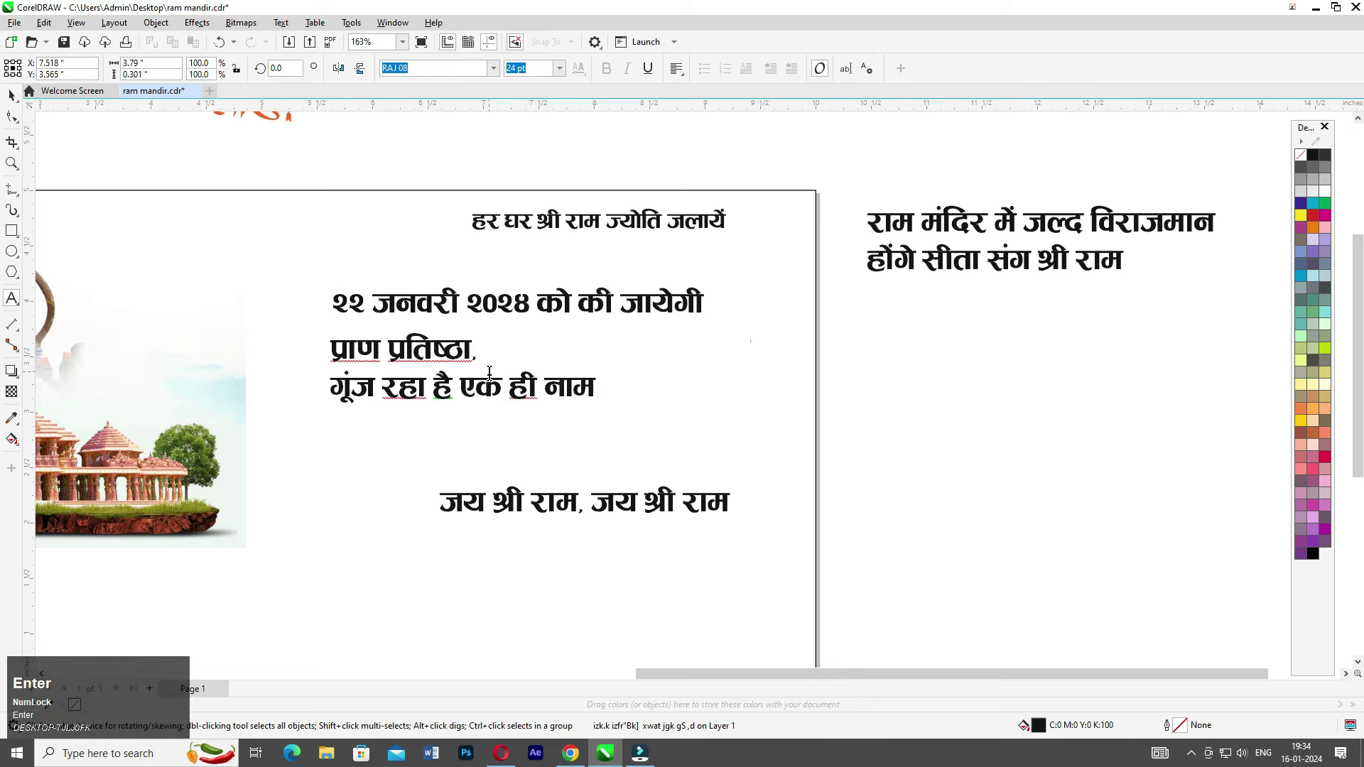
key(ctrl+k)
scroll(481, 368, up, 1)
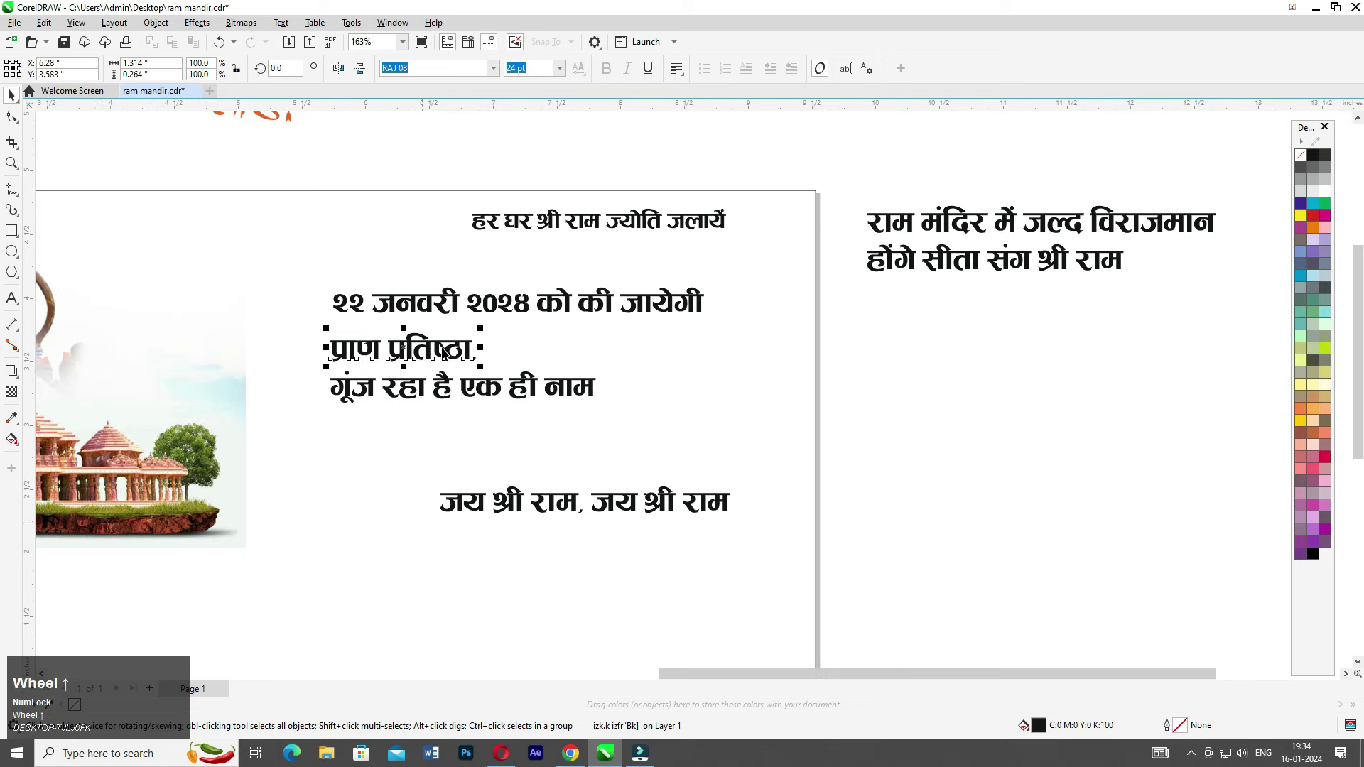
double_click(485, 369)
key(BackSpace)
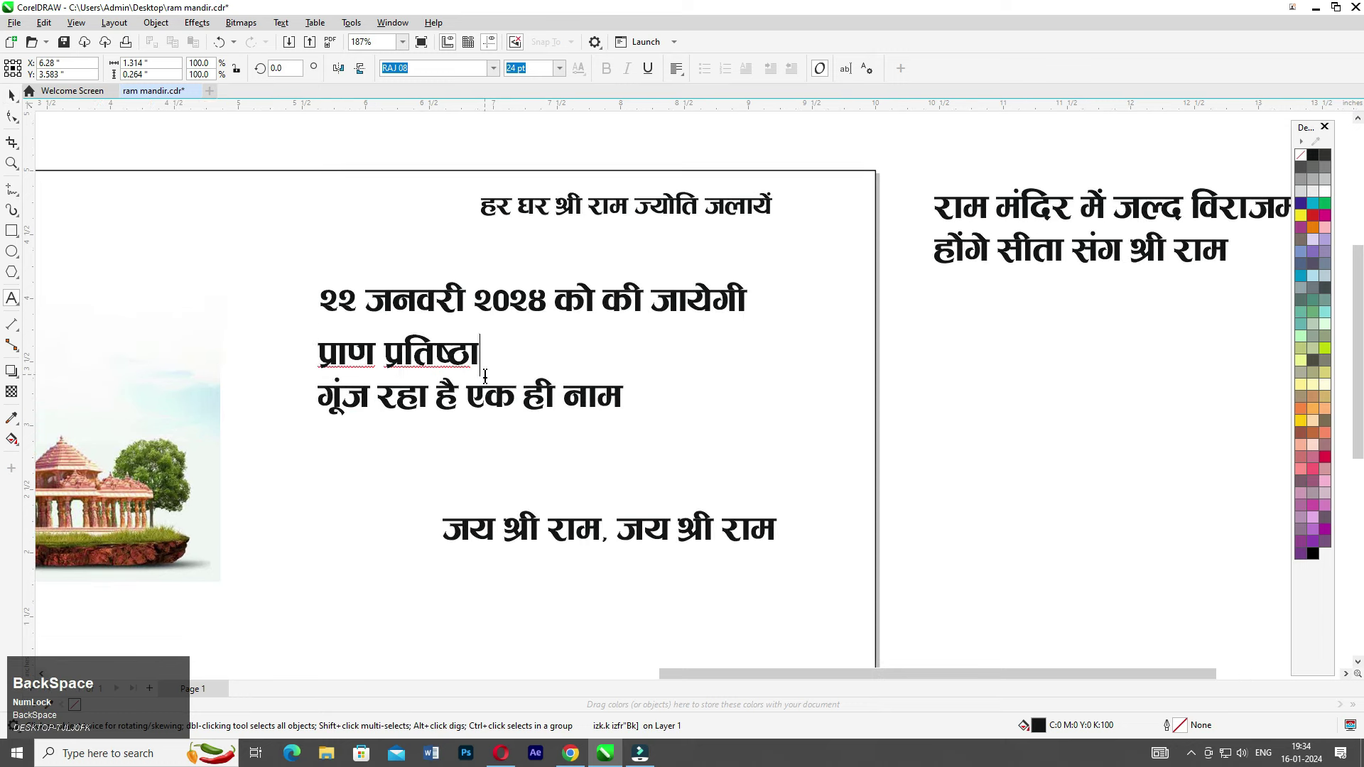
click(10, 95)
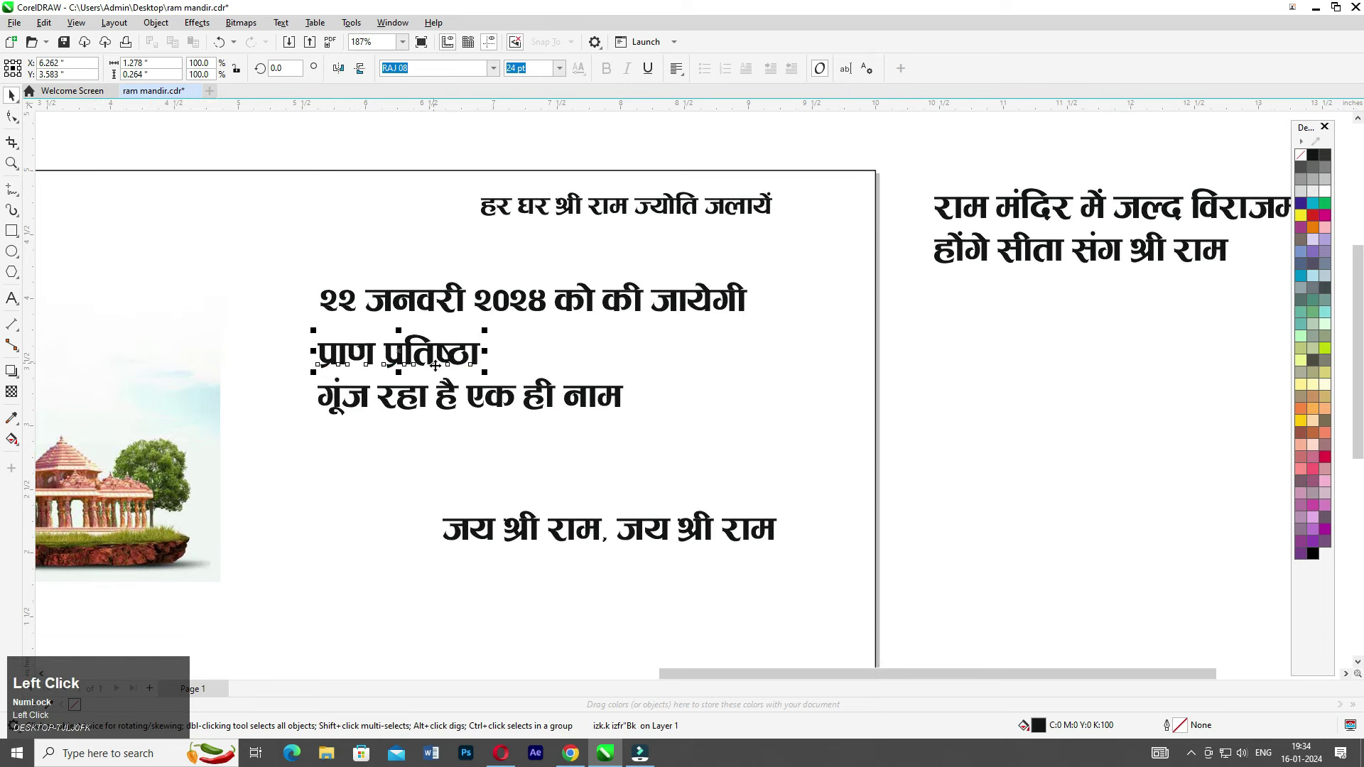
- Move the "गूंज रहा है एक ही नाम" line down and enlarge "प्राण प्रतिष्ठा" to about 67.3 pt as the heading
drag(452, 388, 381, 493)
click(404, 361)
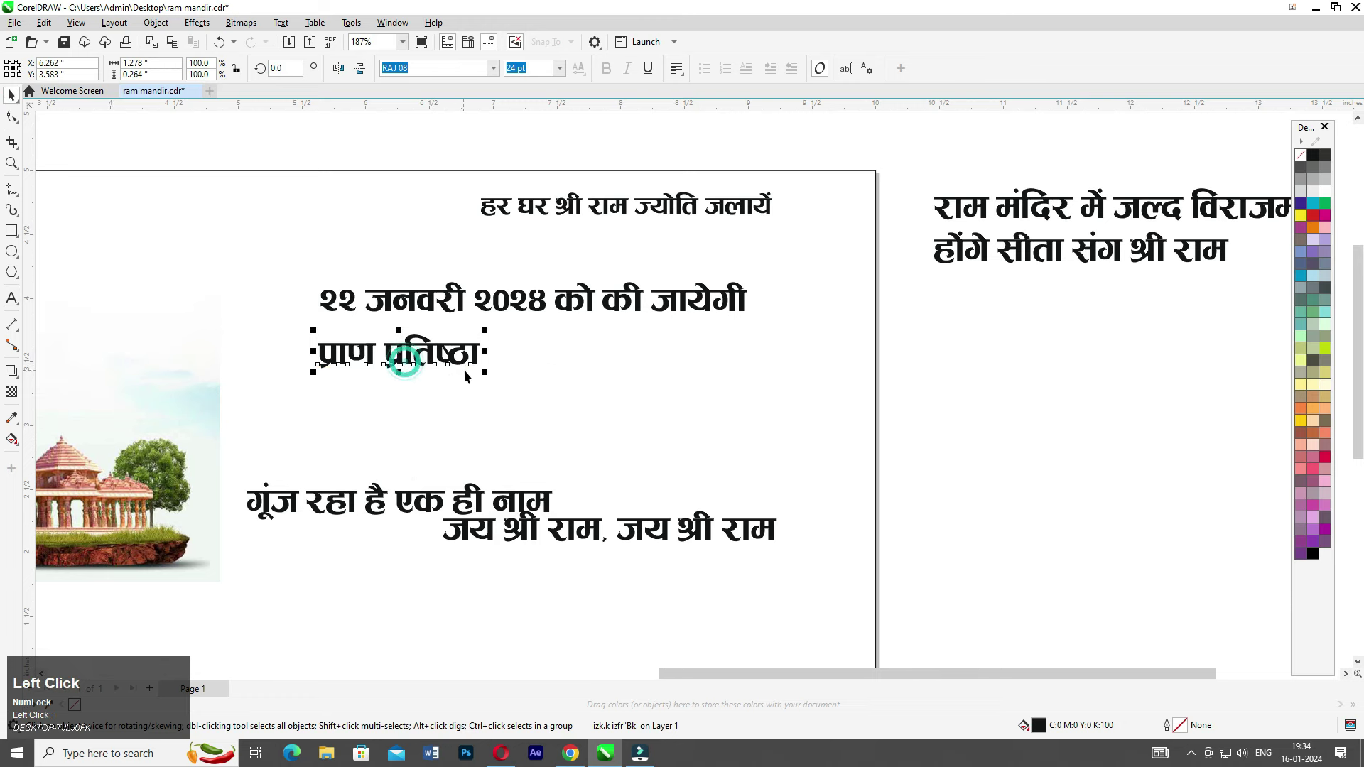
drag(483, 371, 781, 426)
- Enlarge the "हर घर श्री राम ज्योति जलायें" line to about 2.8 inches wide and centre the date line directly beneath it
click(578, 205)
drag(779, 221, 815, 238)
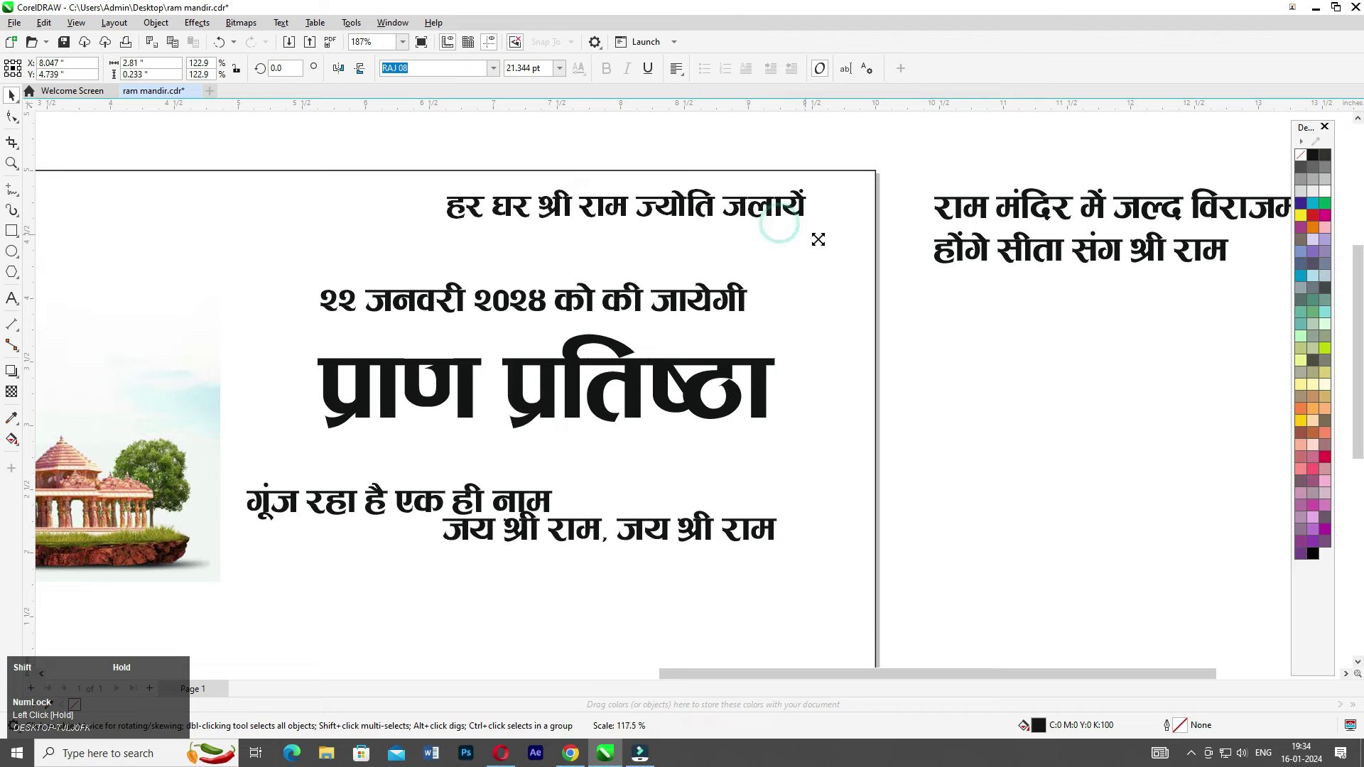
drag(690, 207, 638, 209)
drag(618, 297, 647, 266)
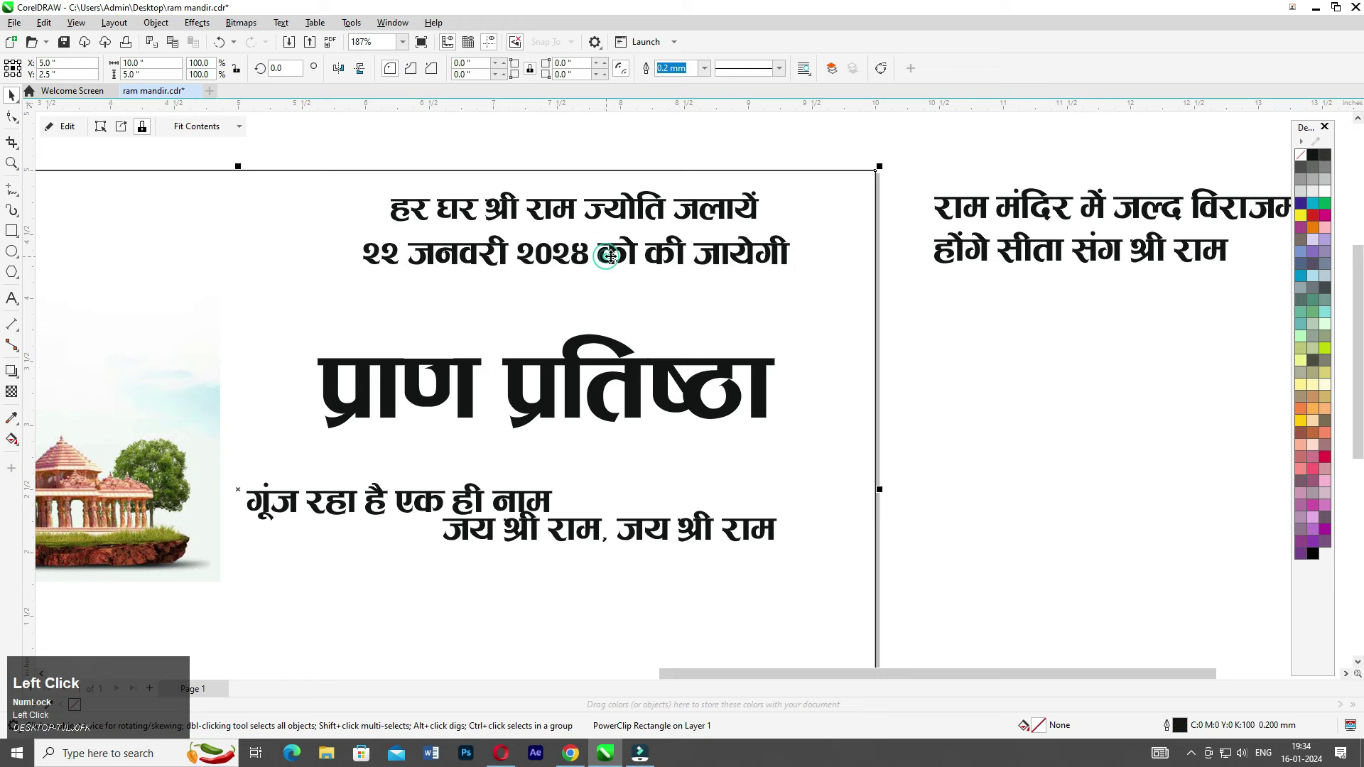
shift+click(616, 211)
key(c)
- Move the "प्राण प्रतिष्ठा" heading up beneath the date line and centre it with the lines above
click(668, 141)
drag(614, 363, 656, 289)
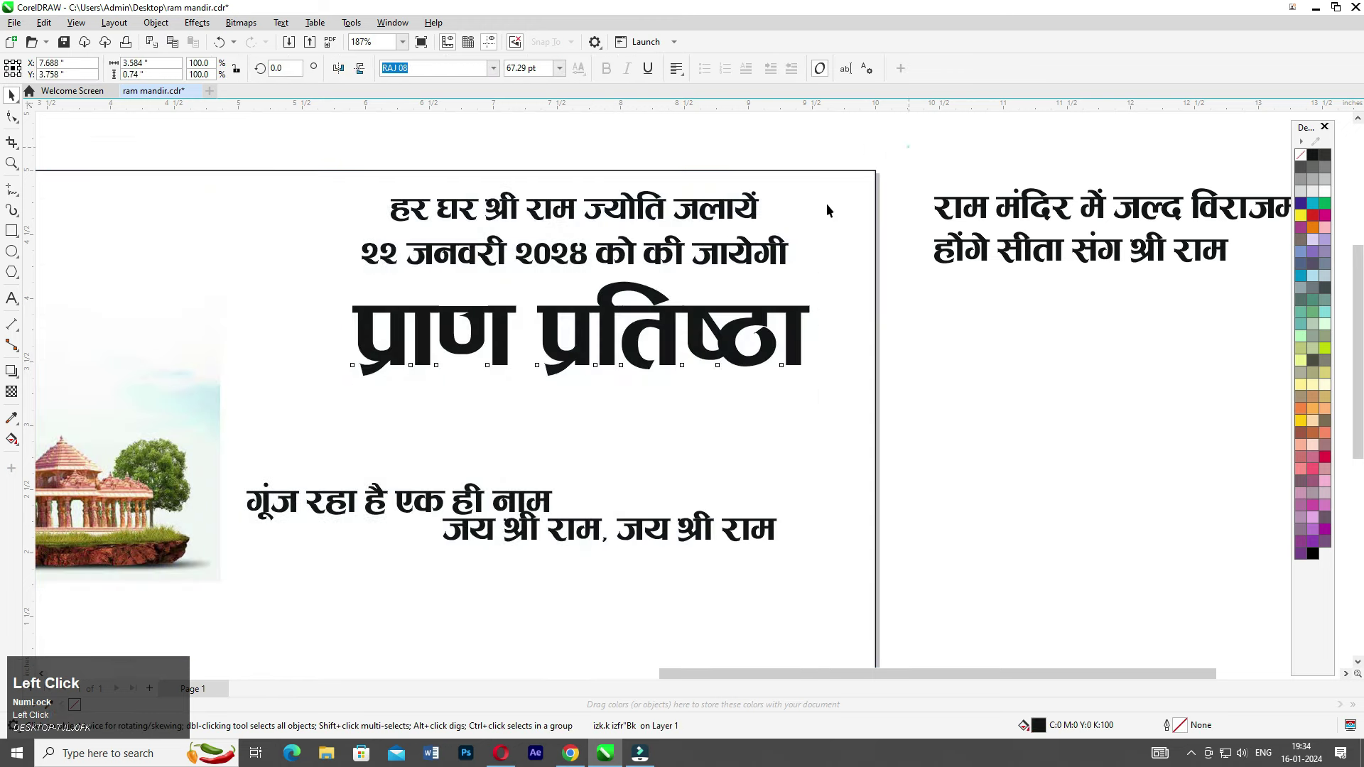
drag(295, 420, 306, 416)
key(c)
- Gather the "गूंज रहा है एक ही नाम" and "जय श्री राम, जय श्री राम" lines and place them below the heading with a gap
drag(458, 508, 608, 441)
drag(635, 402, 635, 388)
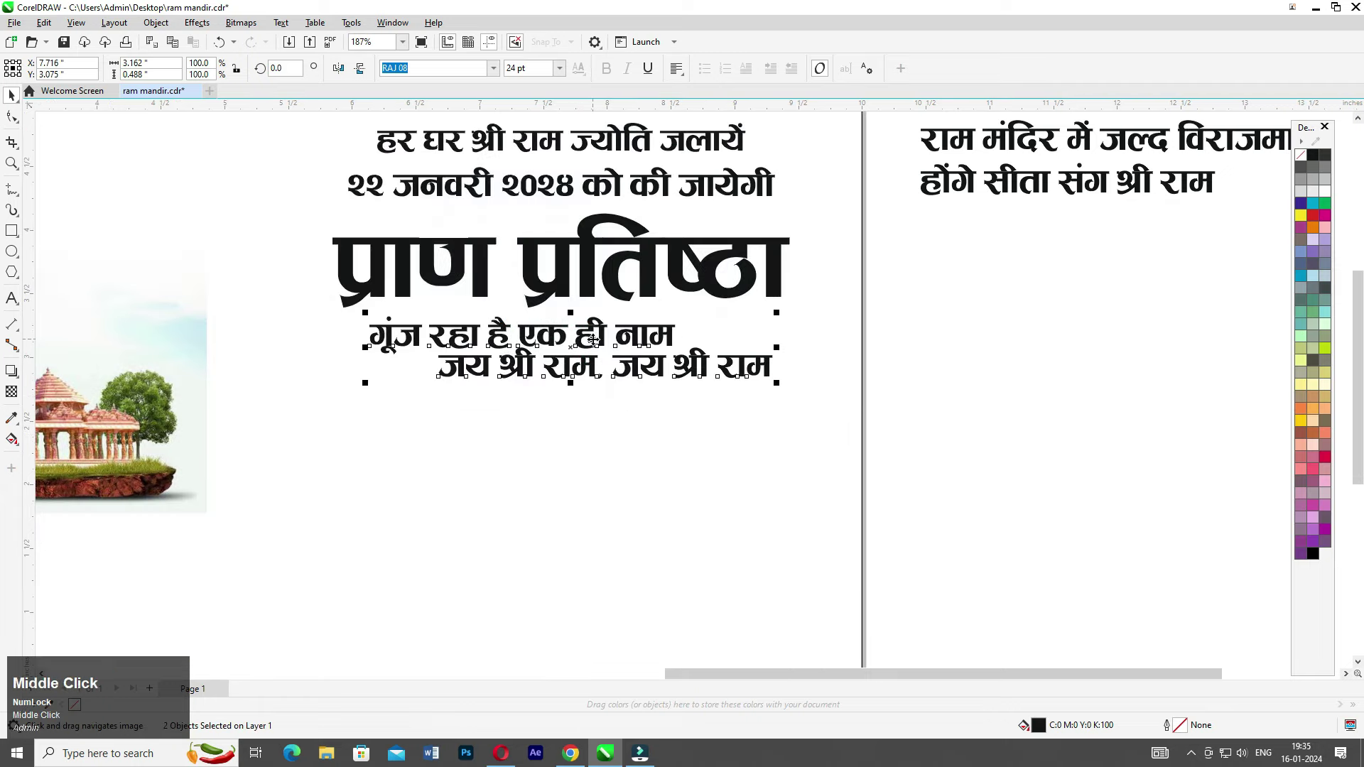
drag(594, 337, 593, 404)
scroll(567, 409, down, 1)
scroll(561, 410, down, 1)
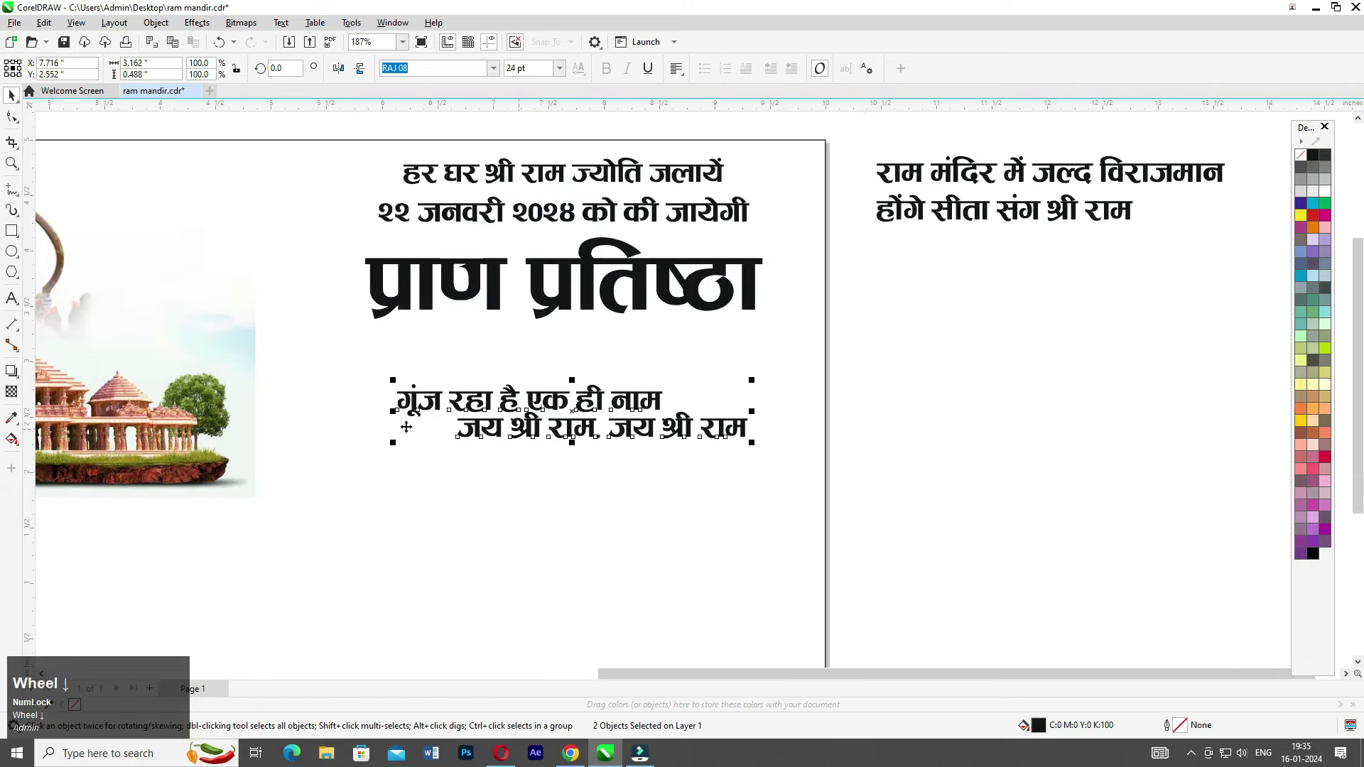
- Draw a rectangle about 1.43 by 1.69 inches at the page's lower left and round its corners to about 0.11 inch
drag(280, 427, 549, 388)
scroll(486, 412, down, 2)
scroll(380, 460, up, 1)
drag(332, 425, 342, 378)
scroll(308, 387, up, 1)
click(12, 230)
drag(148, 353, 289, 519)
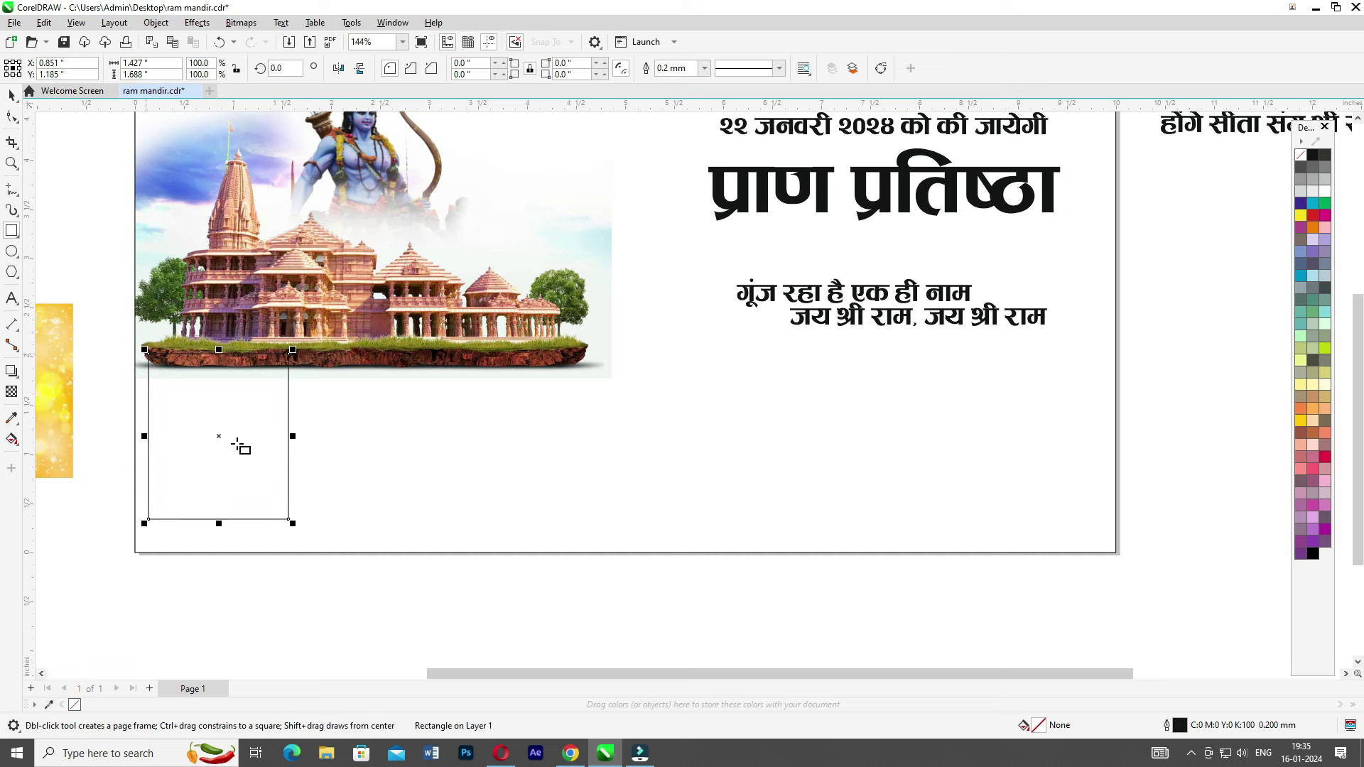
click(12, 117)
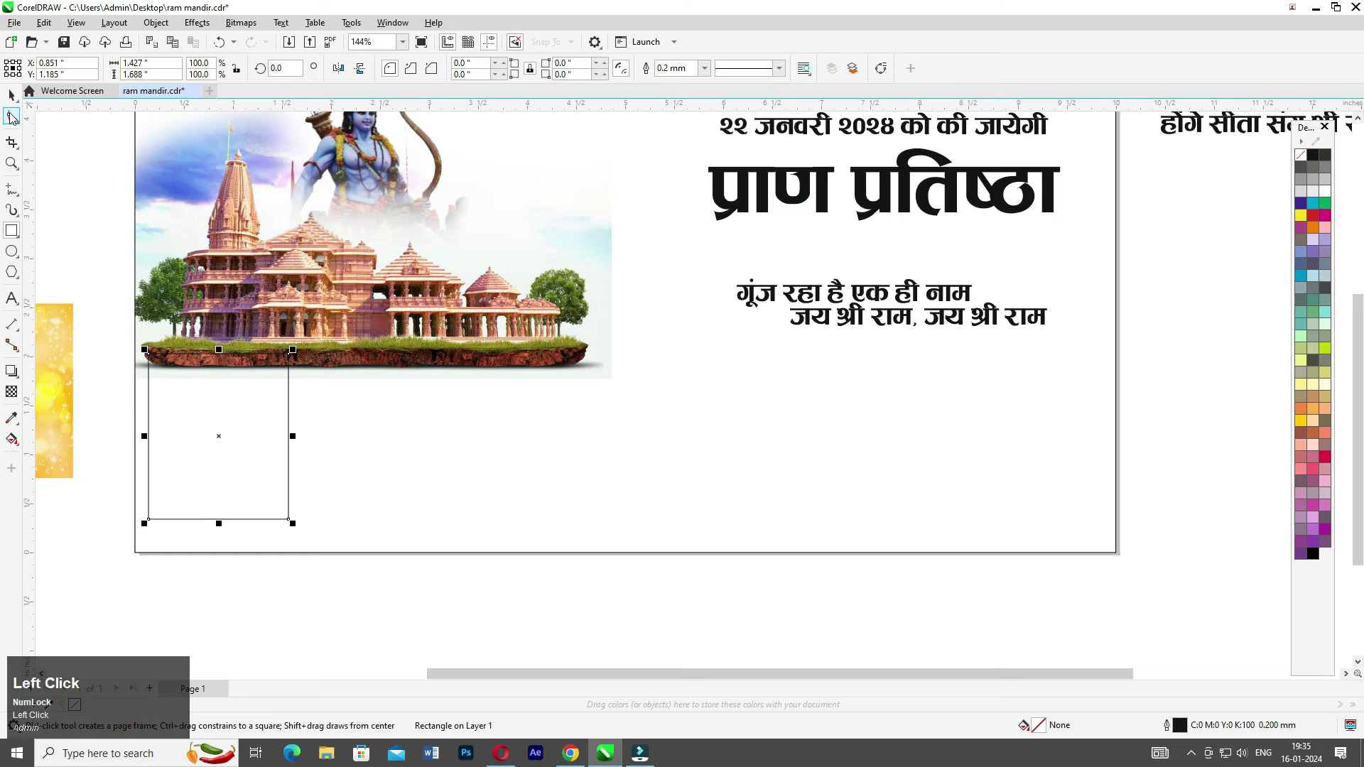
drag(157, 358, 159, 360)
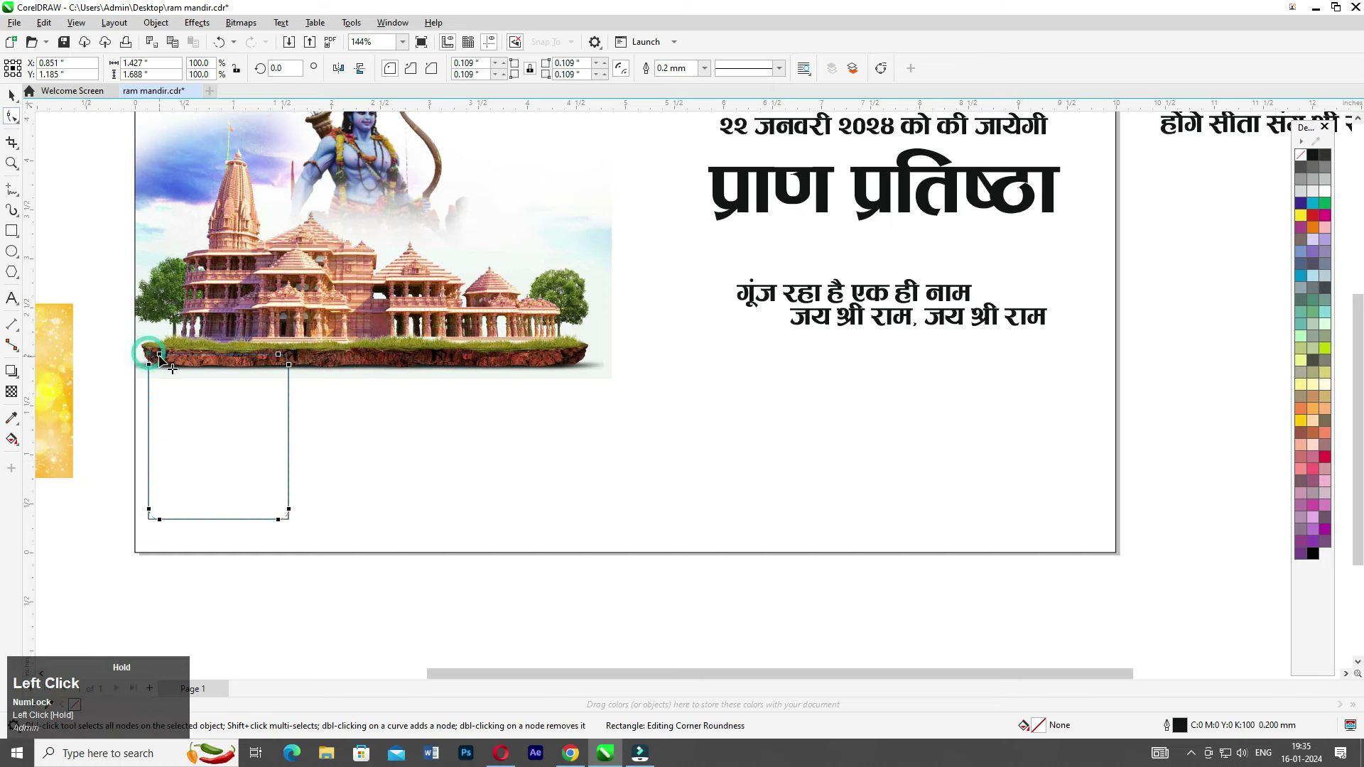
click(12, 95)
- Duplicate the rounded rectangle rightward at equal spacing to form a row of seven frames
scroll(271, 484, up, 1)
click(235, 404)
drag(207, 415, 342, 401)
right_click(341, 401)
key(ctrl+r)
key(ctrl+r)
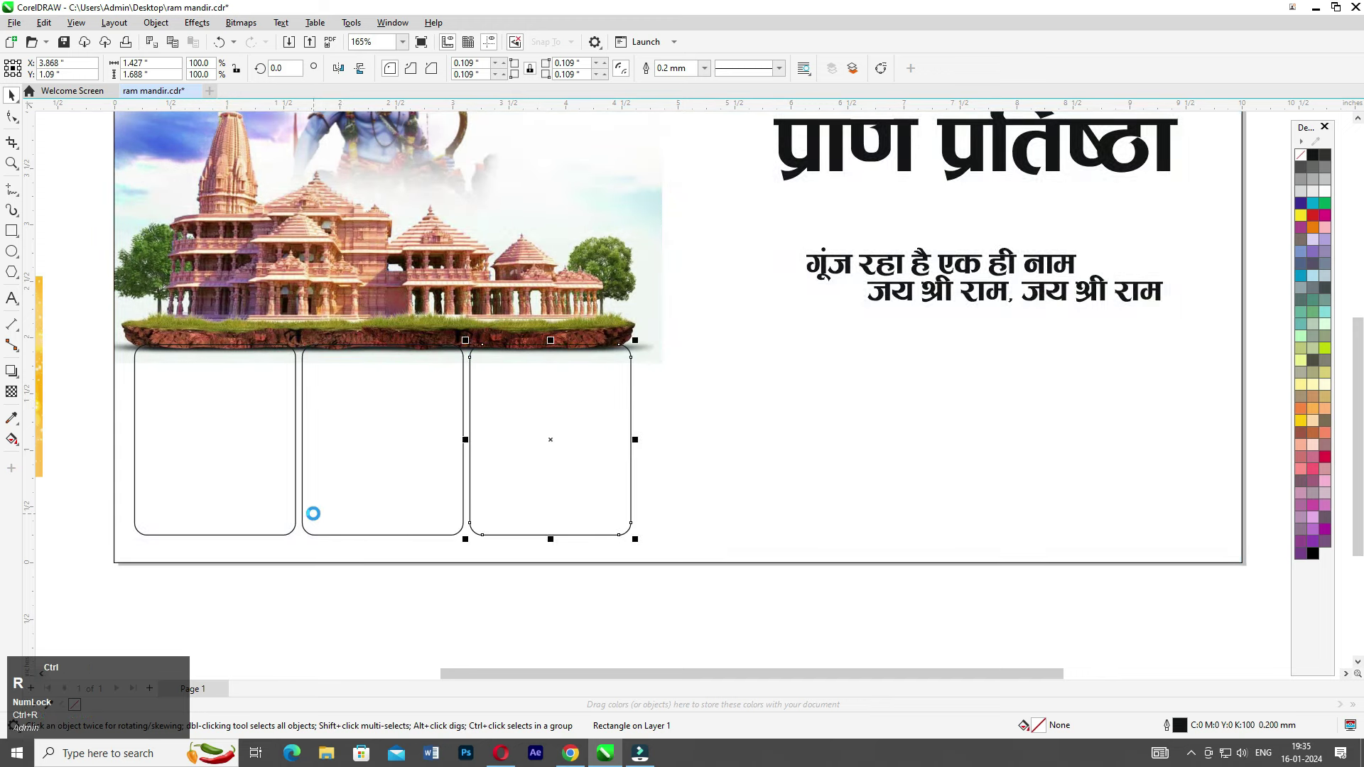
key(ctrl+r)
key(ctrl+r)
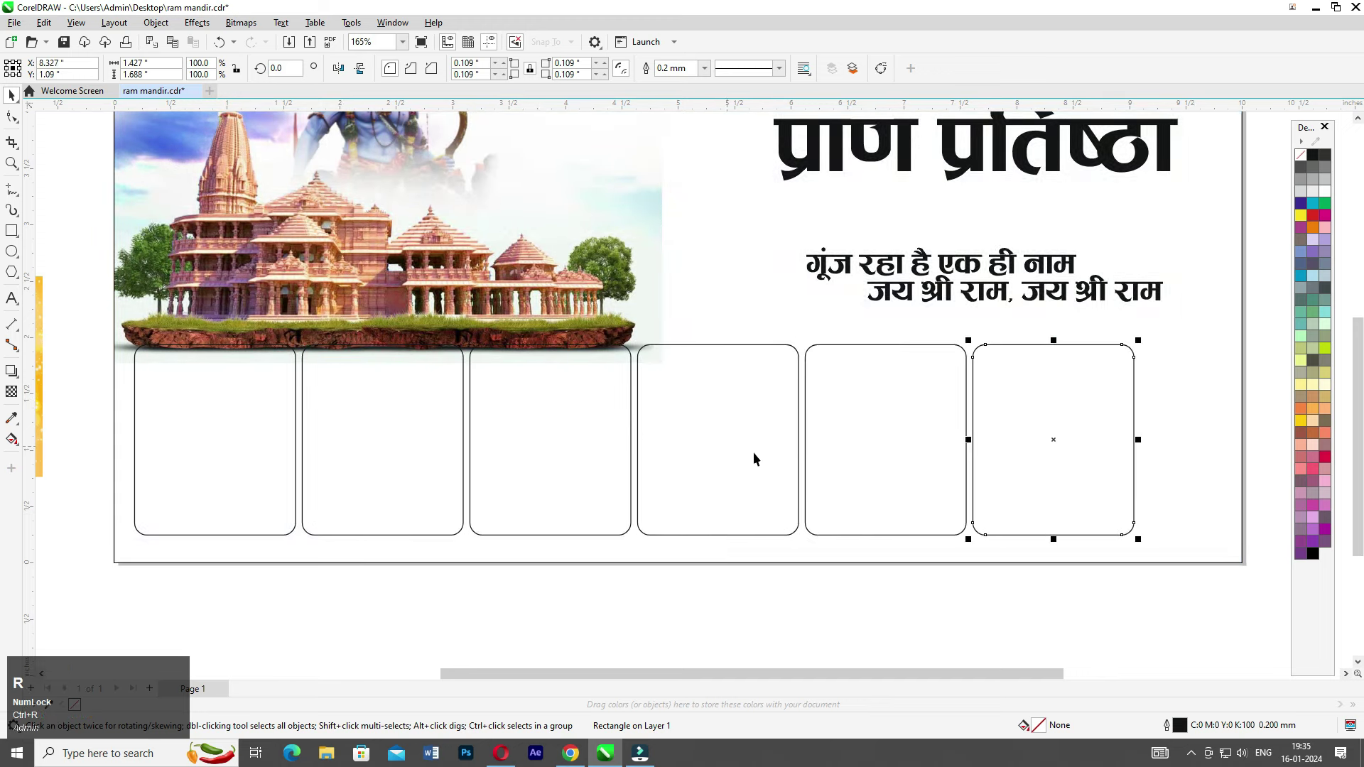
key(ctrl+r)
scroll(925, 497, down, 2)
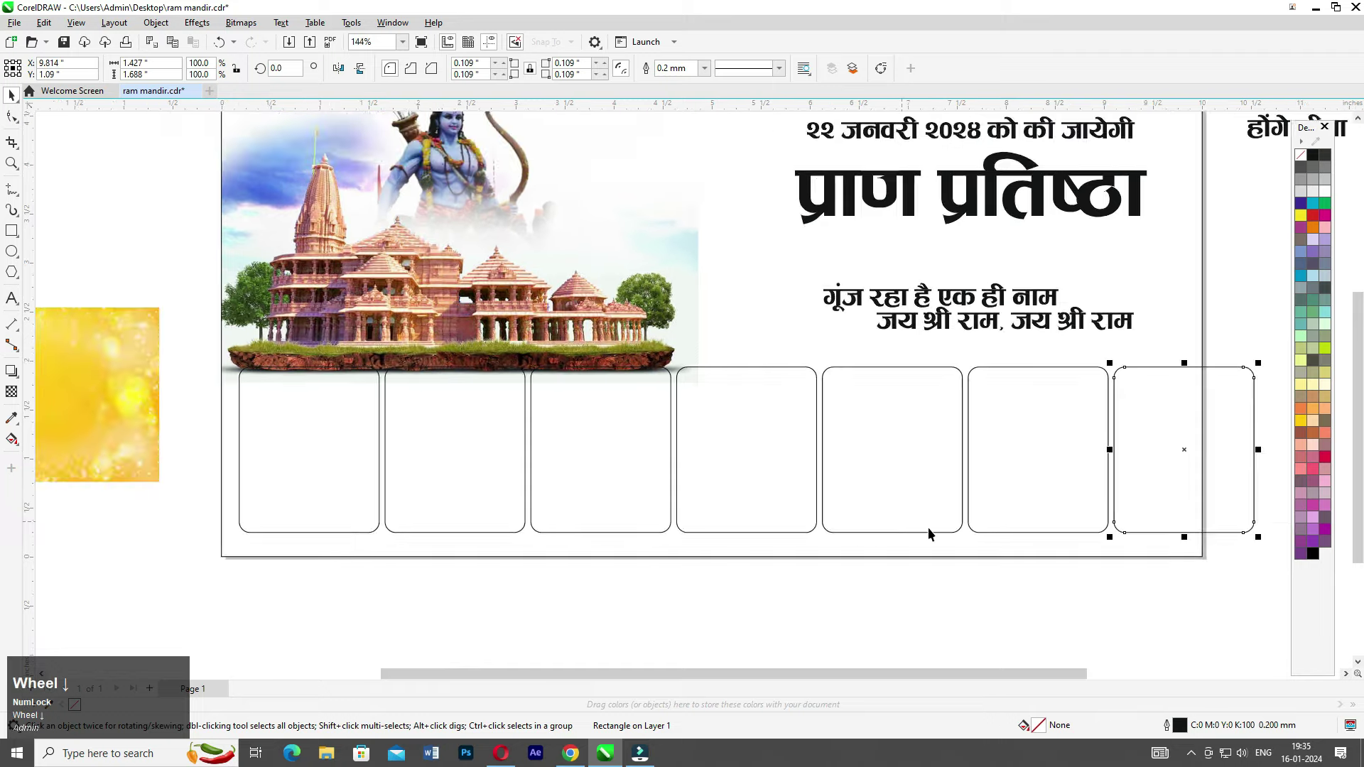
- Scale the seven frames together to about 9.67 by 1.58 inches and nudge the row slightly down within the page
middle_click(1028, 466)
drag(1271, 359, 84, 570)
drag(1124, 536, 1064, 542)
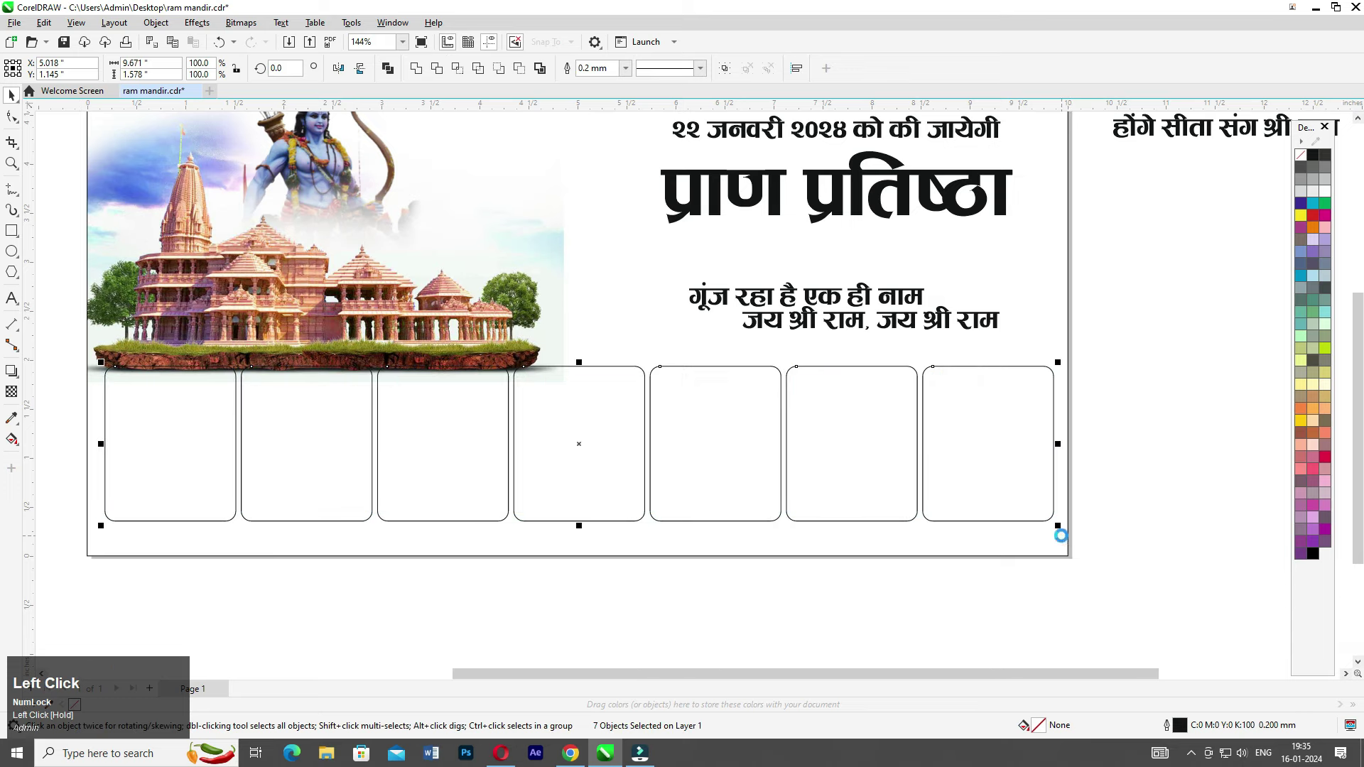
key(Down)
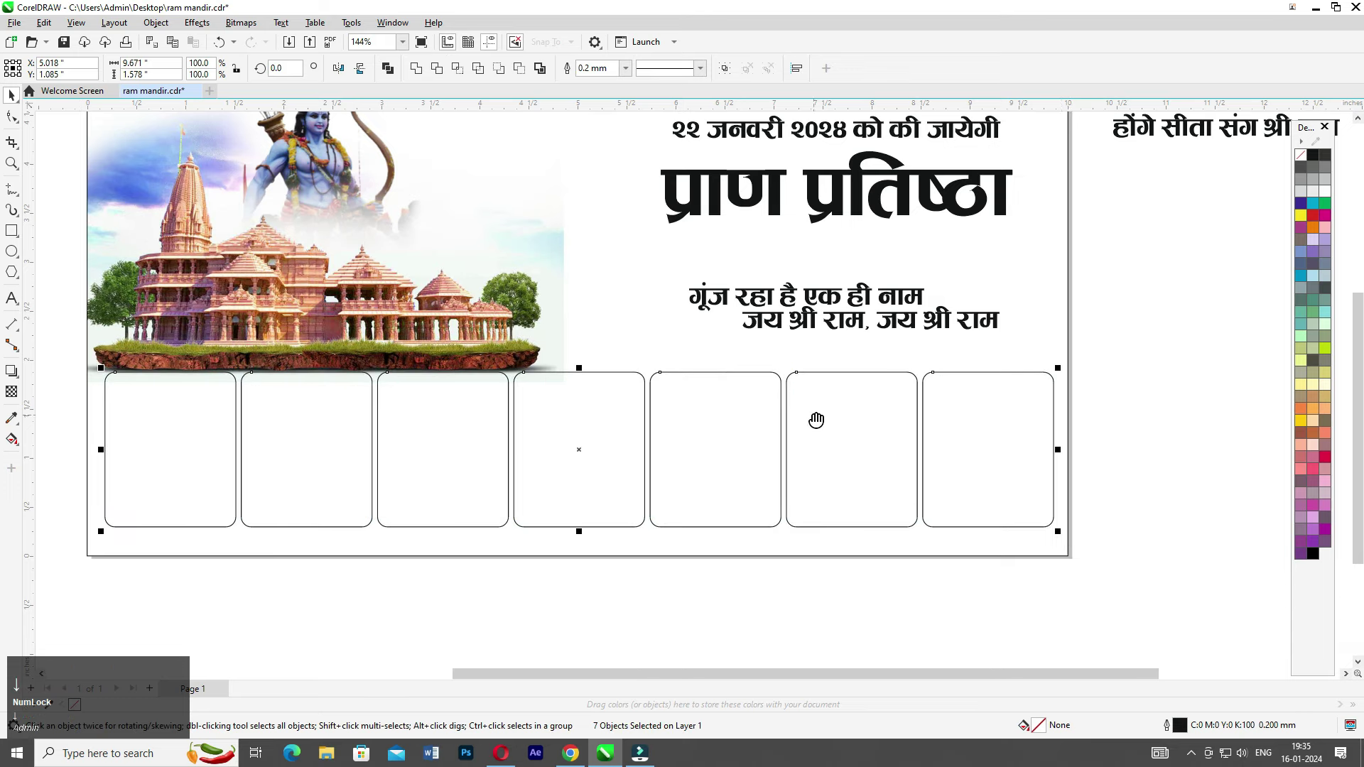
- Move the "प्राण प्रतिष्ठा" heading straight down to leave a gap beneath the date line
drag(817, 420, 786, 524)
drag(816, 345, 763, 379)
scroll(443, 319, down, 1)
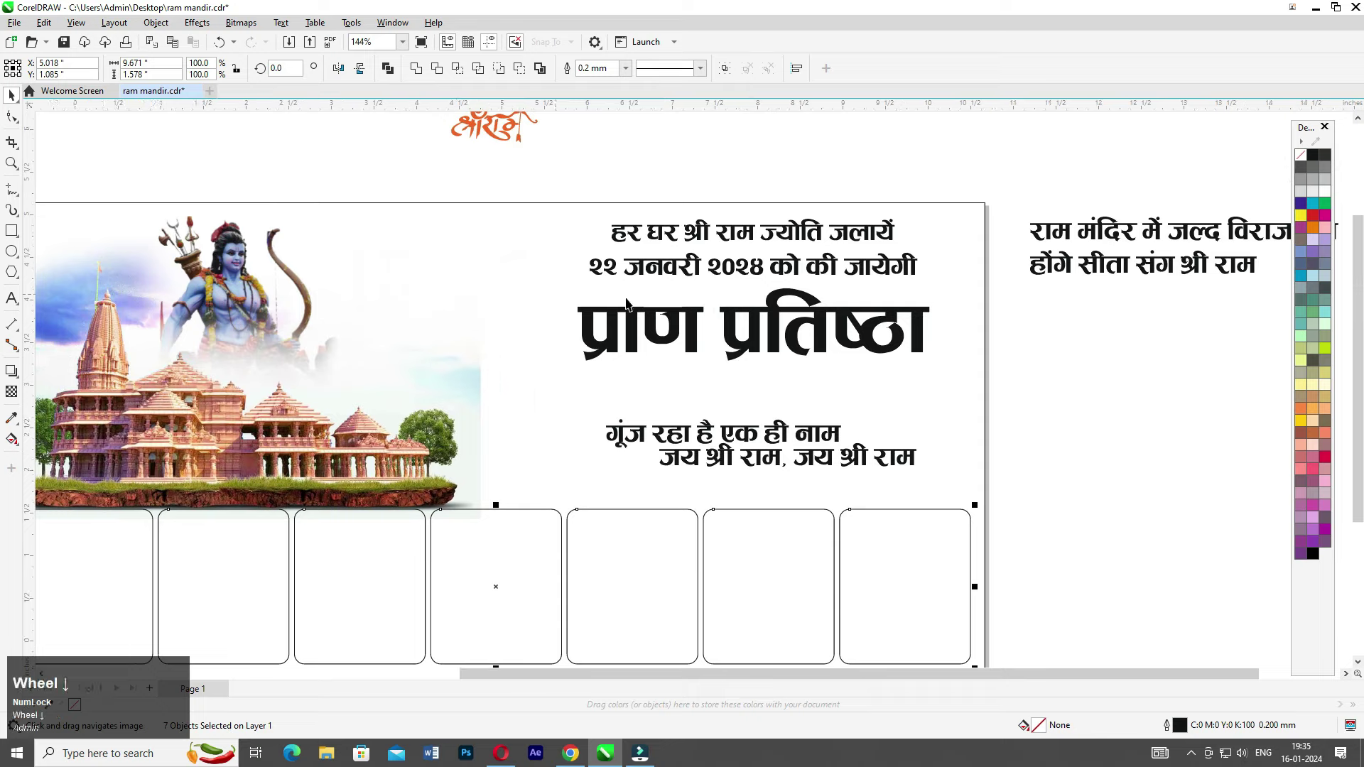
middle_click(664, 304)
scroll(700, 323, up, 1)
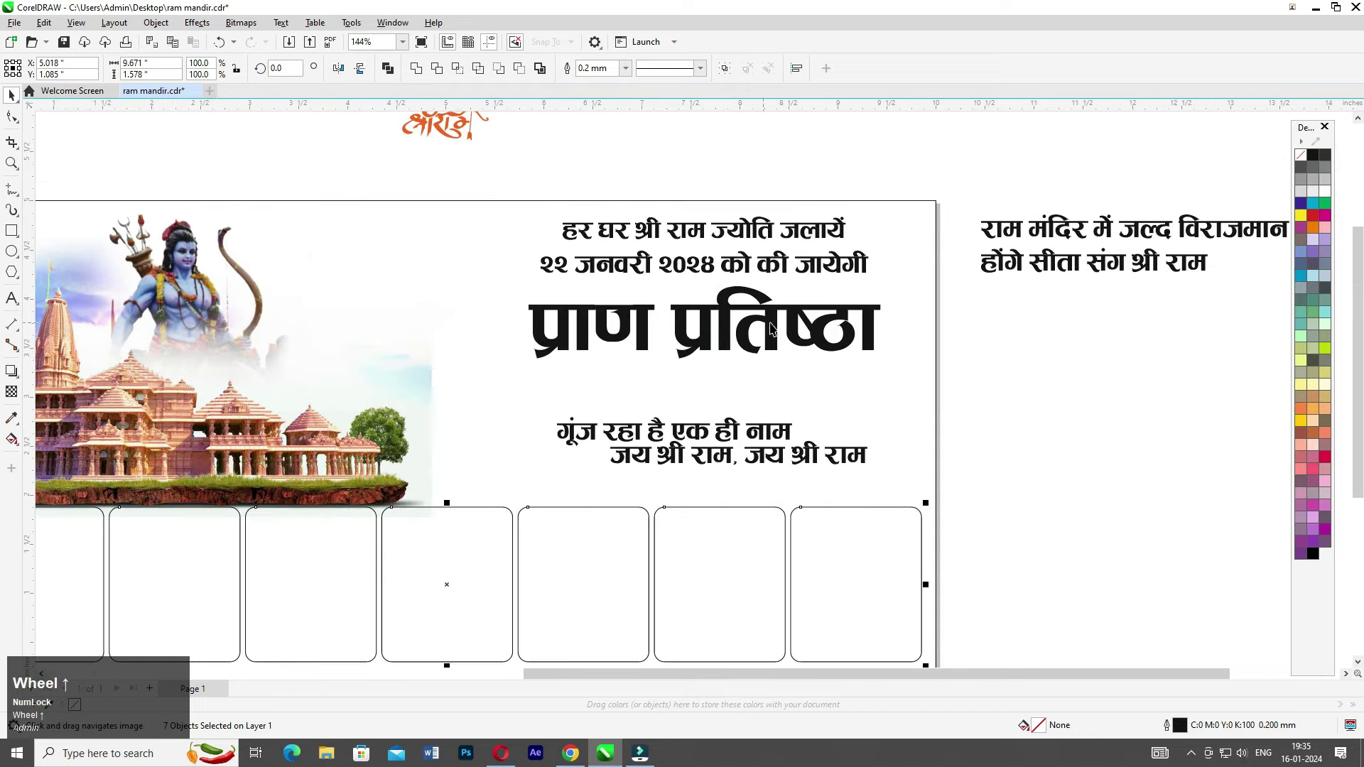
scroll(772, 328, up, 1)
drag(774, 334, 710, 366)
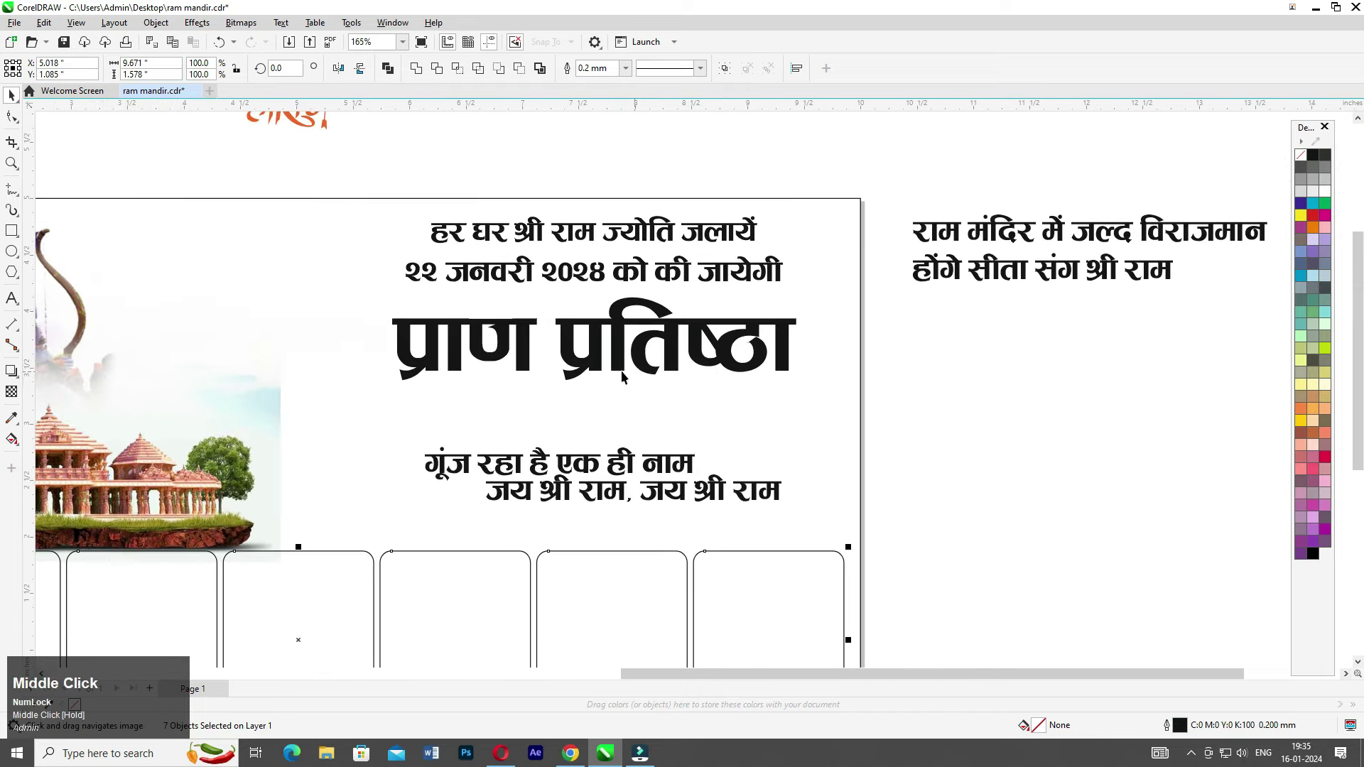
click(611, 463)
shift+click(624, 490)
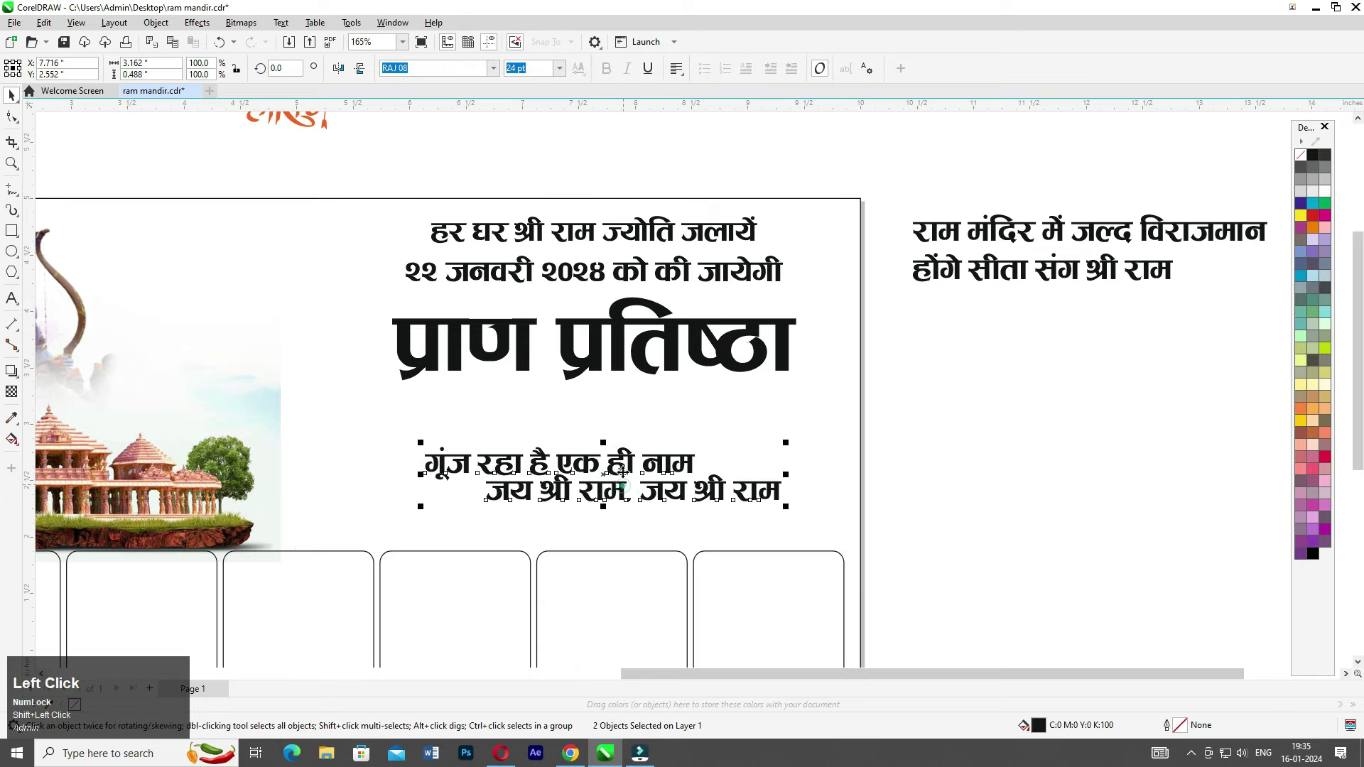
drag(617, 364, 639, 370)
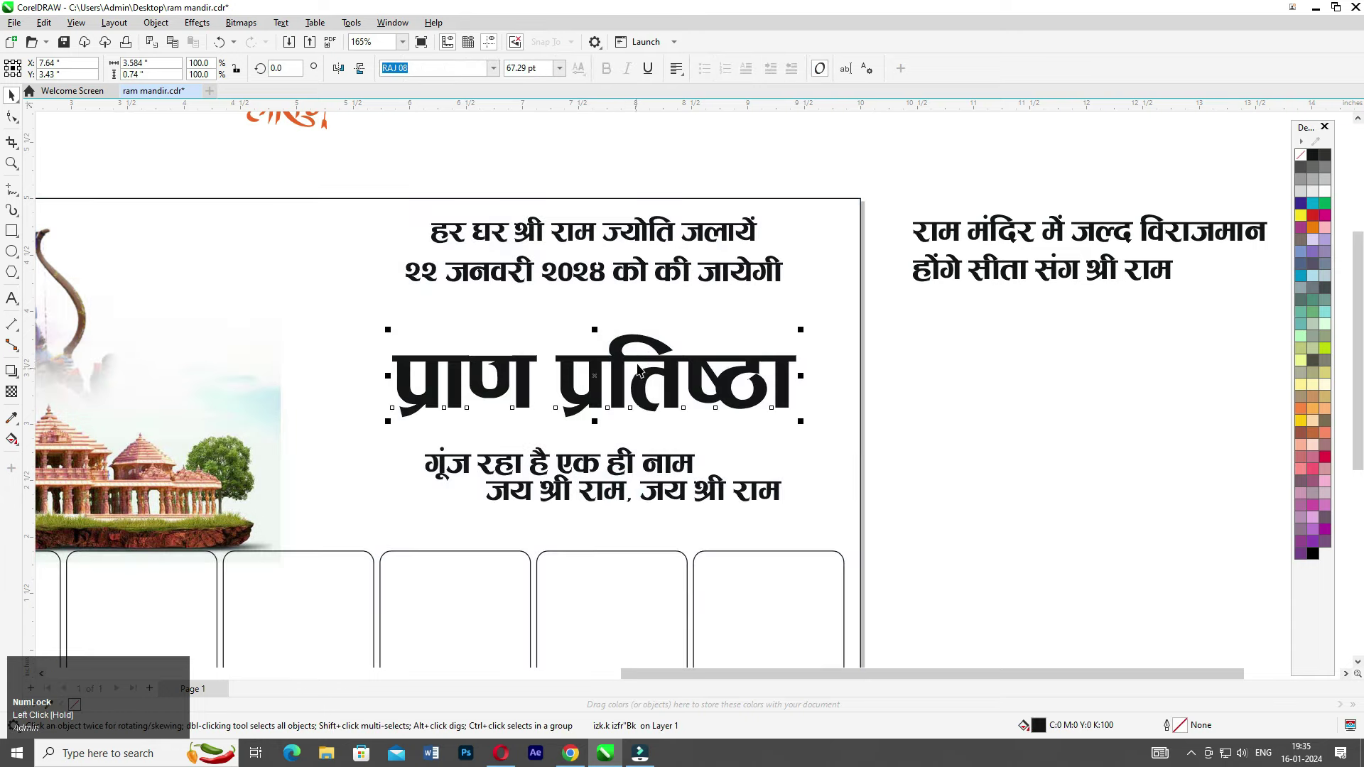
- Move the "गूंज रहा है एक ही नाम" and "जय श्री राम" lines together down to just above the row of frames
drag(869, 311, 830, 313)
click(862, 365)
drag(908, 412, 355, 517)
drag(549, 469, 548, 502)
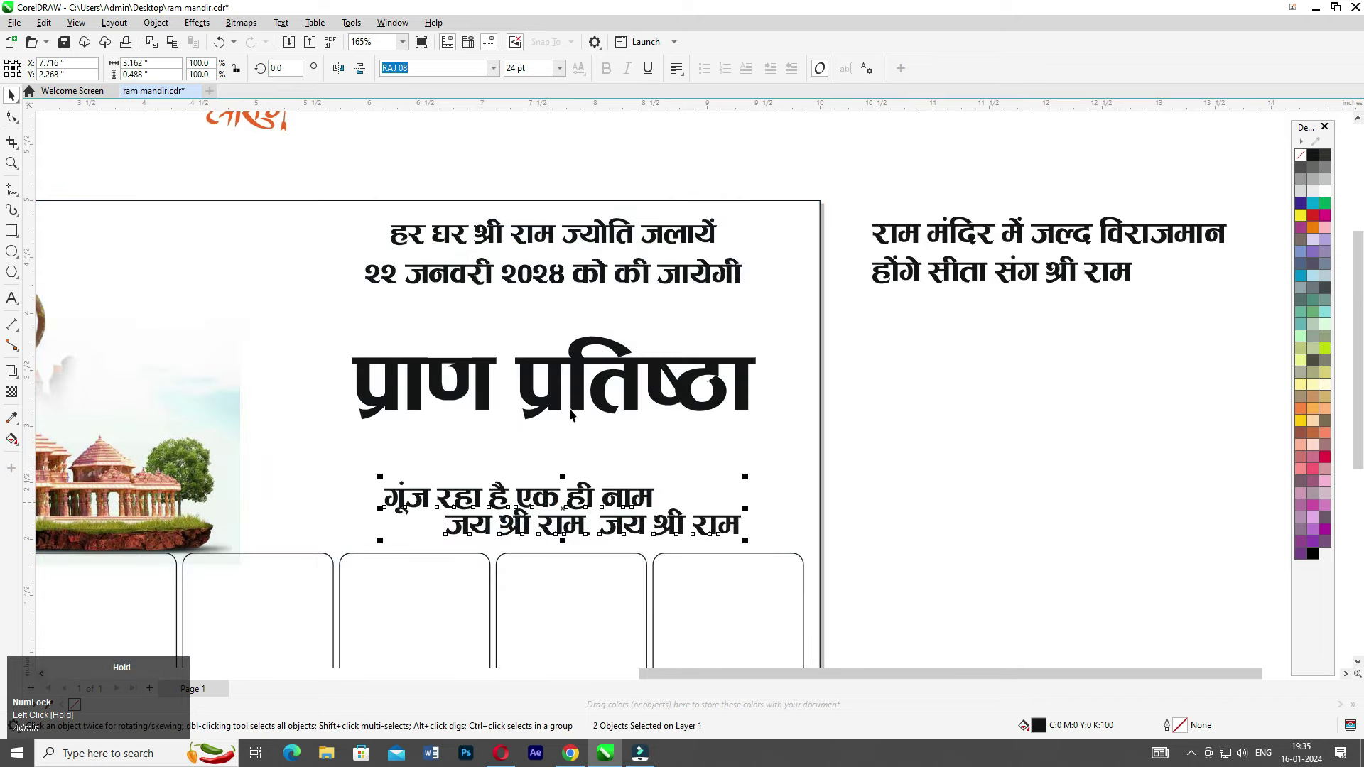
- Move the "प्राण प्रतिष्ठा" heading up against the date line and place the two-line "राम मंदिर में जल्द विराजमान" text beneath it
drag(552, 379, 559, 348)
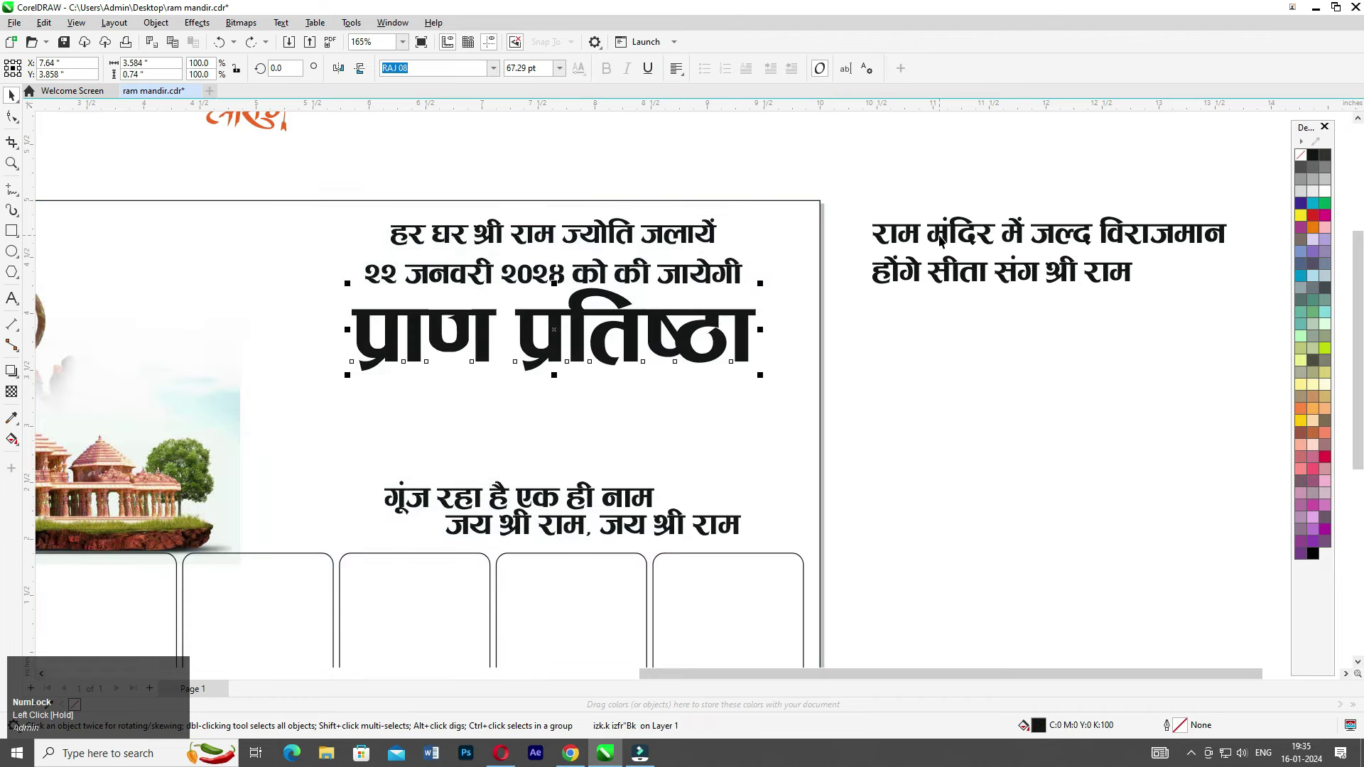
drag(919, 237, 439, 406)
scroll(439, 406, up, 1)
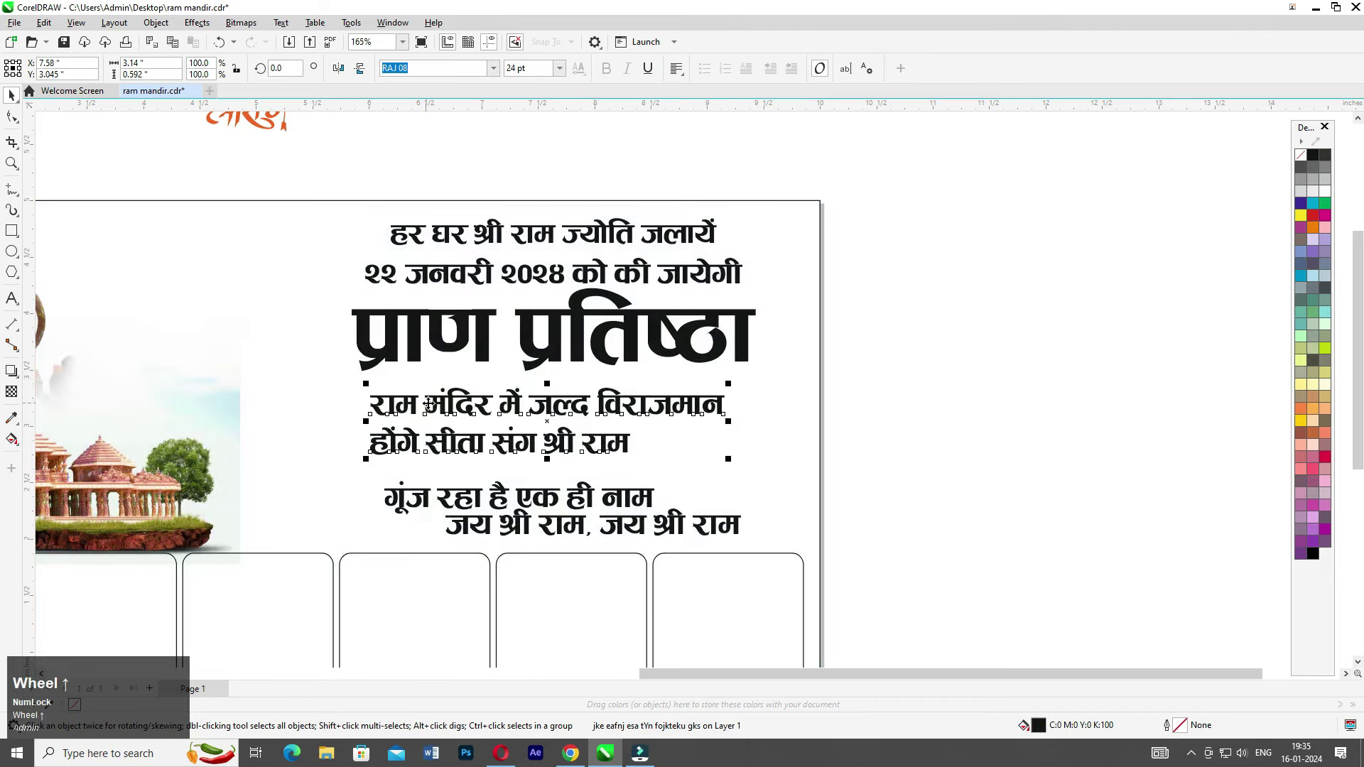
- Centre-align the two lines of the "राम मंदिर में जल्द विराजमान" text
double_click(449, 409)
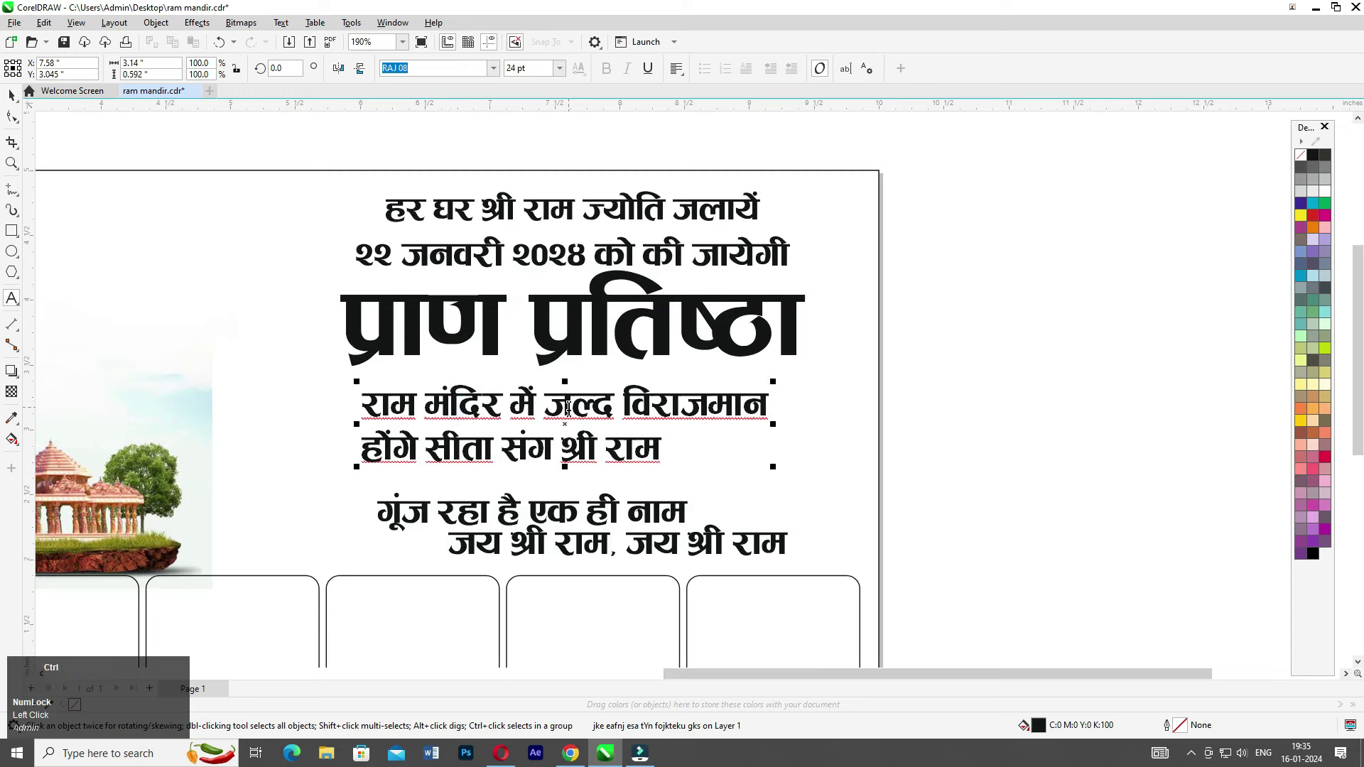
key(ctrl+e)
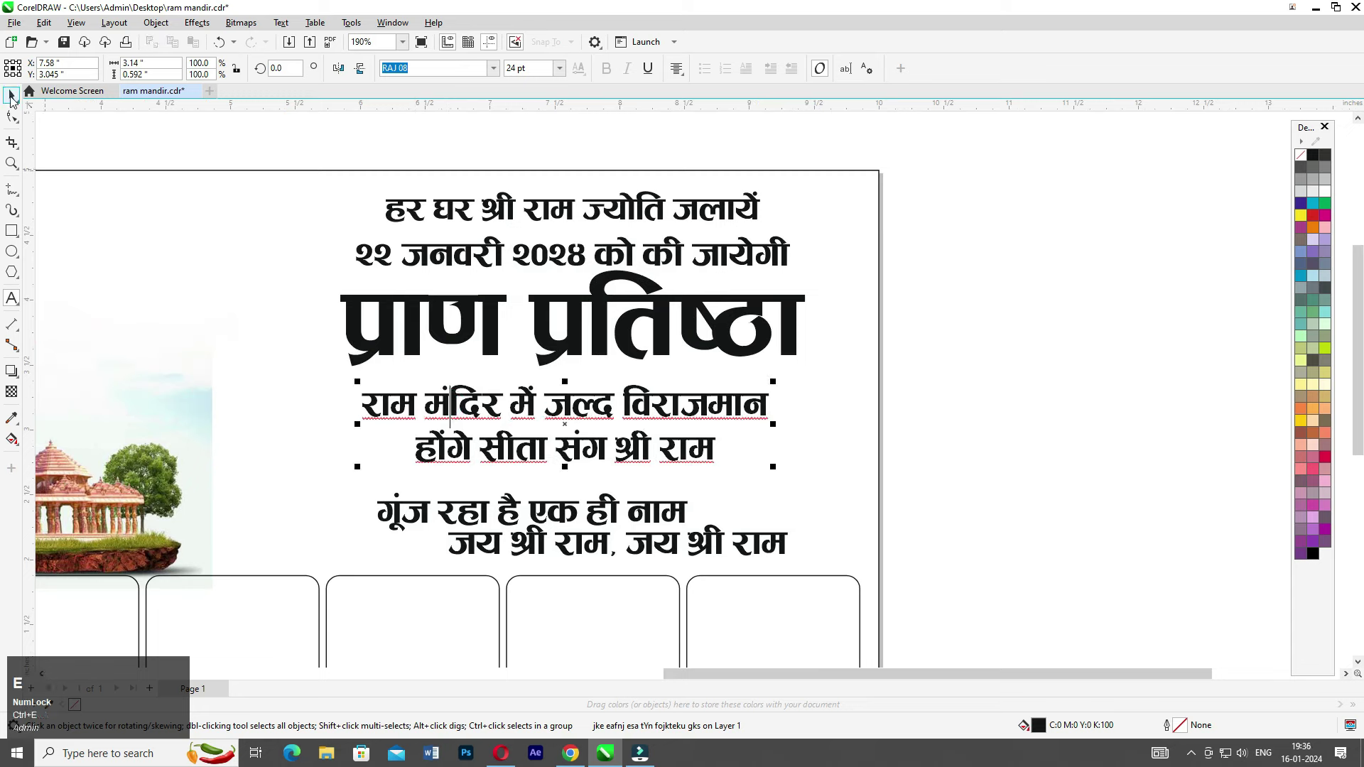
click(11, 95)
- Scale the two-line text down to about 2.8 by 0.53 inches and centre it close beneath the "प्राण प्रतिष्ठा" heading
drag(774, 469, 730, 462)
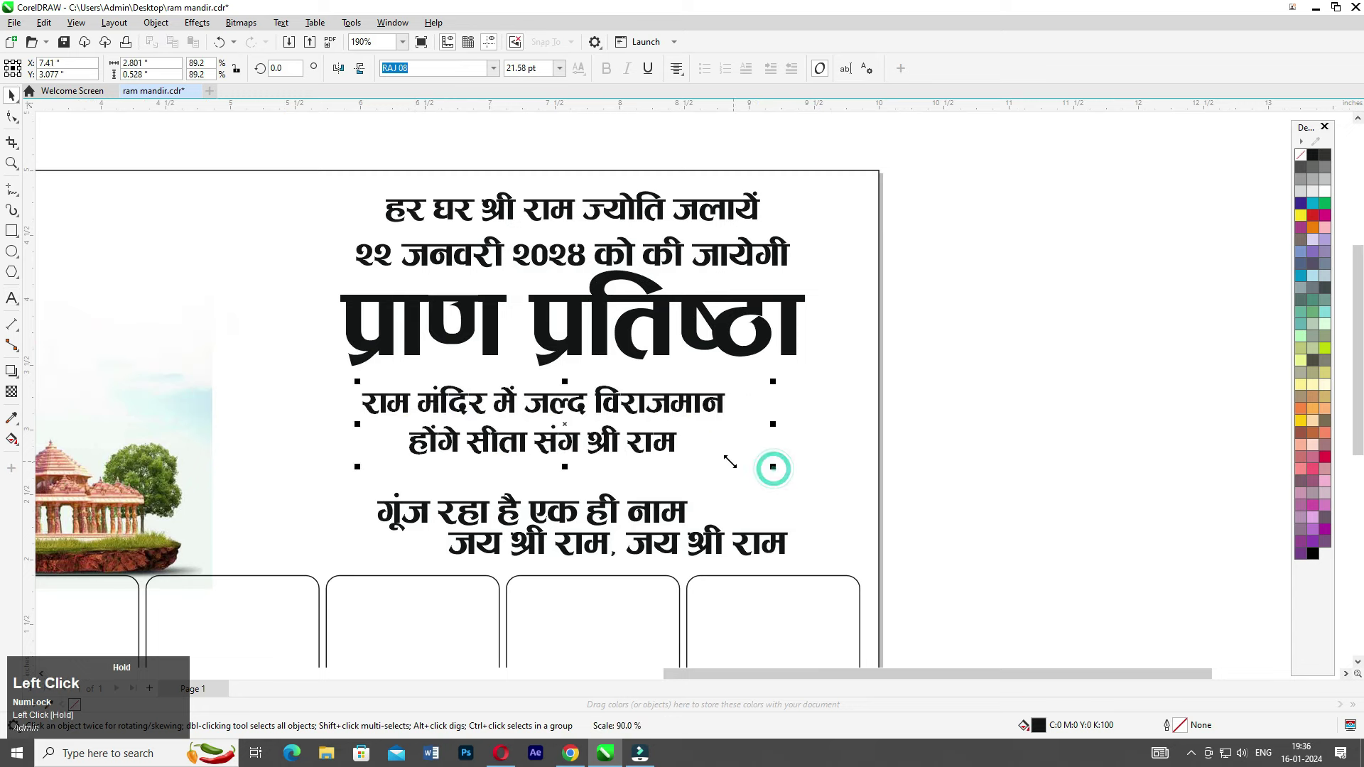
shift+click(576, 322)
key(c)
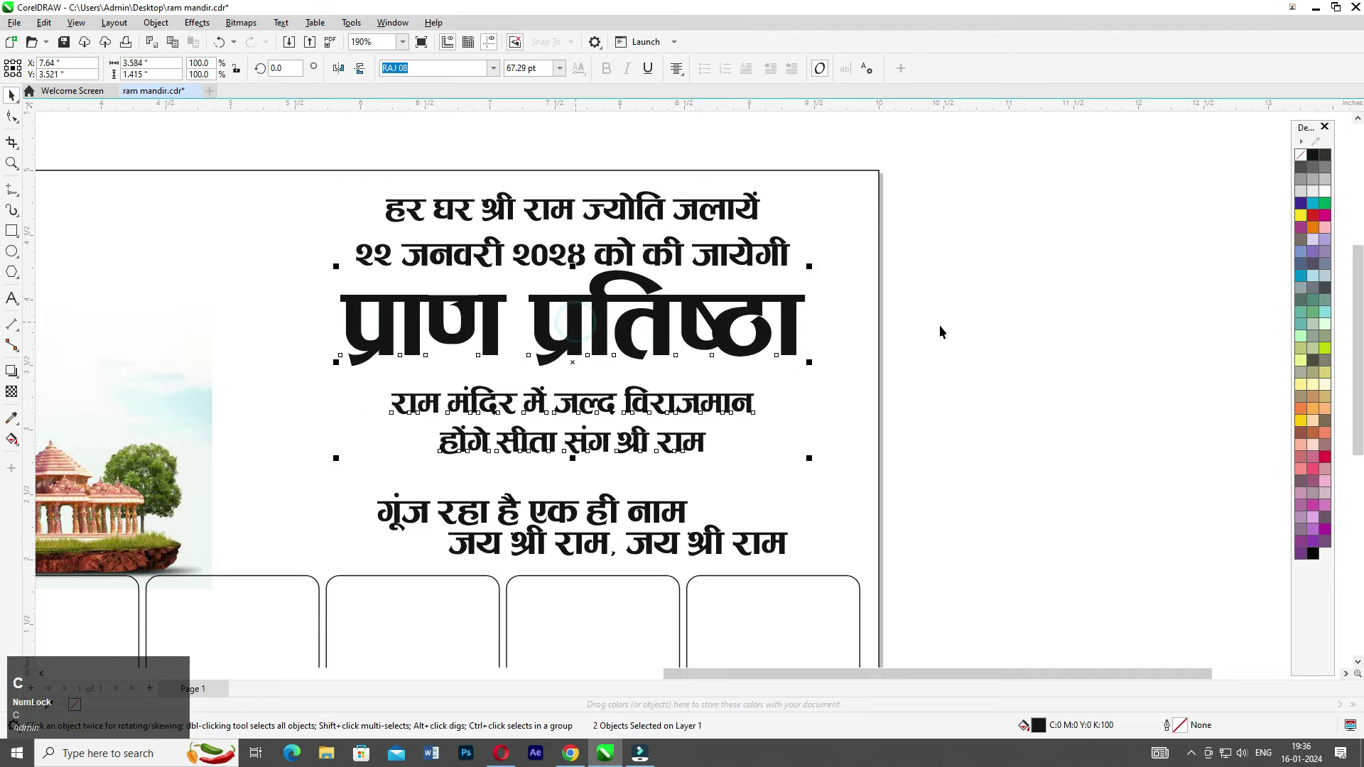
click(967, 322)
drag(692, 404, 689, 381)
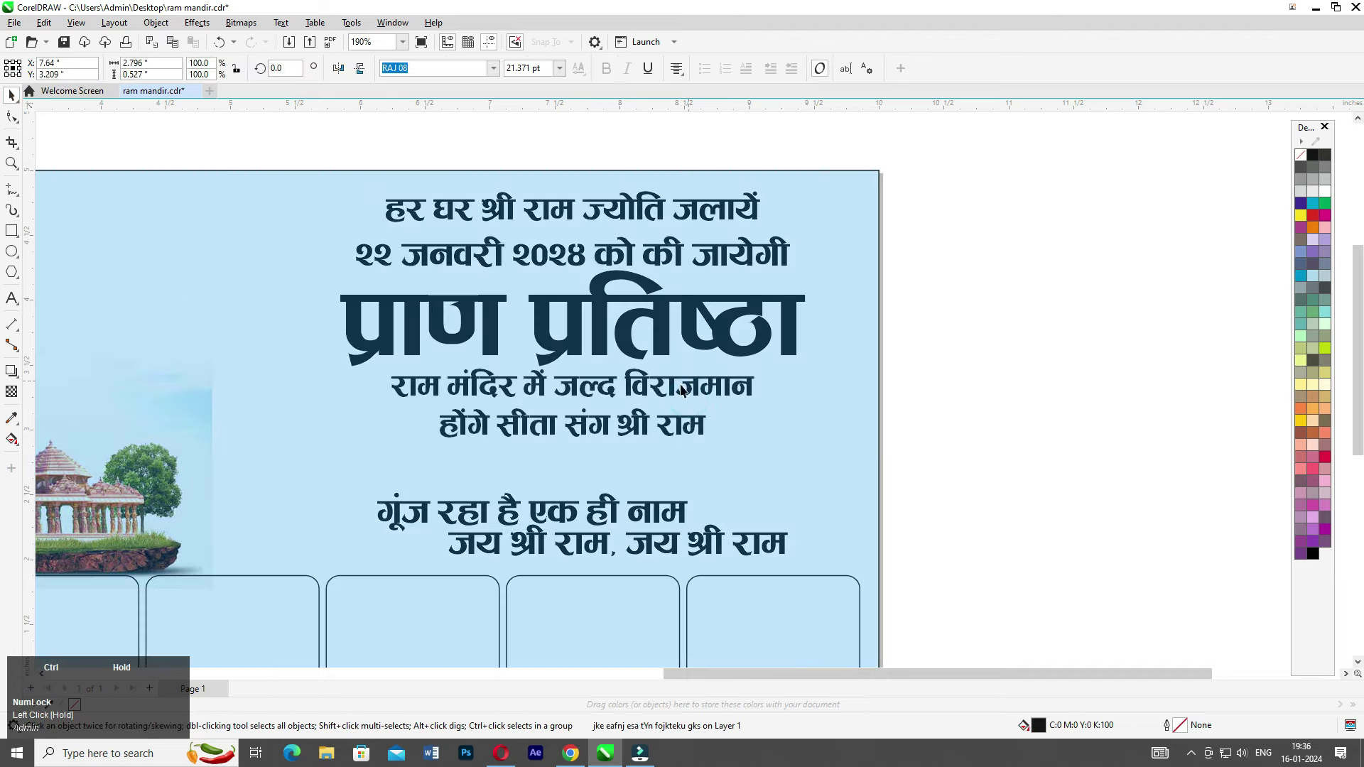
- Move the "गूंज रहा है एक ही नाम" and "जय श्री राम" lines up closer to the two-line text
drag(620, 504, 623, 471)
click(581, 544)
key(ctrl+r)
drag(993, 436, 284, 547)
drag(567, 484, 566, 495)
- Change the font of the "गूंज रहा है एक ही नाम" and "जय श्री राम" lines to RAJ 119
scroll(509, 462, up, 1)
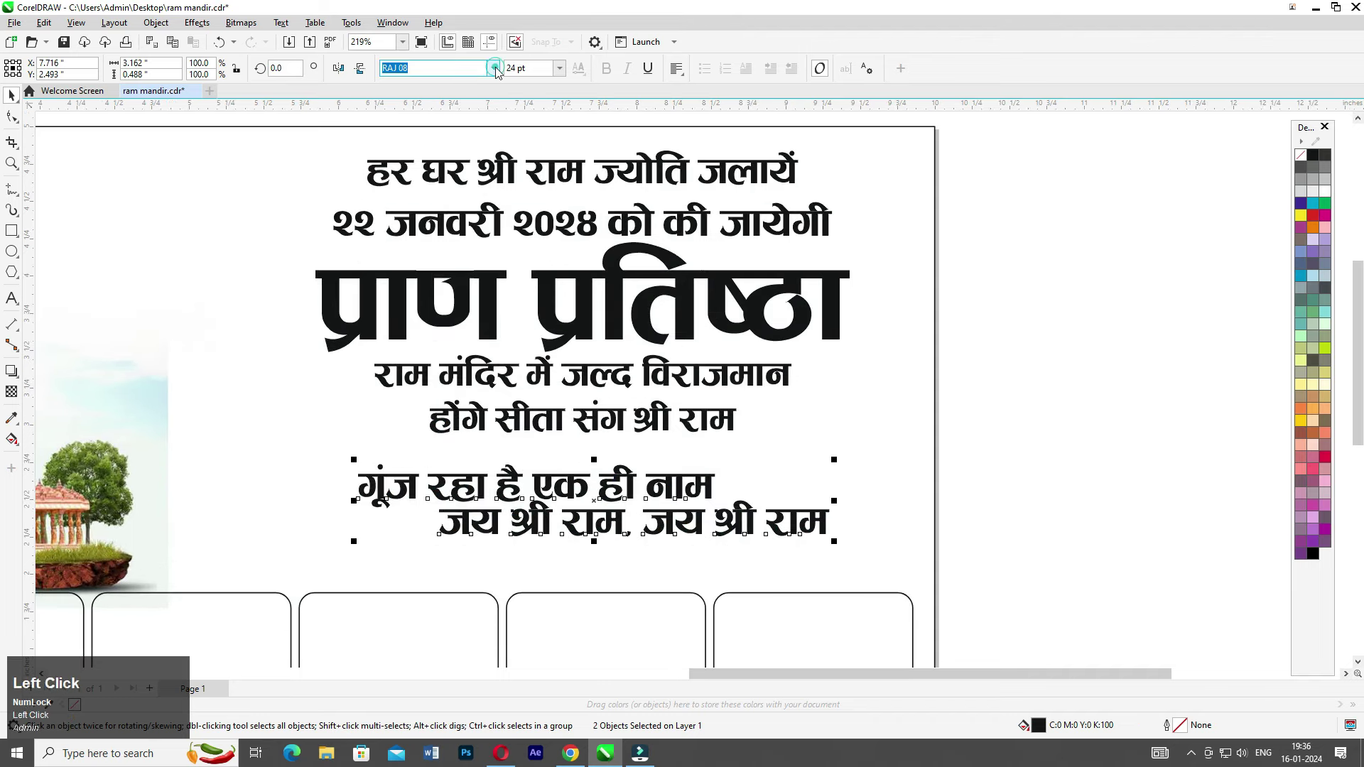
click(496, 68)
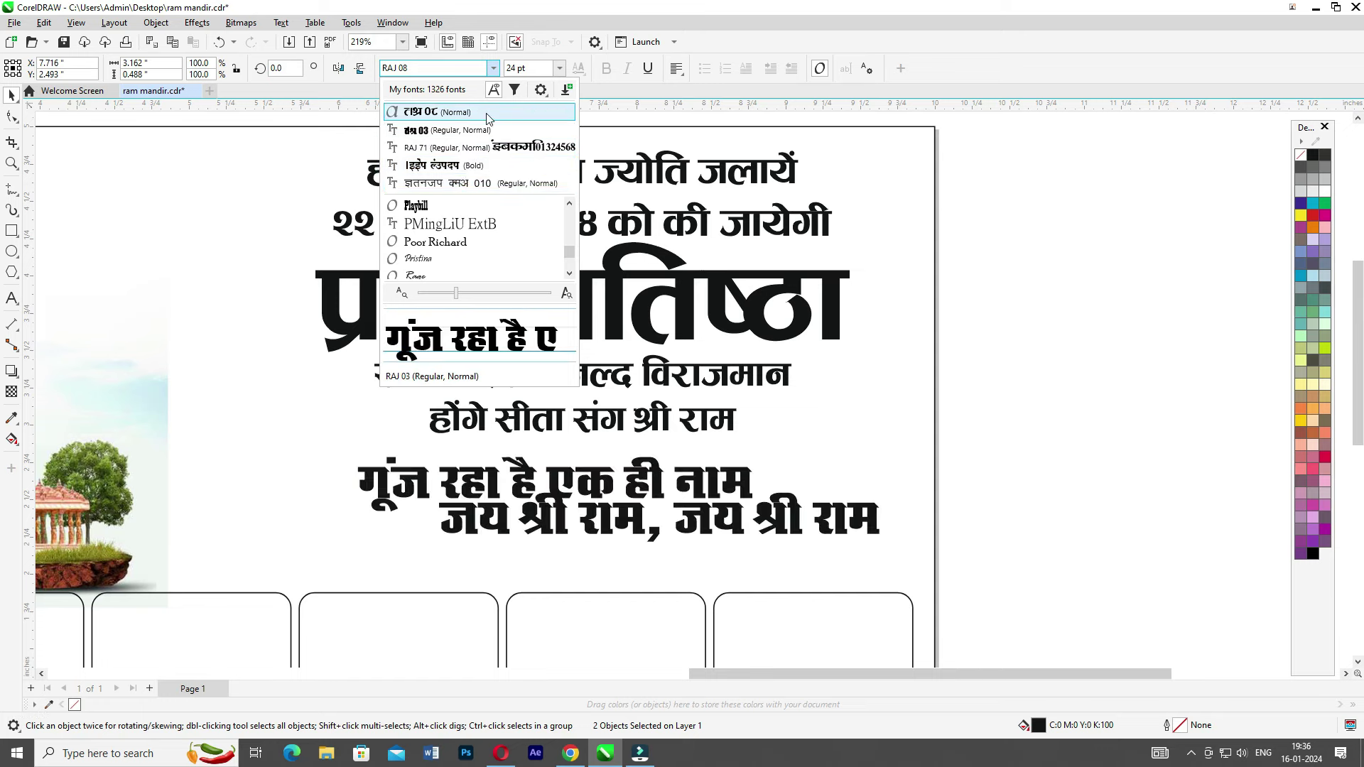
click(439, 67)
text(raj)
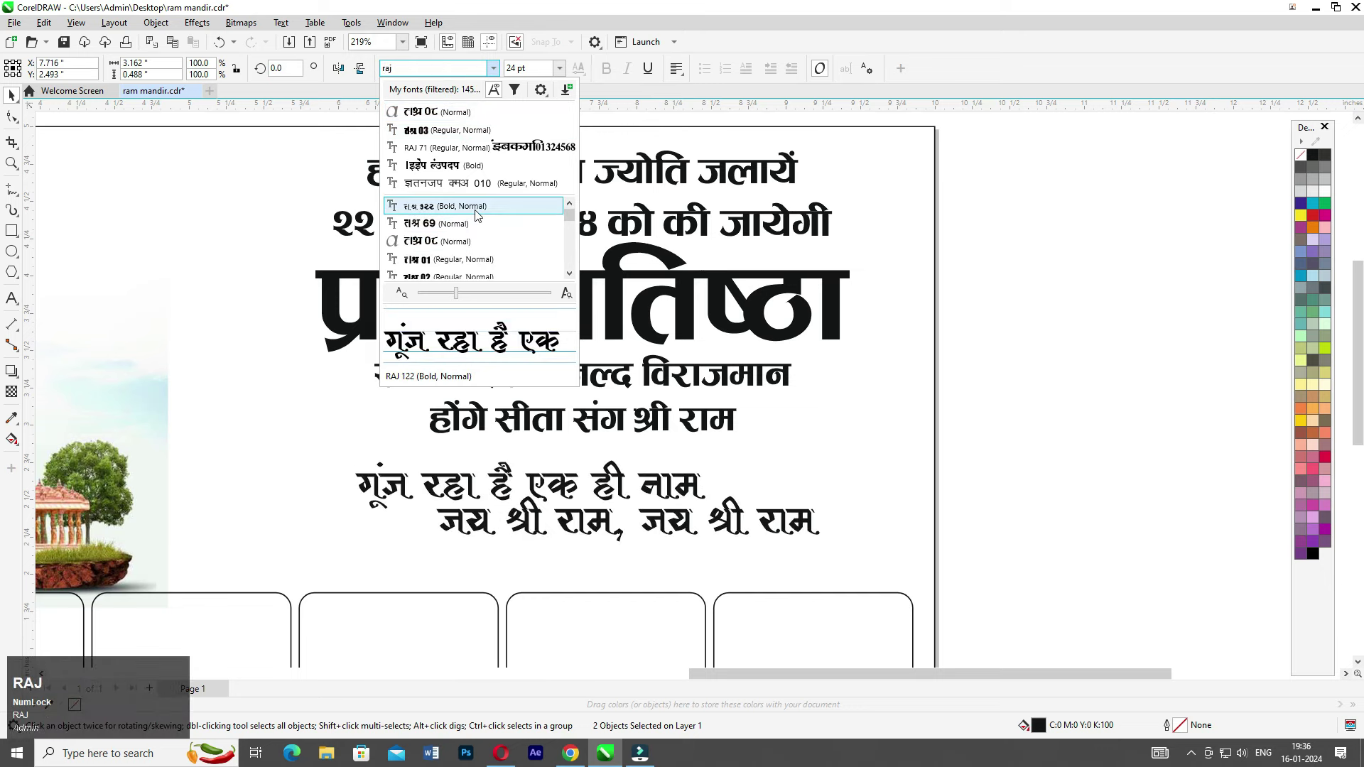
scroll(472, 227, down, 1)
scroll(463, 248, down, 1)
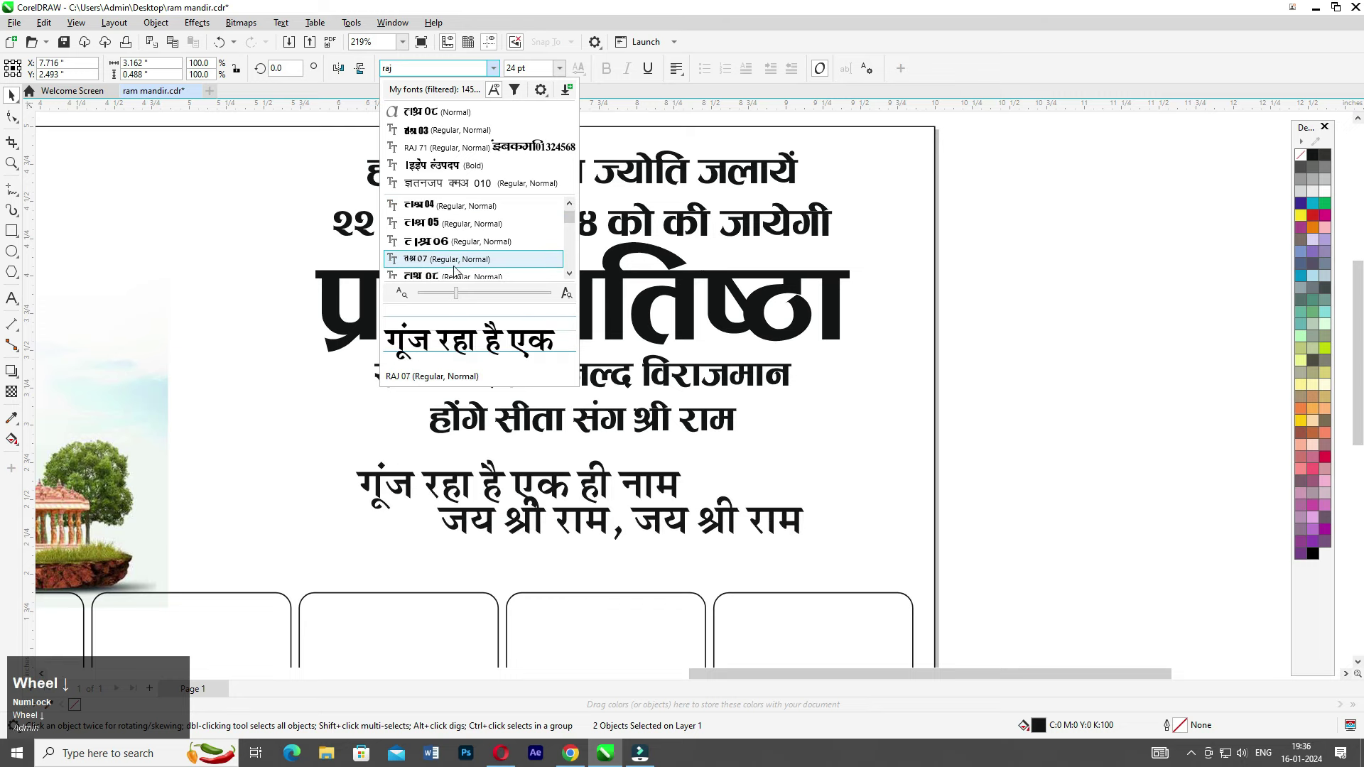
scroll(454, 270, down, 1)
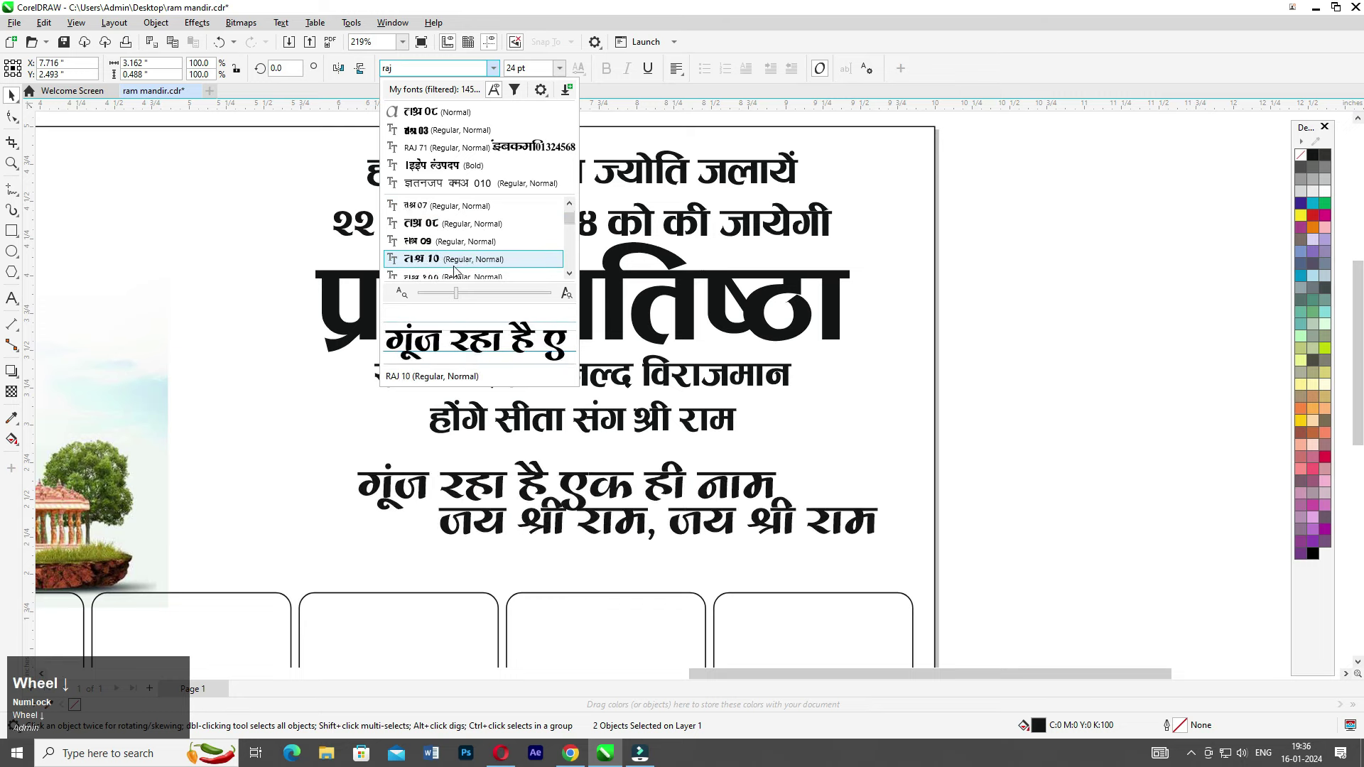
scroll(454, 270, down, 1)
scroll(455, 270, down, 1)
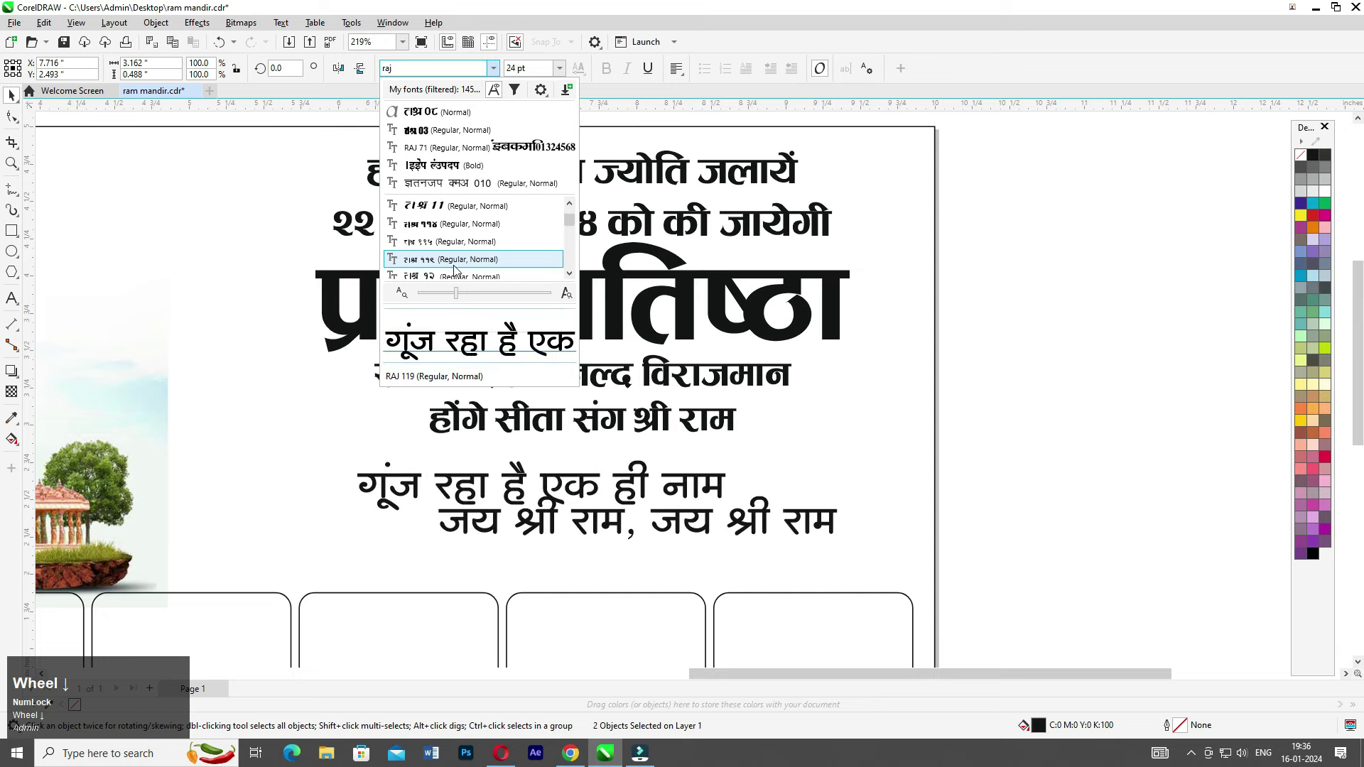
click(455, 261)
- Nudge the "जय श्री राम, जय श्री राम" line slightly down and scale both slogan lines together to about 84%
drag(1060, 472, 318, 564)
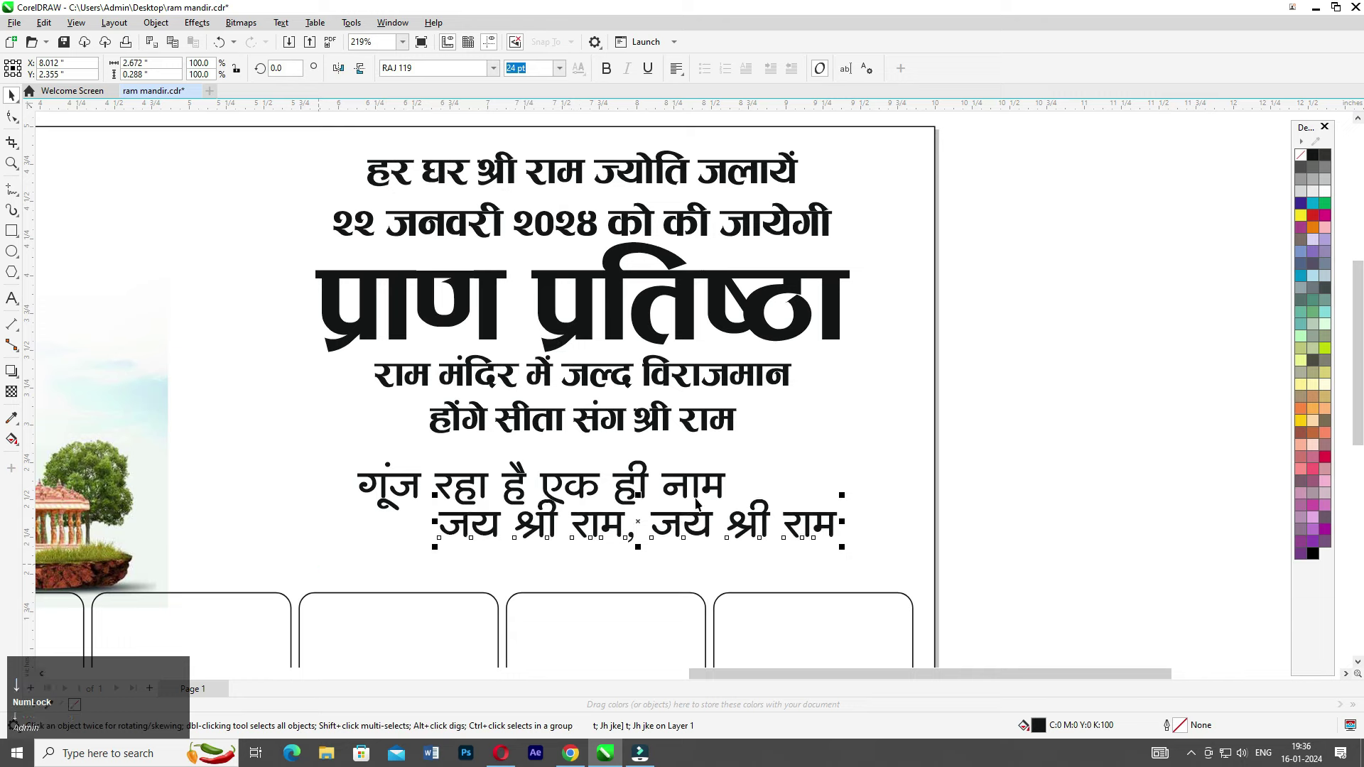
key(Down)
shift+click(585, 489)
drag(845, 552, 644, 471)
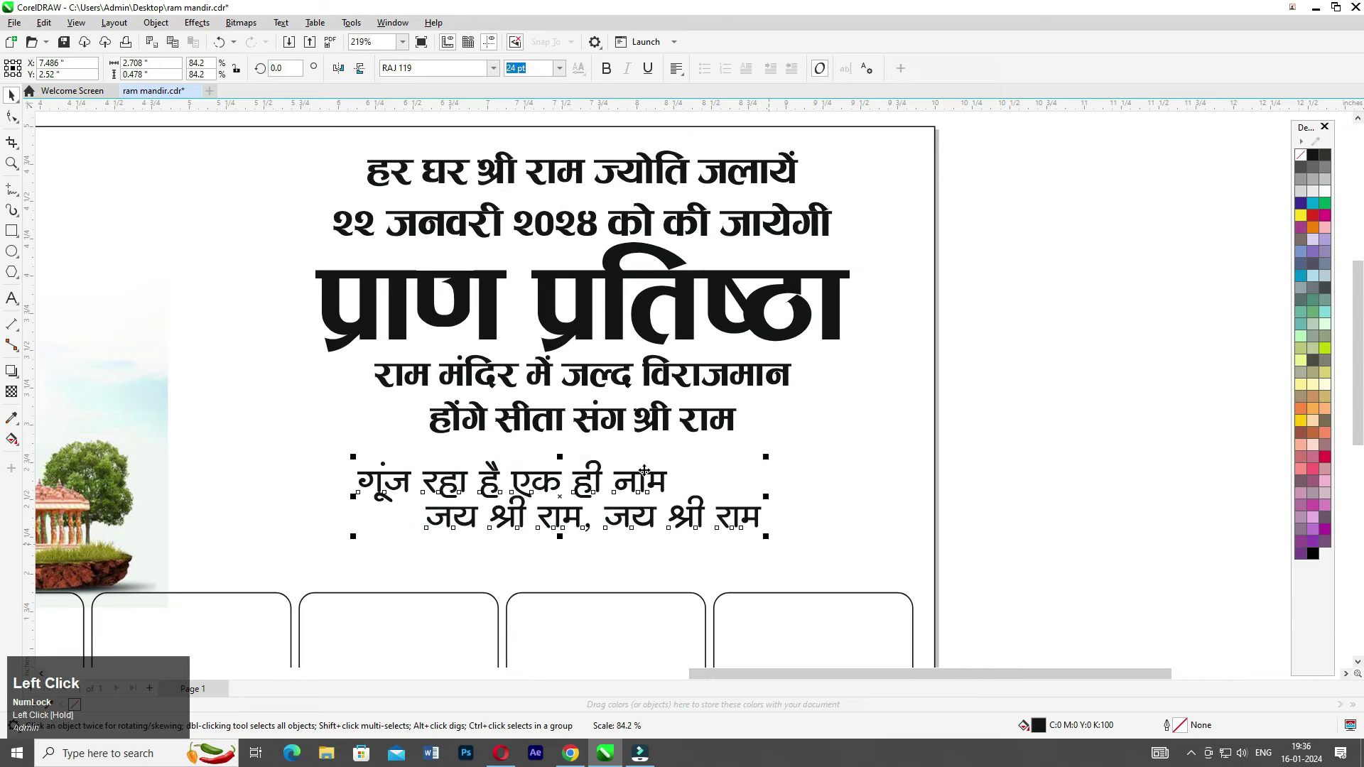
- Group the two slogan lines and position the group slightly right of centre, close beneath the two-line text
click(599, 479)
drag(1122, 435, 356, 553)
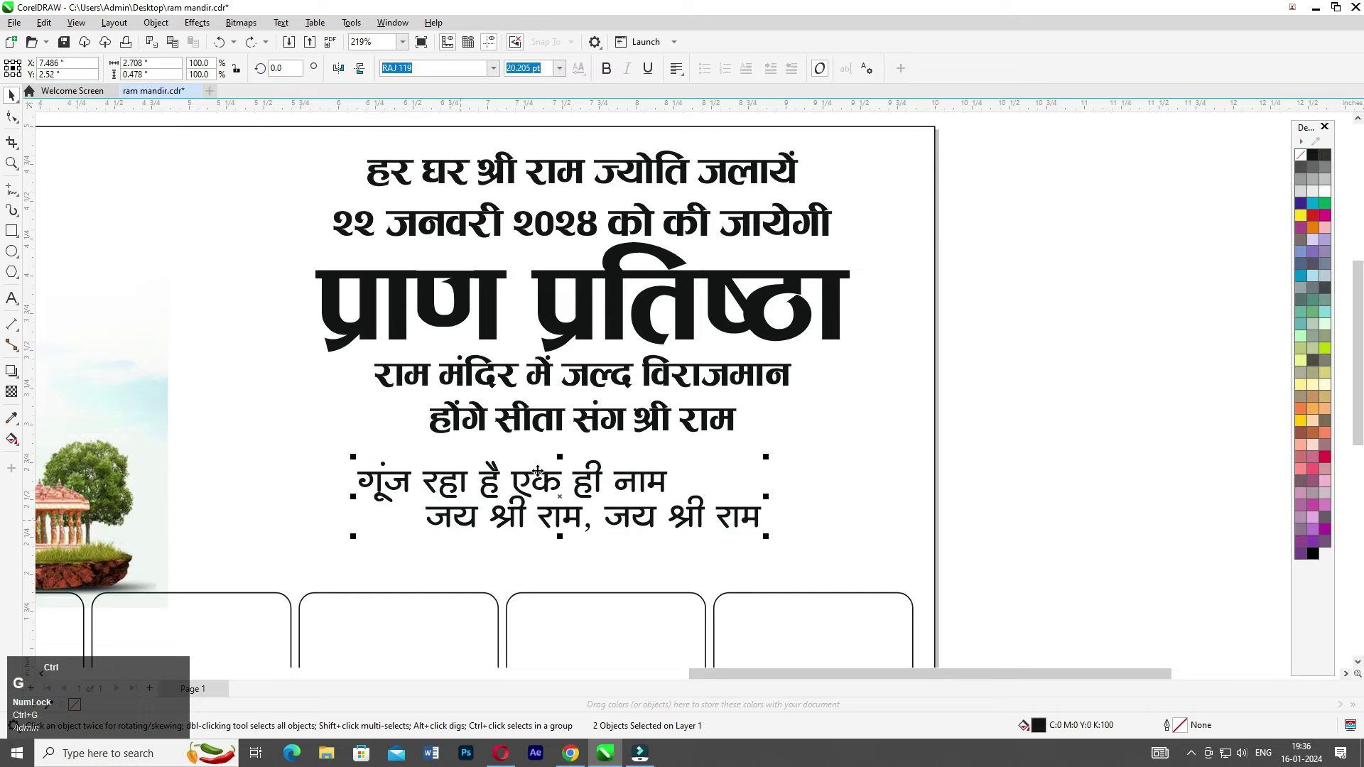
key(ctrl+g)
key(ctrl+u)
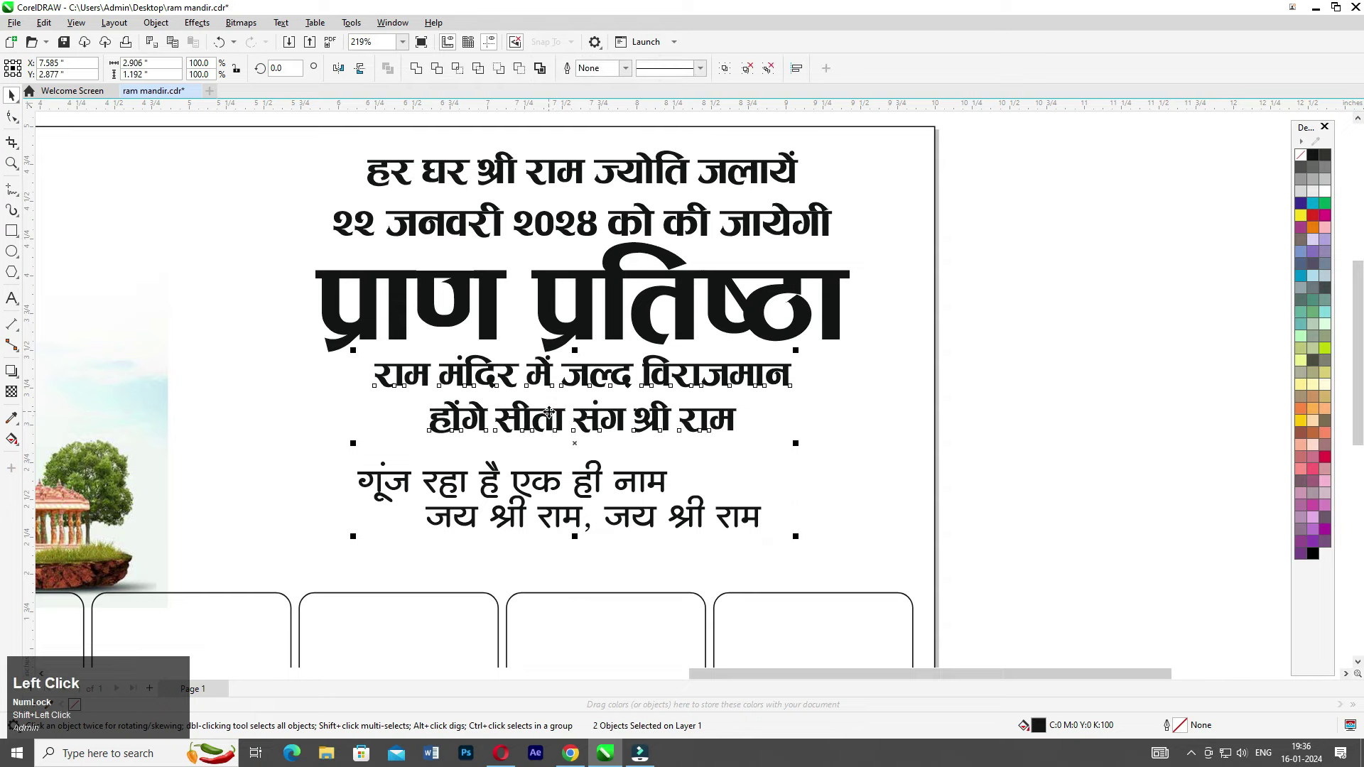
key(c)
drag(1124, 429, 329, 574)
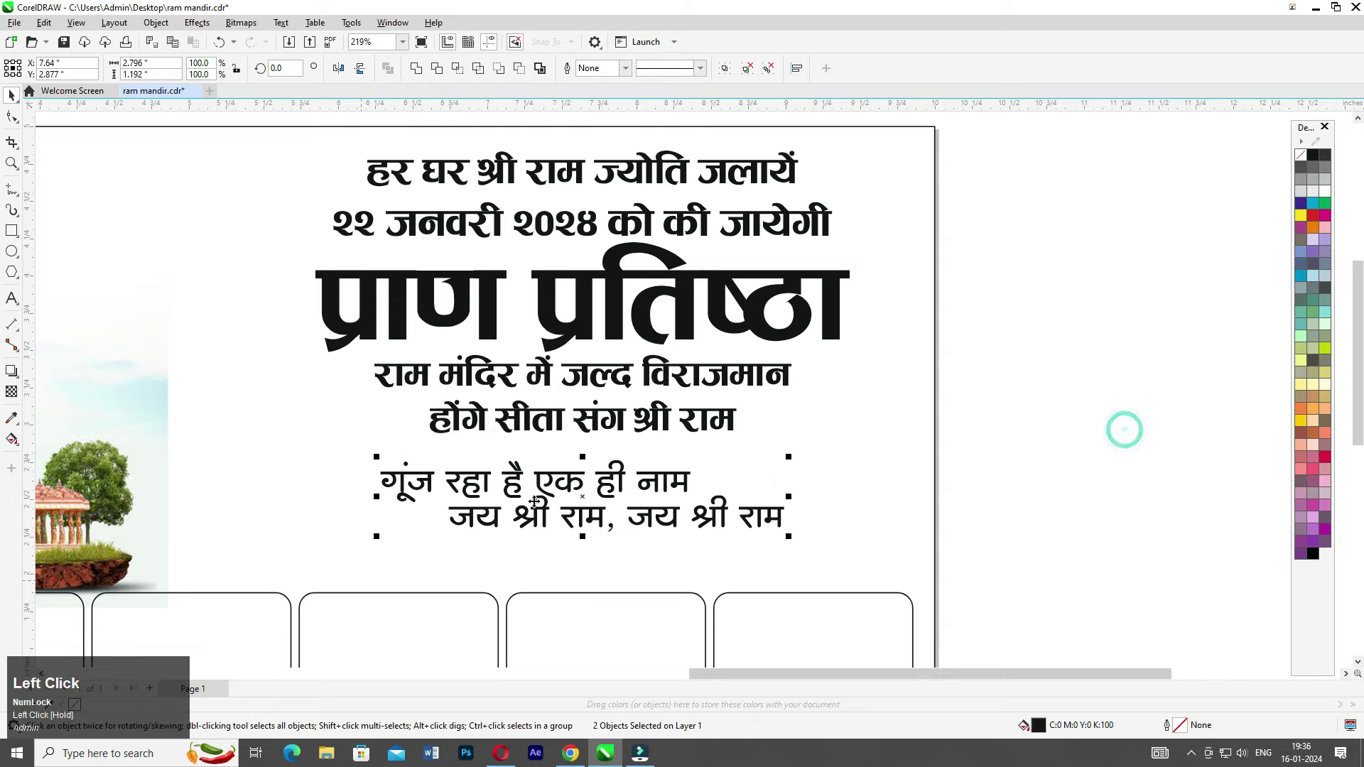
drag(569, 479, 588, 472)
- Move the "प्राण प्रतिष्ठा" heading, the two-line text and the slogan group down together to leave a gap beneath the date line
middle_click(604, 446)
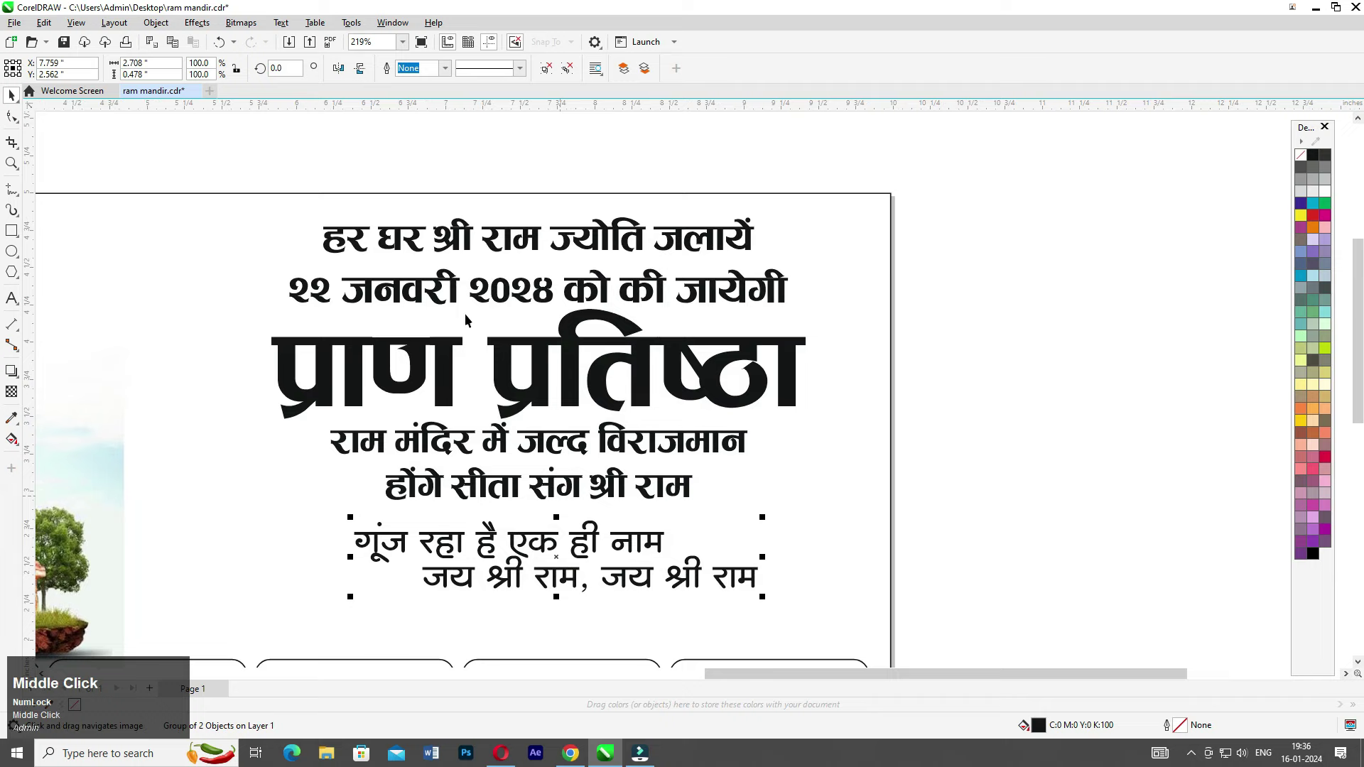
click(471, 294)
click(540, 376)
shift+click(542, 544)
drag(544, 544, 545, 574)
scroll(487, 484, down, 1)
scroll(426, 452, down, 1)
middle_click(426, 452)
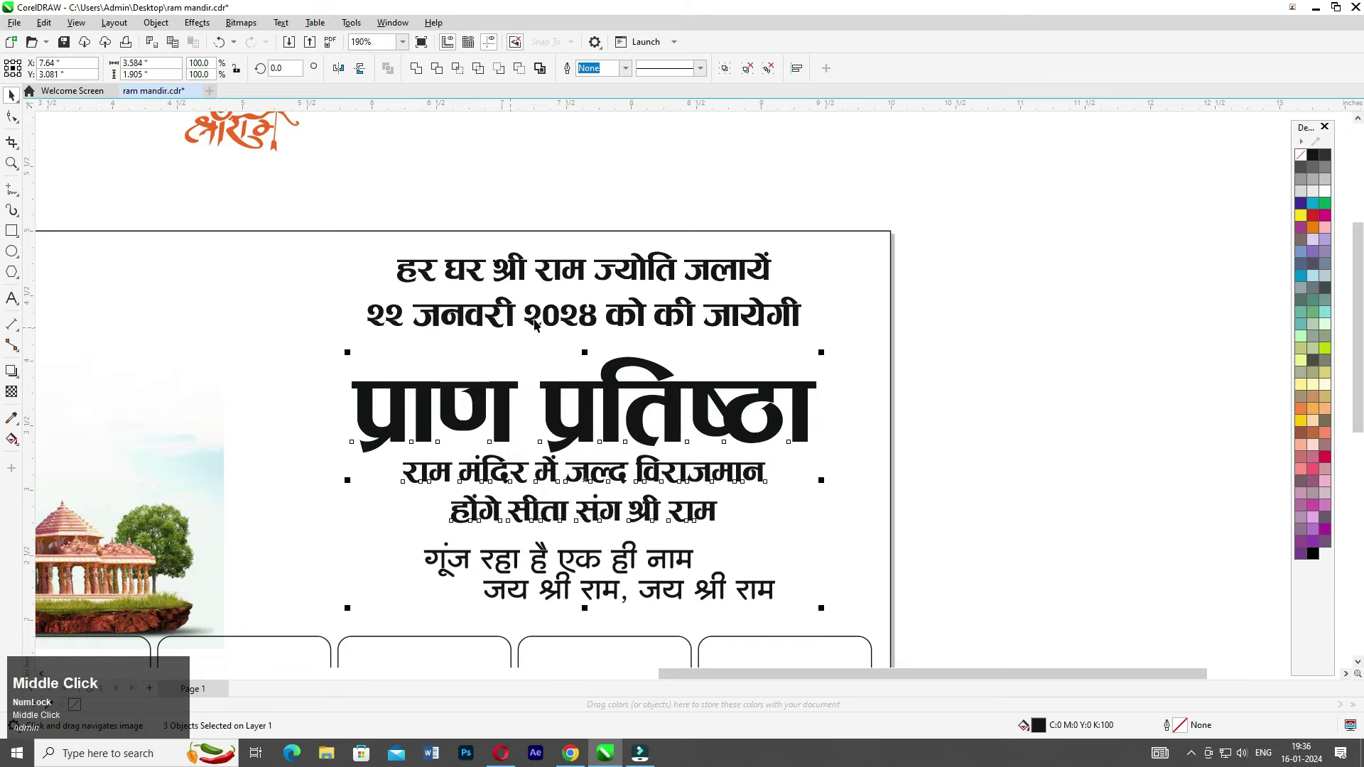
- Draw a rectangle about 4.03 by 0.38 inches around the "२२ जनवरी २०२४ को की जायेगी" date line
click(615, 207)
middle_click(615, 375)
scroll(581, 318, up, 1)
click(558, 320)
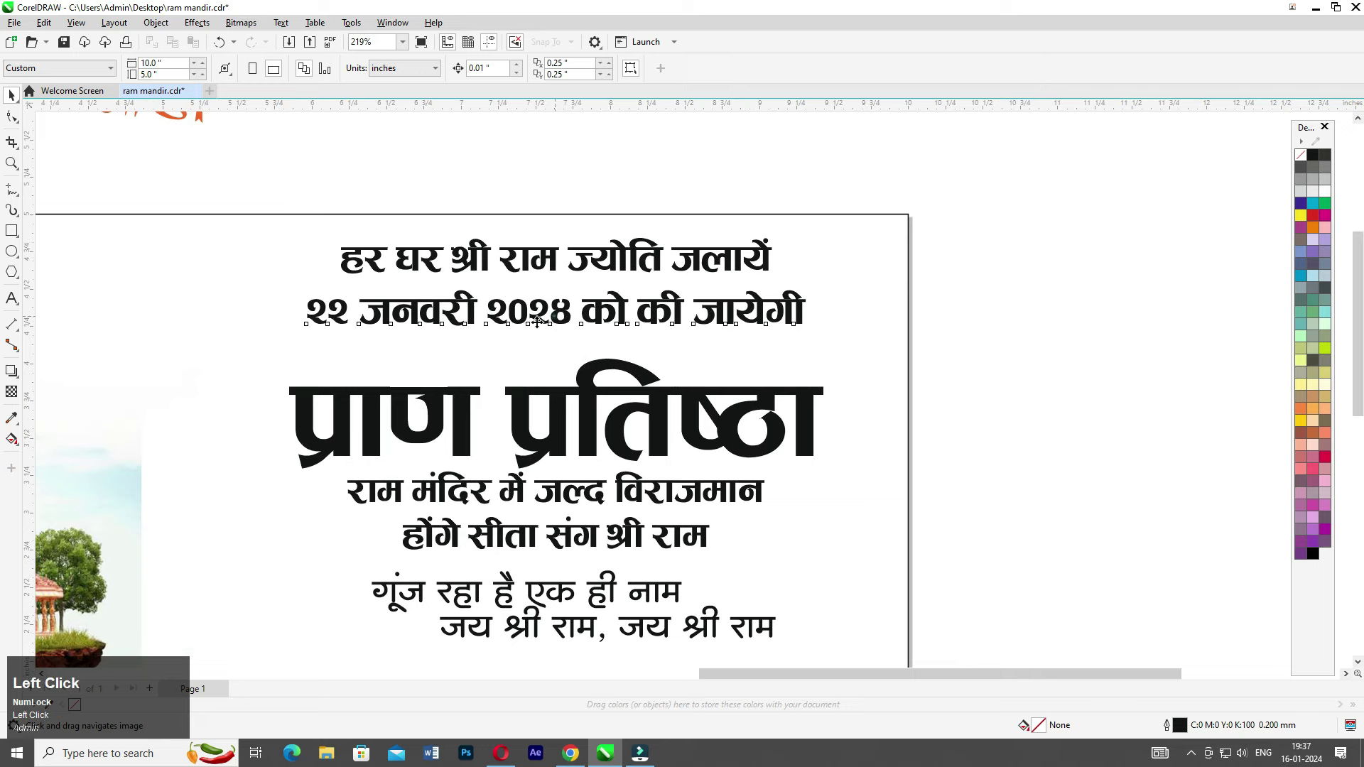
scroll(540, 317, up, 1)
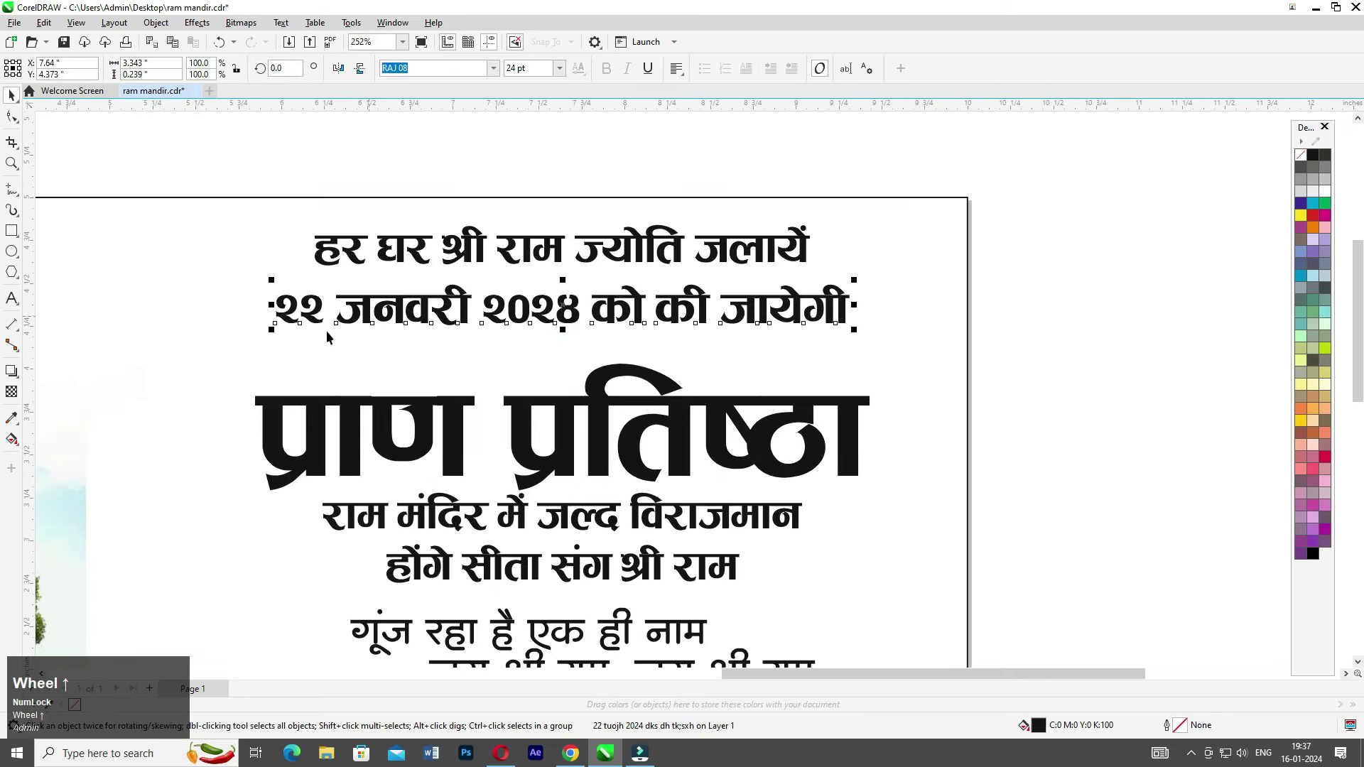
click(11, 233)
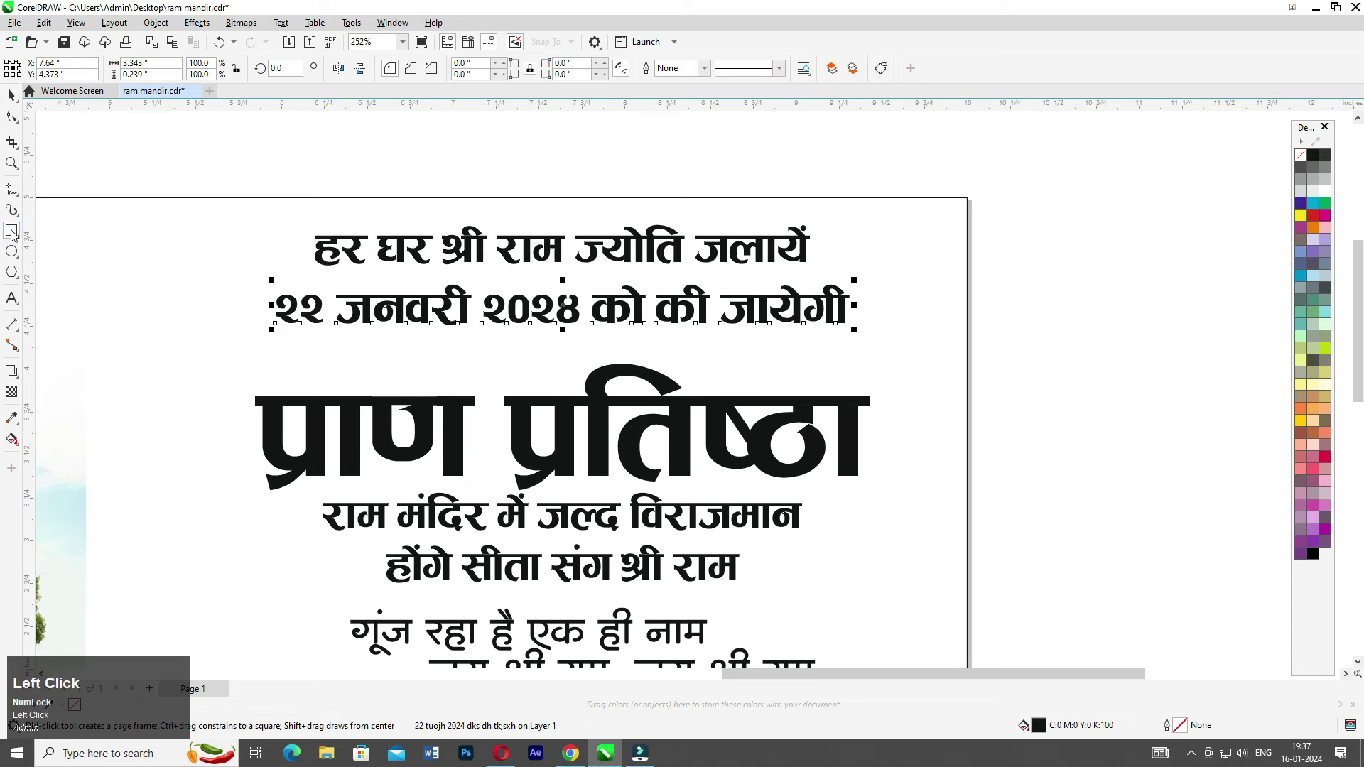
mouse_move(194, 274)
mouse_down()
mouse_move(460, 341)
mouse_move(884, 338)
mouse_up()
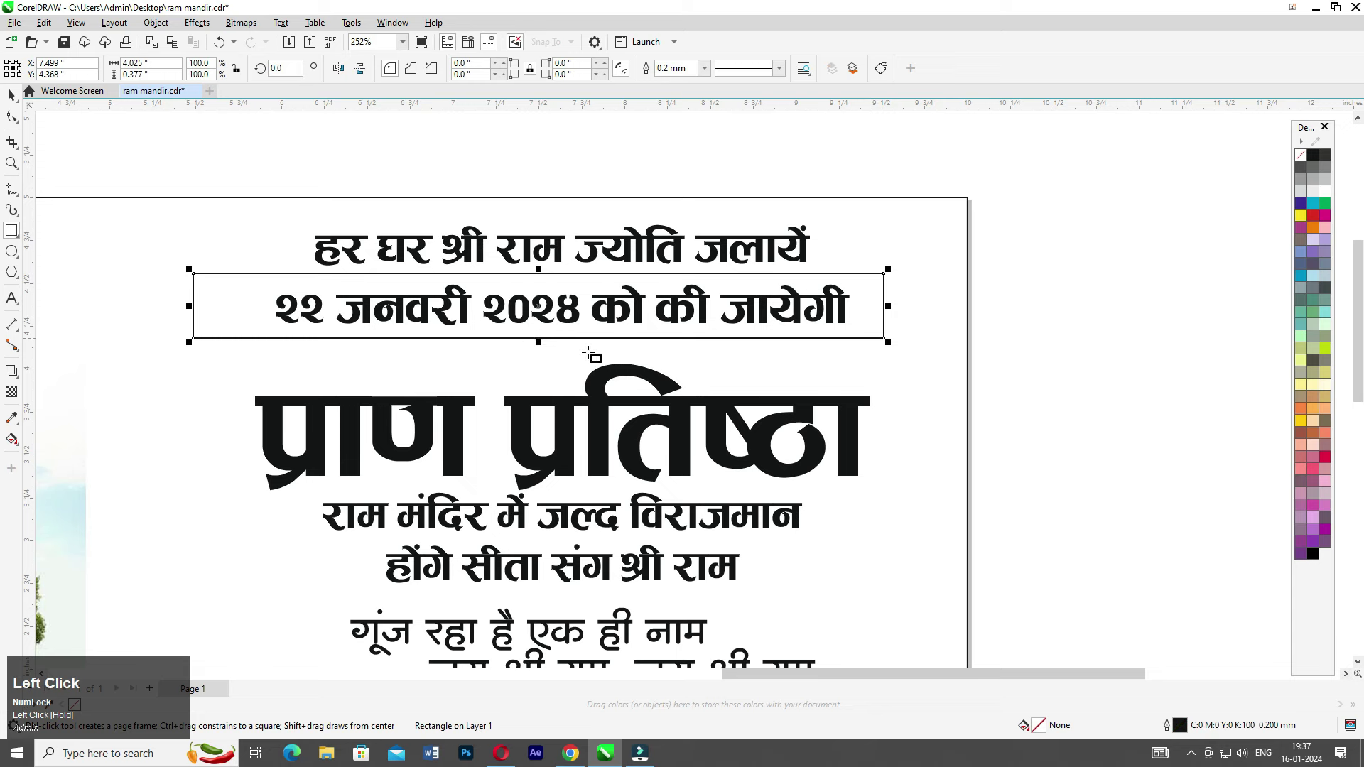
- Round all corners of the date line's rectangle to a radius of about 0.075 inches
click(11, 115)
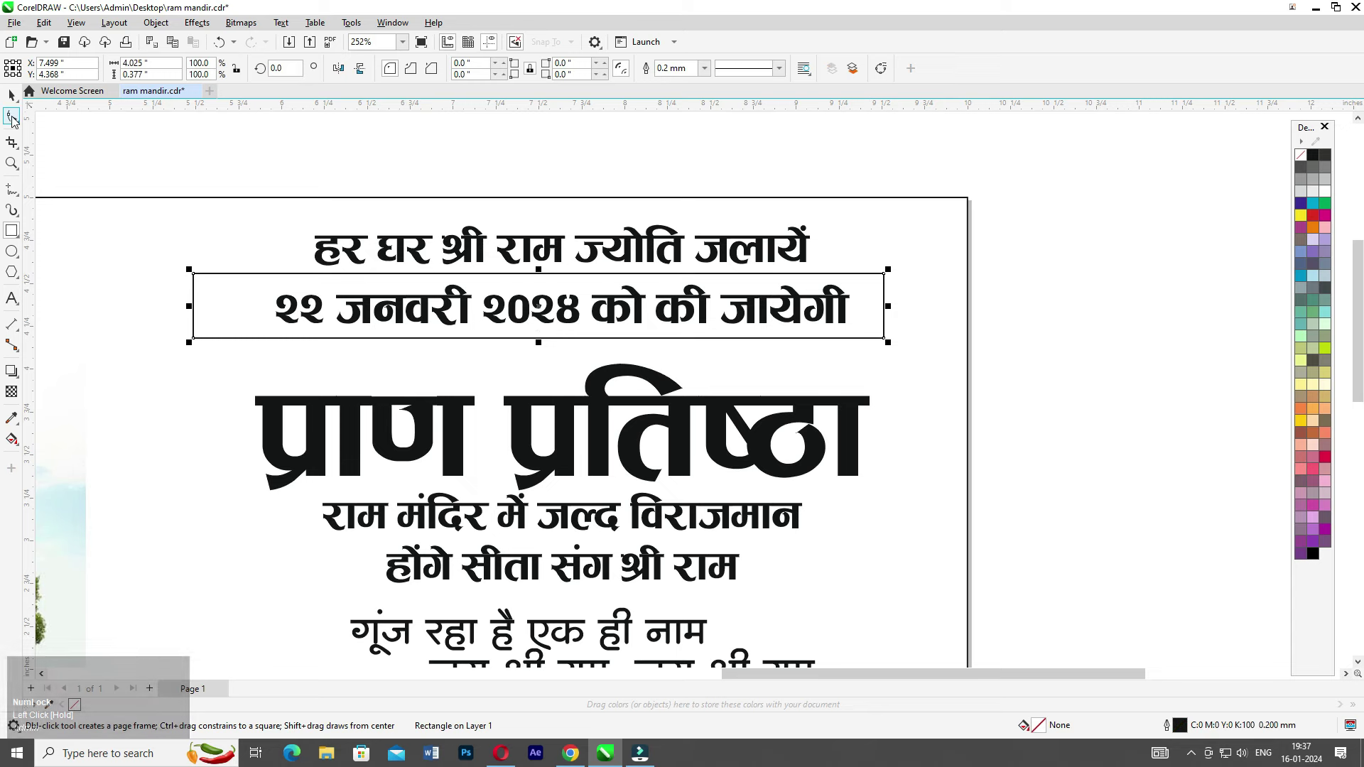
drag(198, 275, 206, 274)
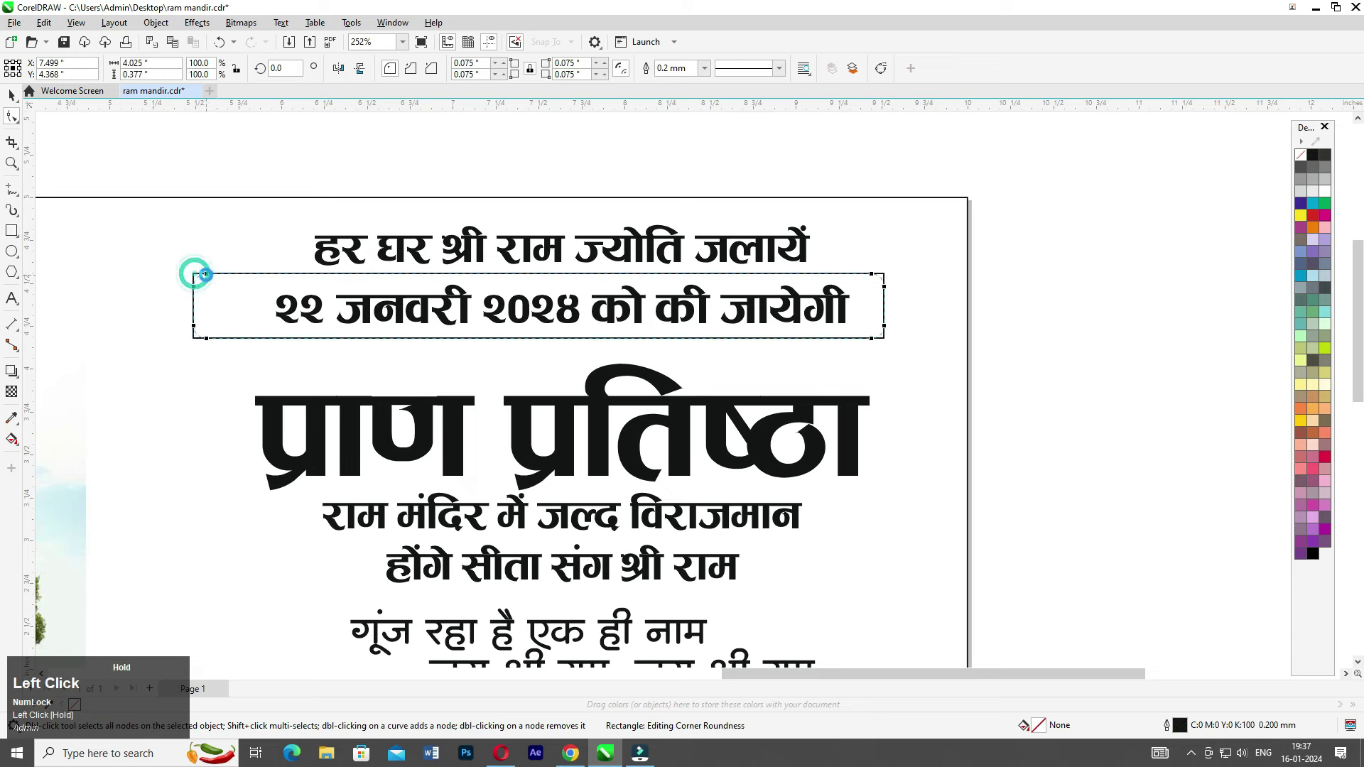
key(space)
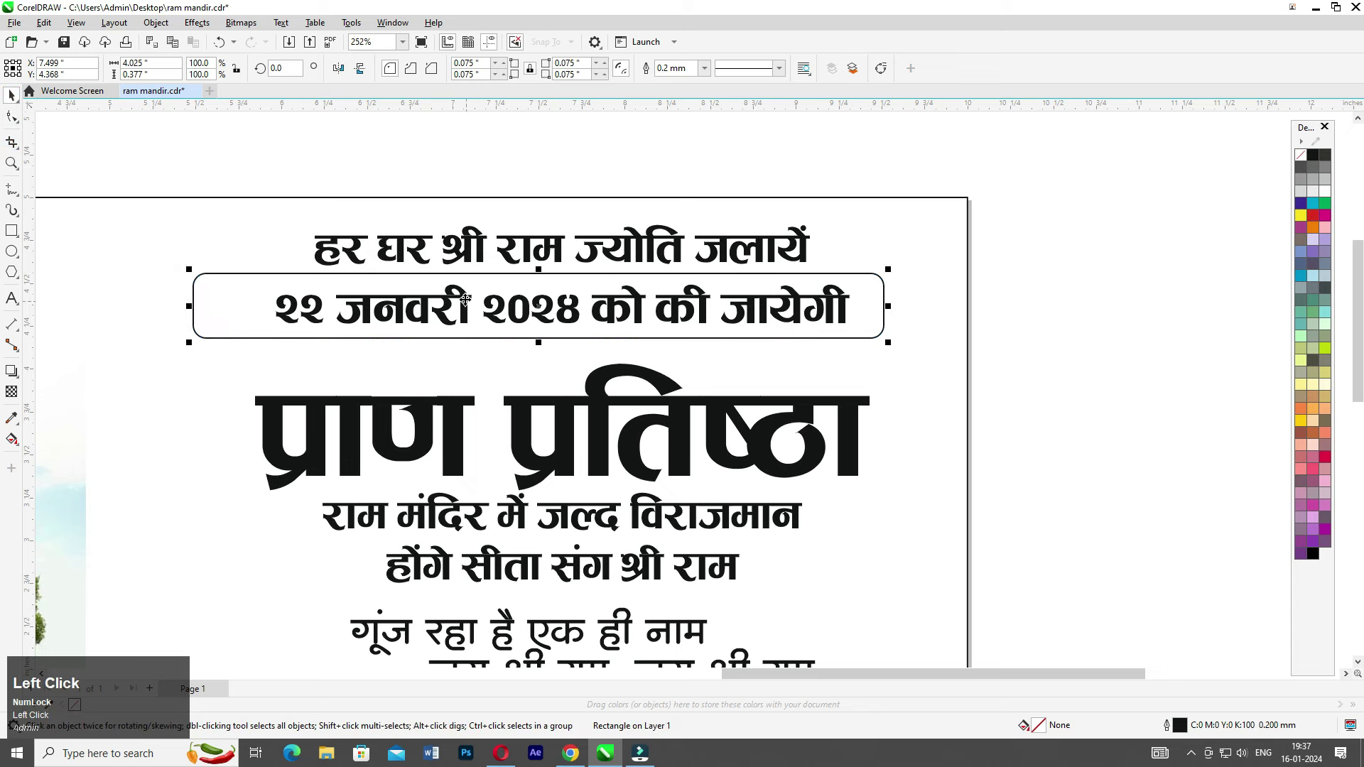
- Centre the date line in its rounded rectangle and align both horizontally with the "प्राण प्रतिष्ठा" heading
click(288, 309)
shift+click(876, 304)
key(c)
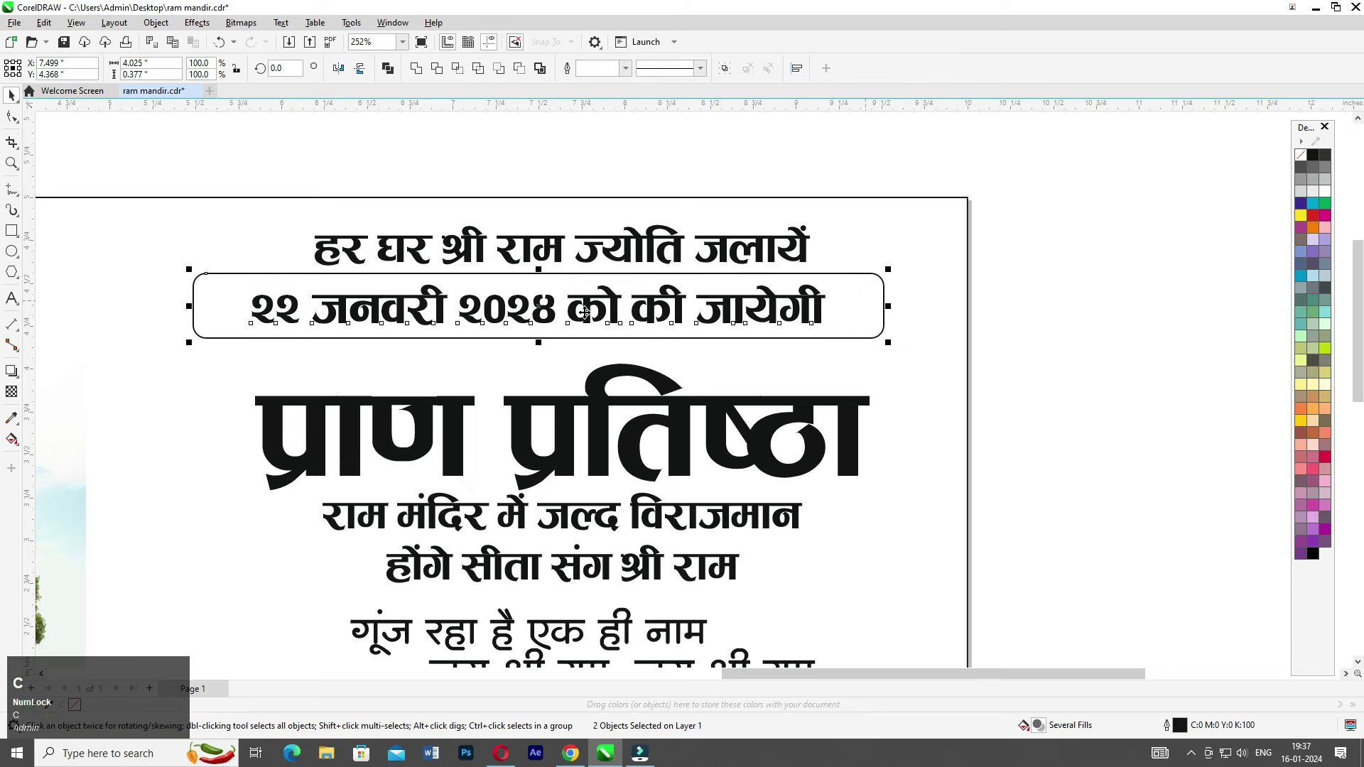
shift+click(601, 406)
key(c)
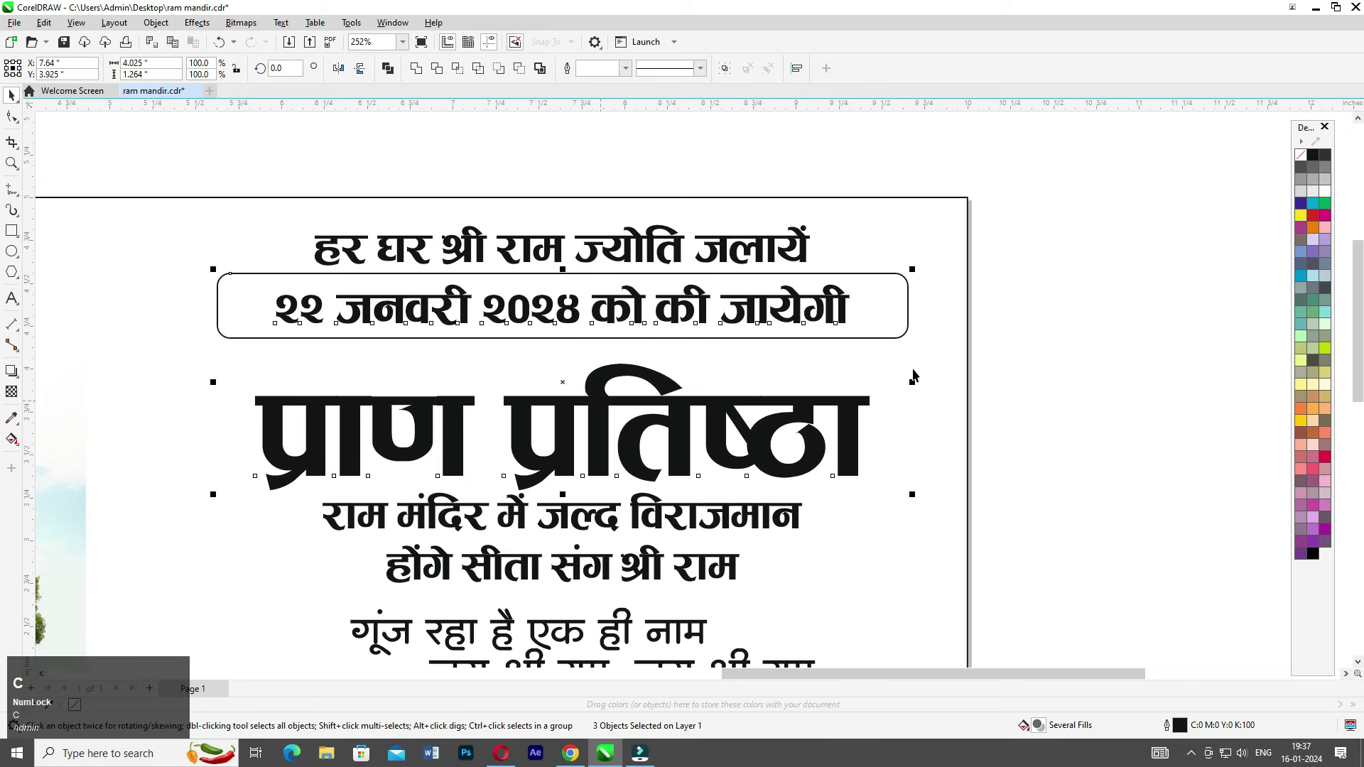
- Nudge the date line and its frame slightly down and narrow the frame symmetrically to about 3.58 inches
drag(1081, 244, 149, 382)
key(Down)
click(868, 286)
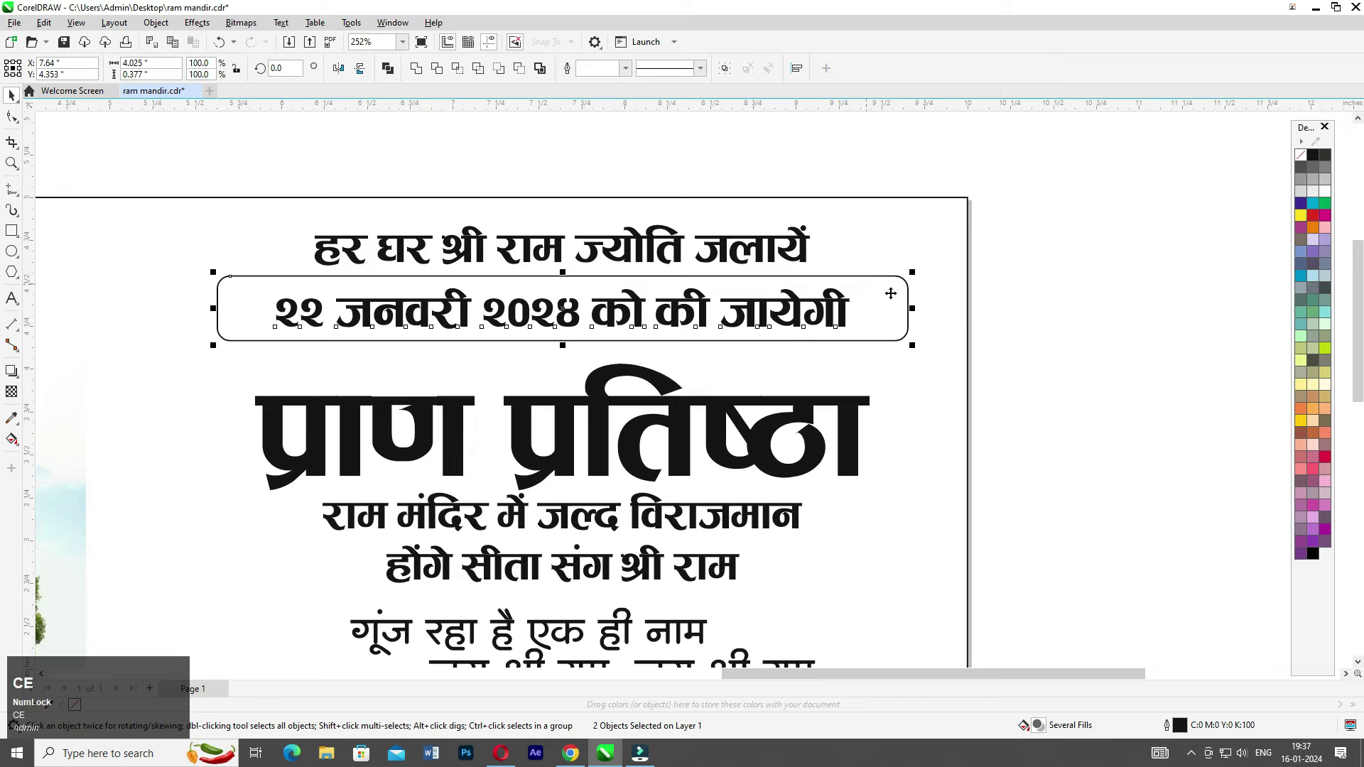
click(906, 299)
drag(915, 307, 875, 310)
- Move the framed date line down towards the heading and scale it from its centre to about 3.25 by 0.34 inches
drag(1100, 258, 156, 347)
key(Down)
key(Down)
key(Down)
key(Down)
key(Down)
key(Down)
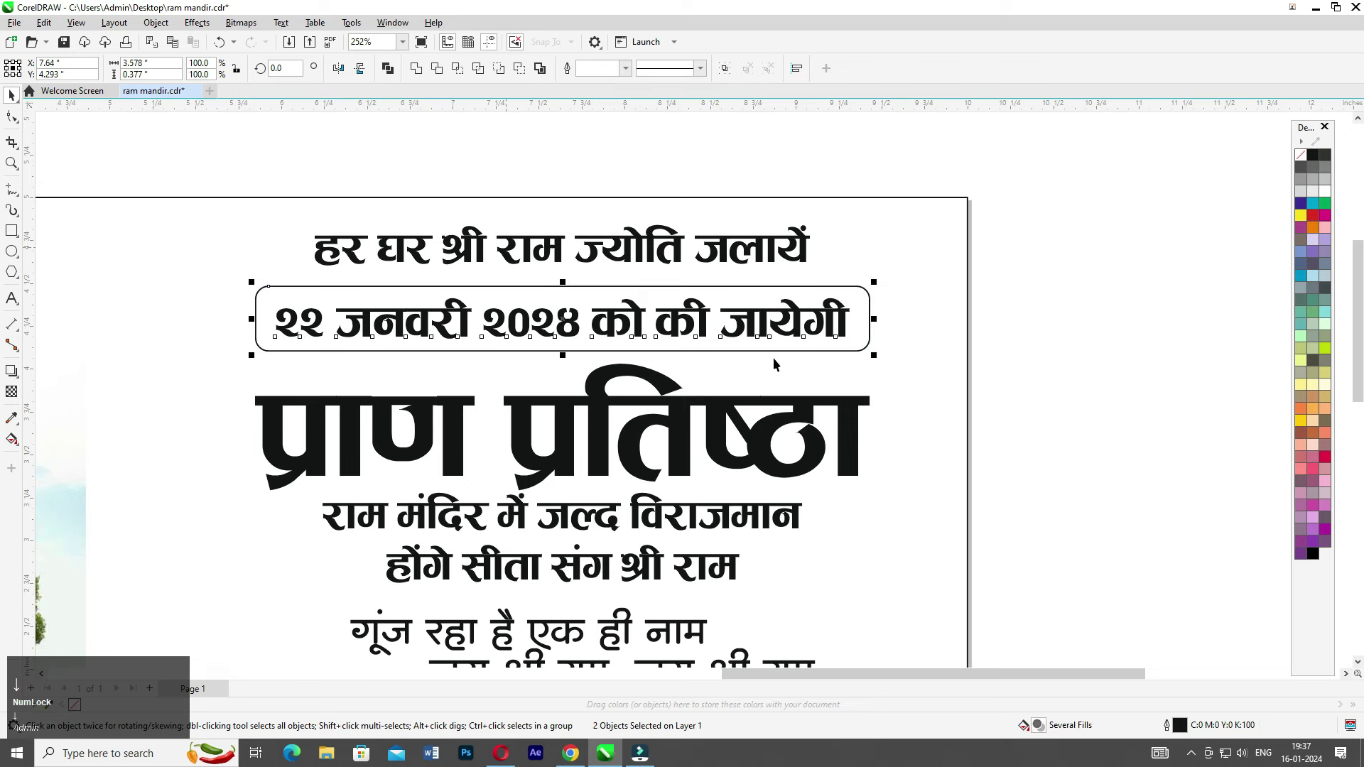
drag(867, 358, 839, 354)
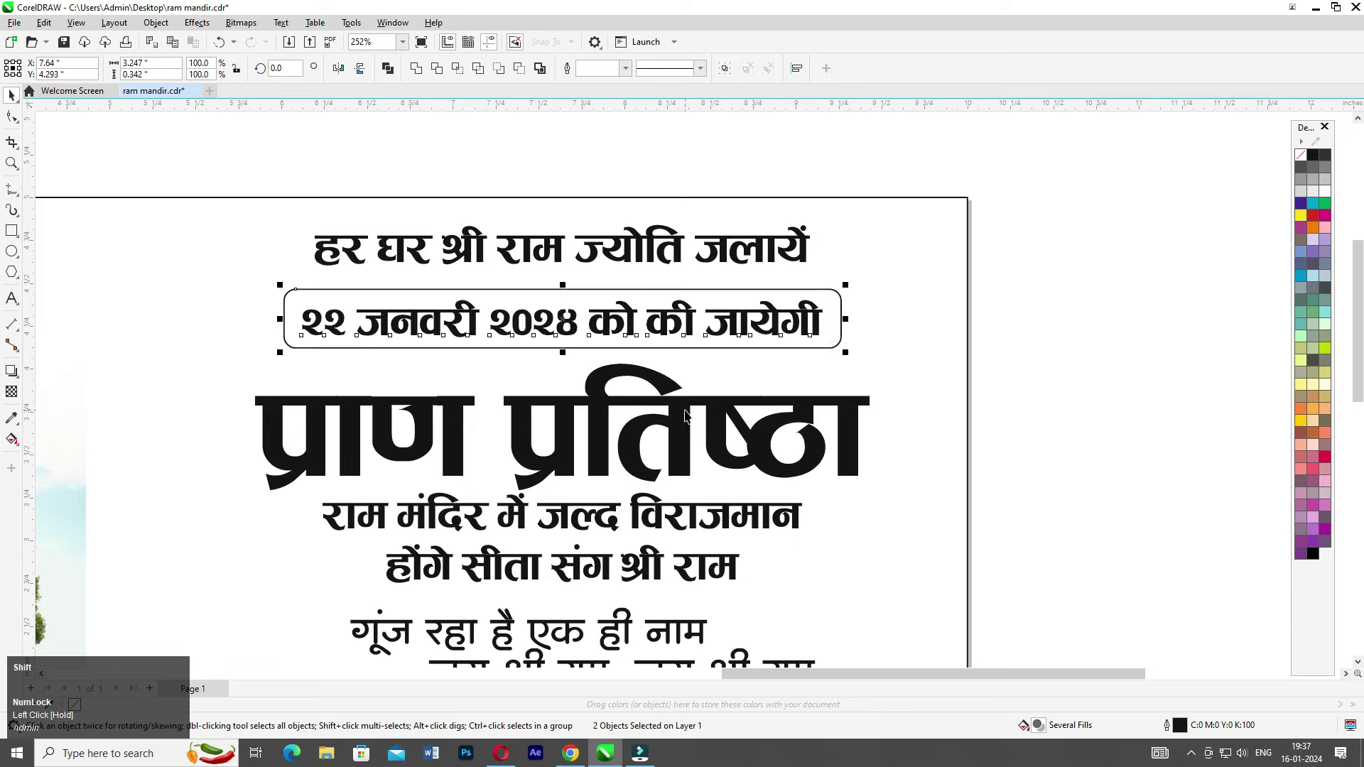
click(1111, 269)
- Enlarge the "हर घर श्री राम ज्योति जलायें" line to about 4.32 by 0.36 inches and nudge the framed date line down
click(673, 243)
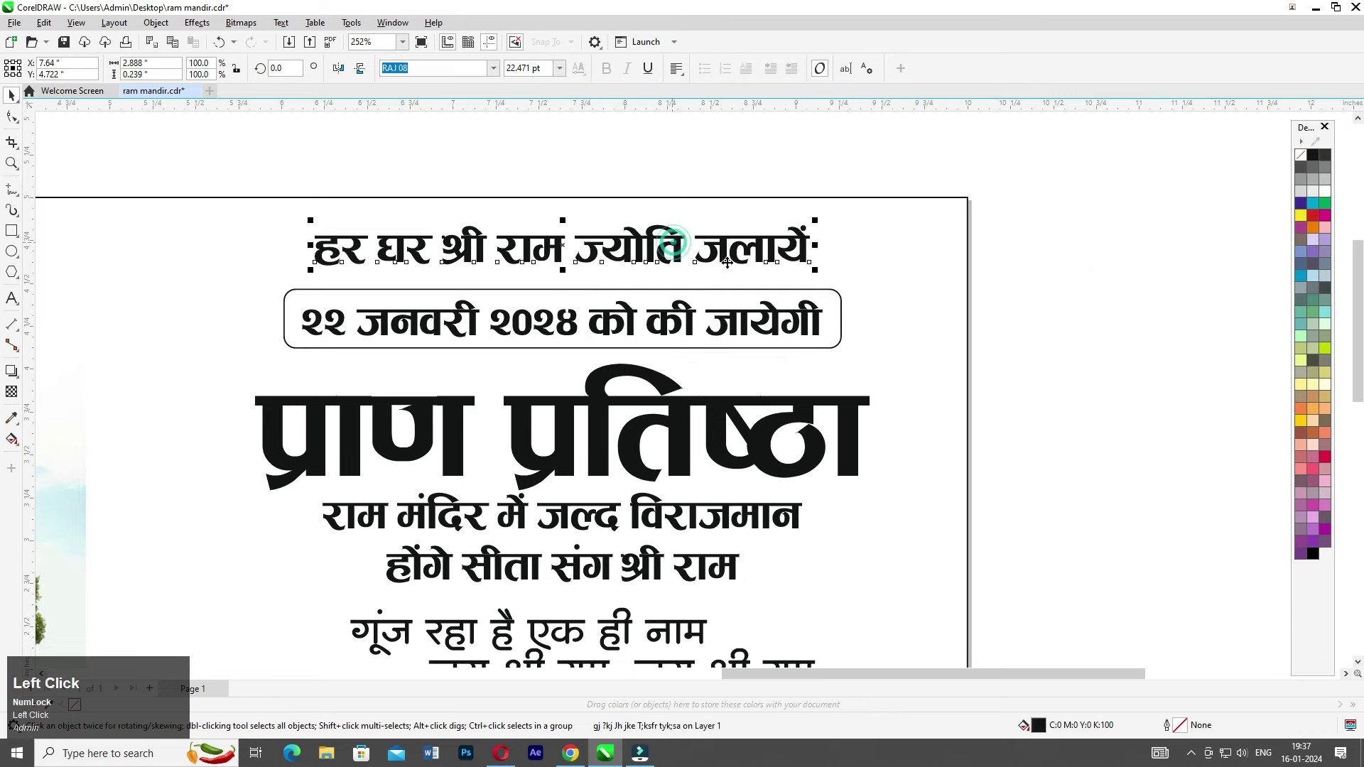
drag(815, 272, 941, 302)
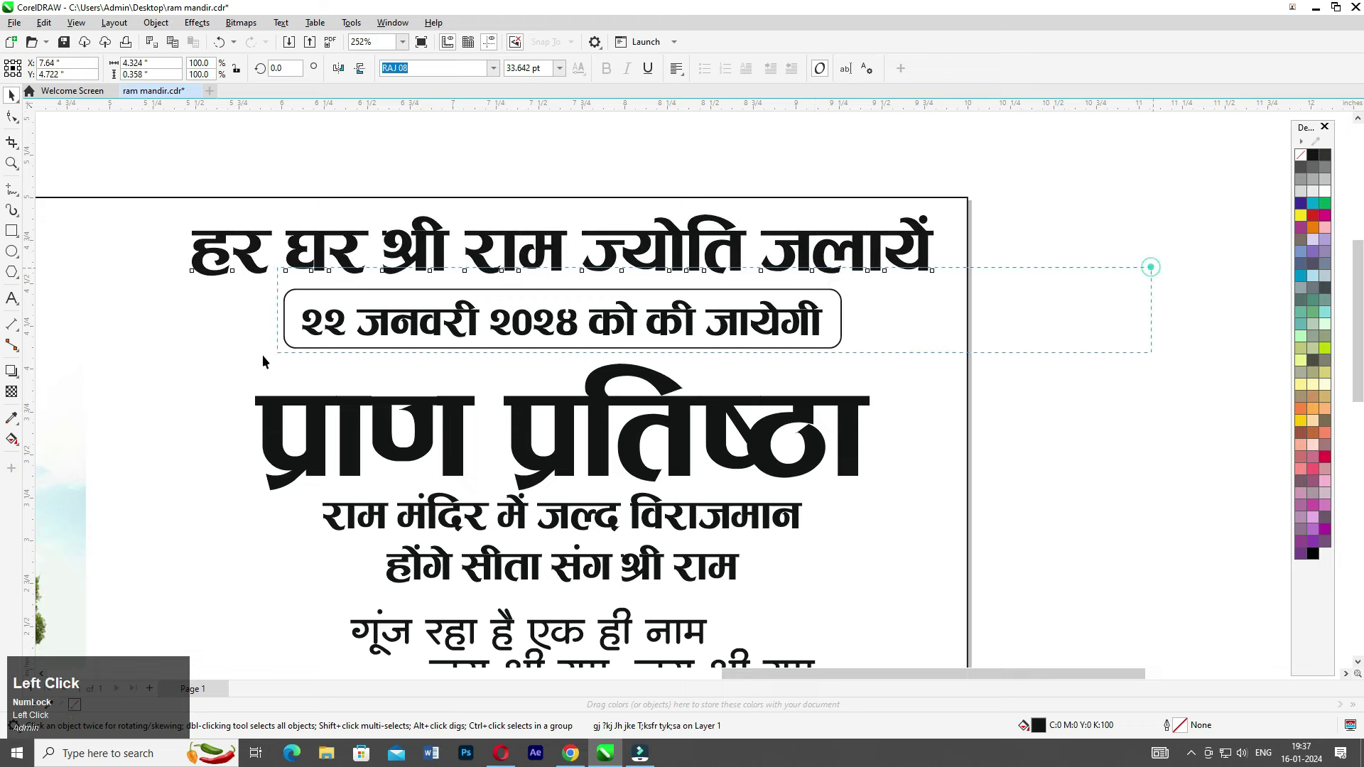
drag(1151, 268, 164, 375)
key(Down)
scroll(240, 277, down, 1)
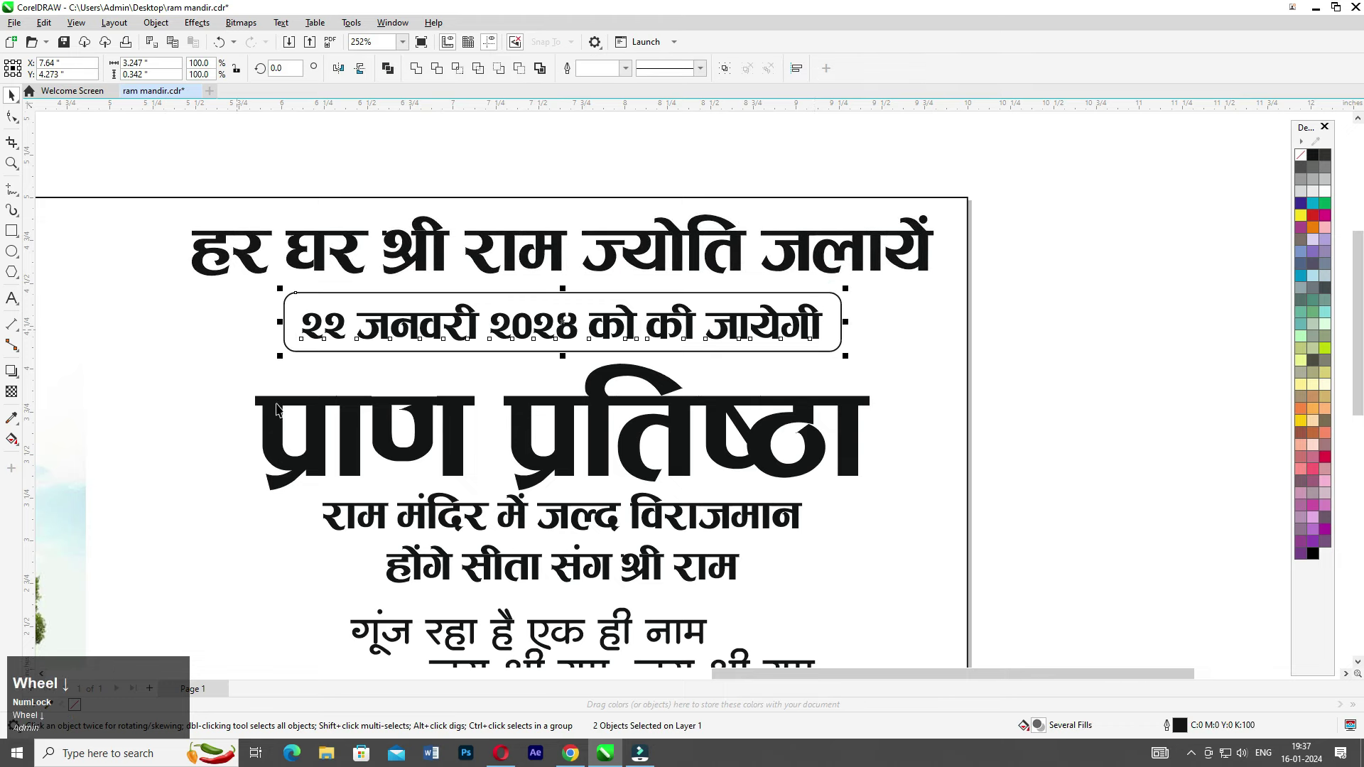
- Centre all the text lines horizontally on each other, scale them from the centre to about 4.49 by 2.88 inches, and nudge them down
drag(155, 197, 963, 610)
key(c)
key(Left)
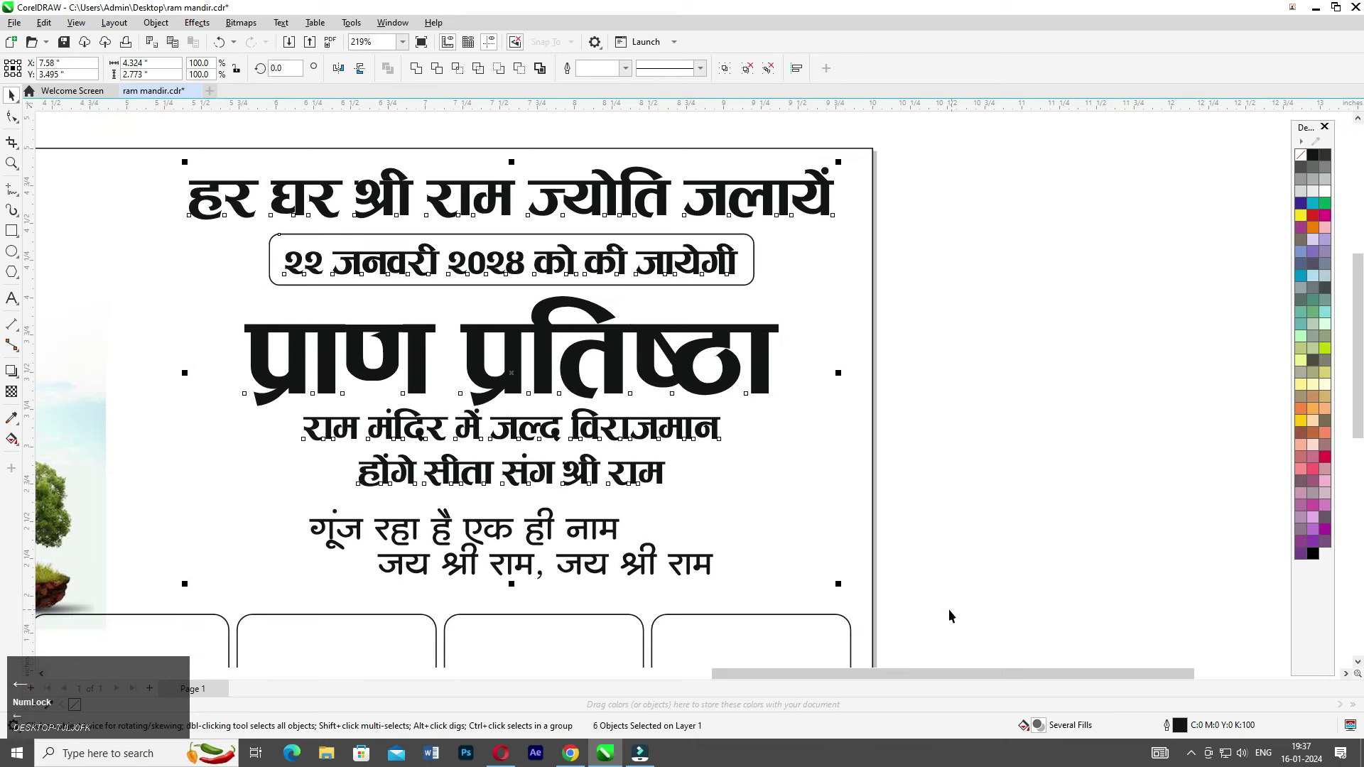
drag(839, 584, 855, 590)
key(Down)
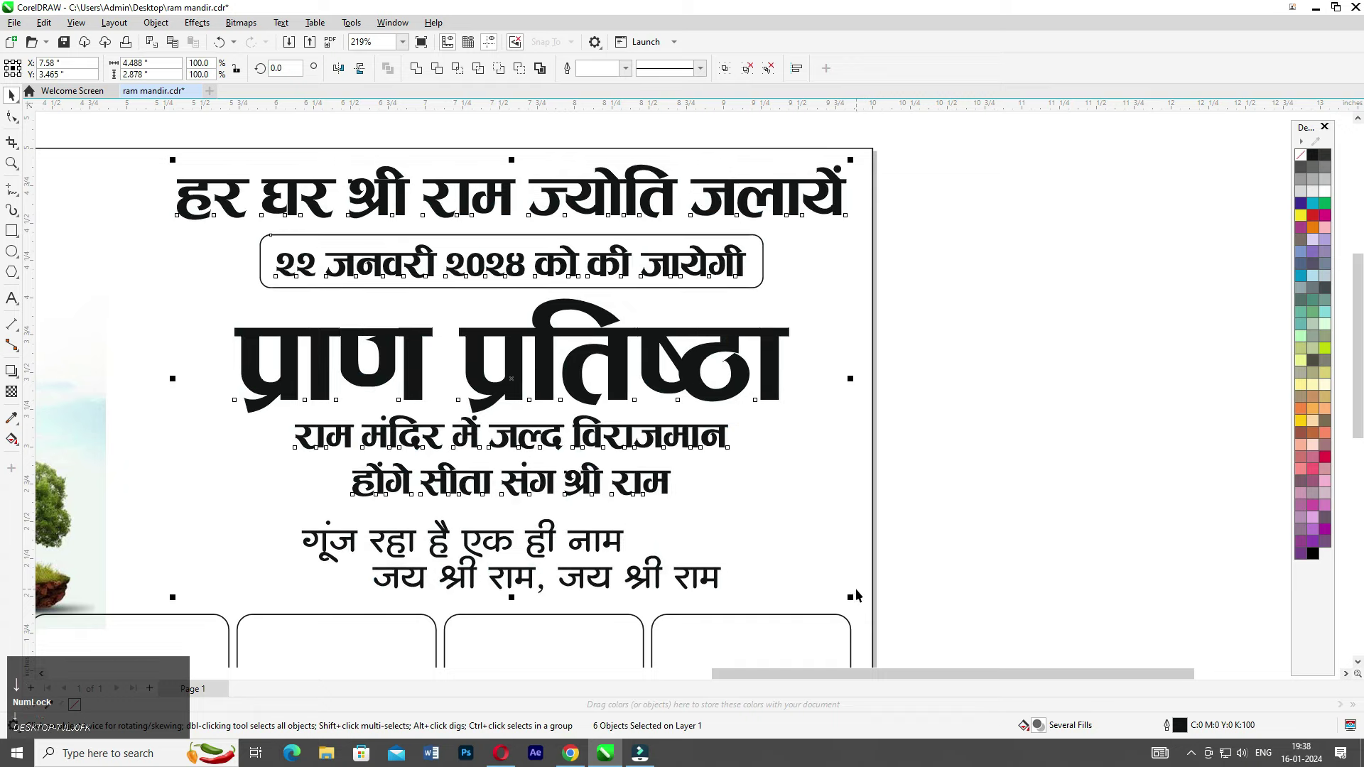
- Nudge the two-line "गूंज रहा है एक ही नाम" slogan slightly up, away from the frame row
drag(975, 501, 1, 655)
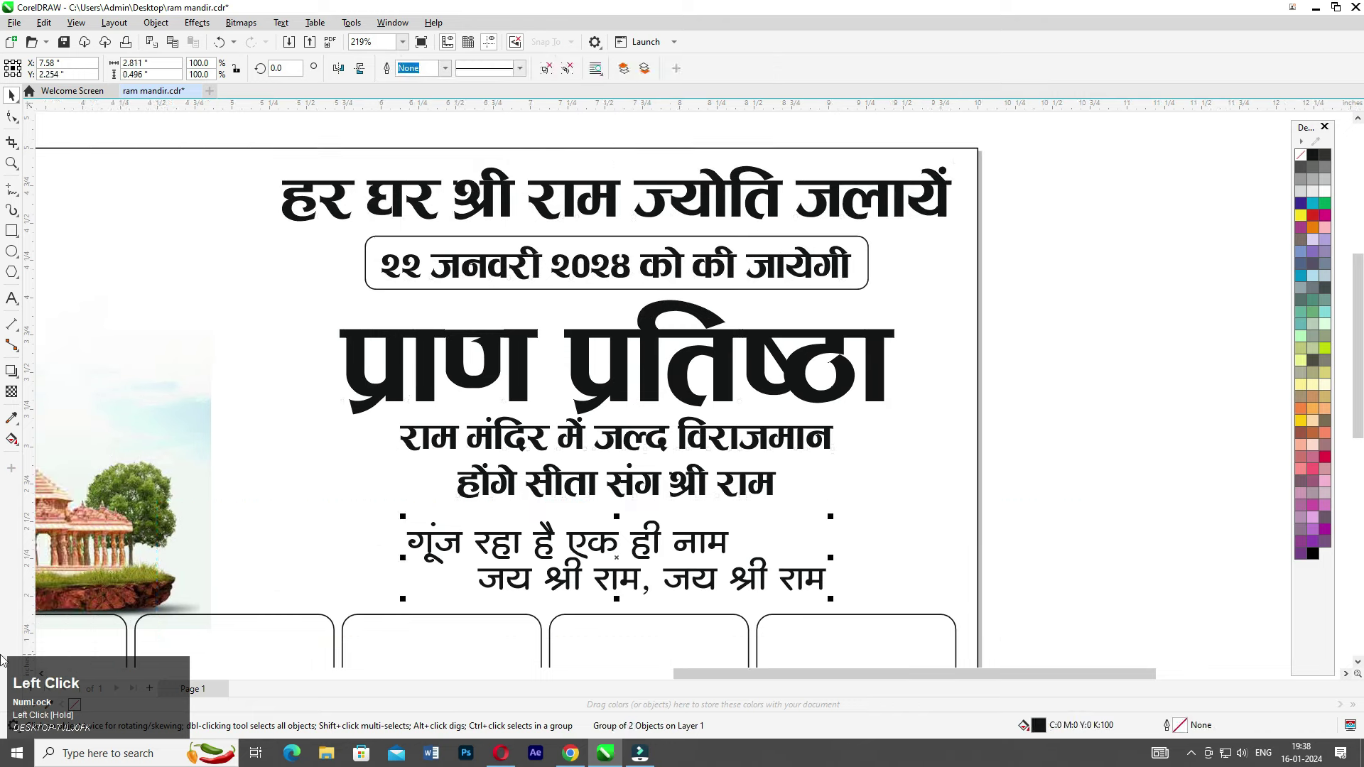
key(Up)
key(Up)
key(Up)
key(Up)
key(Up)
- Shrink the "राम मंदिर में जल्द विराजमान" paragraph slightly and centre it horizontally under the "प्राण प्रतिष्ठा" heading
scroll(589, 414, up, 1)
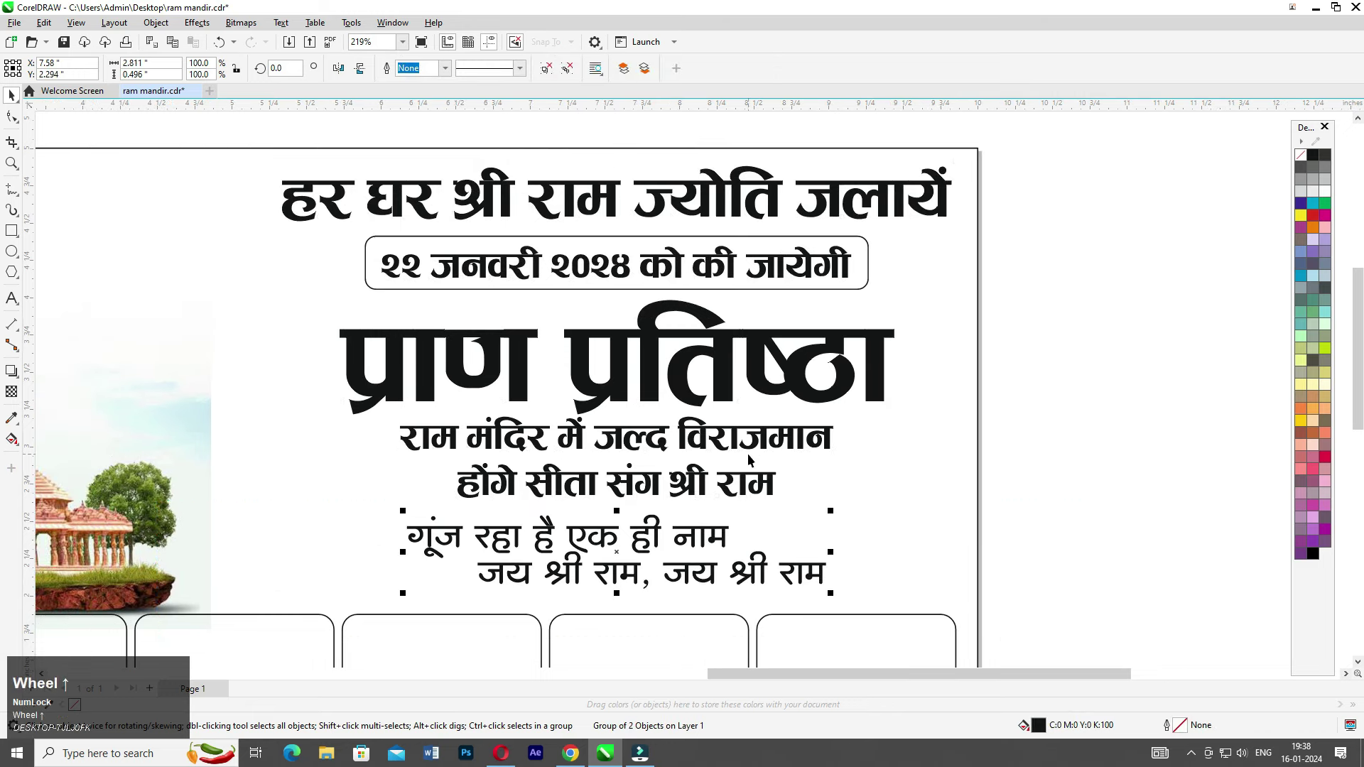
click(758, 437)
middle_click(761, 439)
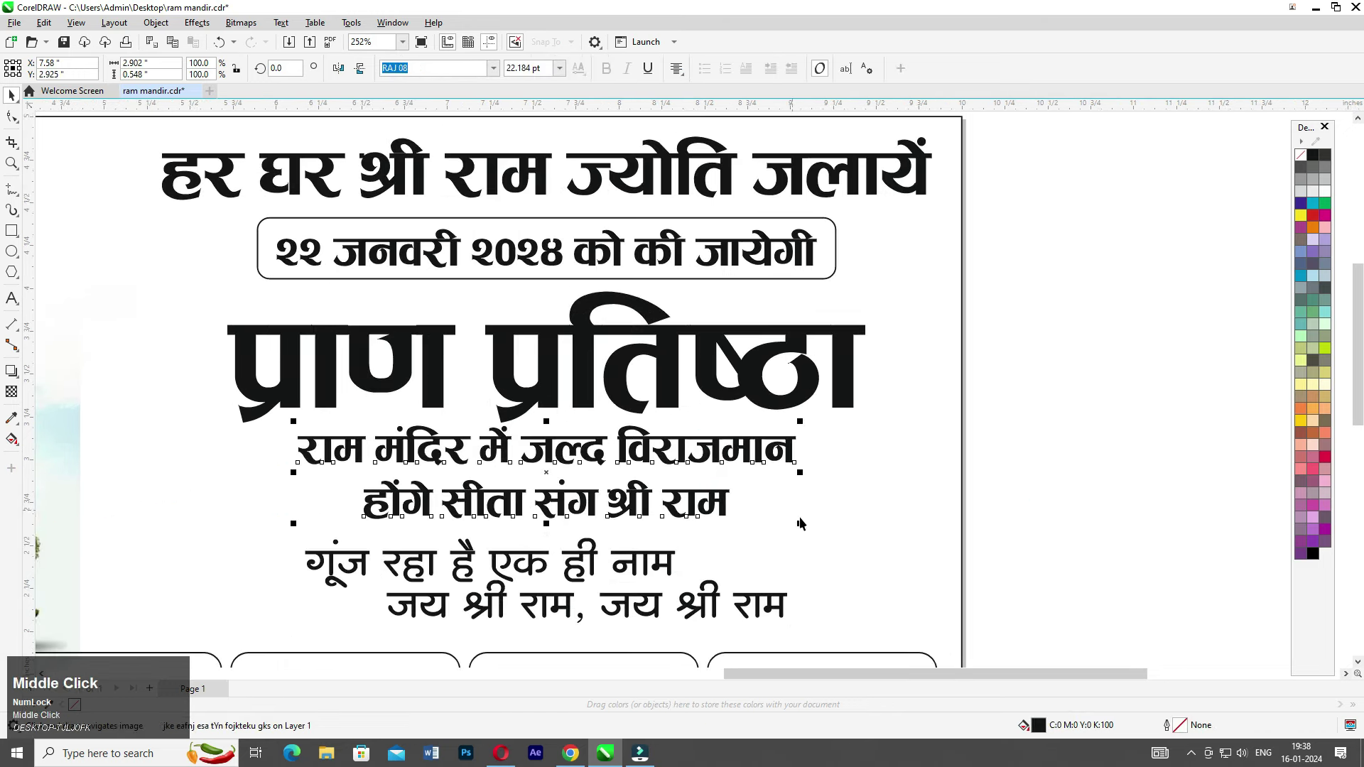
drag(802, 526, 770, 519)
shift+click(545, 384)
key(c)
- Enlarge the "प्राण प्रतिष्ठा" heading from its centre to about 4.39 by 0.80 inches and shift it slightly up
click(1077, 387)
click(851, 373)
drag(873, 429, 906, 448)
drag(546, 432, 545, 428)
drag(906, 357, 937, 356)
- Centre the "राम मंदिर में जल्द विराजमान" paragraph and the "गूंज रहा है एक ही नाम" slogan horizontally on each other
middle_click(916, 255)
scroll(723, 309, down, 1)
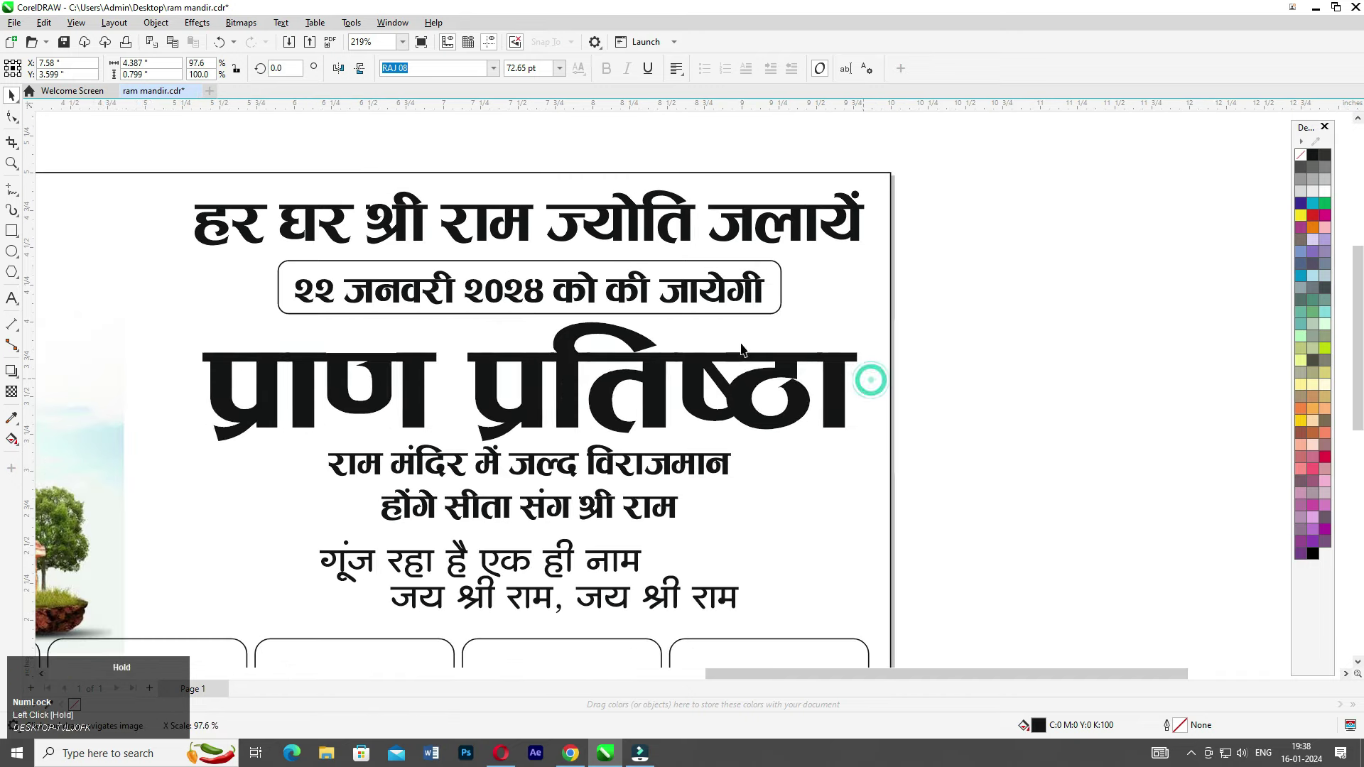
click(522, 216)
middle_click(516, 291)
scroll(469, 306, down, 1)
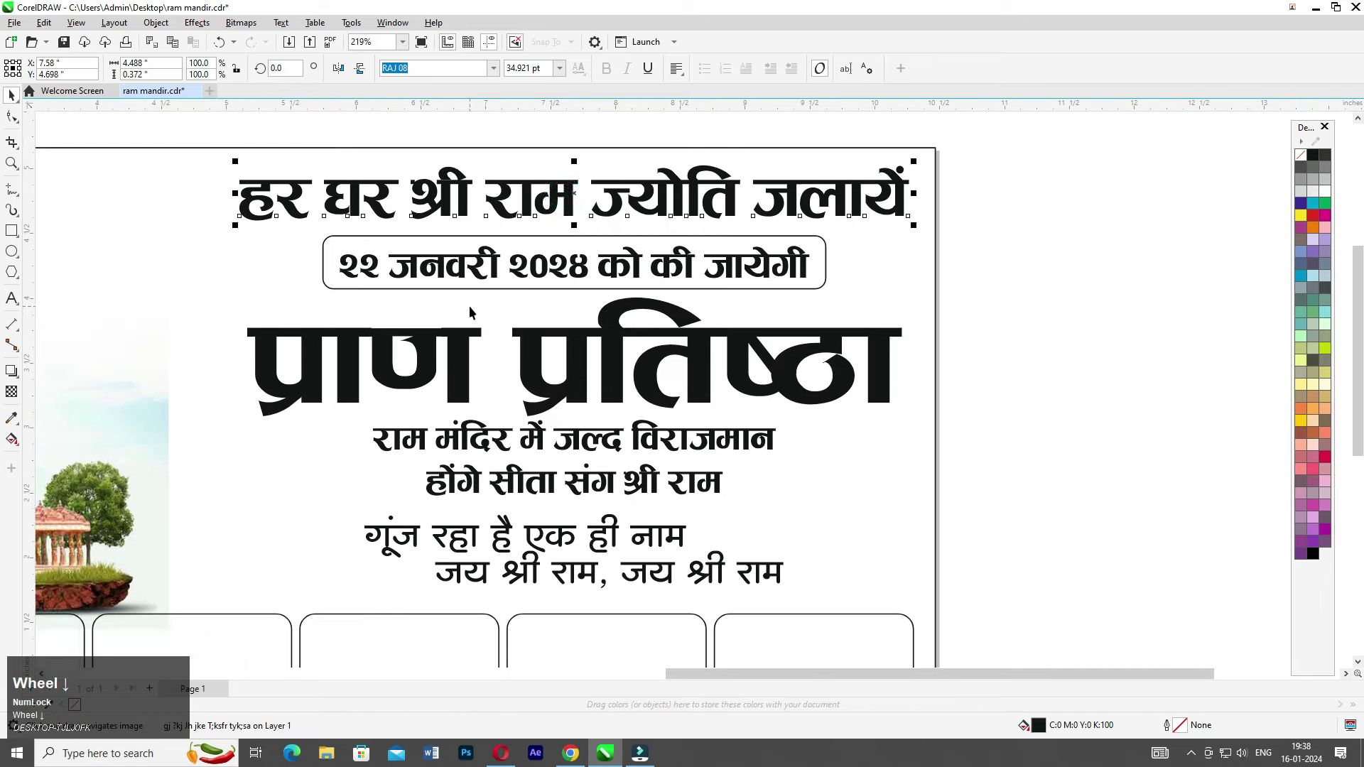
click(526, 419)
shift+click(530, 502)
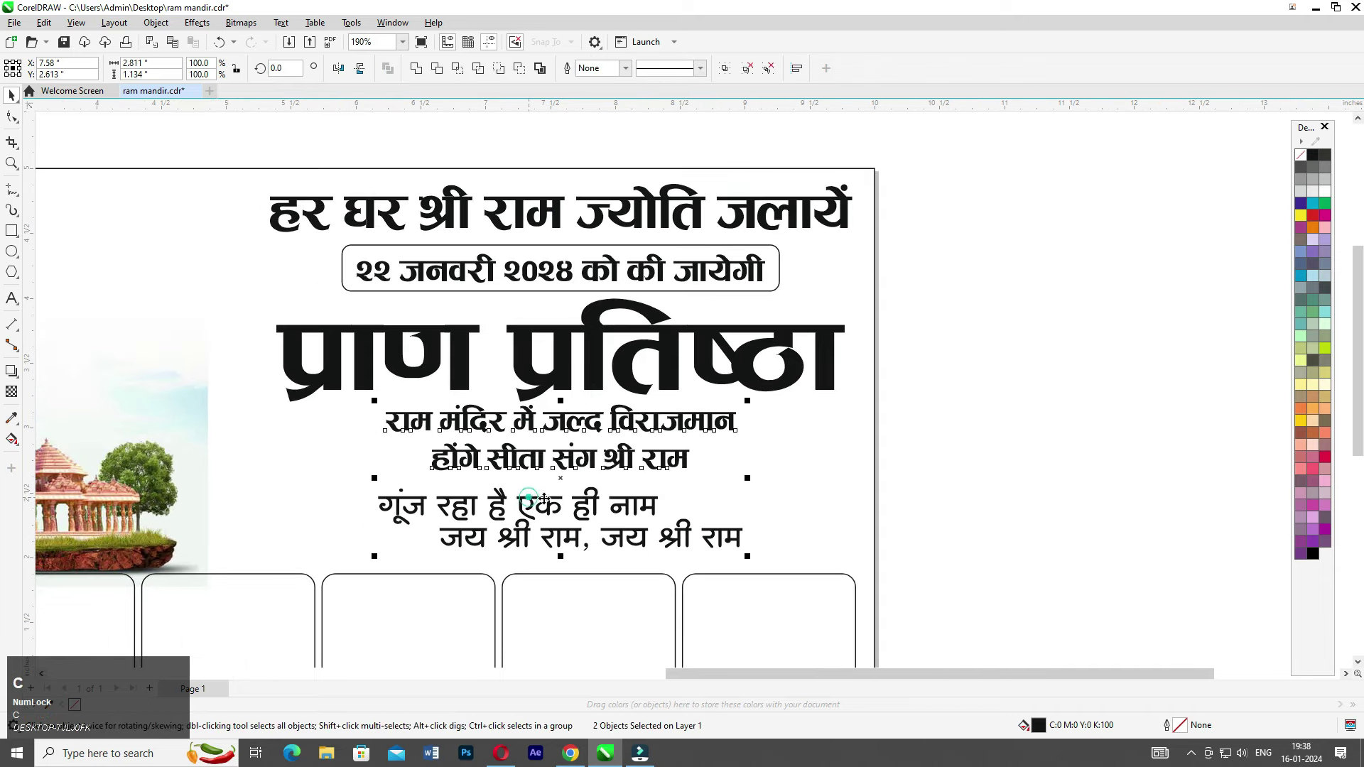
- Try placing the orange श्रीराम calligraphy over the "हर घर श्री राम ज्योति जलायें" line, and undo the move
scroll(635, 293, down, 1)
scroll(634, 292, down, 1)
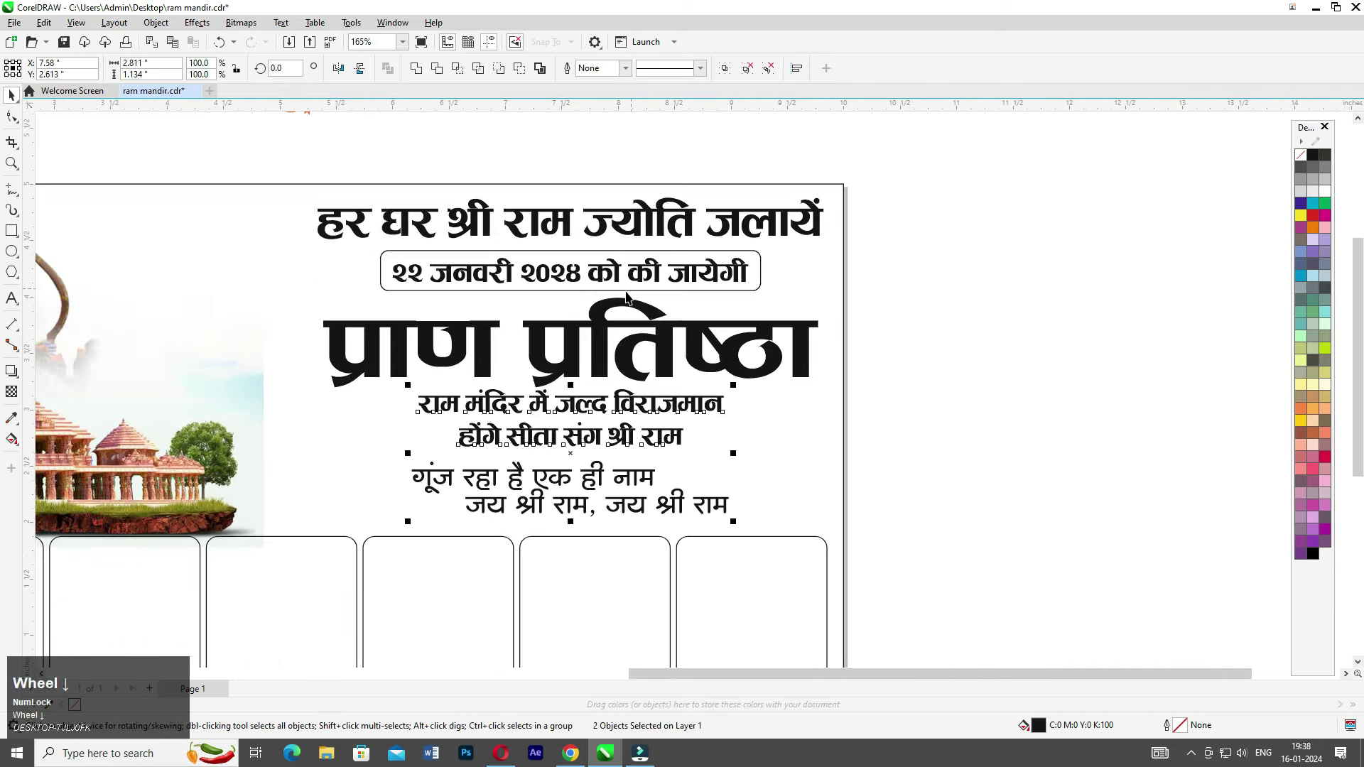
scroll(577, 284, down, 1)
drag(439, 261, 435, 324)
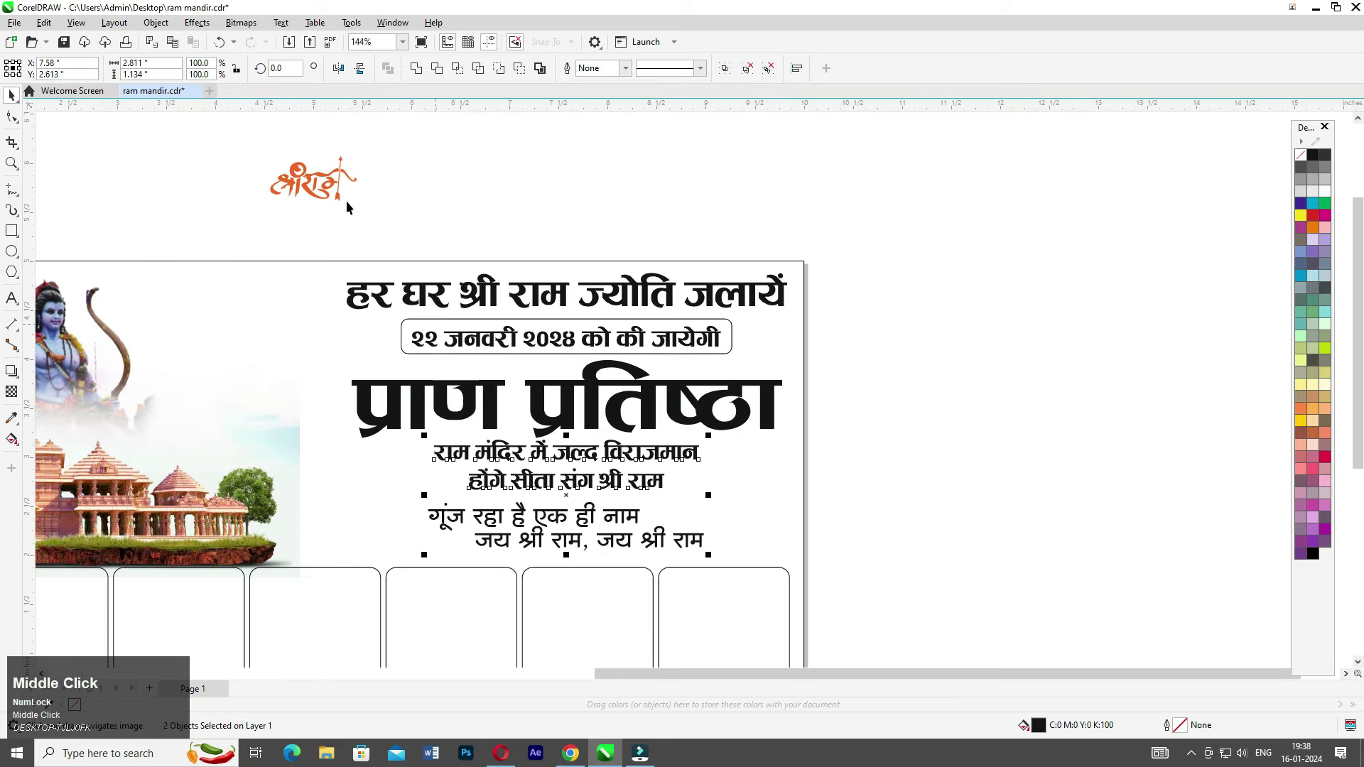
scroll(348, 199, up, 1)
scroll(348, 204, up, 2)
drag(320, 178, 579, 312)
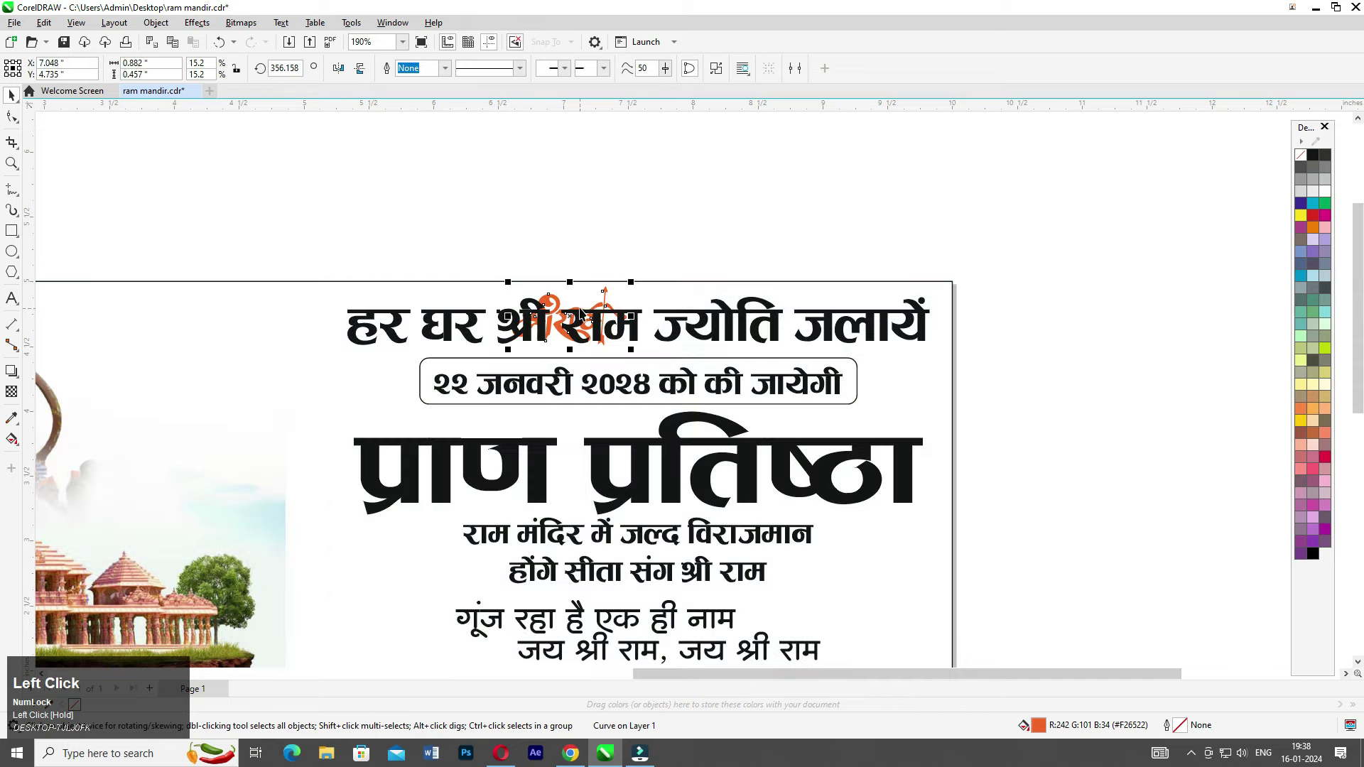
key(ctrl+z)
- Fine-tune the height of the two-line "गूंज रहा है एक ही नाम" slogan by nudging it up to Y 2.304 inches
scroll(442, 254, down, 1)
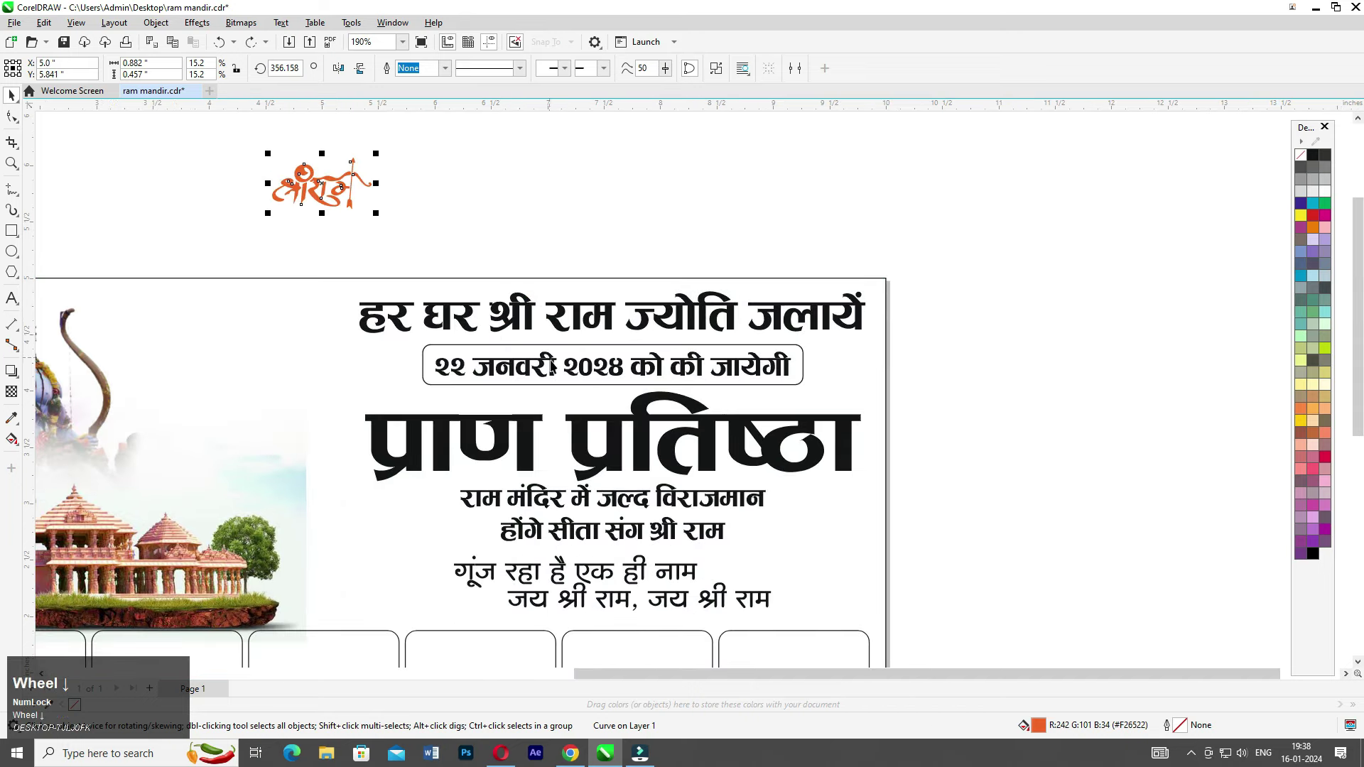
middle_click(603, 390)
drag(603, 390, 600, 378)
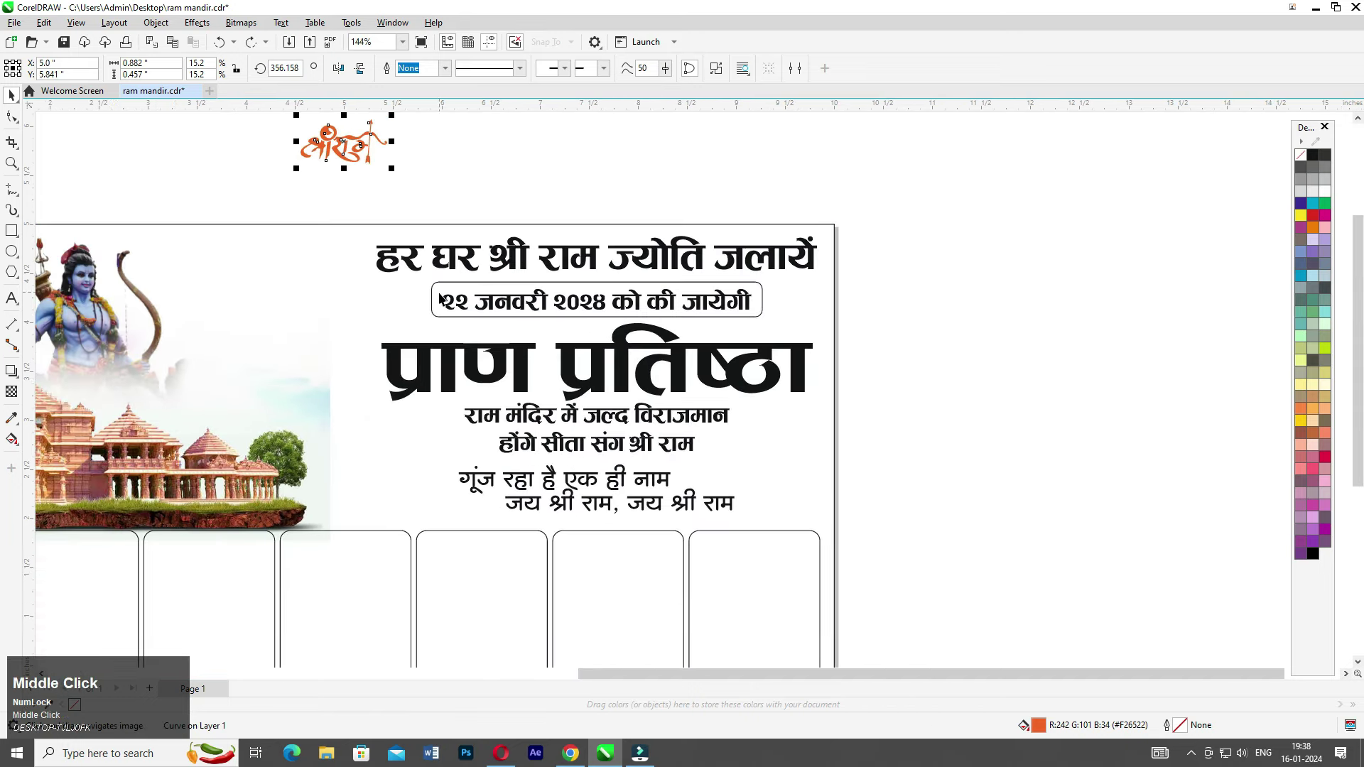
scroll(554, 423, up, 1)
drag(995, 453, 362, 552)
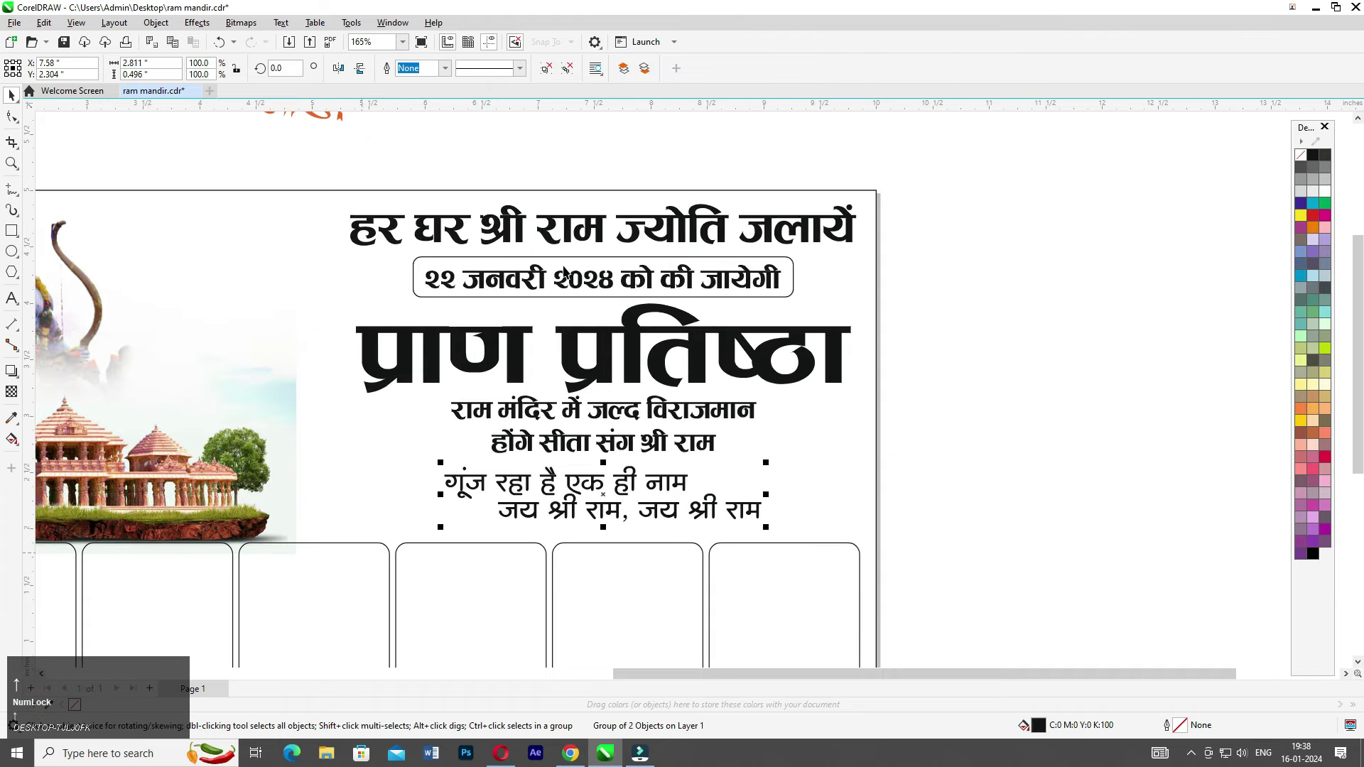
- Open the banner's PowerClip contents for editing and select the temple image inside it
middle_click(576, 347)
drag(159, 353, 371, 336)
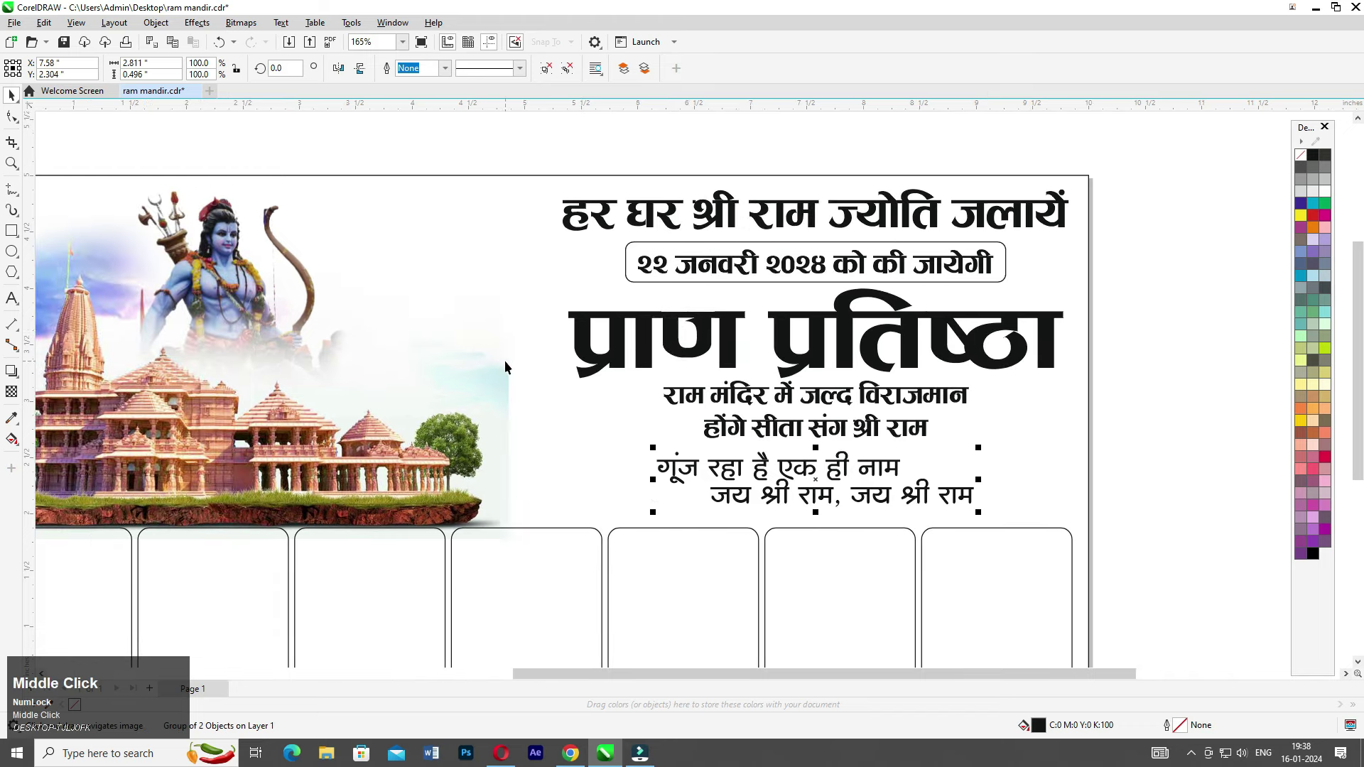
scroll(476, 379, down, 1)
ctrl+click(476, 381)
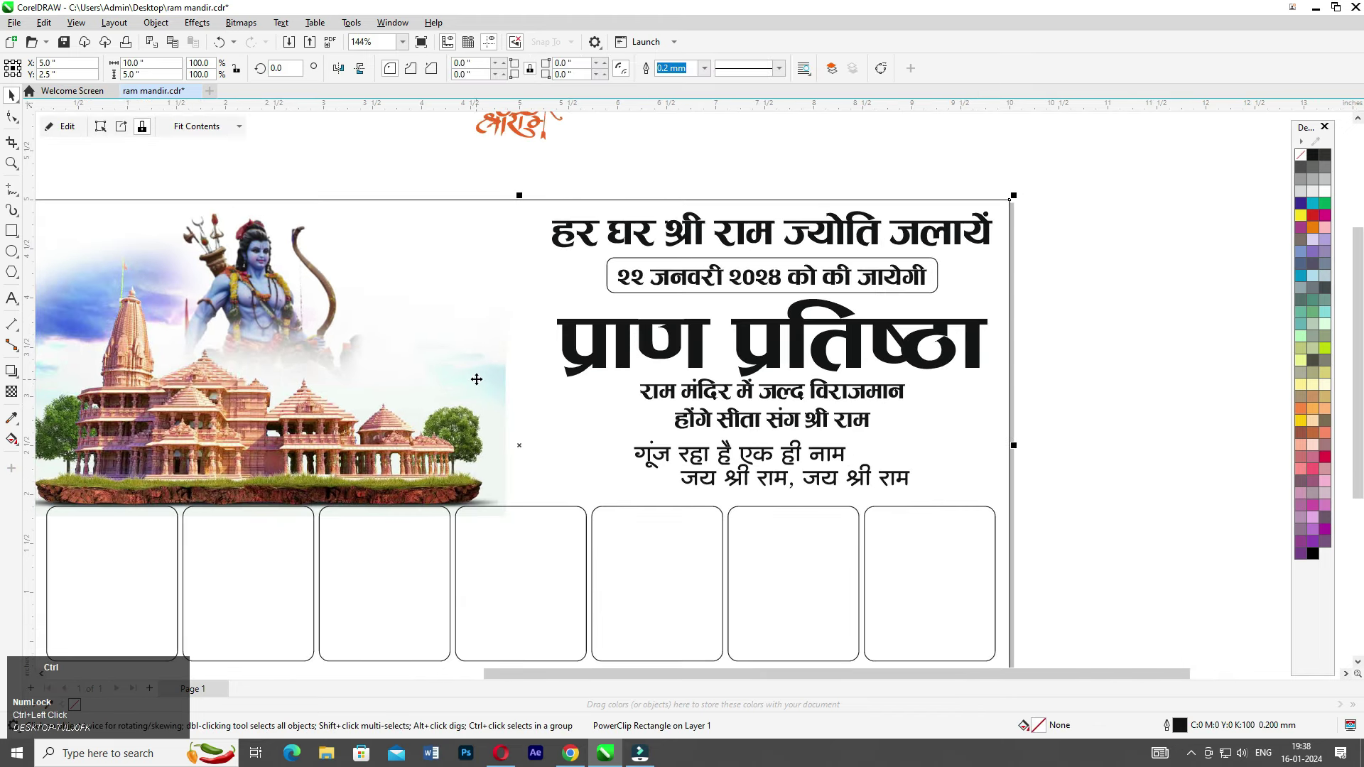
double_click(434, 277)
click(459, 359)
key(ctrl+z)
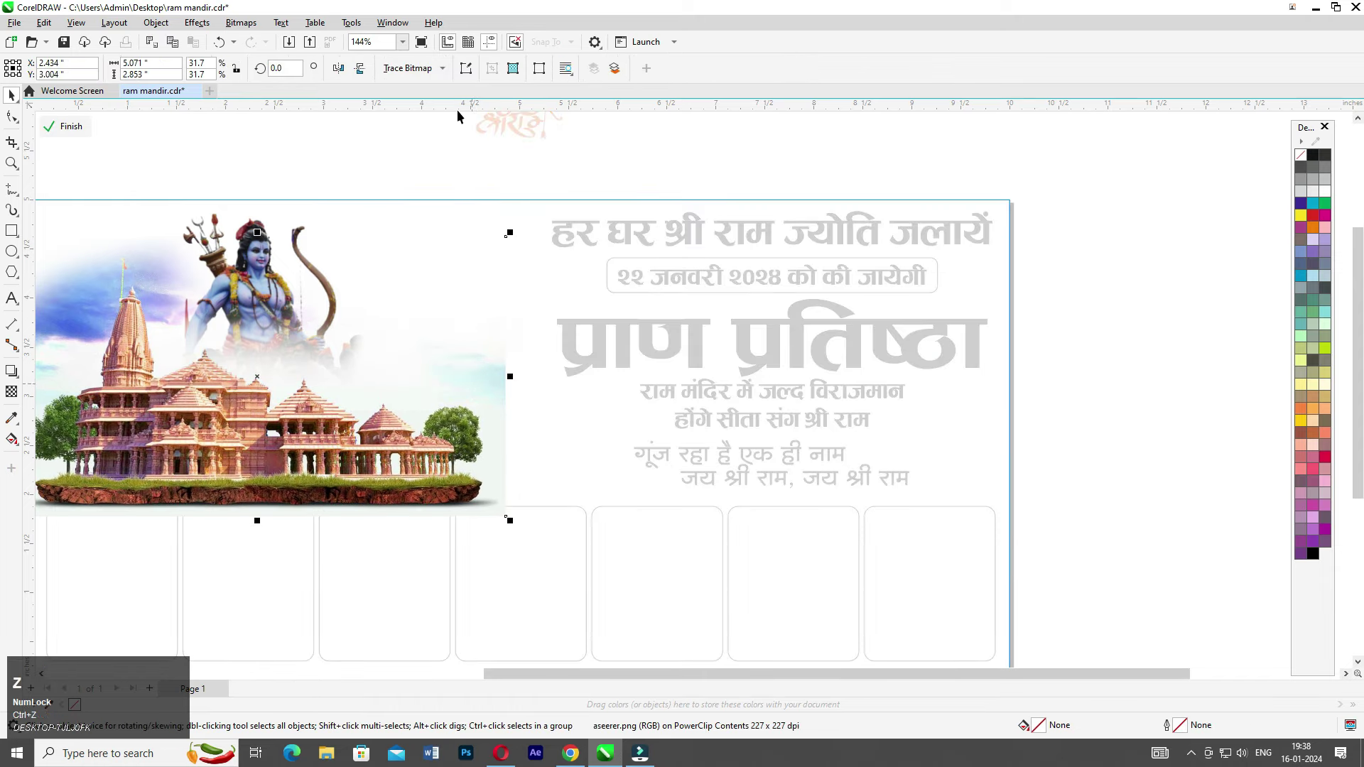
- Convert the temple image to a 255 dpi RGB Color (24-bit) bitmap with anti-aliasing and a transparent background
click(513, 68)
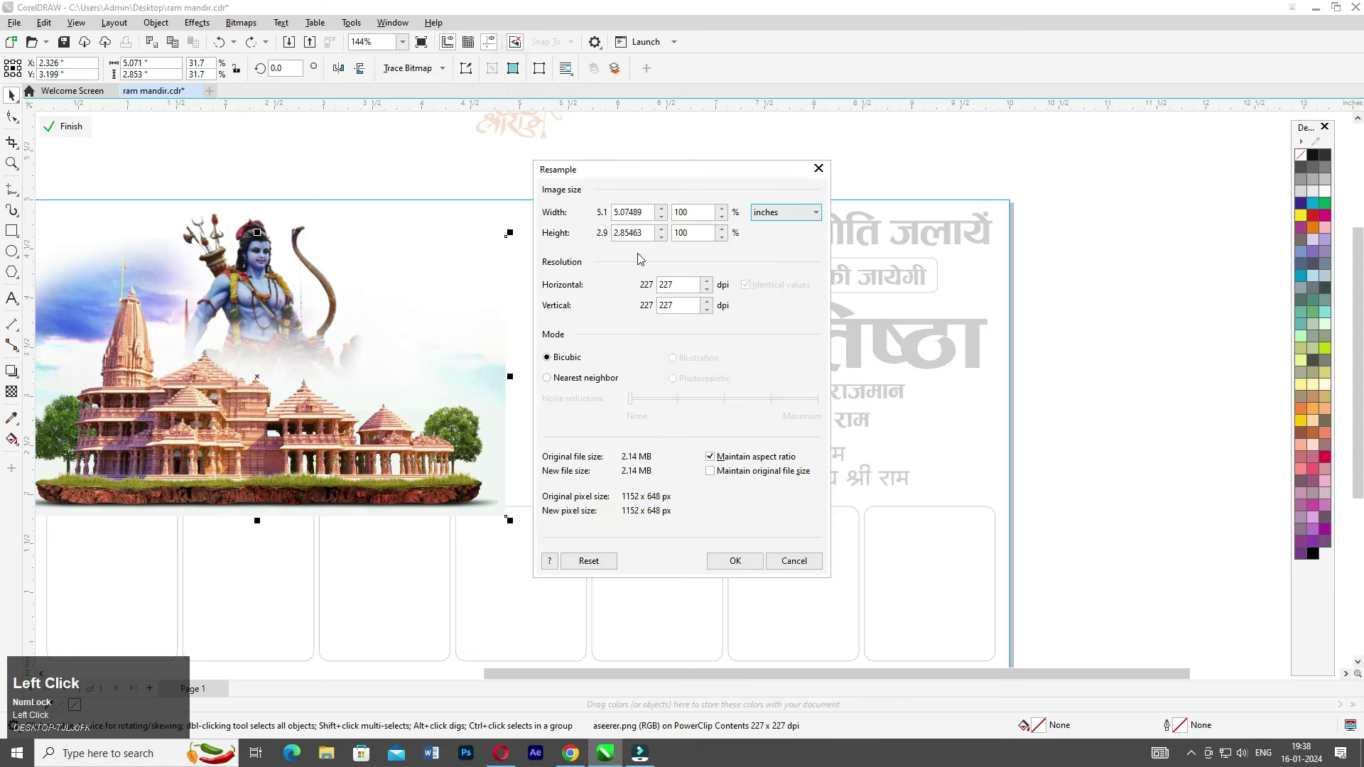
key(Escape)
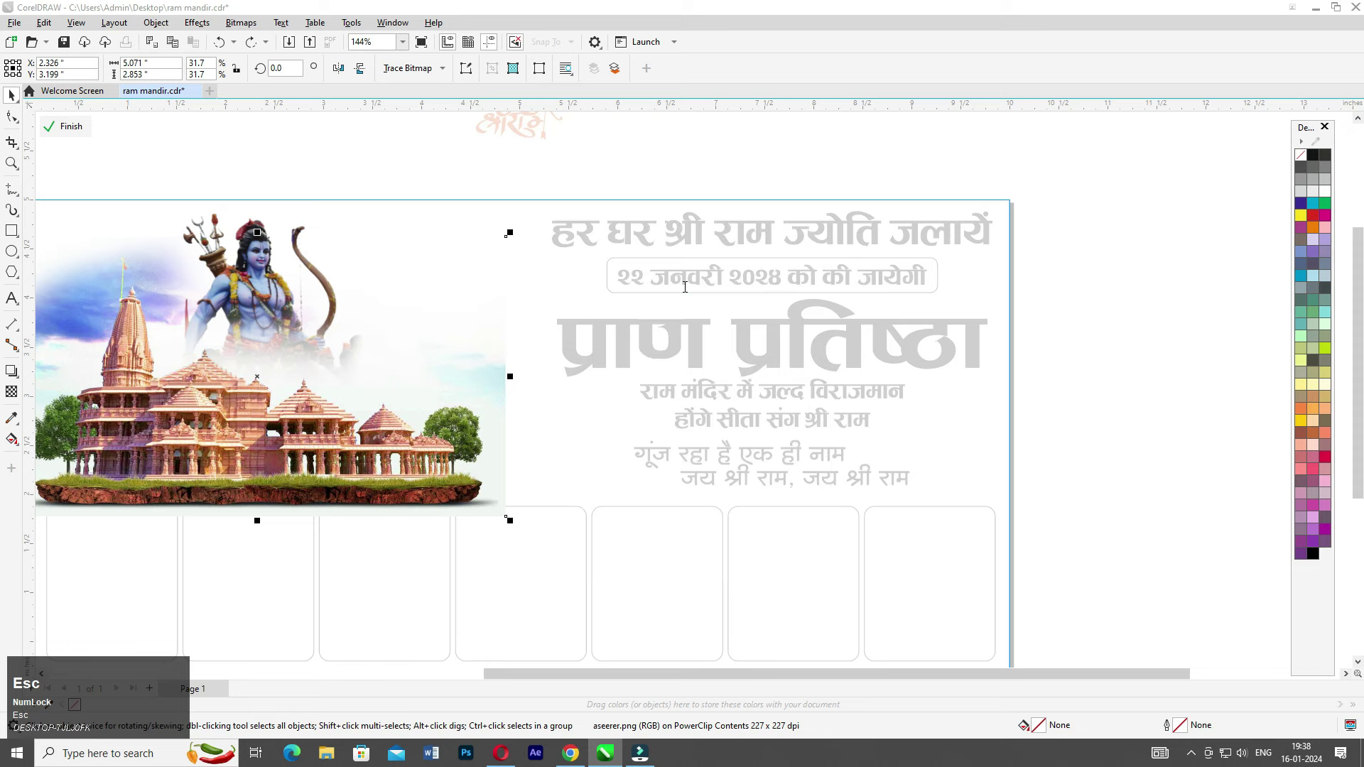
click(244, 23)
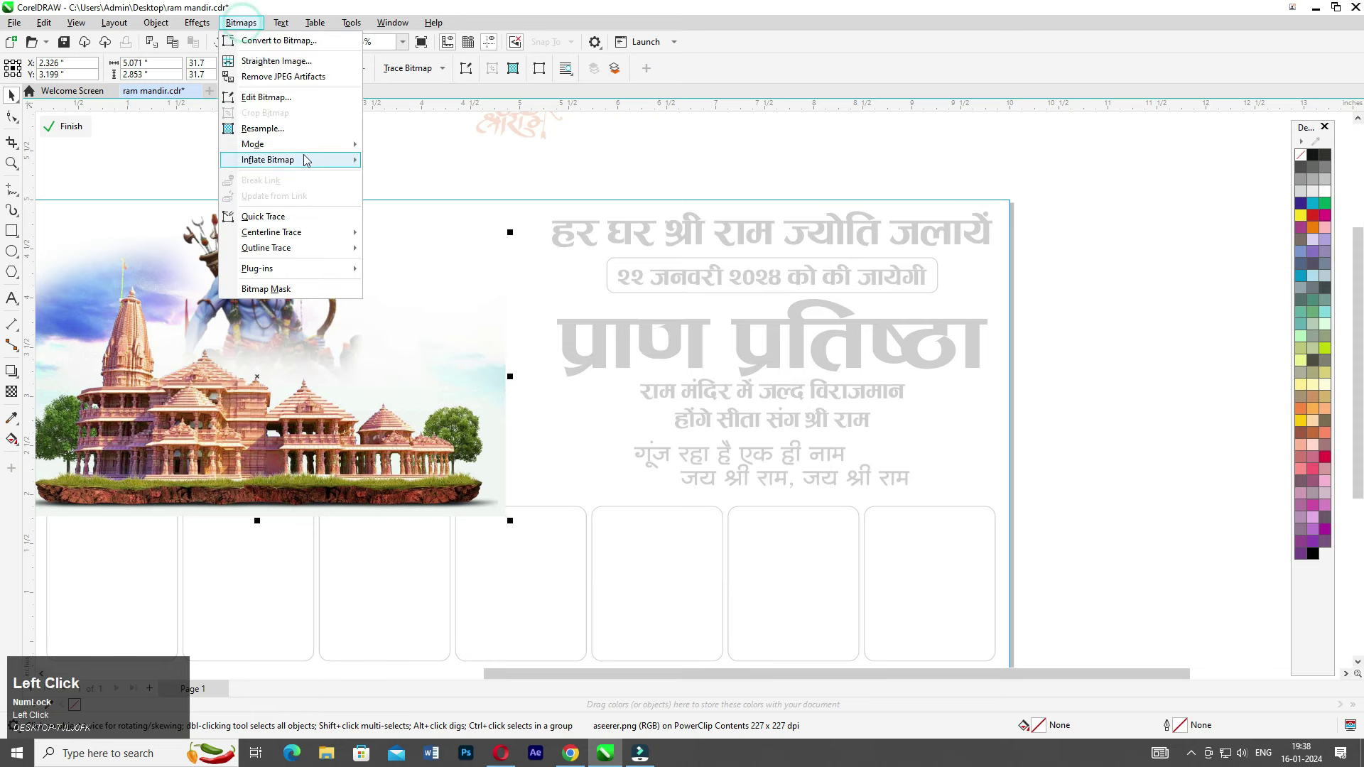
click(306, 41)
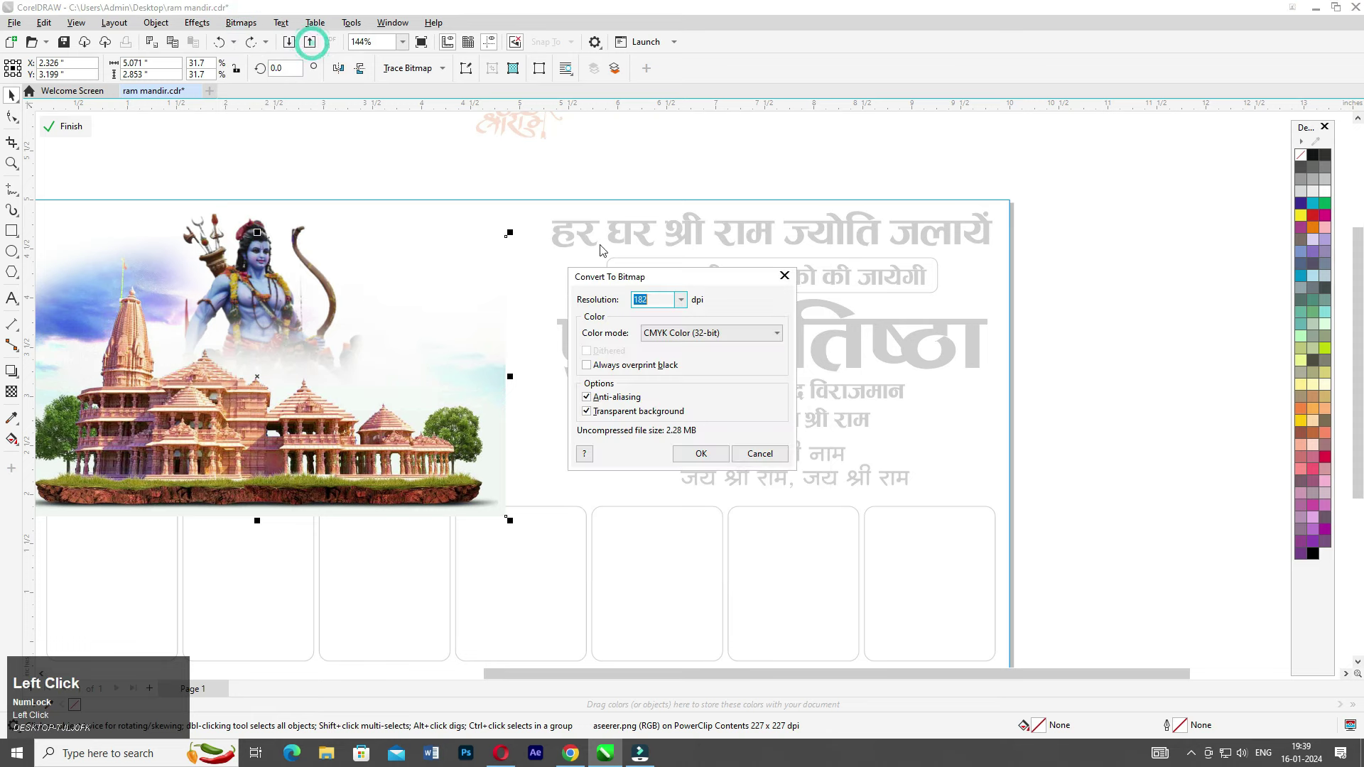
click(666, 328)
click(671, 390)
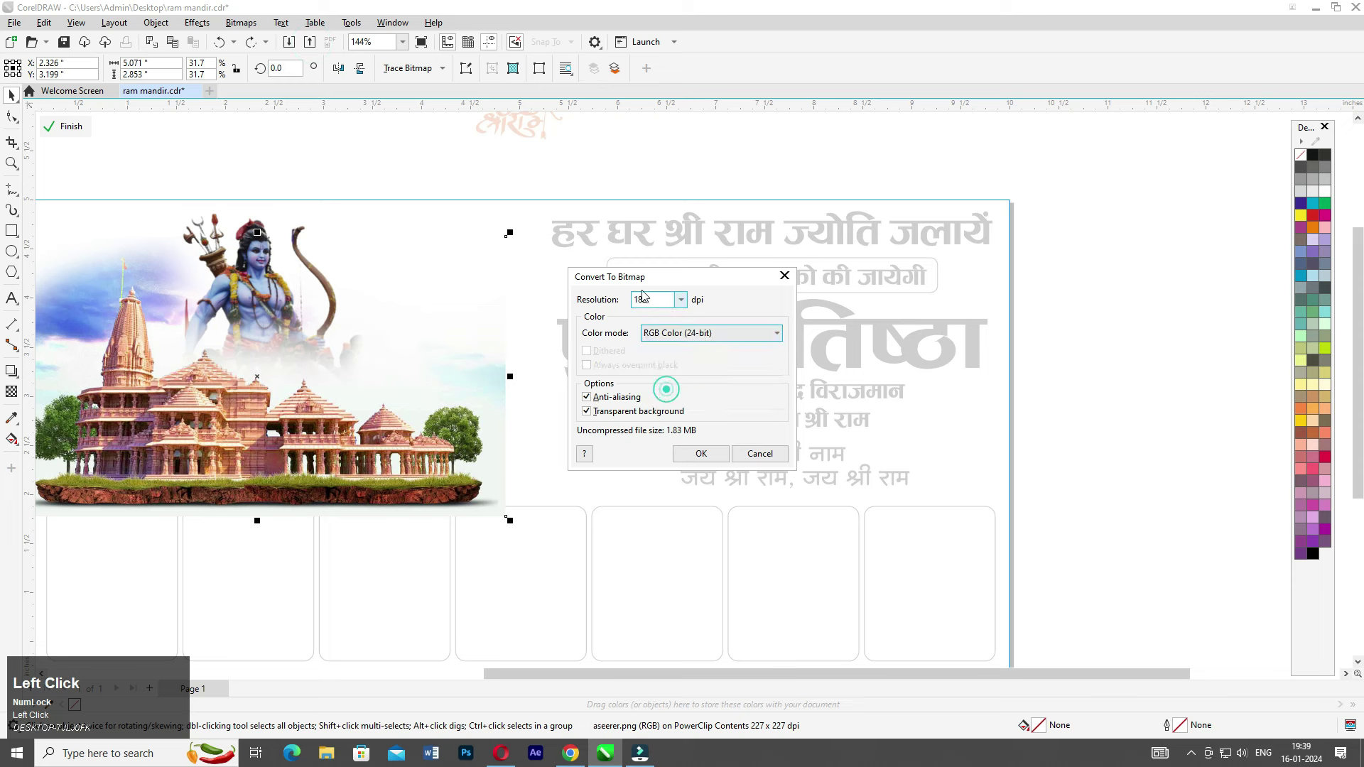
click(650, 299)
text(250)
key(Return)
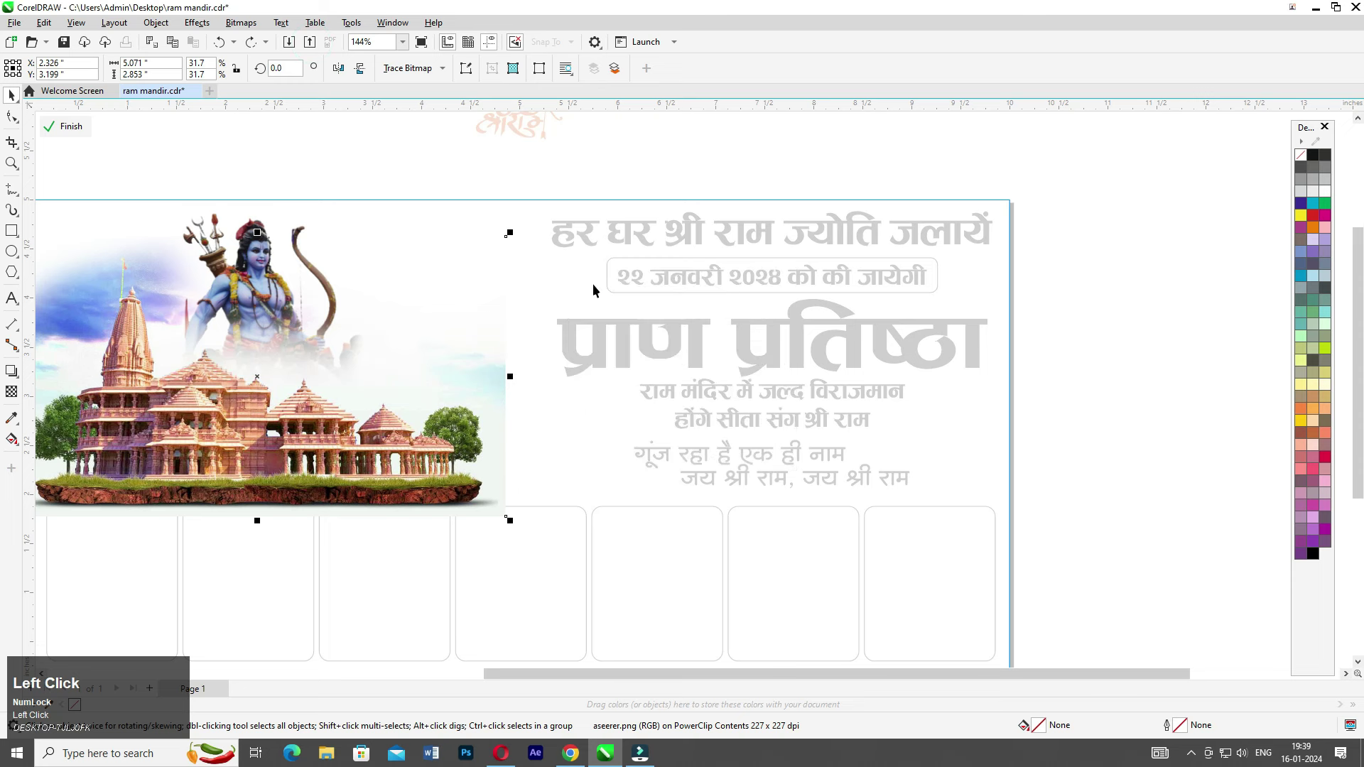
- Fade out the temple image's lower edge with a linear fountain transparency running straight down at -90 degrees
click(11, 391)
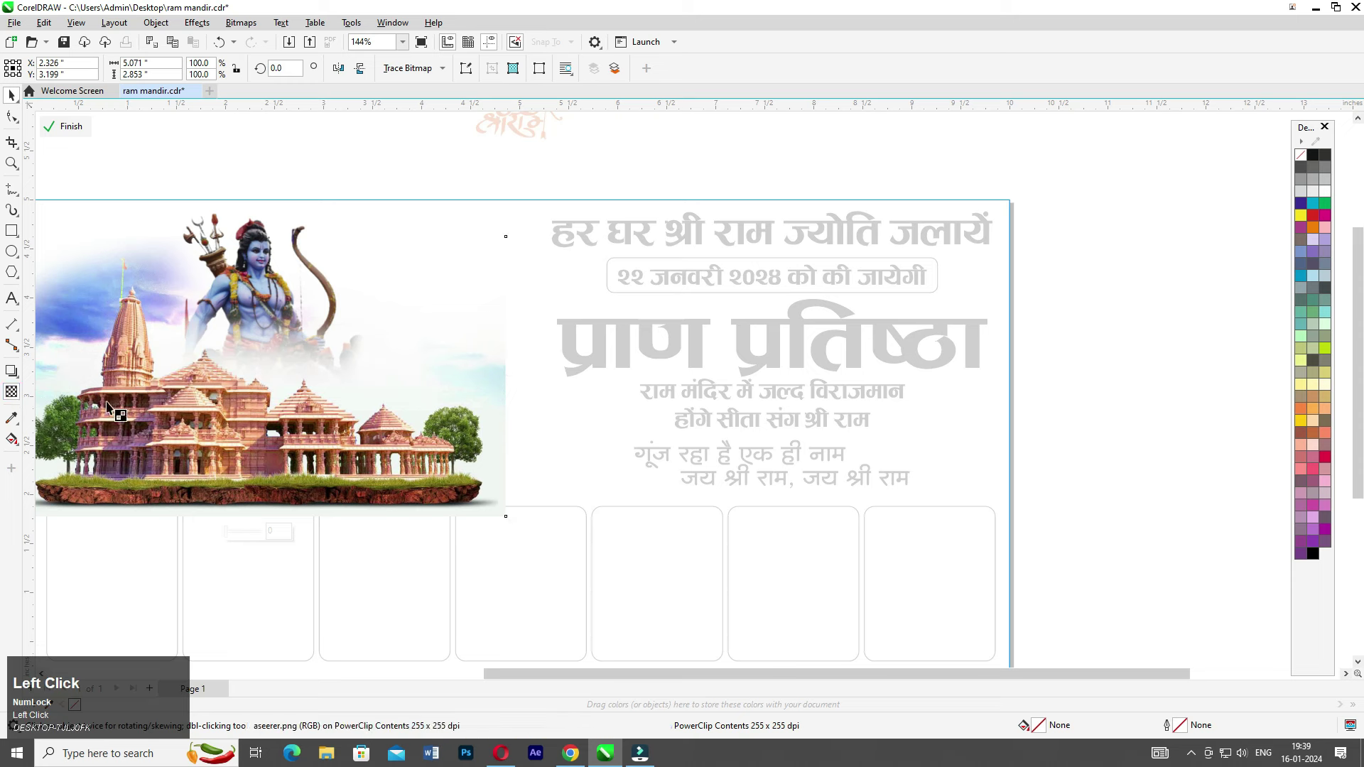
drag(237, 463, 240, 515)
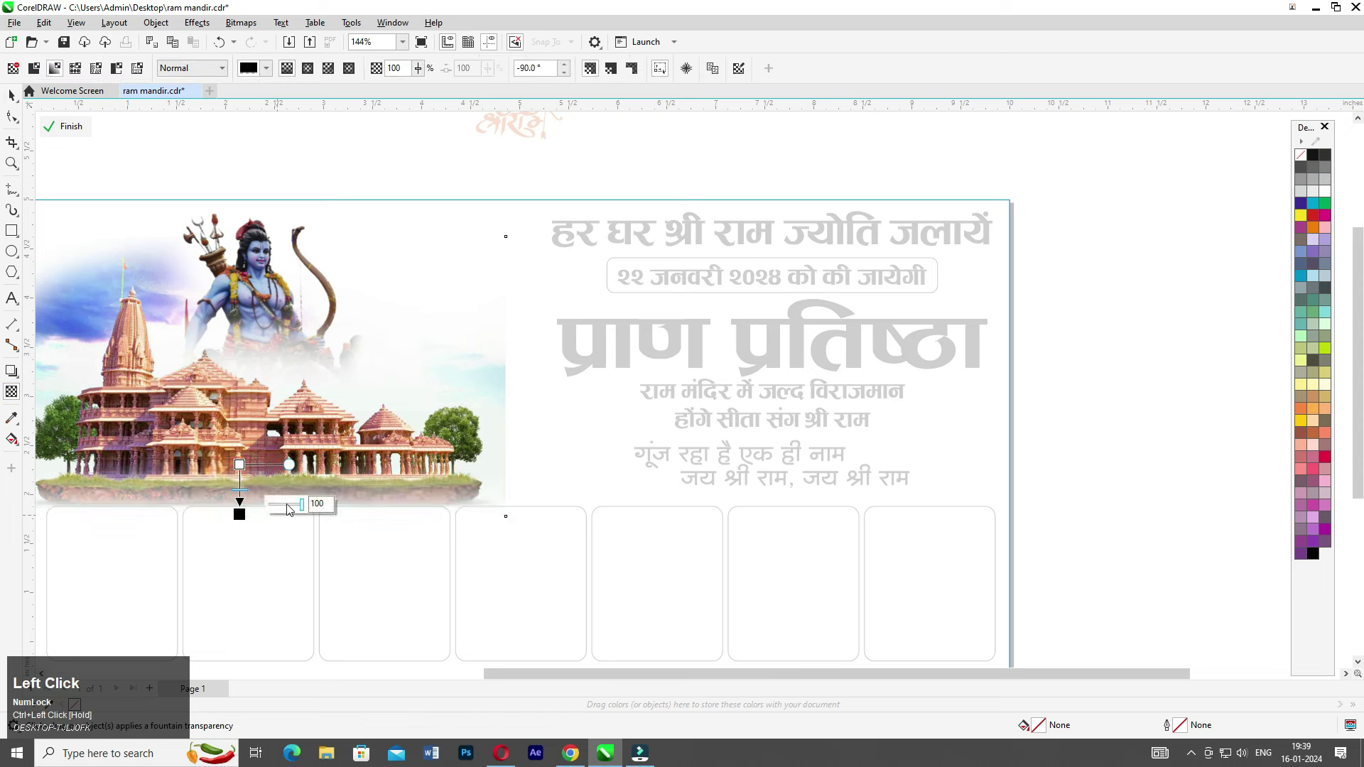
click(11, 95)
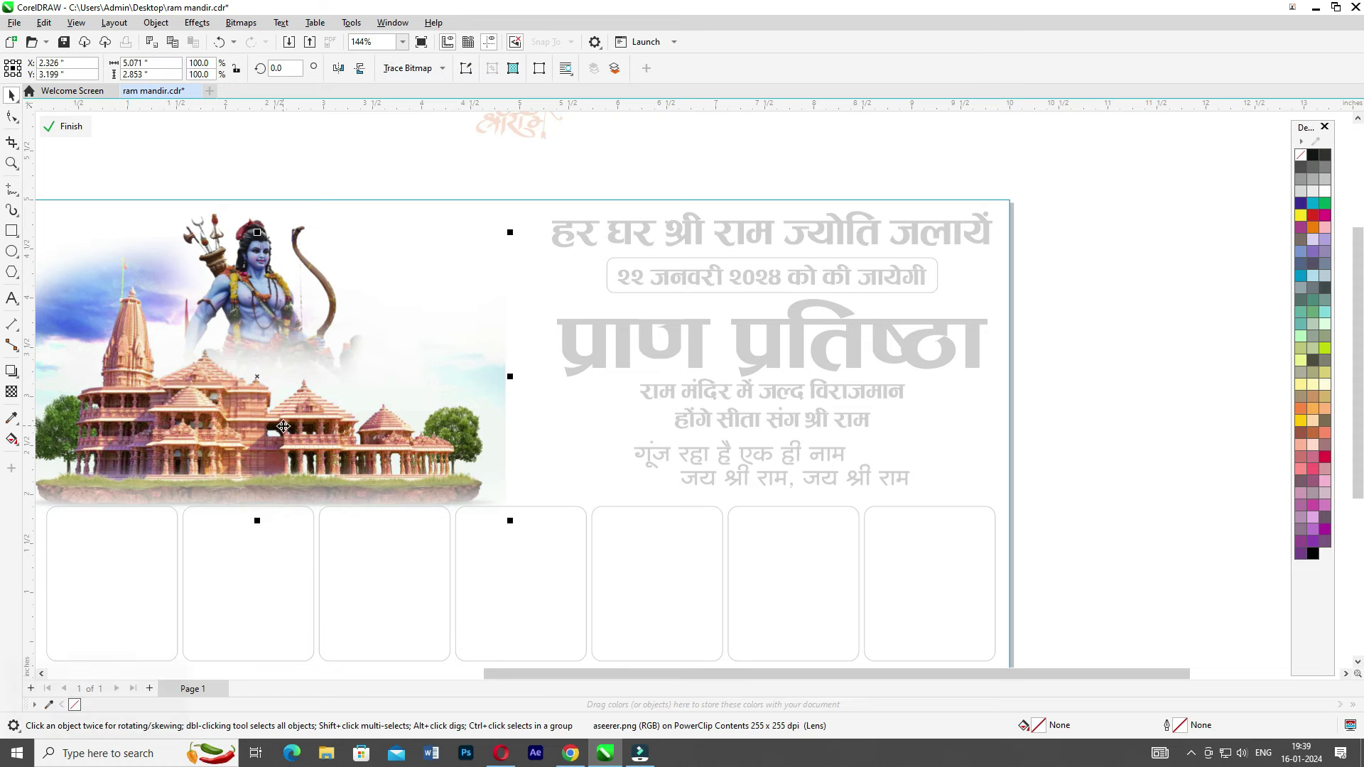
- Flatten the faded temple image into a 255 dpi RGB Color (24-bit) bitmap with a transparent background
click(241, 23)
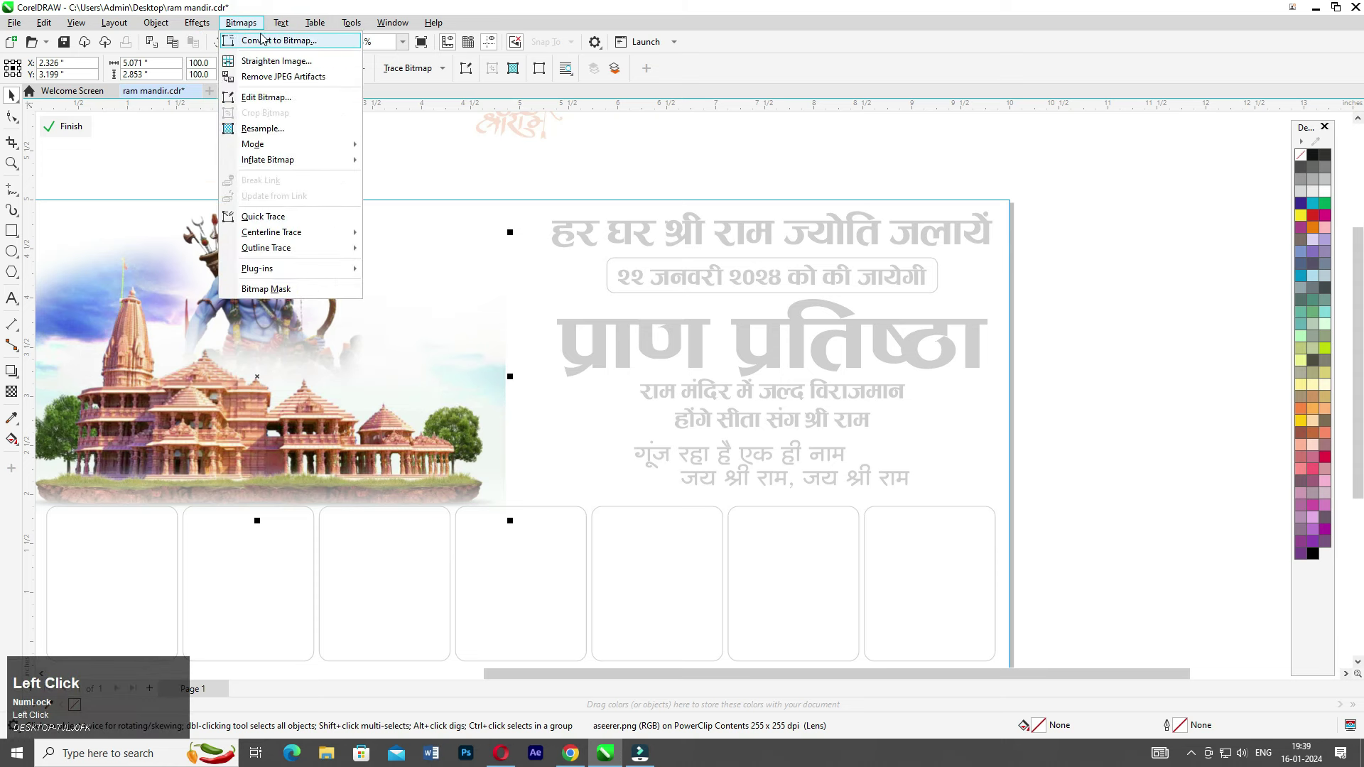
click(273, 41)
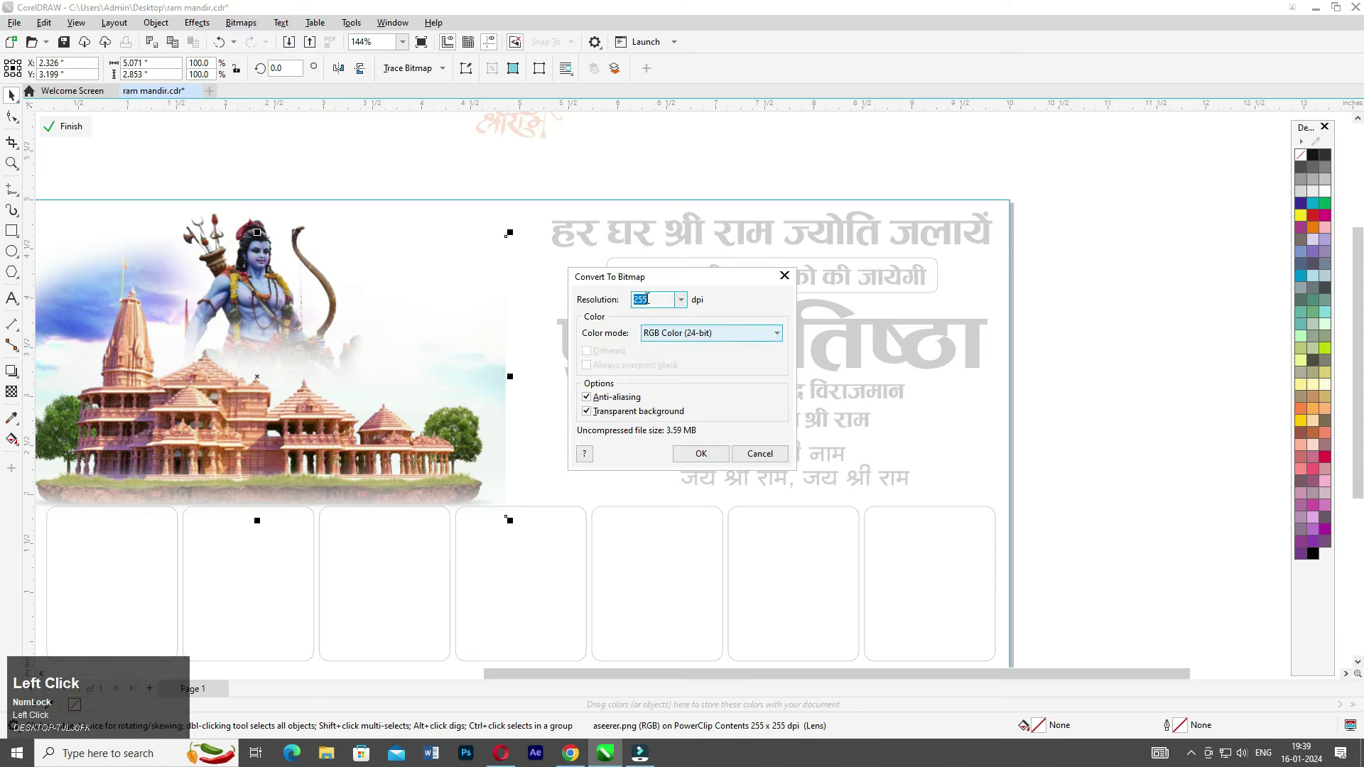
click(700, 453)
- Fade out the temple image's right edge with a horizontal linear fountain transparency and finish editing the PowerClip
scroll(337, 427, up, 1)
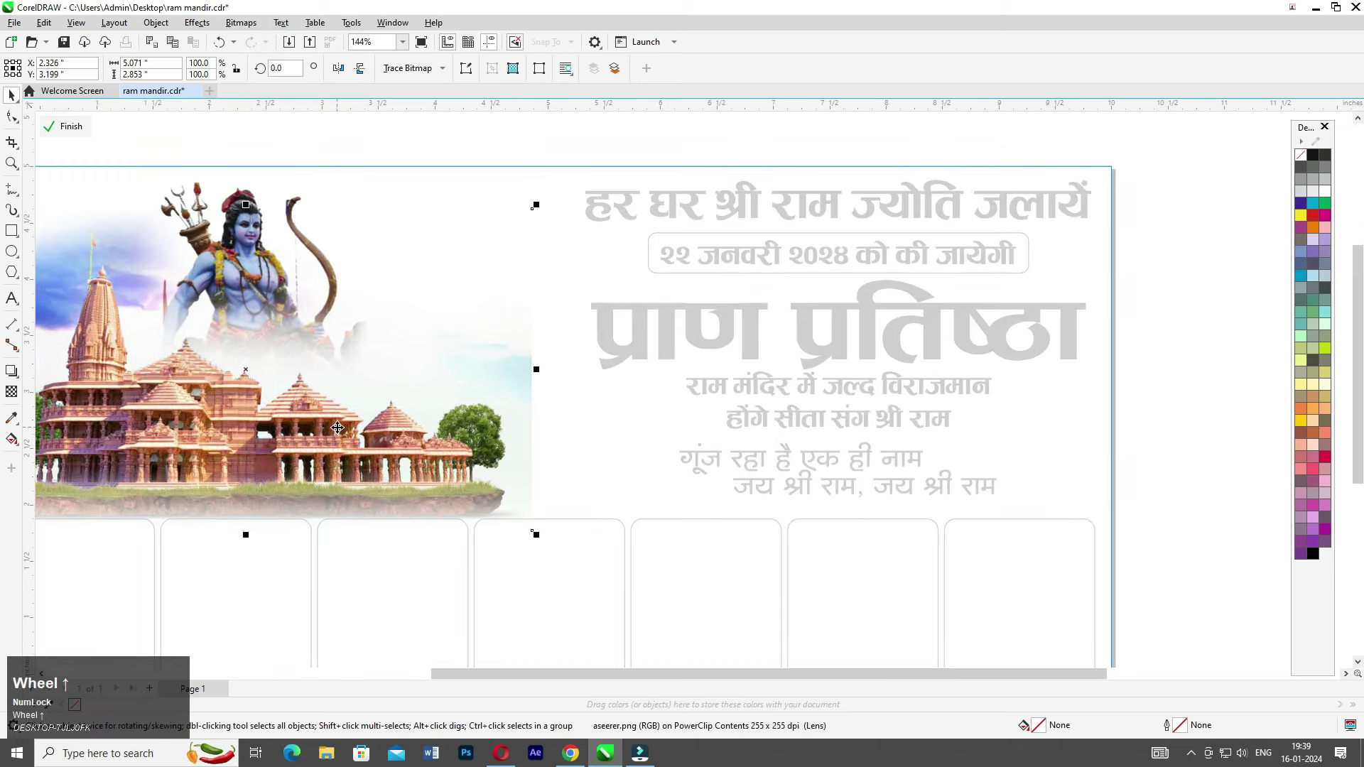
scroll(337, 427, up, 1)
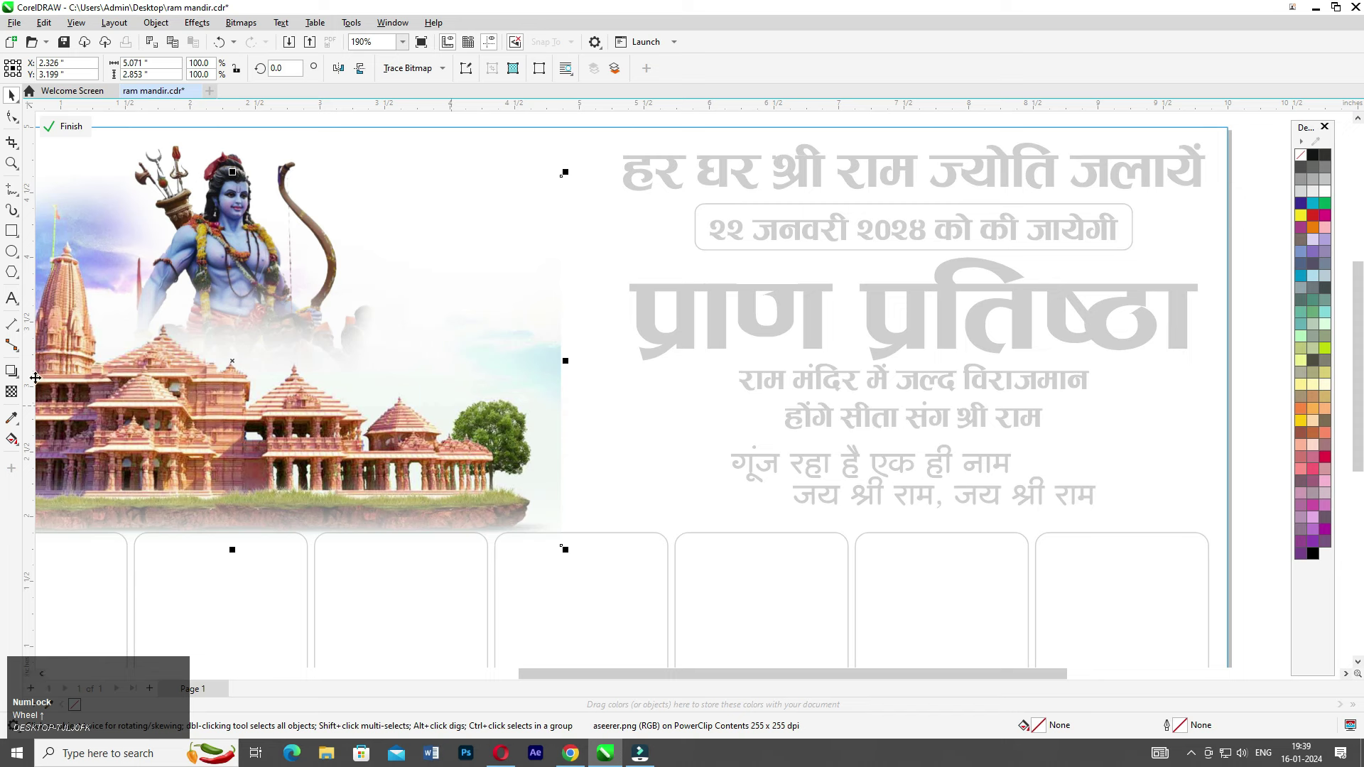
click(12, 393)
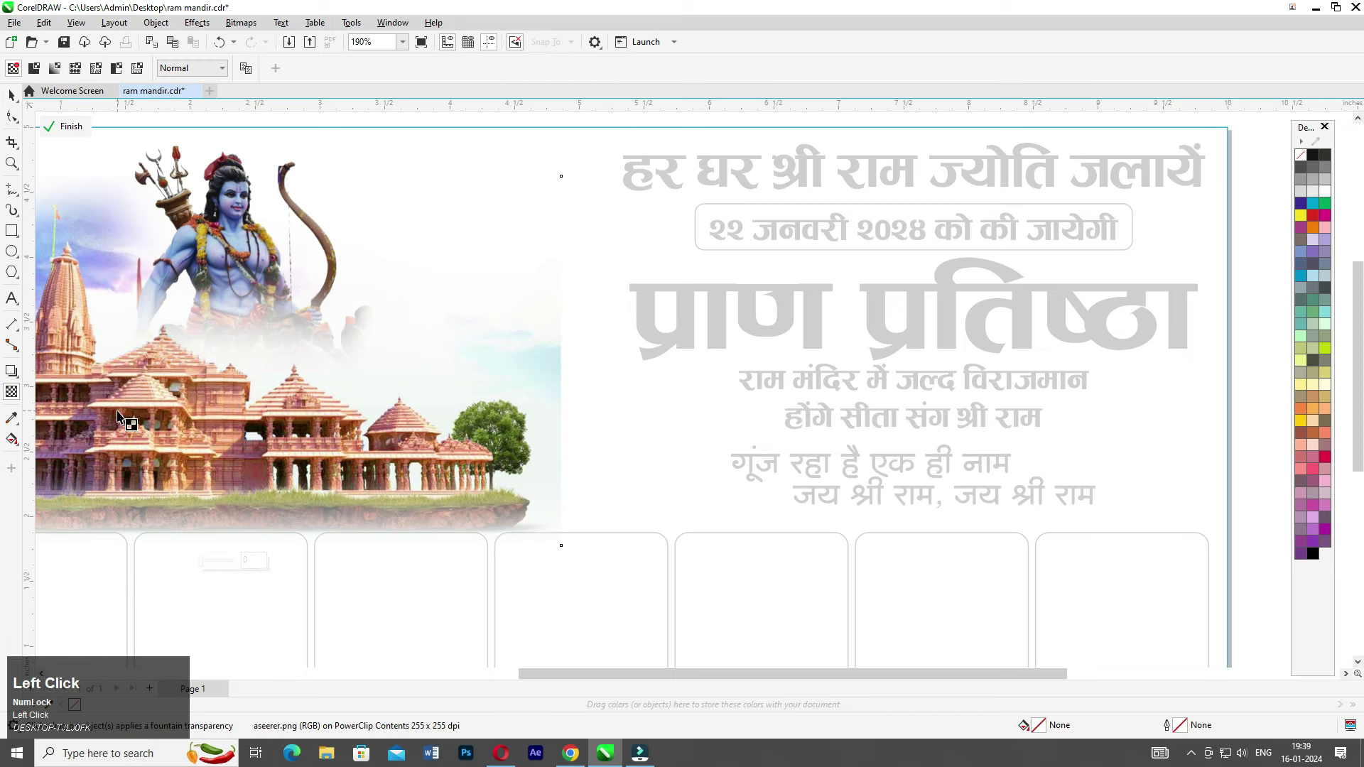
drag(464, 419, 555, 439)
scroll(497, 461, down, 1)
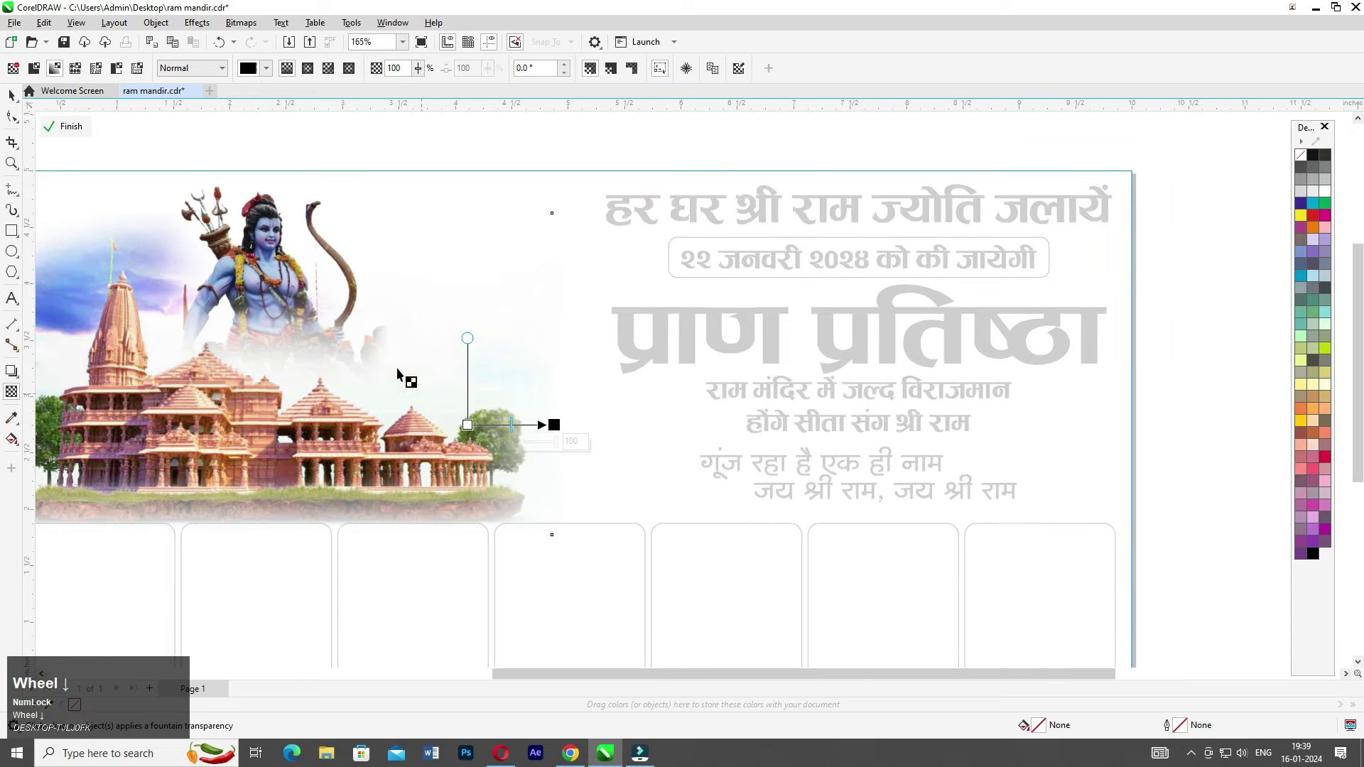
click(11, 95)
click(359, 143)
scroll(348, 248, down, 1)
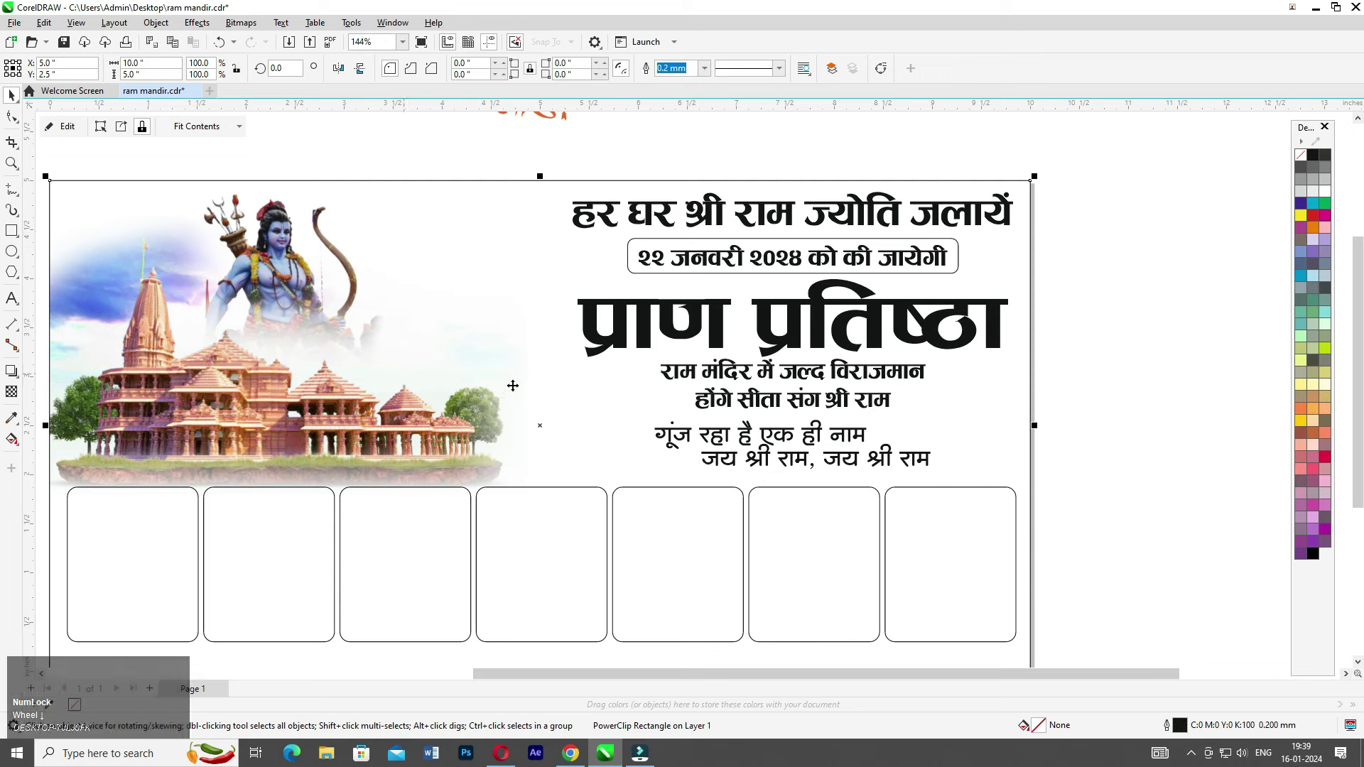
- Nudge all the text lines and the date frame together left and slightly down to X 7.46, Y 3.46 inches
drag(1136, 157, 430, 492)
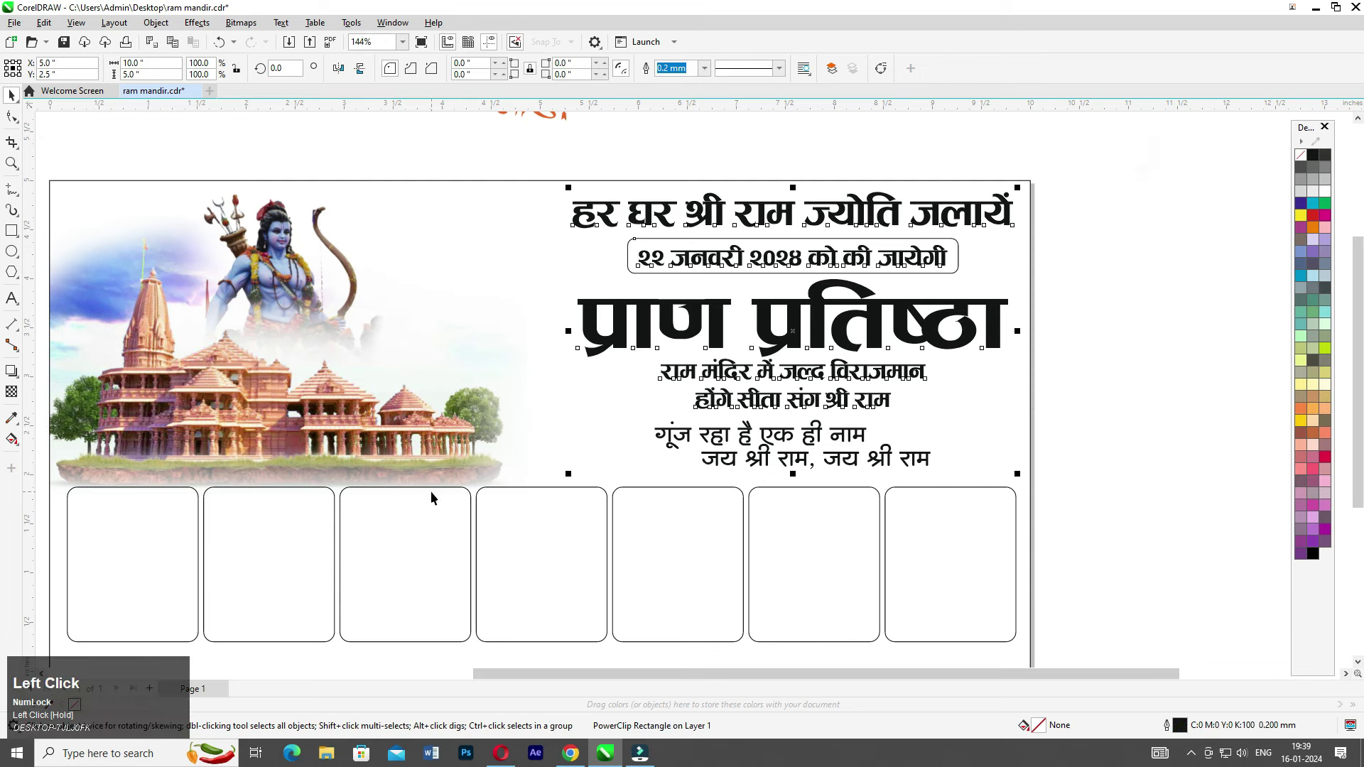
key(Left)
key(Down)
key(Left)
key(Left)
key(Left)
- Nudge all the text lines and the date frame together left and down to X 7.34, Y 3.44 inches, then deselect them
key(Left)
key(Left)
key(Left)
key(Left)
key(Left)
key(Left)
key(Left)
key(Left)
key(Left)
key(Left)
key(Left)
key(Left)
key(Left)
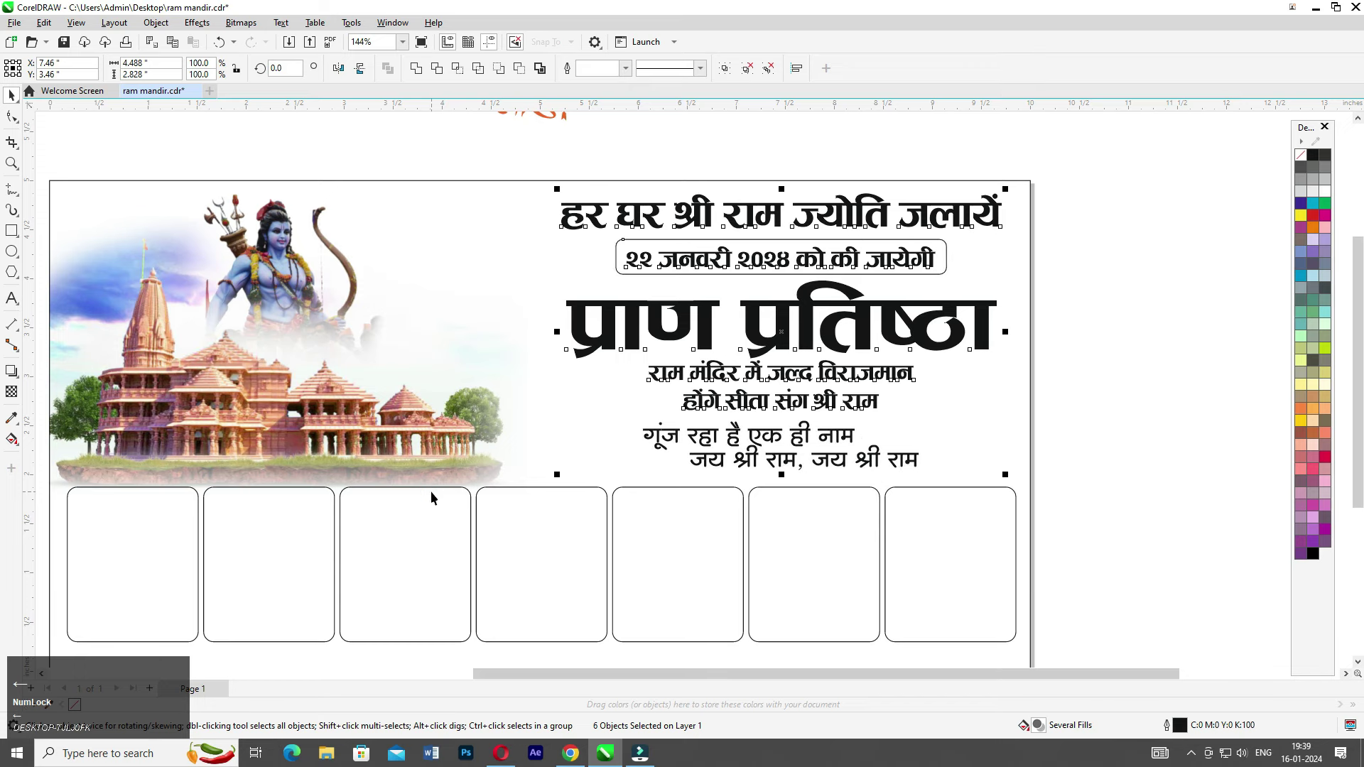
key(Left)
key(Left)
key(Left)
key(Left)
key(Left)
key(Down)
key(Down)
click(1081, 291)
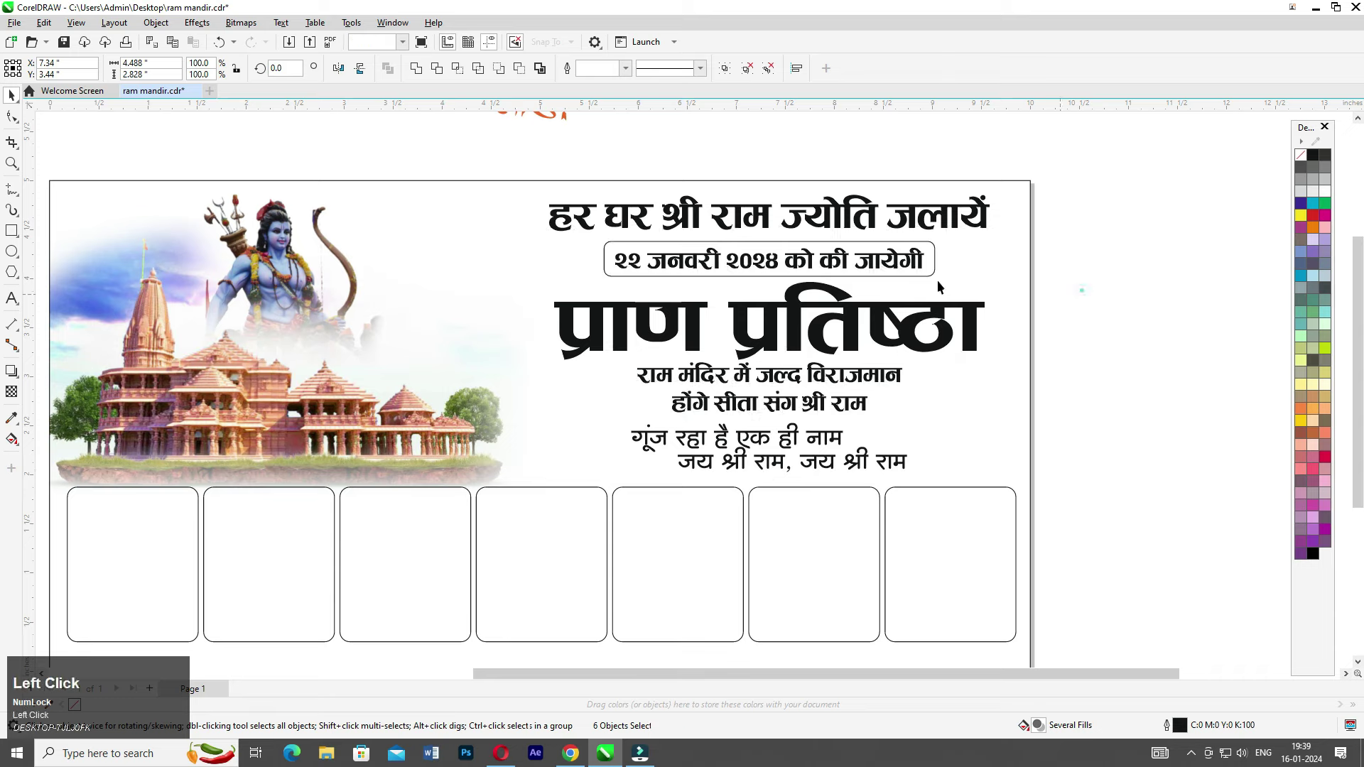
- Fill the topmost headline "हर घर श्री राम ज्योति जलायें" with red
scroll(838, 289, up, 1)
drag(813, 261, 728, 335)
click(592, 287)
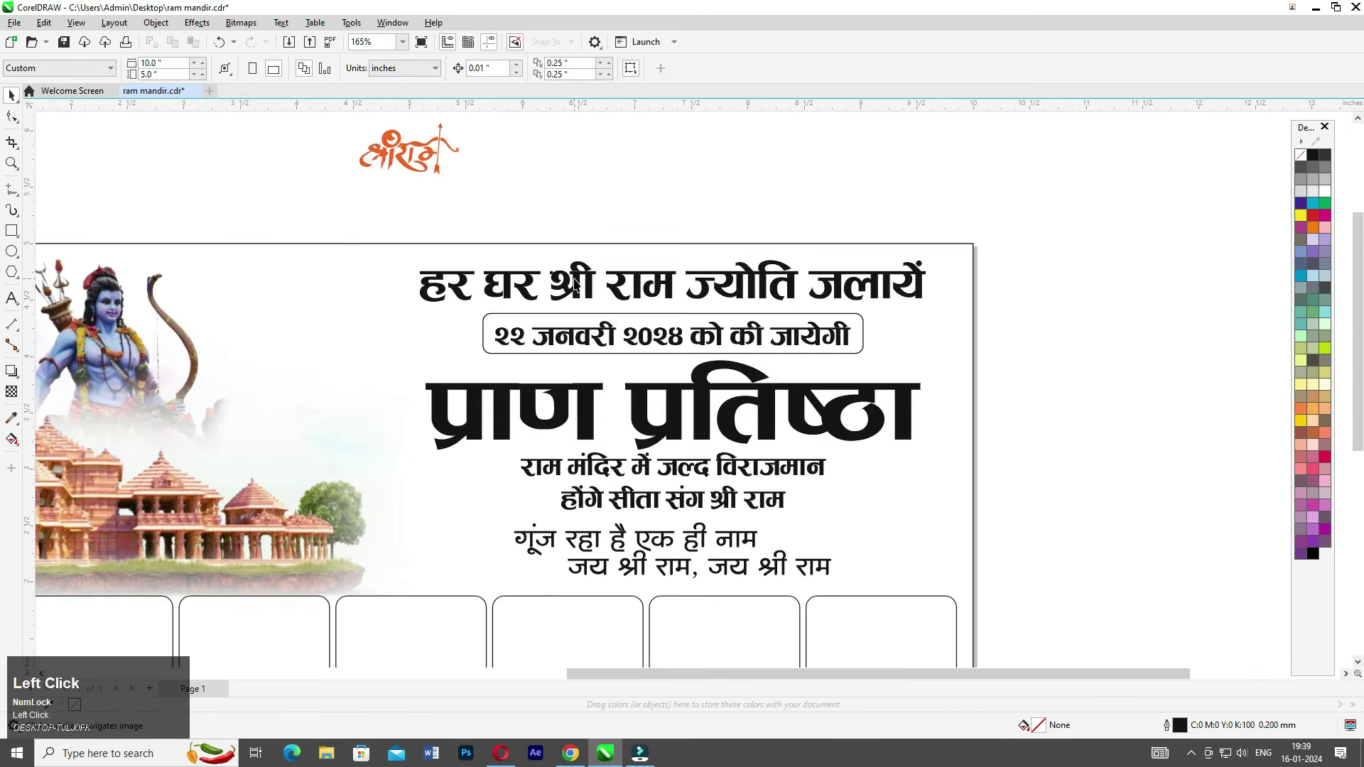
scroll(783, 307, up, 1)
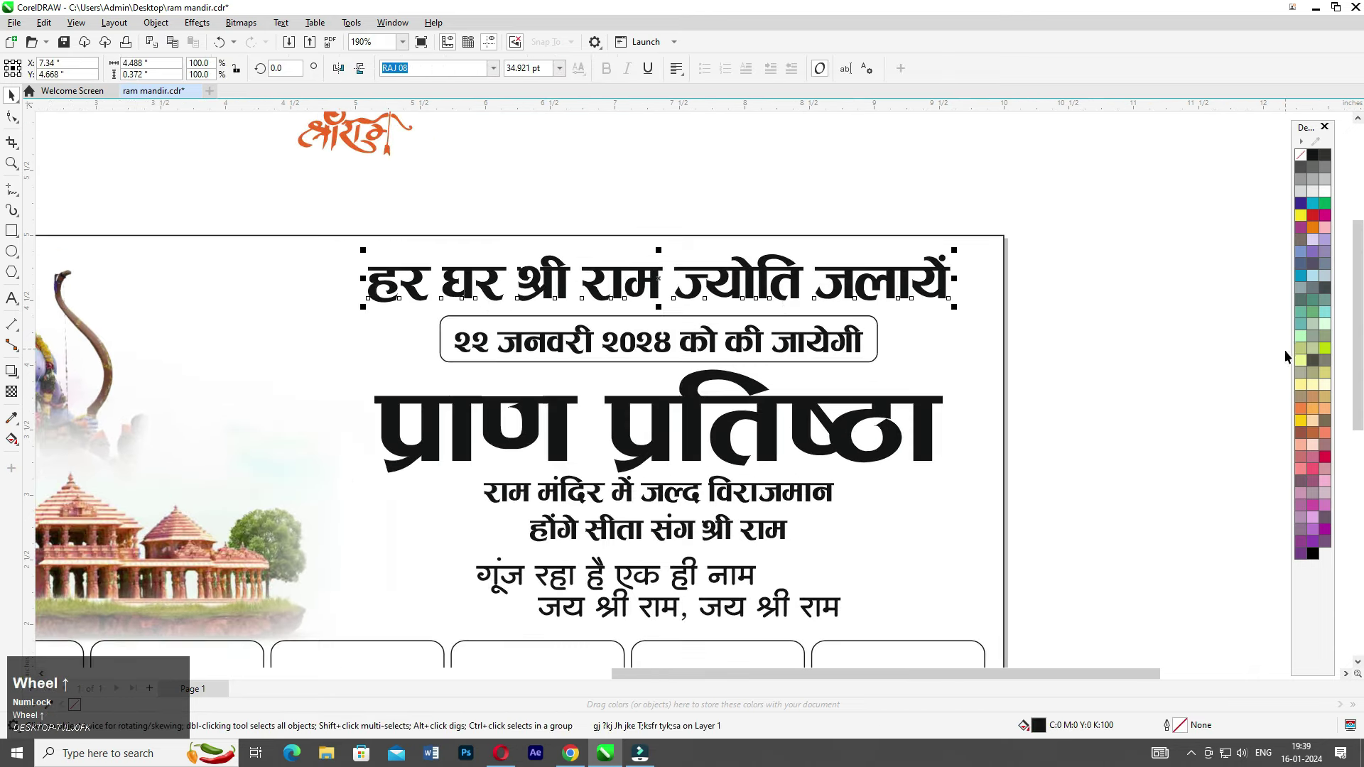
click(1312, 215)
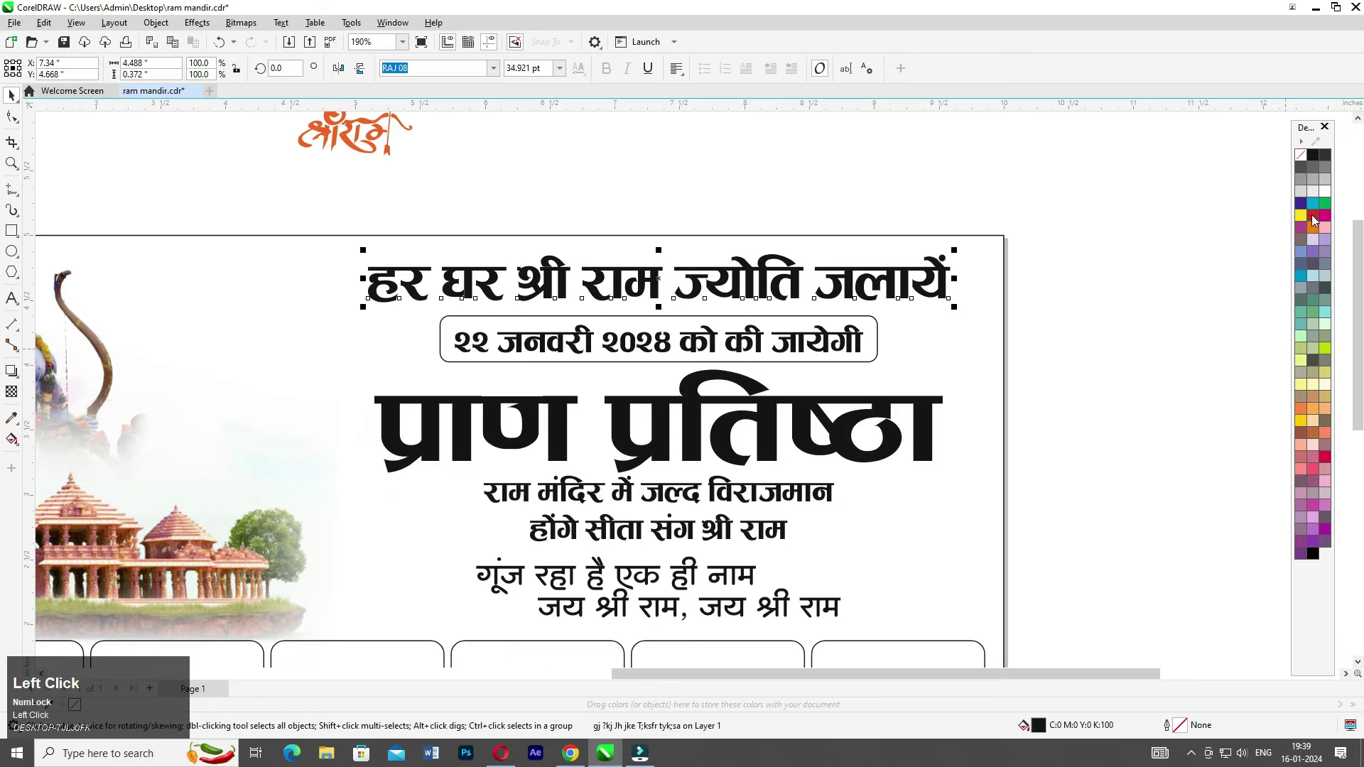
- Fill the rounded date frame with orange, C0 M64 Y100 K0
ctrl+click(872, 321)
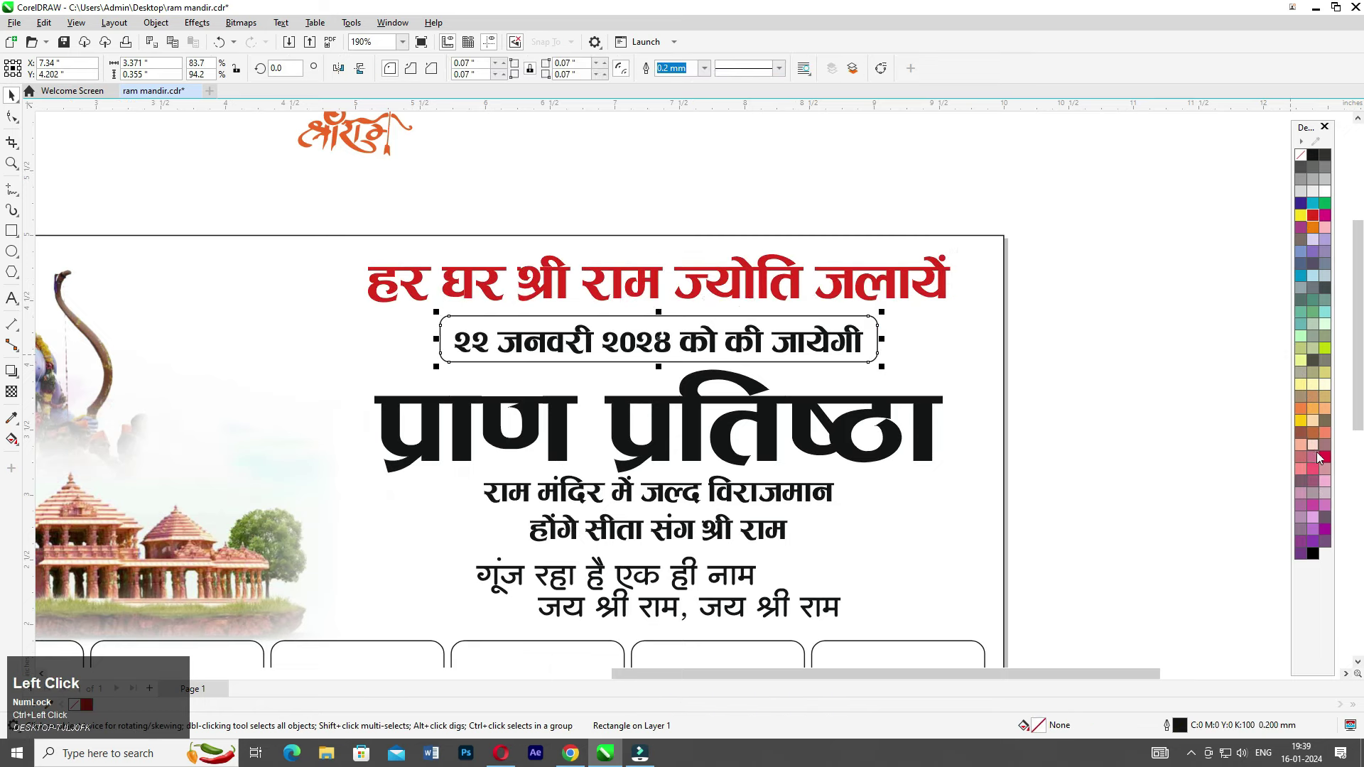
click(1315, 471)
scroll(823, 313, up, 1)
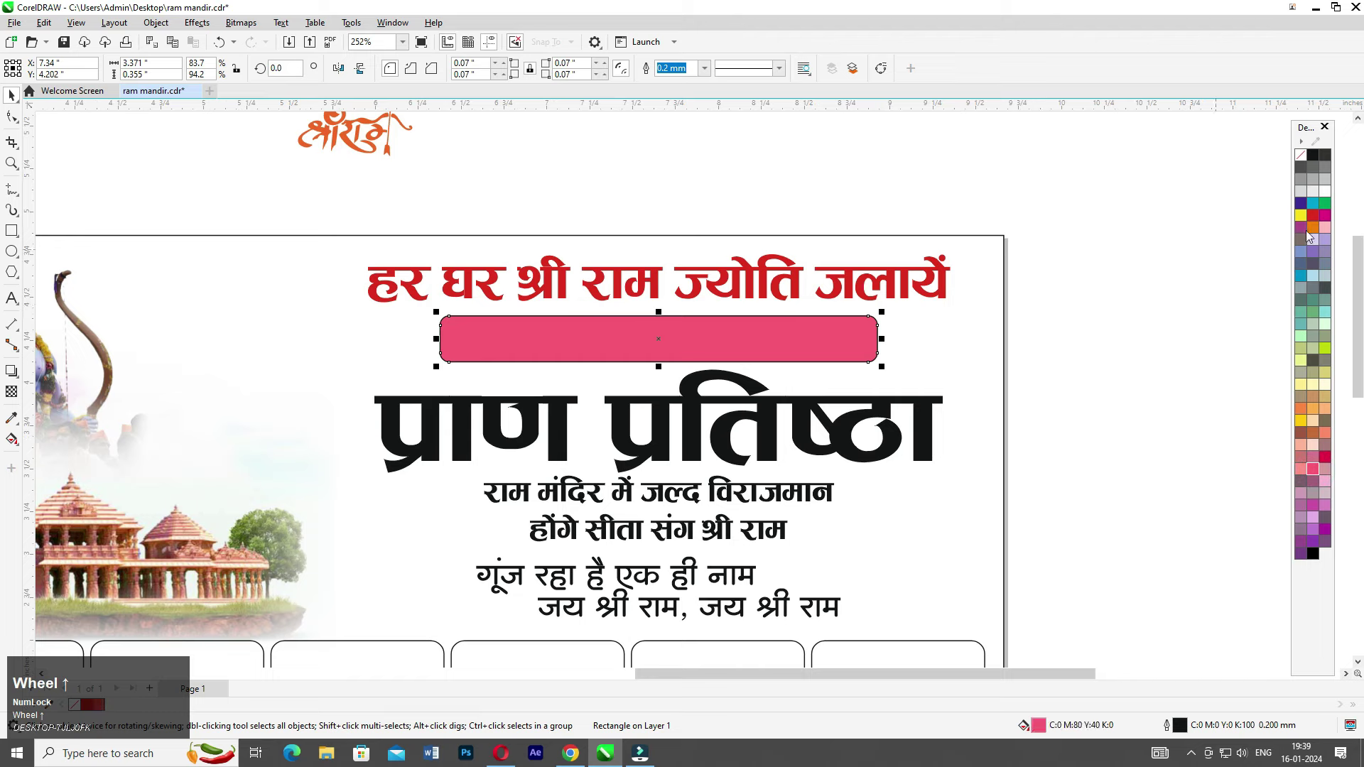
click(1316, 227)
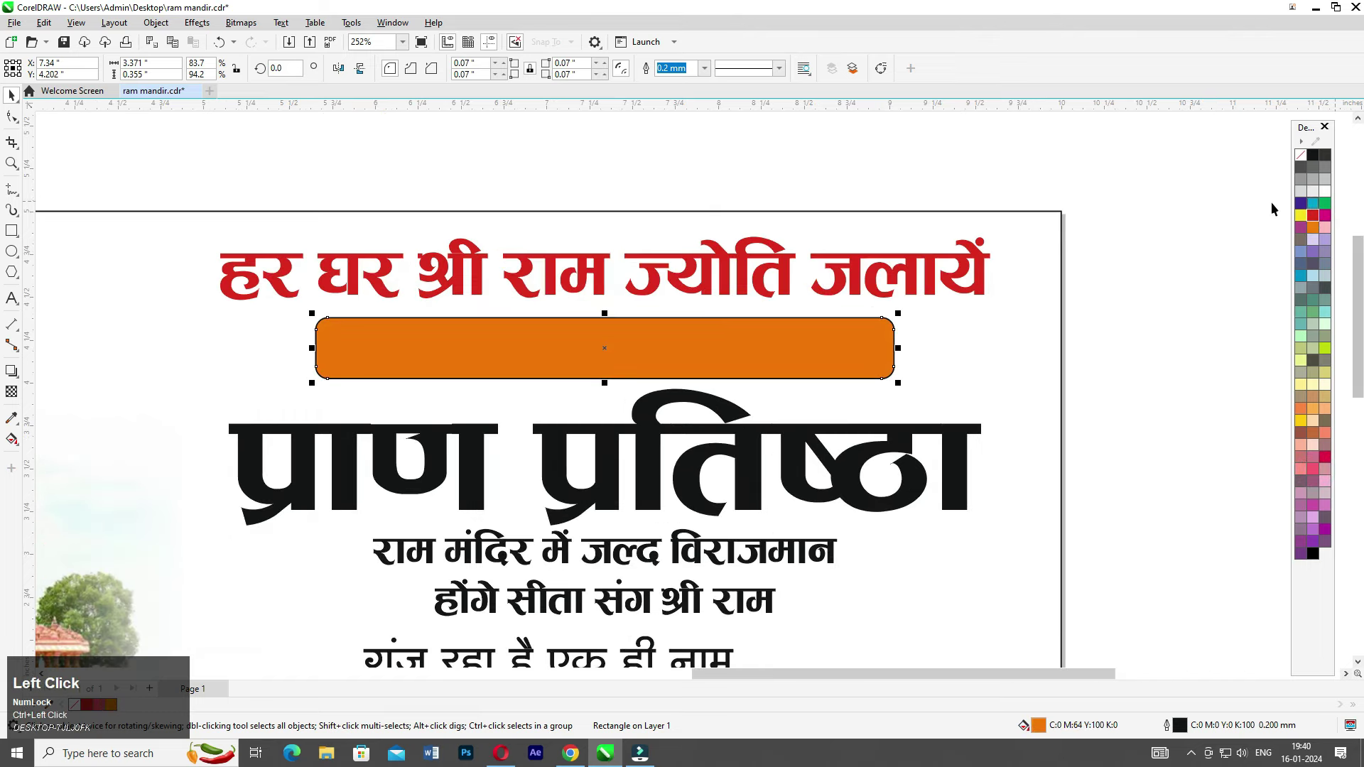
- Give the orange date frame a white outline 2 points wide
right_click(1325, 192)
key(F12)
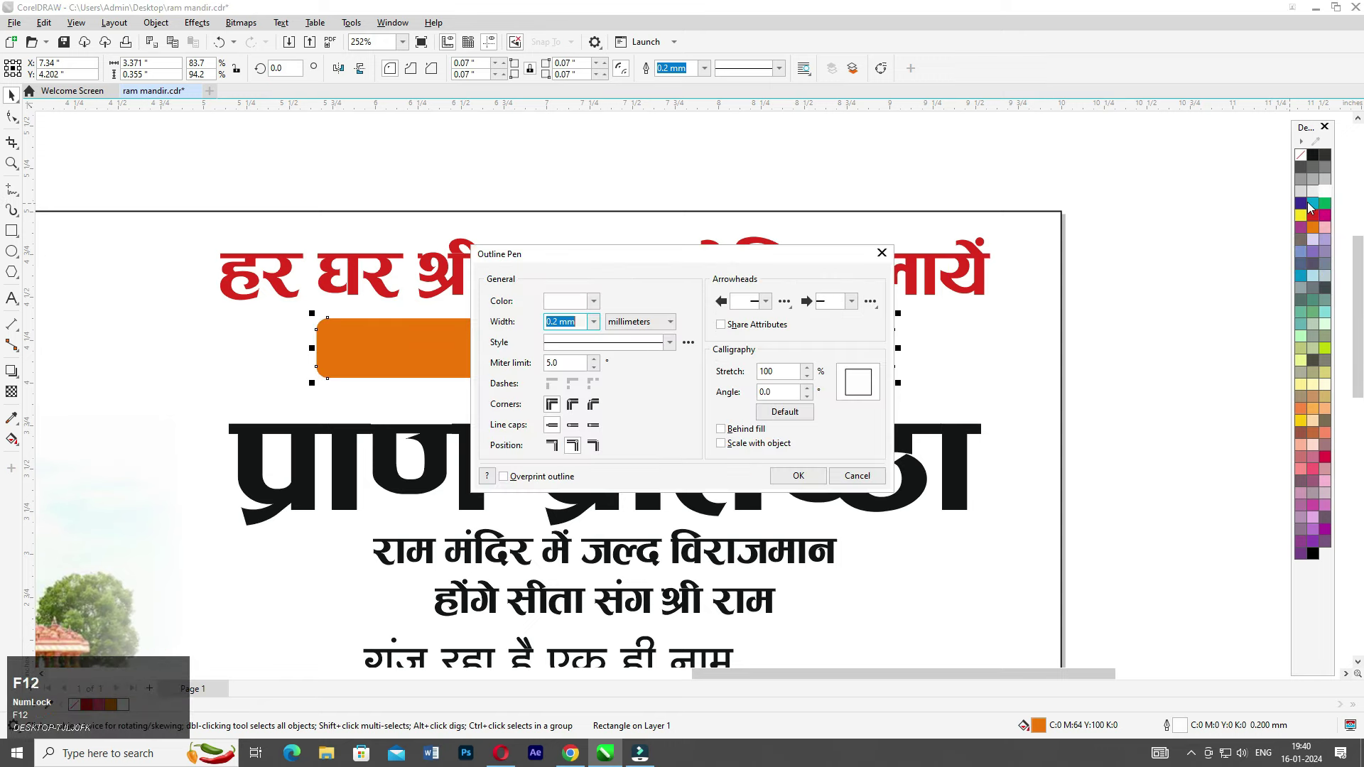
click(665, 322)
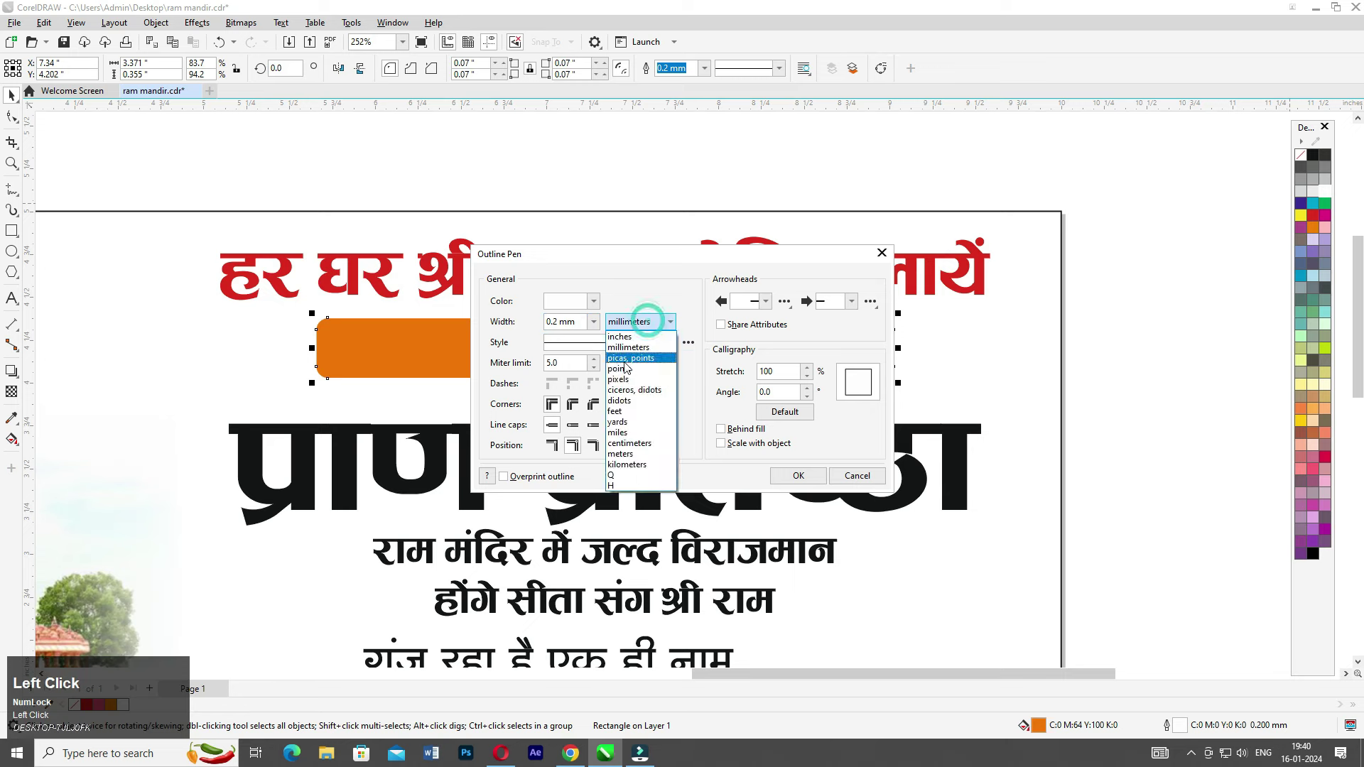
click(622, 371)
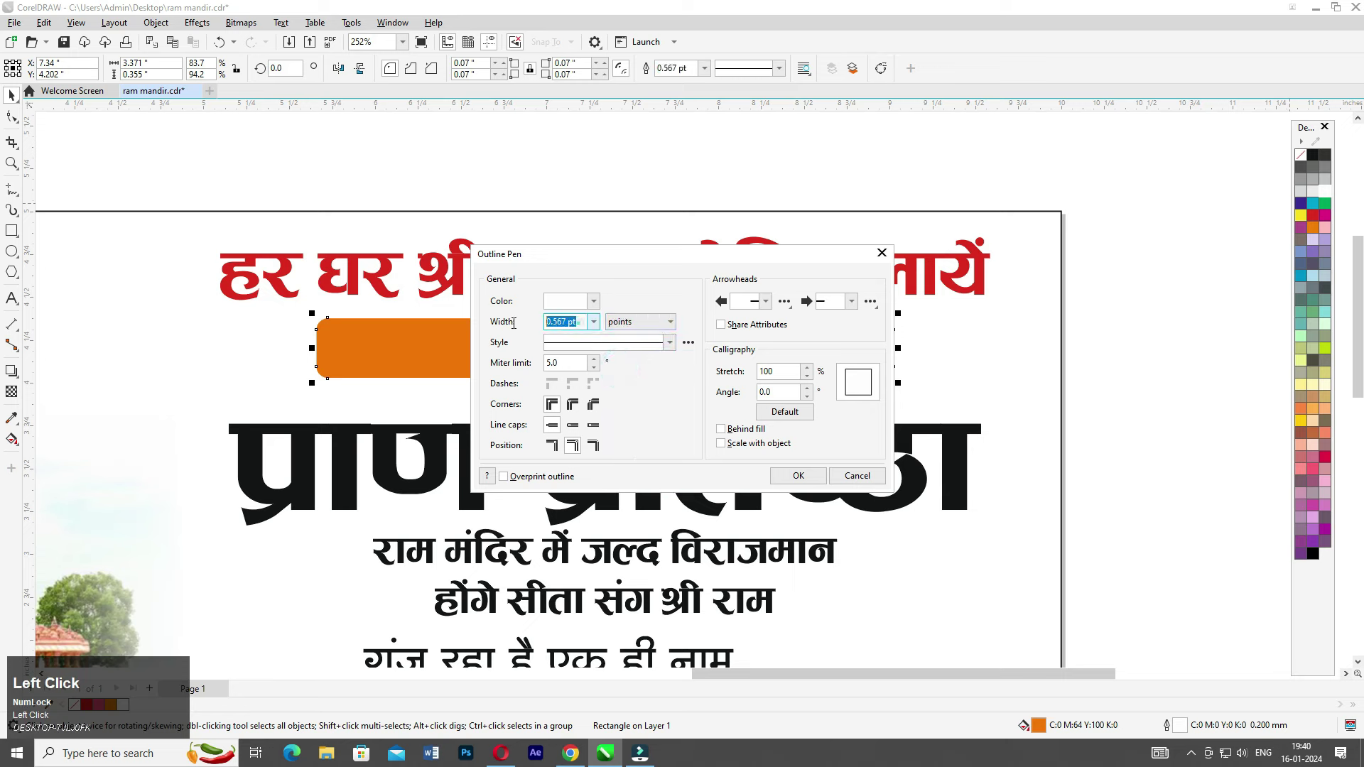
click(798, 476)
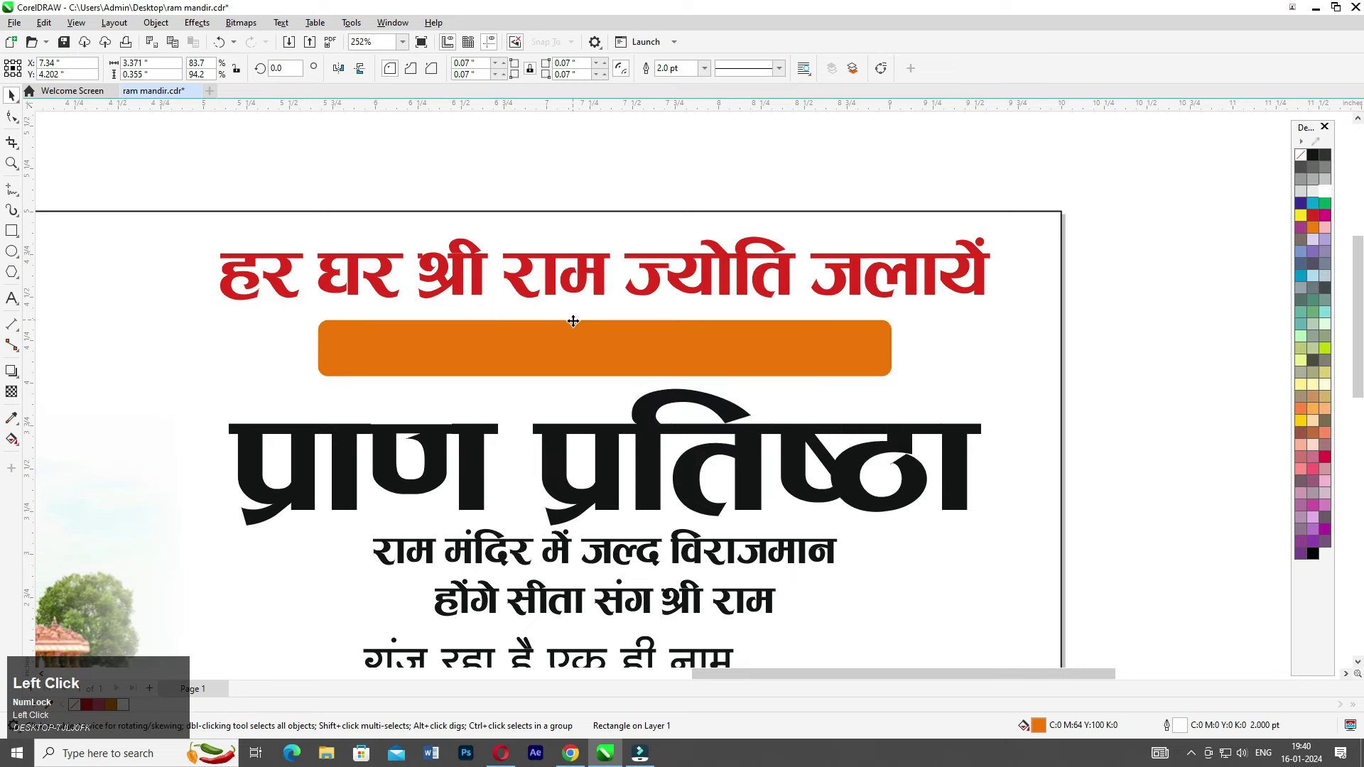
- Nudge the large heading "प्राण प्रतिष्ठा" slightly up to Y 3.589 inches and fill it with red, C0 M100 Y100 K0
click(619, 438)
key(Up)
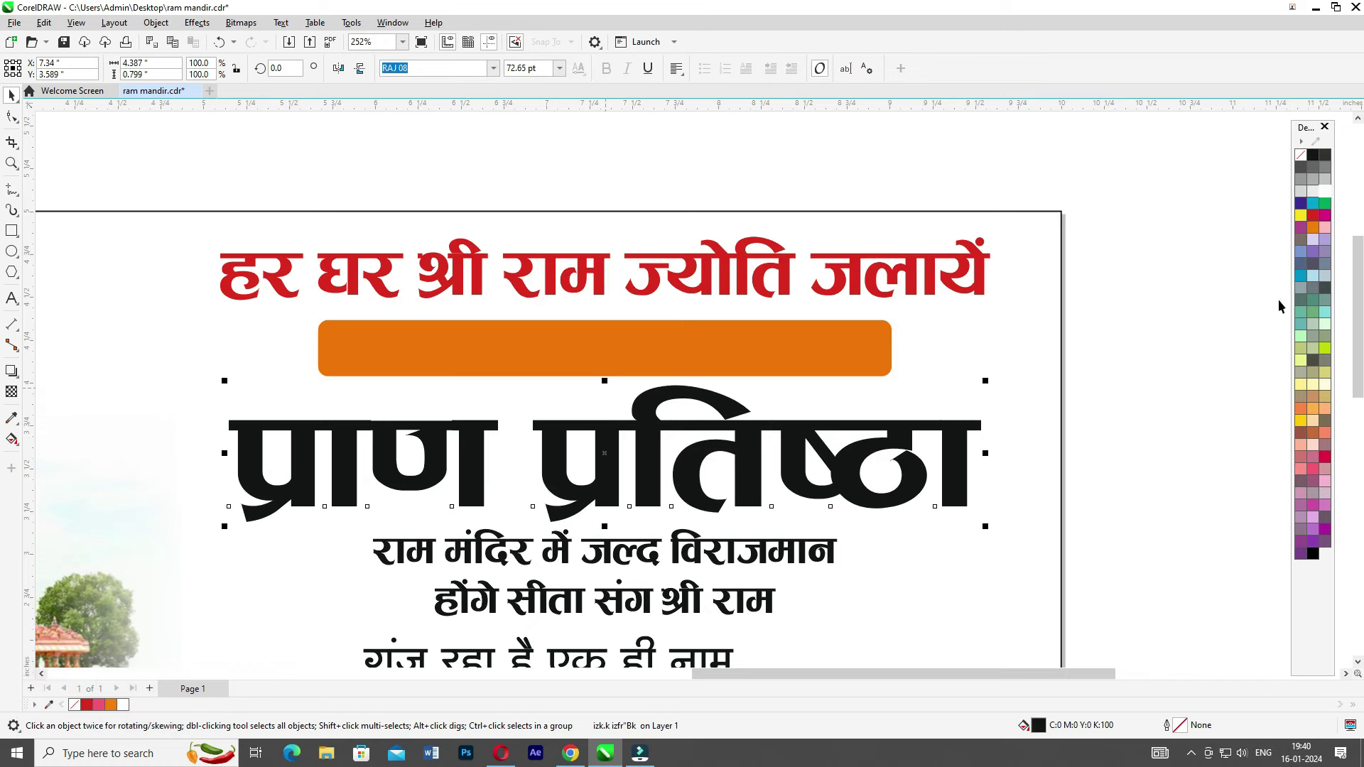
click(1313, 215)
middle_click(835, 373)
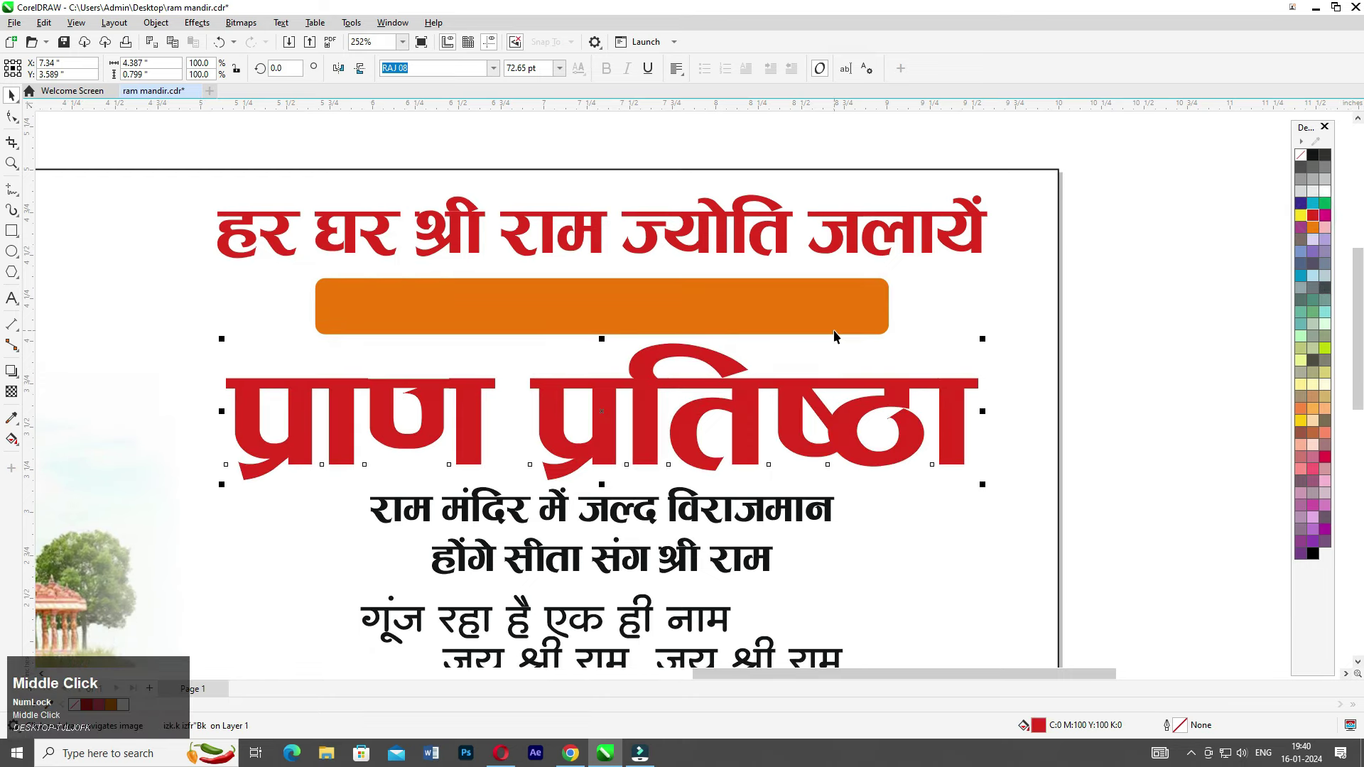
- Add a 3 pt outline with rounded corners behind the fill of the large "प्राण प्रतिष्ठा" heading
key(F12)
text(3)
key(Return)
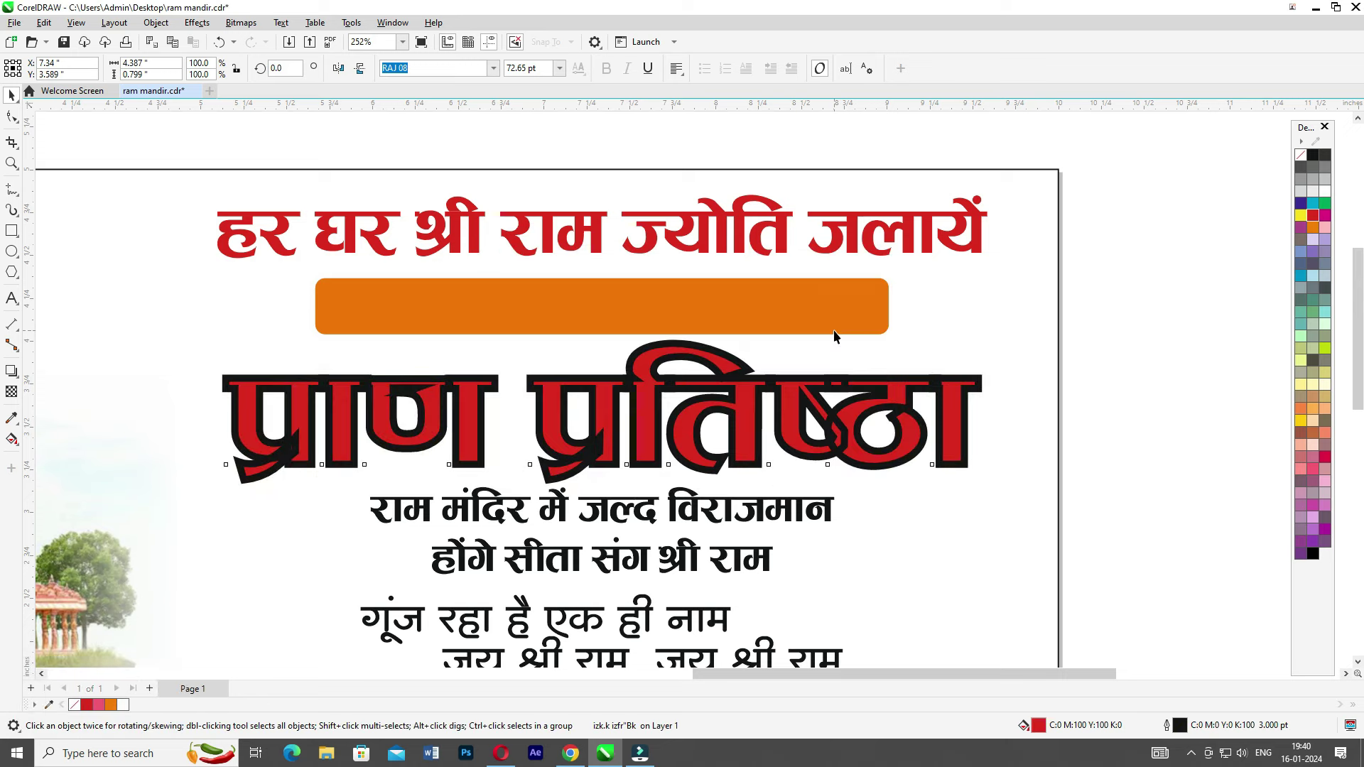
key(F12)
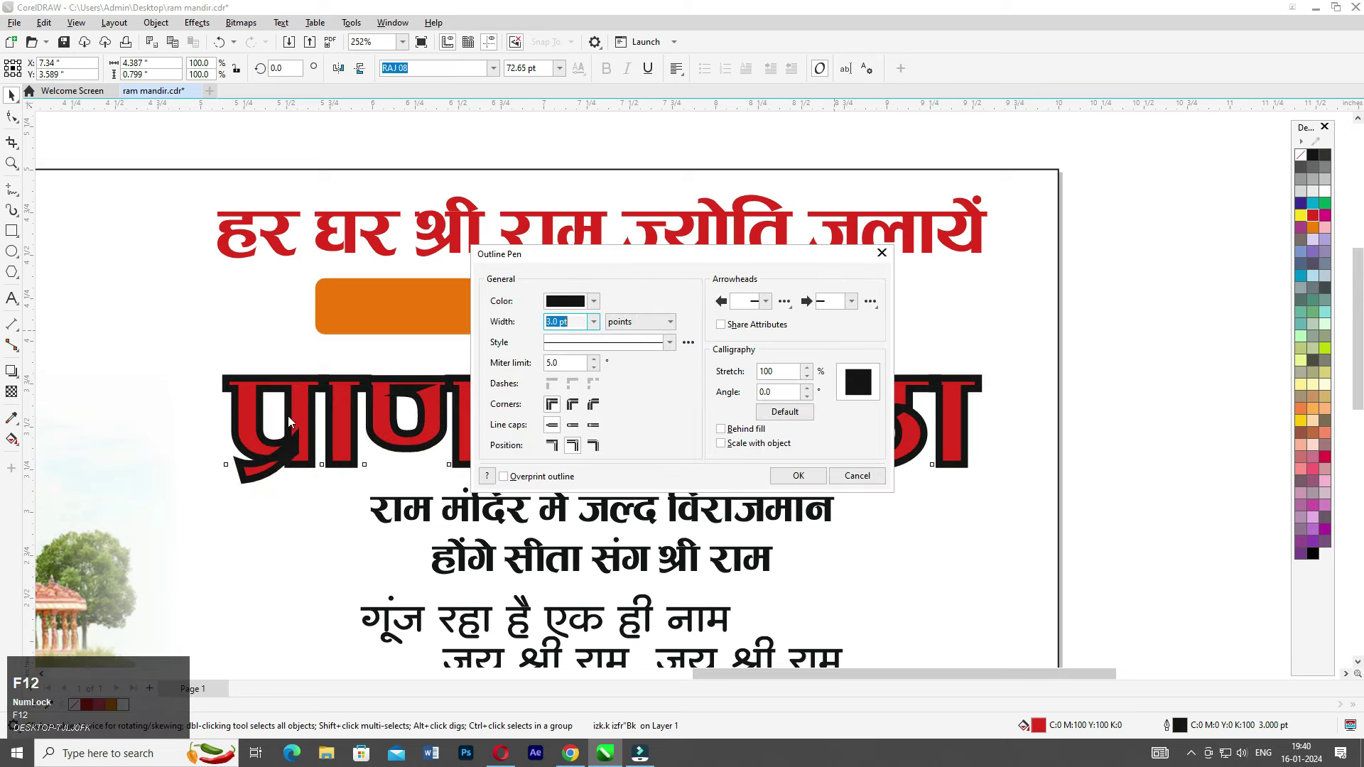
click(575, 407)
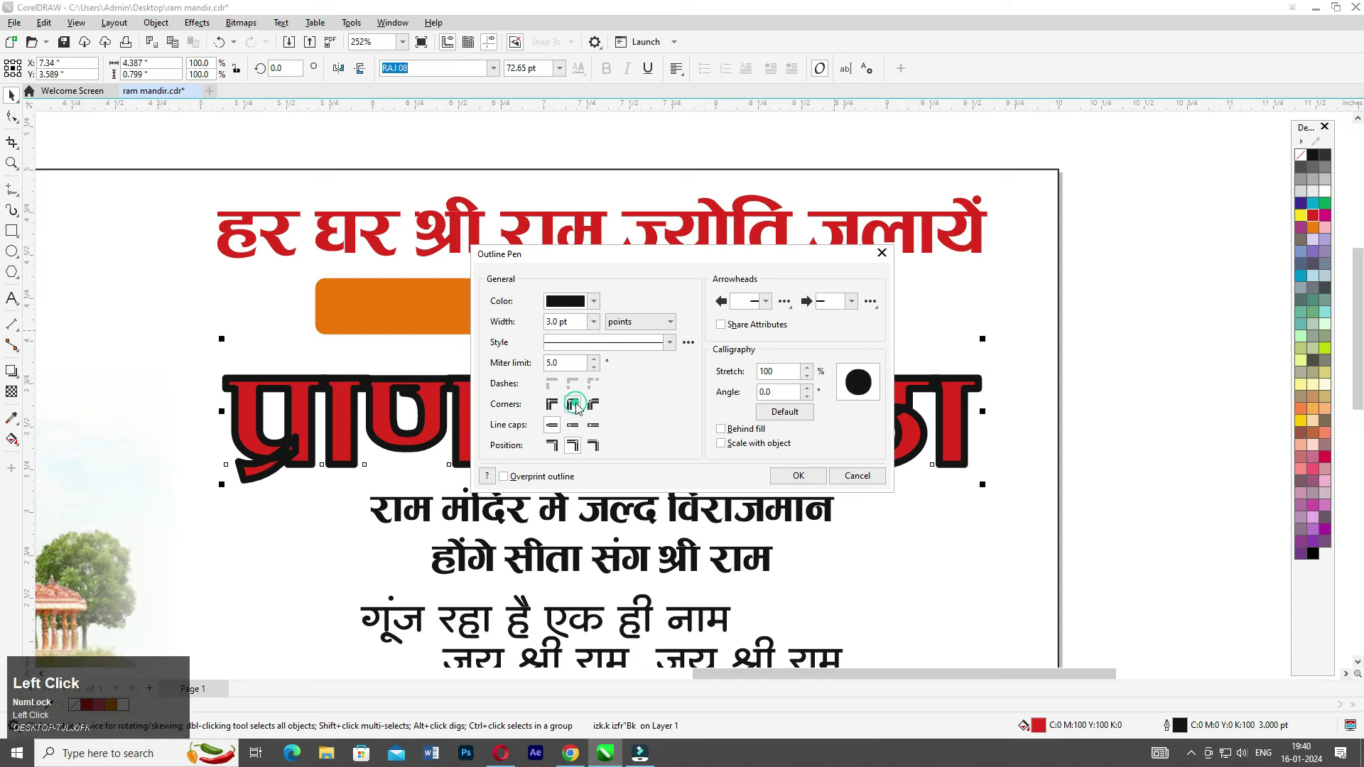
click(721, 430)
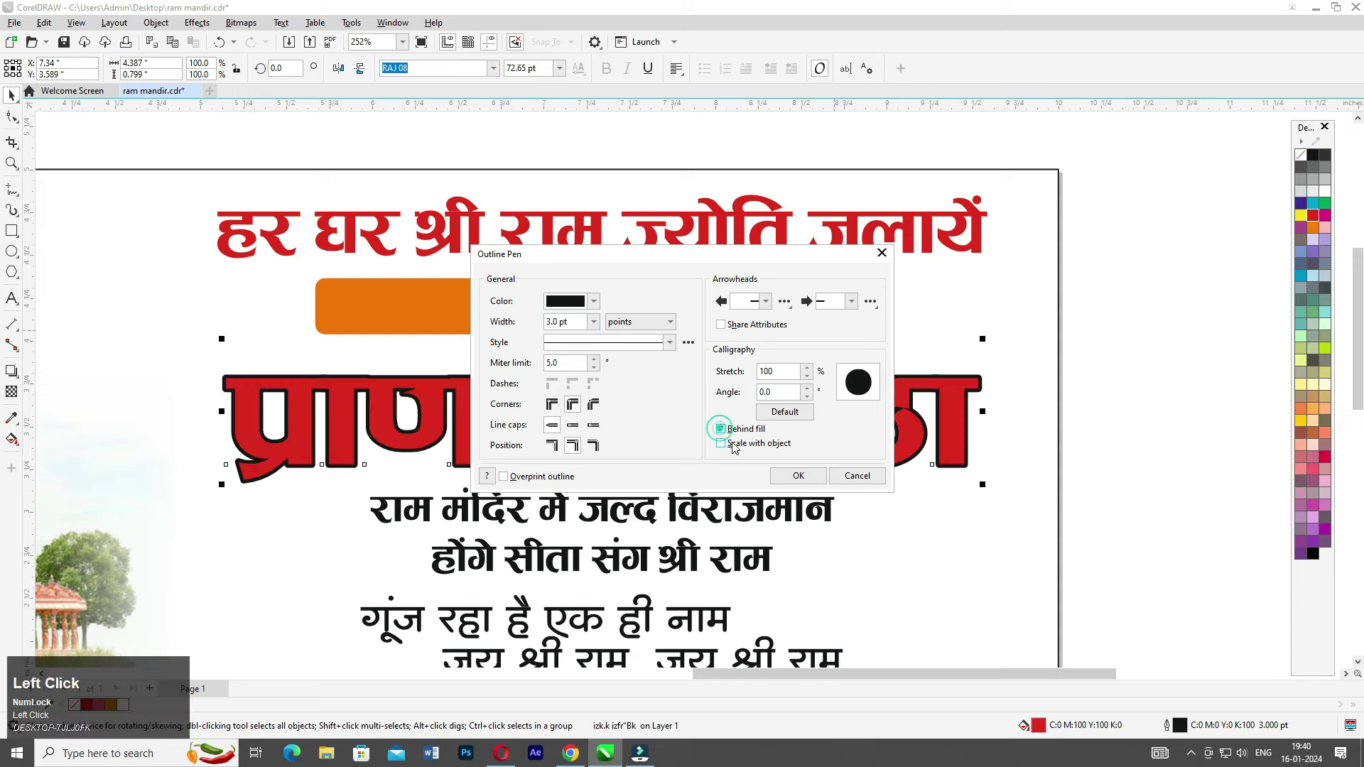
click(787, 477)
- Set the large heading's outline width to 5 pt and its outline colour to white
key(F12)
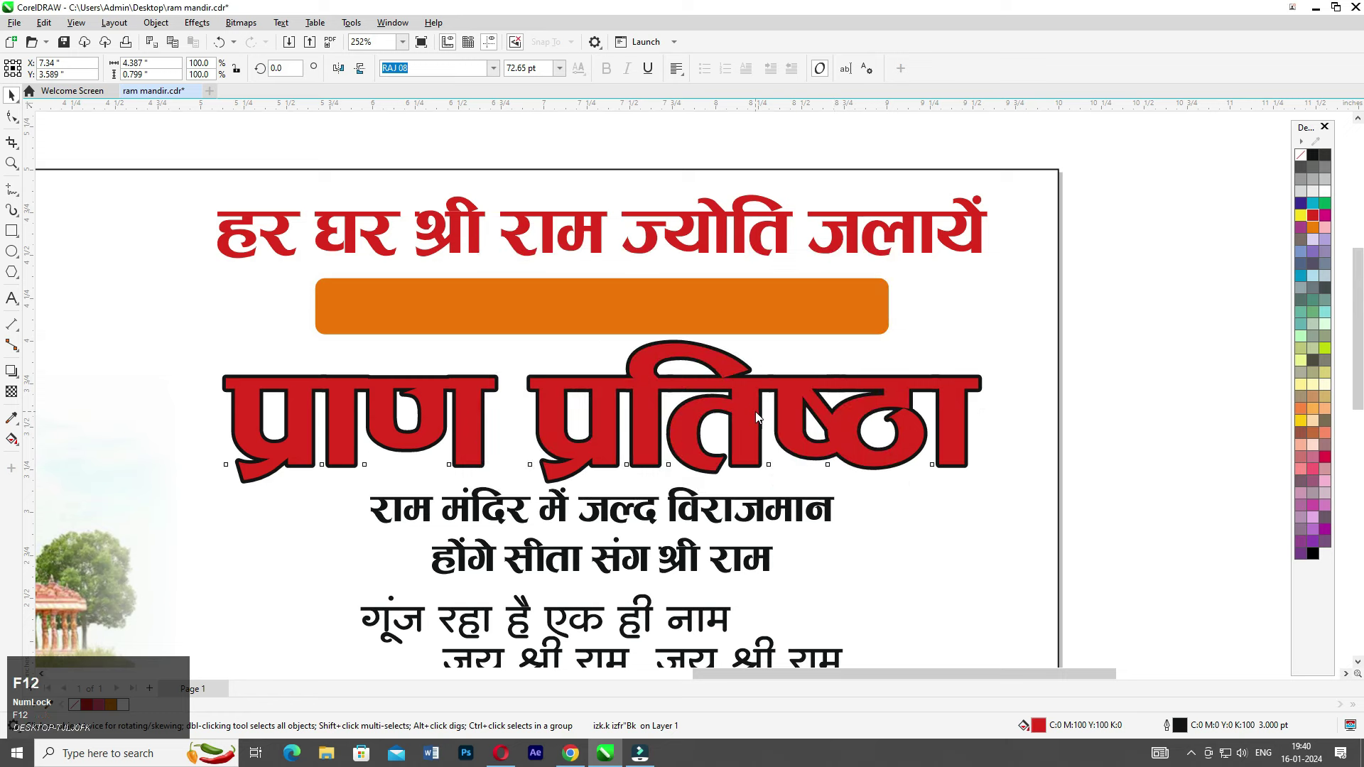
text(5)
key(Return)
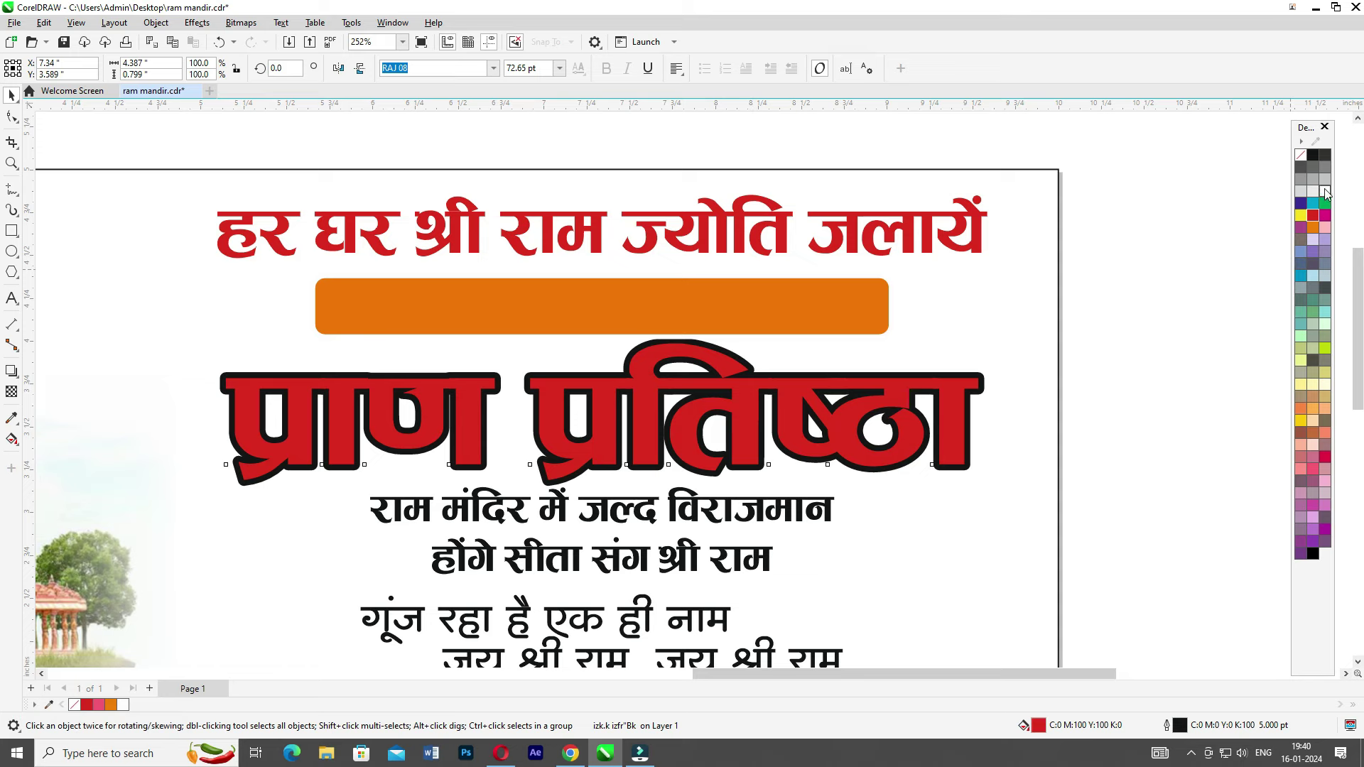
right_click(1325, 191)
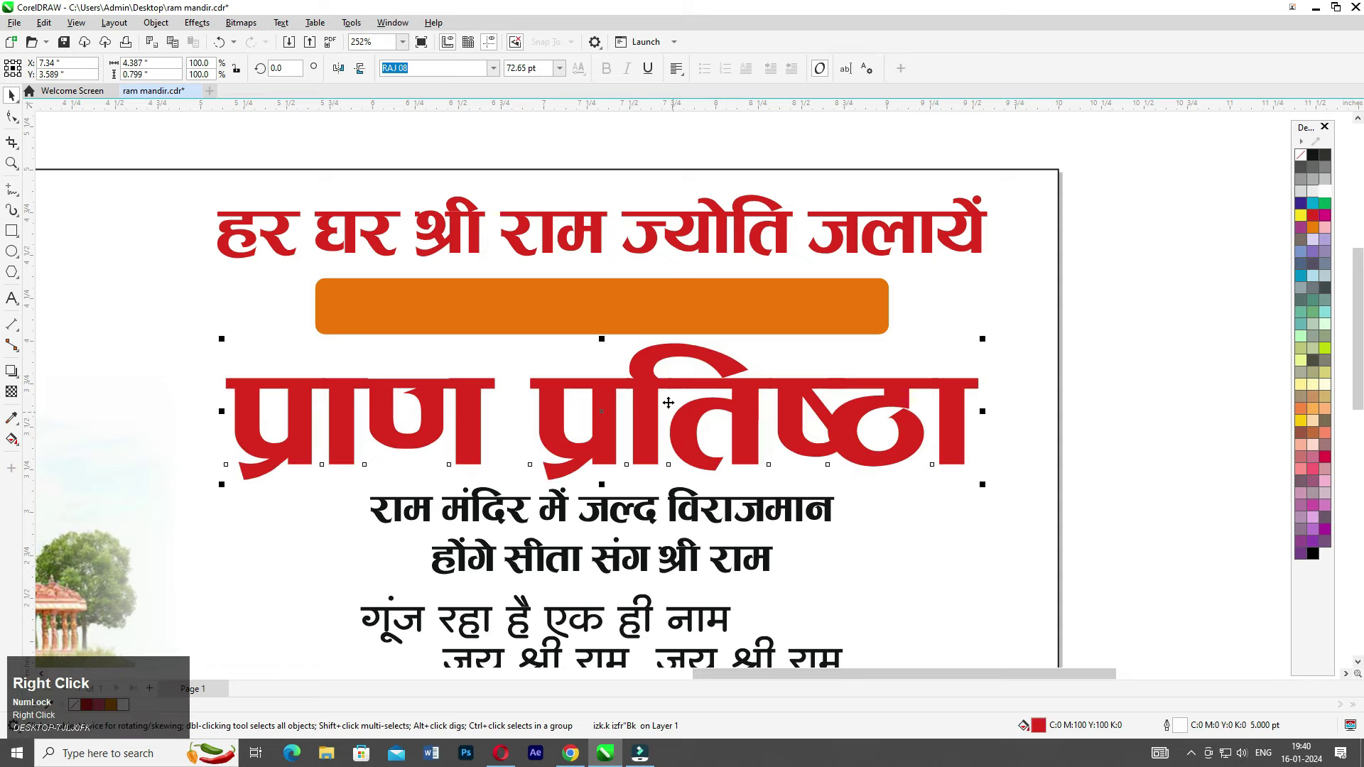
- Nudge the two-line text block below the large heading down to Y 2.865 inches
drag(704, 462, 697, 332)
drag(1223, 316, 336, 469)
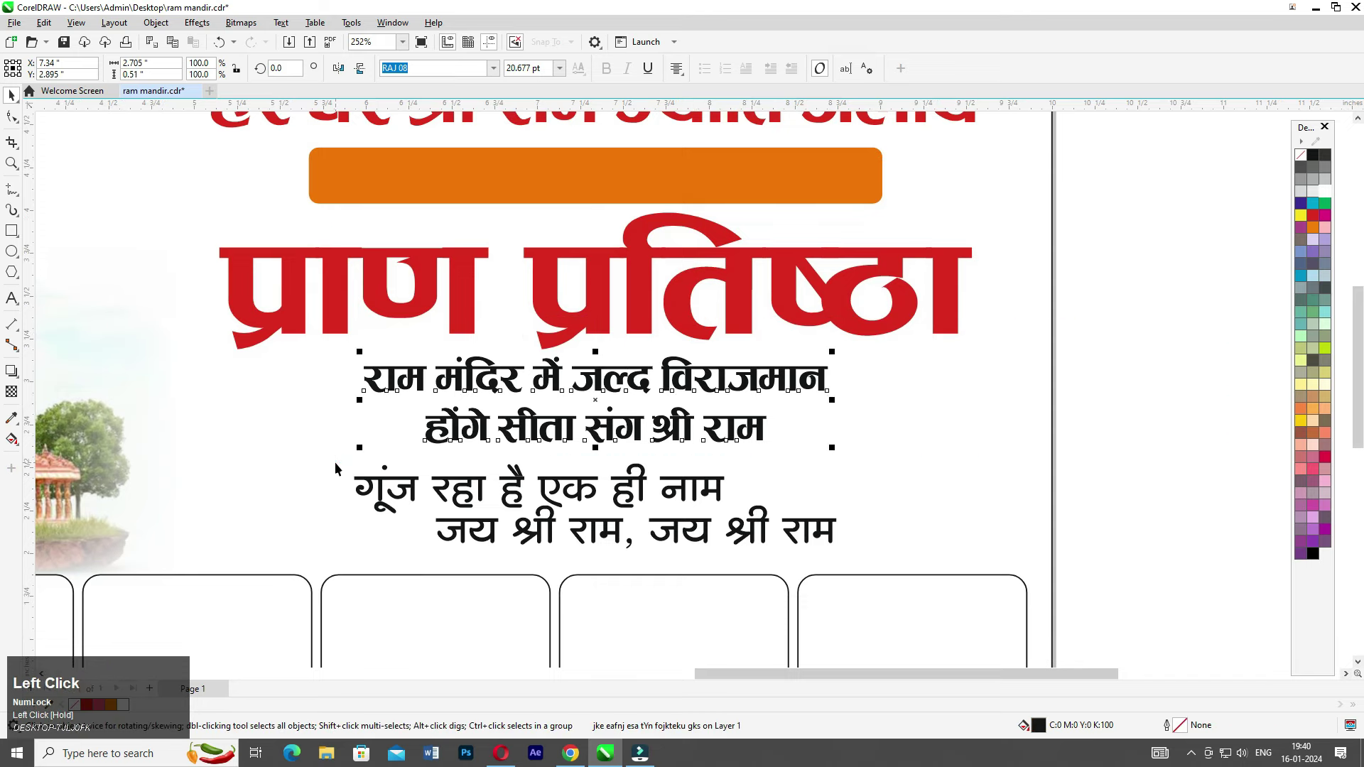
key(Down)
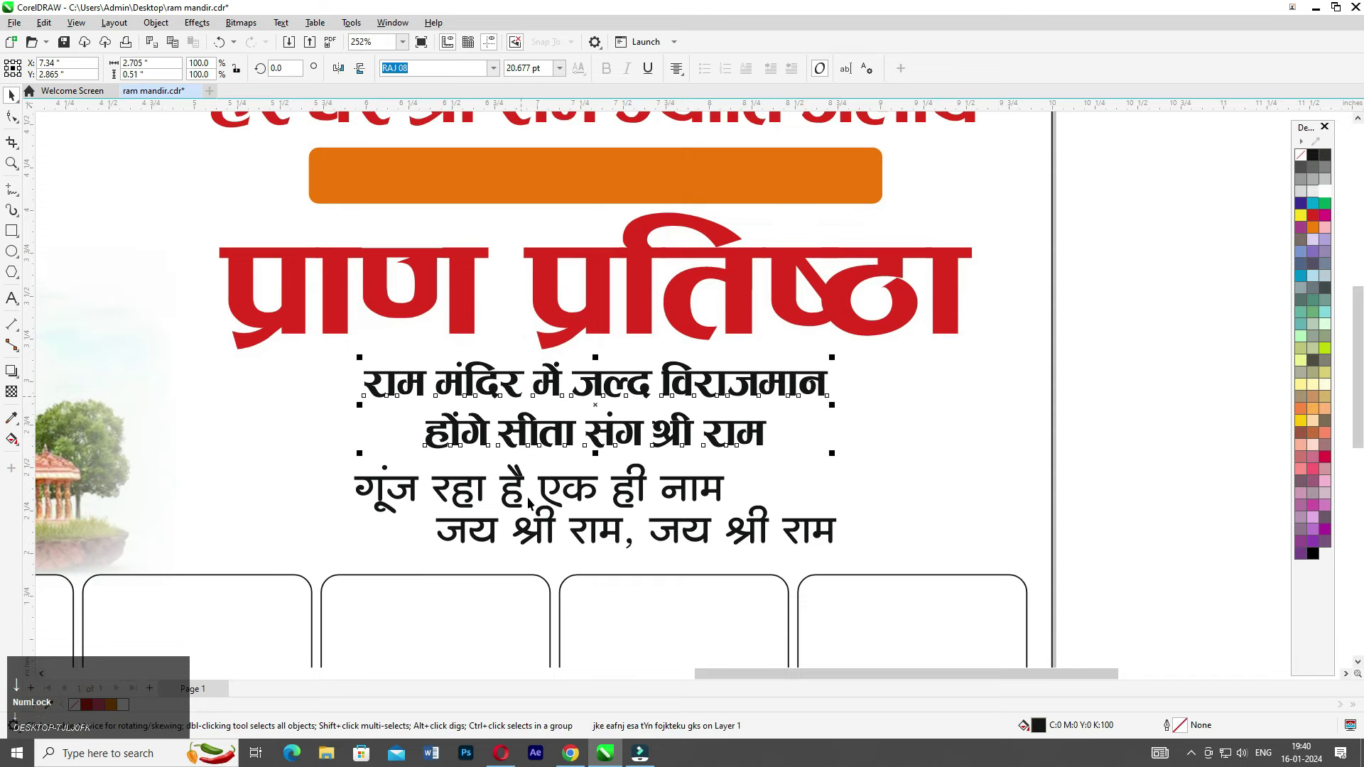
middle_click(529, 502)
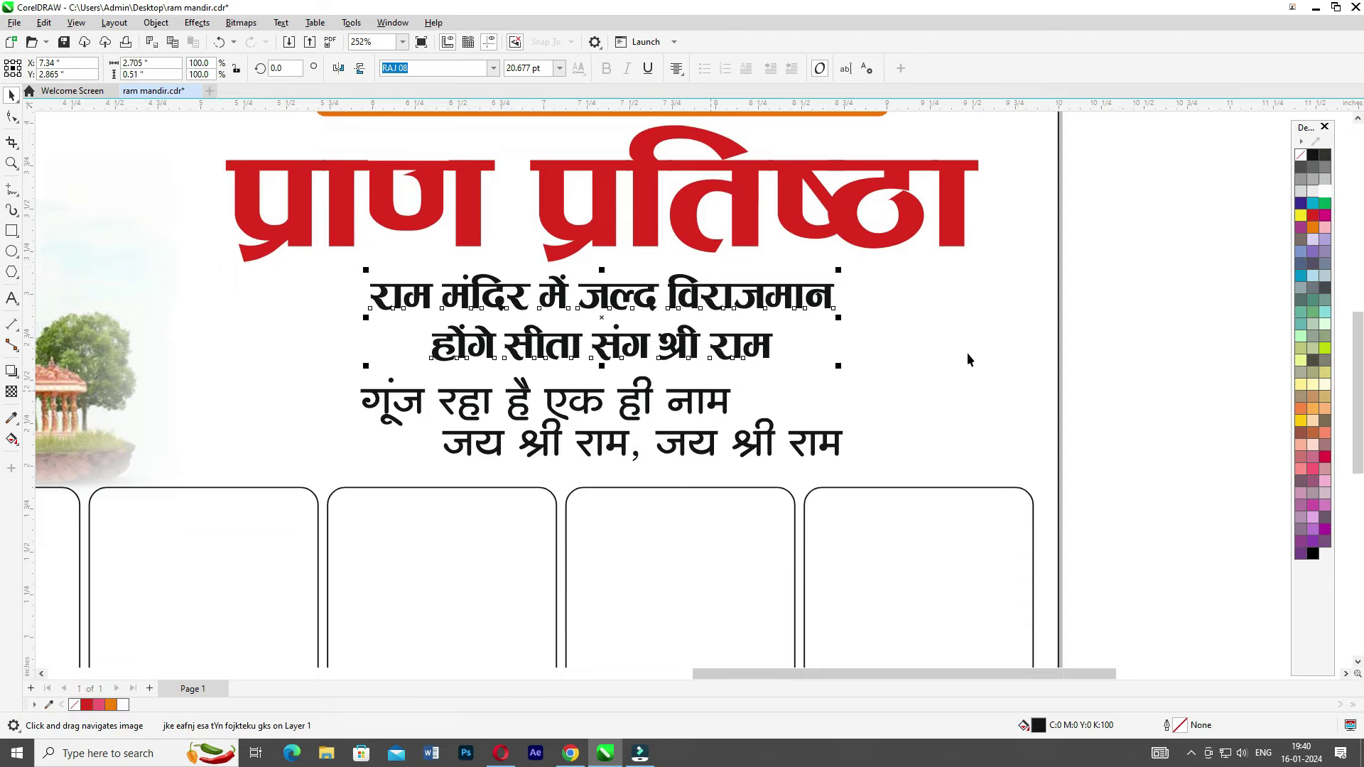
- Switch to Google Chrome and bring up its empty new tab
scroll(856, 362, up, 2)
key(alt+Tab)
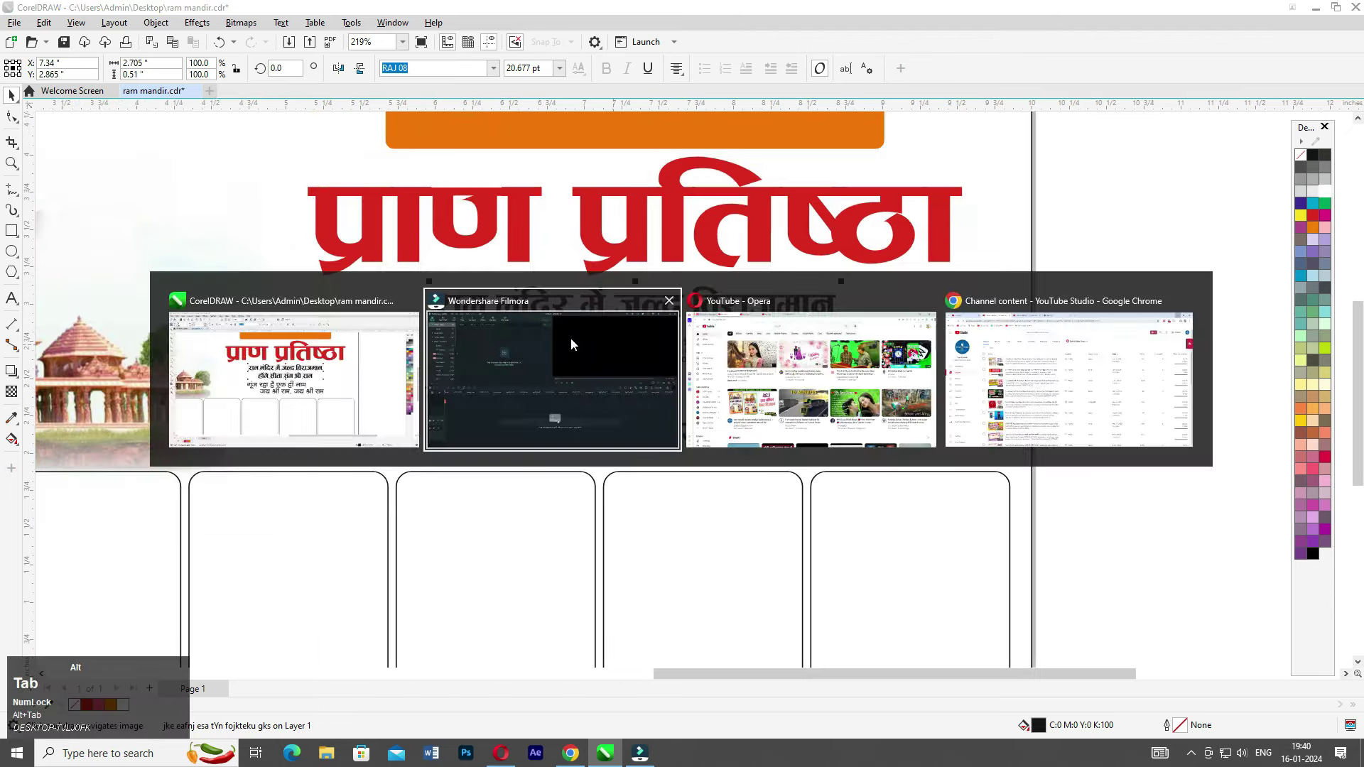
key(alt+Tab)
key(Tab)
key(Tab)
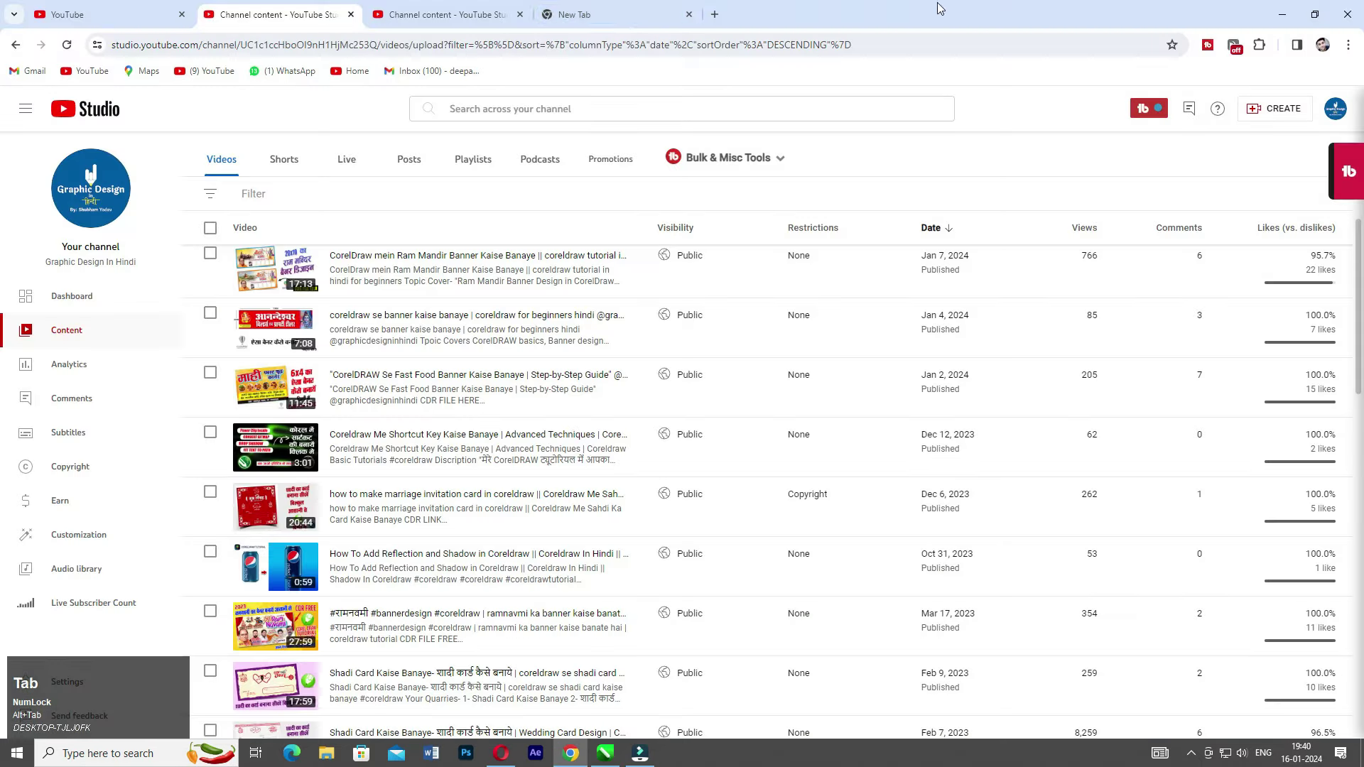
click(638, 10)
- Search Google for "bhagwa flag png" and show the image results
click(542, 45)
text(b)
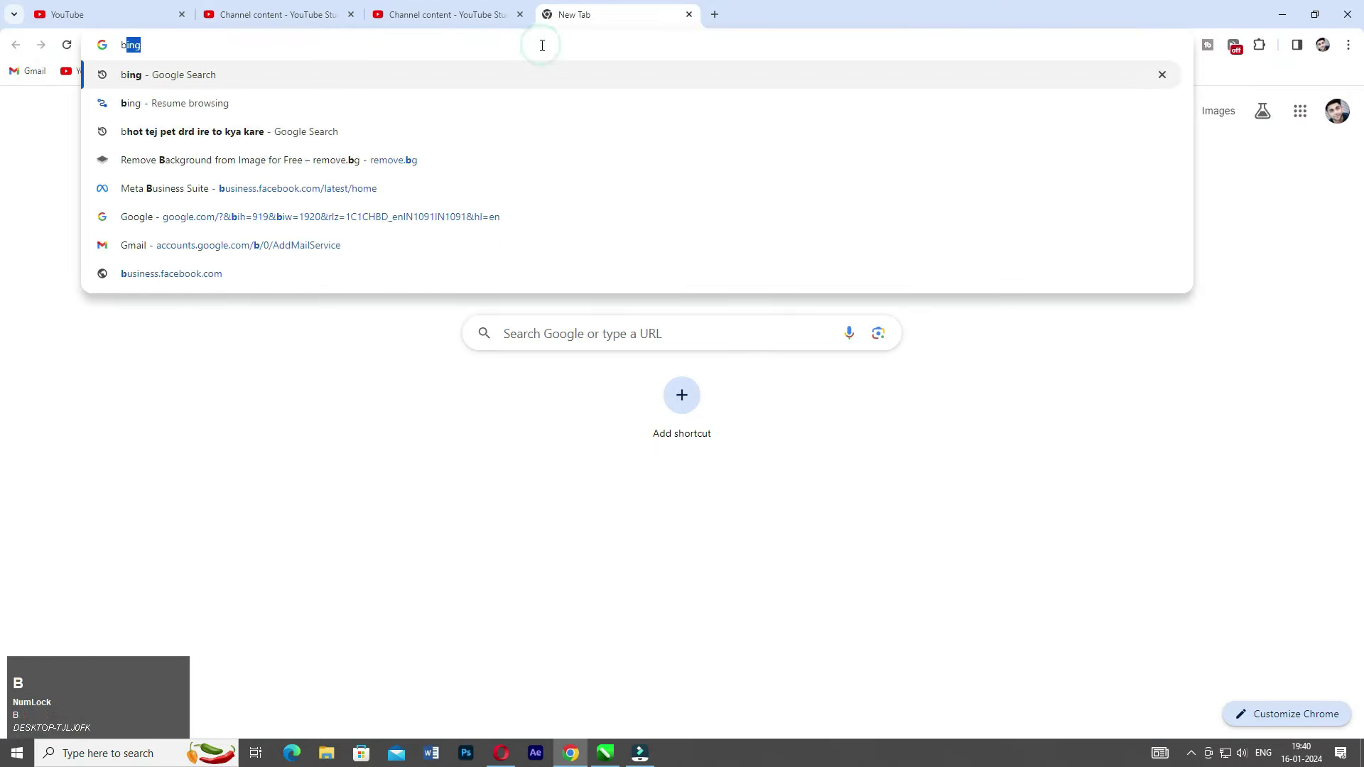
text(hafg)
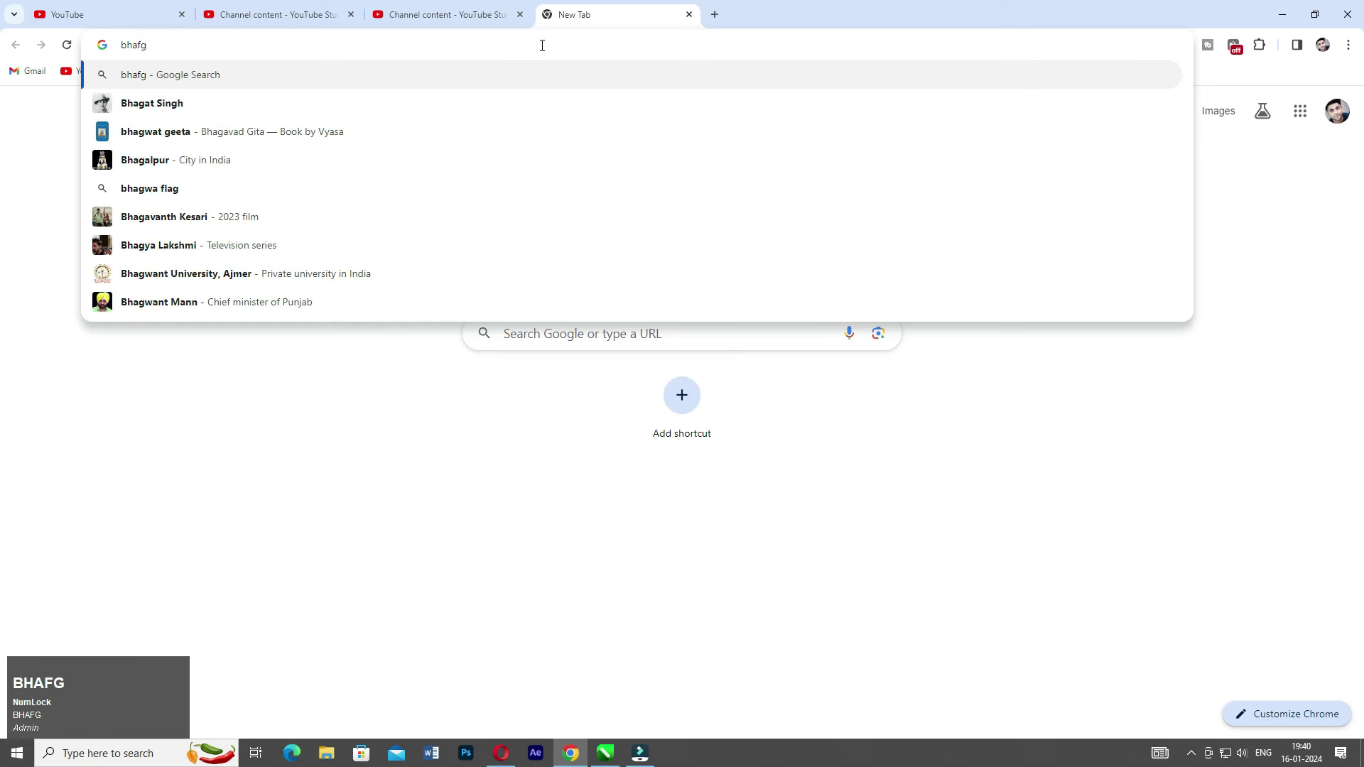
key(BackSpace)
key(BackSpace)
text(gwa )
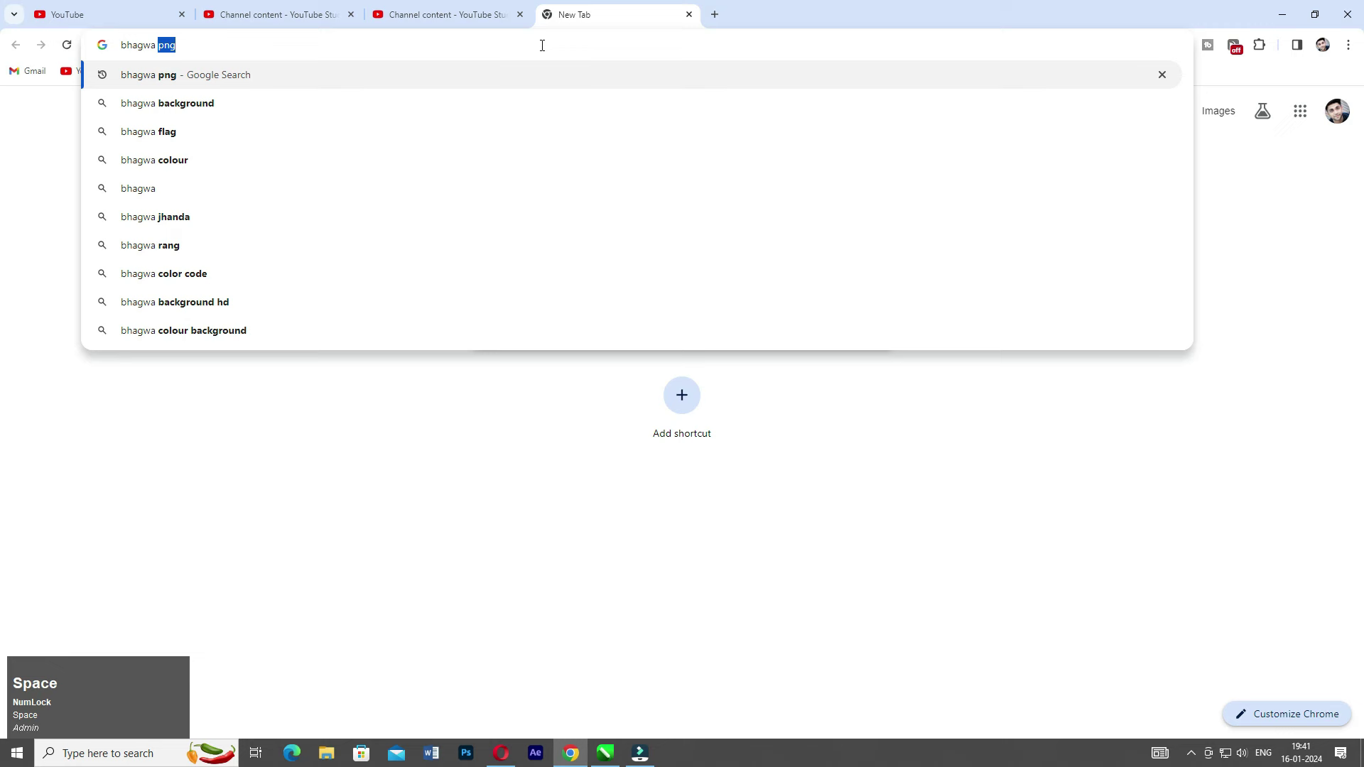
text(flag png\)
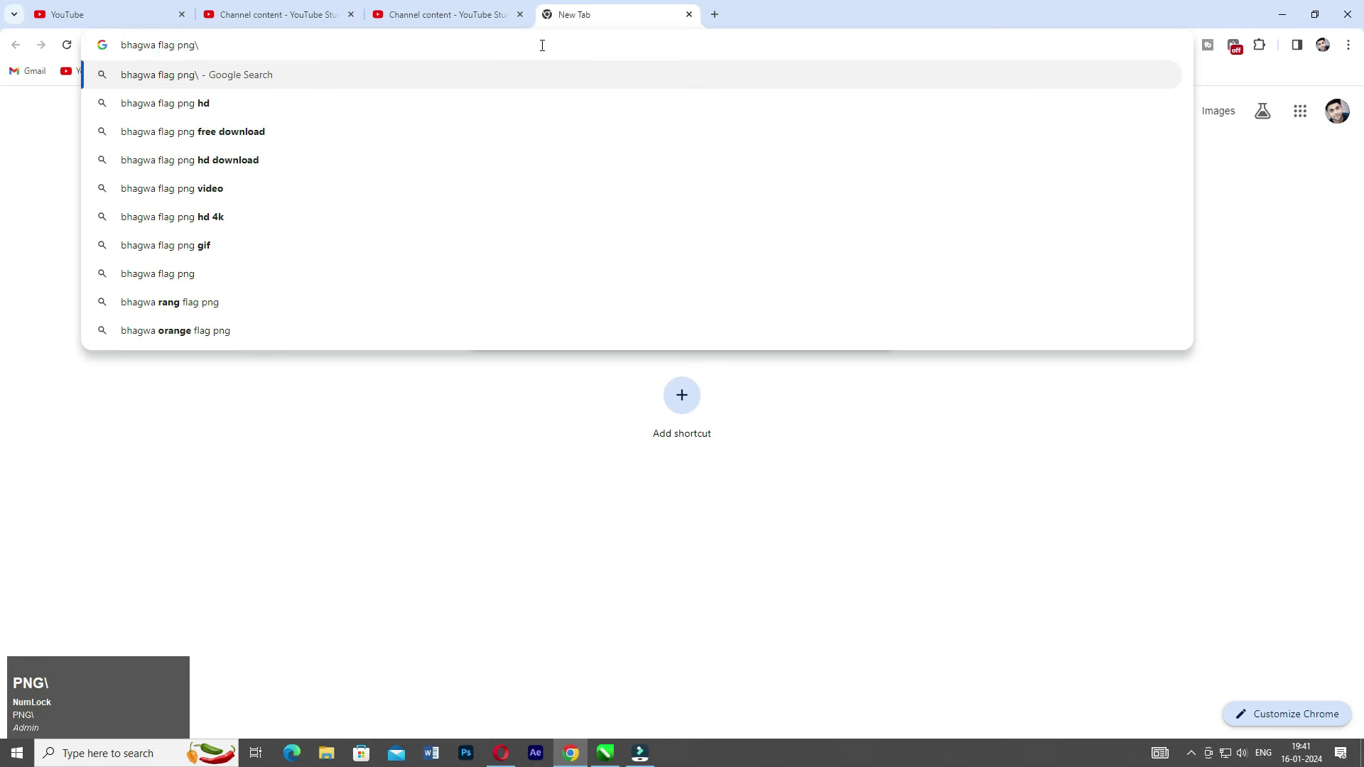
key(BackSpace)
key(Return)
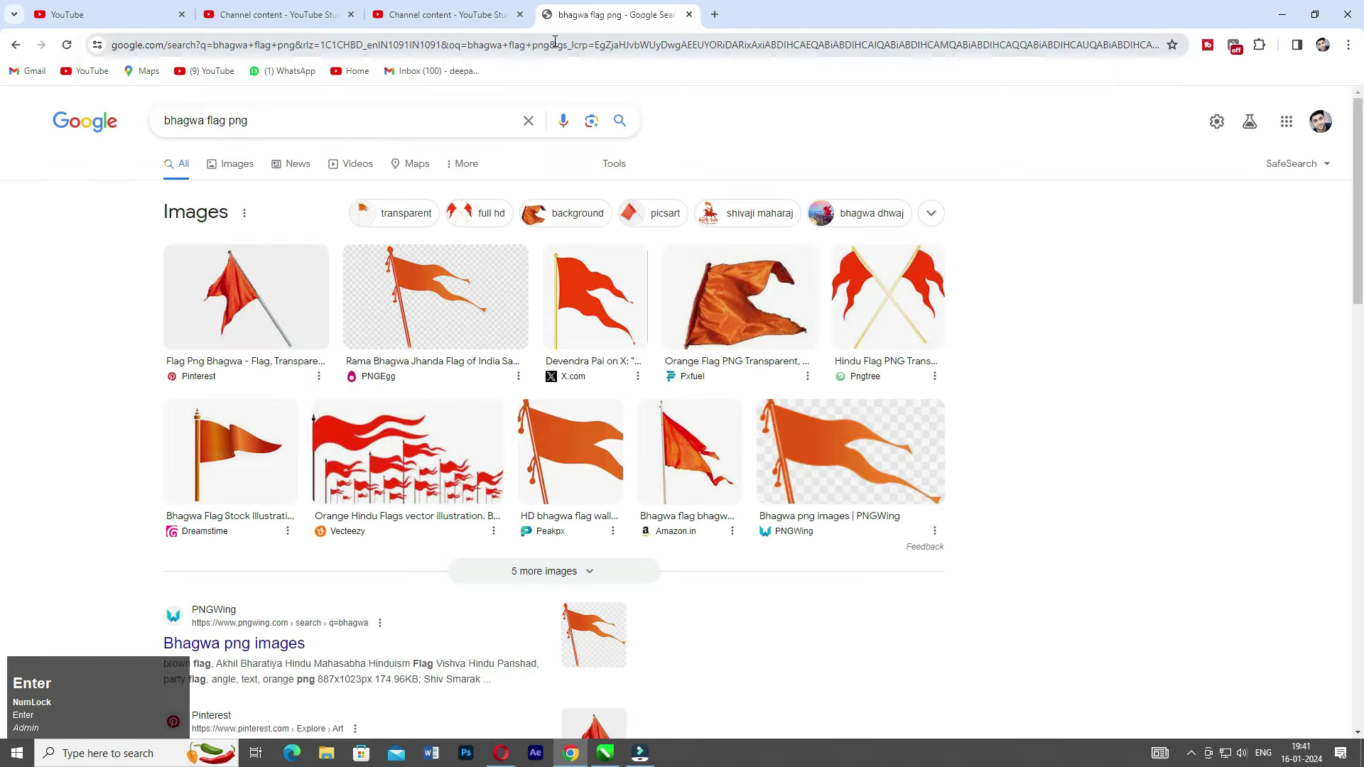
click(233, 164)
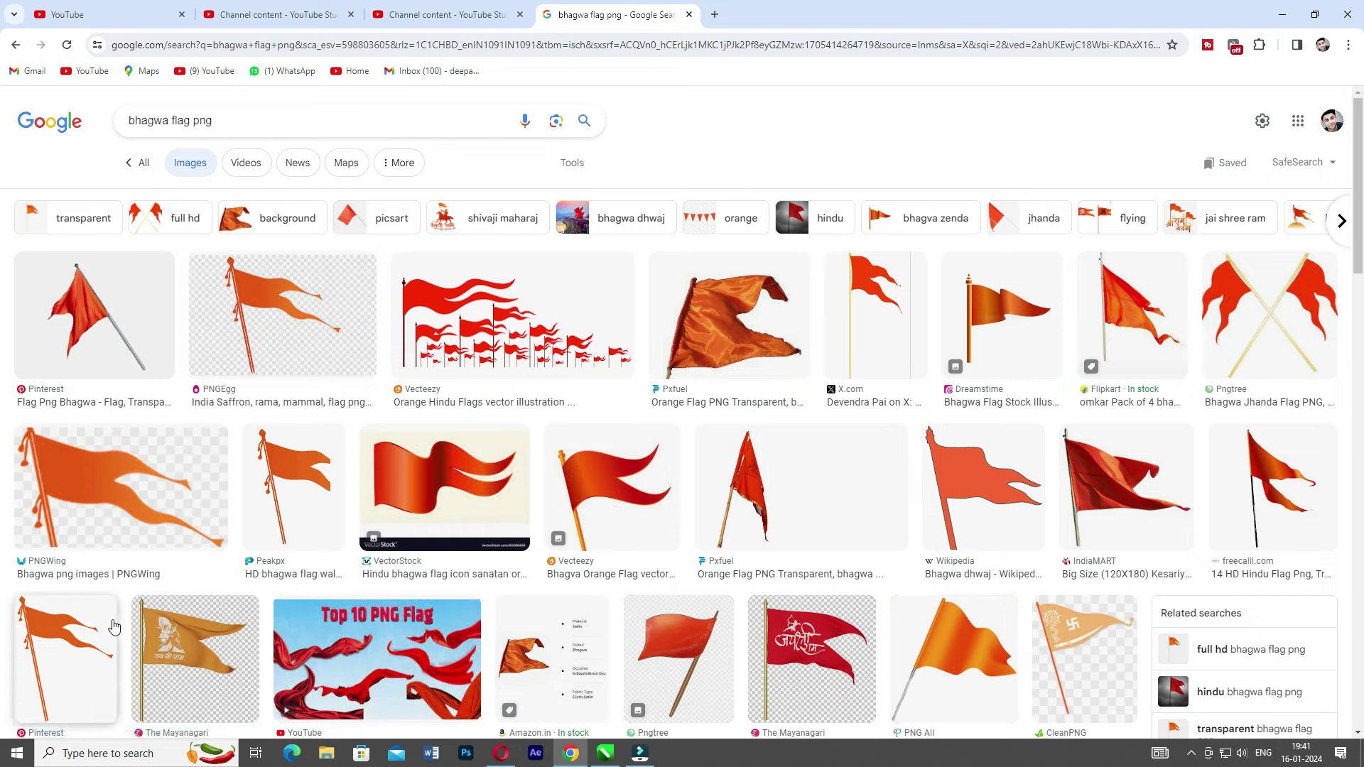
- Open the Pinterest result with the orange flag on a slanted pole and save the image to the computer
scroll(84, 563, down, 2)
click(80, 542)
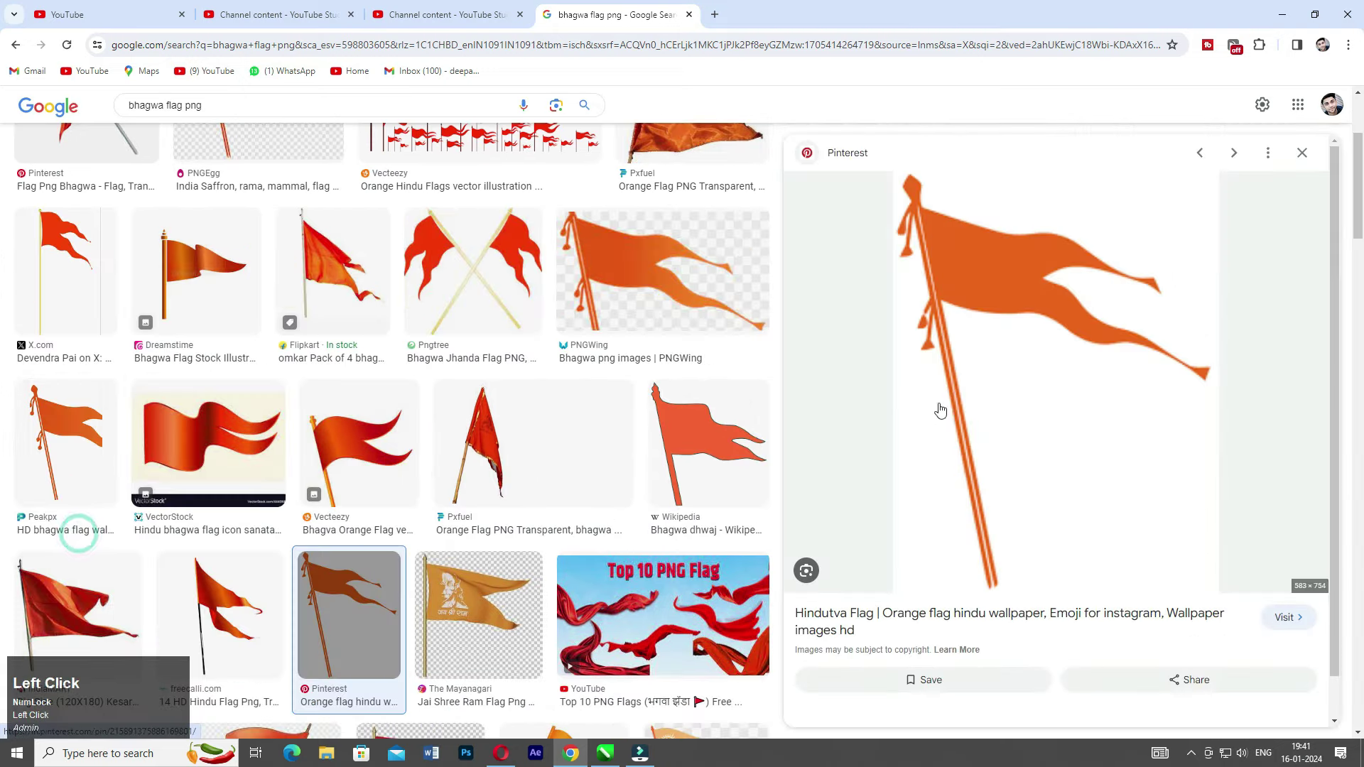
right_click(1009, 361)
click(1108, 545)
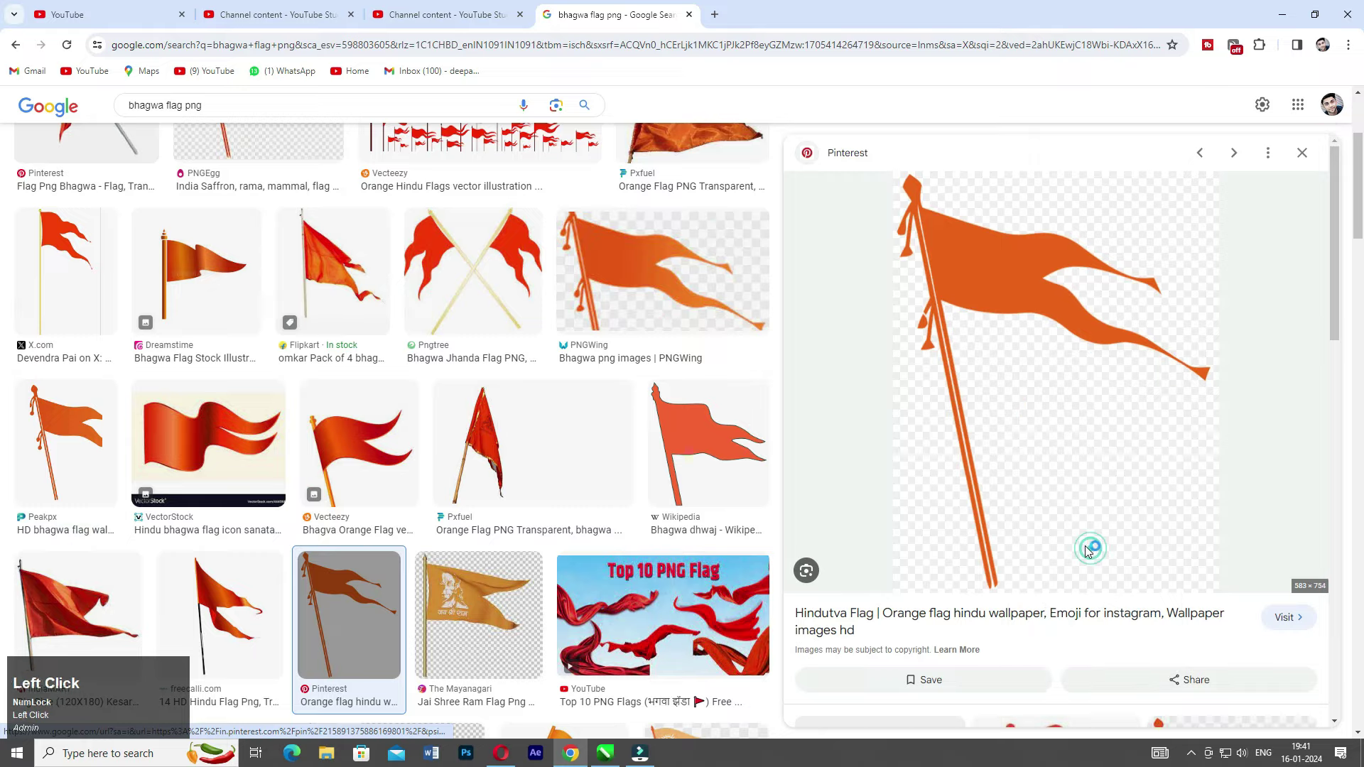
- Switch to CorelDRAW and import the orange flag image from Downloads, placing it at about 1.55 by 2 inches beside the heading
key(alt+Tab)
key(alt+Tab)
key(alt+Tab)
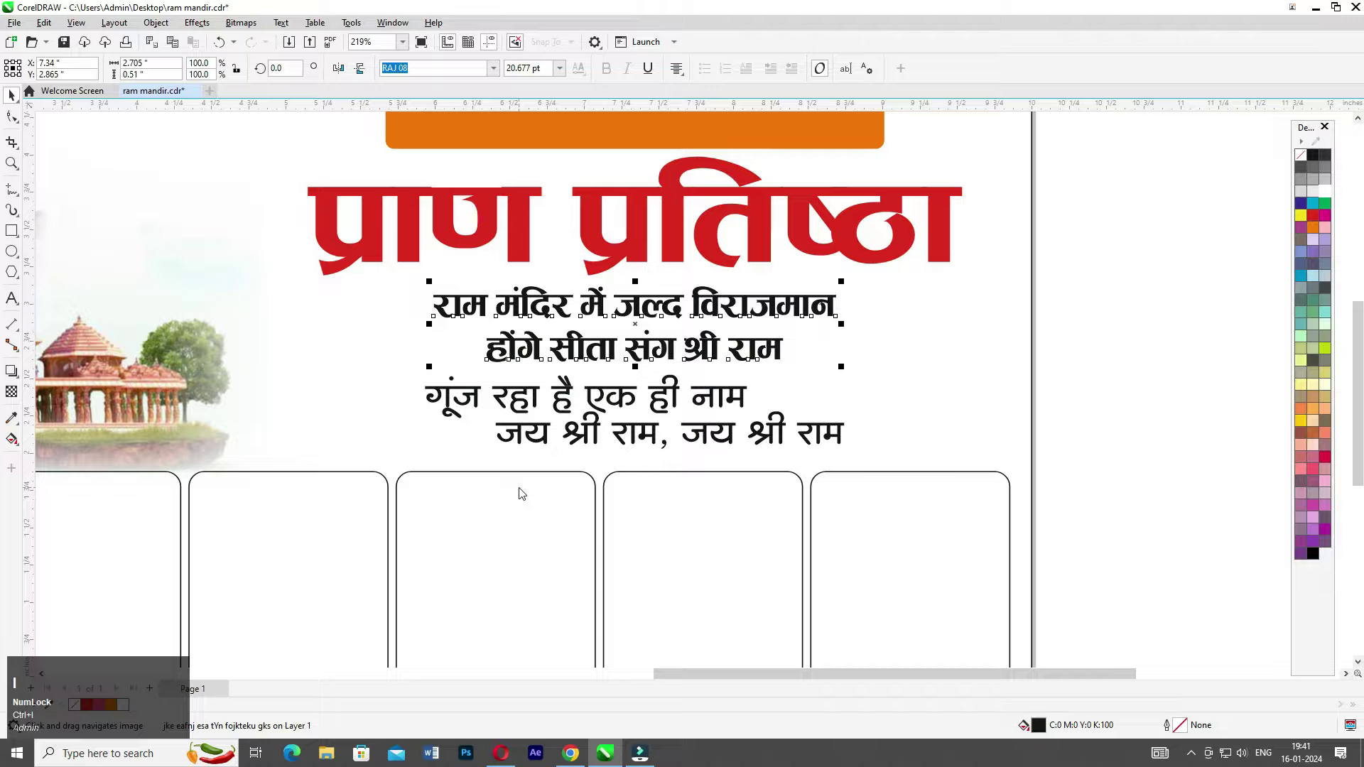
key(ctrl+i)
click(64, 123)
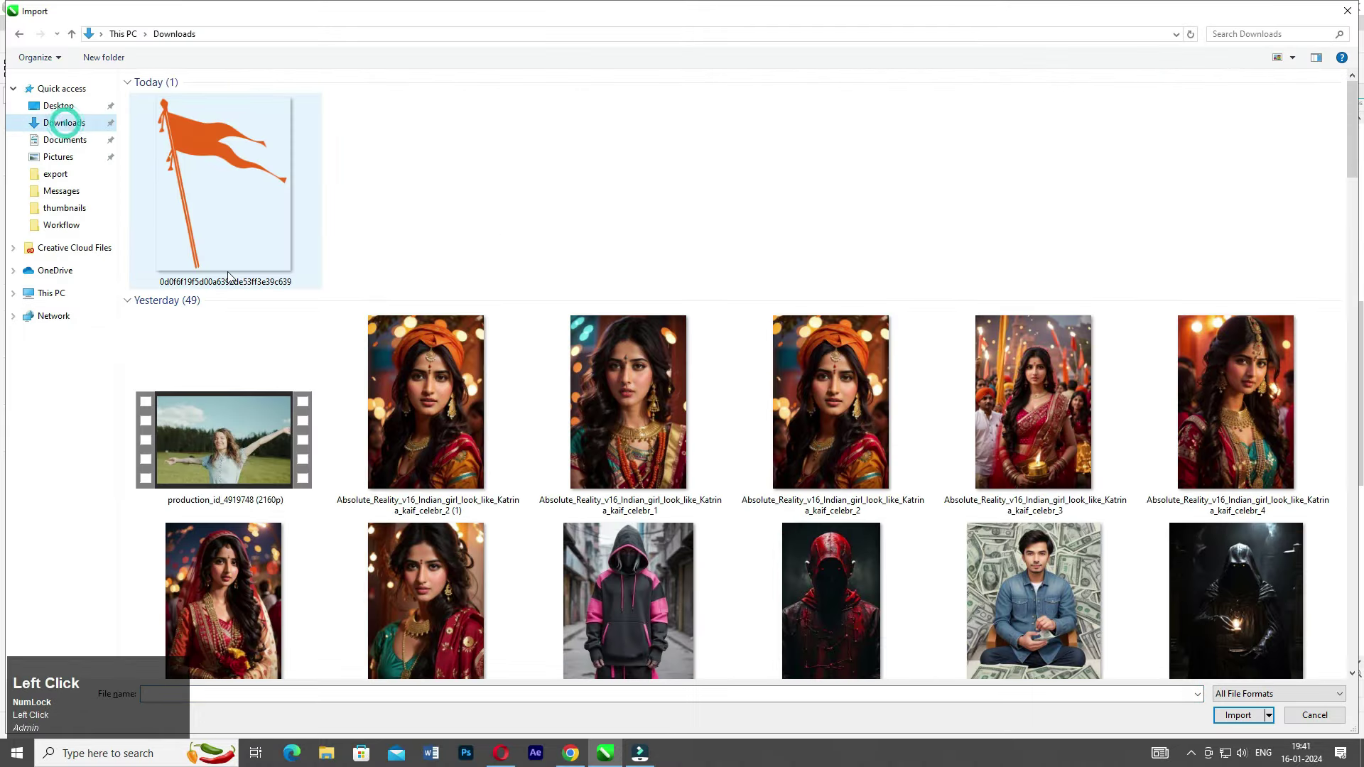
double_click(211, 233)
drag(246, 261, 463, 506)
key(ctrl)
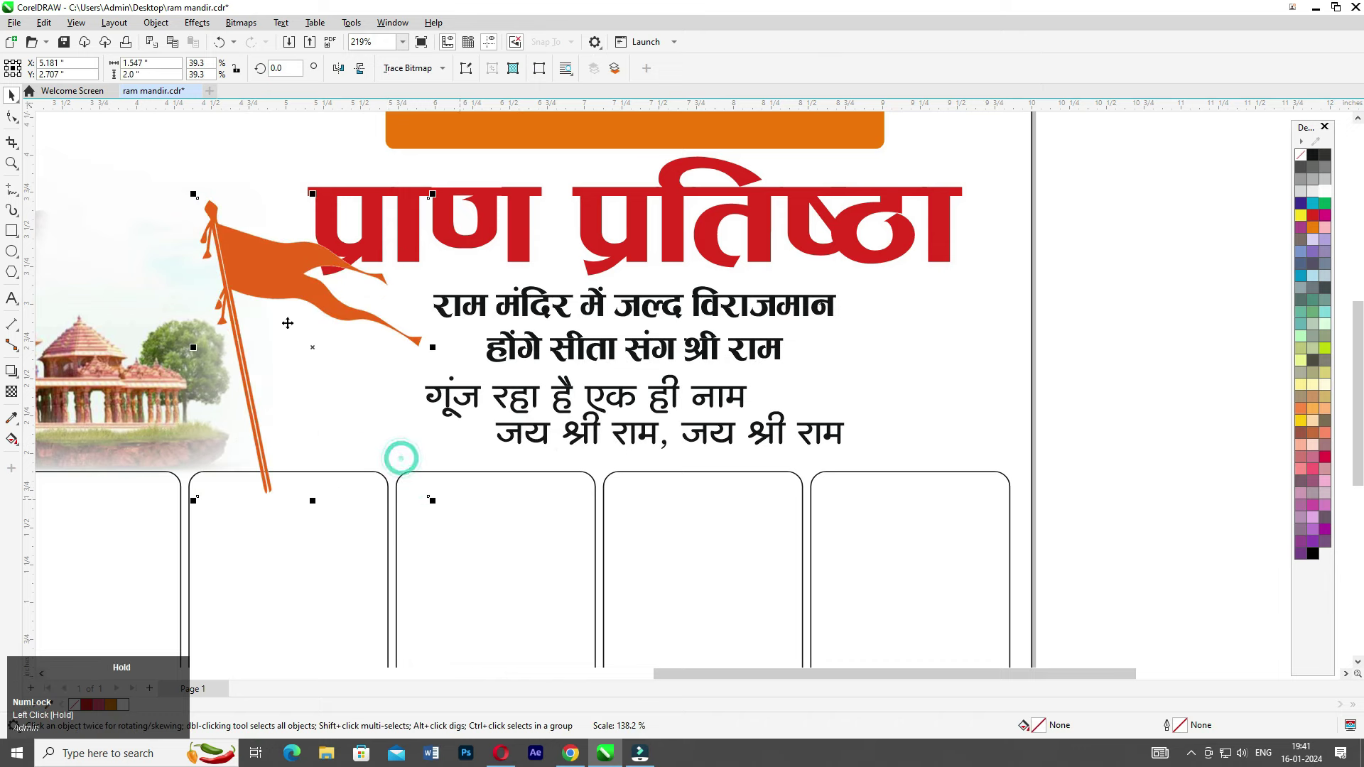
- Rotate the flag about 18.7 degrees and scale it to 30%, placing it just before the two-line text block
click(262, 285)
drag(435, 192, 379, 161)
drag(265, 311, 318, 262)
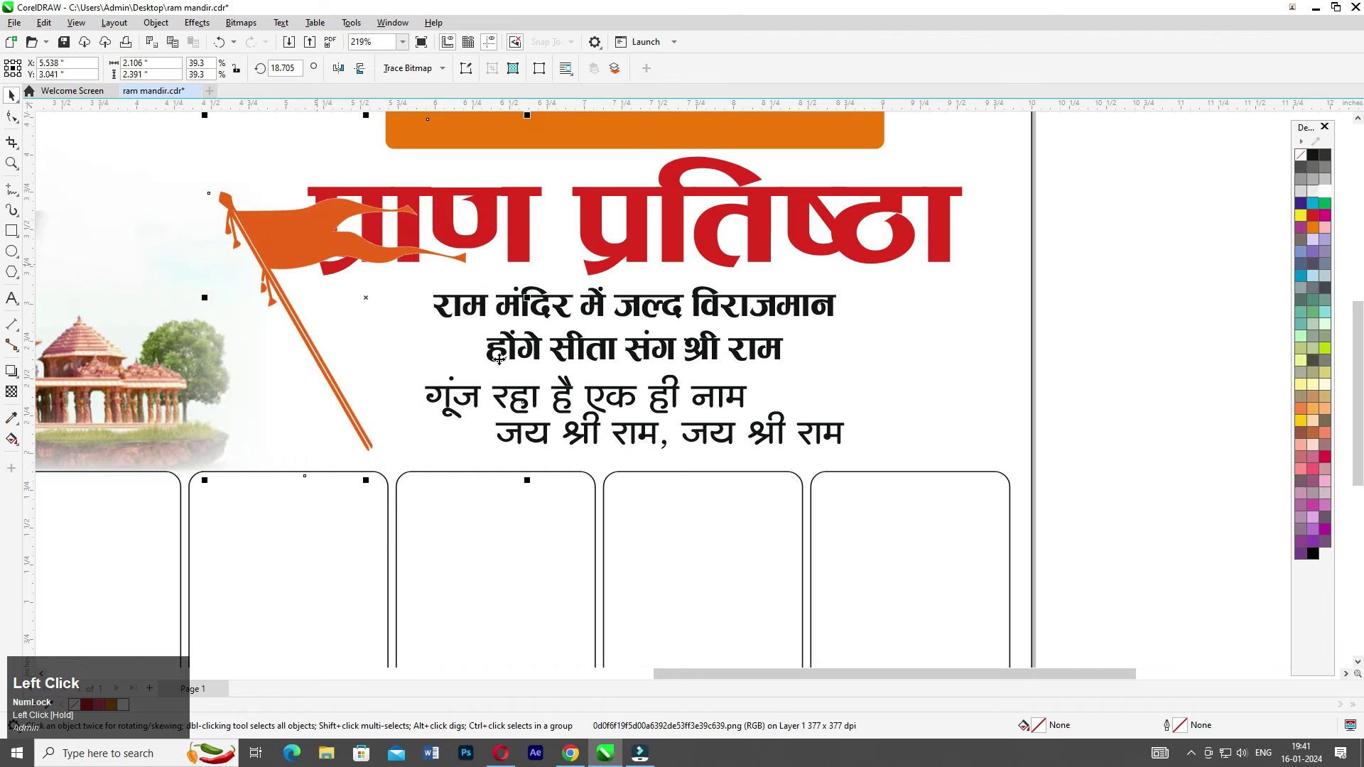
drag(526, 480, 547, 485)
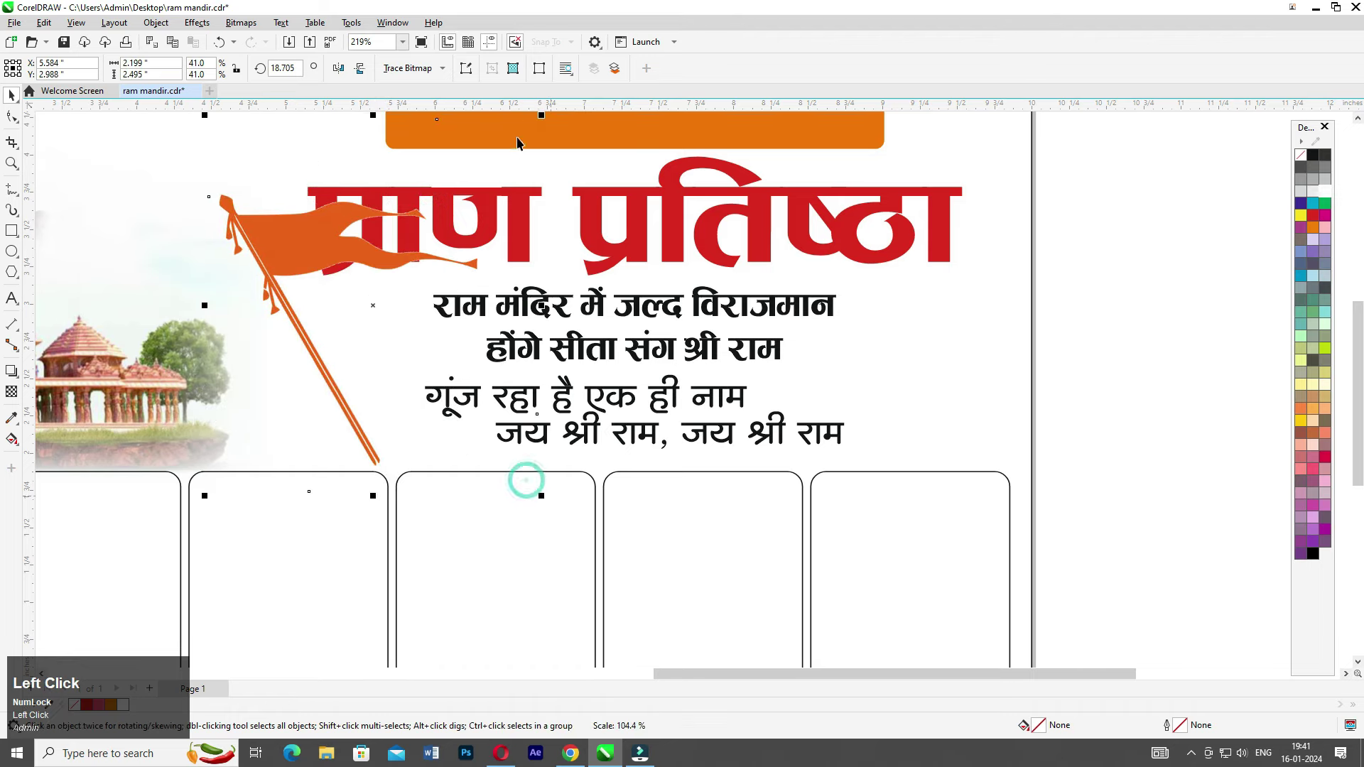
drag(540, 114, 455, 197)
drag(311, 316, 372, 317)
- Copy the flag to the opposite side of the two-line text and mirror the copy horizontally so the flags face each other
drag(757, 305, 862, 303)
ctrl+right_click(861, 303)
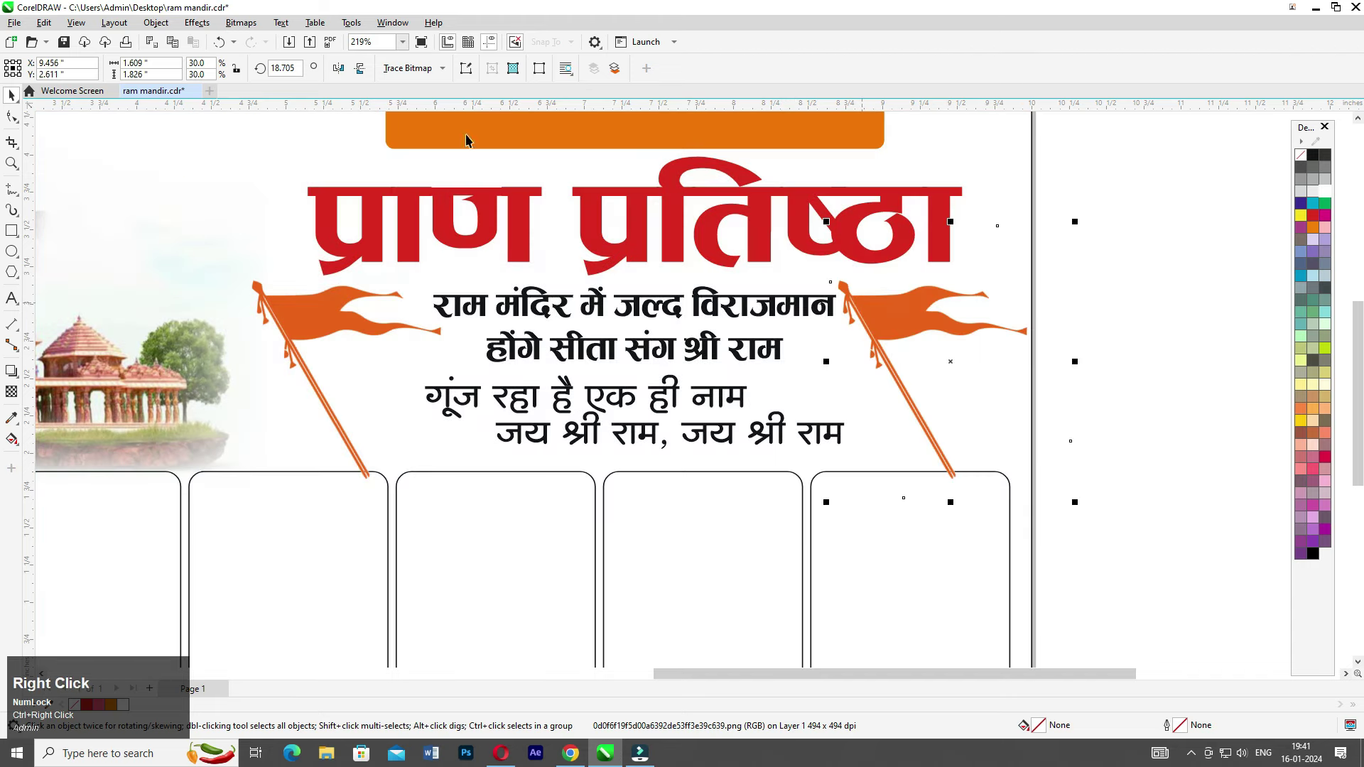
click(336, 68)
drag(979, 309, 935, 299)
shift+click(318, 311)
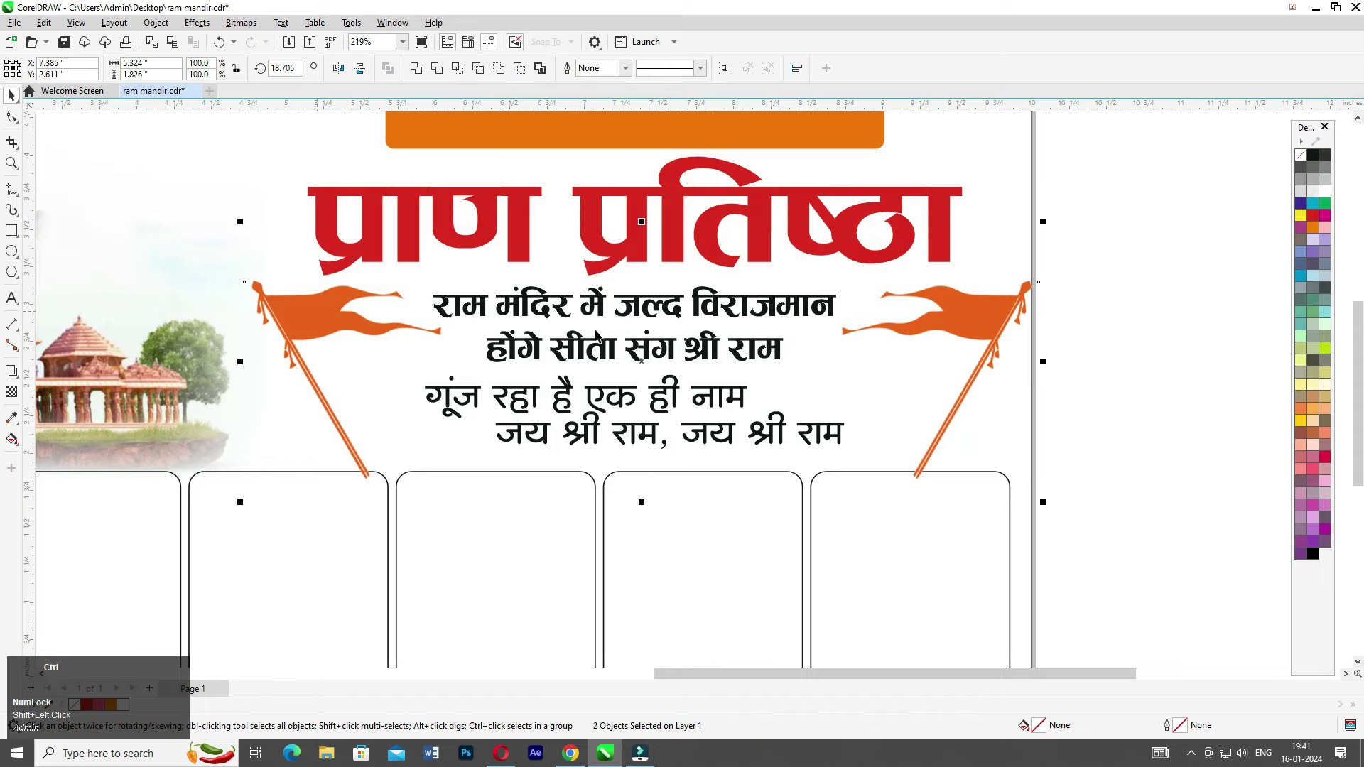
drag(856, 334, 803, 353)
drag(915, 310, 827, 377)
drag(843, 300, 871, 376)
- Apply a vertical linear fountain fill to the large प्राण प्रतिष्ठा heading, running from red down to white
click(663, 359)
scroll(568, 399, up, 1)
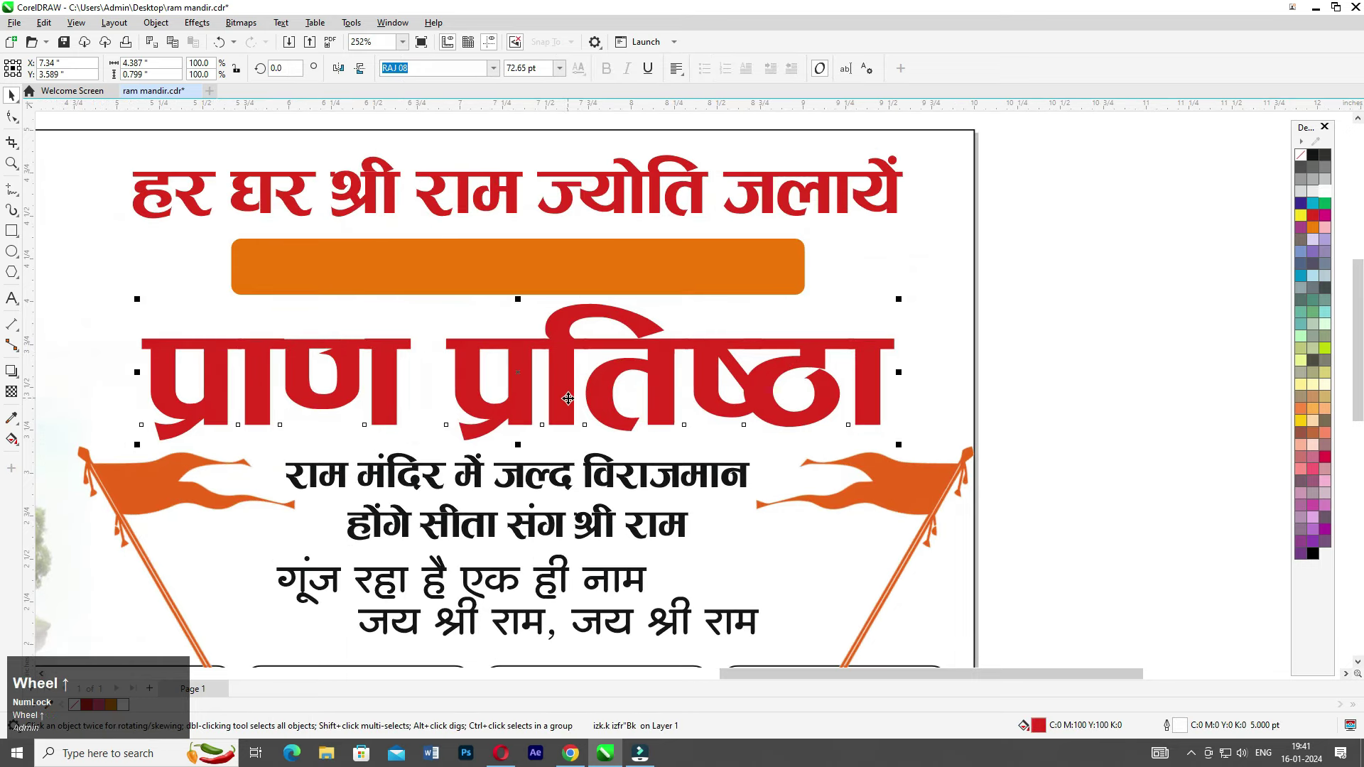
scroll(487, 405, up, 1)
drag(495, 411, 493, 384)
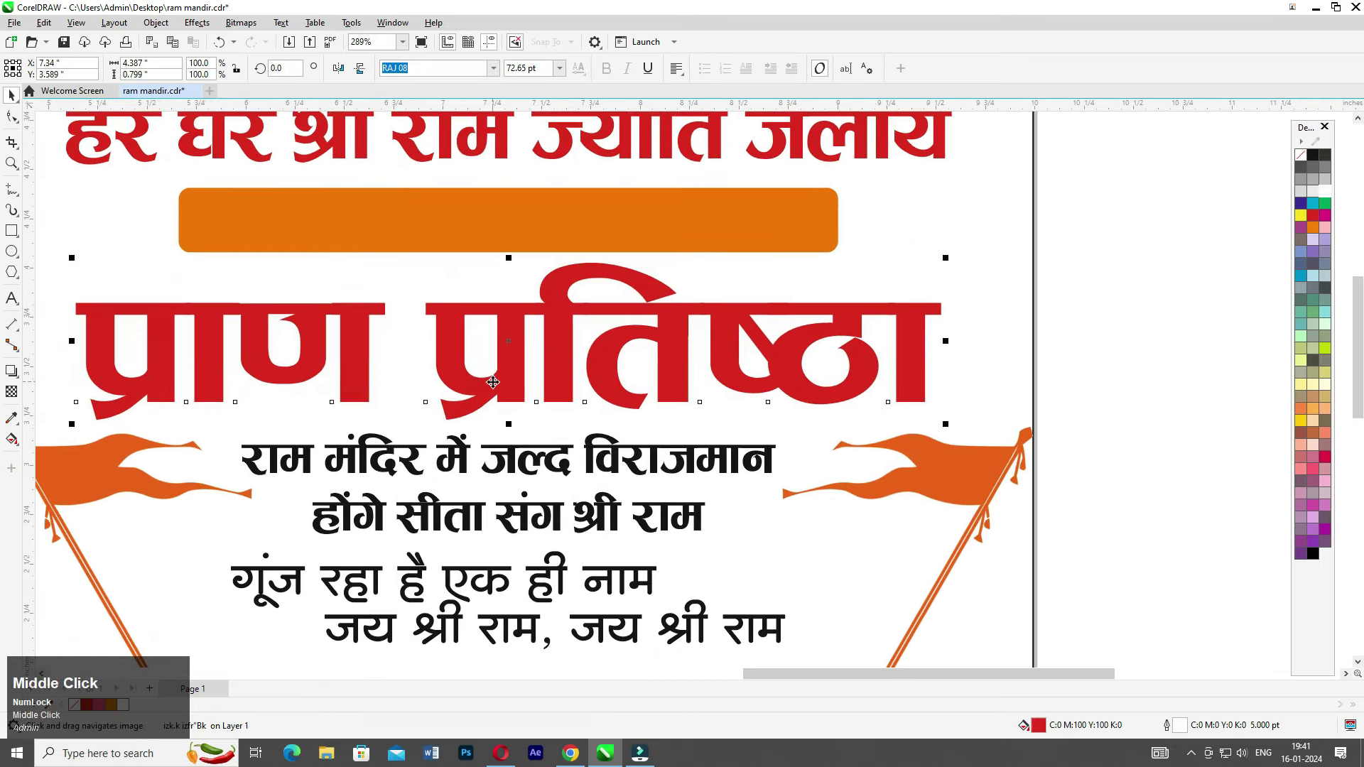
key(g)
drag(515, 308, 515, 396)
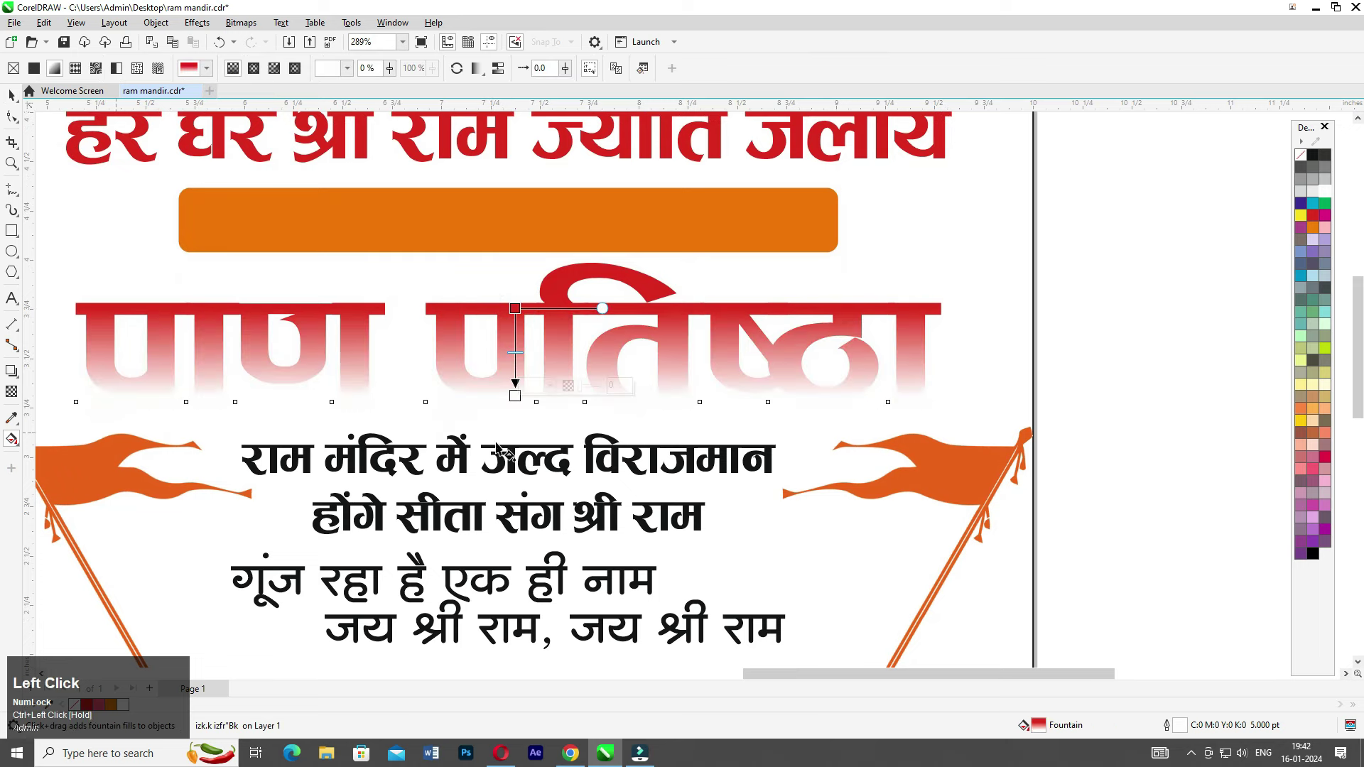
- Change the lower colour of the heading's fountain fill to violet and shift the gradient's red start slightly upward
click(545, 385)
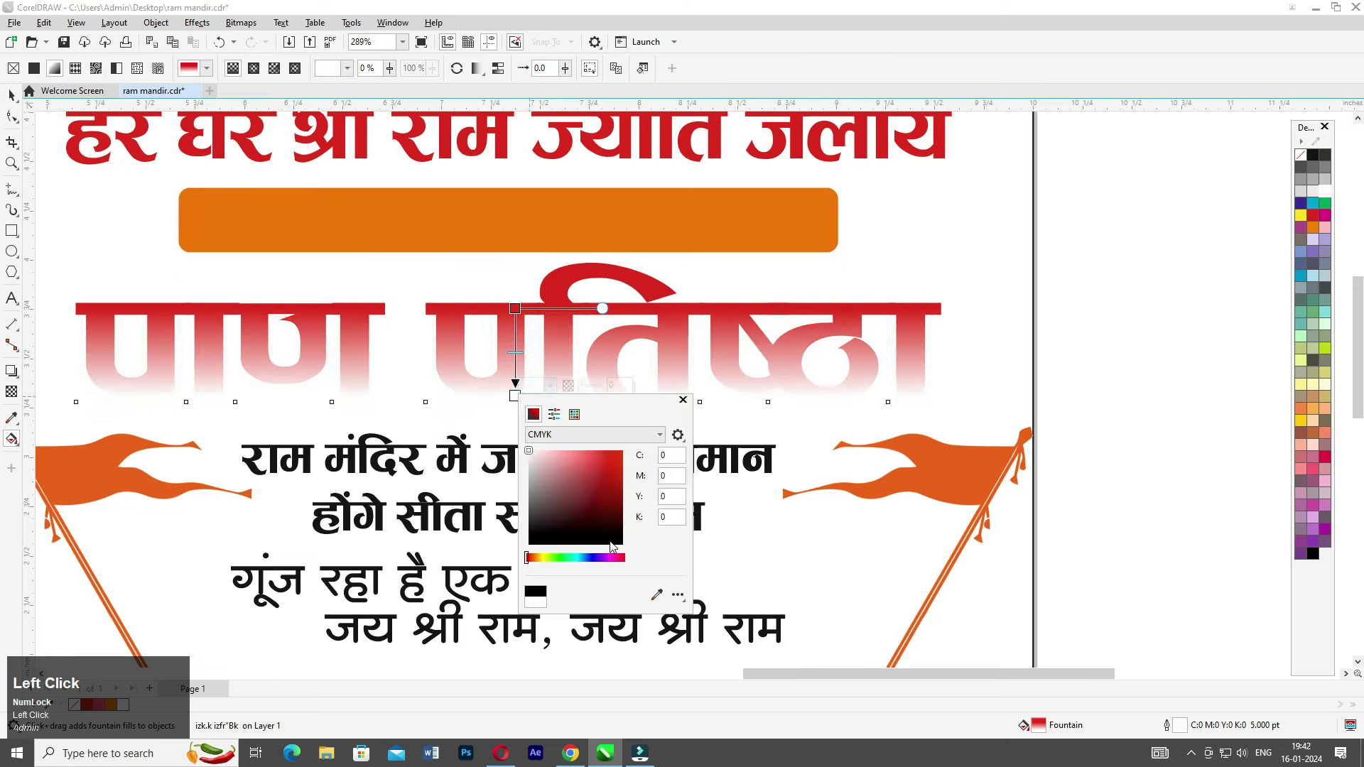
click(597, 559)
click(615, 559)
drag(590, 500, 626, 449)
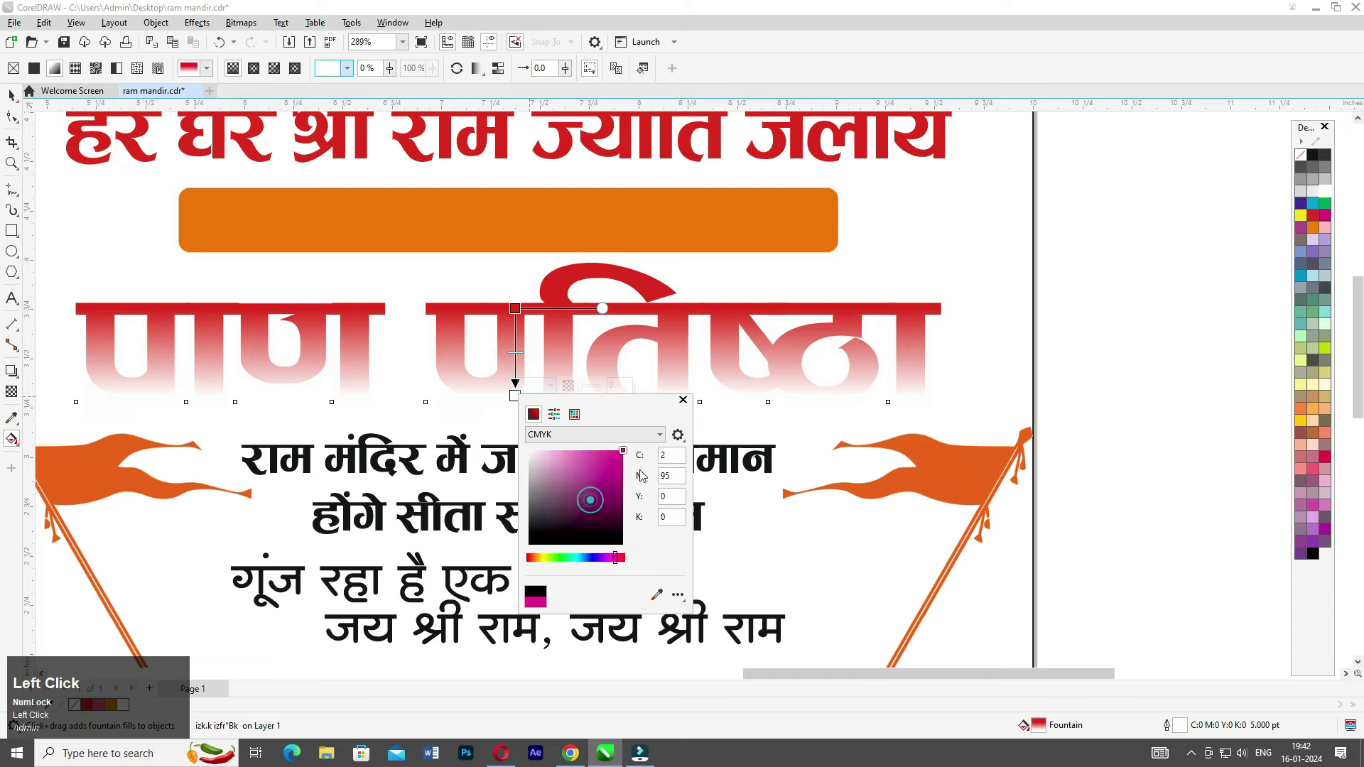
drag(614, 558, 605, 557)
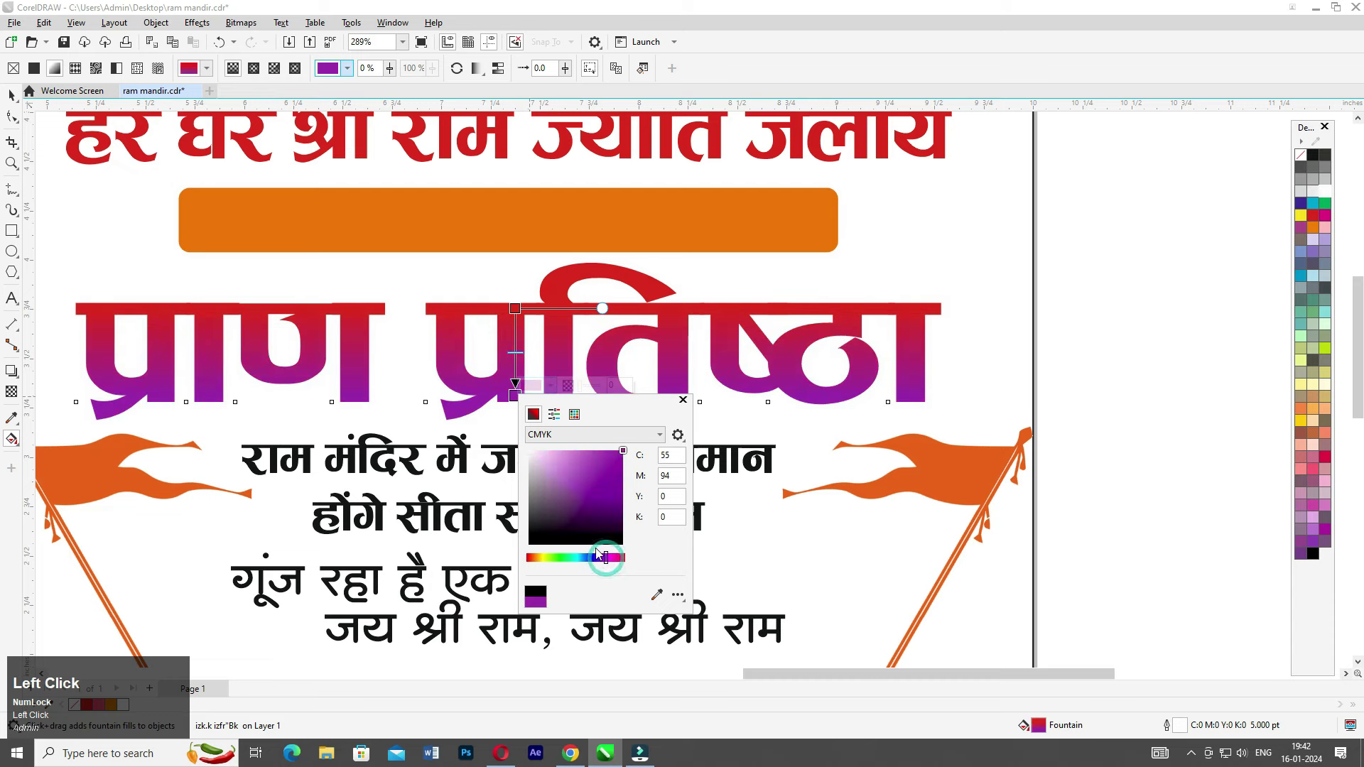
mouse_move(601, 476)
mouse_down()
mouse_move(602, 491)
mouse_move(598, 466)
mouse_up()
click(487, 346)
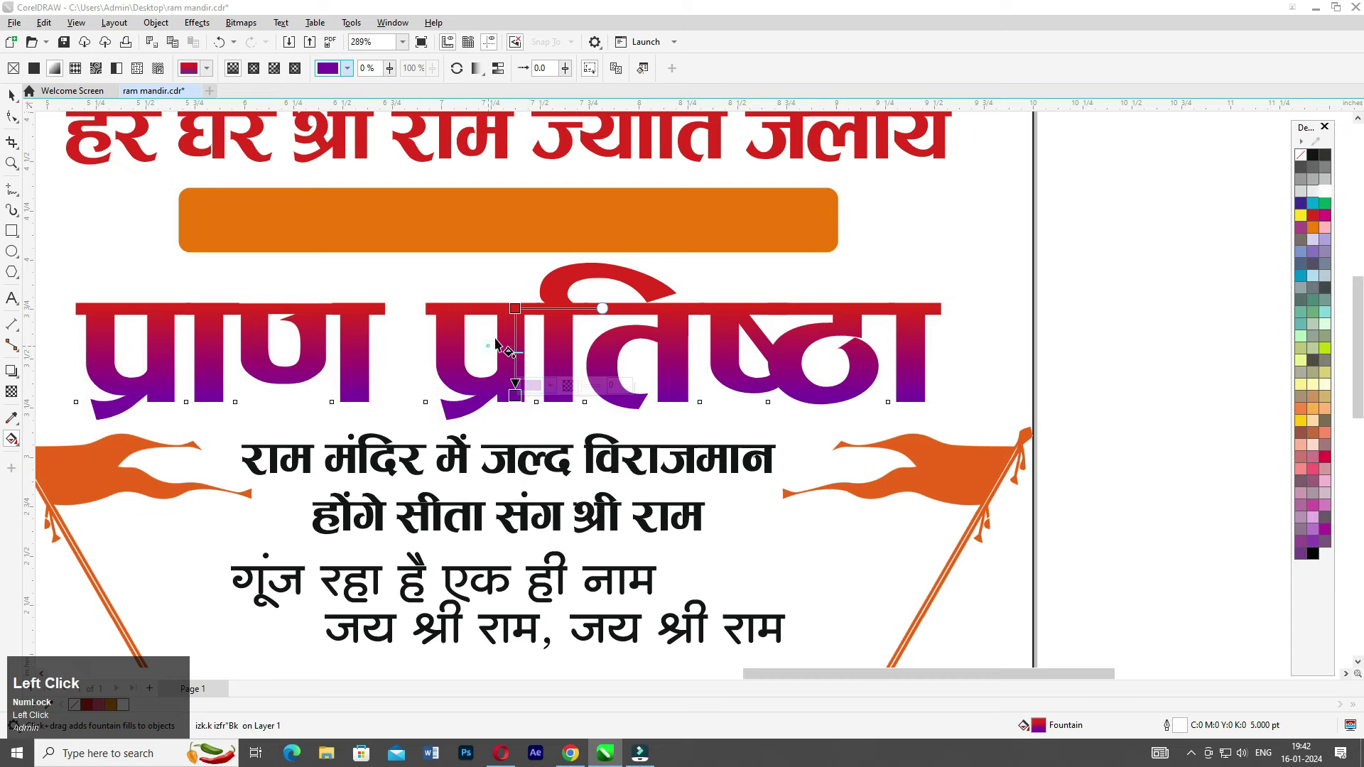
drag(512, 307, 513, 303)
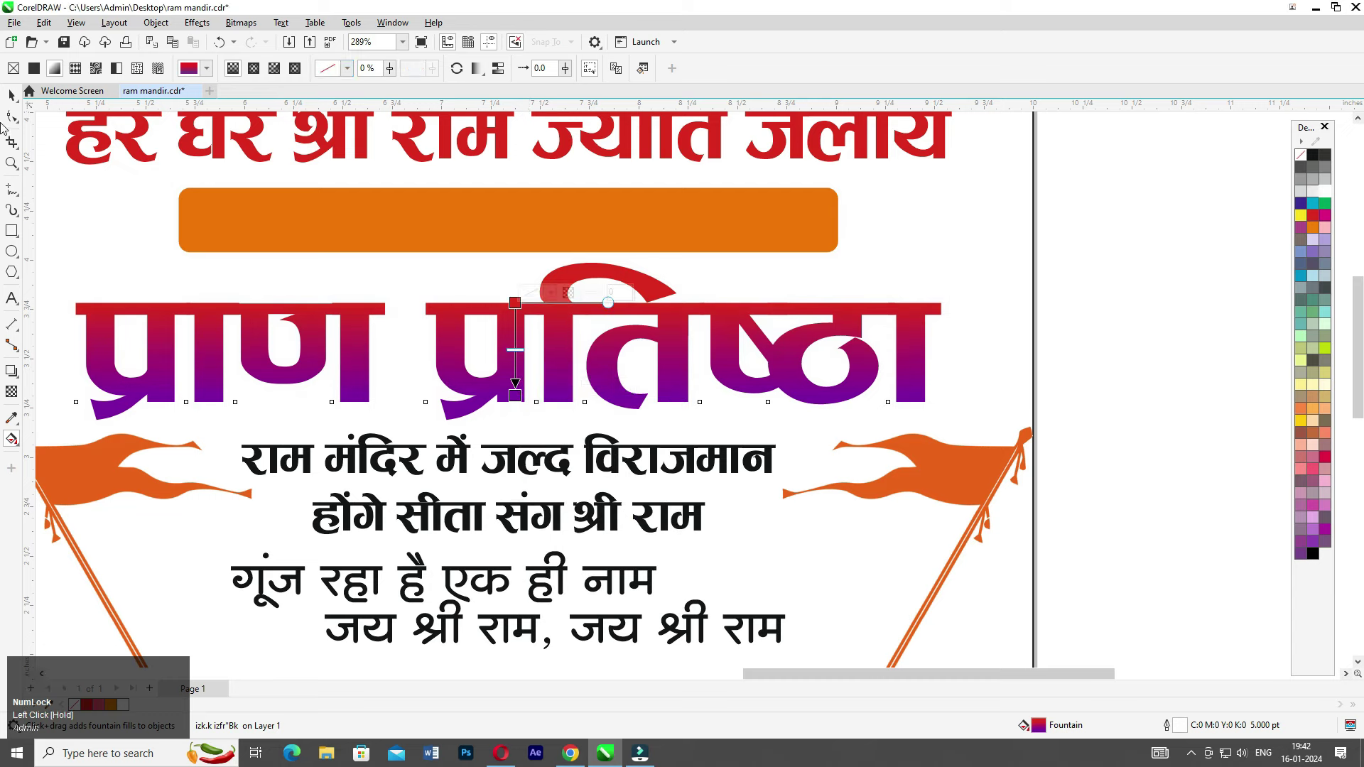
click(12, 96)
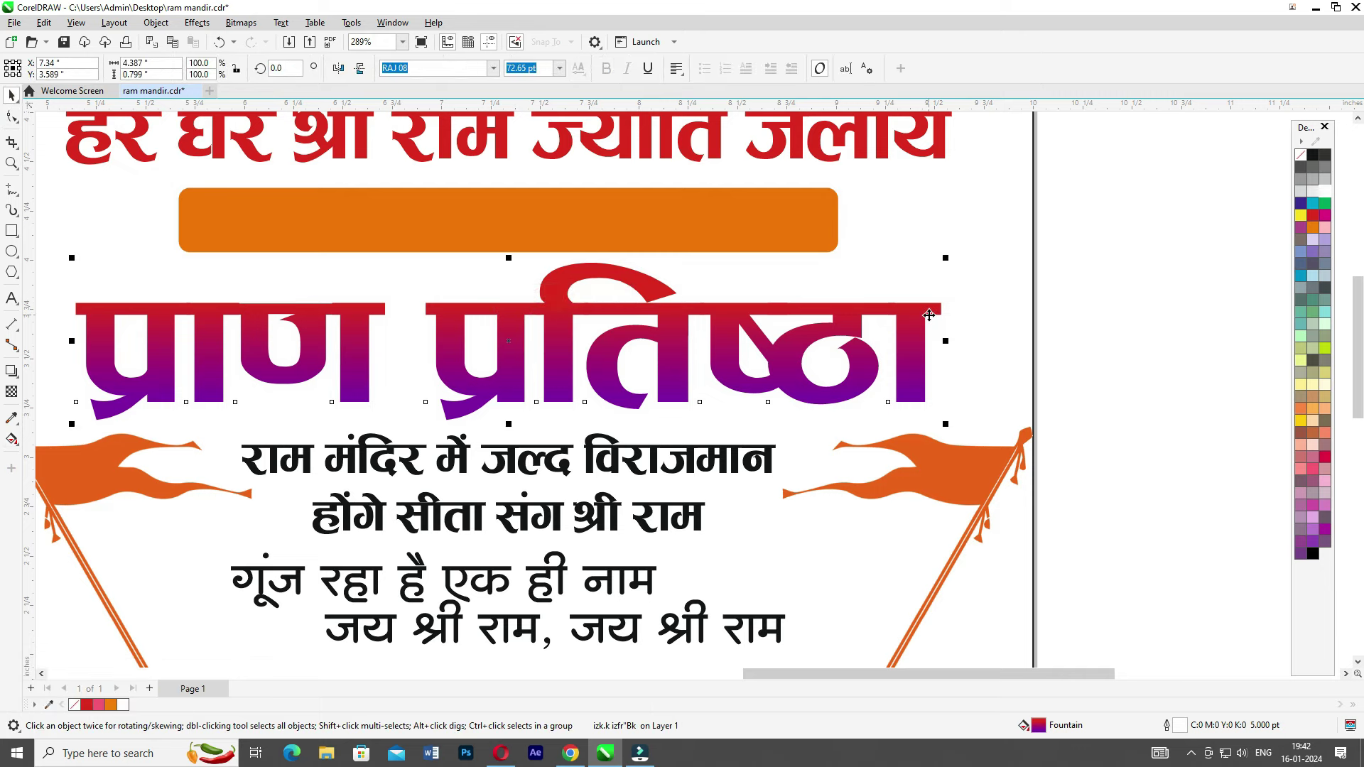
- Duplicate the heading to X 7.39, Y 3.559 inches, with sky blue fill and outline, and place the copy behind the original
drag(927, 315, 929, 315)
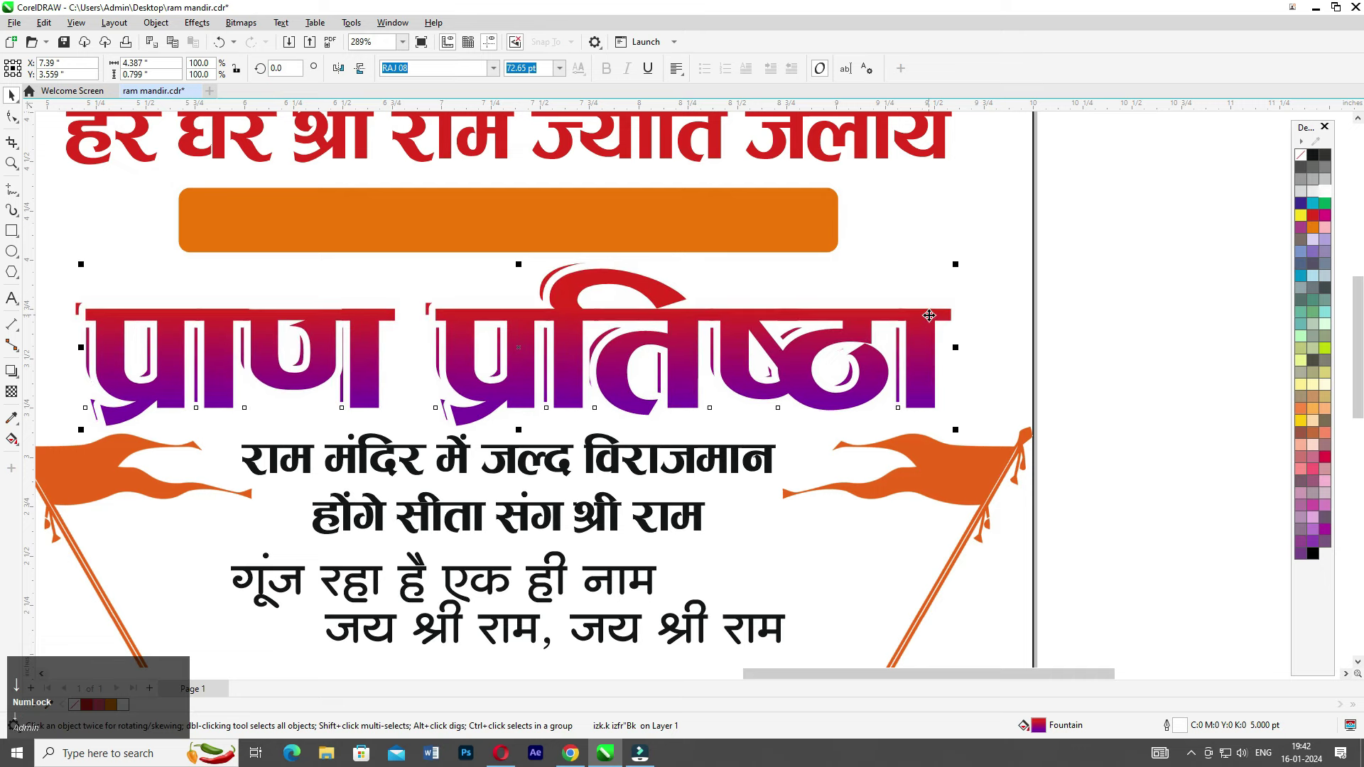
right_click(1301, 276)
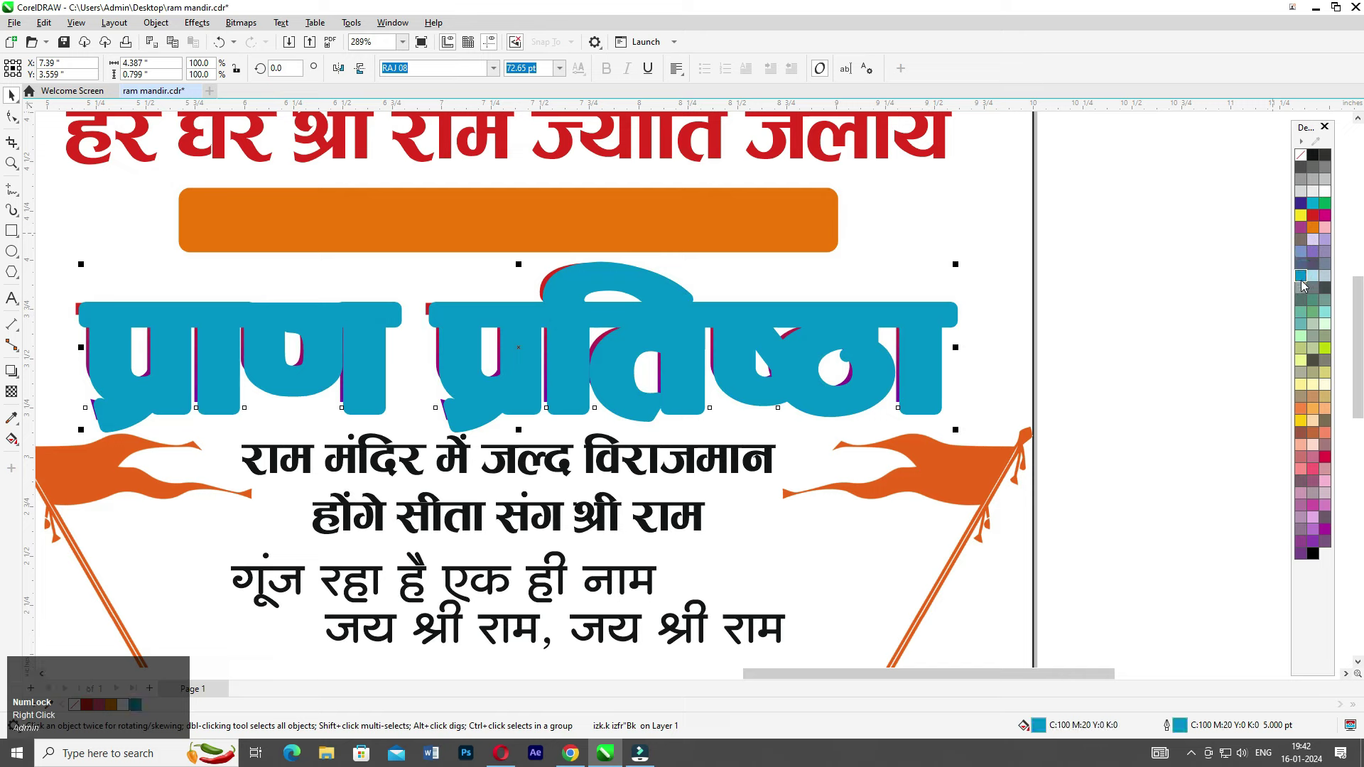
key(ctrl+Page_Down)
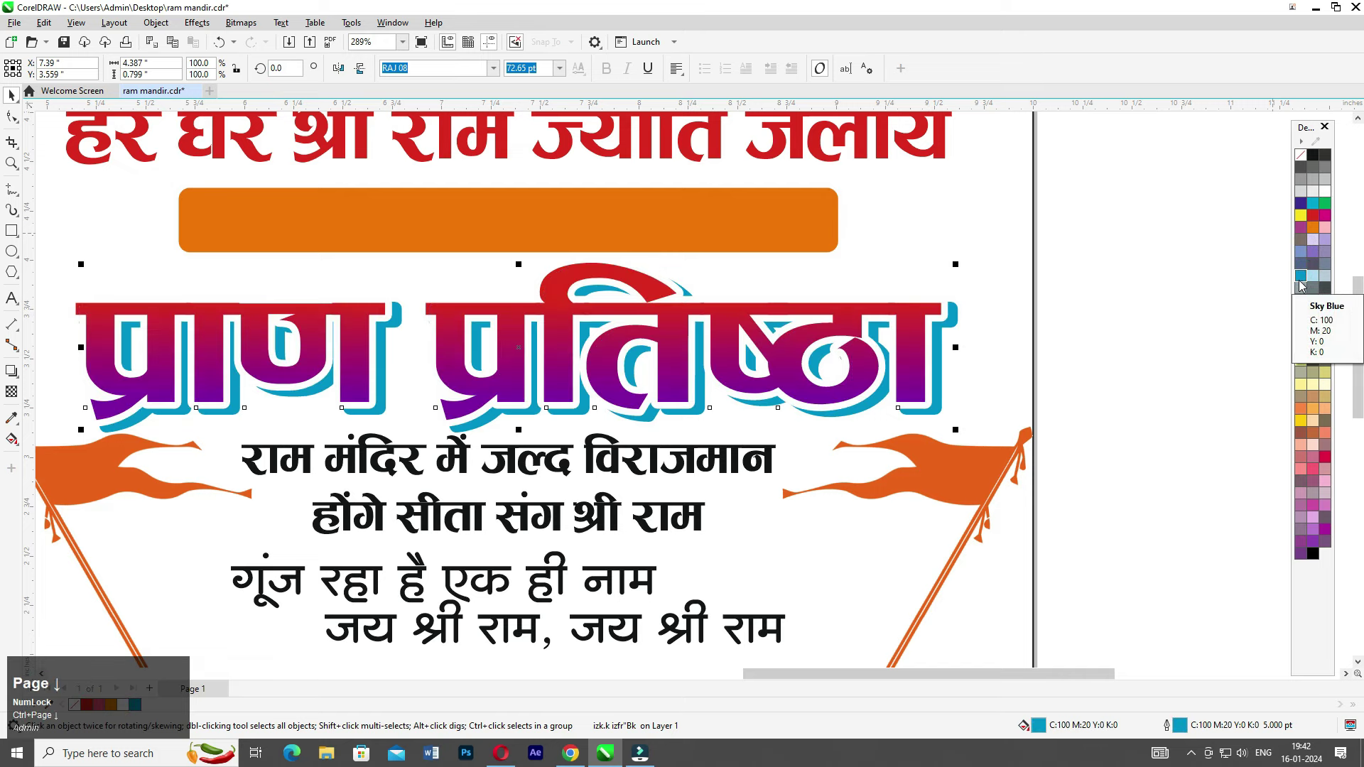
- Blend the heading with its sky blue copy using the Straight 10 Step preset, and shift the front heading slightly up and left
scroll(918, 384, up, 2)
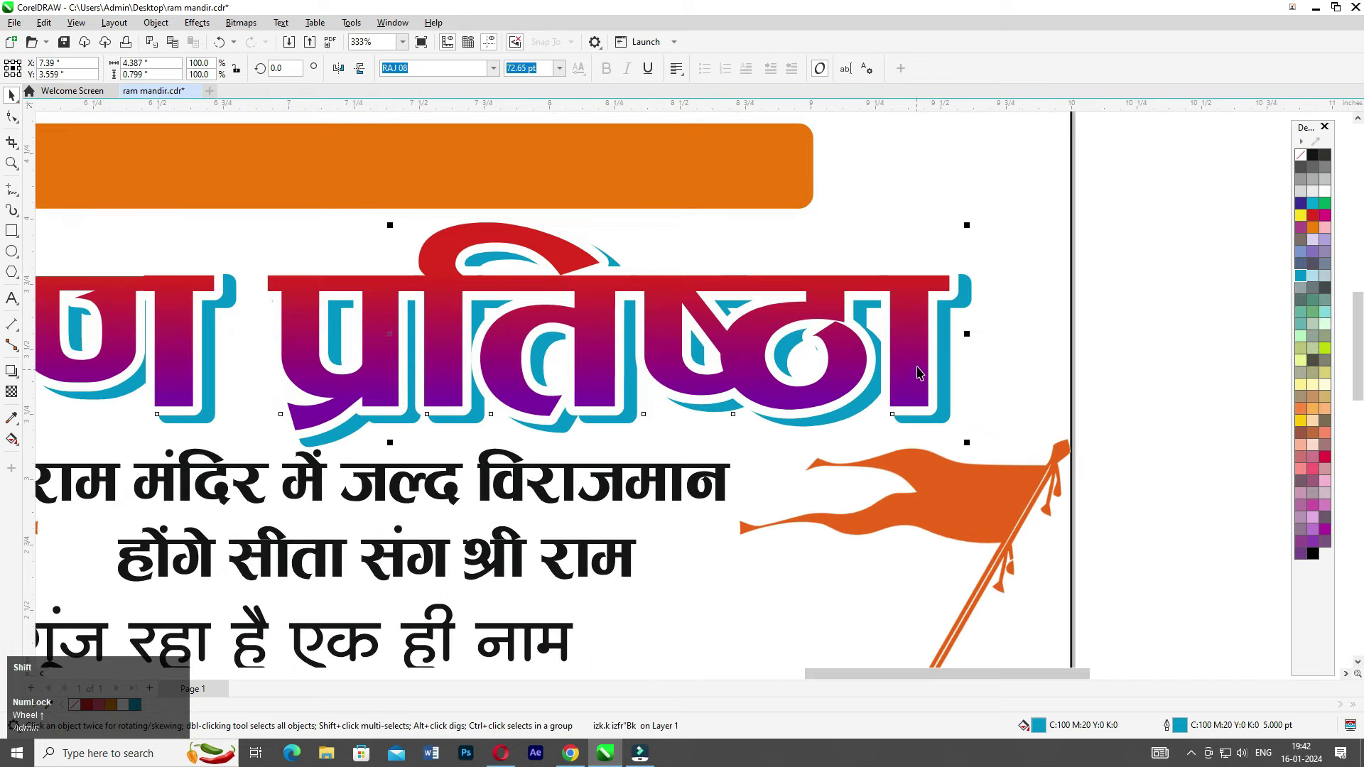
shift+click(918, 366)
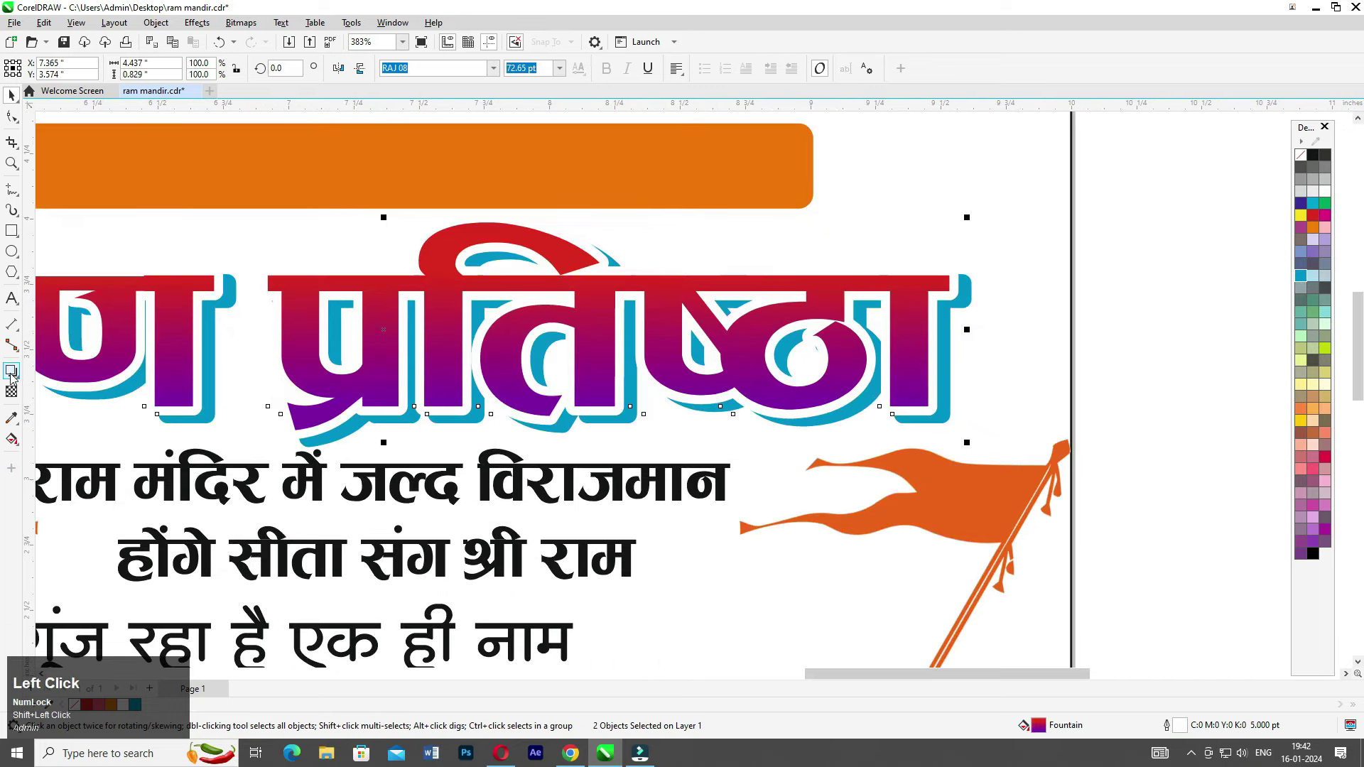
click(11, 374)
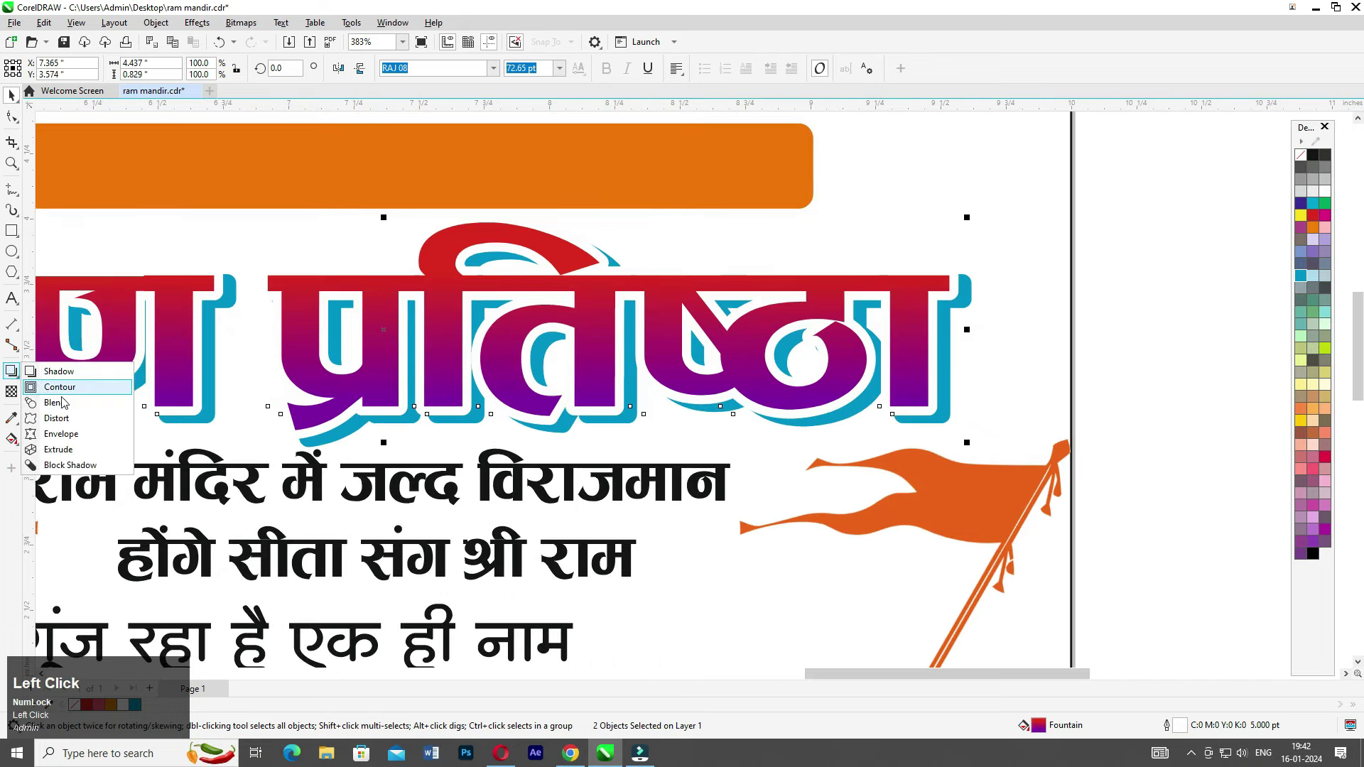
click(63, 402)
click(36, 67)
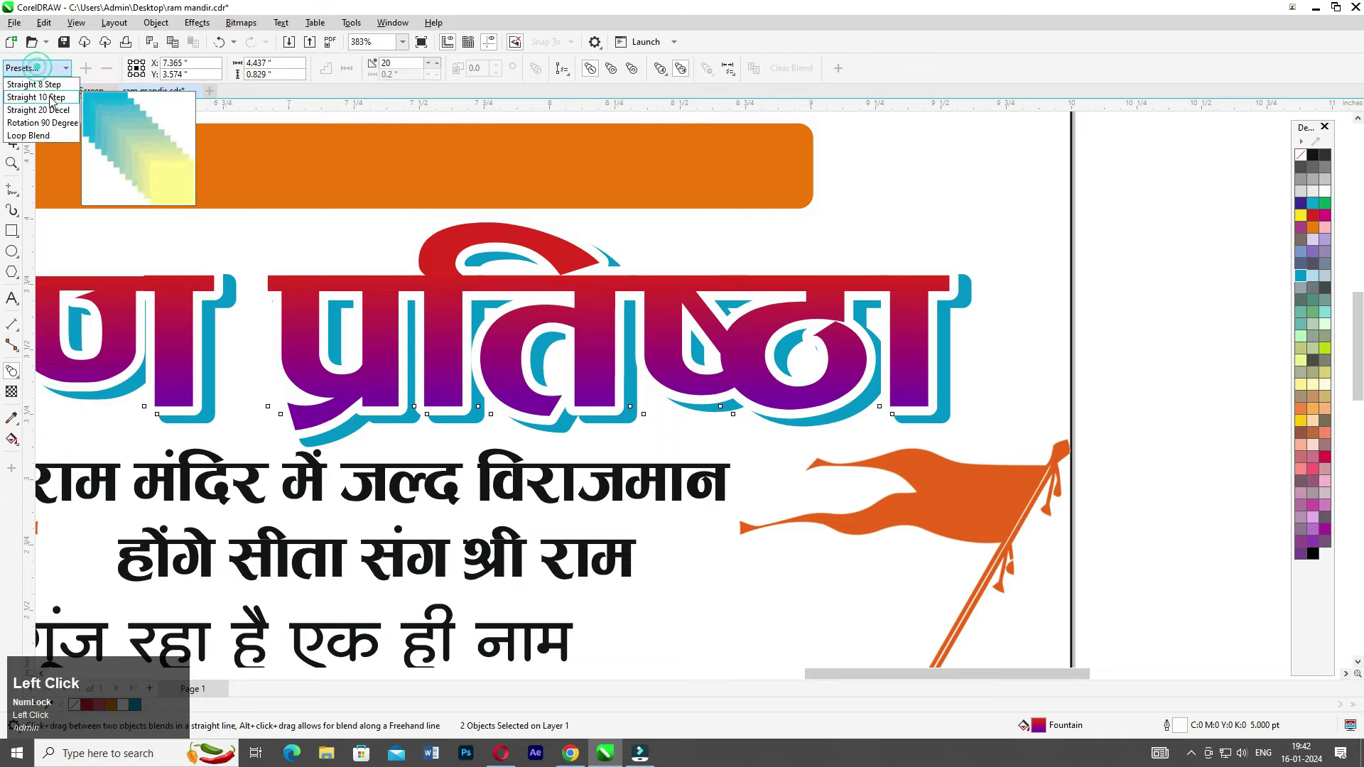
click(52, 100)
middle_click(383, 329)
drag(474, 294, 467, 287)
scroll(473, 307, down, 1)
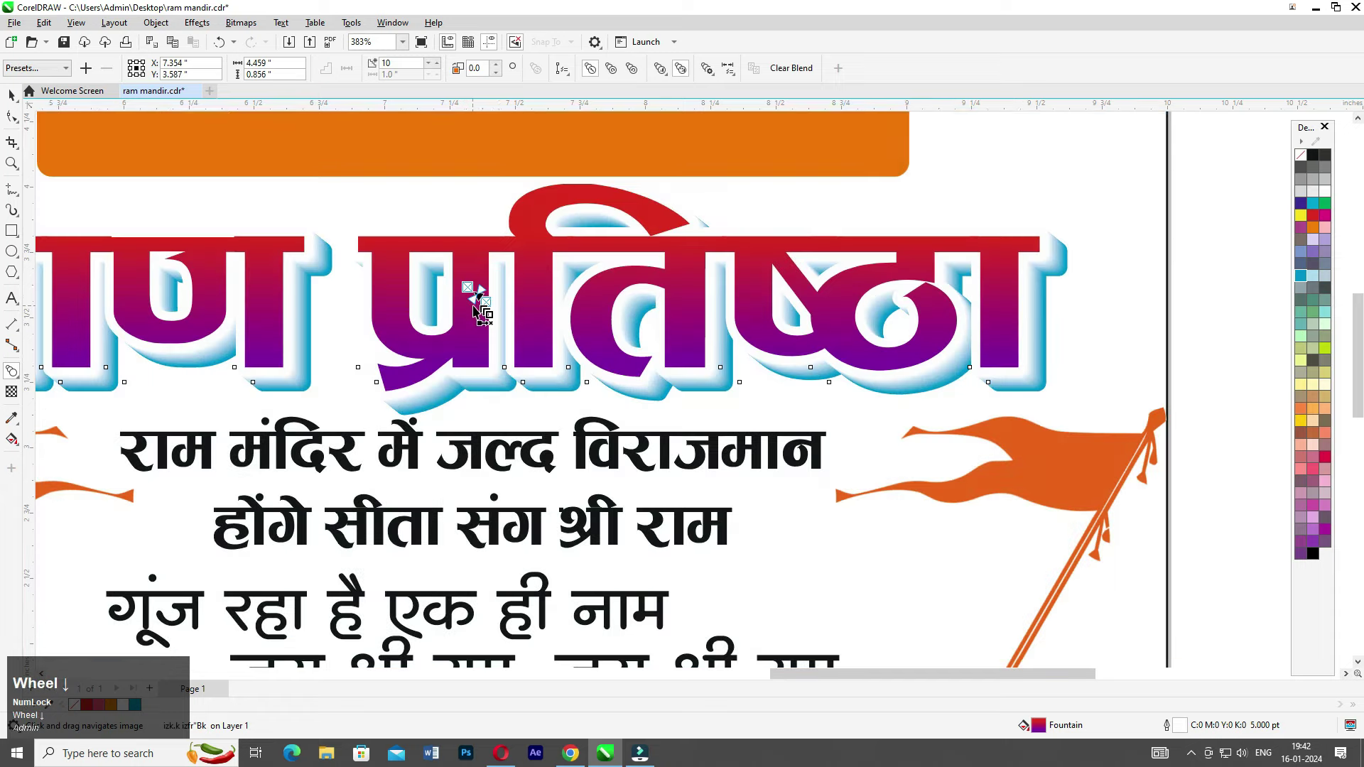
scroll(474, 307, down, 1)
click(12, 96)
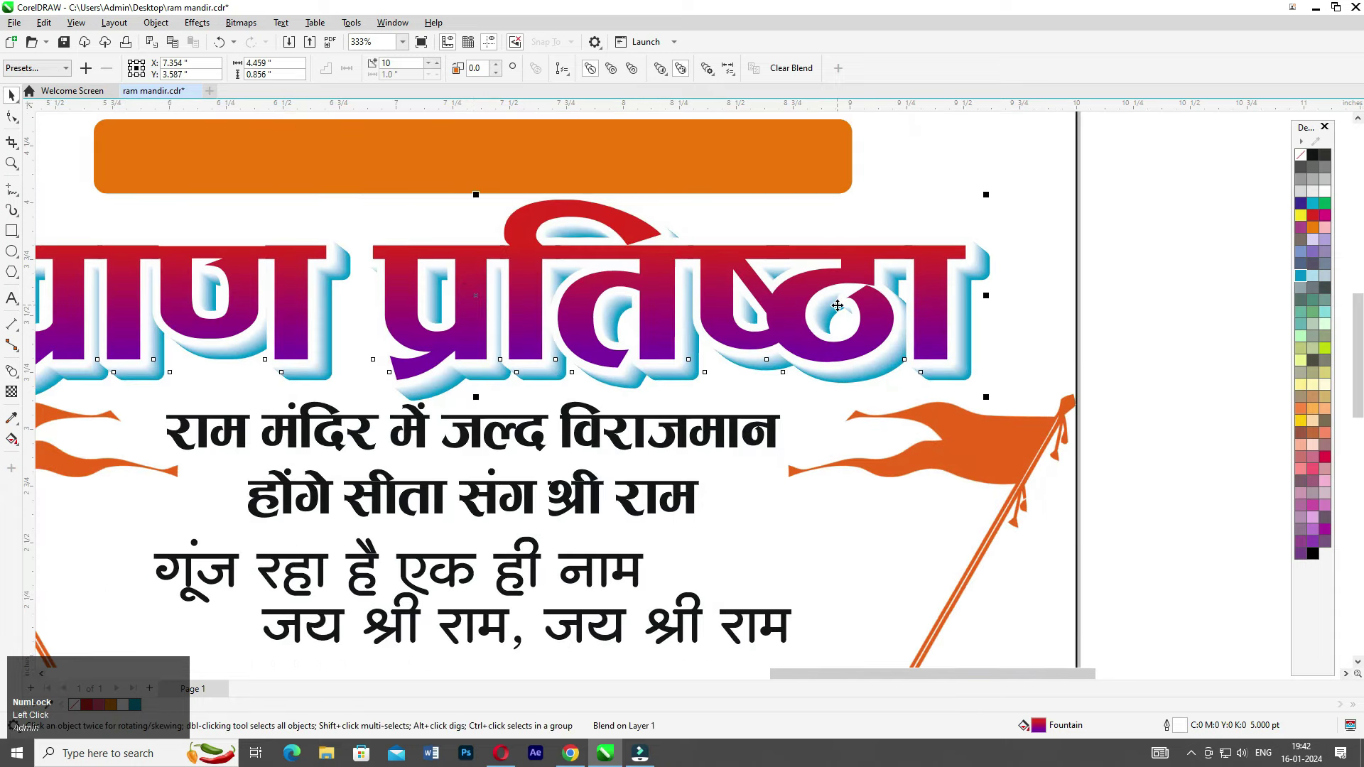
click(1121, 239)
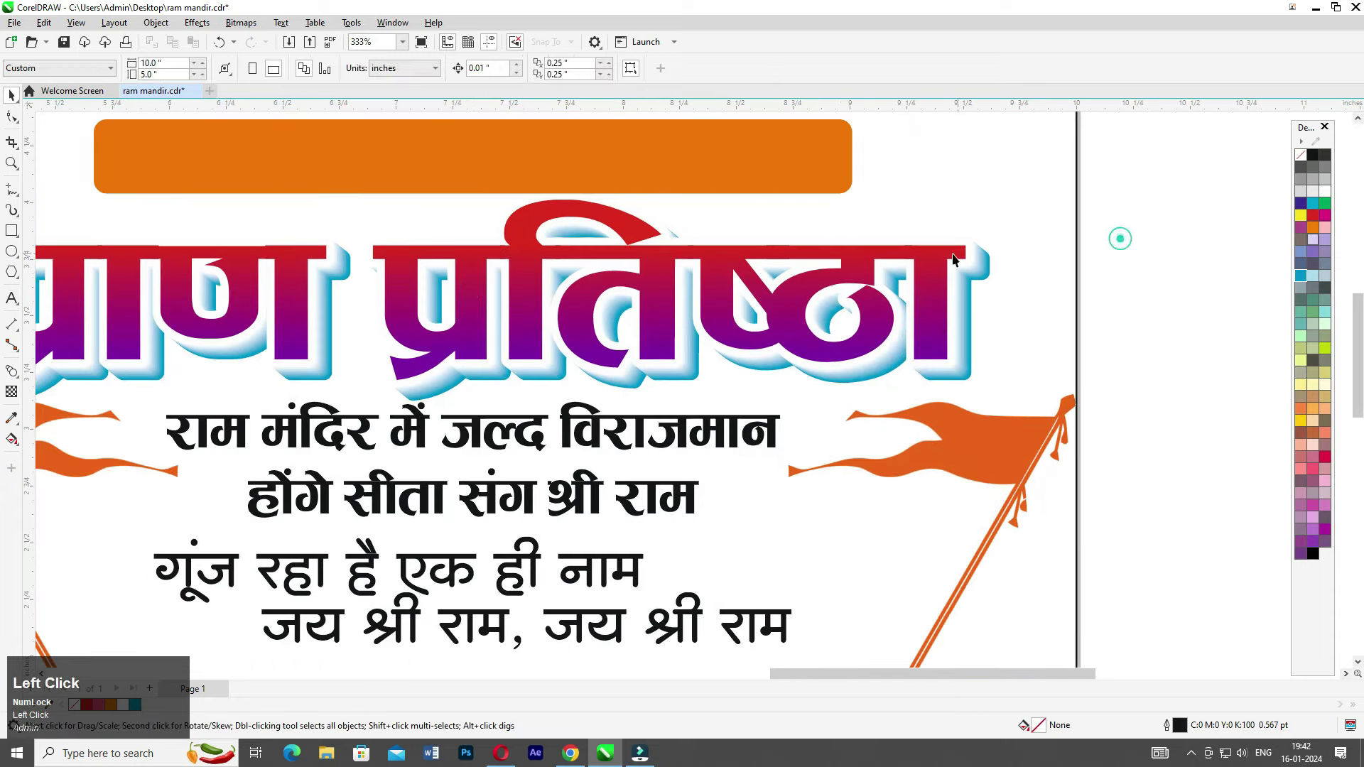
- Try moving the front heading away from its blend, undoing each move
drag(928, 258, 916, 232)
key(ctrl+z)
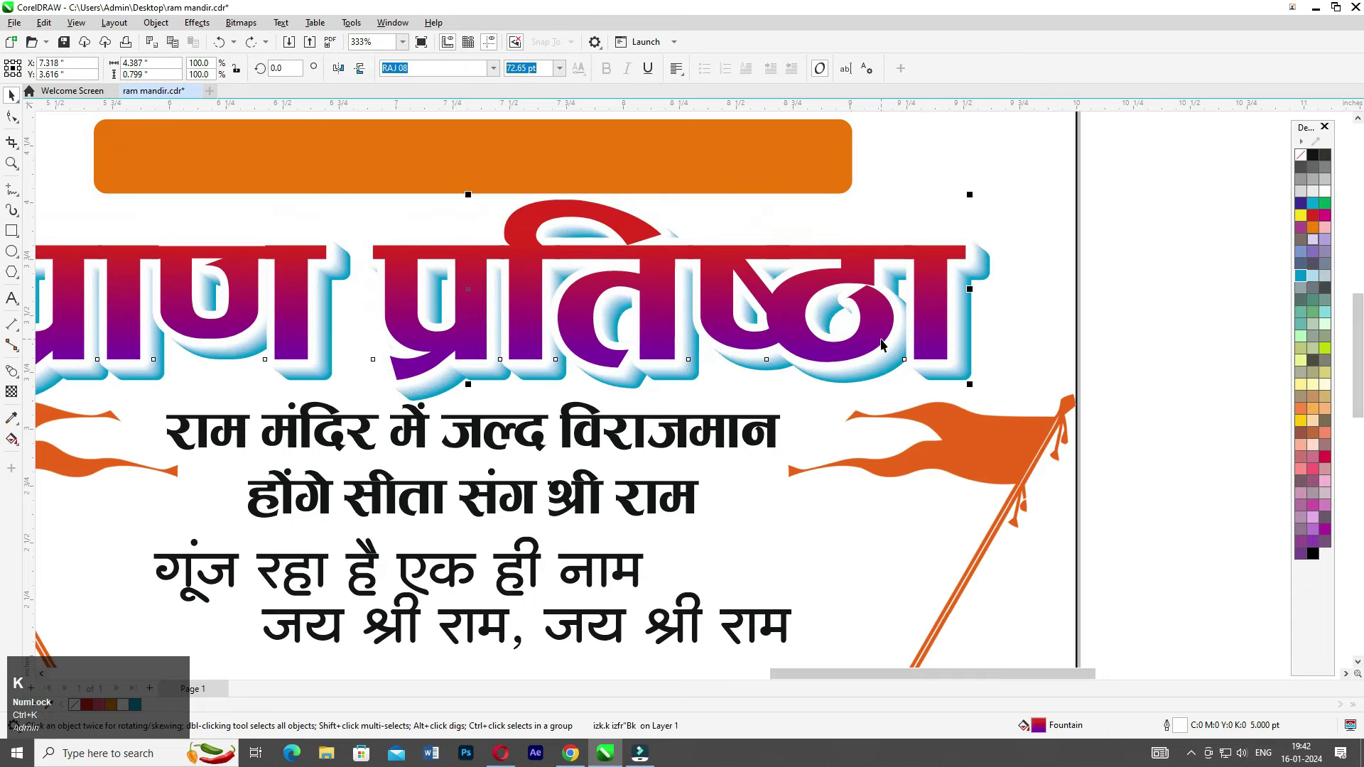
drag(949, 255, 936, 237)
key(ctrl+z)
click(972, 378)
click(969, 377)
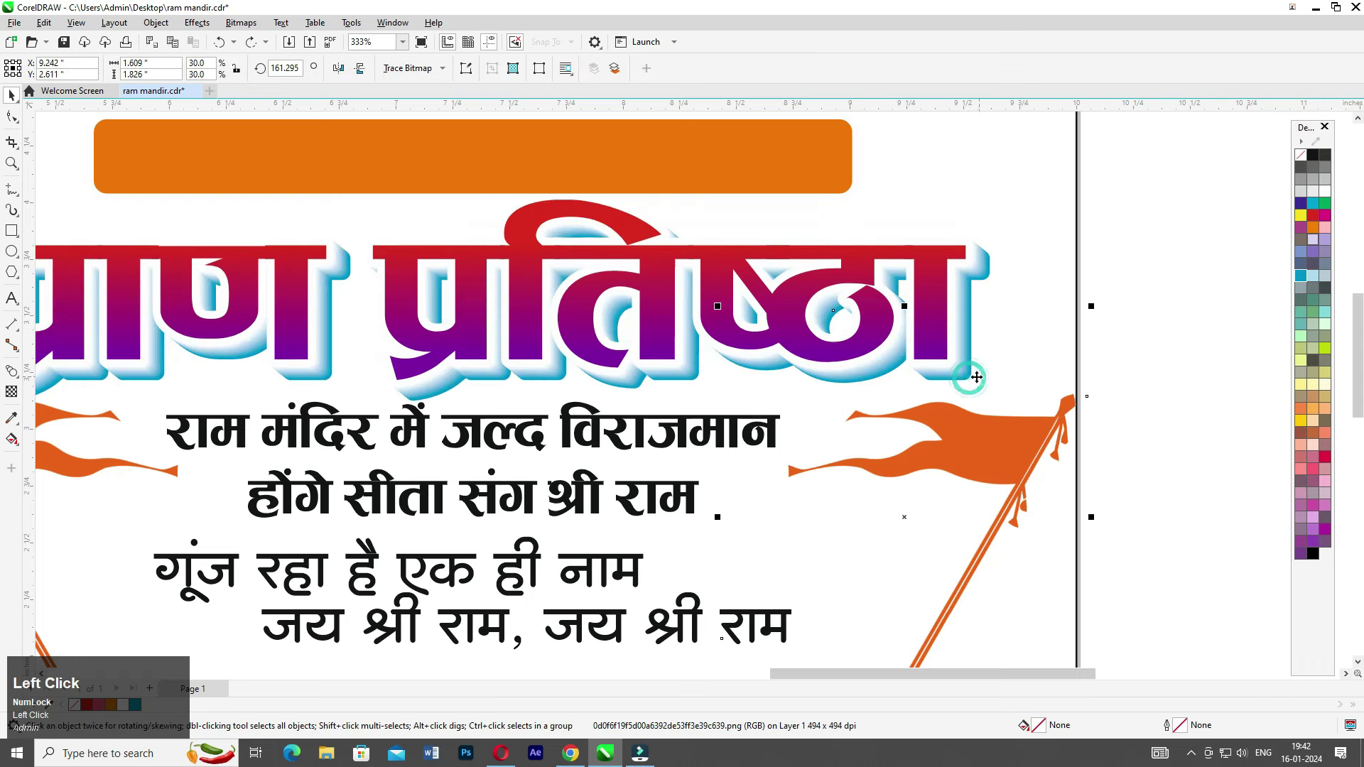
- Break the heading's blend apart into separate objects and undo the trial move of the front heading
click(988, 277)
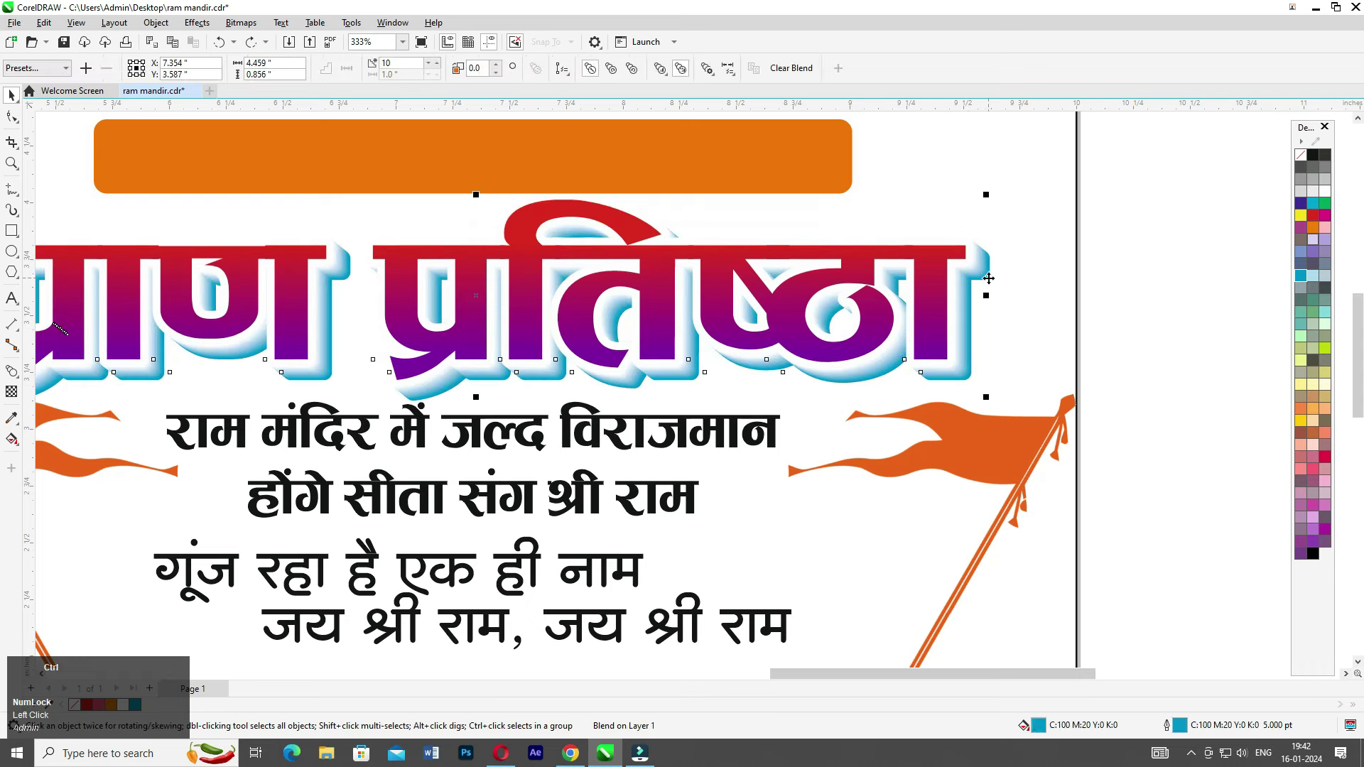
scroll(1041, 299, down, 1)
click(1143, 263)
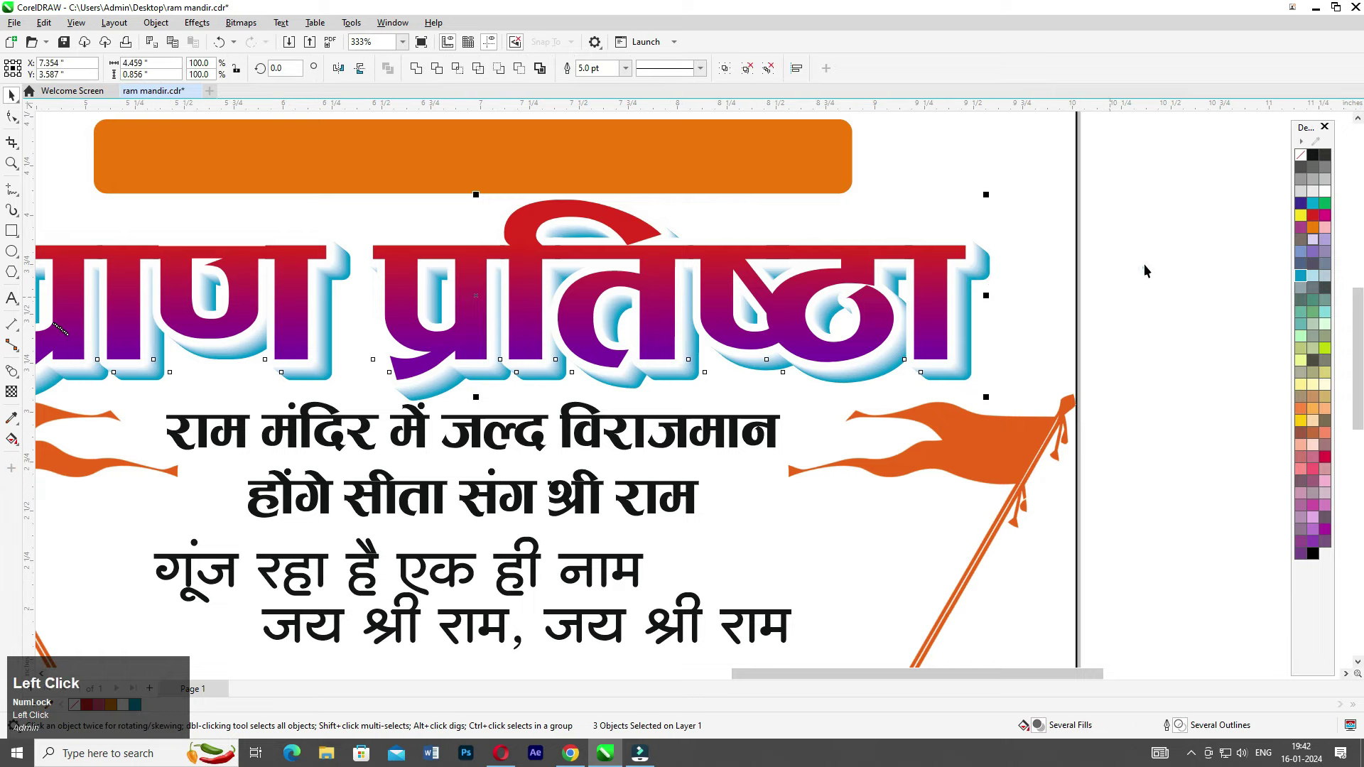
drag(1167, 210, 32, 435)
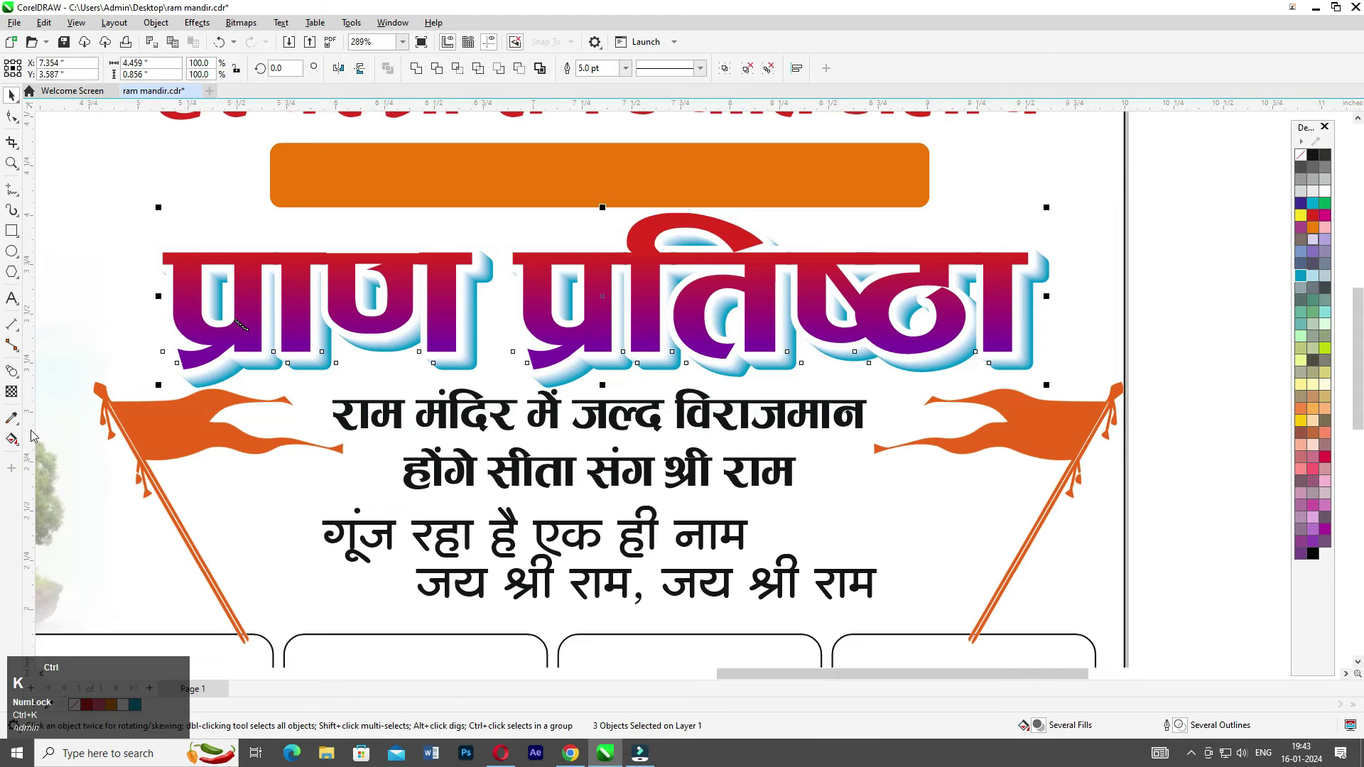
click(428, 507)
click(576, 312)
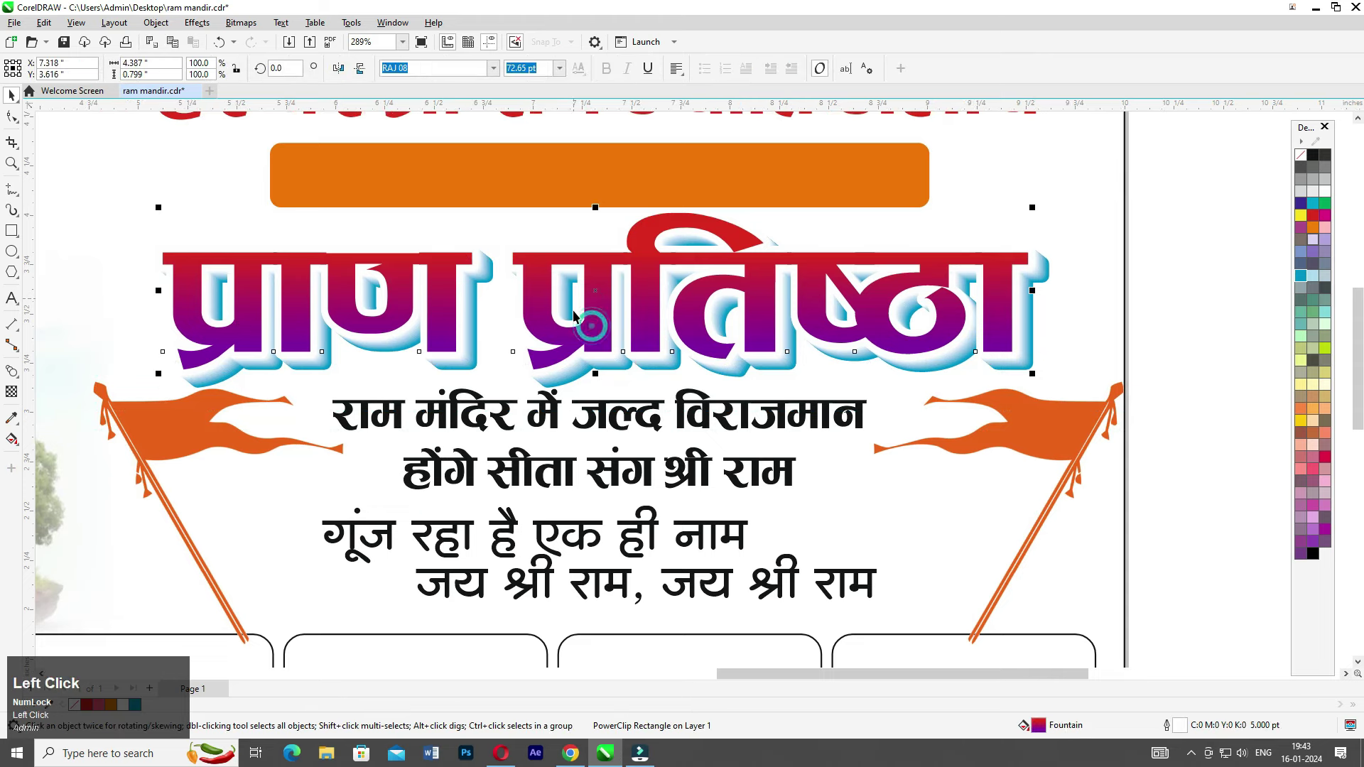
key(ctrl+z)
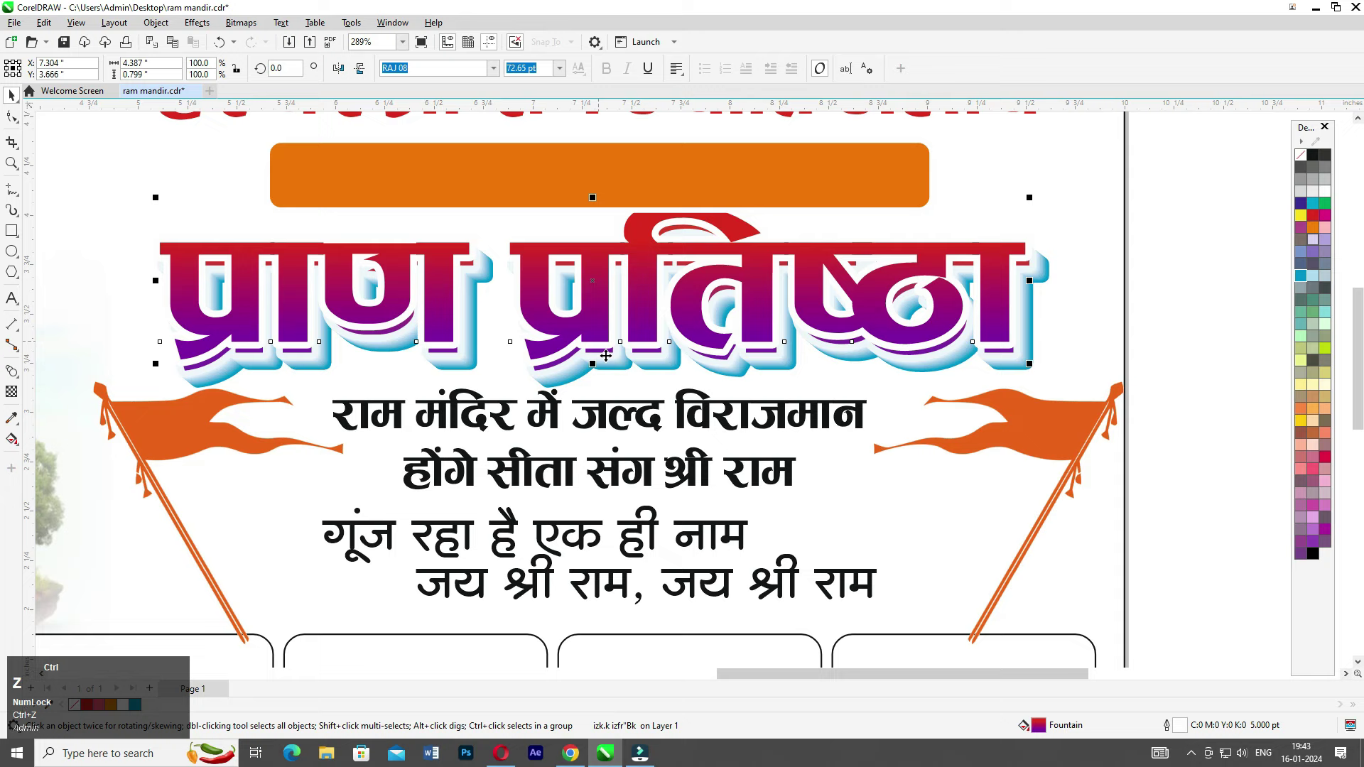
- Fill the front प्राण प्रतिष्ठा heading with solid blue, C100 M100 Y0 K0
scroll(753, 415, down, 1)
middle_click(753, 415)
click(1002, 243)
click(873, 305)
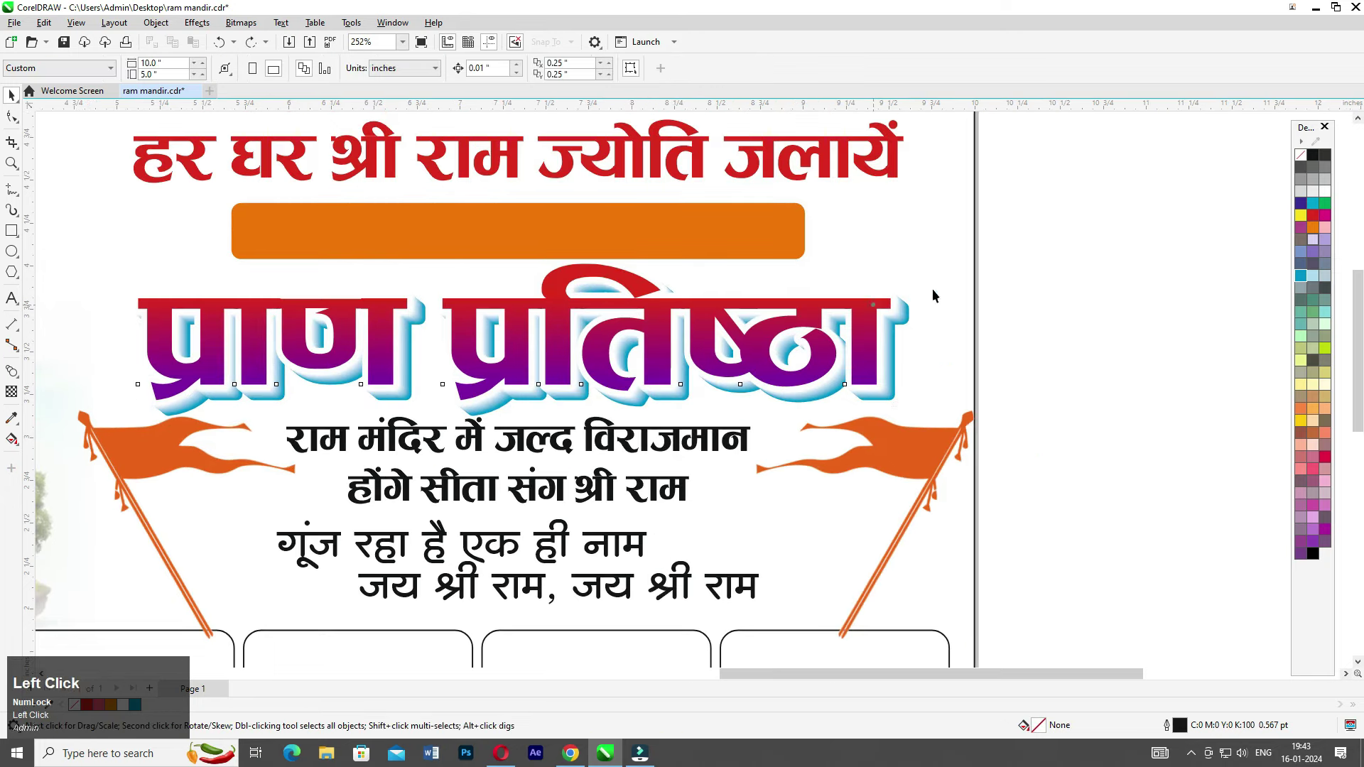
click(1300, 202)
middle_click(1127, 292)
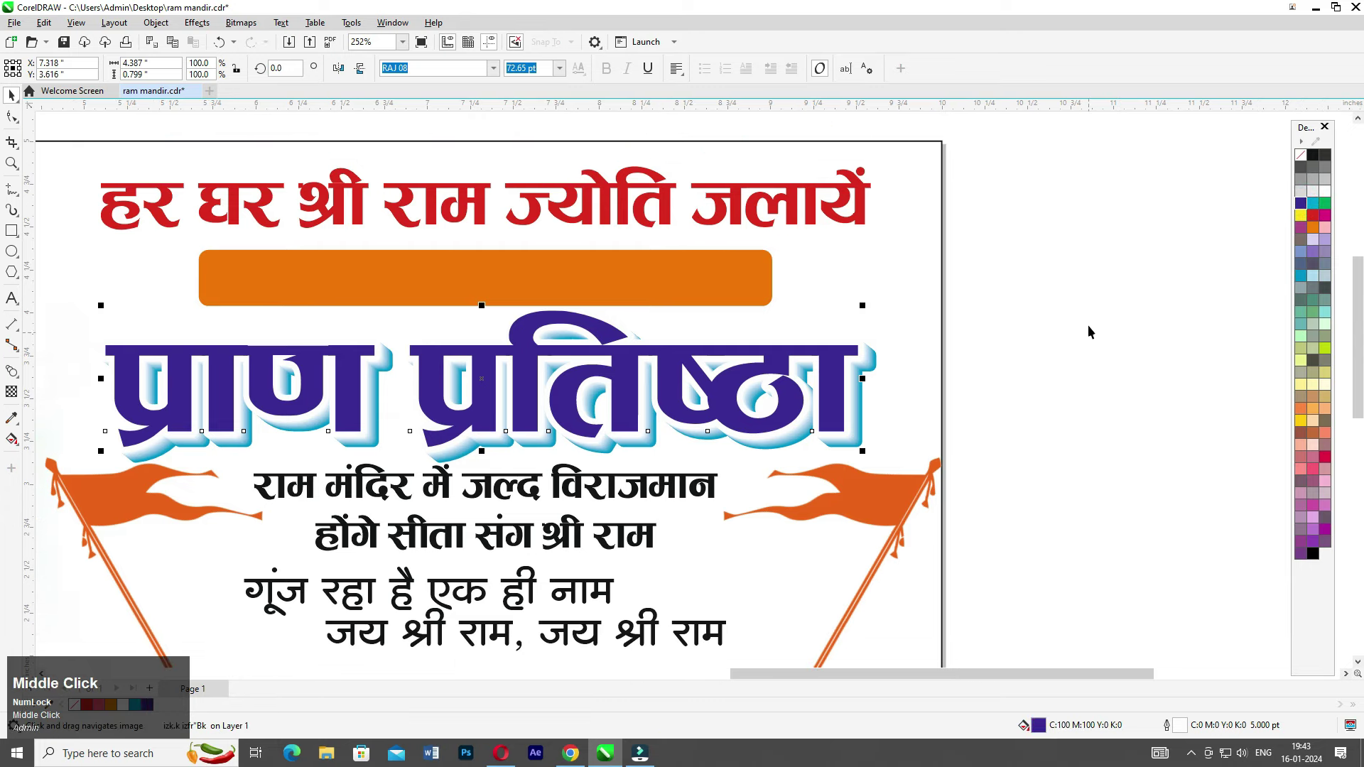
- Change the front प्राण प्रतिष्ठा heading's fill to red, C0 M100 Y100 K0
click(1313, 215)
middle_click(1060, 273)
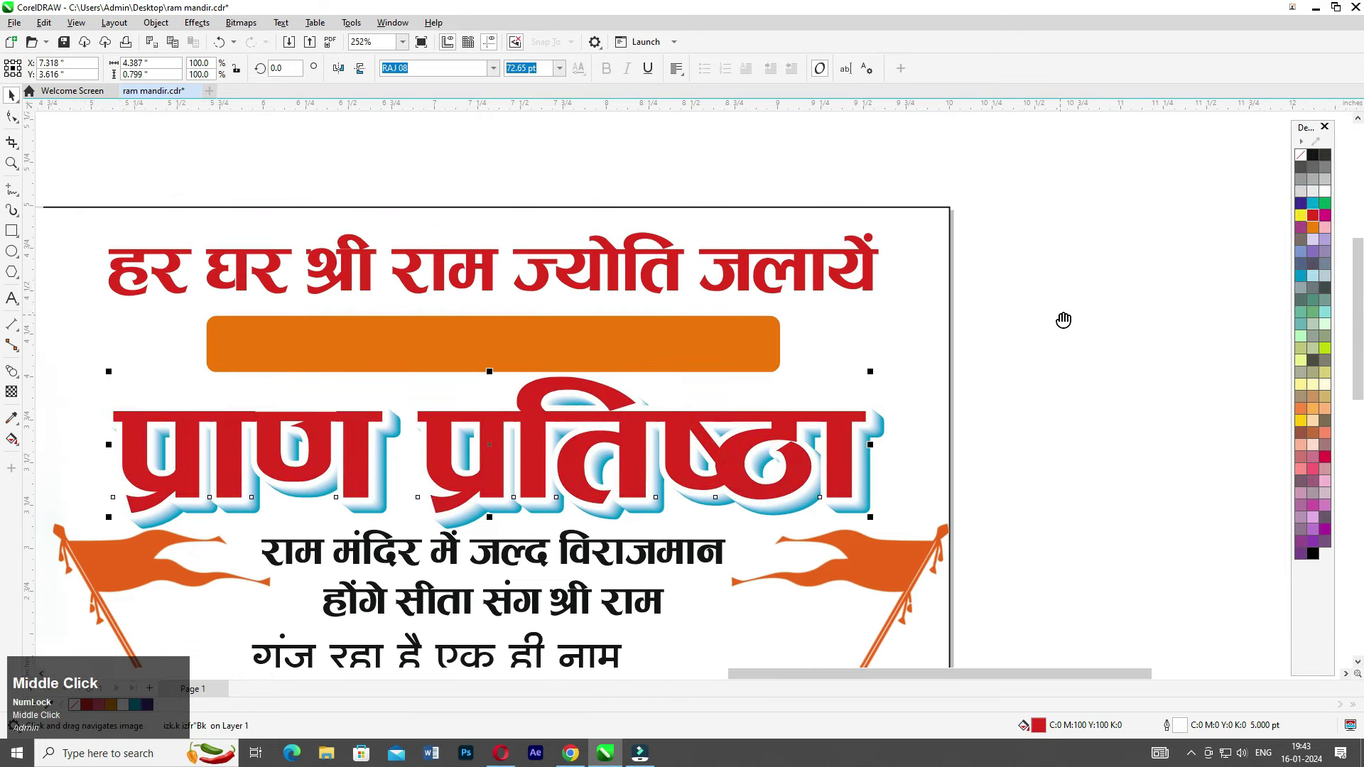
- Send the orange date frame behind the २२ जनवरी २०२४ को की जायेगी text and fill the text white
click(691, 342)
scroll(672, 348, up, 1)
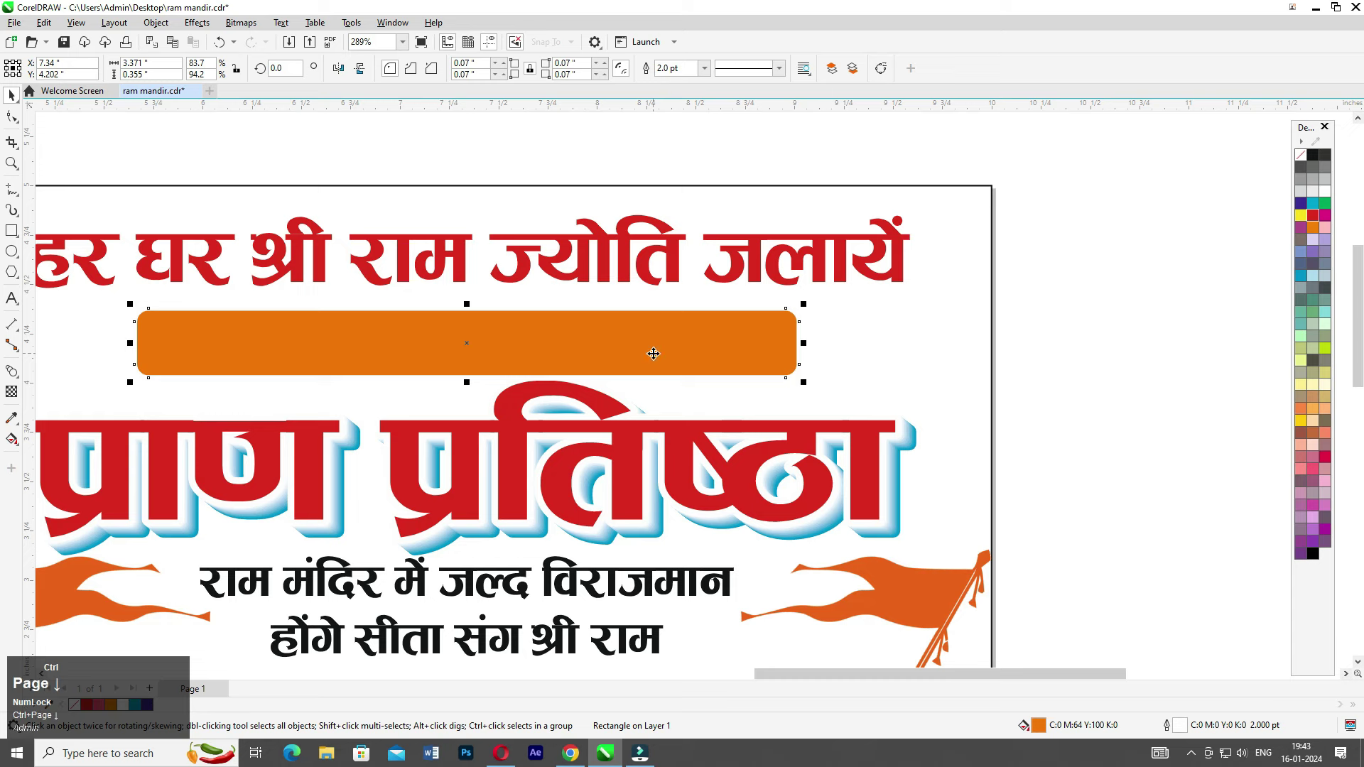
key(ctrl+Page_Down)
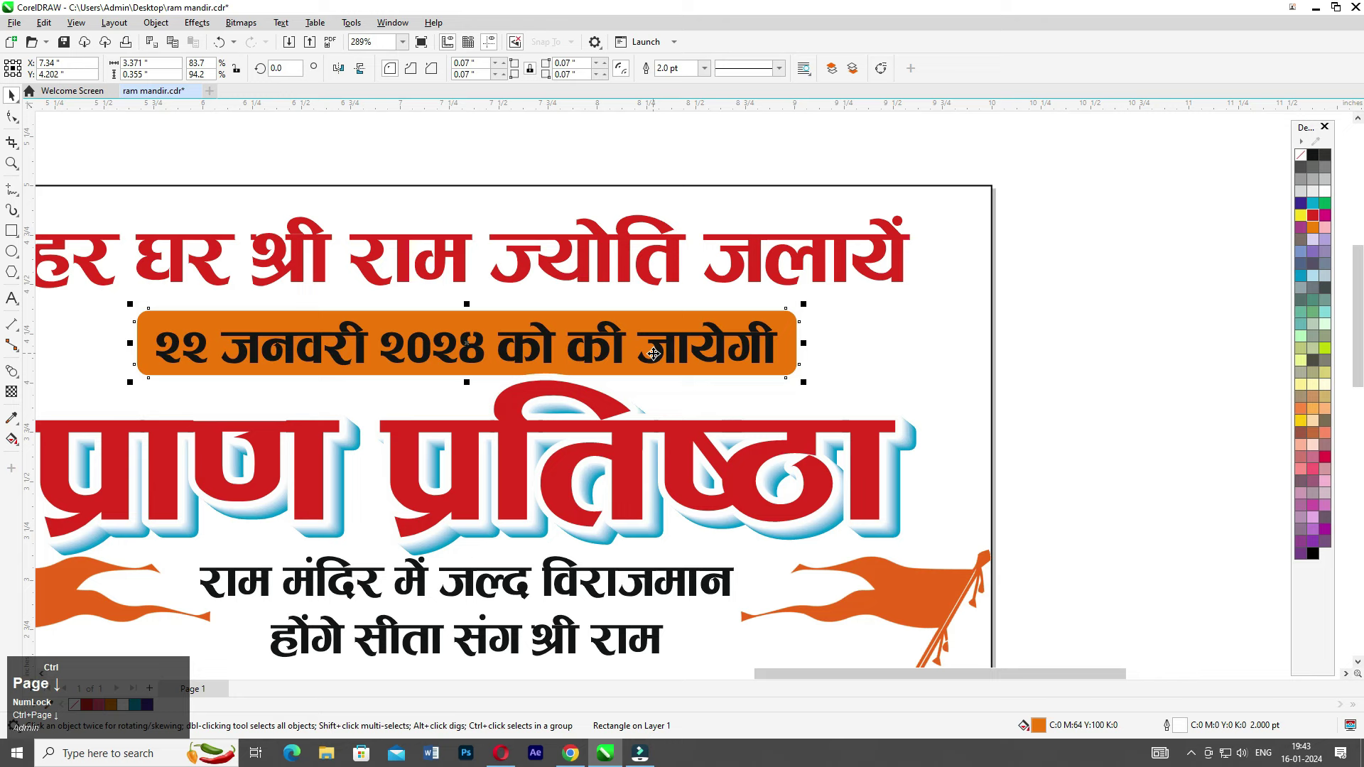
click(709, 348)
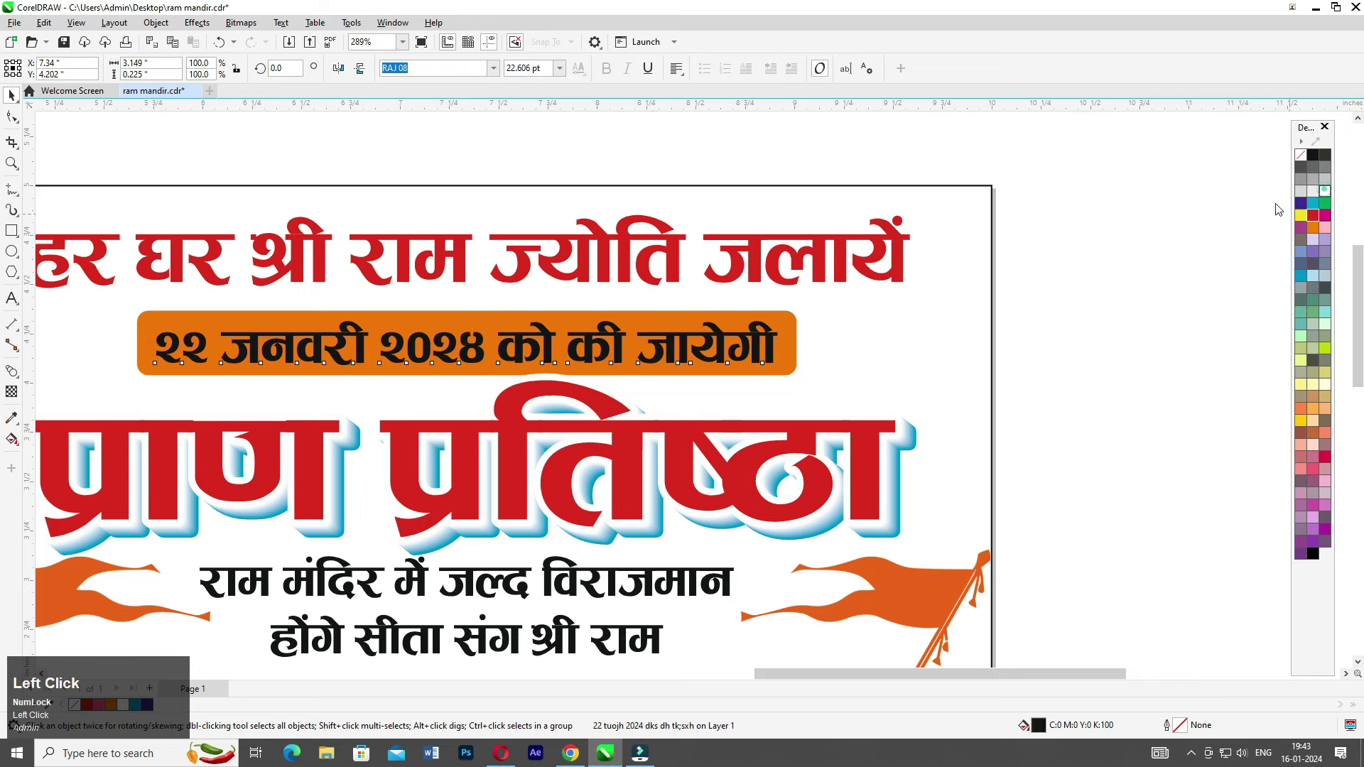
click(1324, 189)
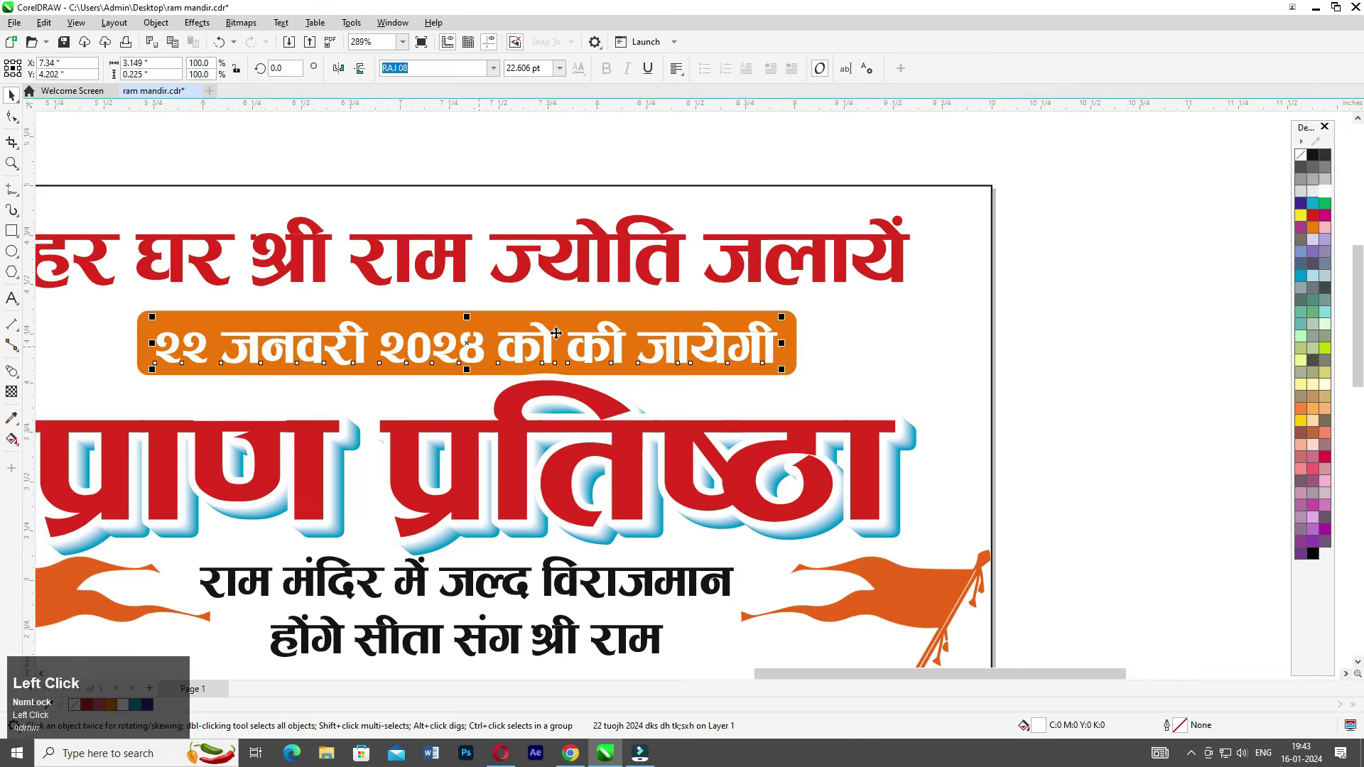
click(1077, 271)
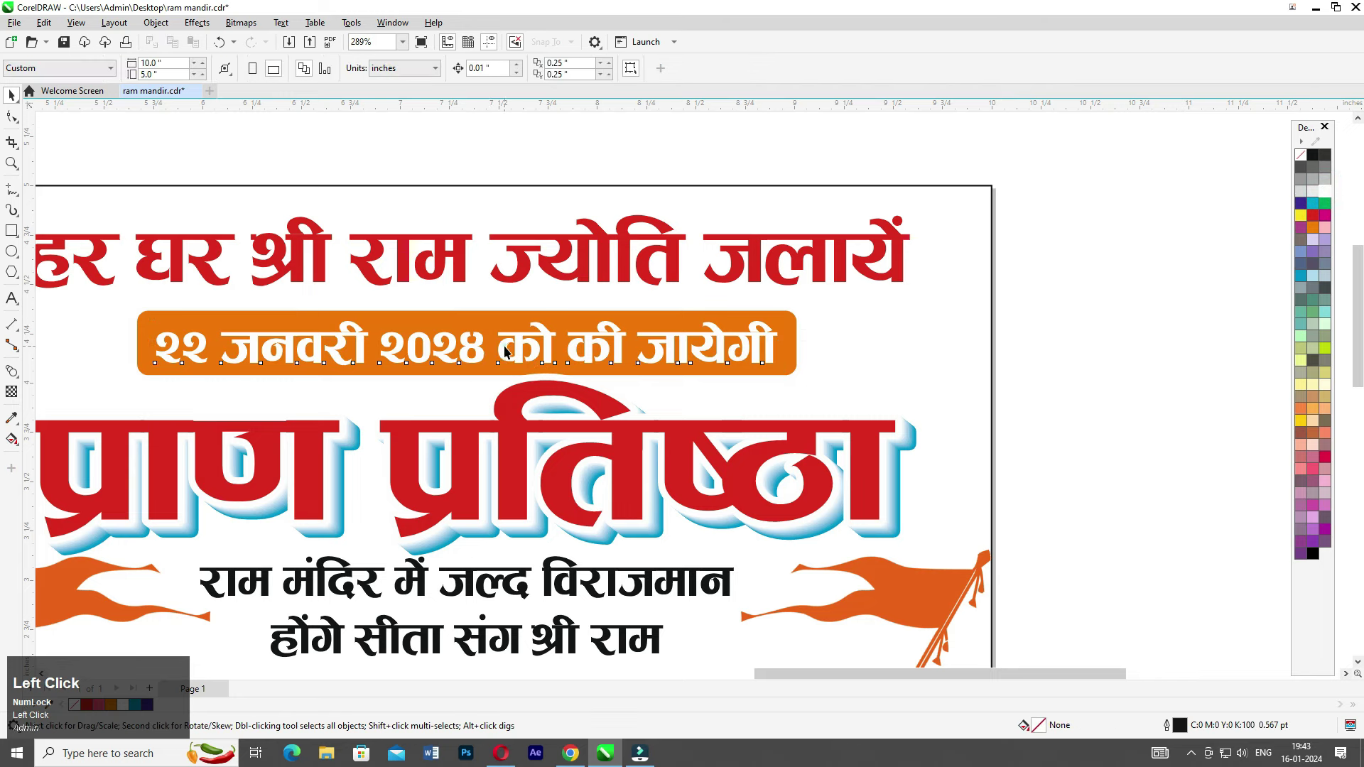
- Reduce only the words को की जायेगी in the date line to 20.606 pt
double_click(505, 352)
drag(499, 349, 793, 335)
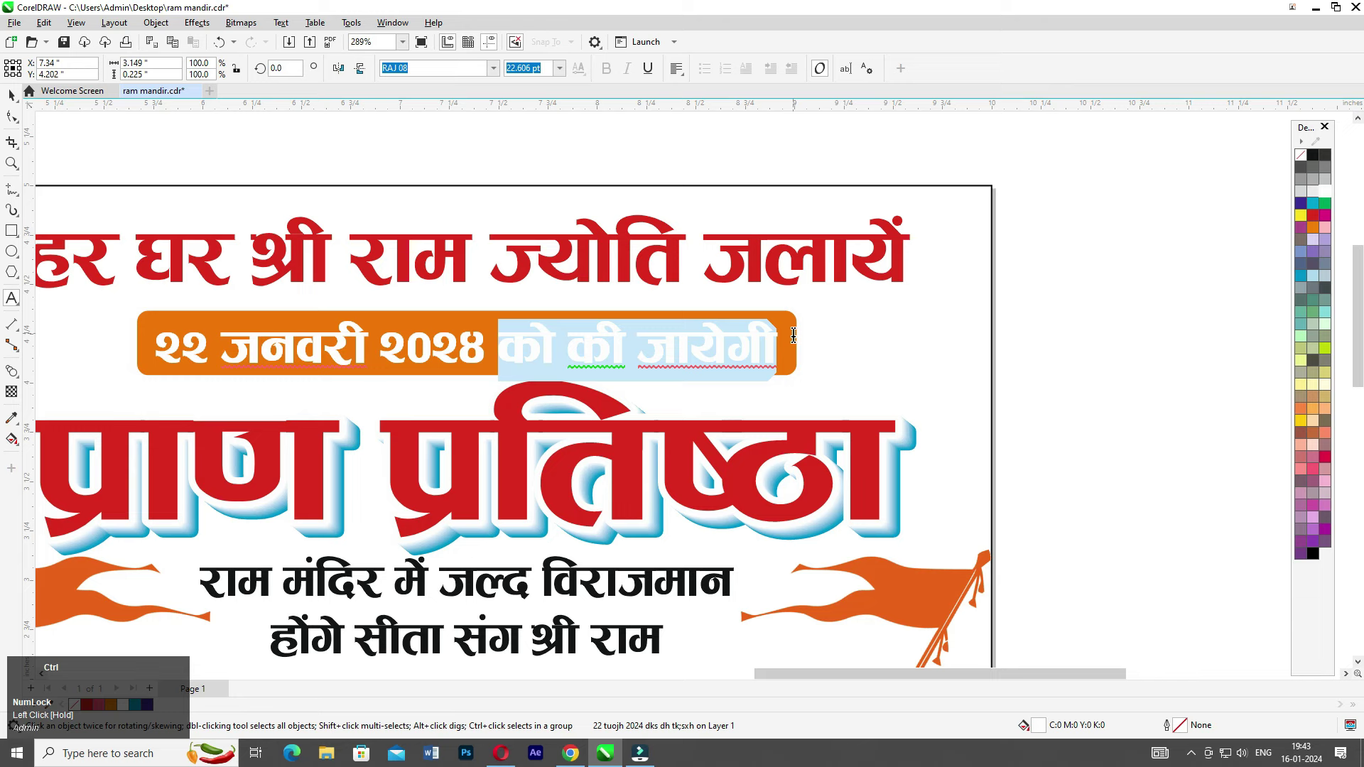
key(ctrl+KP_2)
key(ctrl+KP_2)
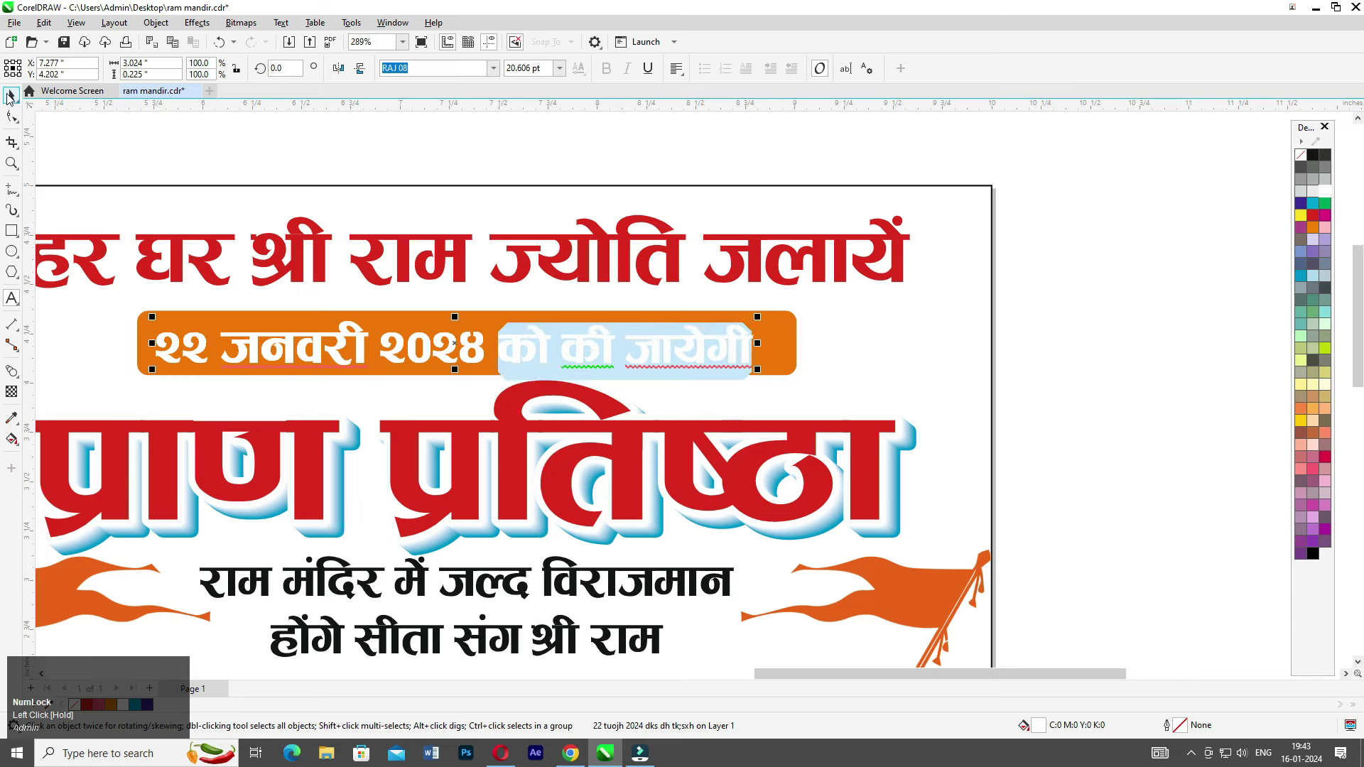
click(10, 98)
- Centre the date text horizontally and vertically on the orange frame
shift+click(789, 333)
key(c)
key(e)
click(967, 319)
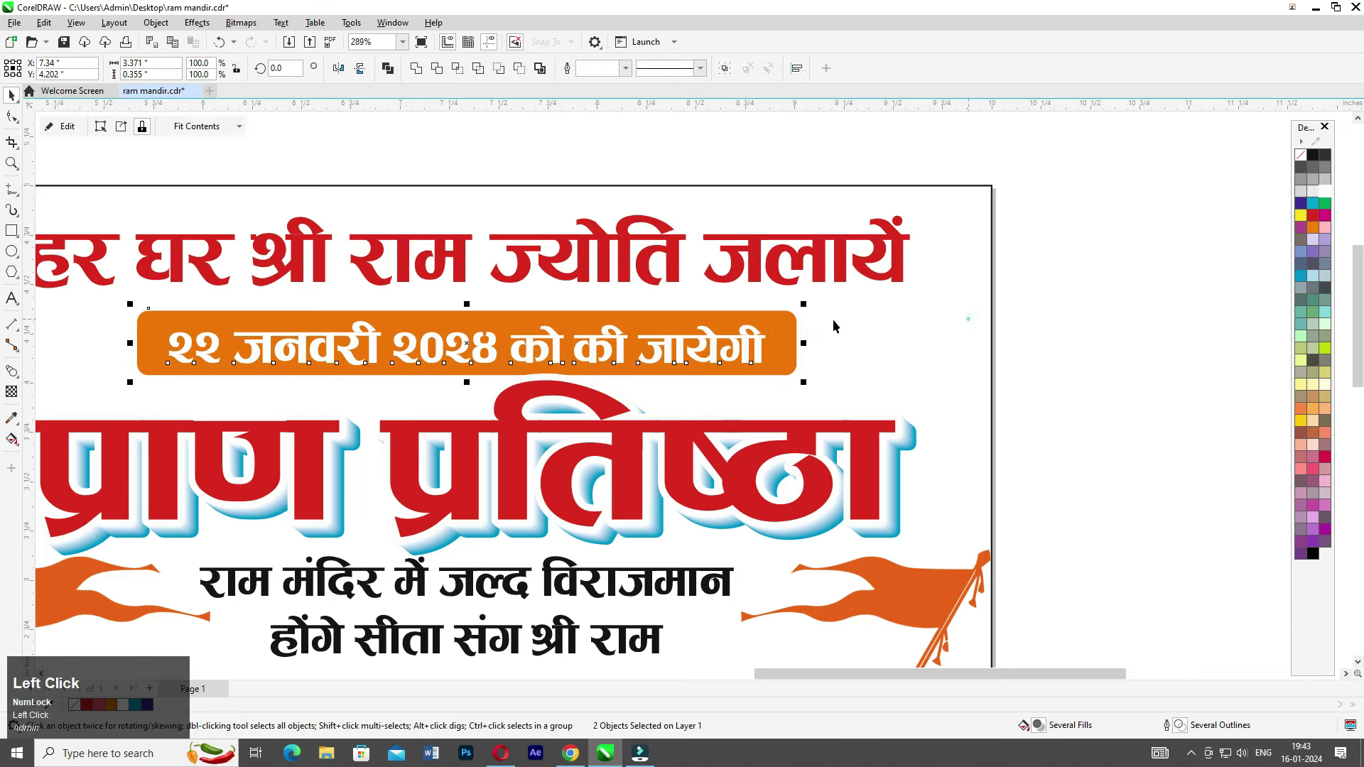
click(564, 344)
click(552, 338)
shift+click(782, 326)
key(c)
key(e)
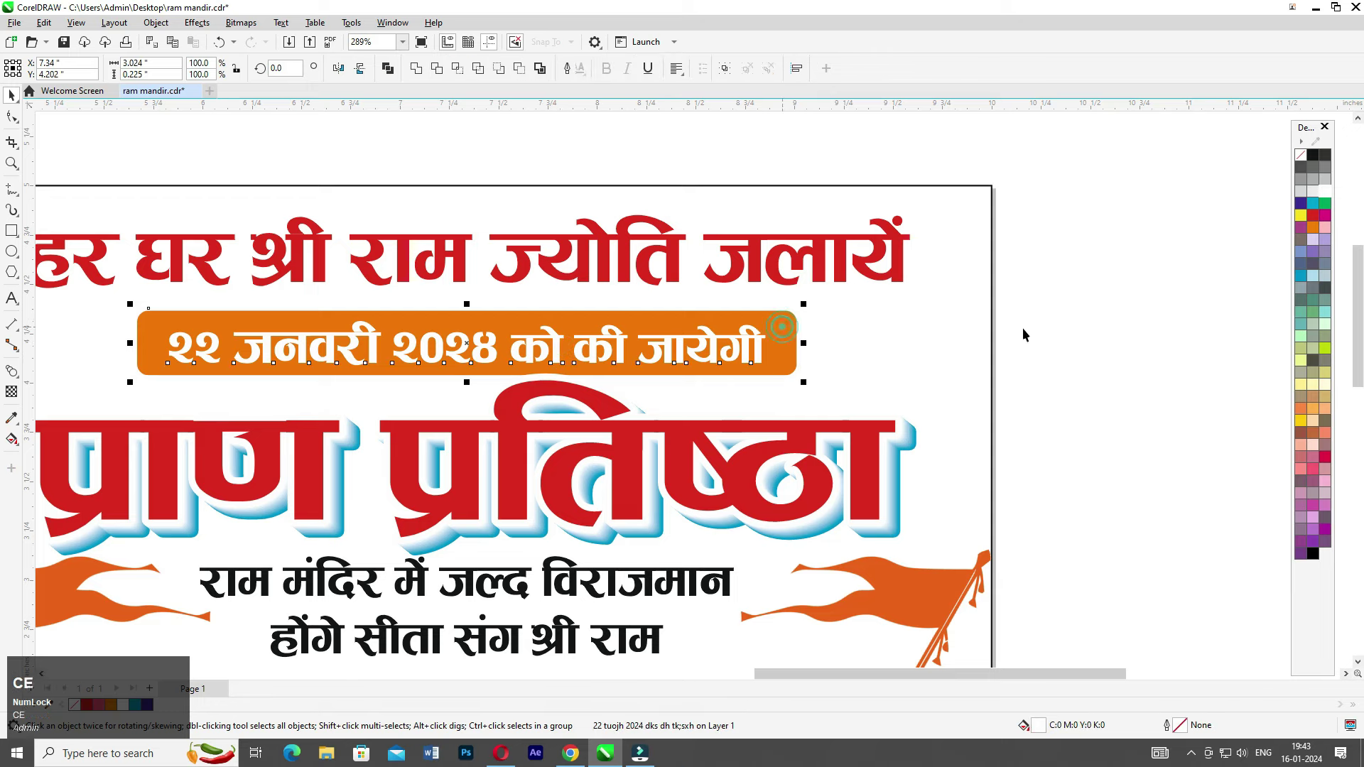
click(1023, 327)
- Add a drop shadow to the orange date frame, falling slightly down and to the right
click(759, 346)
middle_click(775, 349)
click(883, 341)
scroll(500, 399, up, 1)
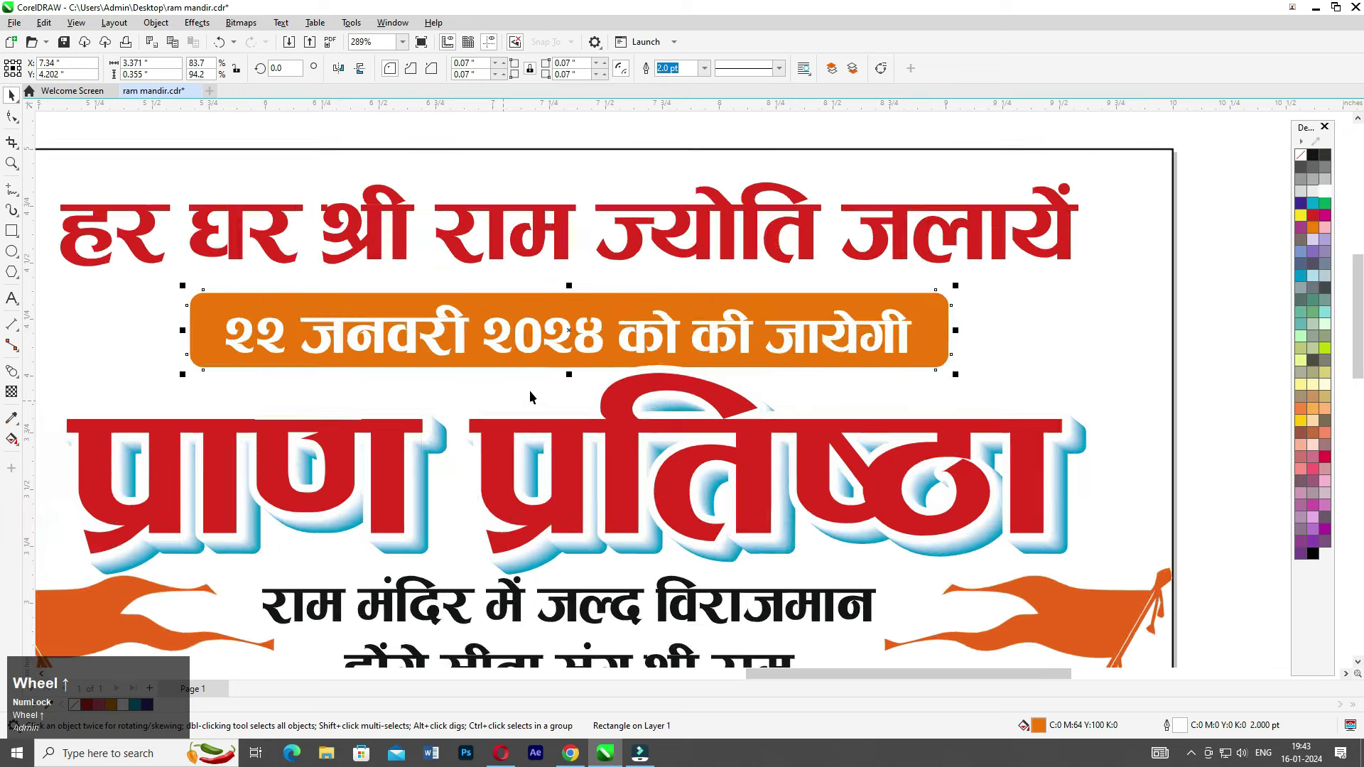
scroll(530, 395, up, 1)
middle_click(451, 396)
click(542, 308)
click(19, 377)
click(43, 367)
drag(524, 324, 564, 380)
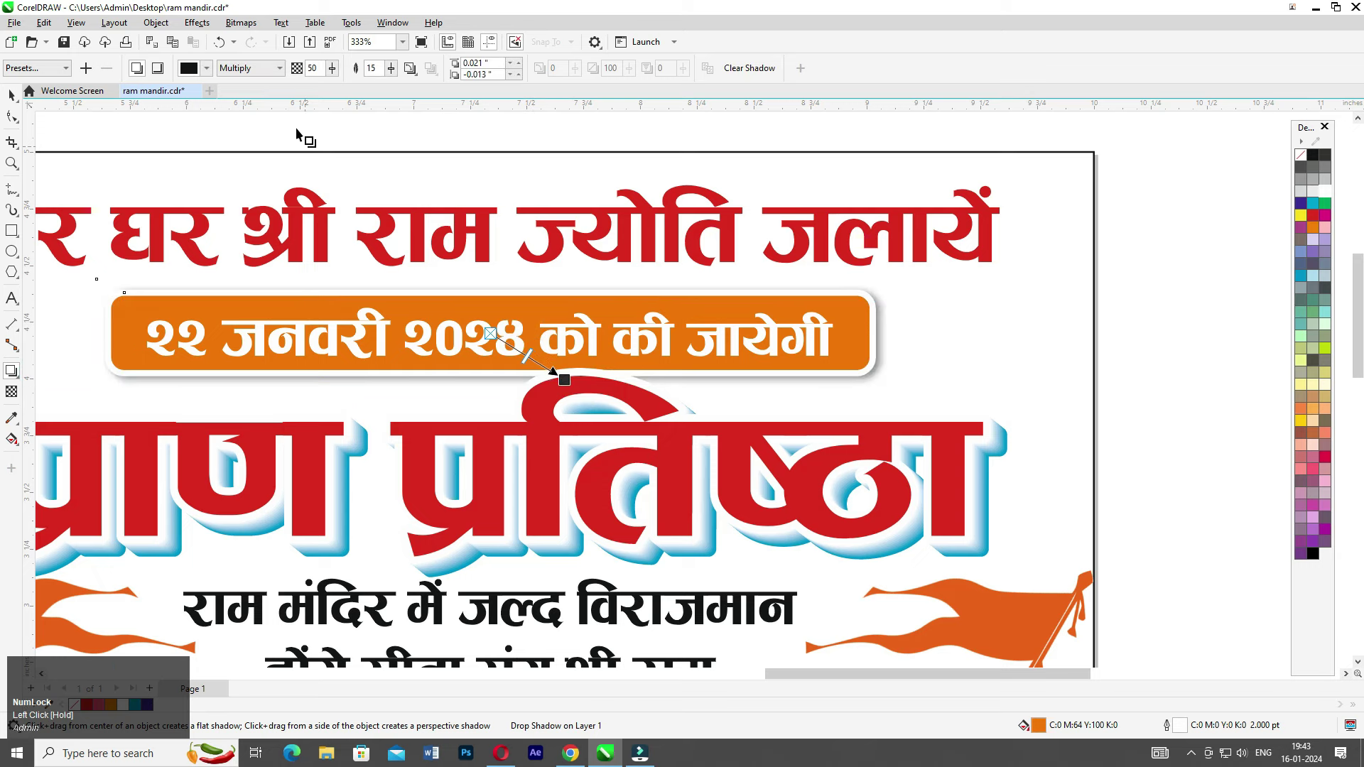
- Set the frame's shadow to 35 opacity and 10 feathering, with an offset of about 0.036 by -0.024 inch
click(322, 68)
text(35)
key(Tab)
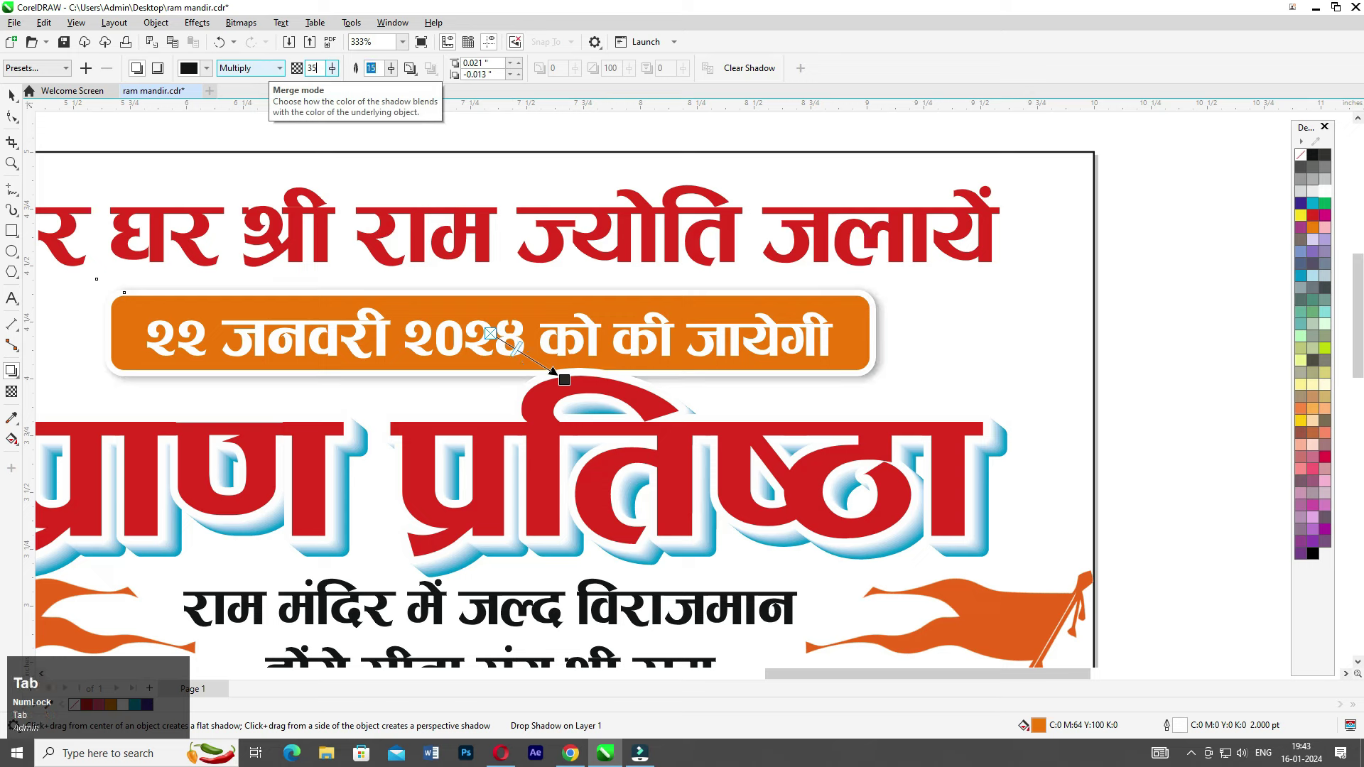
text(10)
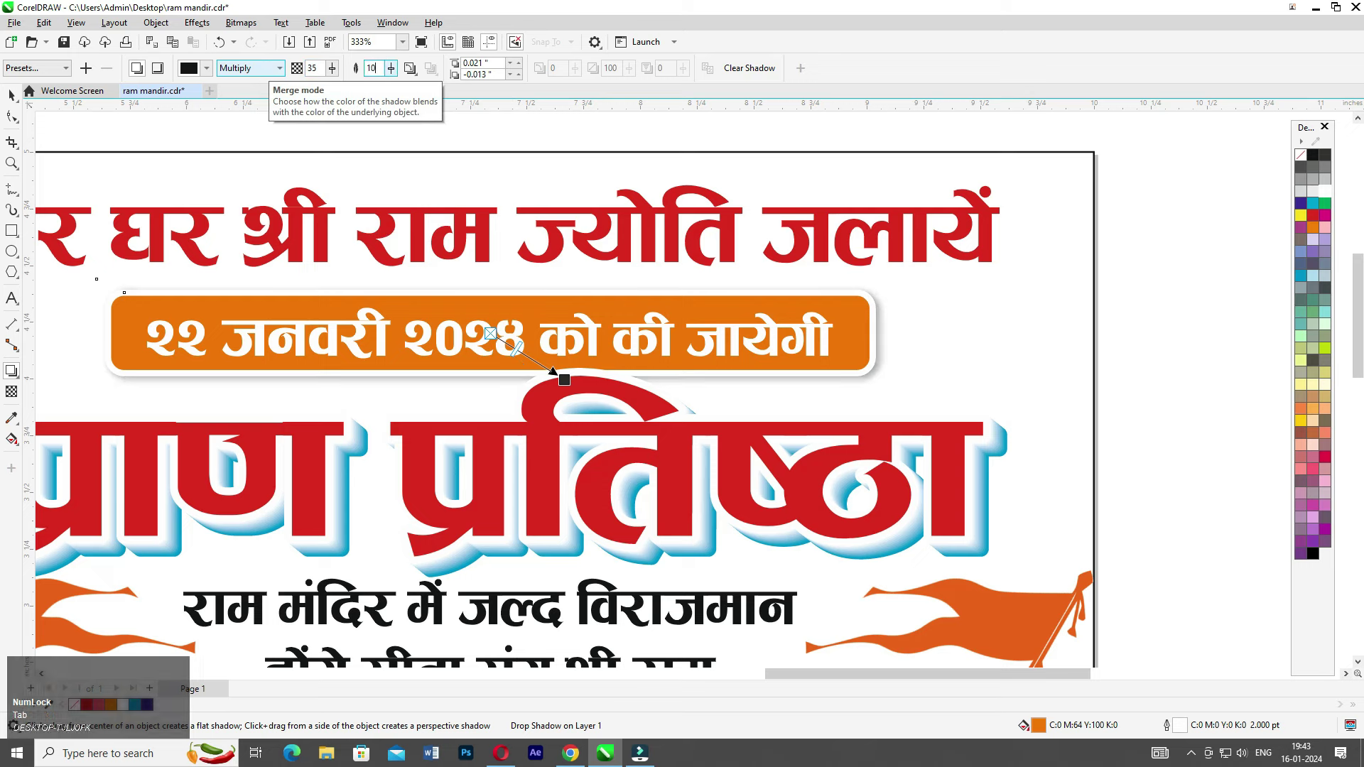
drag(564, 381, 565, 388)
key(Up)
key(Up)
key(Up)
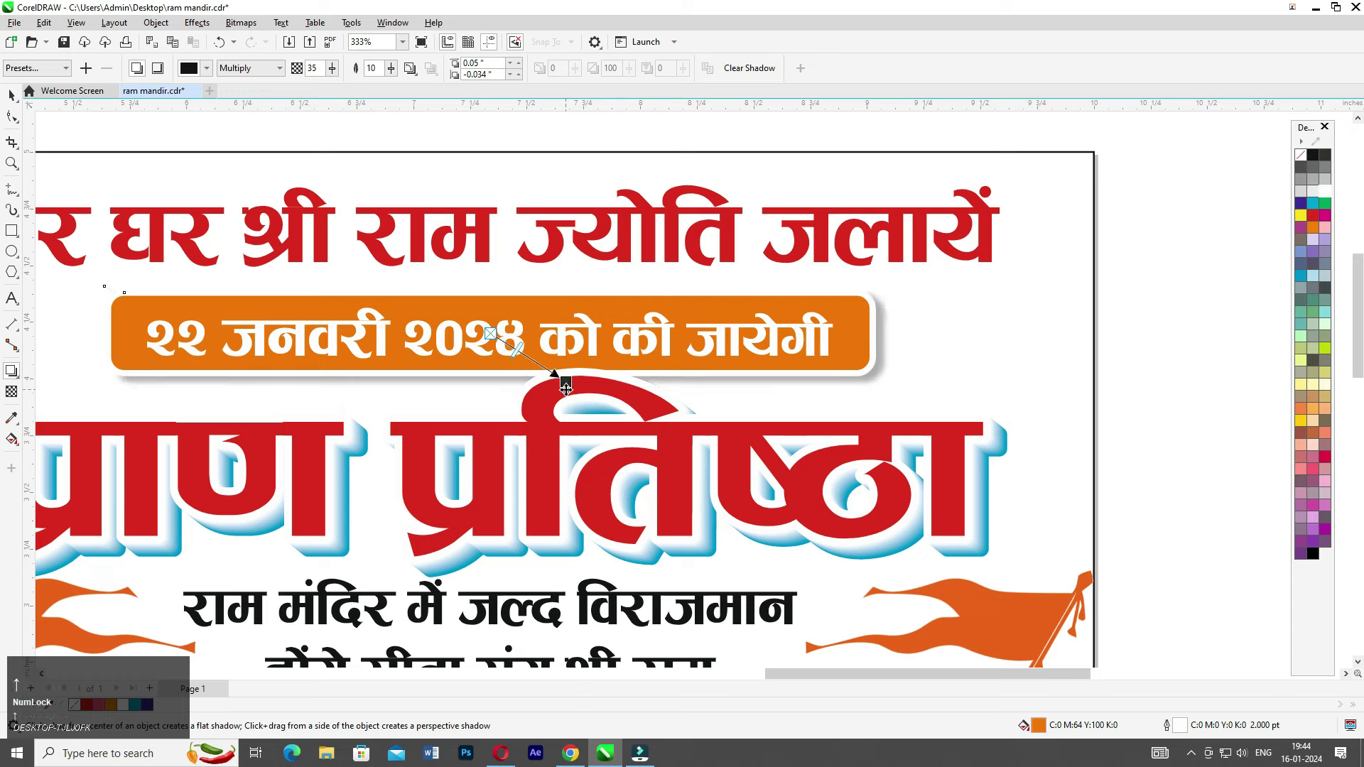
- Break the drop shadow apart from the orange date frame
click(11, 95)
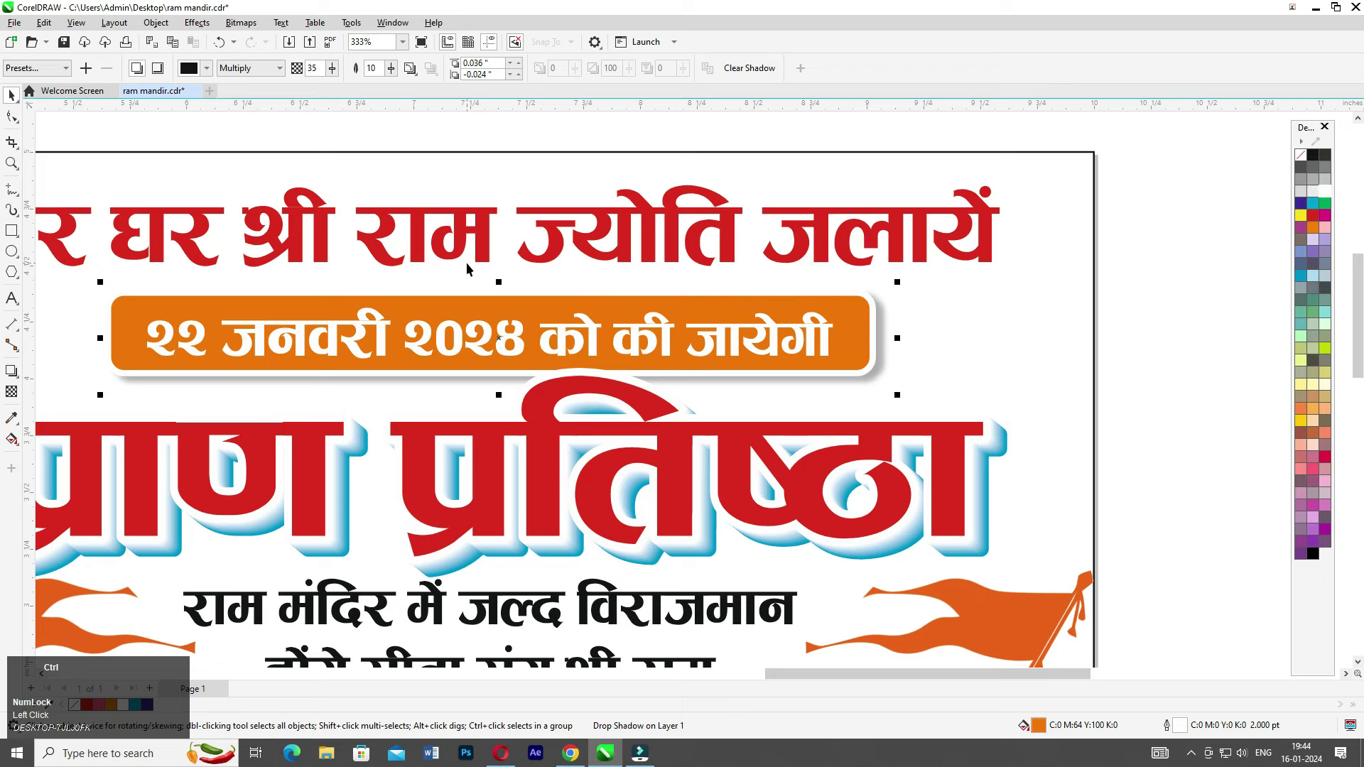
key(ctrl+k)
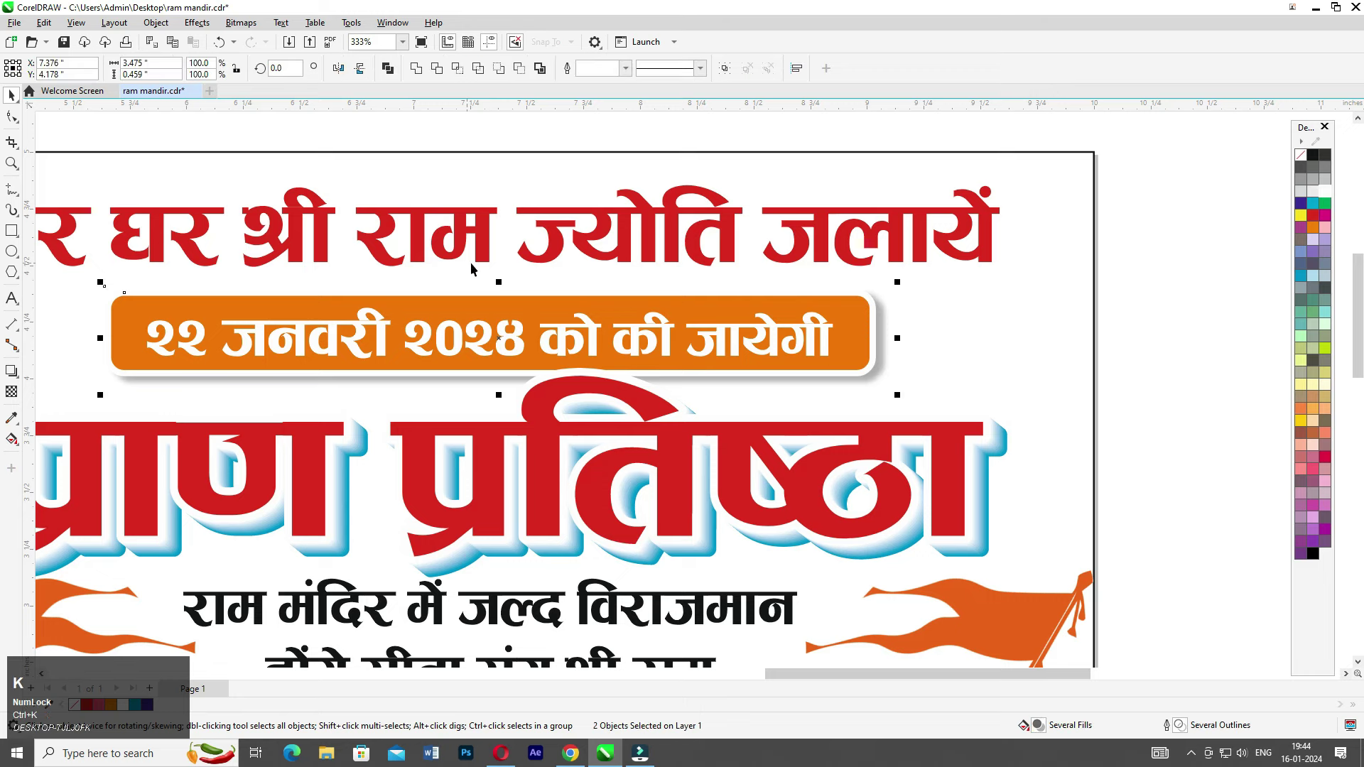
click(1154, 249)
- Try moving the separated shadow away from the date frame and undo the move
click(877, 364)
click(1154, 338)
drag(884, 376, 894, 395)
key(ctrl+z)
- Move the date frame, its text and its shadow up together to Y 4.238 inches, closer to the top headline
scroll(990, 438, down, 2)
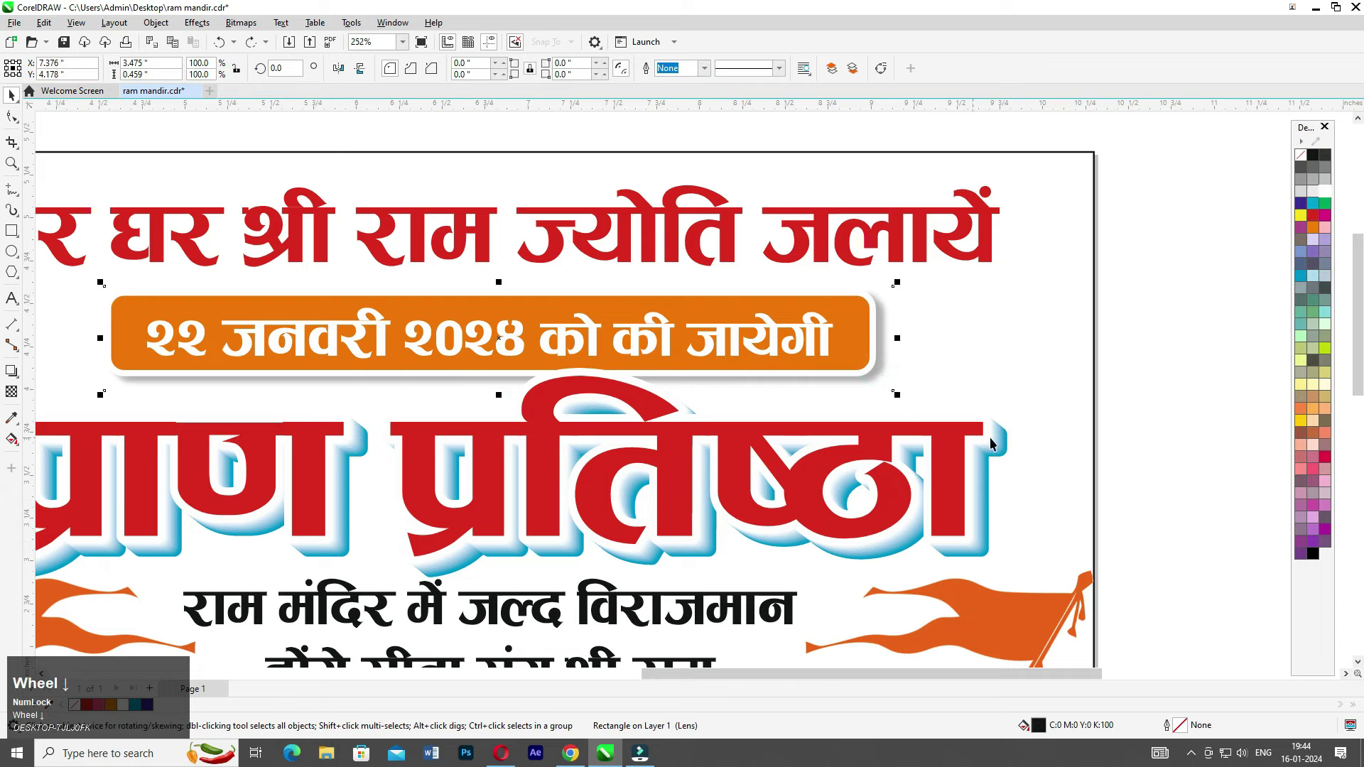
drag(1191, 318, 165, 590)
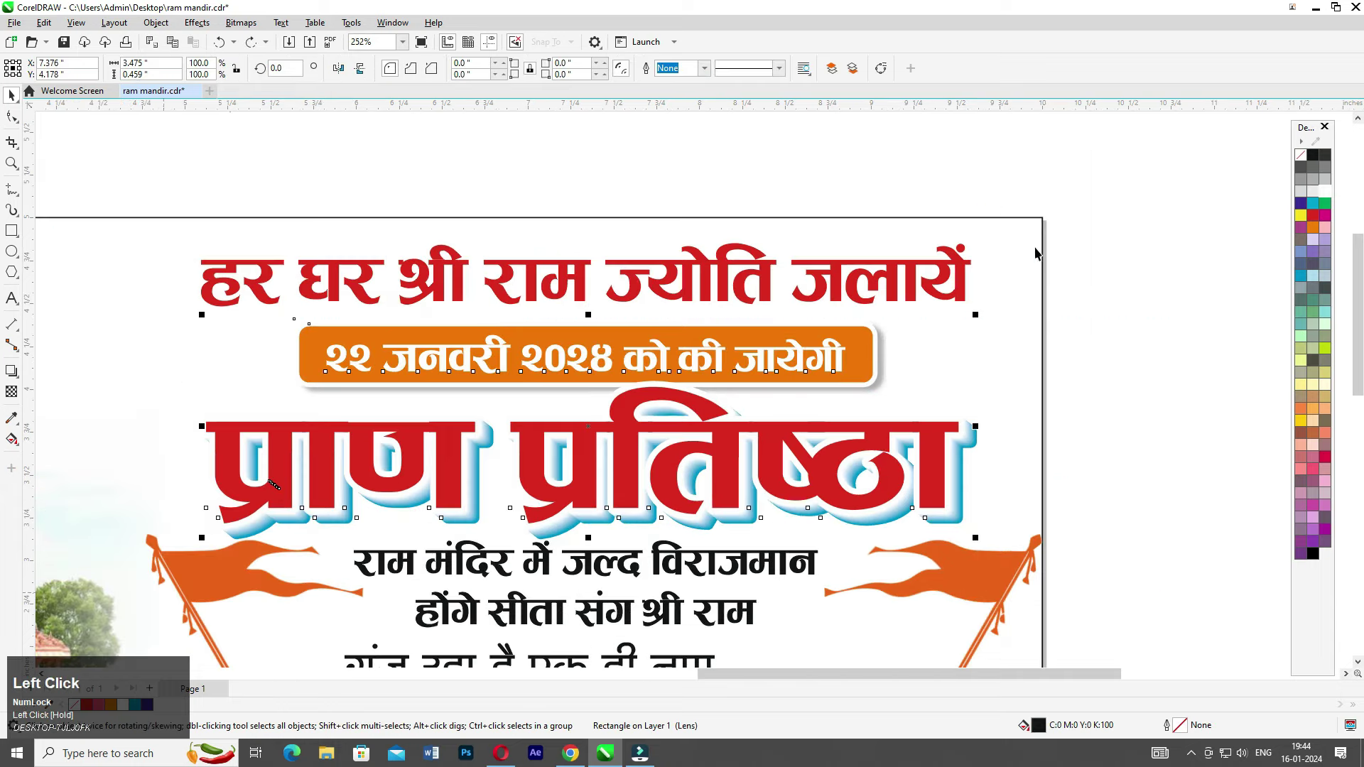
drag(1141, 271, 197, 451)
key(Up)
key(Up)
key(Up)
key(Up)
key(Up)
key(Up)
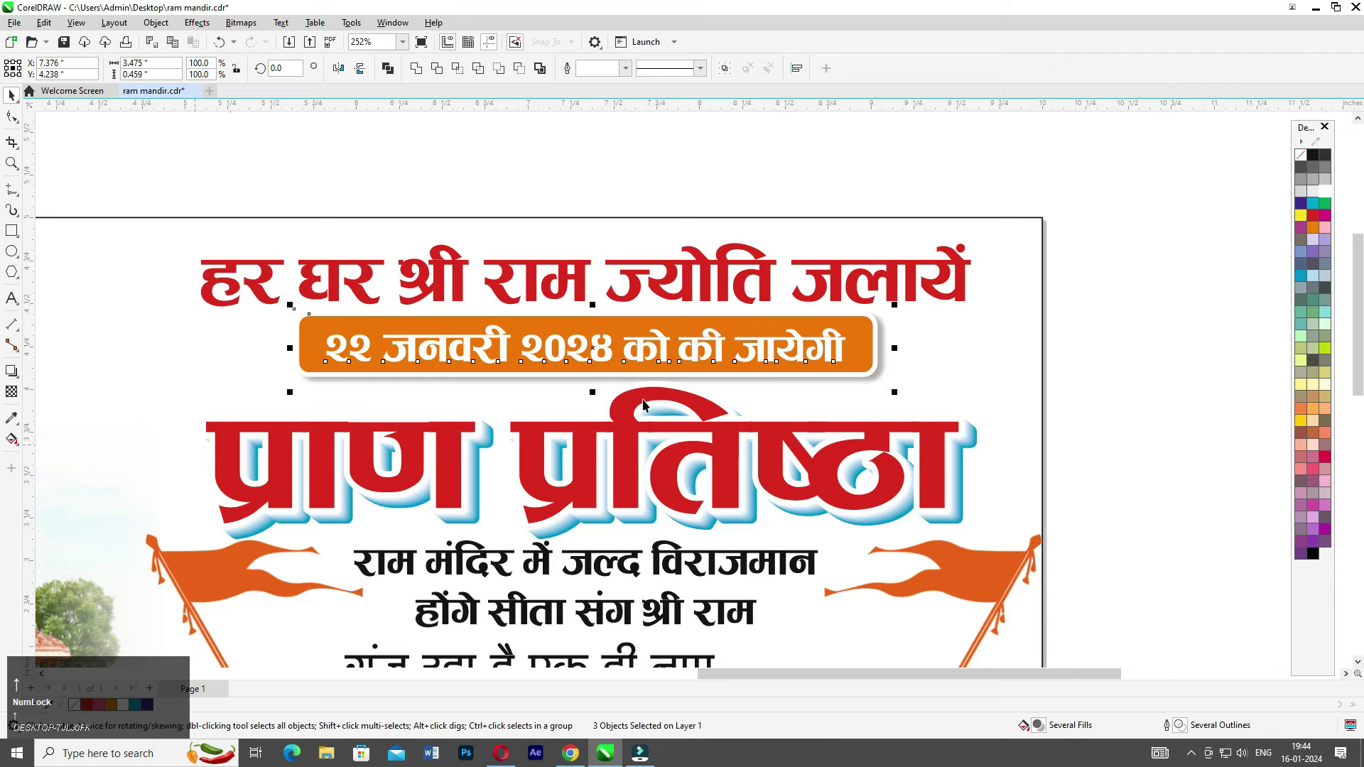
- Nudge the हर घर श्री राम ज्योति जलायें headline up to Y 4.698 inches and fill it with solid blue, C100 M100 Y0 K0
click(570, 271)
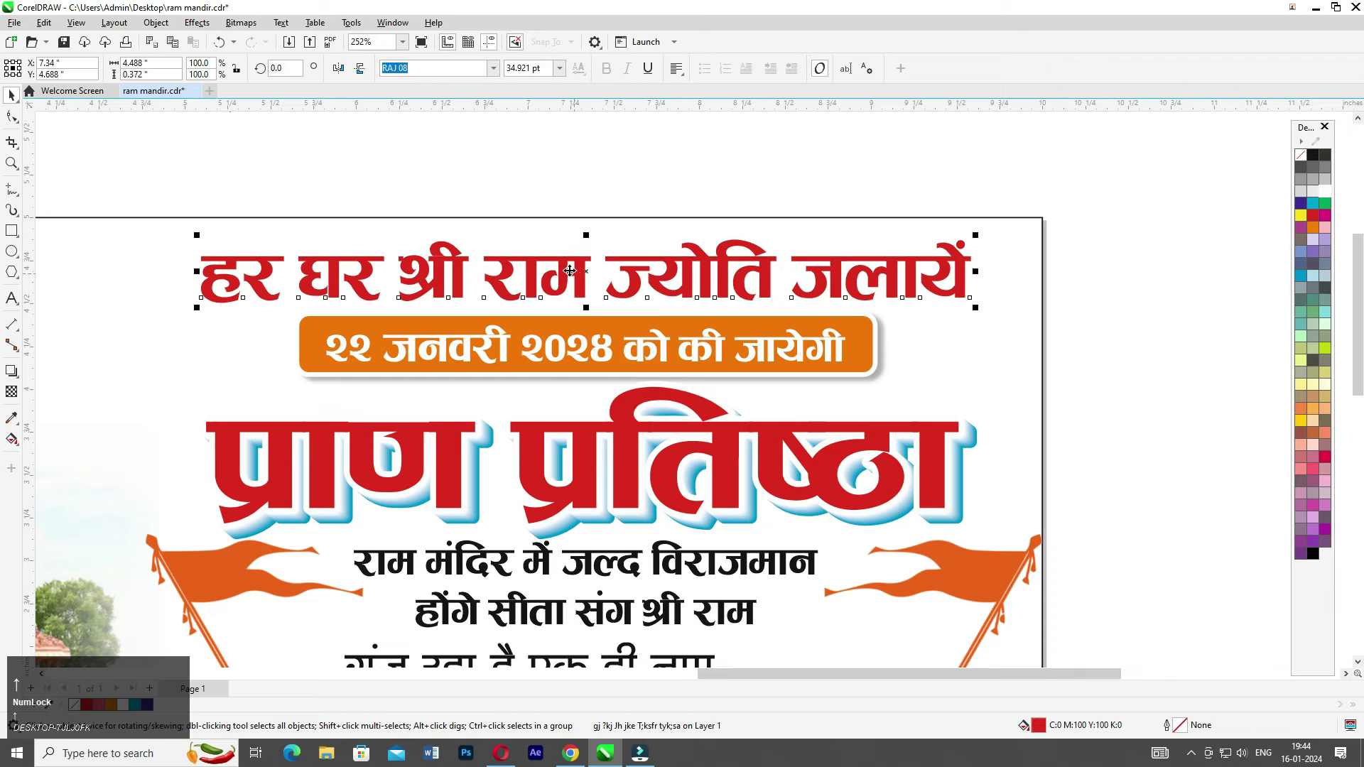
scroll(607, 263, down, 1)
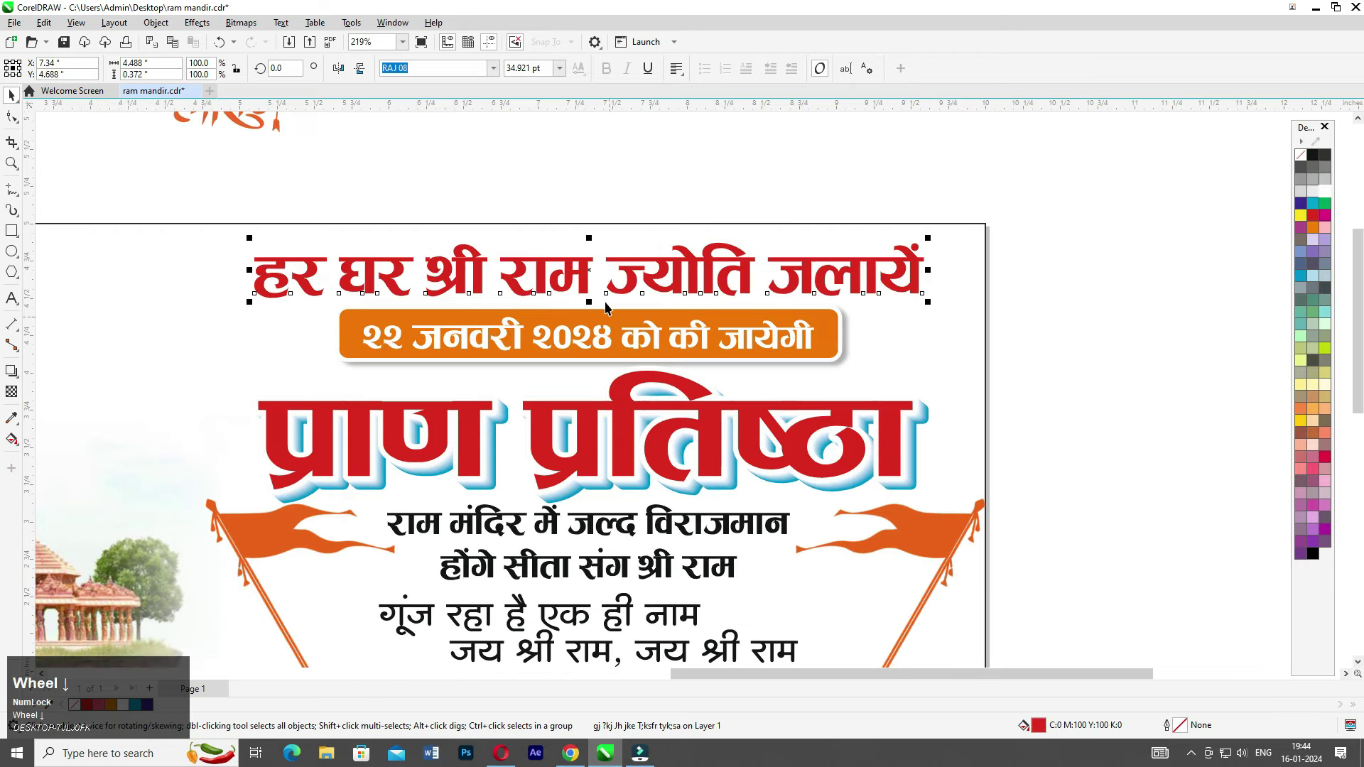
scroll(607, 307, up, 2)
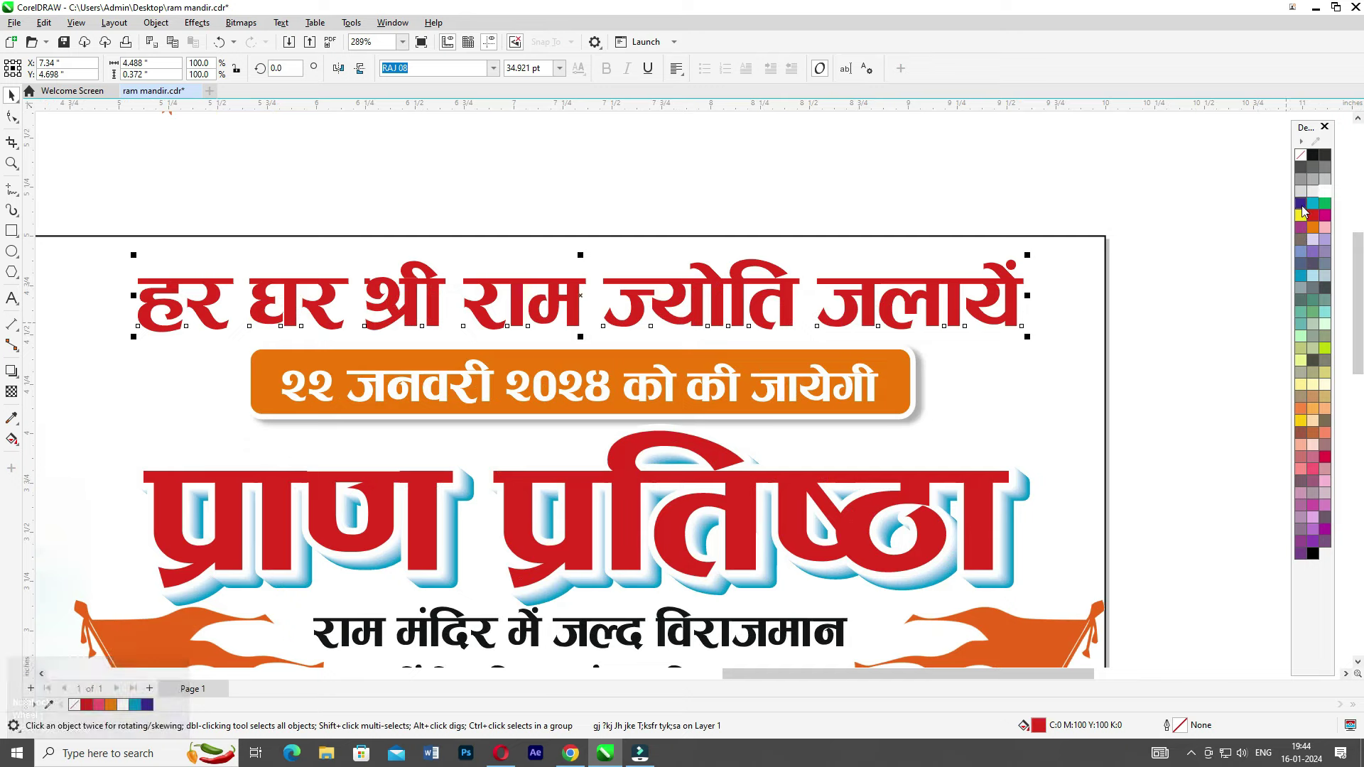
click(1301, 204)
scroll(568, 318, up, 1)
scroll(568, 317, up, 1)
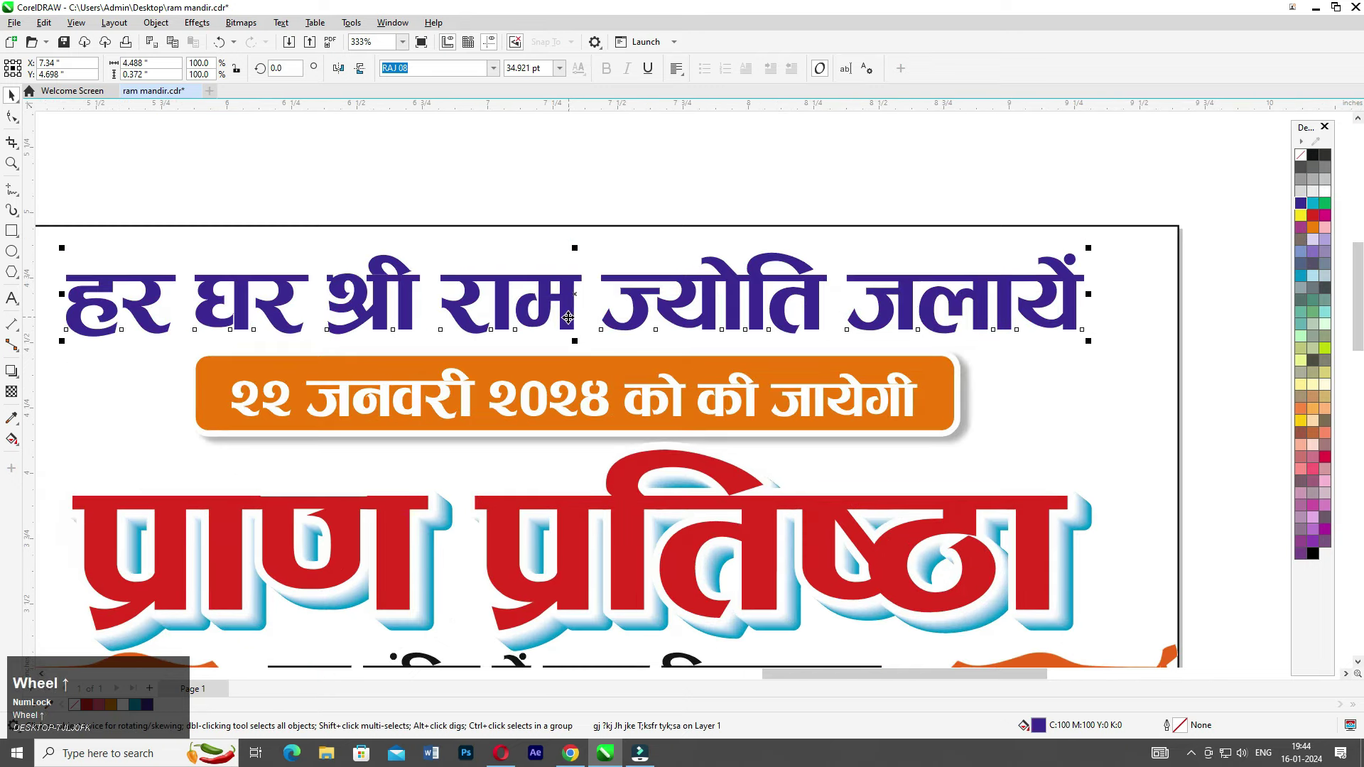
- Apply a vertical fountain fill to the top headline, from blue at the top to purple at the bottom
key(g)
drag(564, 273, 571, 329)
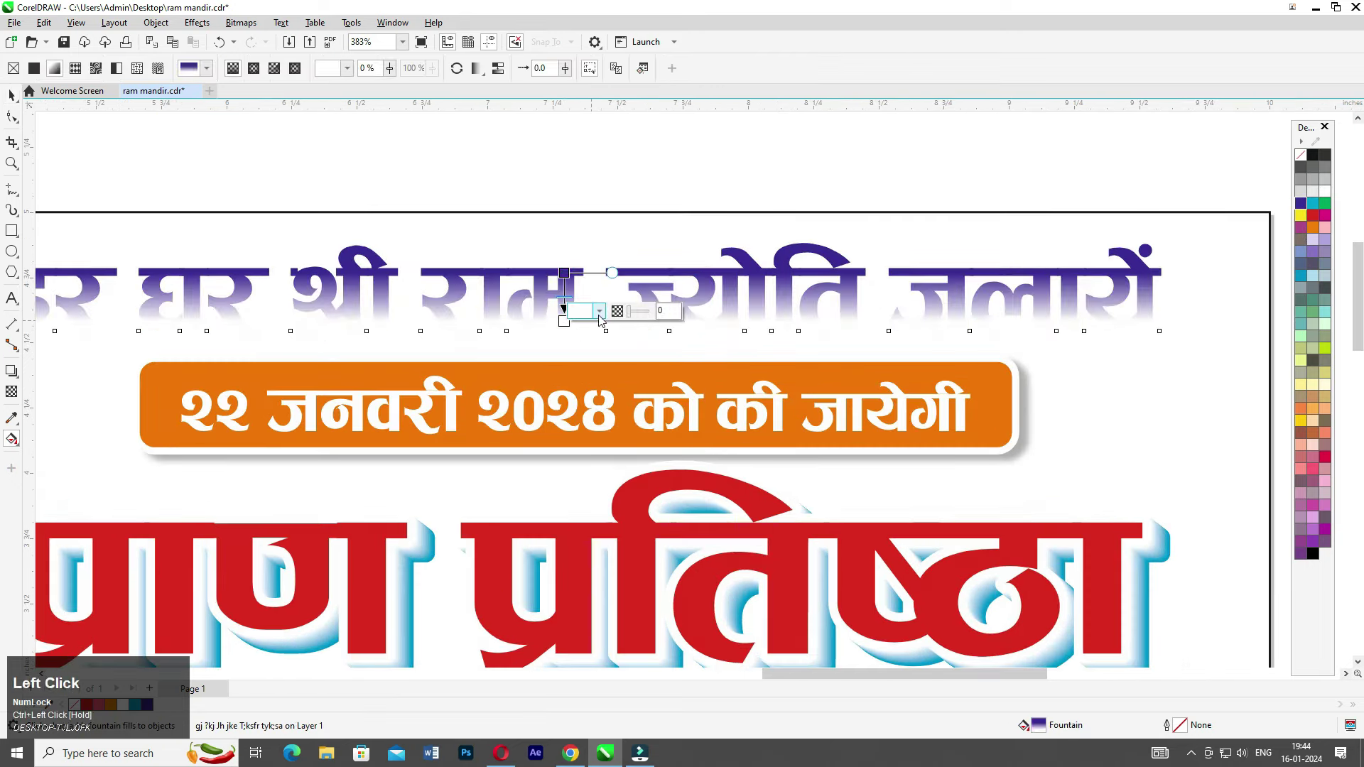
click(599, 312)
click(660, 484)
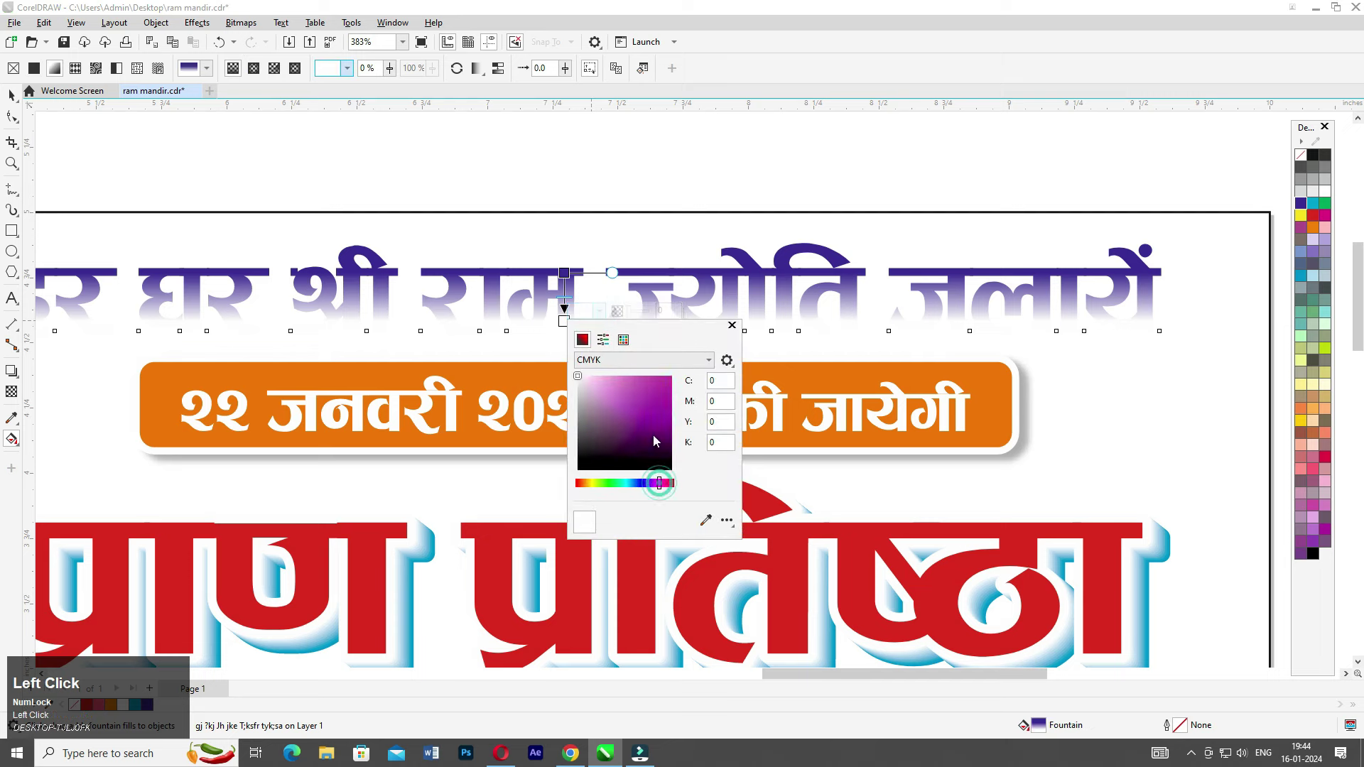
click(652, 431)
click(657, 406)
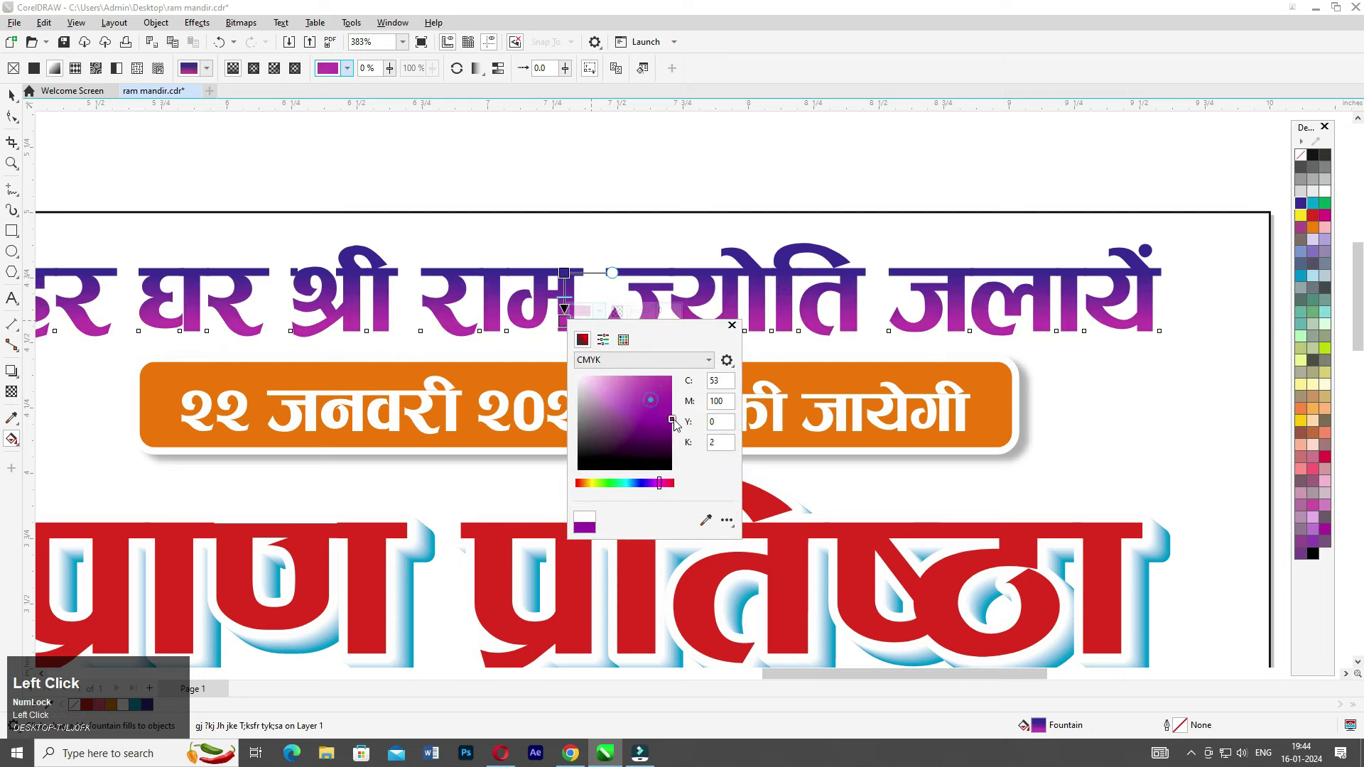
click(12, 101)
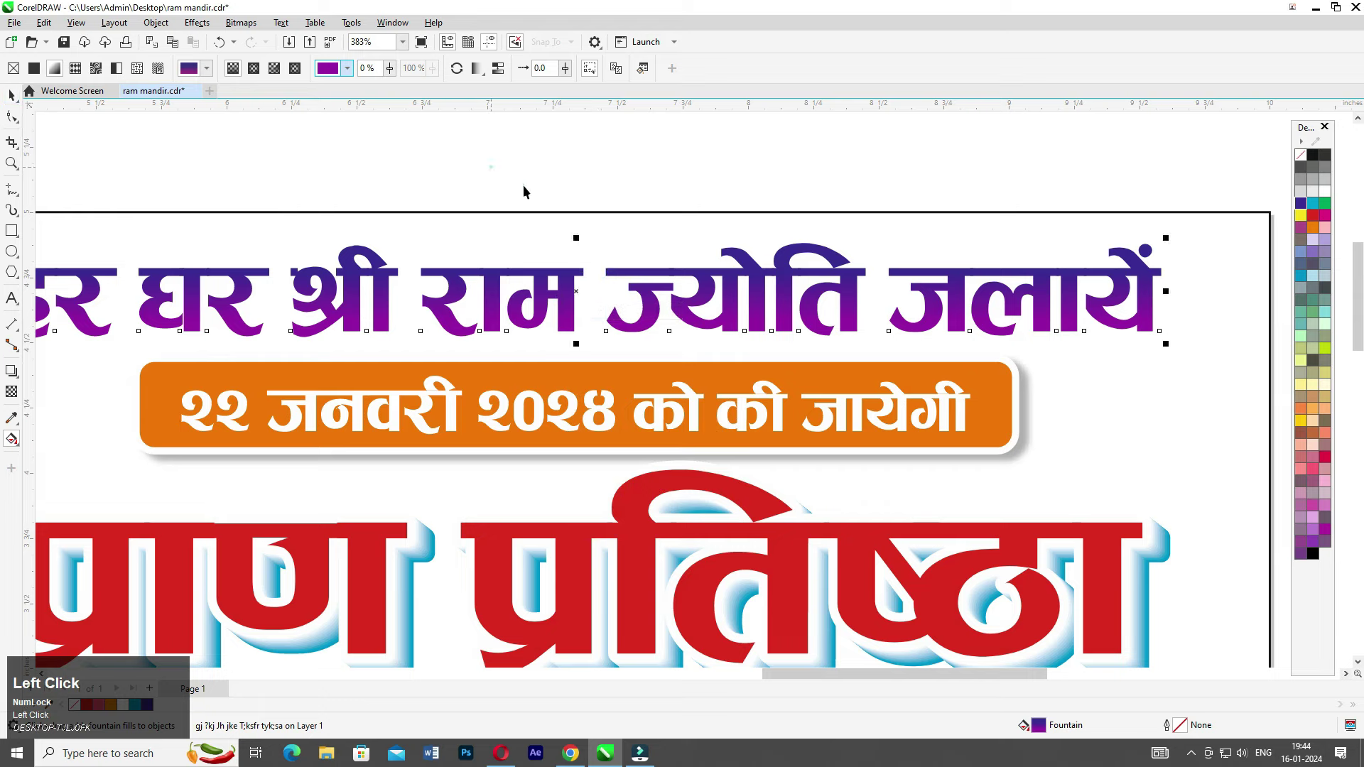
click(490, 171)
- Try a duplicate of the top headline offset 0.02 inch right and down, and delete it
middle_click(569, 238)
click(547, 187)
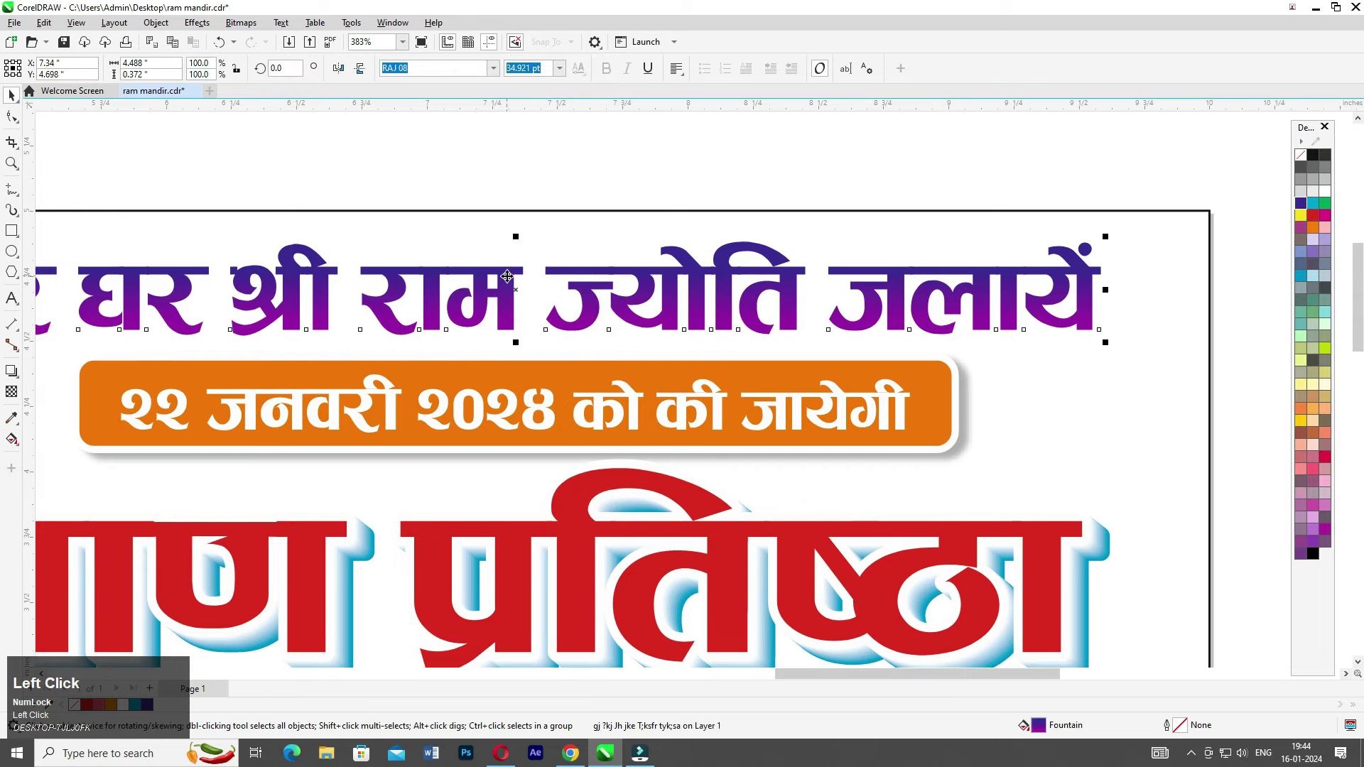
key(KP_Add)
key(Right)
key(Down)
key(Right)
key(Down)
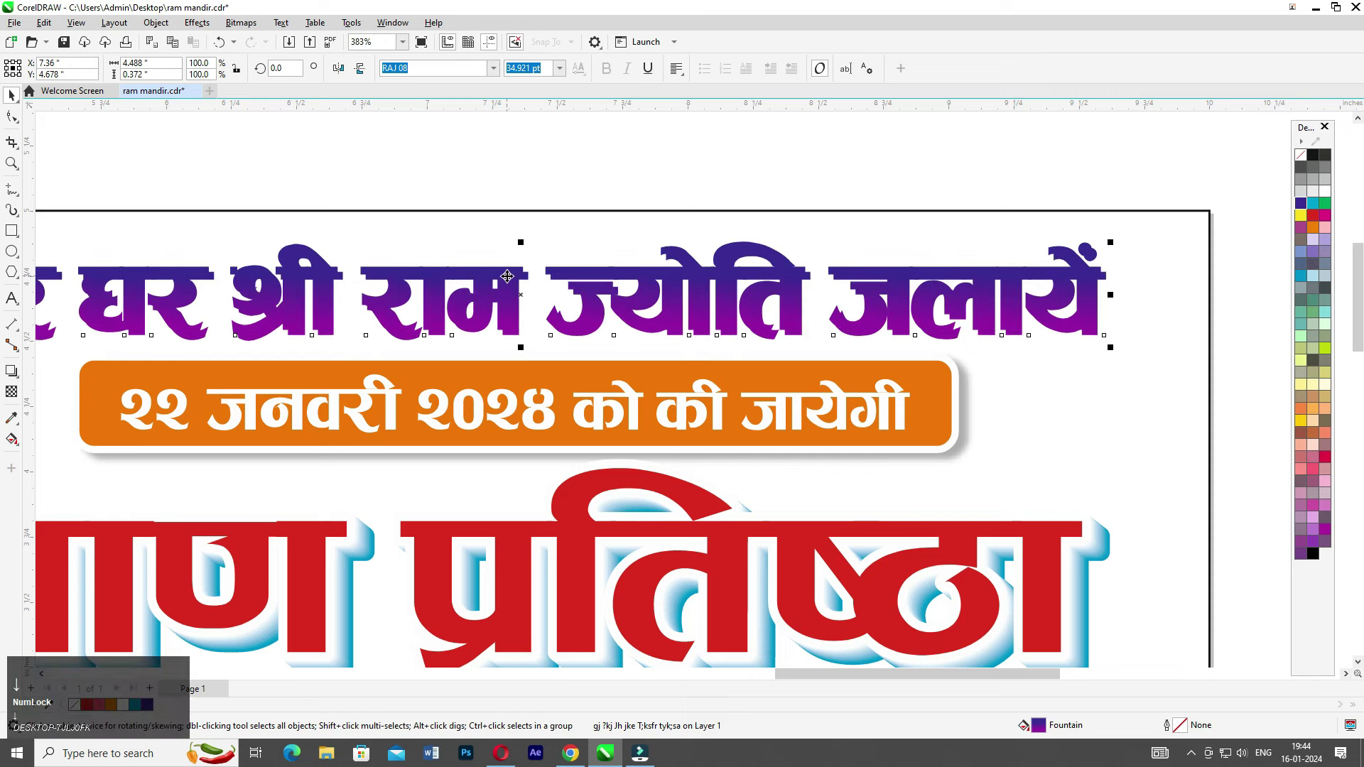
key(Delete)
- Give the top headline a white 2 pt outline with rounded corners, placed behind its fill
click(508, 276)
key(F12)
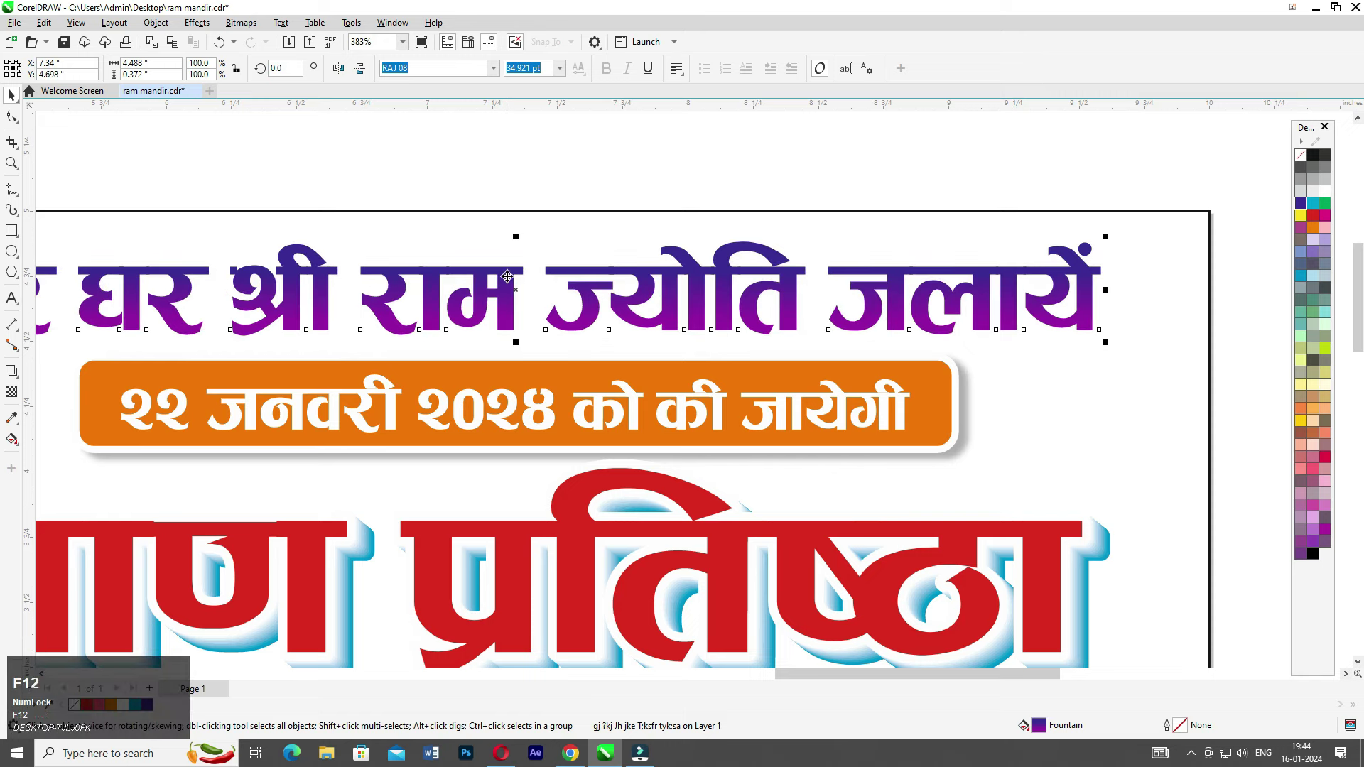
key(Return)
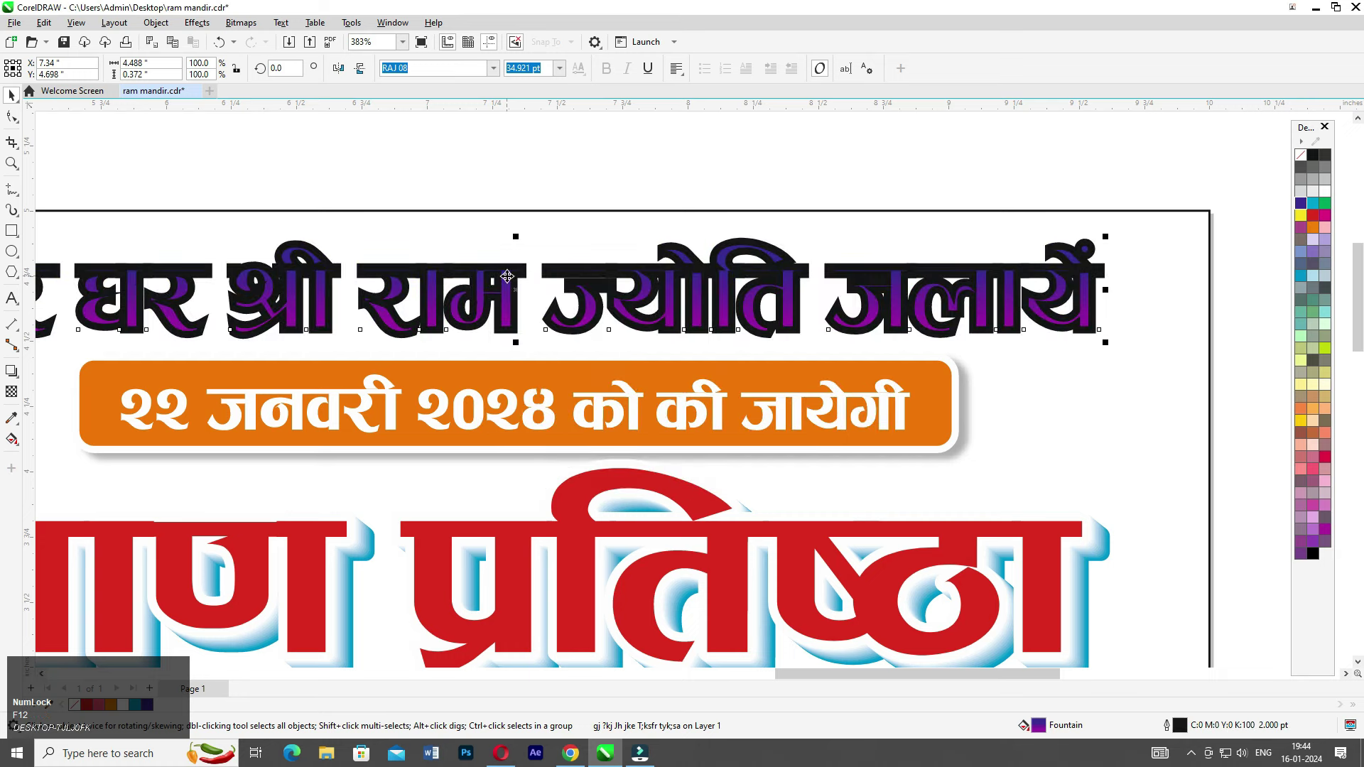
key(F12)
click(572, 404)
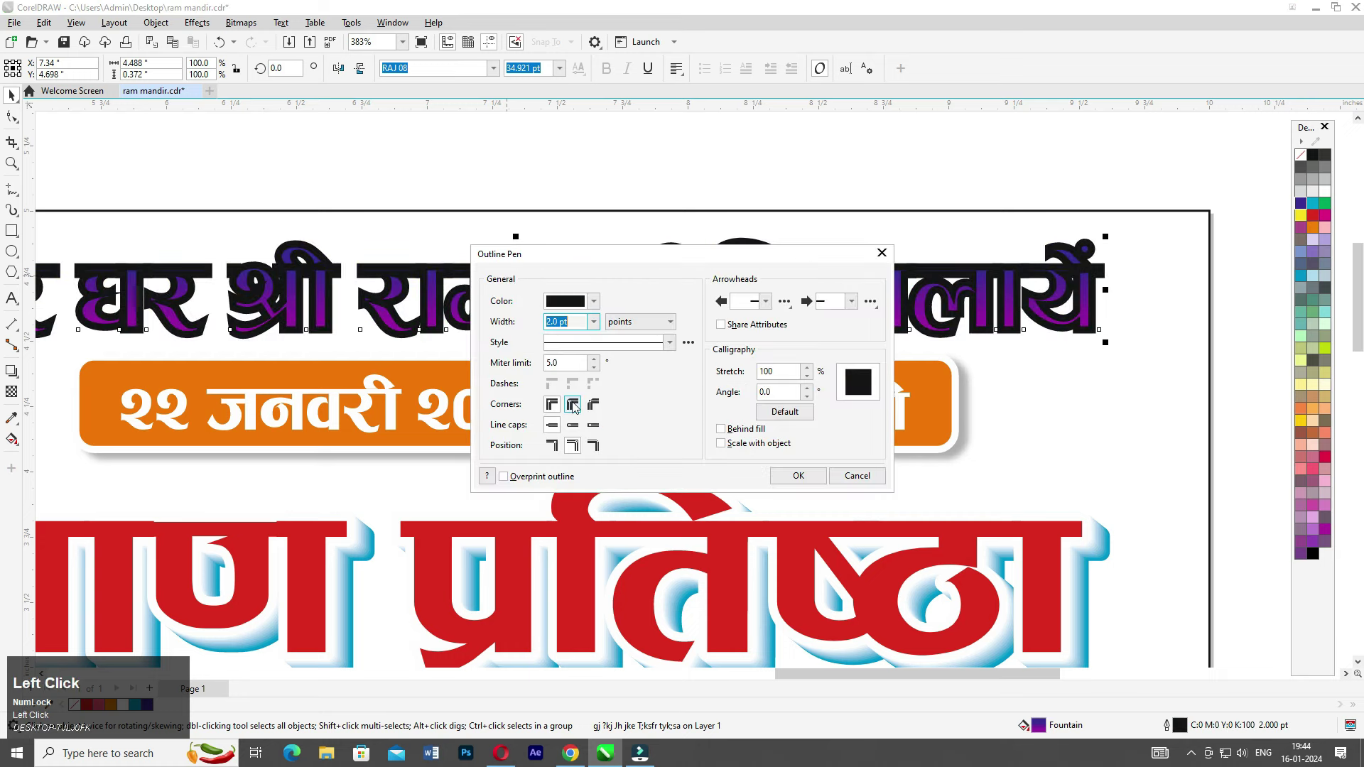
click(782, 476)
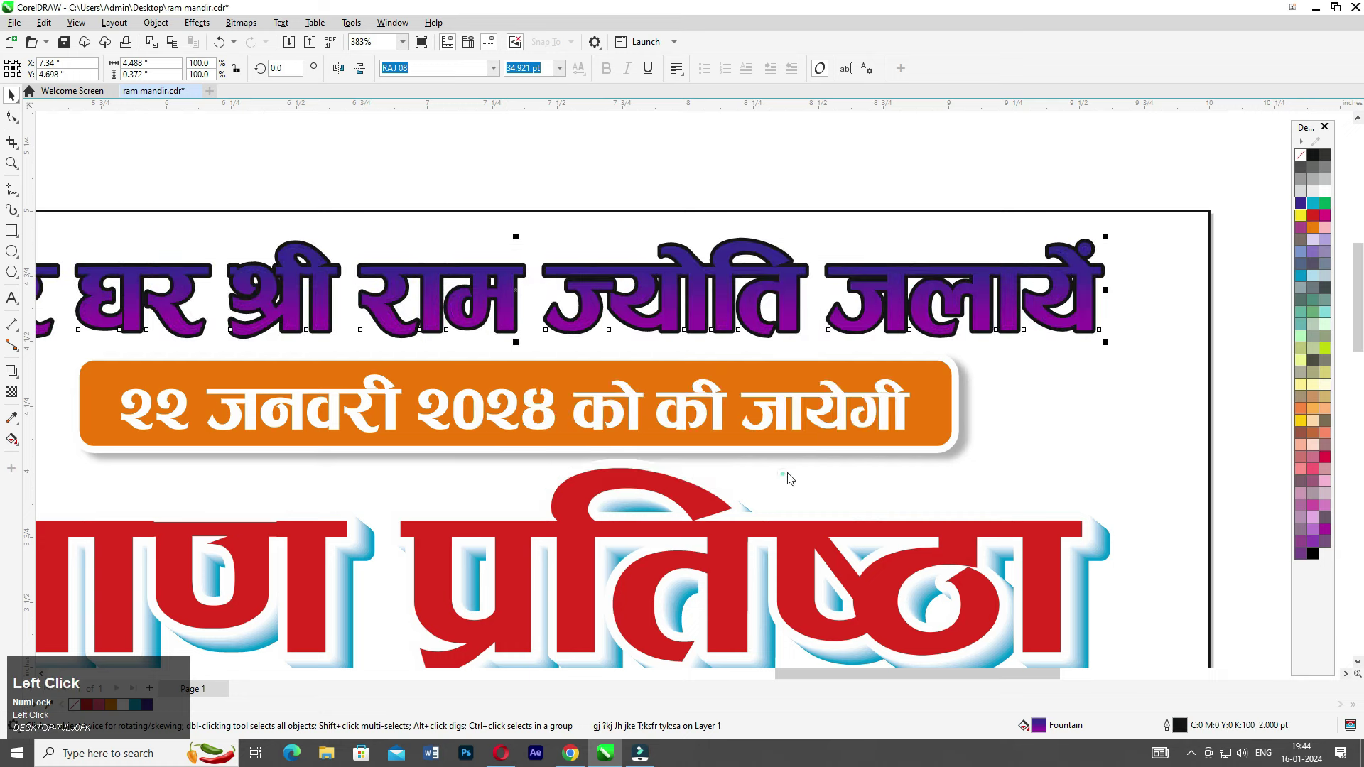
right_click(1326, 192)
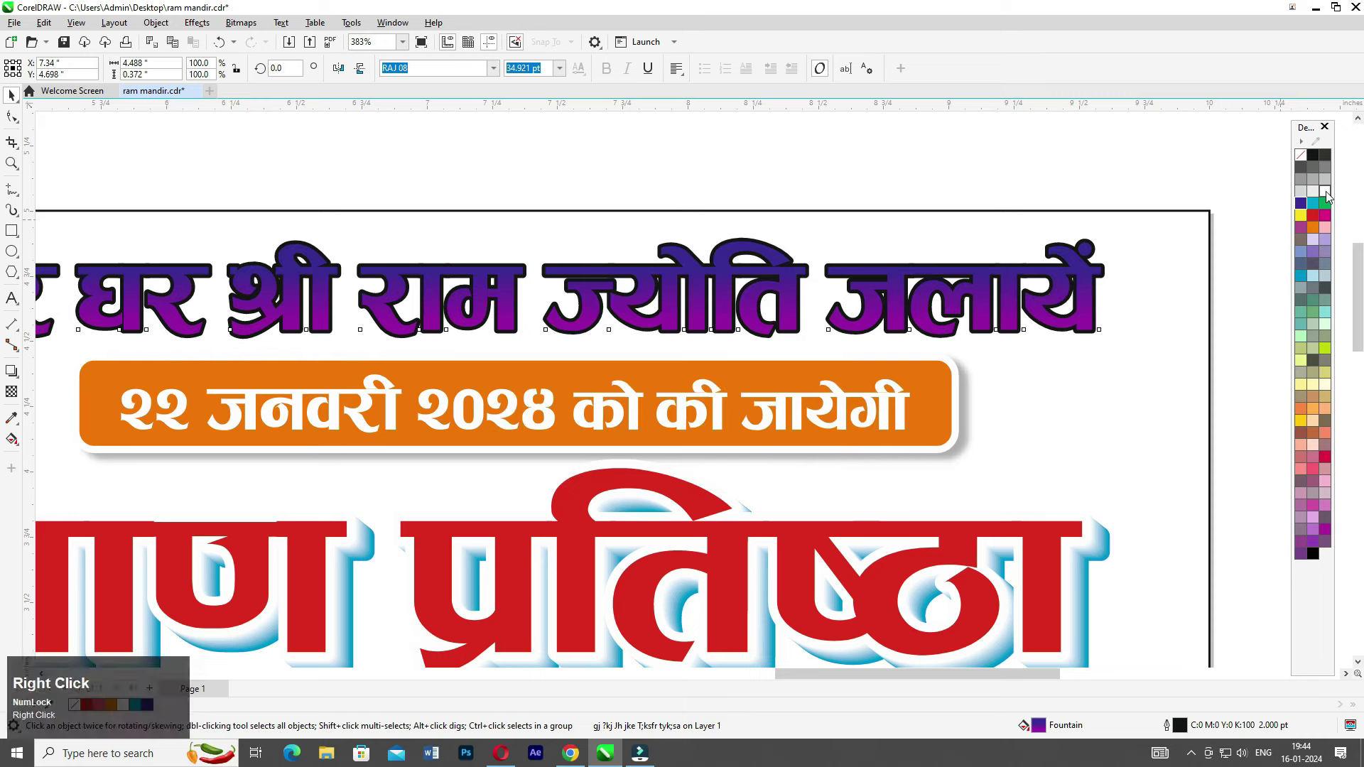
- Duplicate the top headline in 20% black with a matching outline, placed behind the original and offset 0.01 inch right and down
click(794, 284)
click(793, 280)
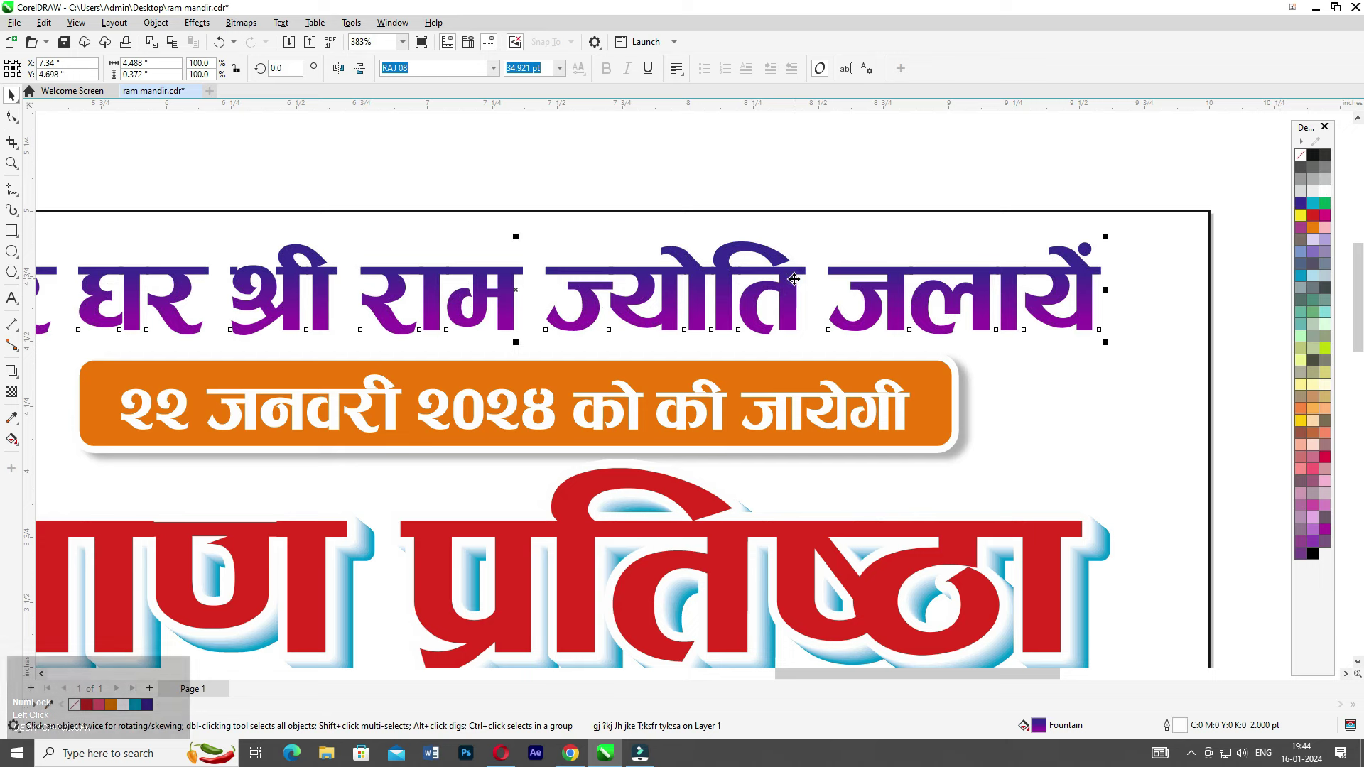
drag(794, 278, 794, 280)
key(Down)
key(Right)
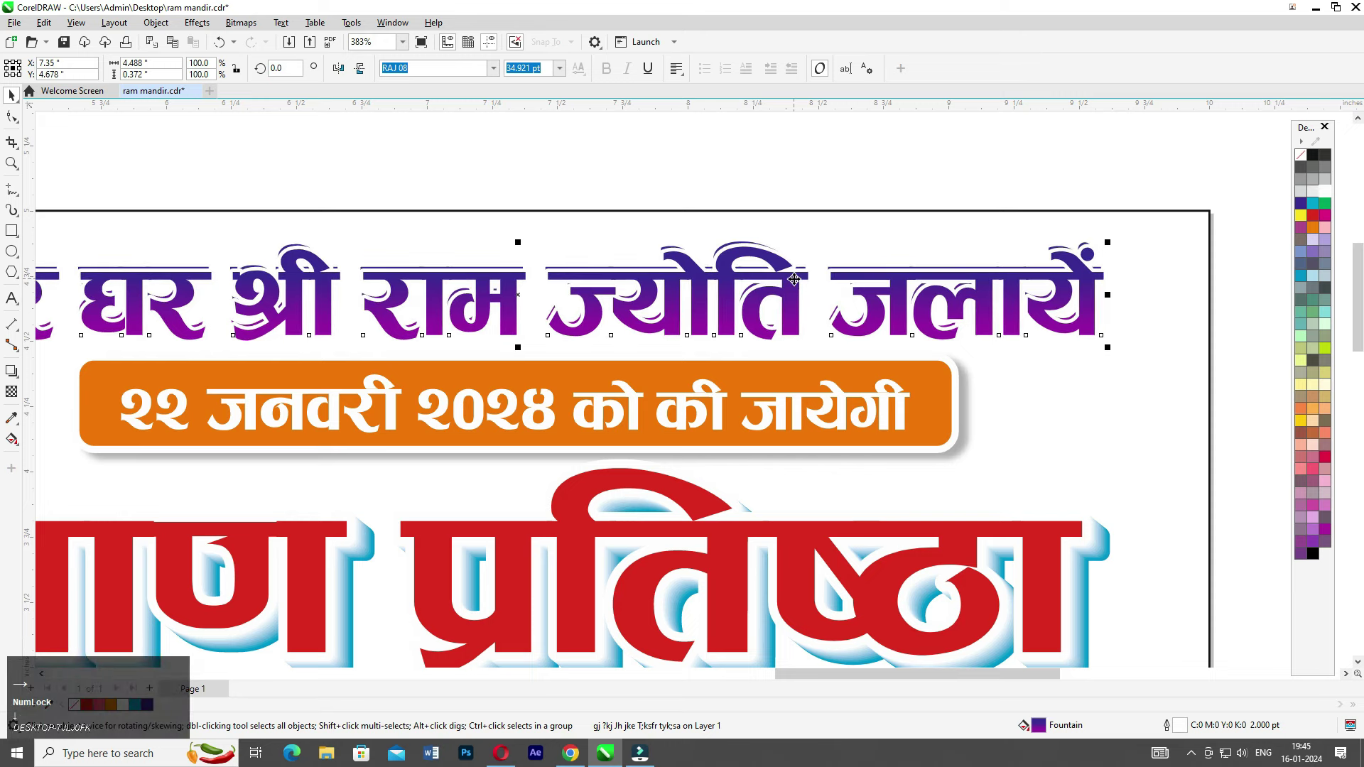
right_click(1300, 193)
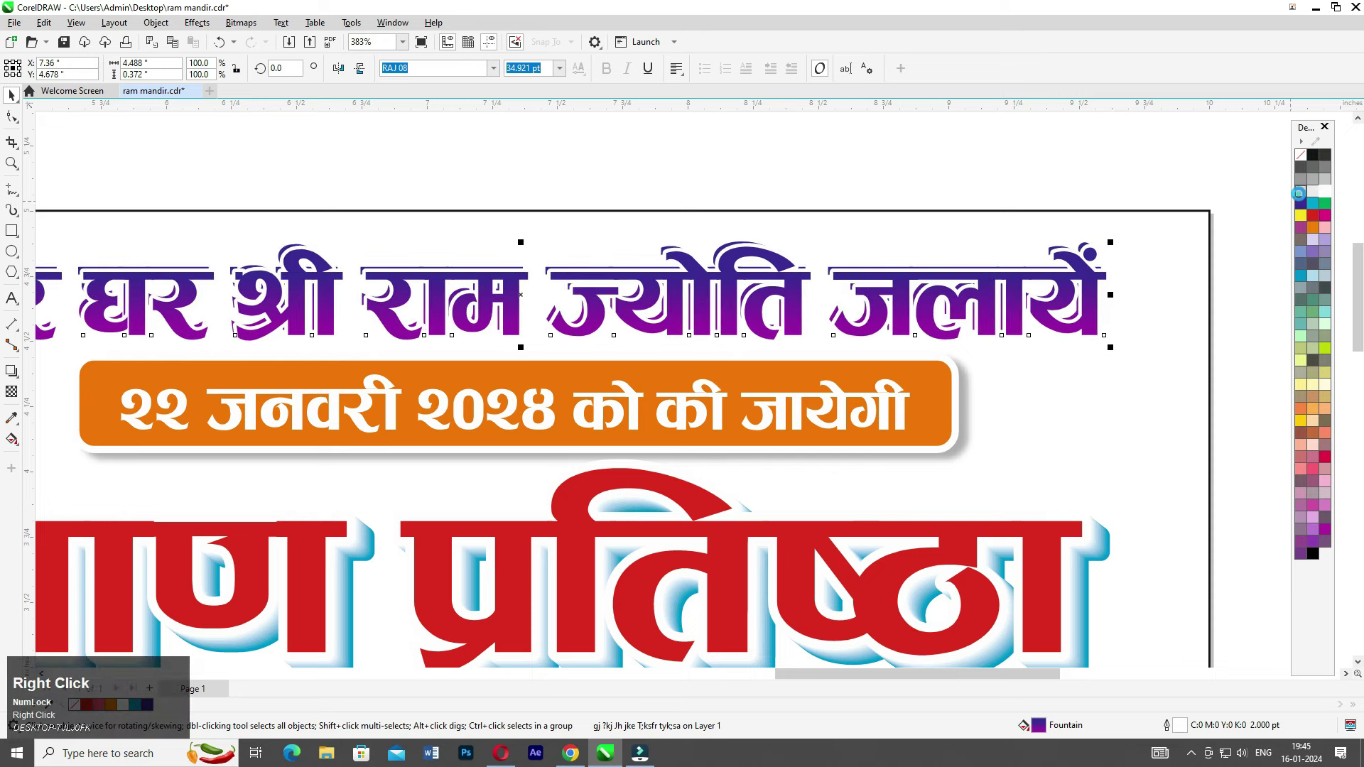
key(ctrl+Page_Down)
key(Up)
key(Left)
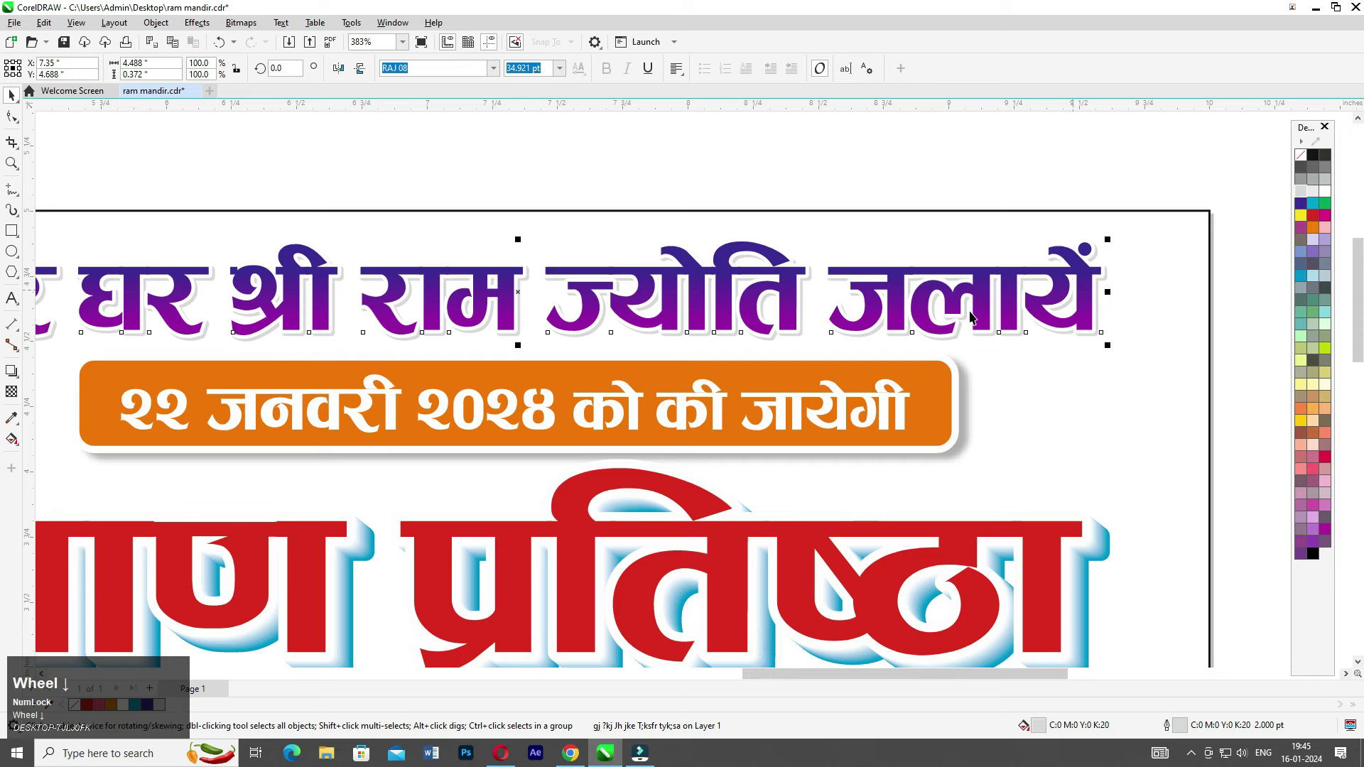
- Group the top headline together with its grey shadow copy
scroll(1041, 298, down, 1)
drag(41, 181, 1139, 384)
key(ctrl+g)
scroll(739, 511, down, 3)
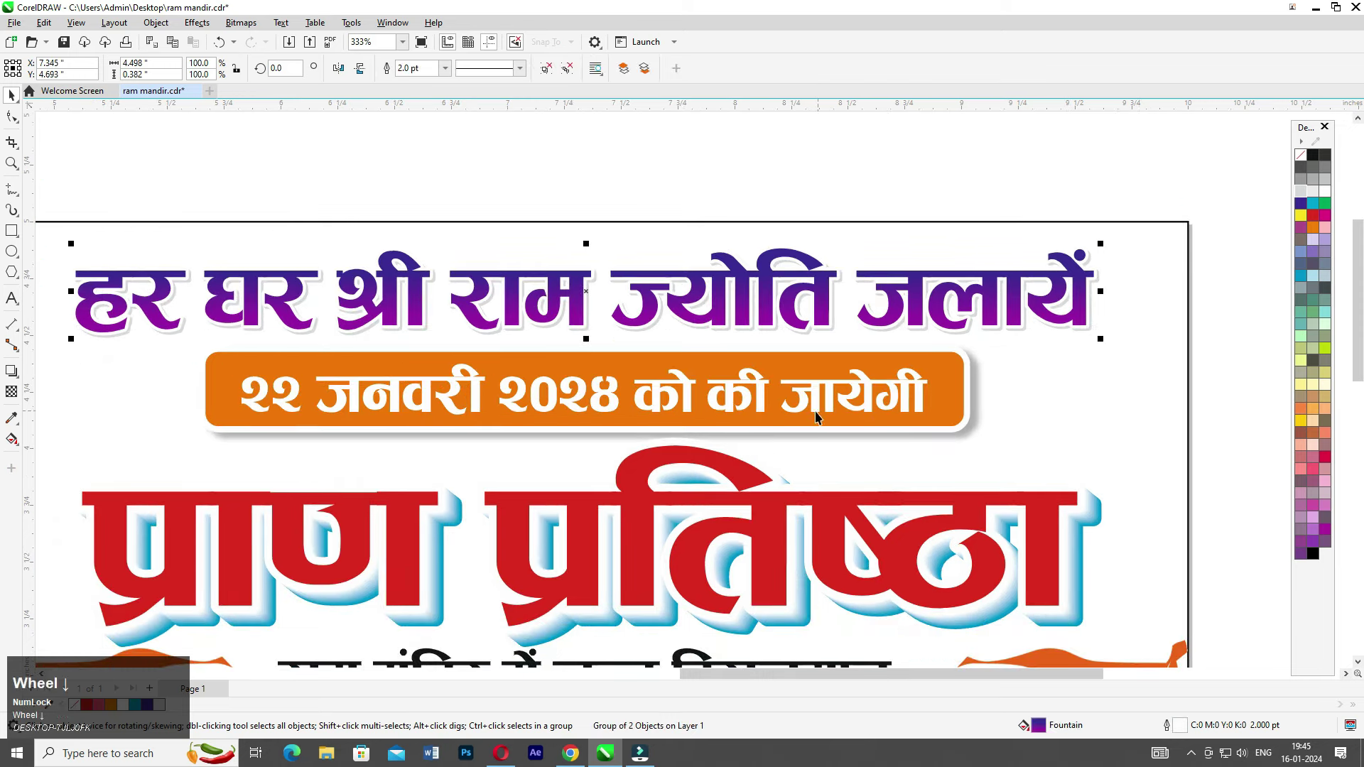
- Nudge the गूंज रहा है slogan down to Y 2.254 inches and the two-line राम मंदिर heading down to Y 2.845 inches
middle_click(728, 404)
click(650, 465)
scroll(650, 463, up, 1)
scroll(650, 465, up, 1)
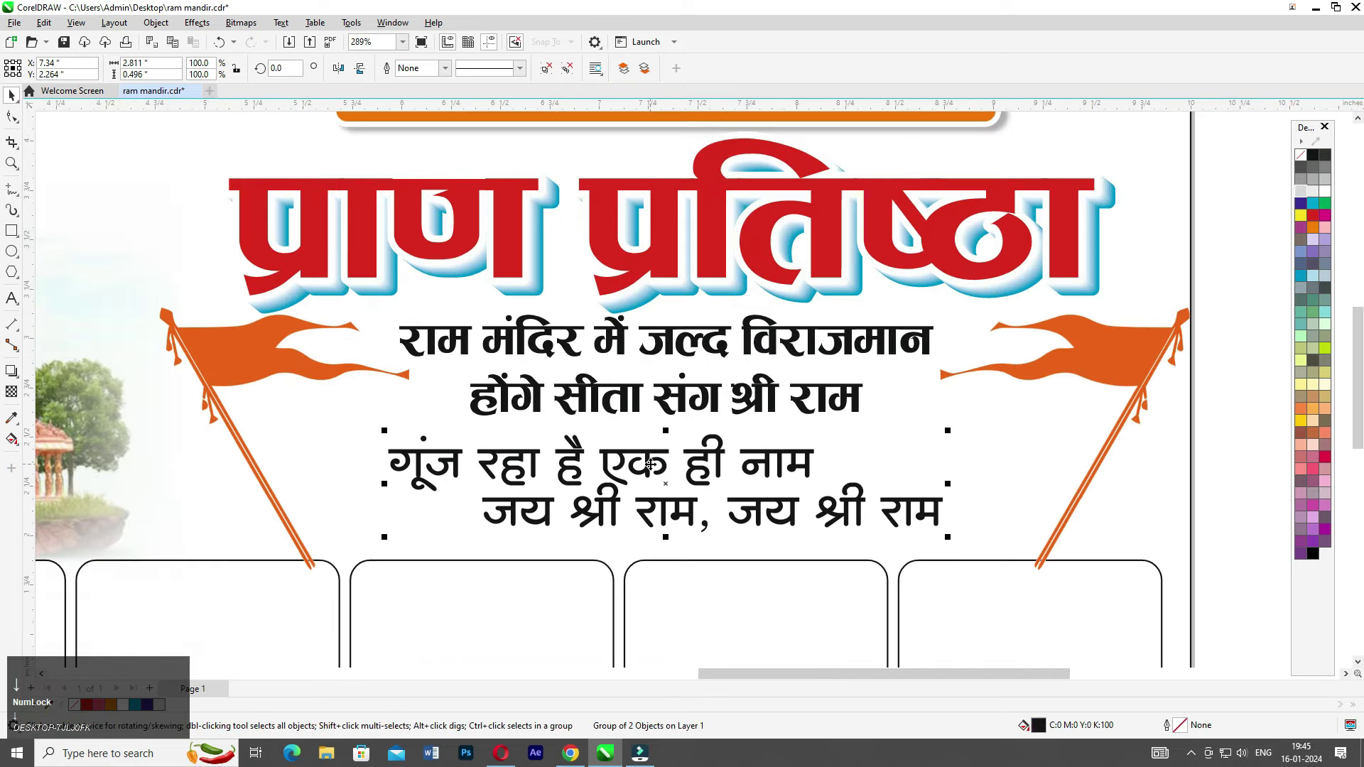
scroll(620, 387, up, 1)
click(616, 371)
key(Down)
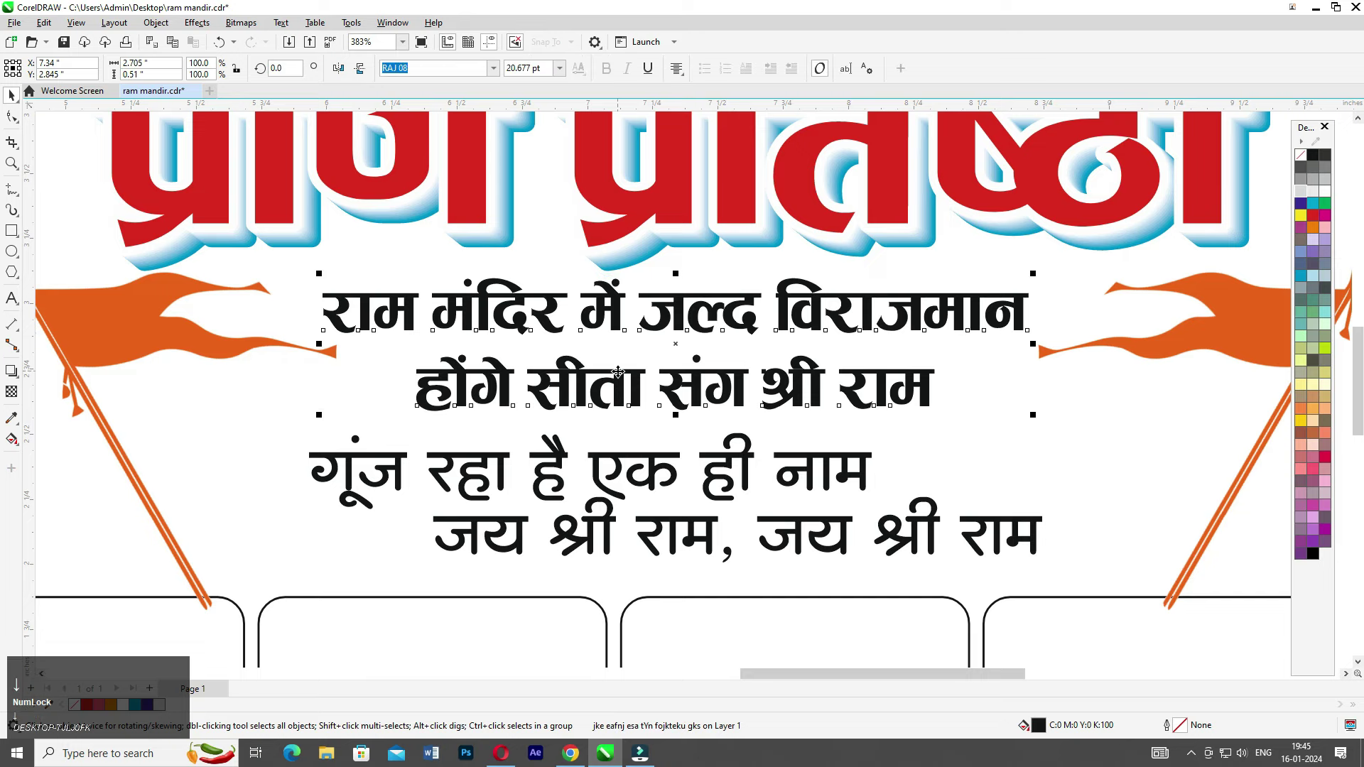
- Try purple, orange, magenta and red fills on the two-line राम मंदिर heading, then fill it with slate blue C60 M40 Y0 K40
middle_click(691, 373)
scroll(629, 462, up, 2)
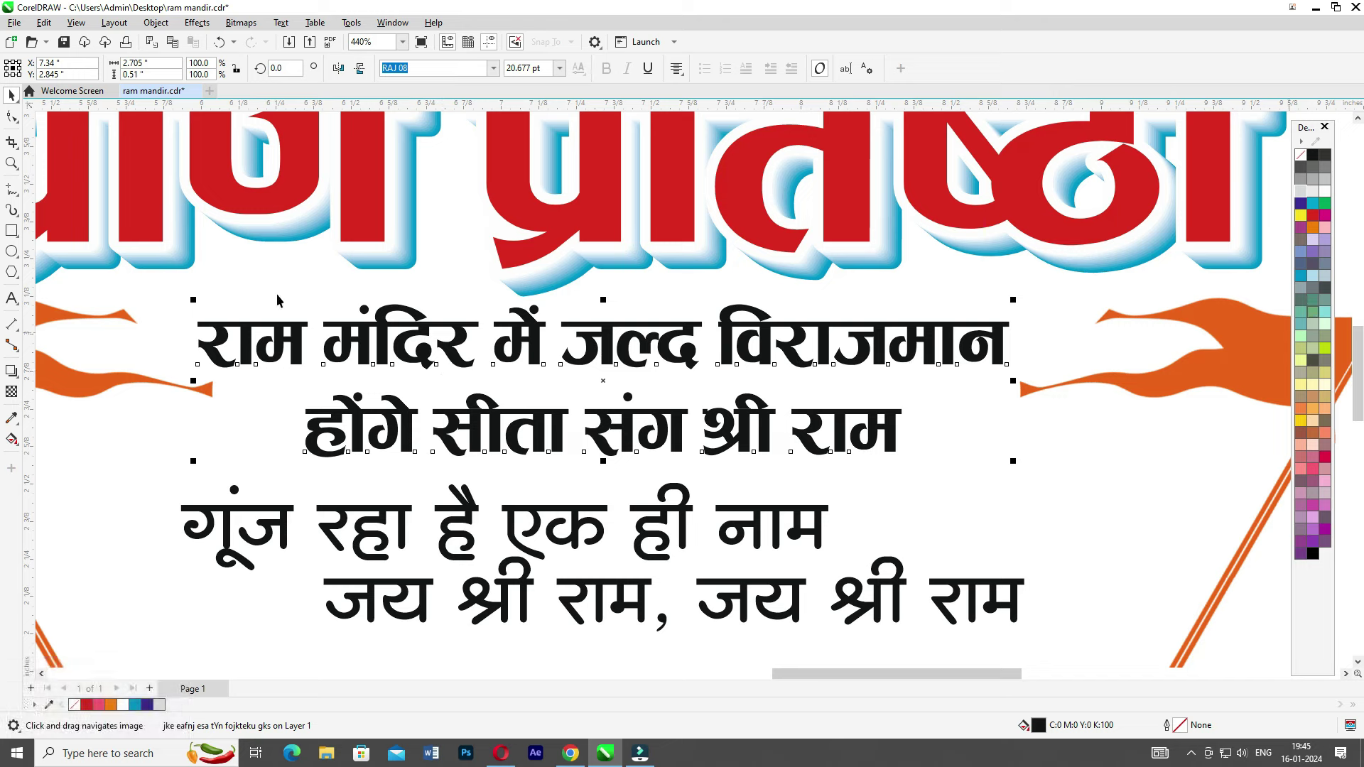
click(1306, 229)
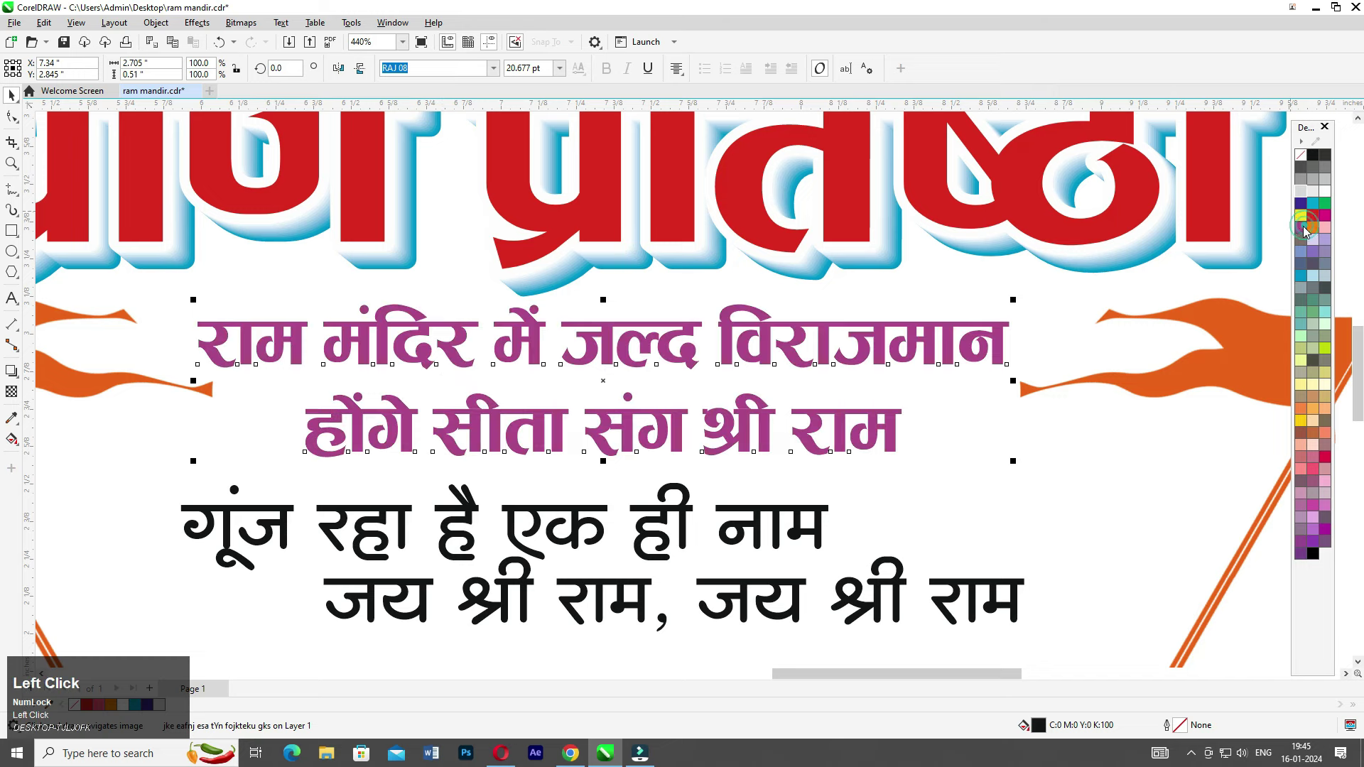
click(1316, 224)
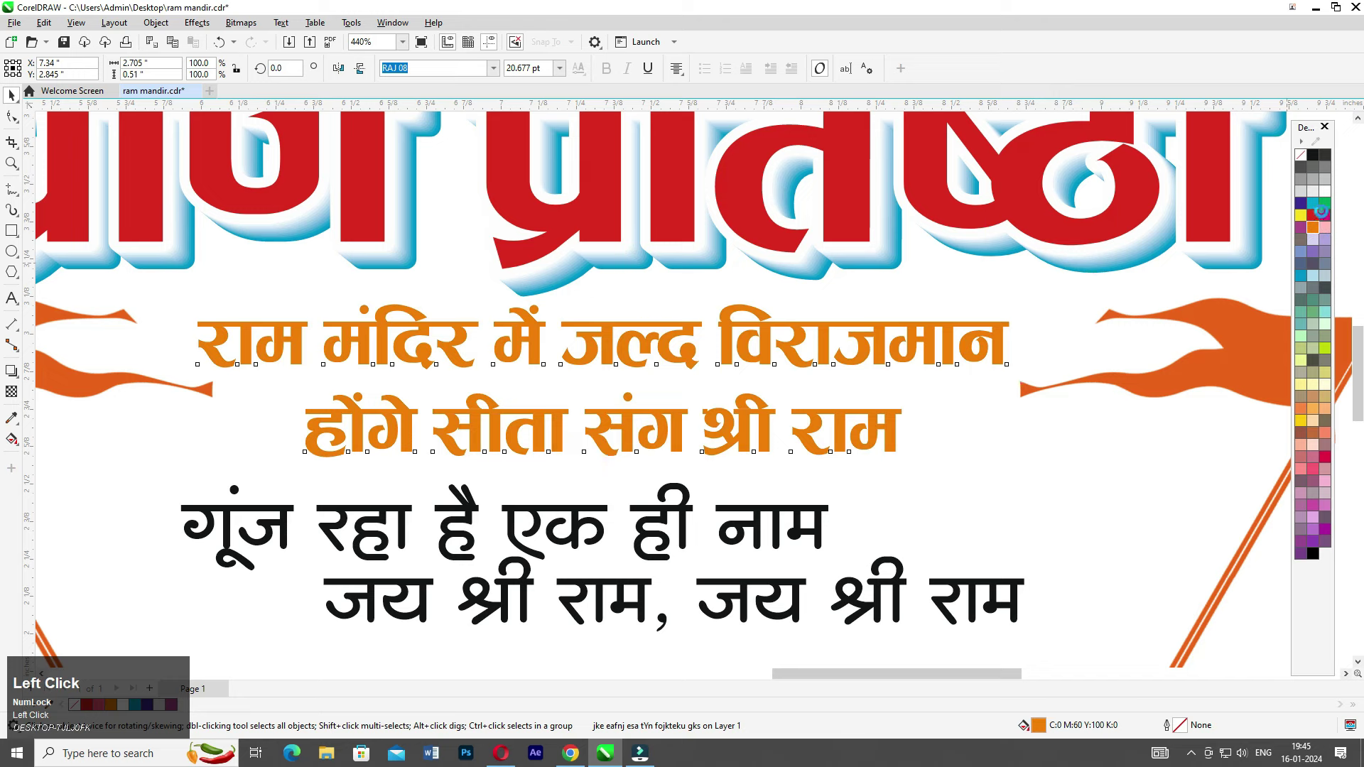
middle_click(1322, 217)
click(1322, 216)
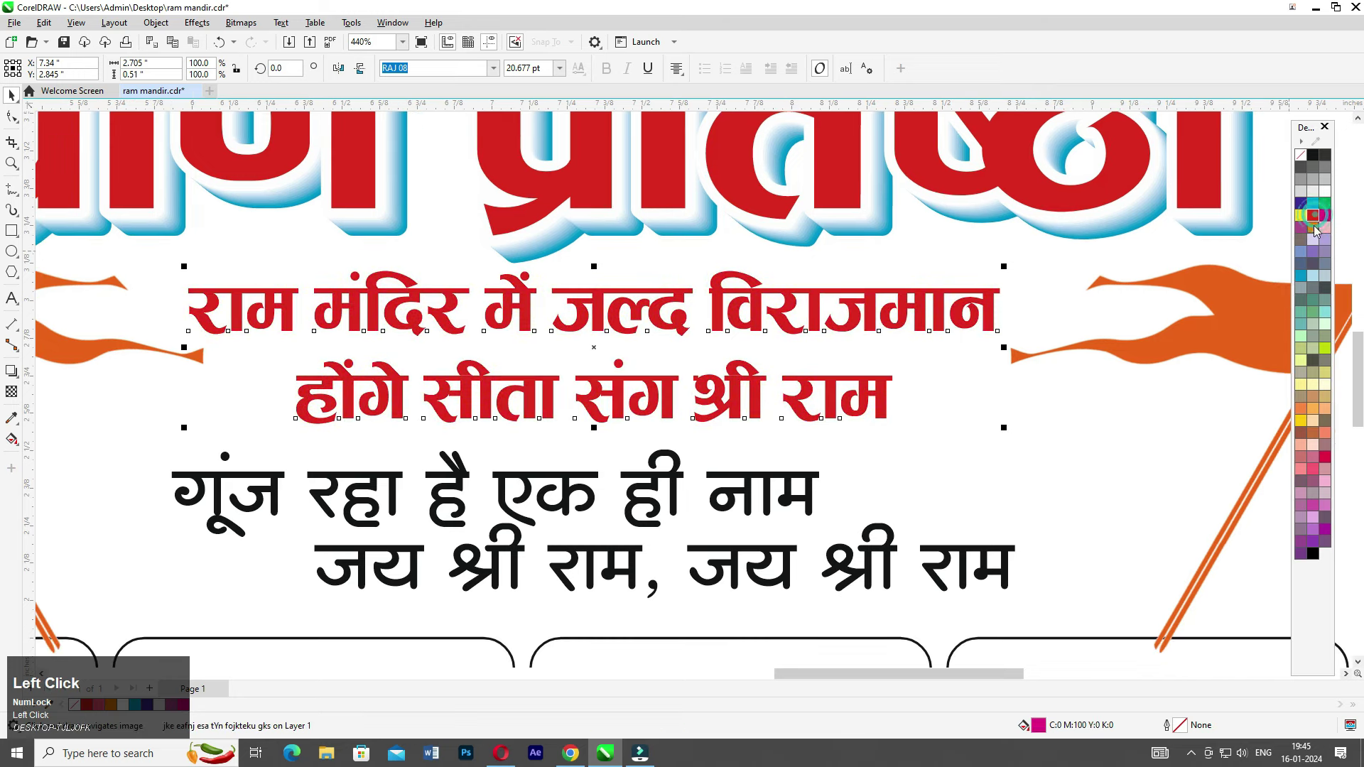
click(1307, 263)
click(1303, 263)
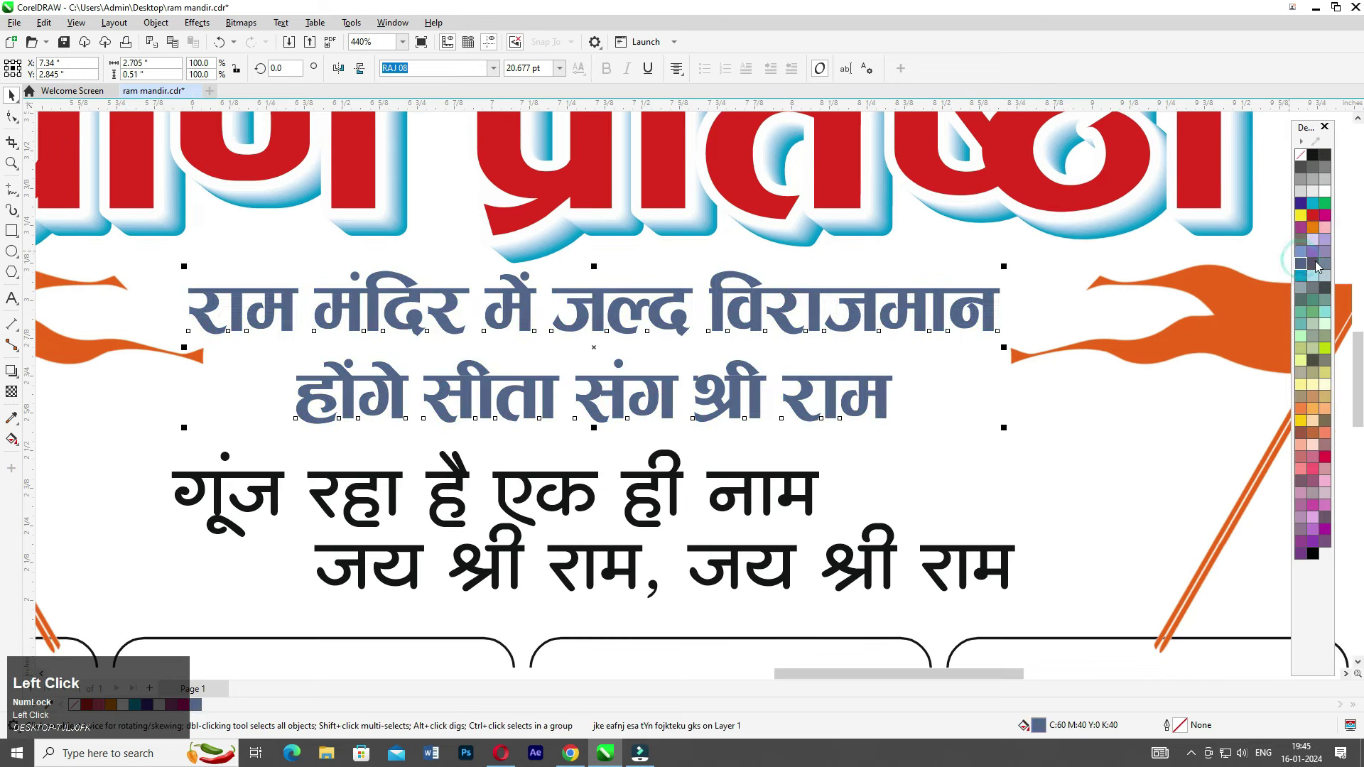
- Apply the same slate blue fill to the गूंज रहा है slogan, scale it about its centre to 2.582 by 0.456 inches, and lower it slightly
click(673, 479)
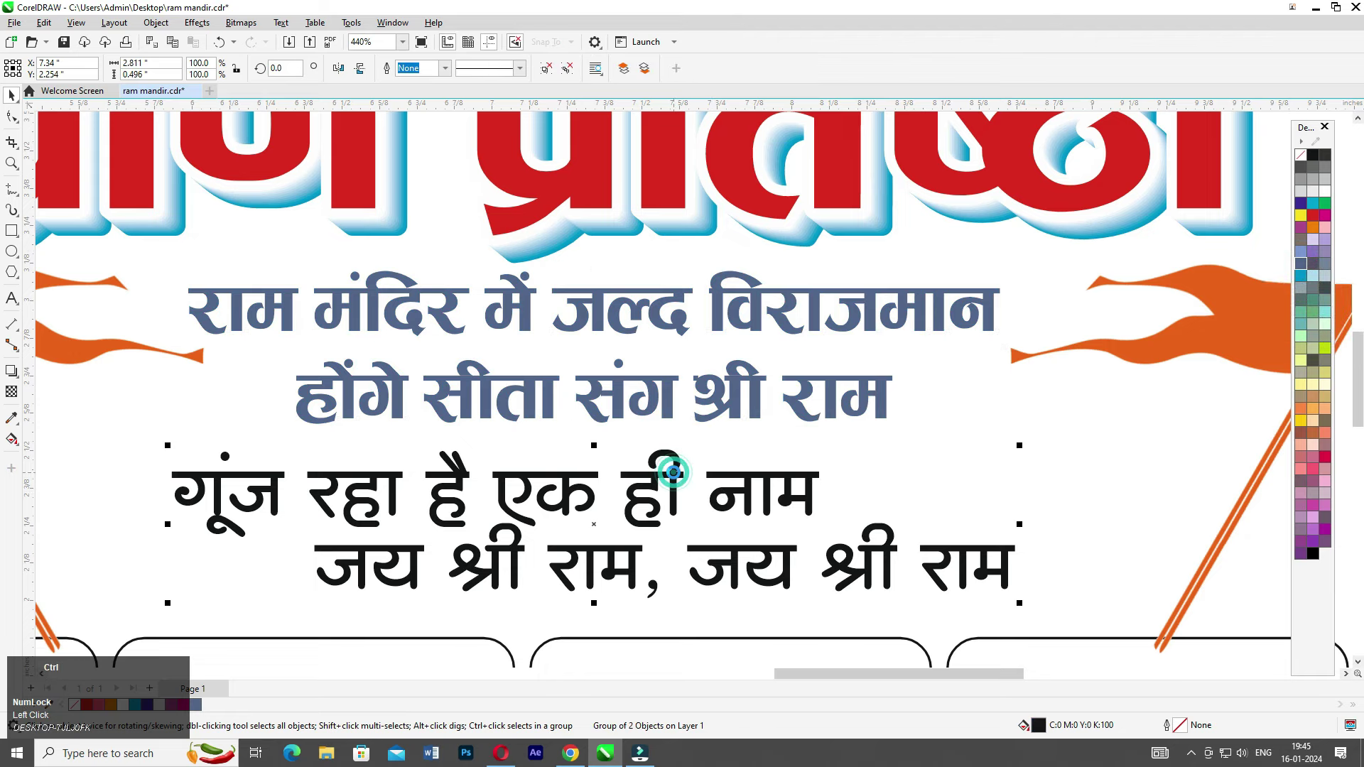
key(ctrl+r)
drag(1019, 603, 986, 597)
drag(662, 485, 663, 495)
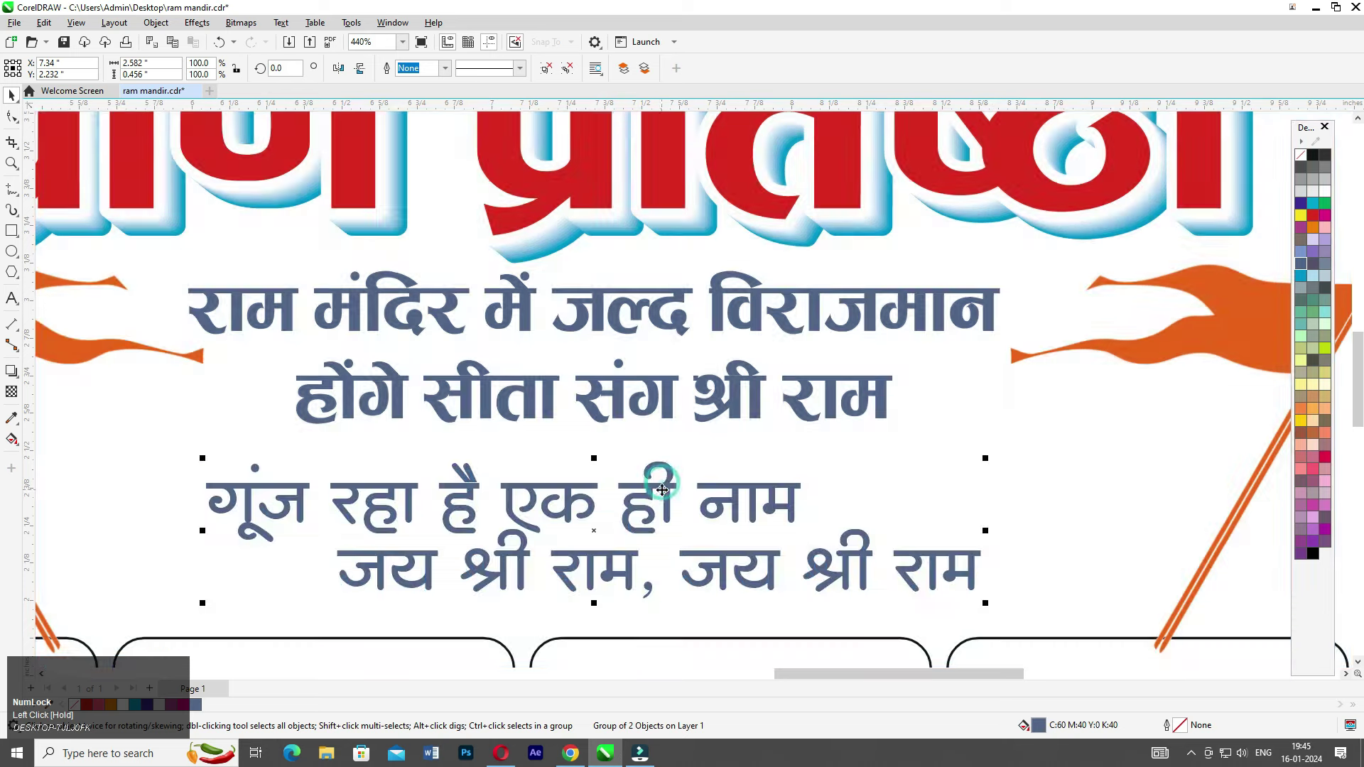
- Draw a horizontal straight line about 1.22 inches long between the two-line heading and the slogan
click(12, 191)
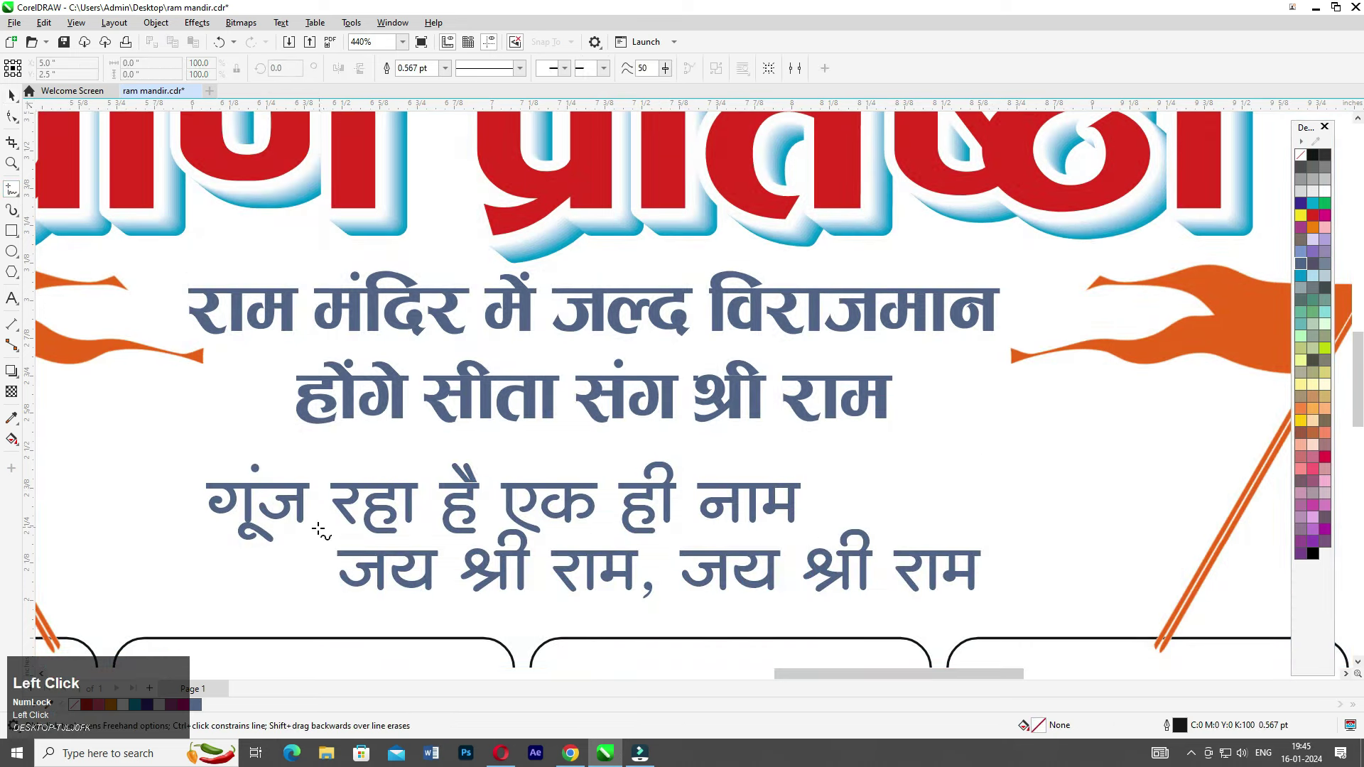
click(169, 442)
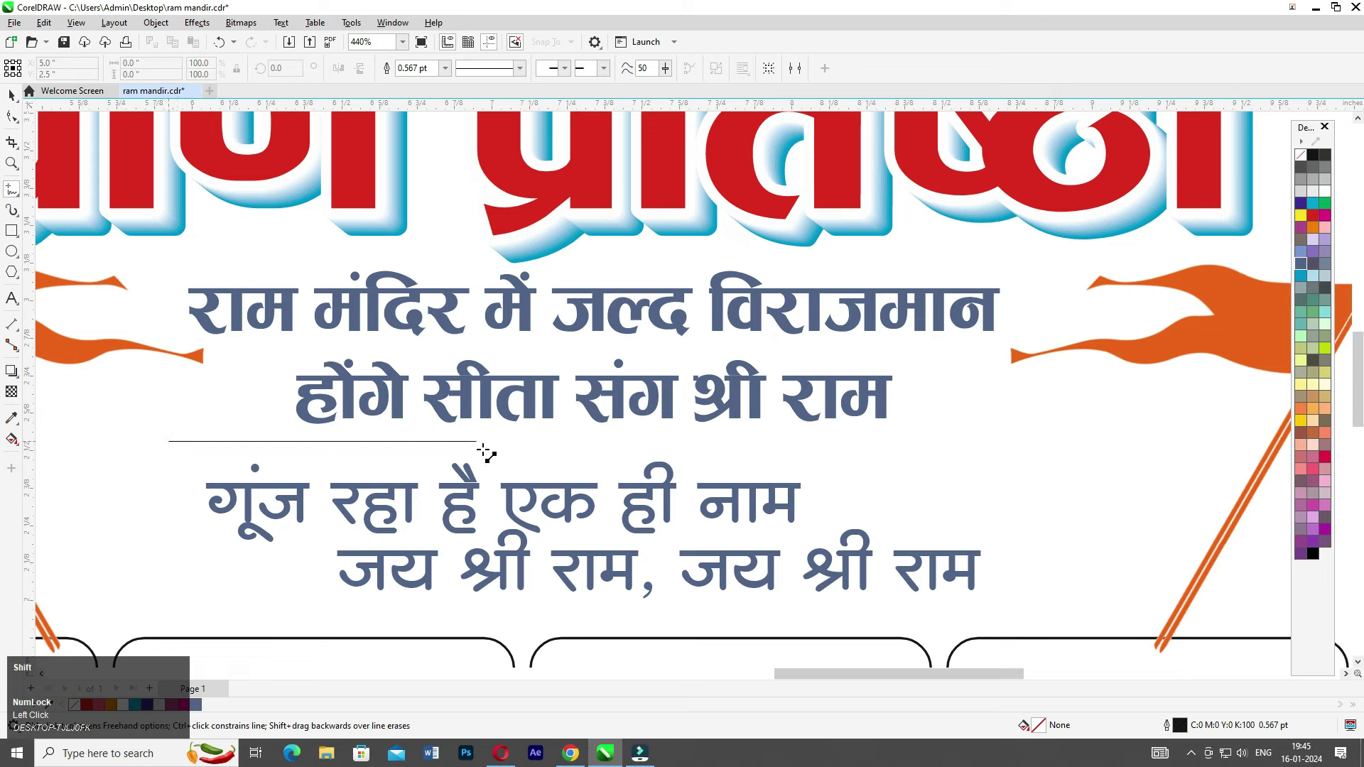
click(534, 444)
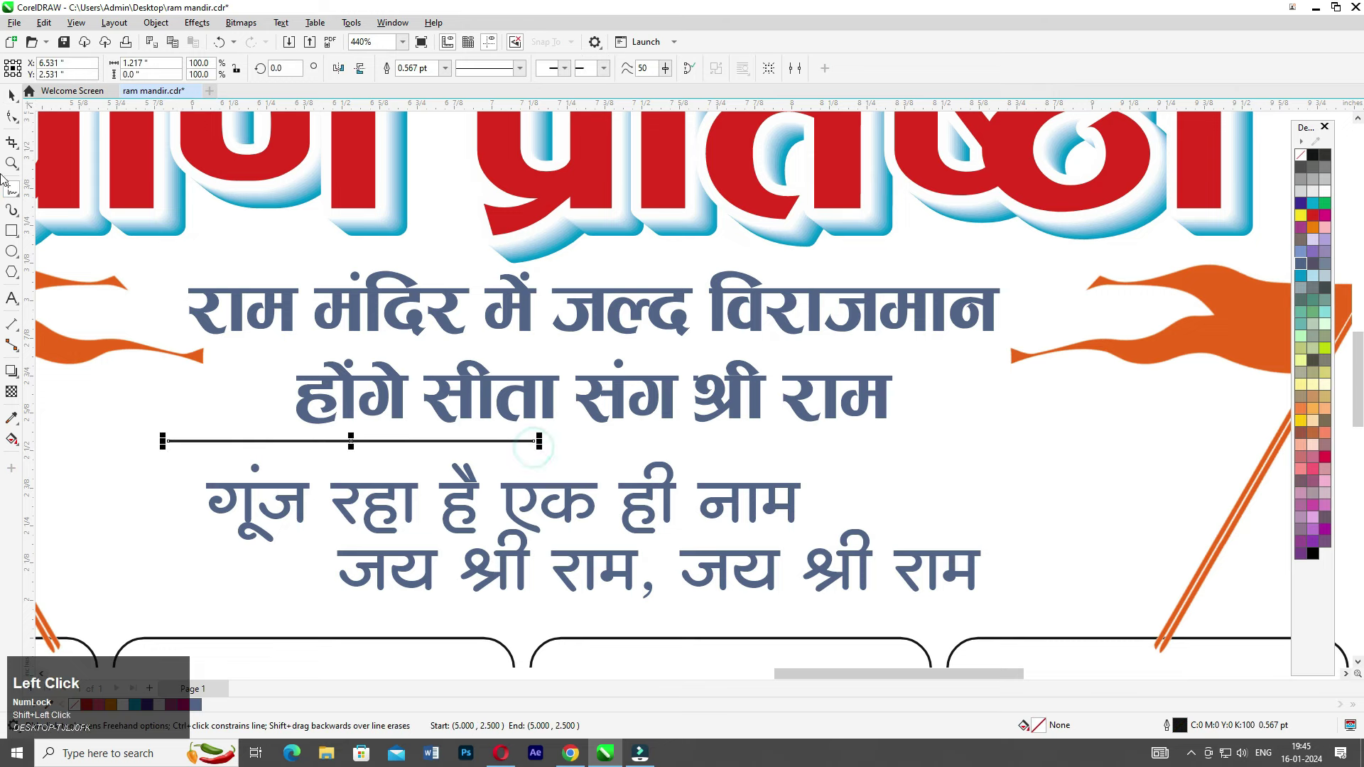
click(12, 97)
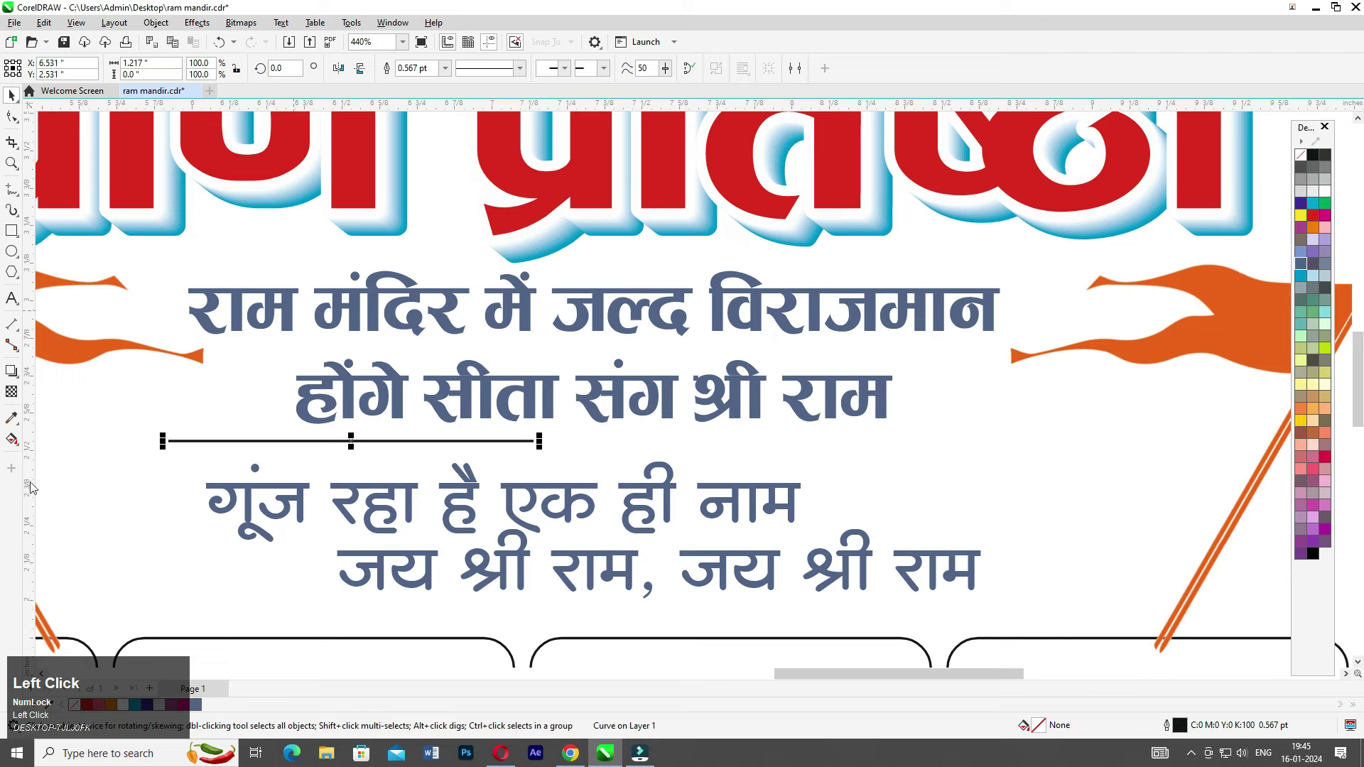
- Fade the line's left end with a gradient transparency and add a horizontally mirrored copy adjoining its right end
click(11, 392)
ctrl+drag(293, 441, 904, 441)
click(11, 95)
ctrl+right_click(904, 441)
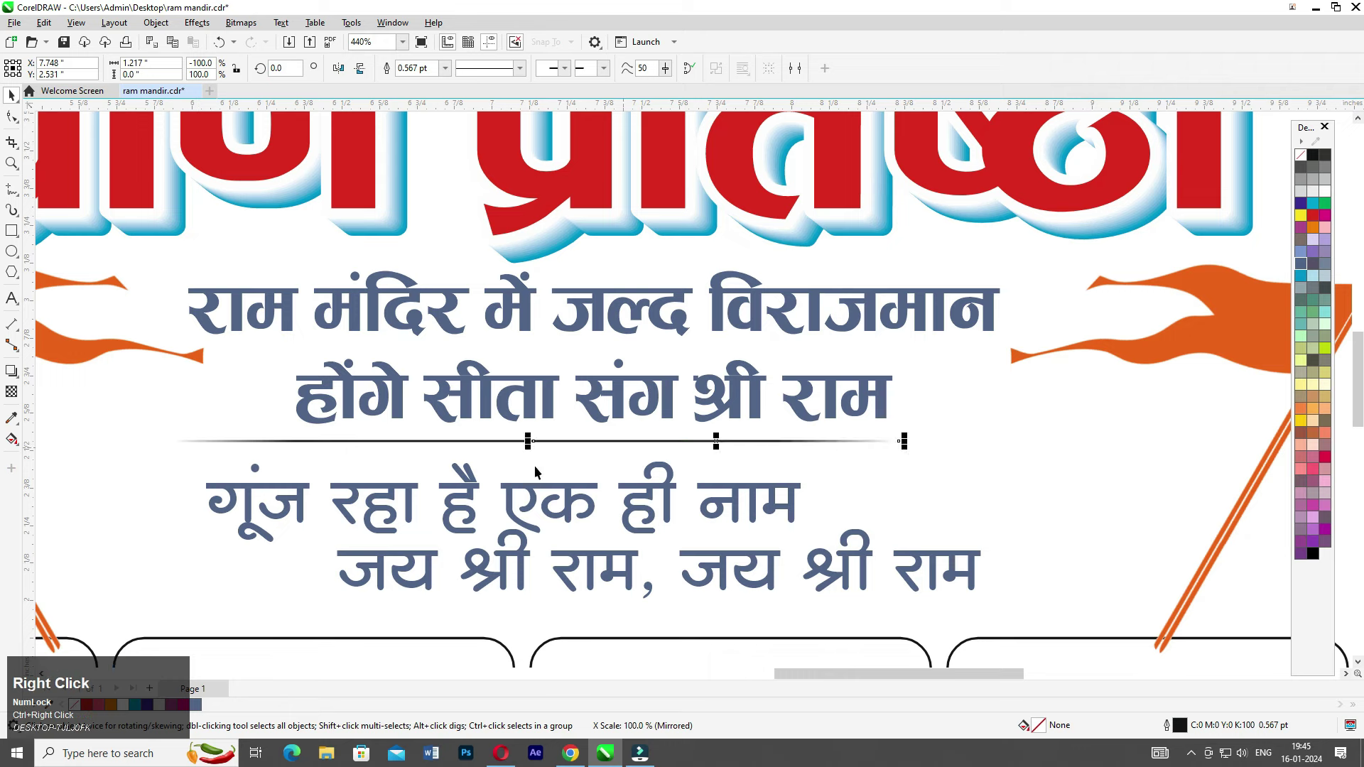
- Group the two faded line halves into one divider and set its outline width to 1 pt
shift+click(497, 442)
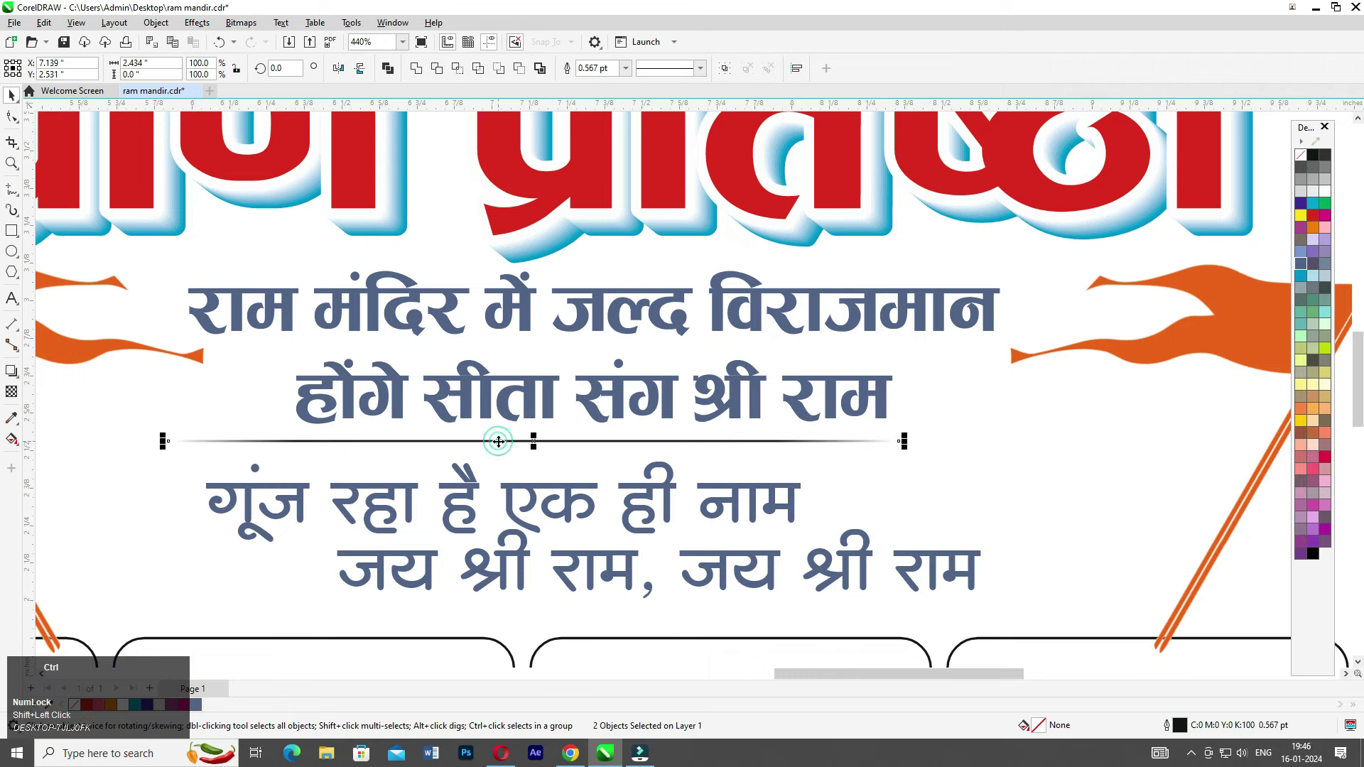
key(ctrl+g)
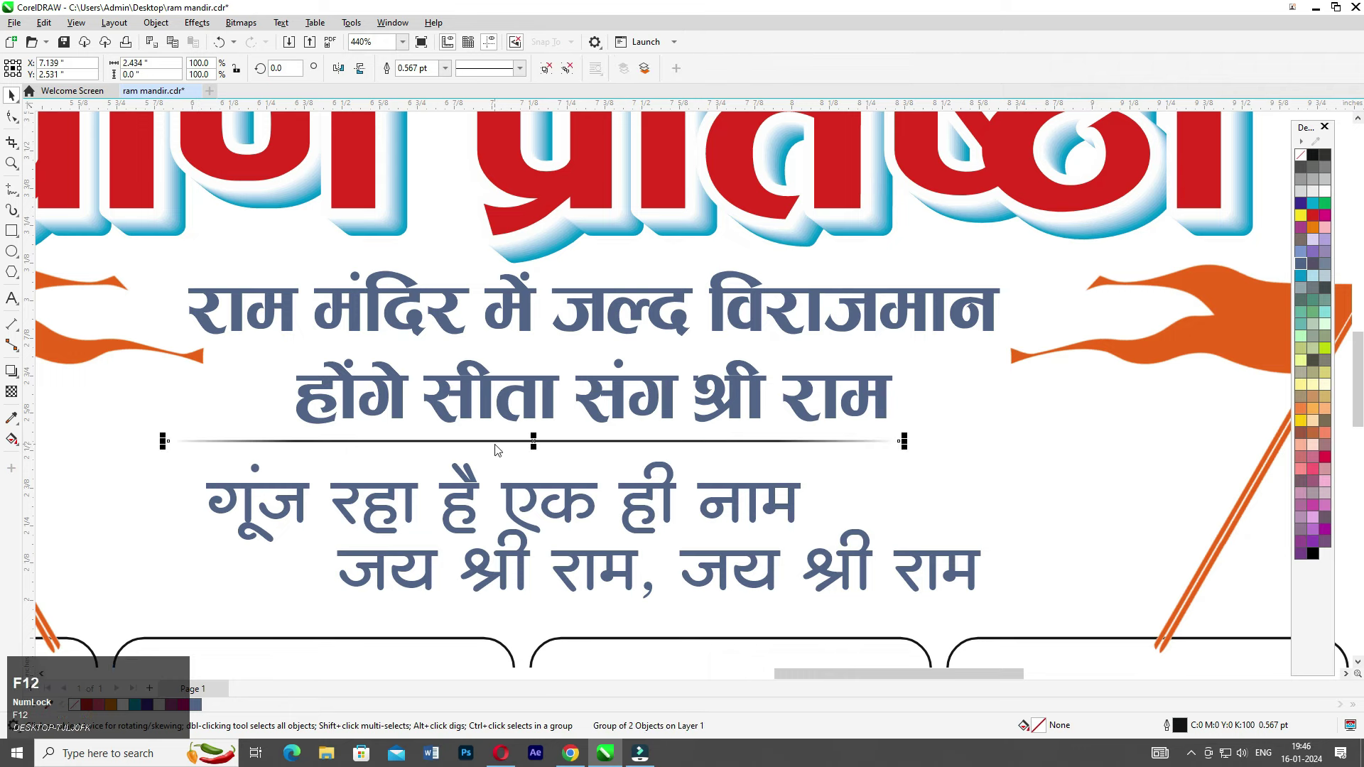
key(Return)
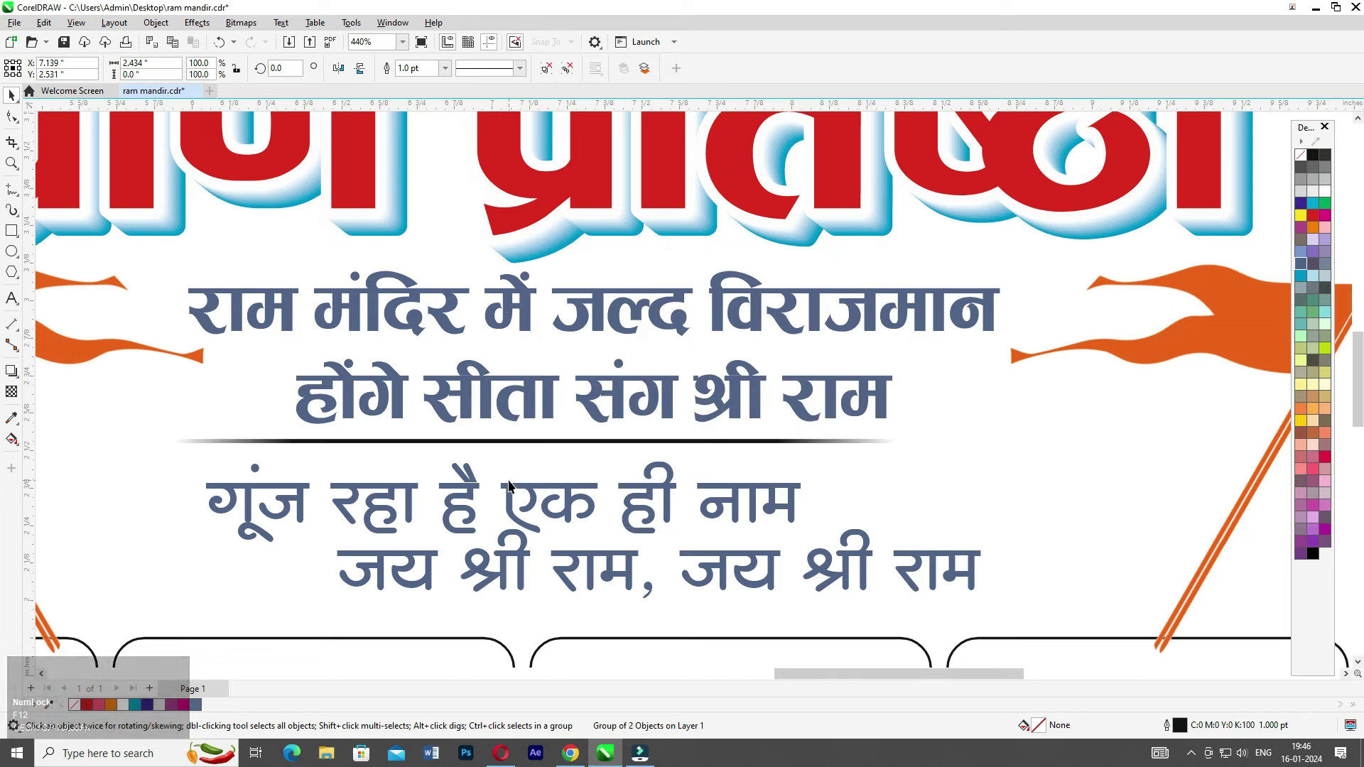
- Centre the divider line horizontally on the slogan and nudge it down to Y 2.521 inches
click(518, 441)
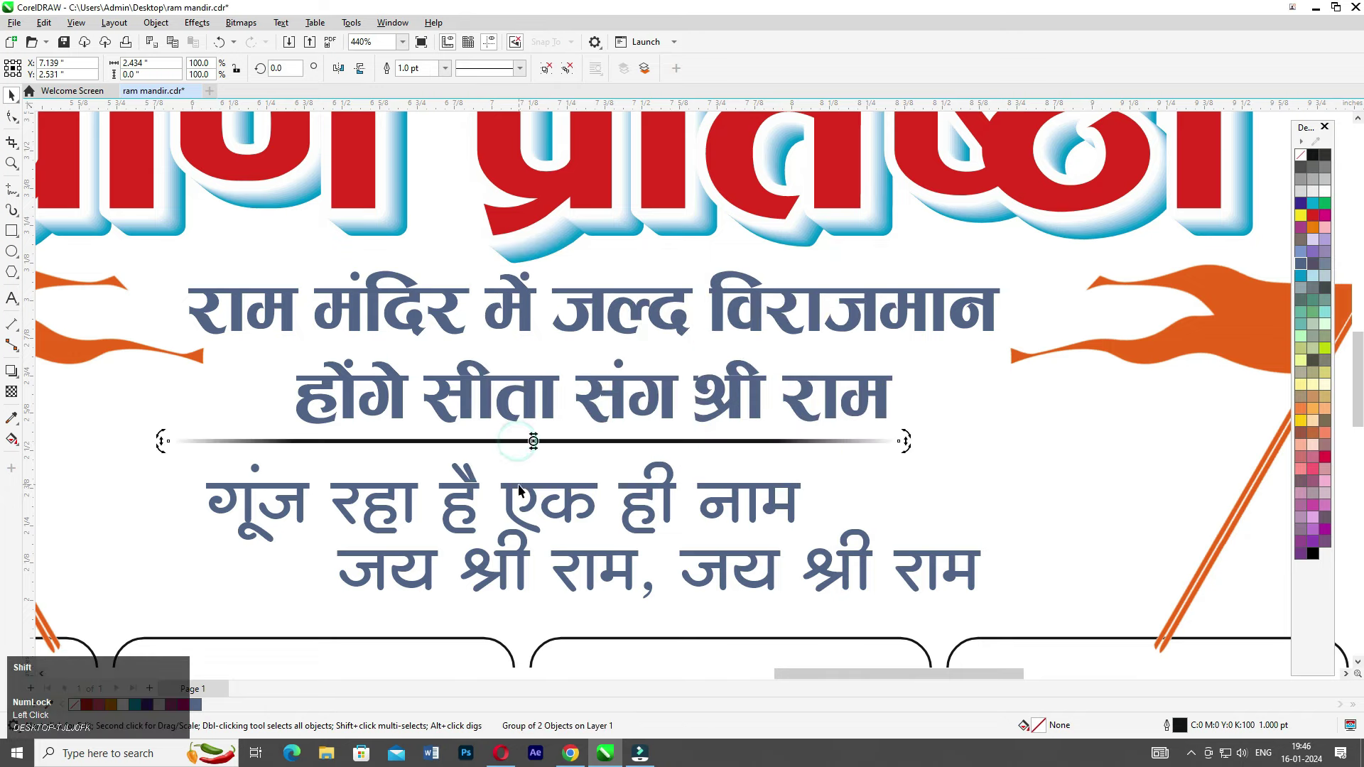
shift+click(520, 481)
scroll(672, 577, down, 1)
click(988, 424)
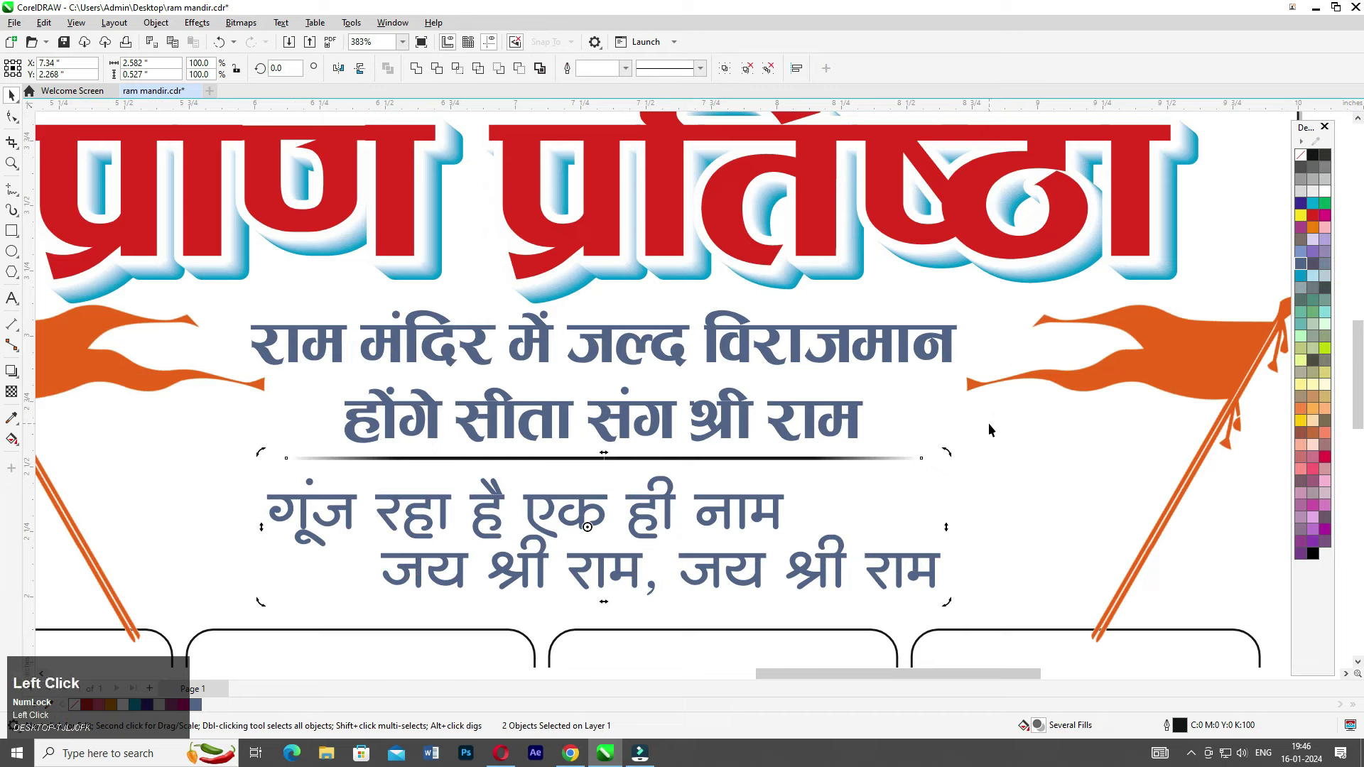
click(757, 460)
key(Down)
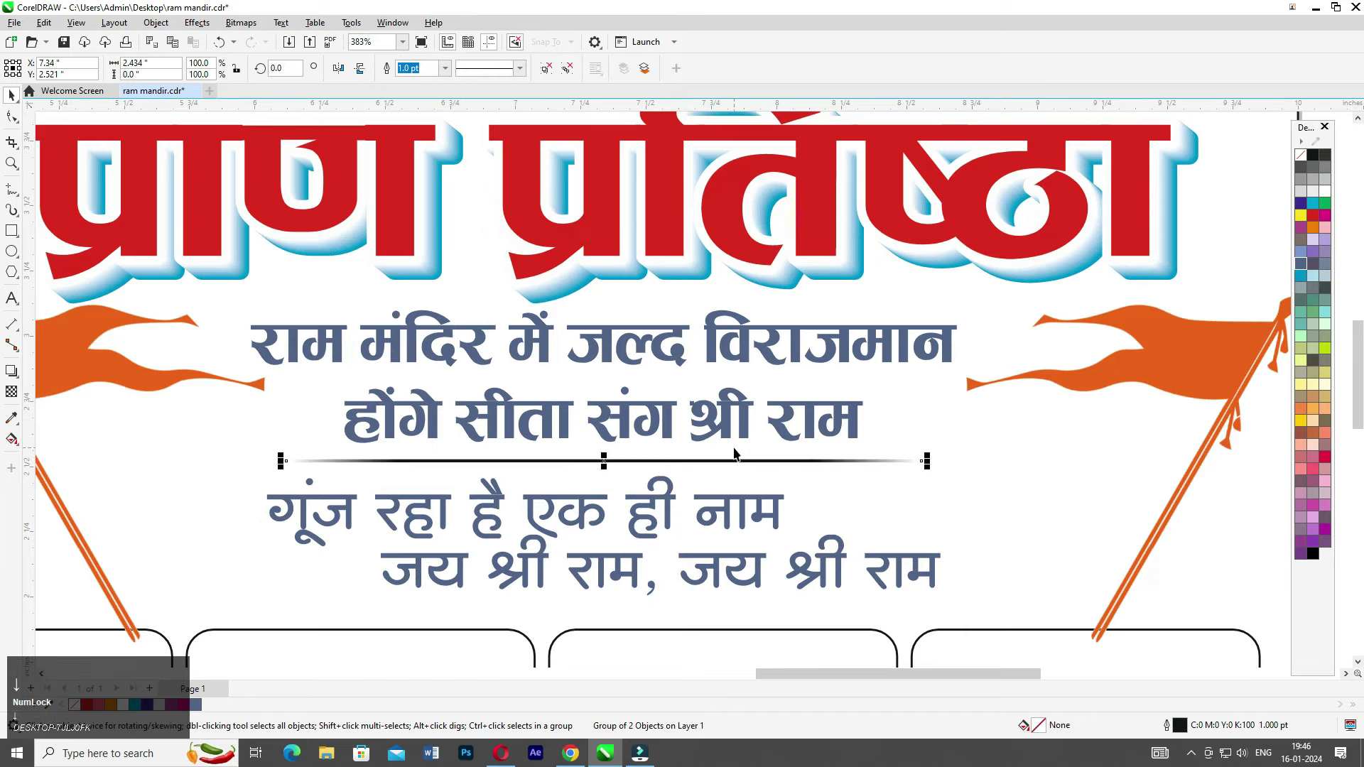
- Colour the divider line's outline orange, C0 M60 Y100 K0
middle_click(612, 540)
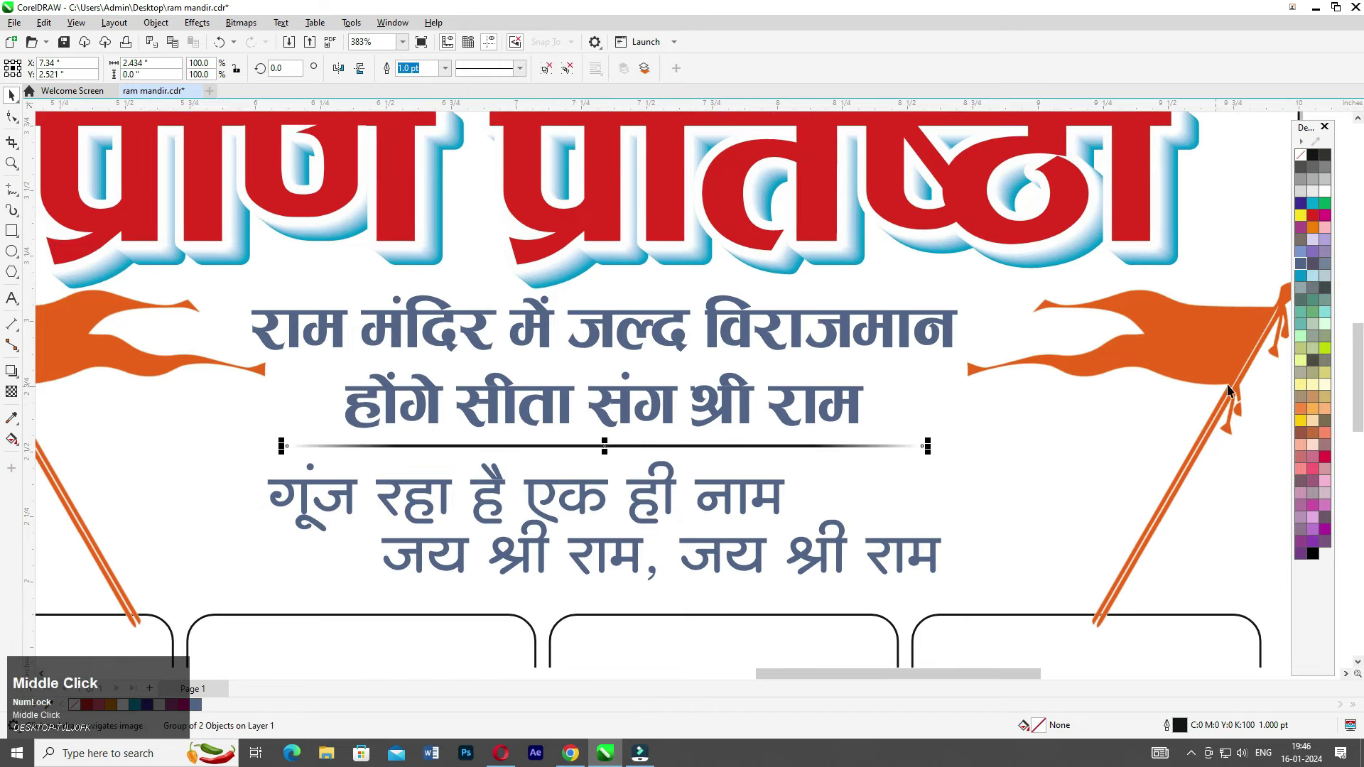
right_click(1300, 351)
right_click(1311, 227)
- Place a copy of the divider line below the slogan at Y 1.945 inches and distribute both lines and the slogan evenly vertically
drag(622, 446, 590, 599)
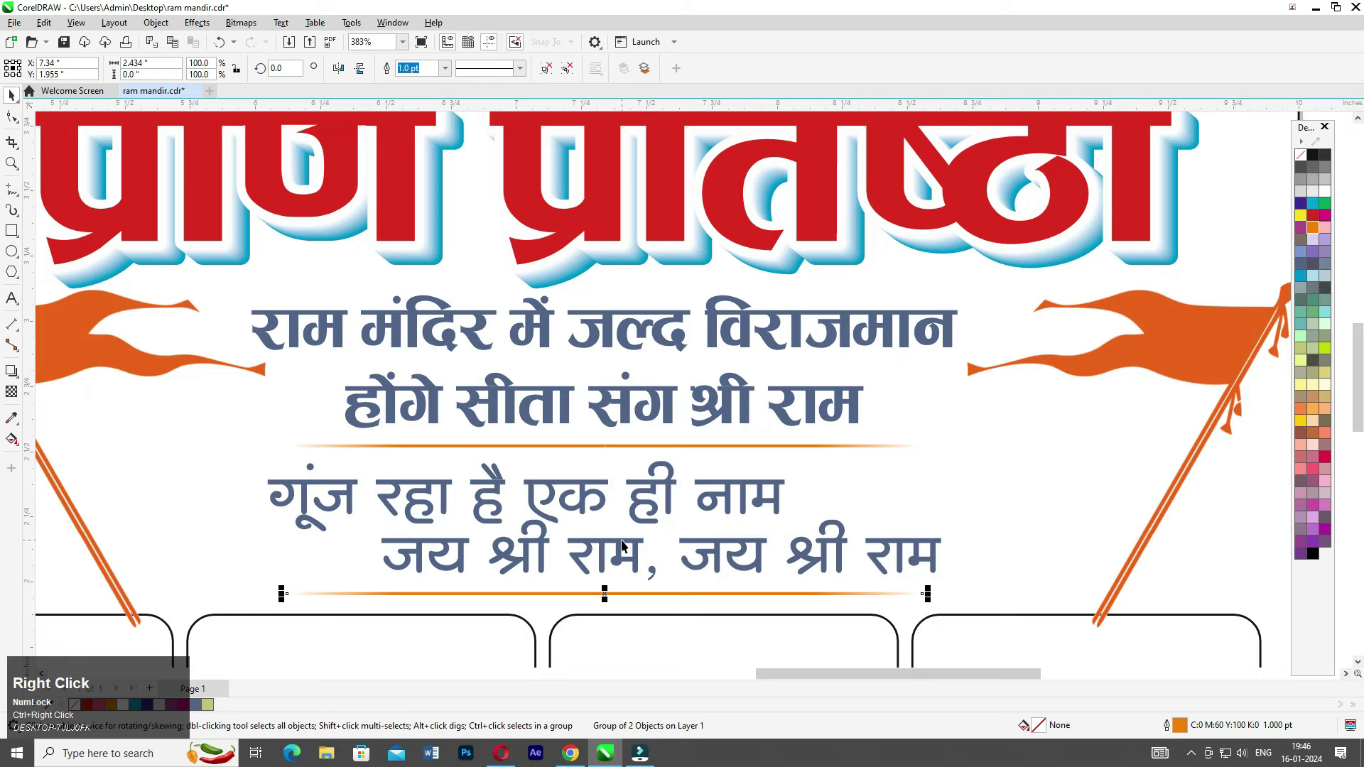
key(Down)
shift+click(589, 546)
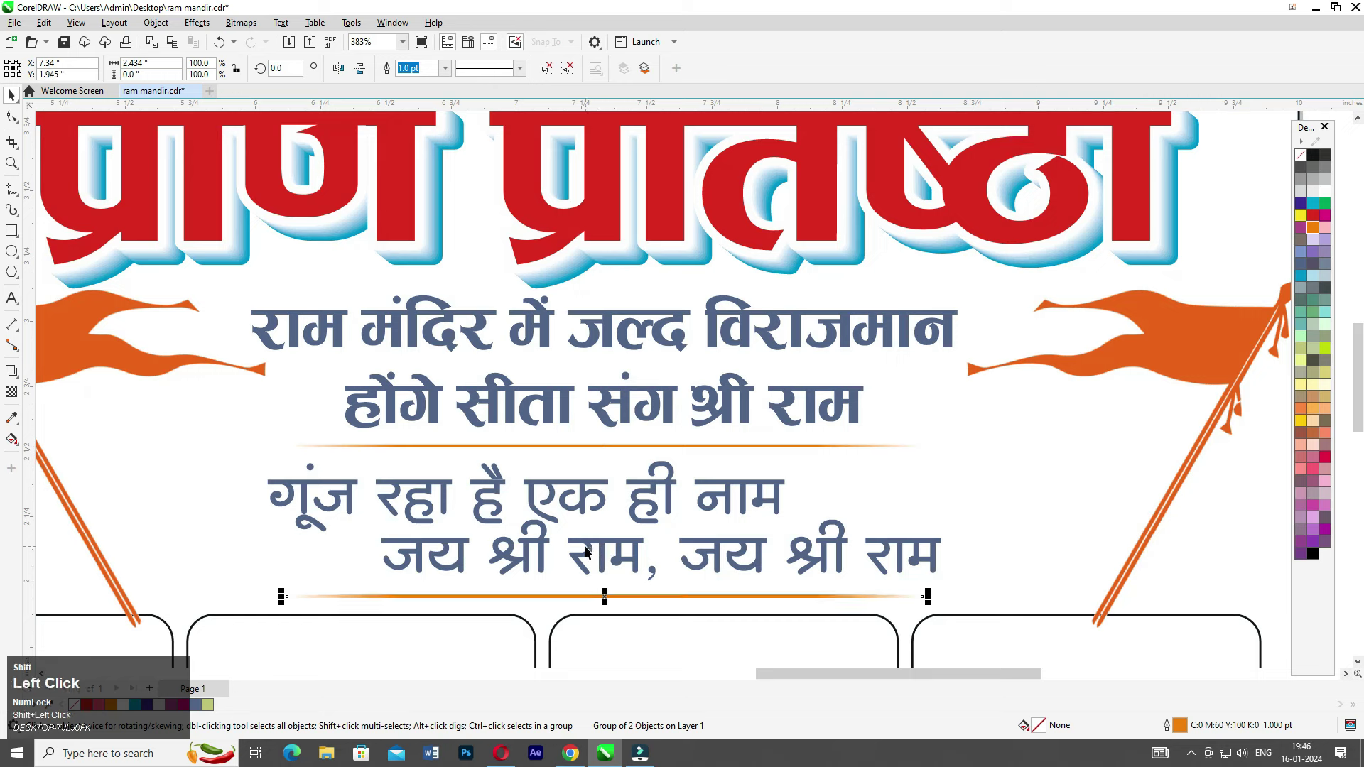
shift+click(585, 447)
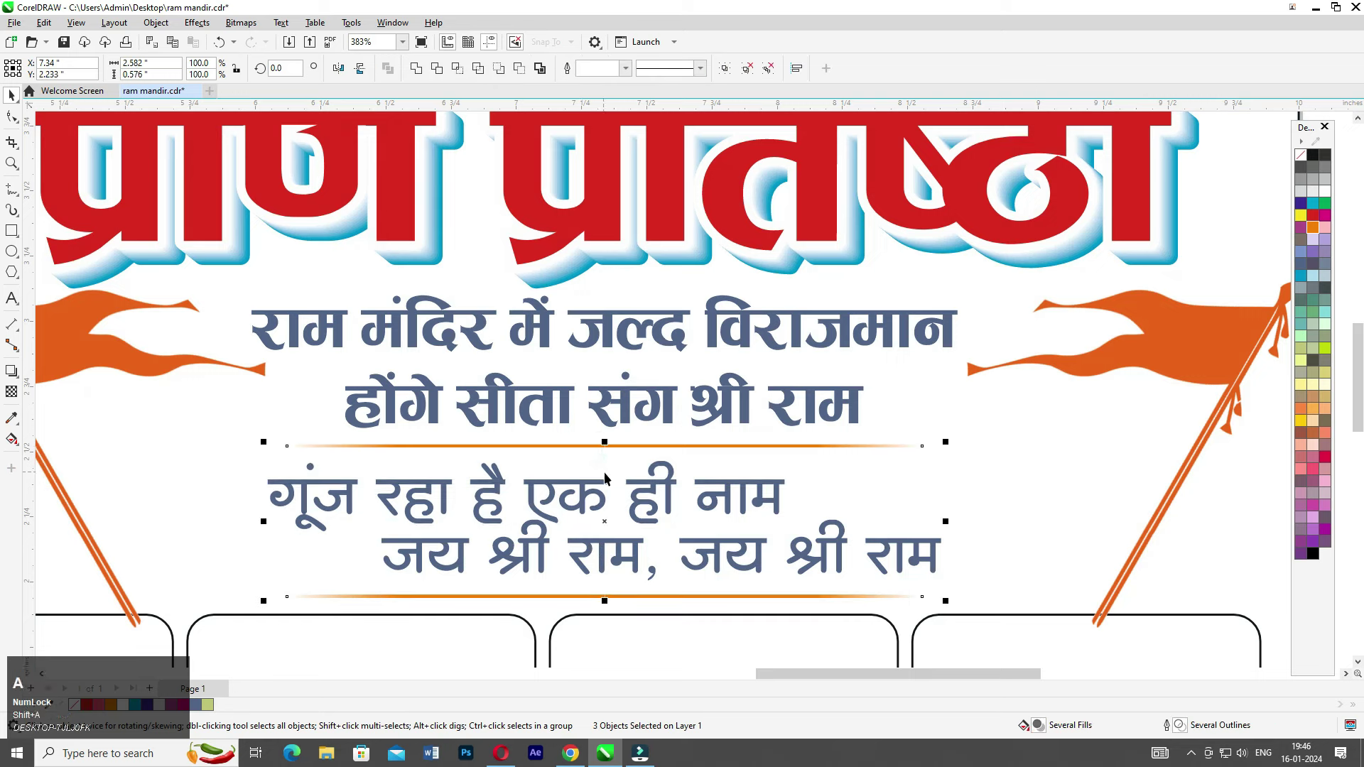
- Tighten the line spacing of the two-line राम मंदिर heading to a height of 0.481 inches and nudge it down to Y 2.849 inches
middle_click(650, 282)
click(593, 359)
click(10, 118)
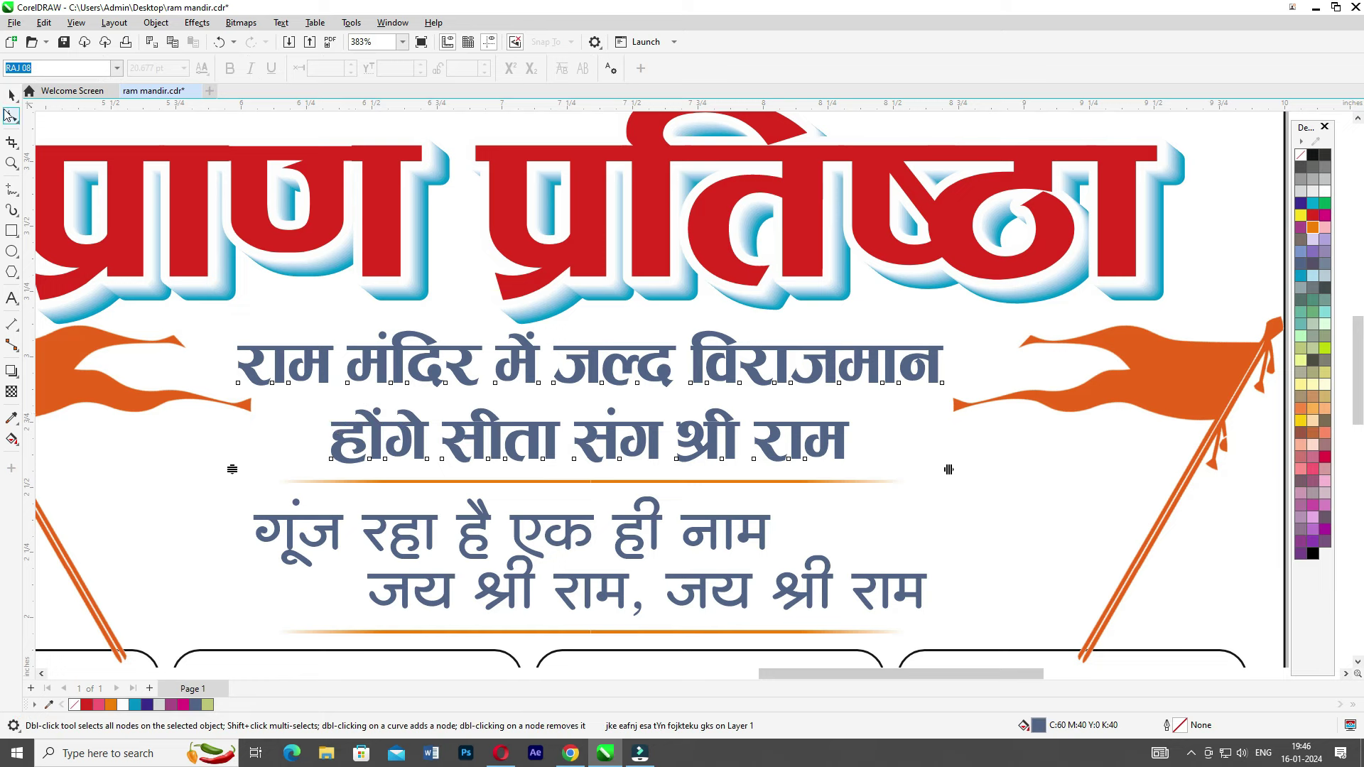
drag(232, 469, 230, 458)
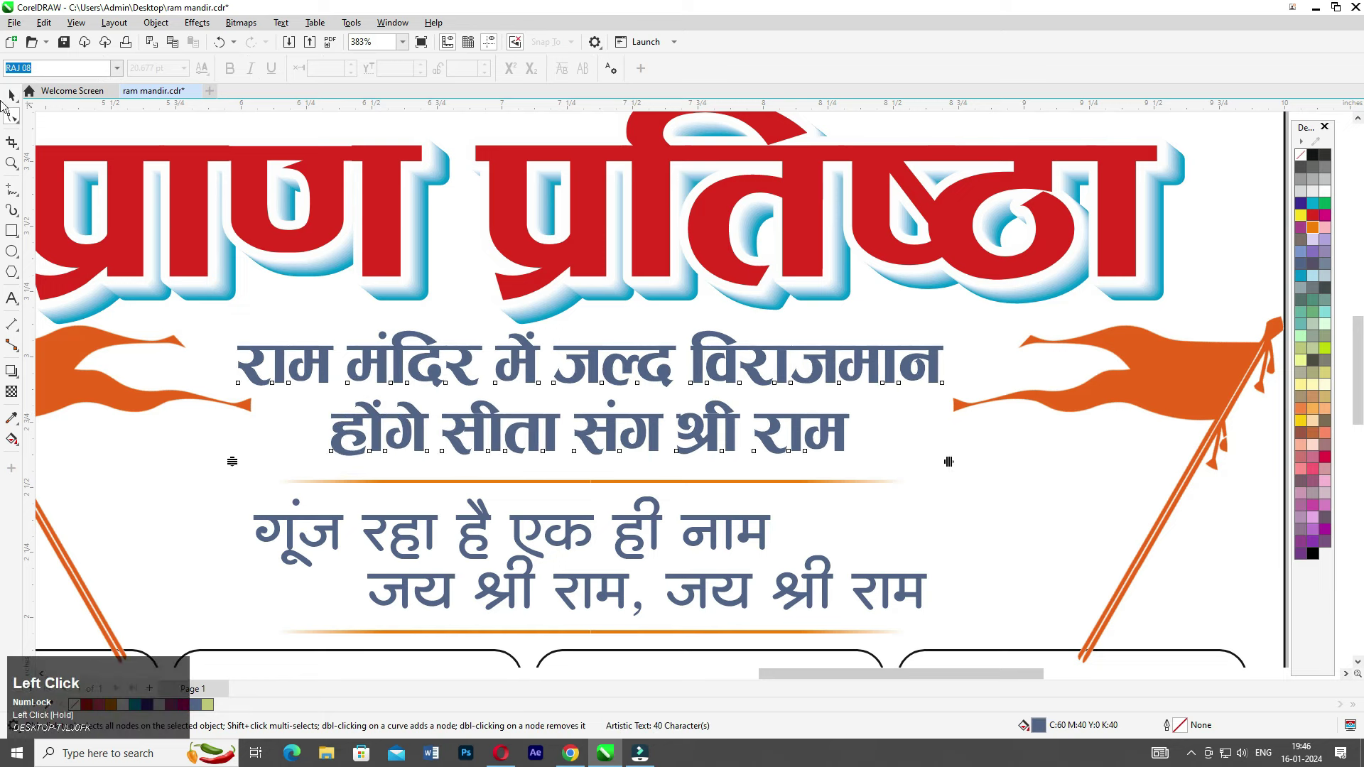
click(13, 97)
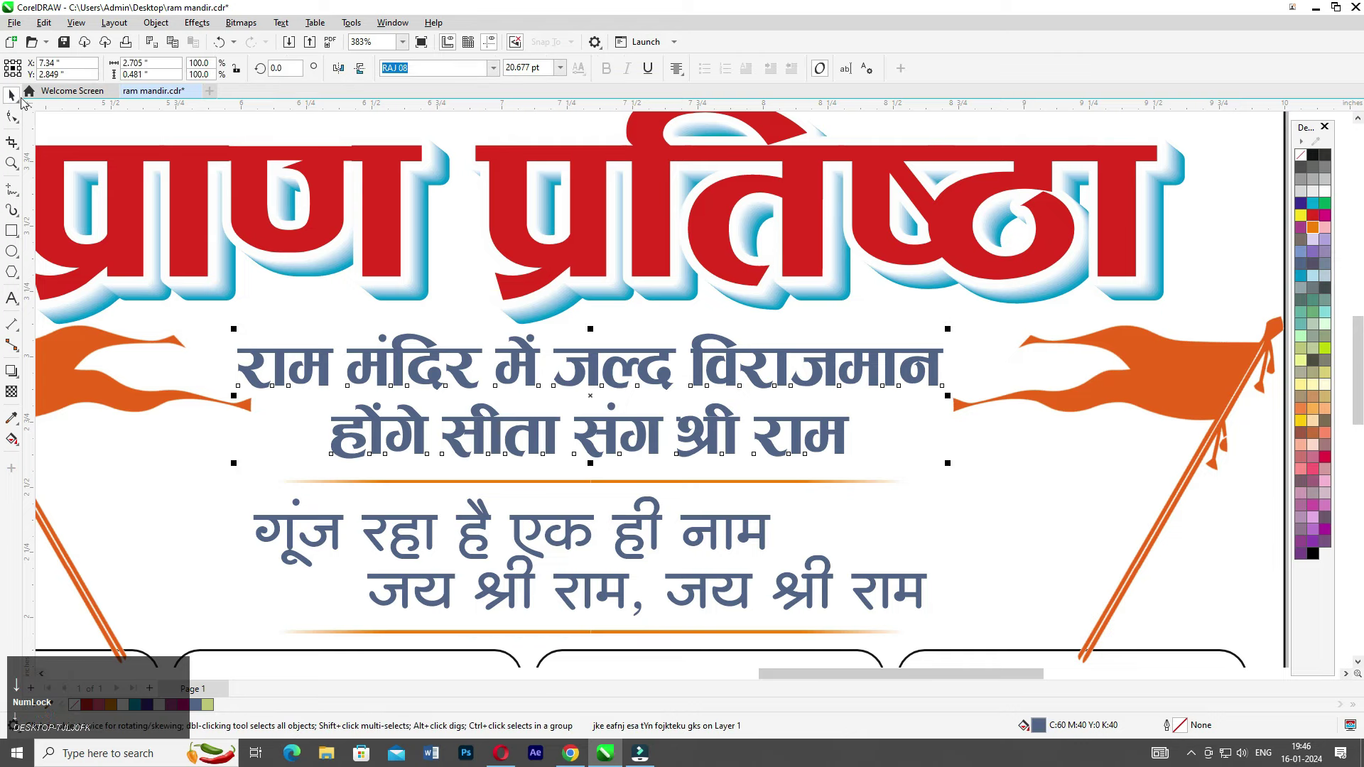
- Try other swatches on the two-line राम मंदिर heading and fill it with dark grey C20 M0 Y0 K80
middle_click(581, 393)
click(1327, 322)
click(1326, 301)
click(1325, 288)
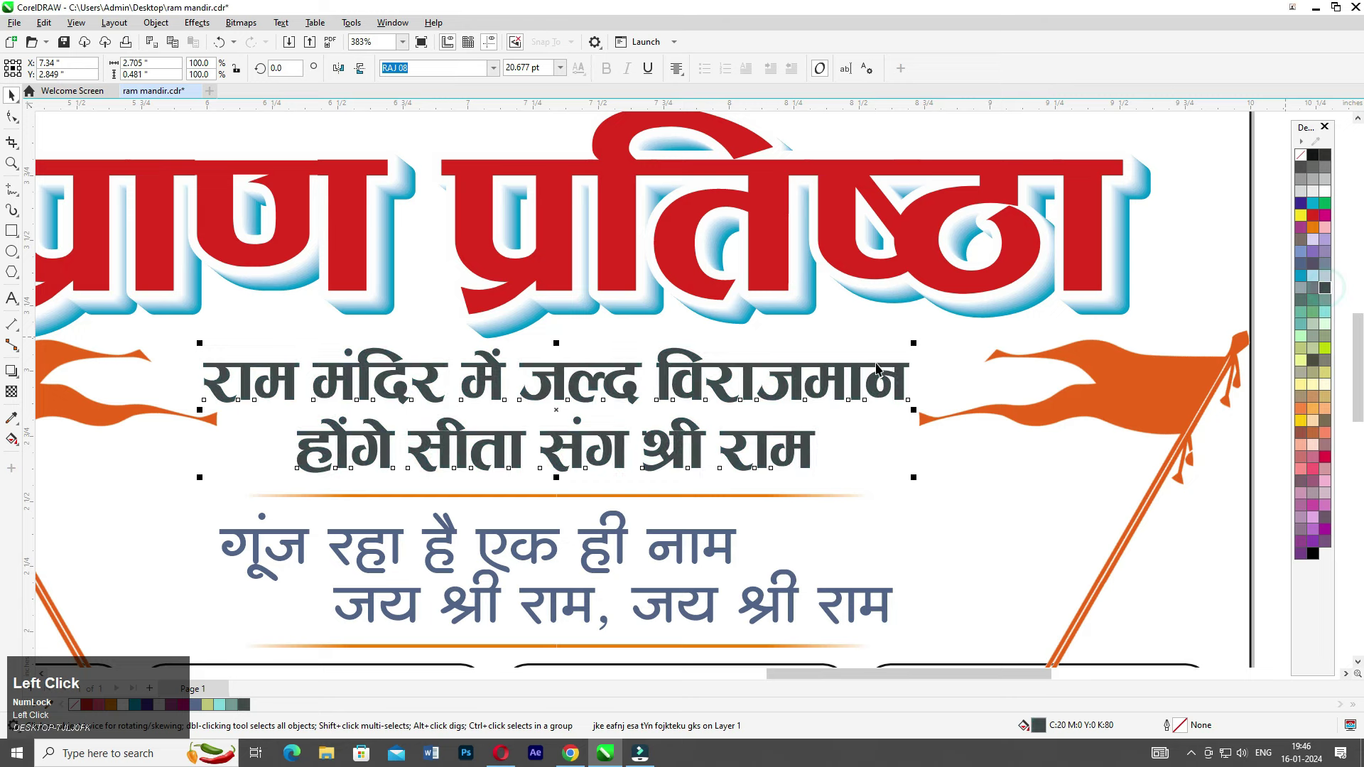
- Give the two-line राम मंदिर heading a white 1 pt outline with rounded corners, placed behind its fill
scroll(420, 410, up, 1)
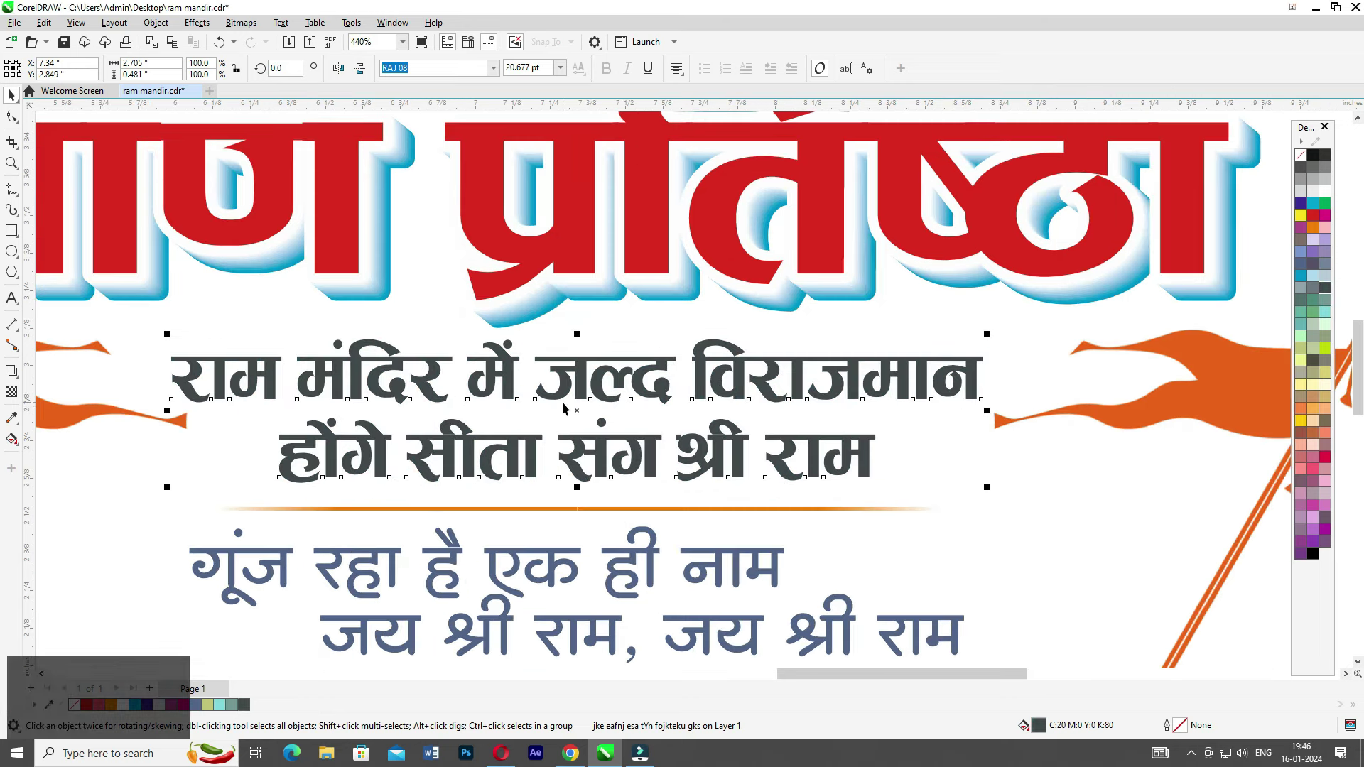
key(F12)
text(1)
key(Return)
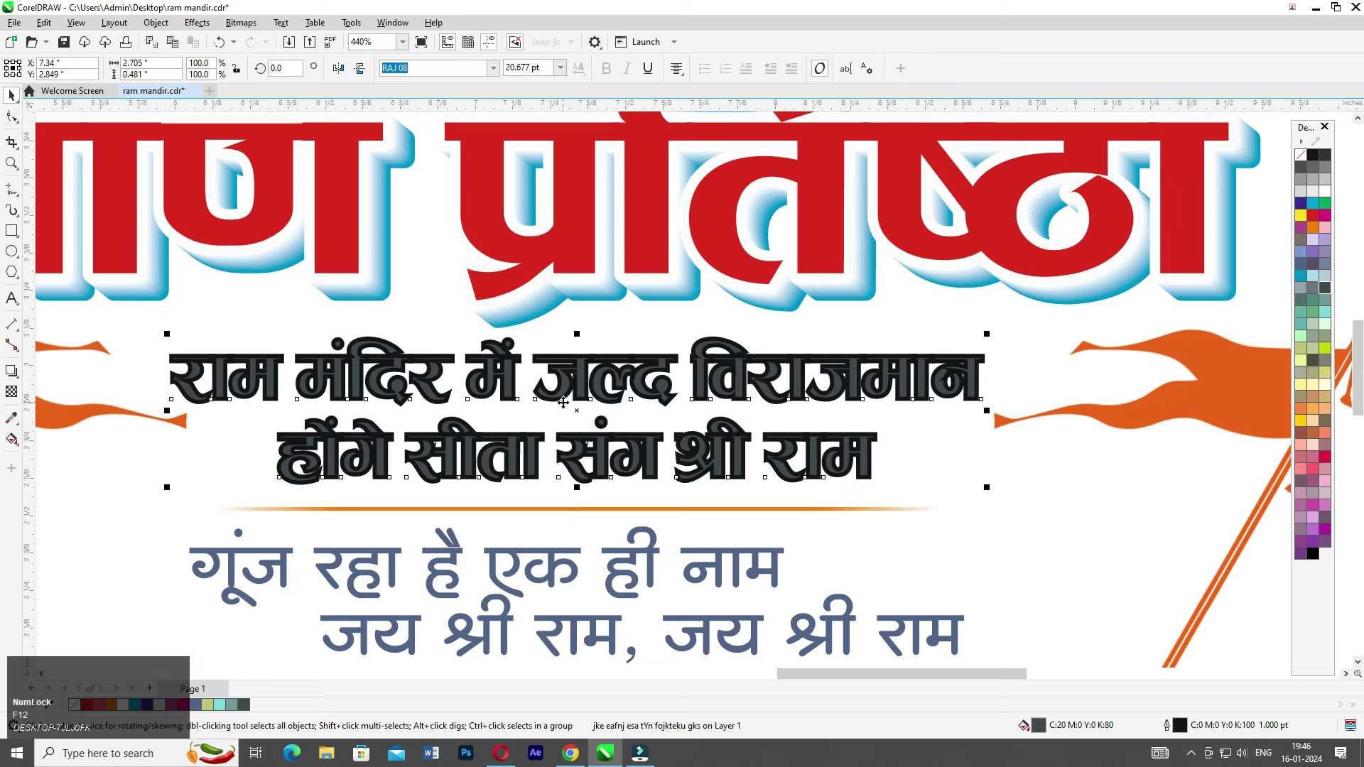
key(F12)
click(573, 404)
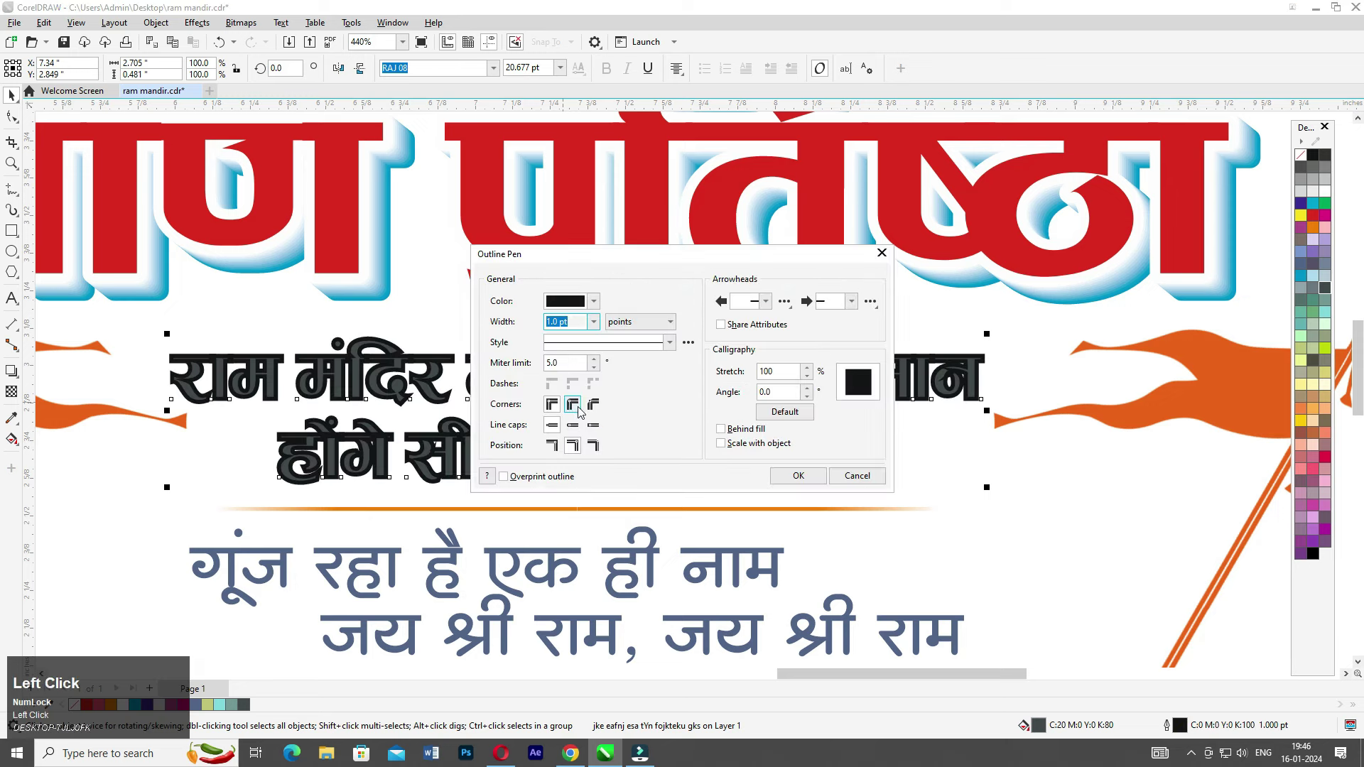
click(790, 477)
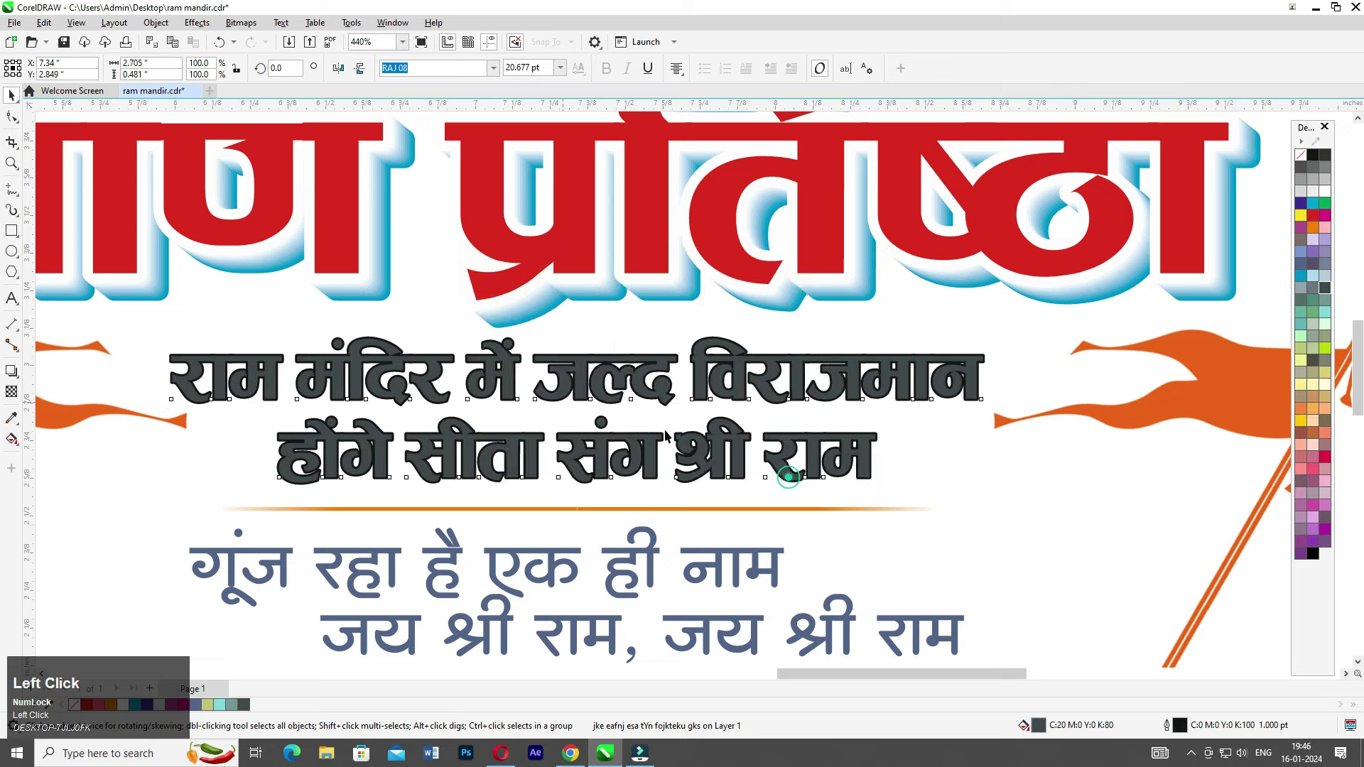
right_click(1326, 204)
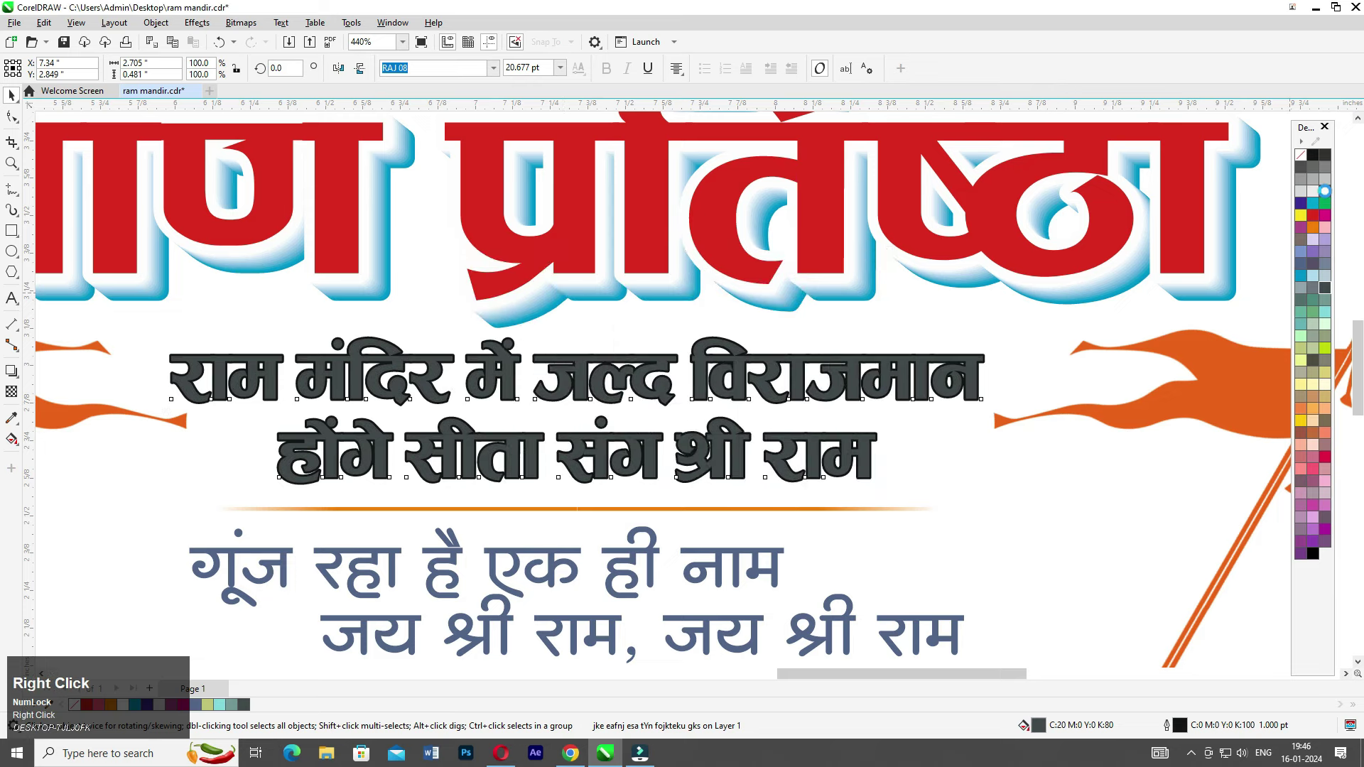
click(916, 543)
click(736, 381)
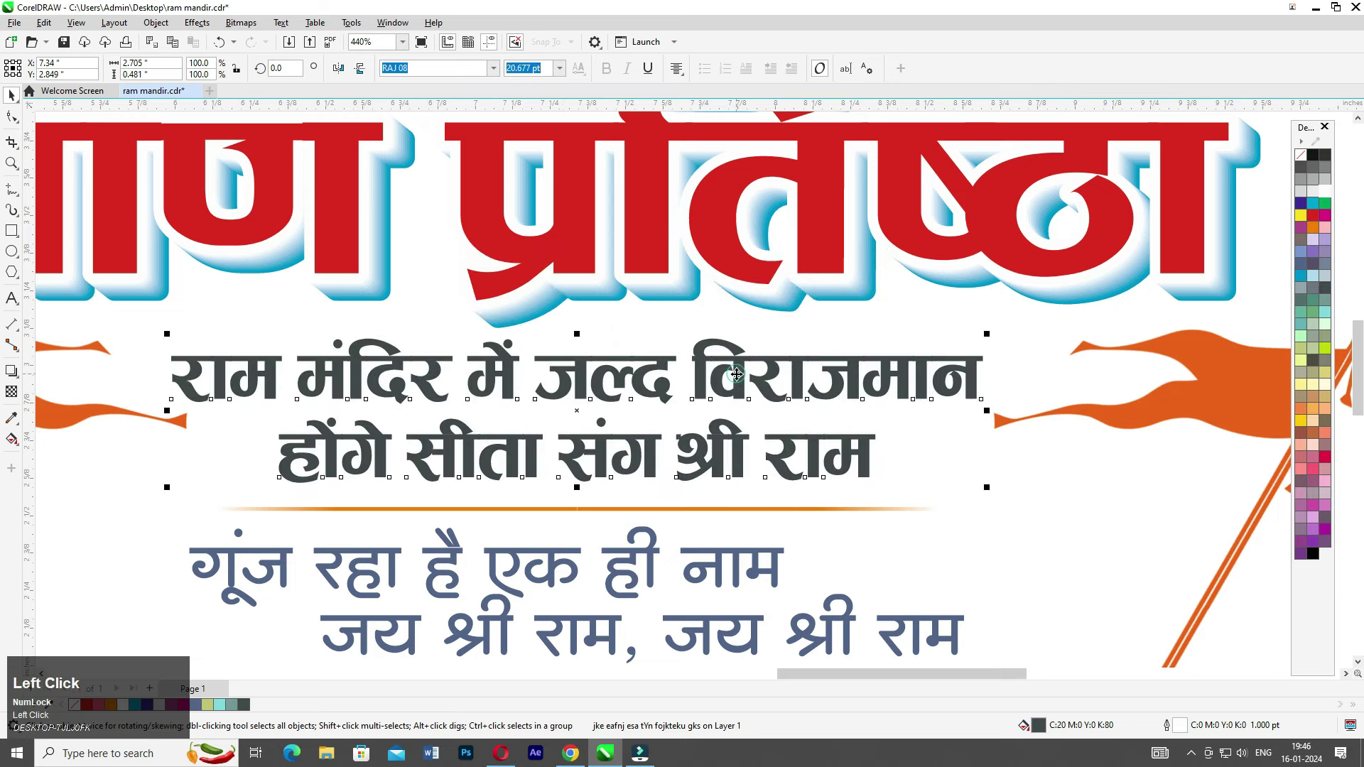
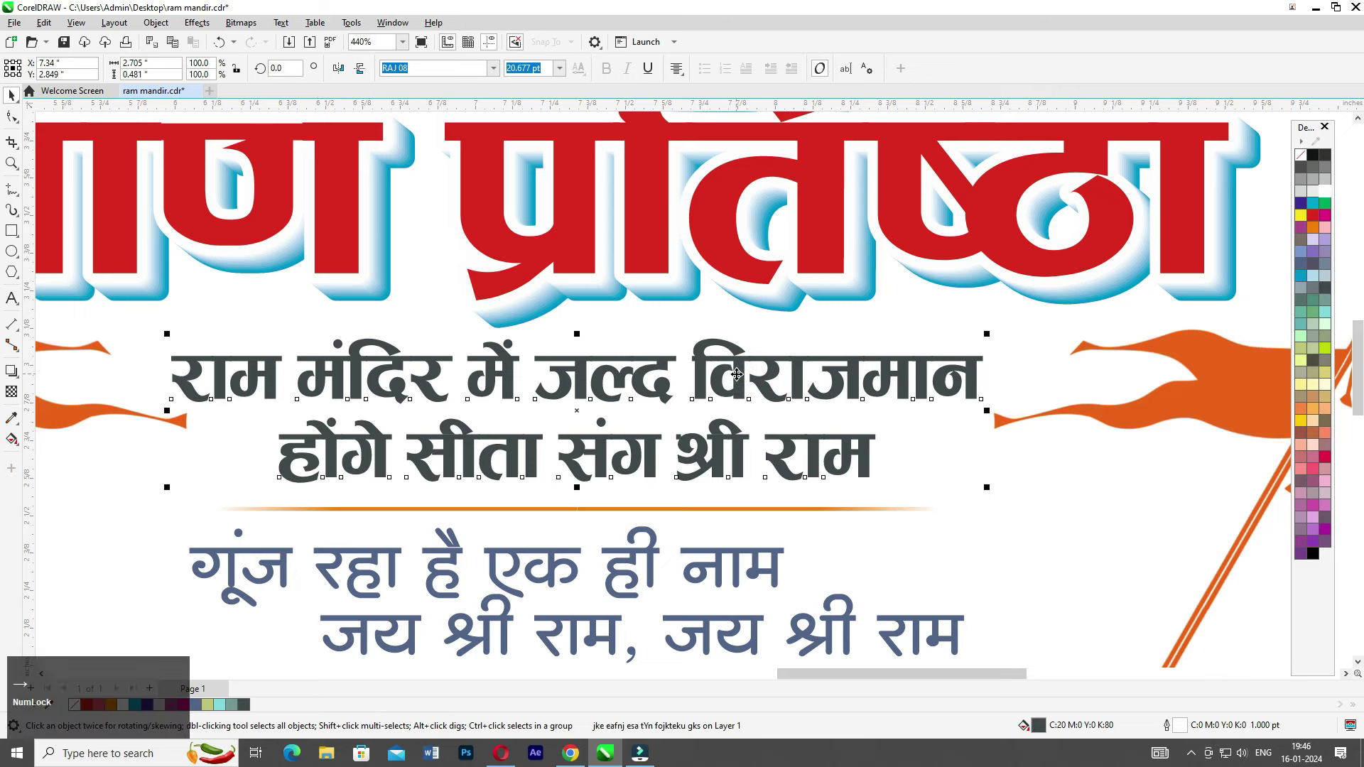
- Place an offset copy of the two-line राम मंदिर heading at X 7.35, Y 2.839 inches, with light grey K20 fill and outline, behind the original
drag(736, 375, 738, 374)
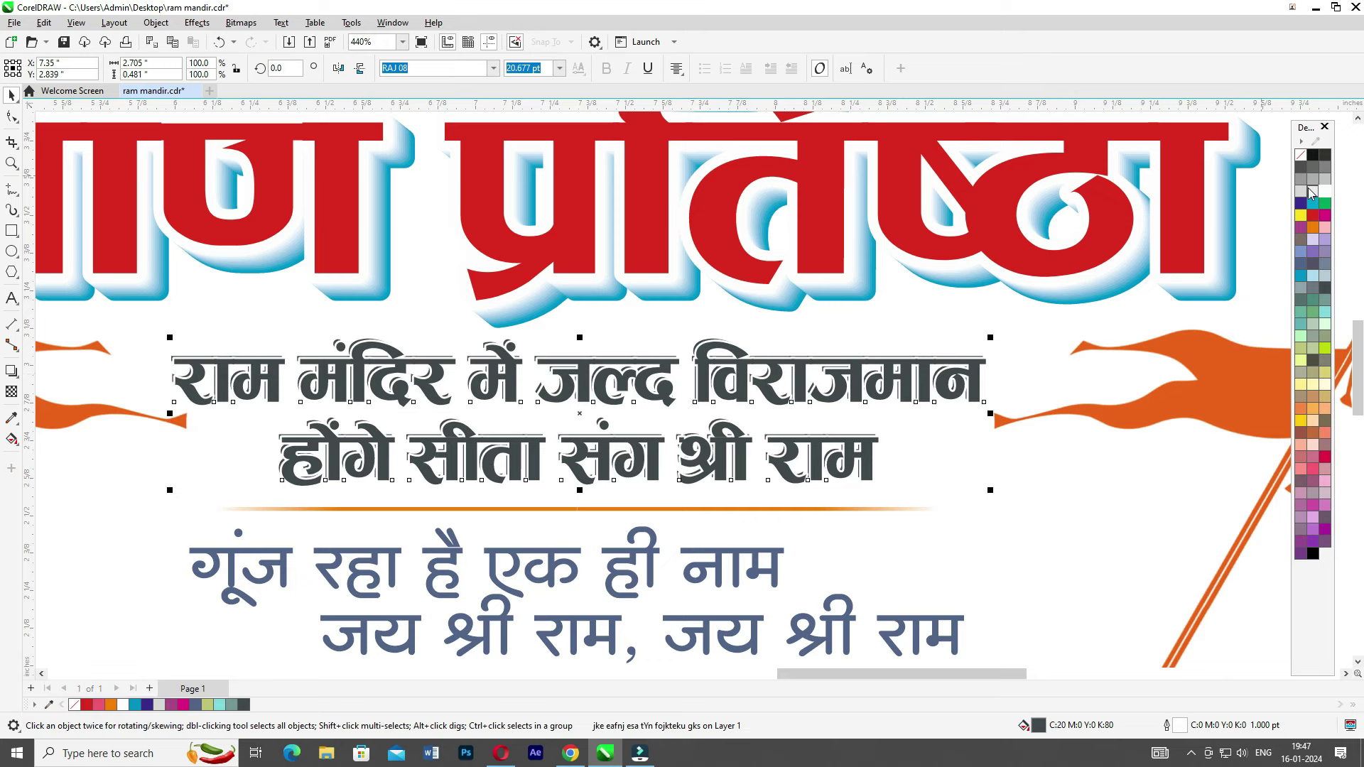
click(1311, 191)
right_click(1311, 191)
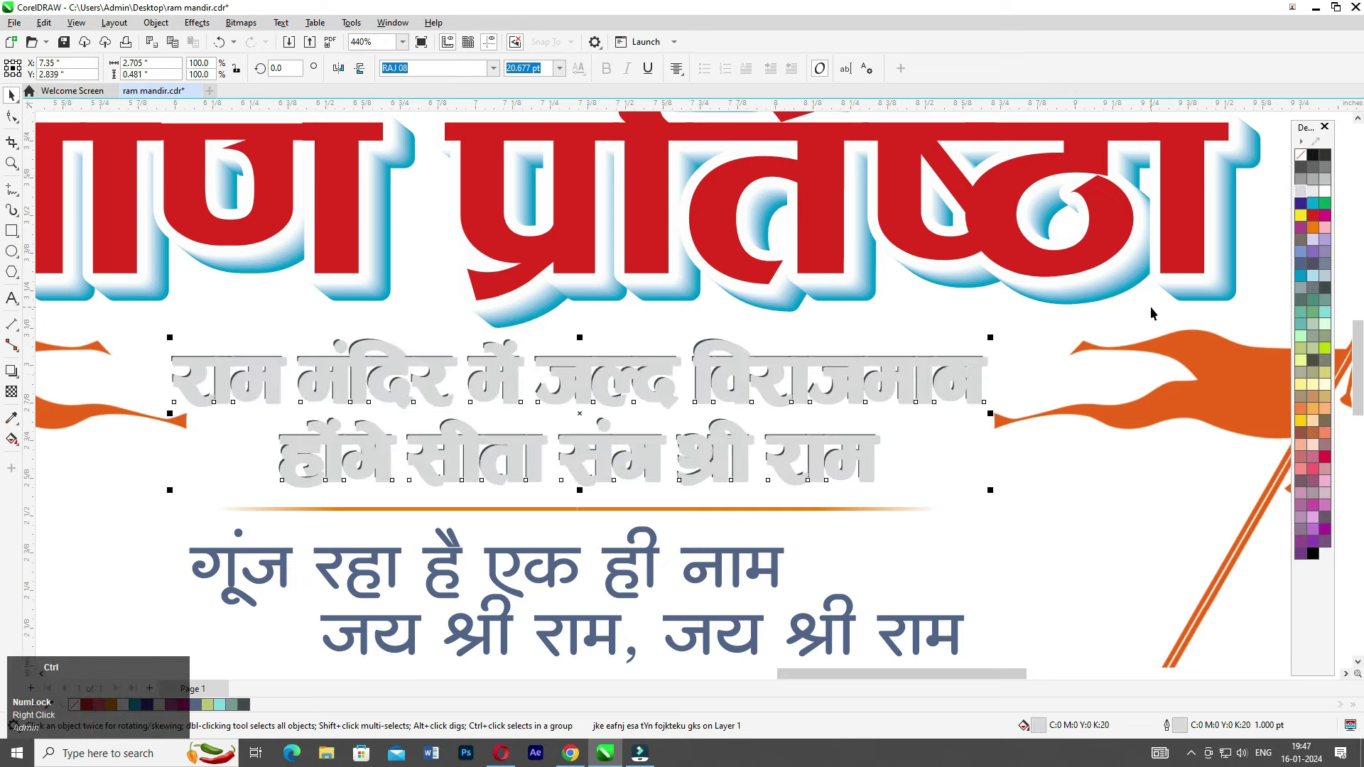
key(ctrl+Page_Down)
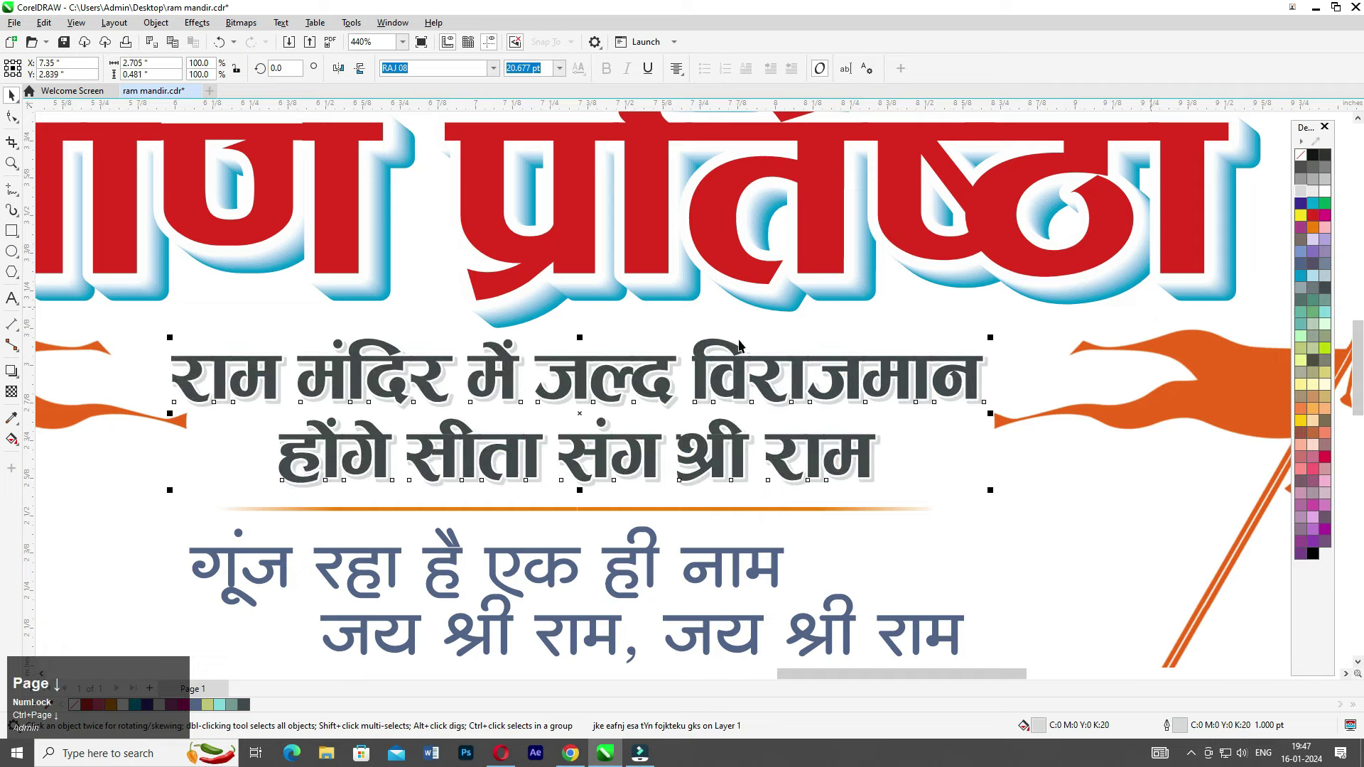
scroll(739, 346, down, 2)
- Group all the headings, the slogan, divider lines and flags beside the temple image into one object
click(657, 523)
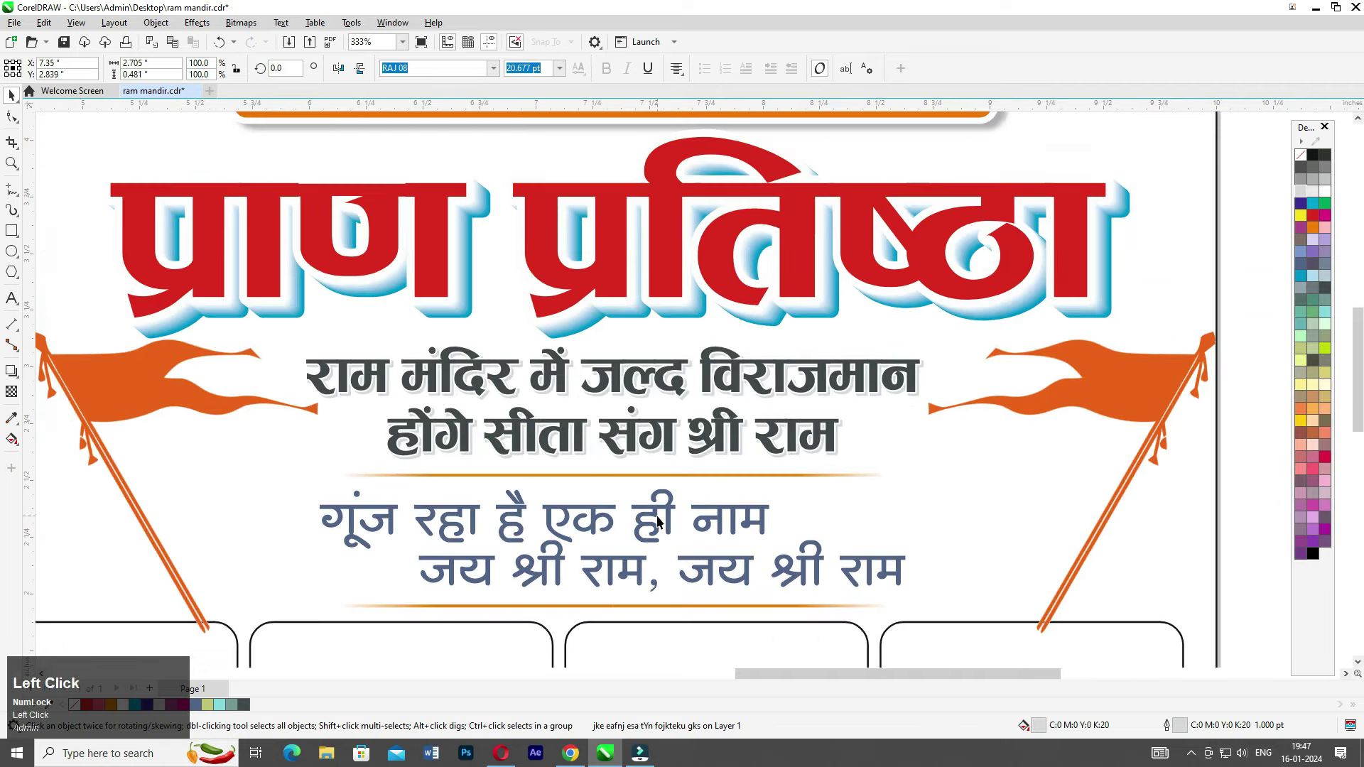
click(657, 522)
scroll(660, 486, down, 1)
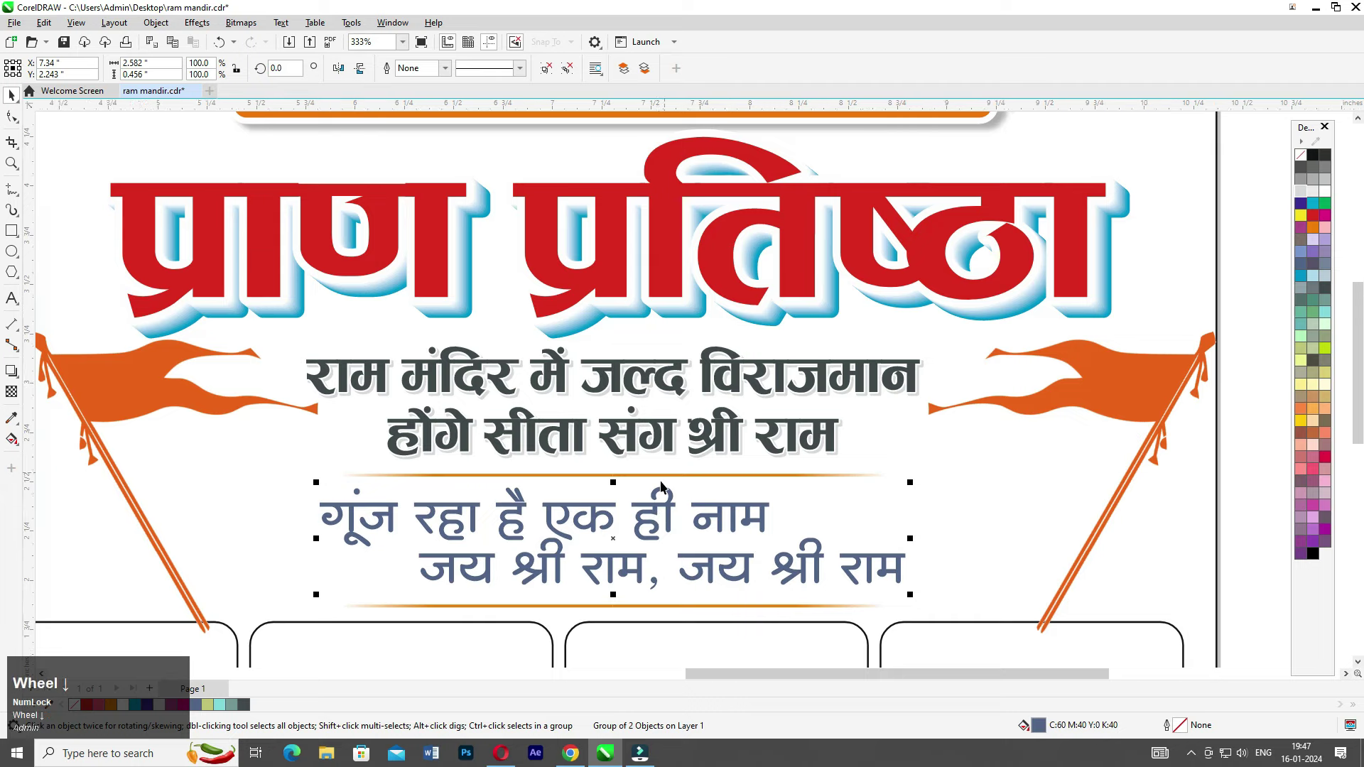
scroll(661, 486, down, 2)
scroll(757, 534, down, 2)
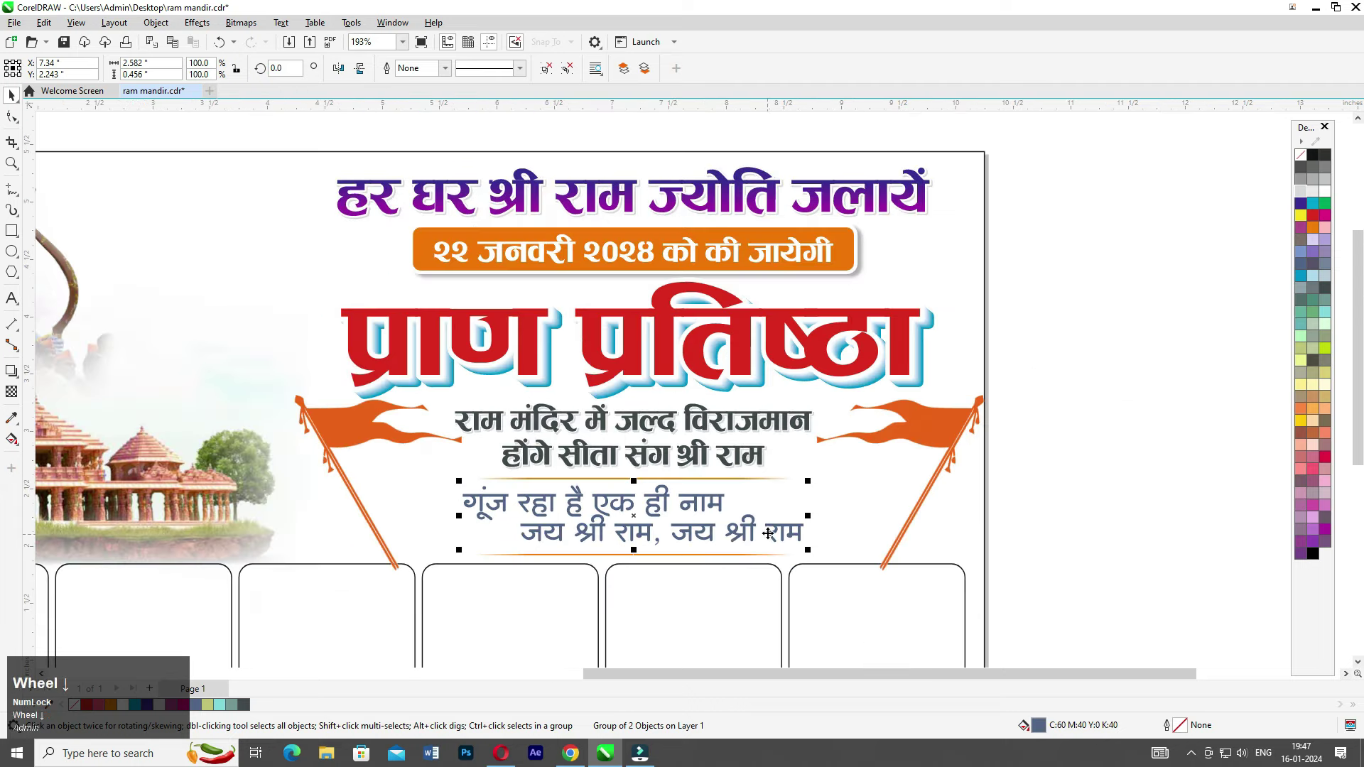
drag(1059, 162, 286, 582)
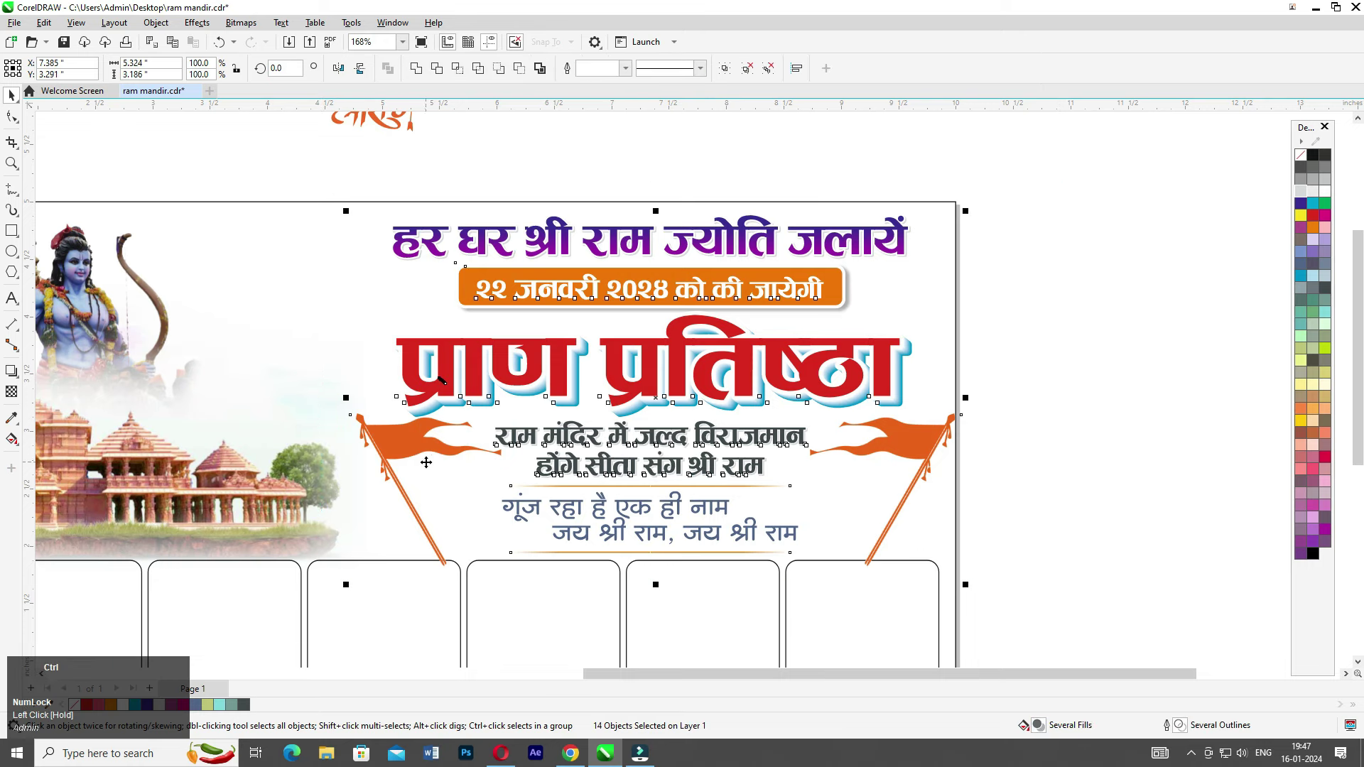
key(ctrl+g)
scroll(689, 381, down, 1)
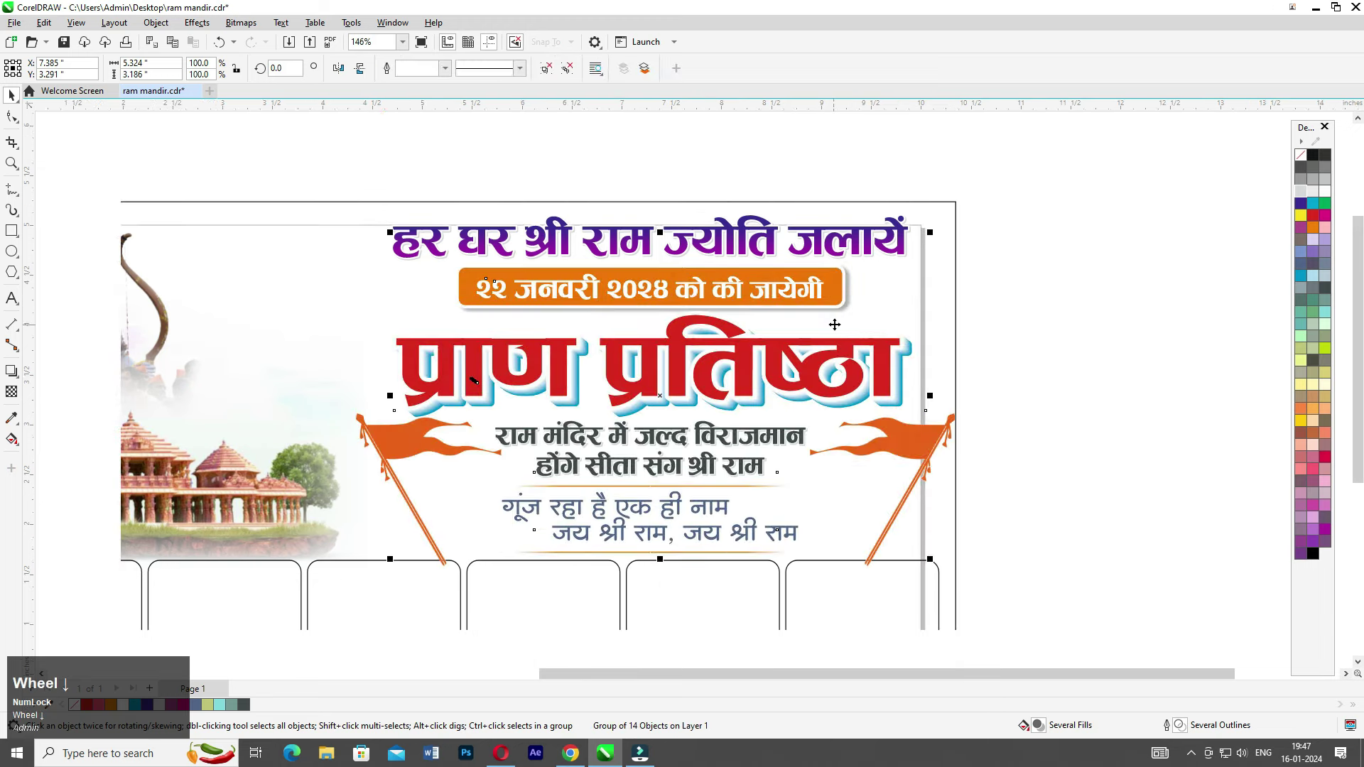
- PowerClip the grouped headings, slogan and flags inside the 10 by 5 inch banner rectangle
click(1019, 241)
scroll(1018, 236, down, 1)
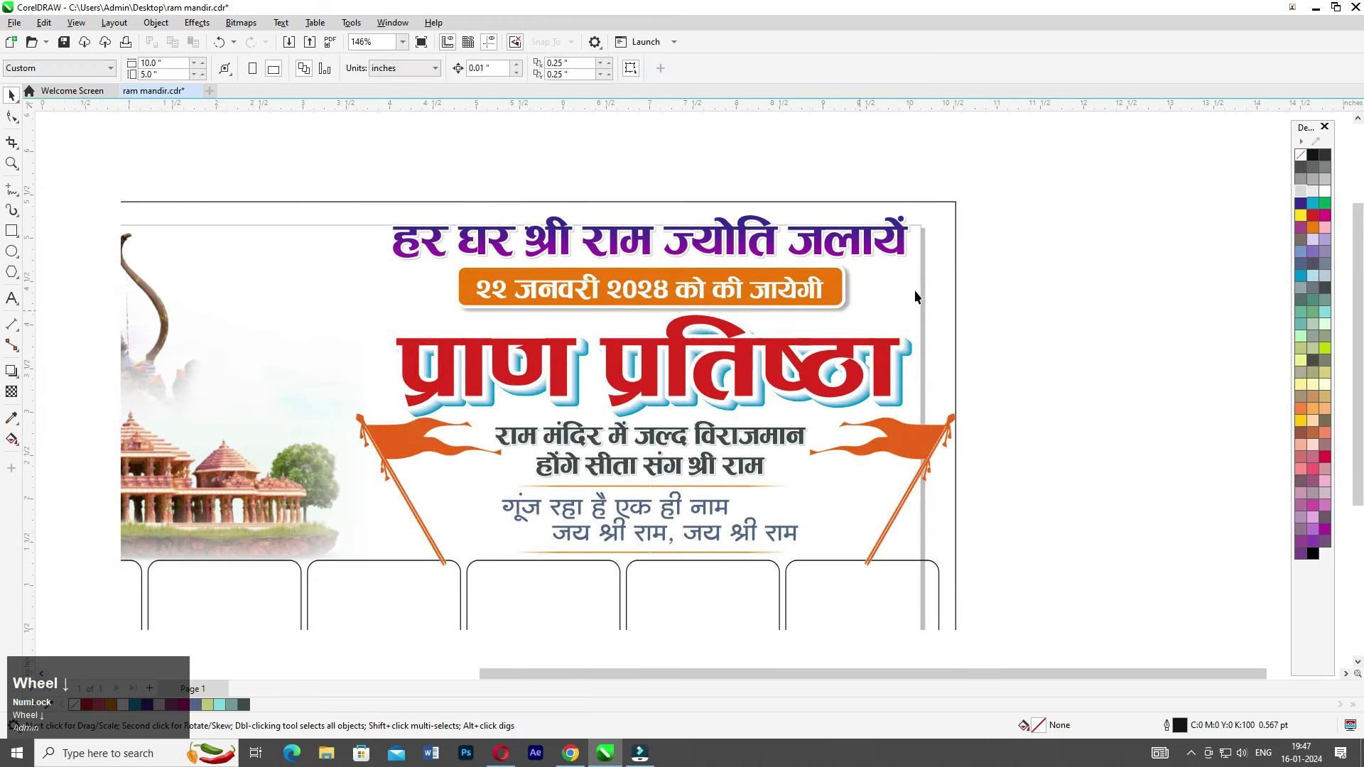
click(922, 282)
drag(981, 201, 445, 532)
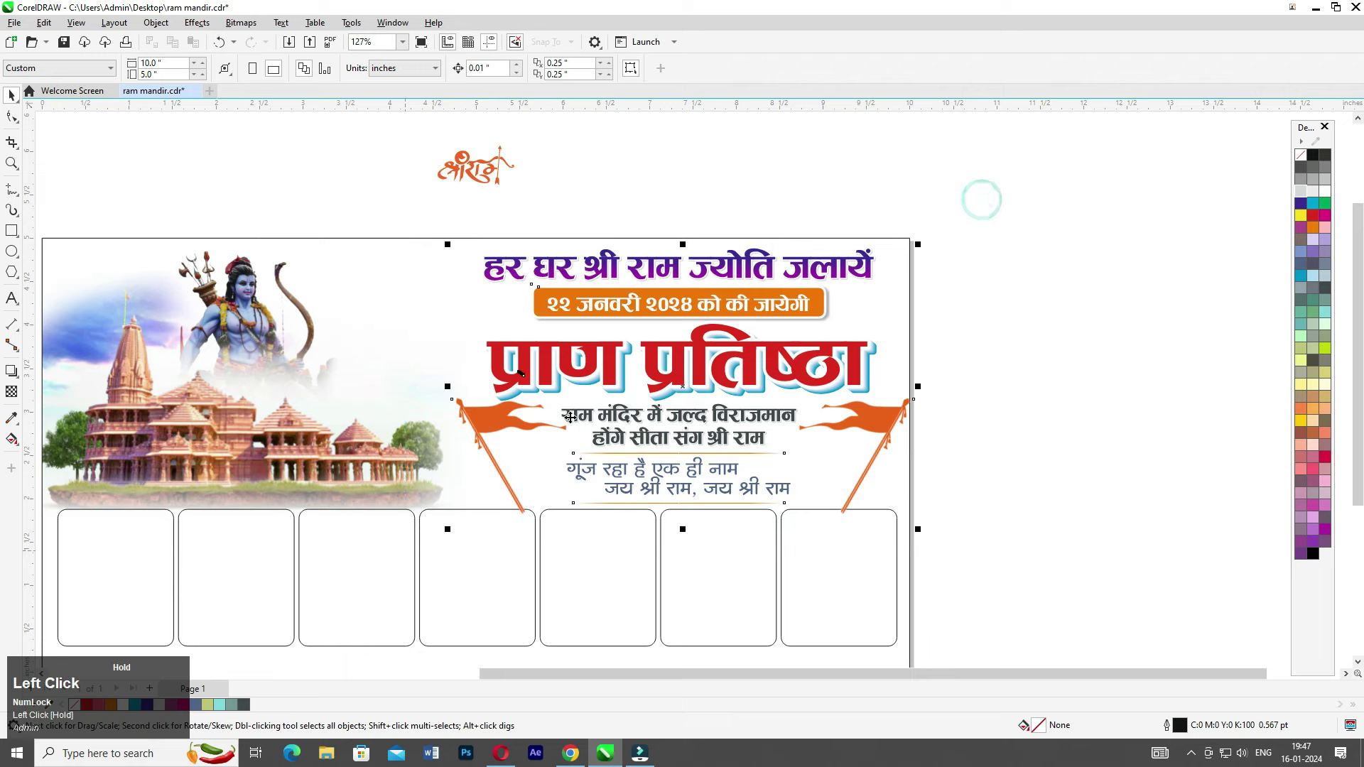
right_click(648, 343)
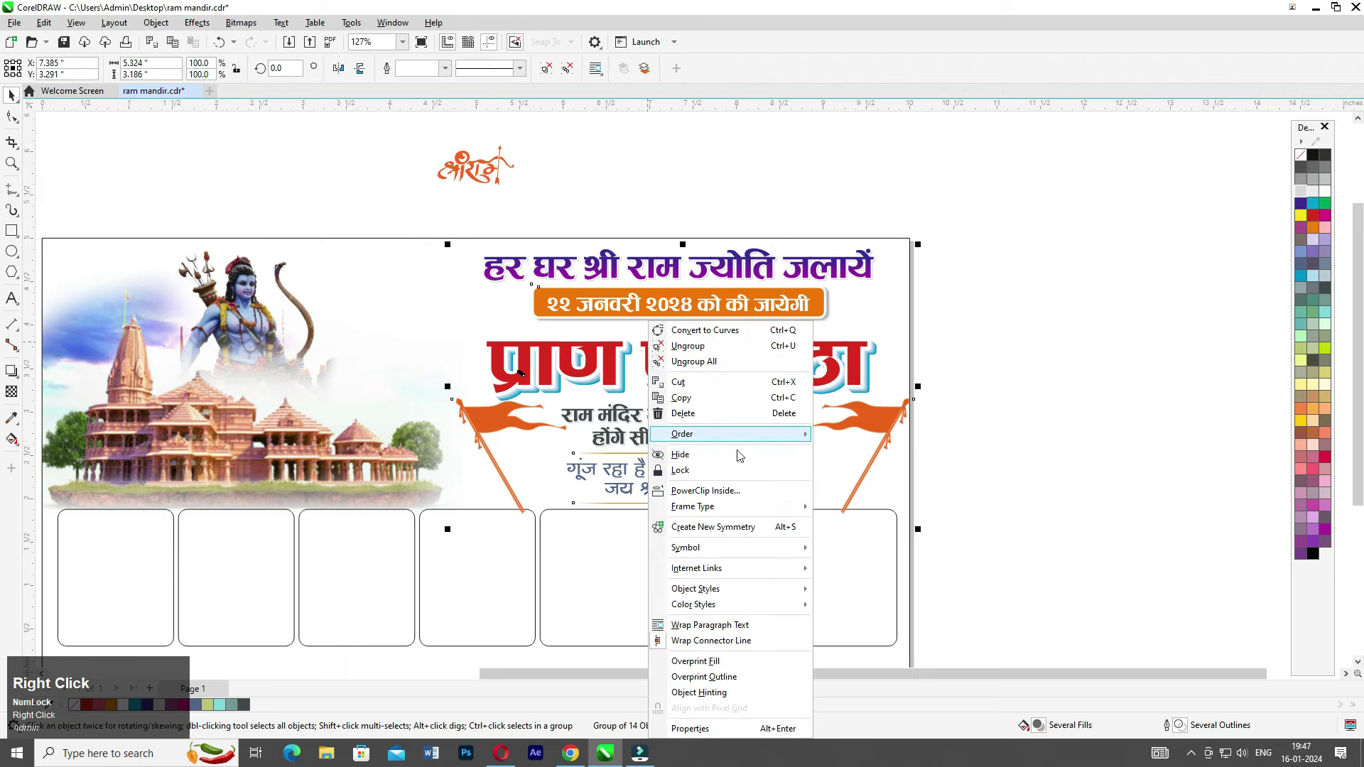
click(734, 491)
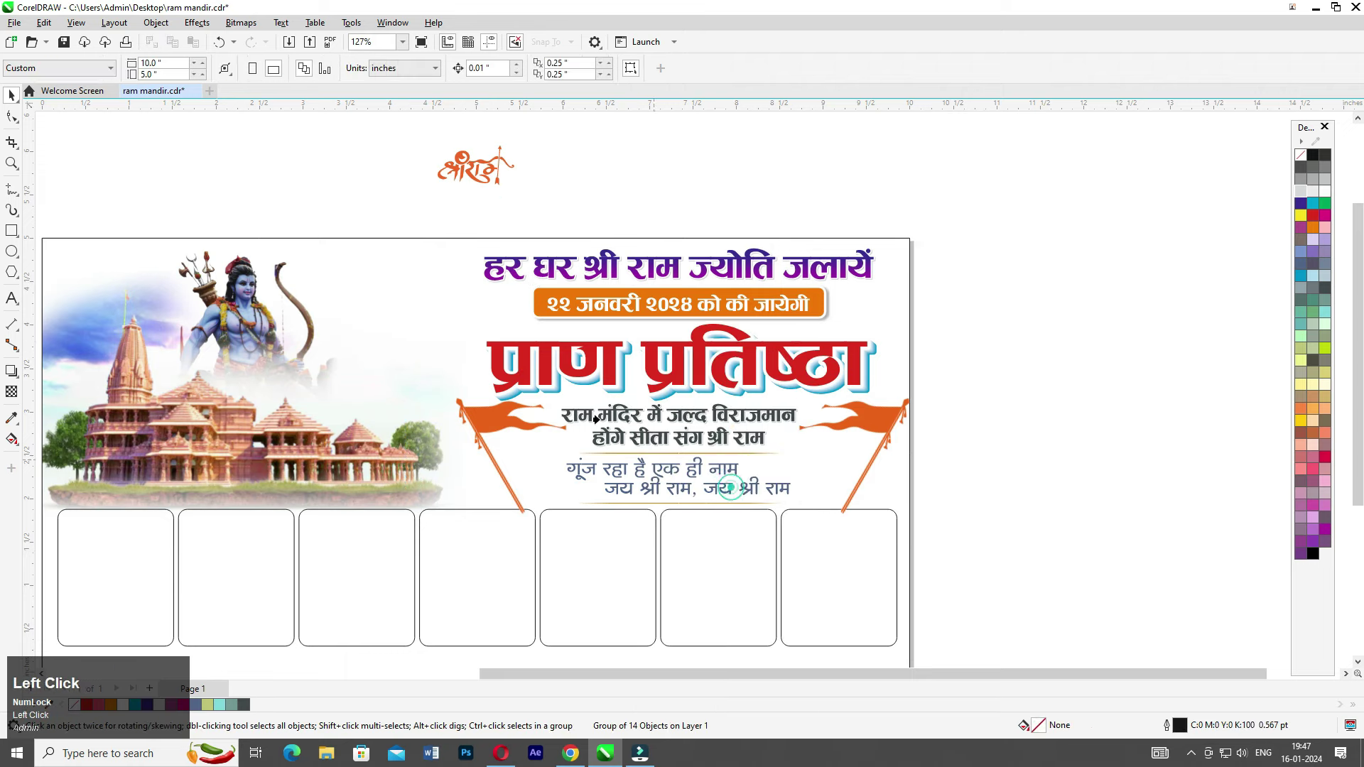
click(449, 295)
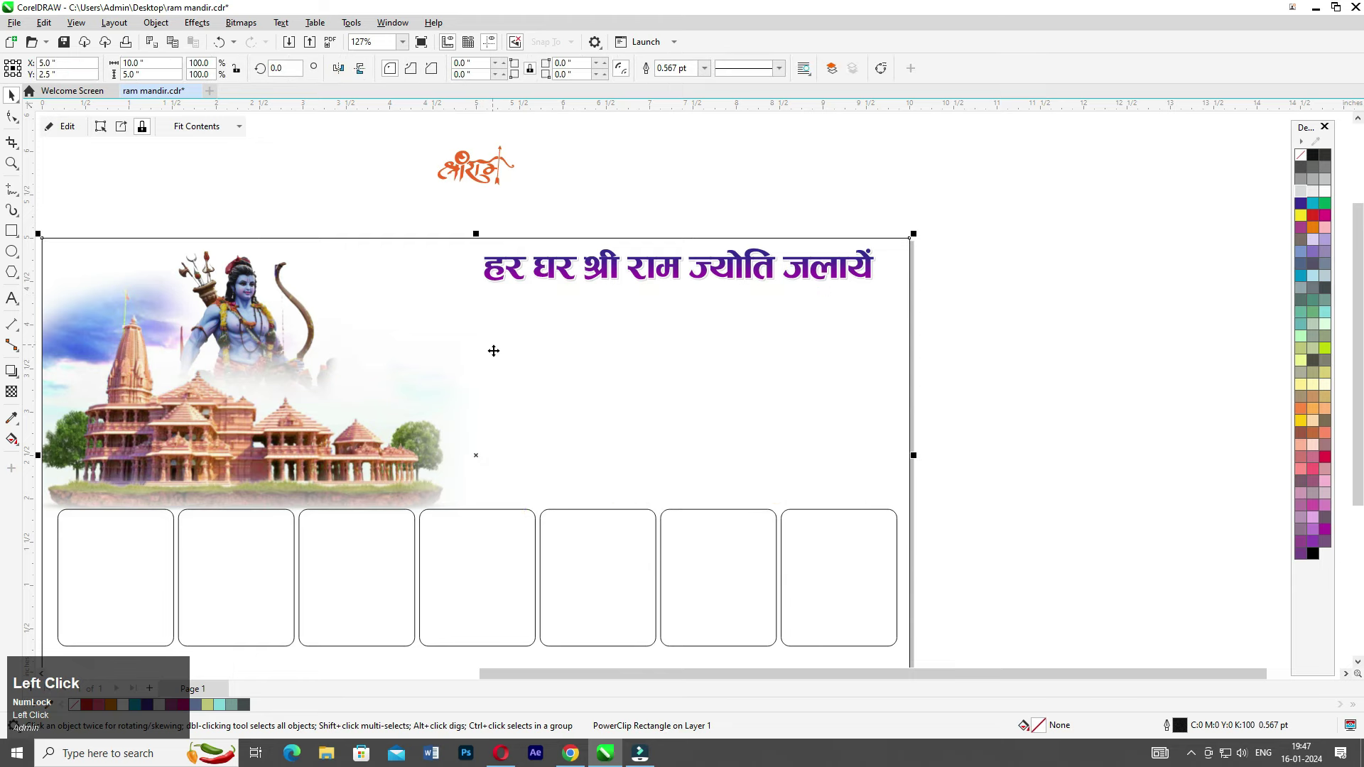
- Scale the seven rounded frames down together to 9.597 by 1.565 inches and position them at X 4.98, Y 1.031 inches
scroll(520, 377, down, 1)
scroll(519, 377, down, 1)
drag(1030, 438, 102, 605)
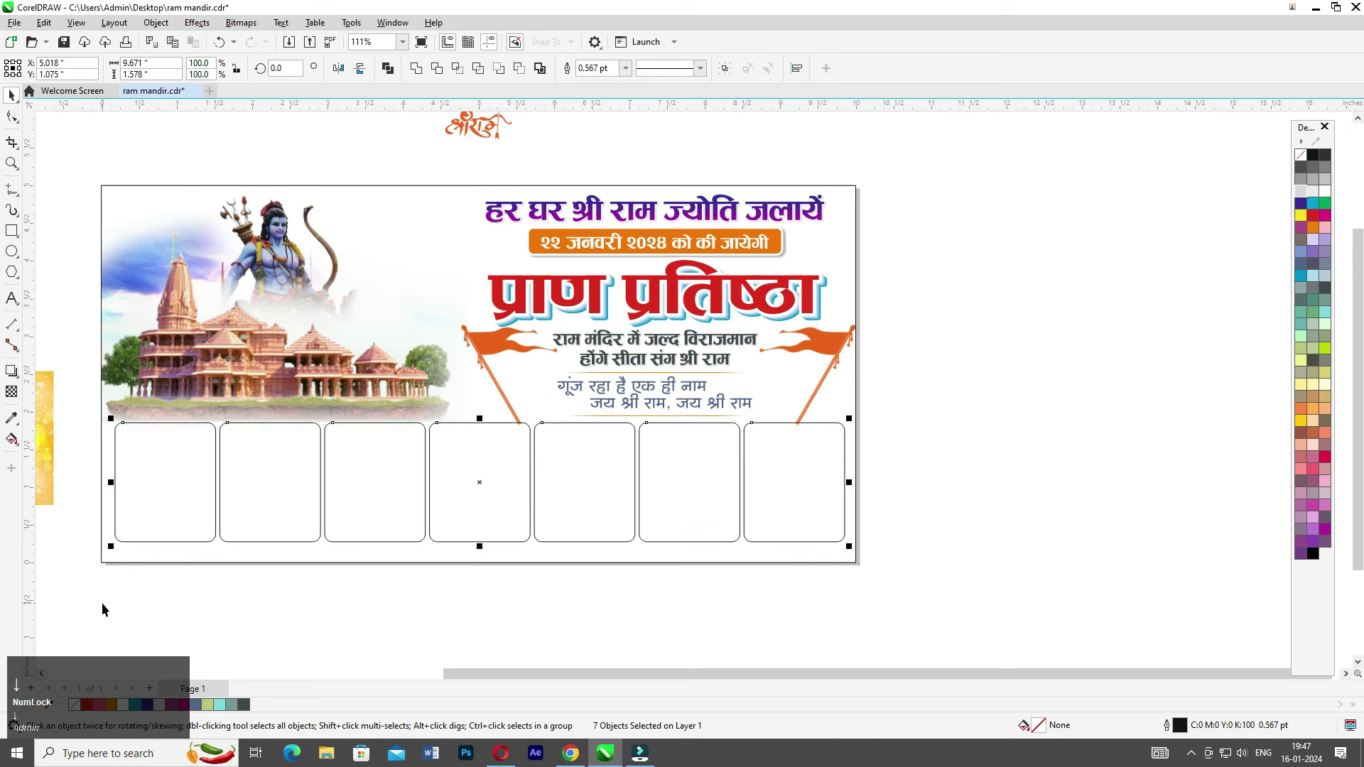
drag(844, 547, 843, 549)
- Centre the golden bokeh background image on the banner rectangle
scroll(691, 462, down, 1)
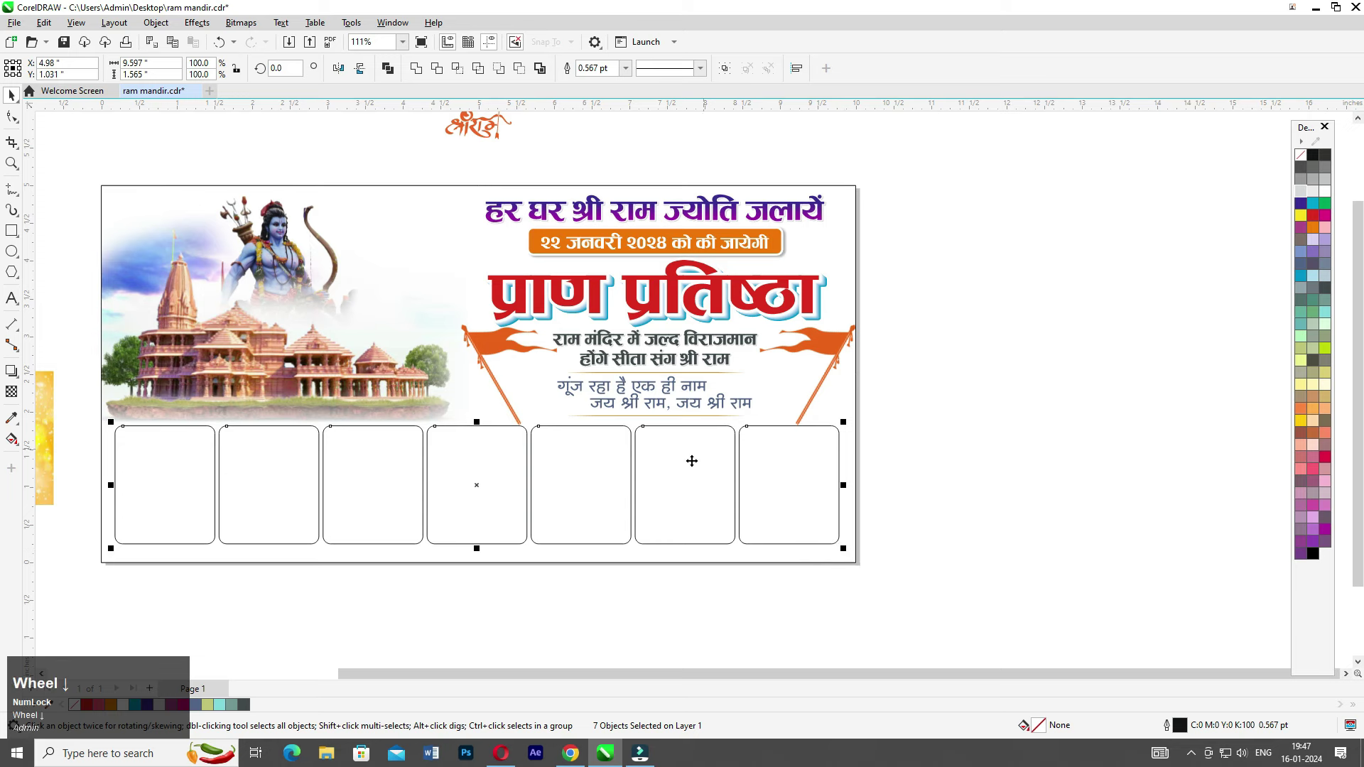
drag(456, 466, 588, 457)
click(155, 437)
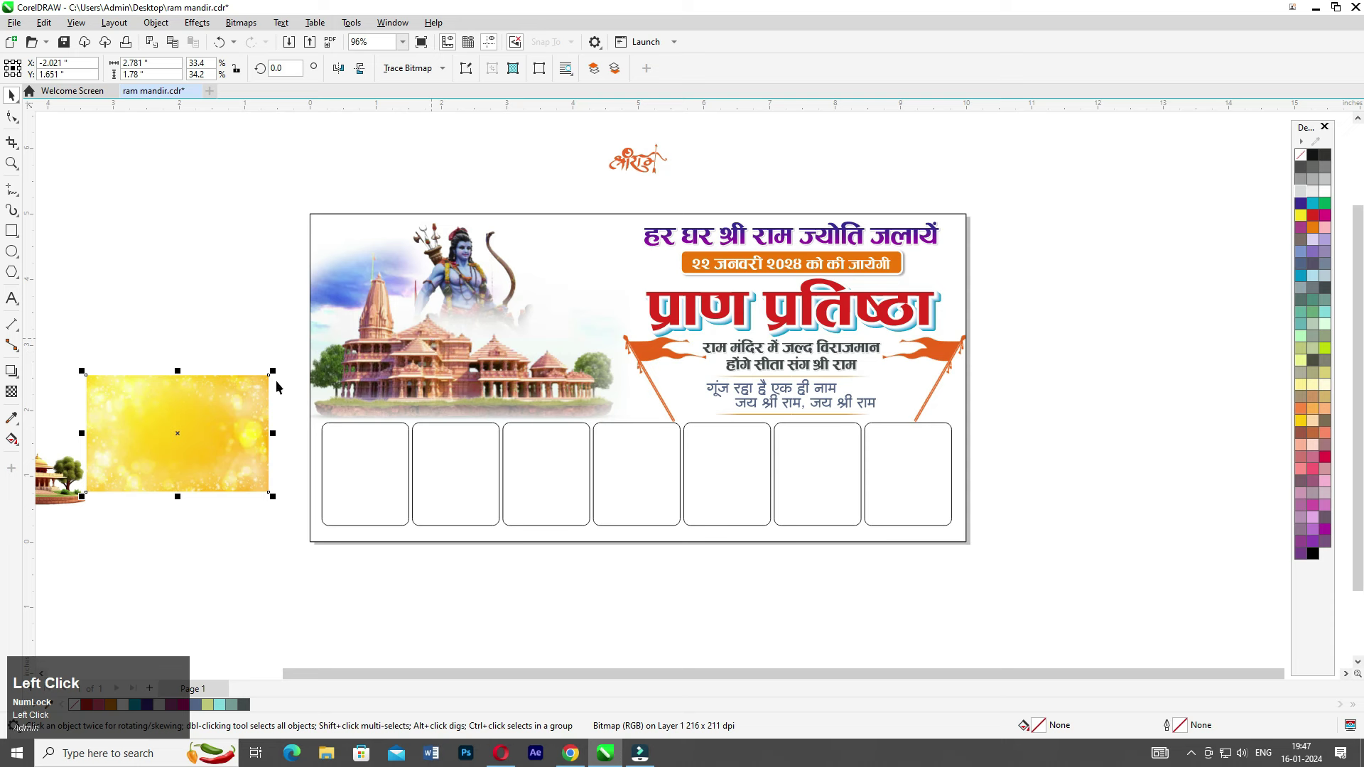
shift+click(581, 261)
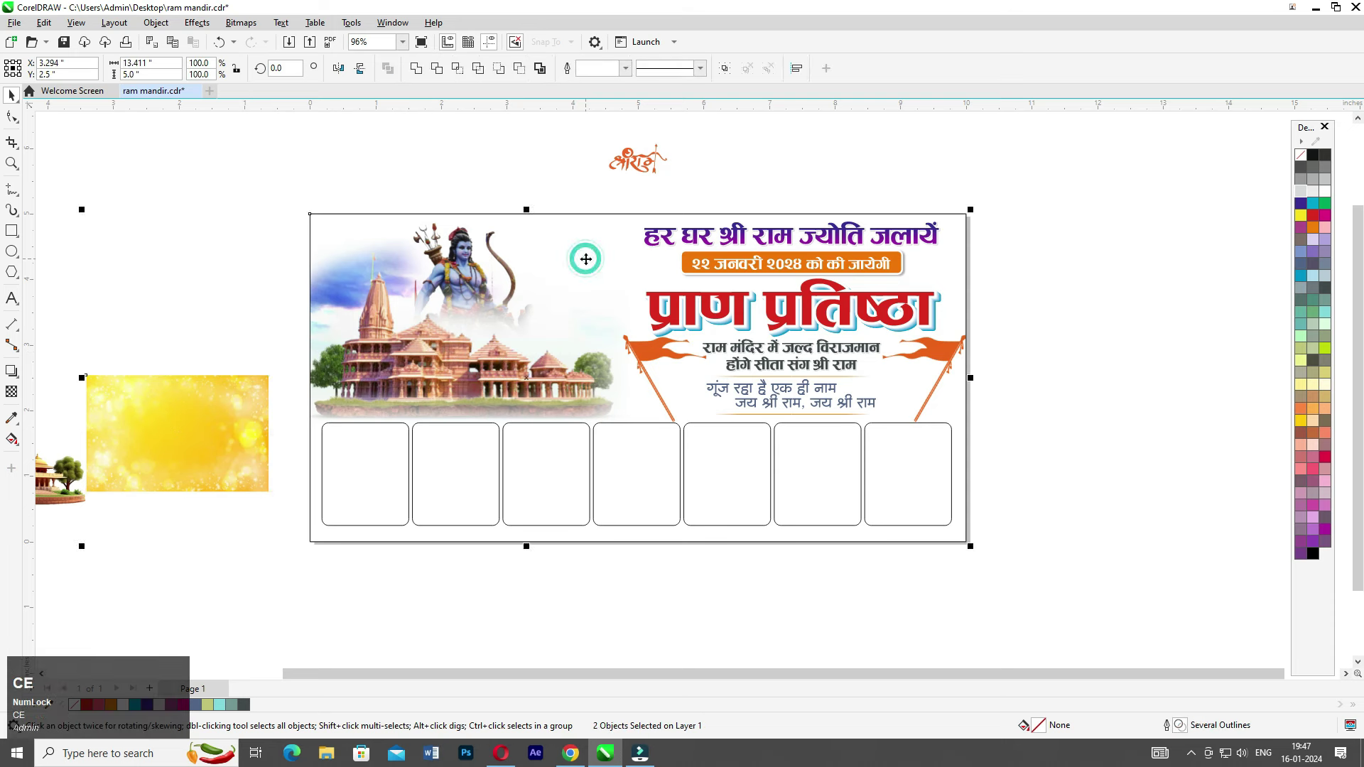
click(500, 161)
click(653, 338)
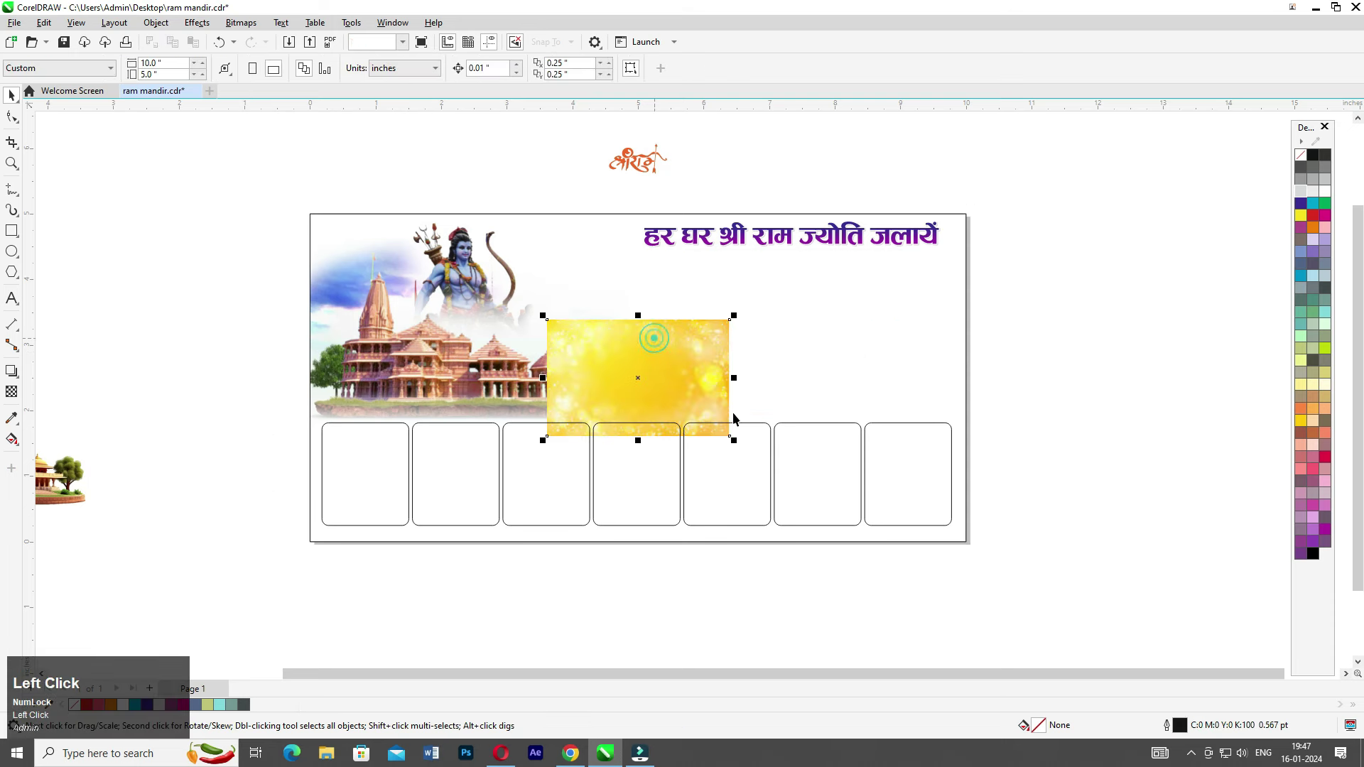
- Enlarge the golden background image from its centre to 10.22 by 5.134 inches and send it to the back
drag(734, 441, 965, 548)
drag(905, 379, 983, 382)
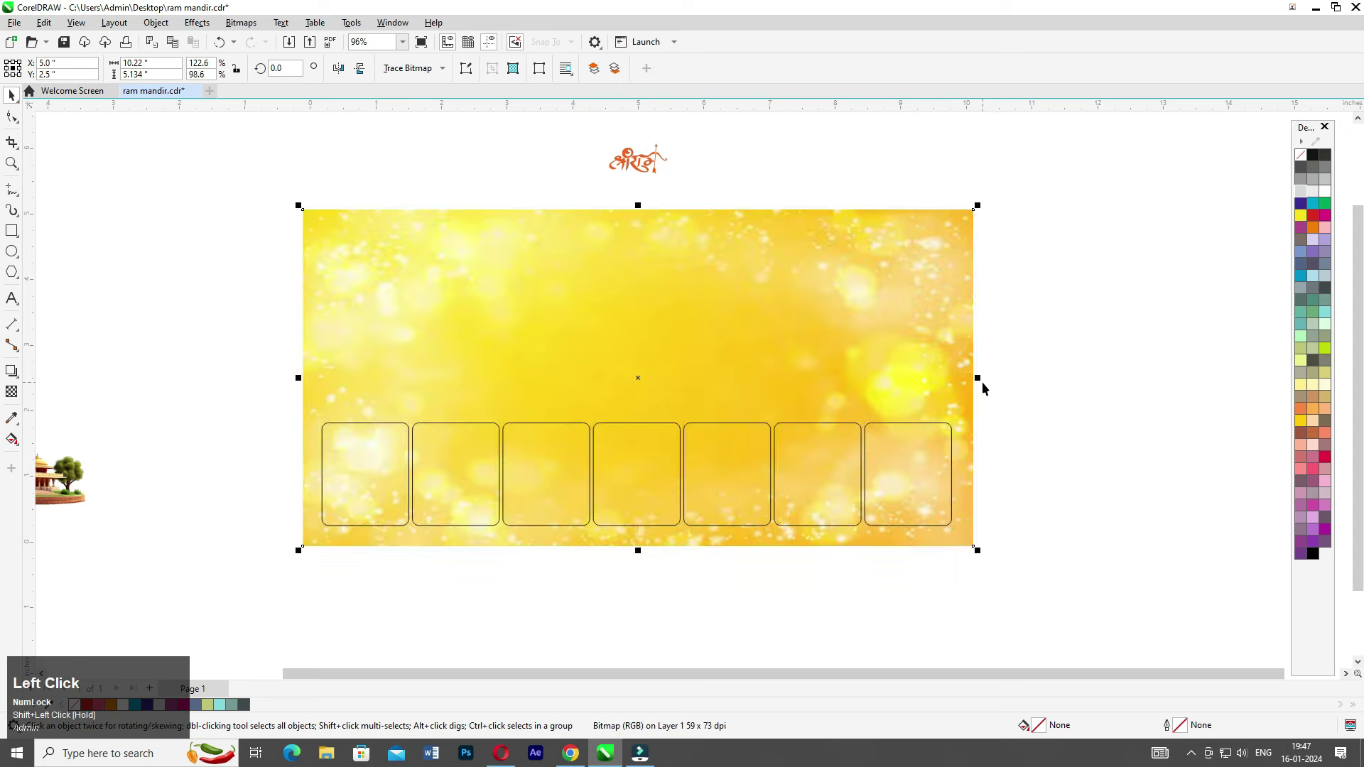
key(shift+Page_Down)
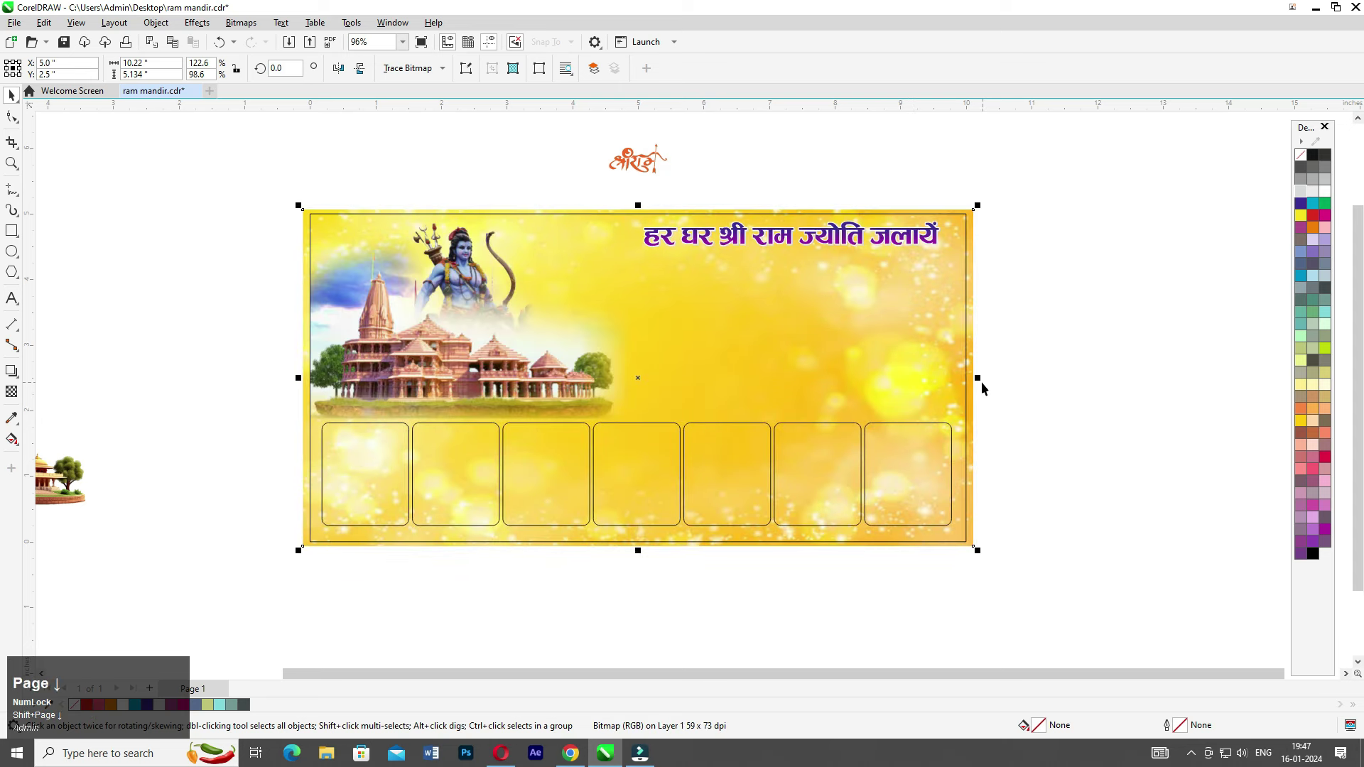
- PowerClip the golden background image inside the banner rectangle
right_click(973, 300)
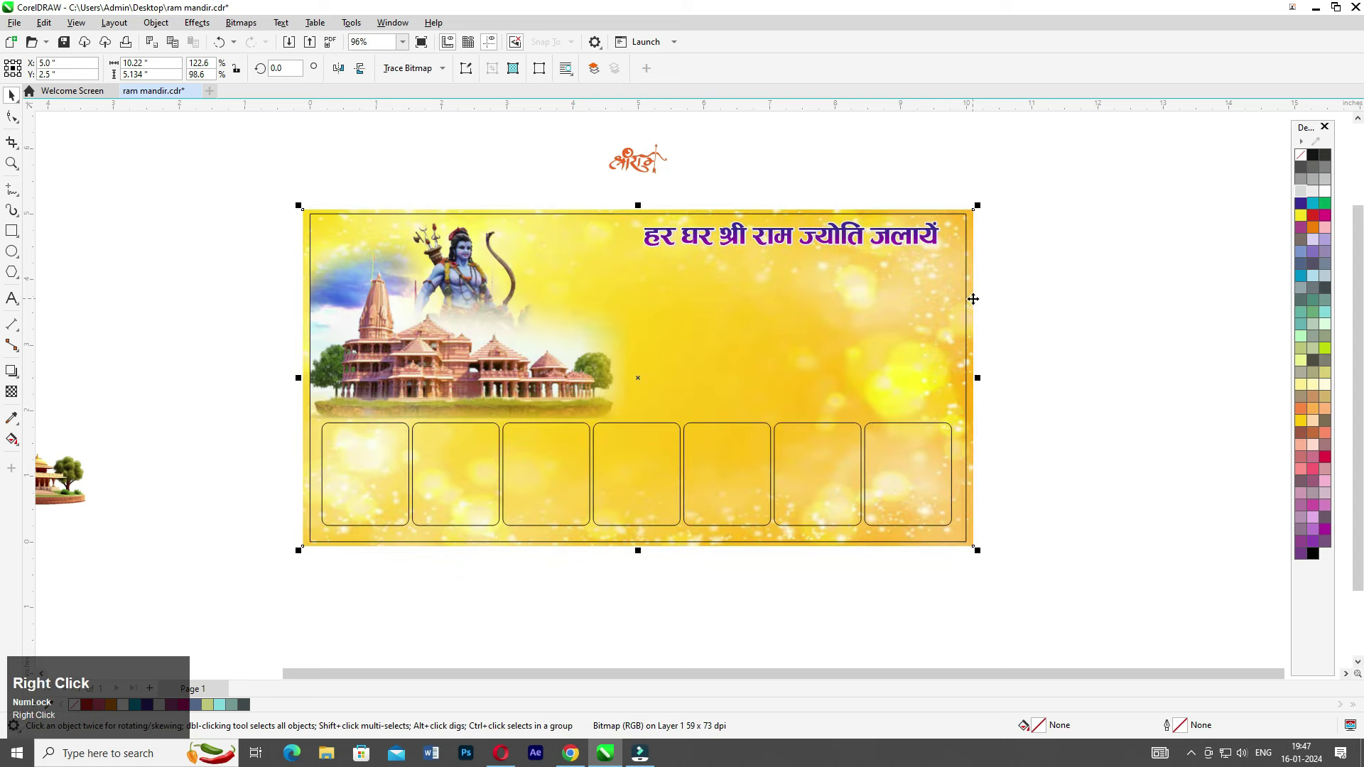
click(1030, 500)
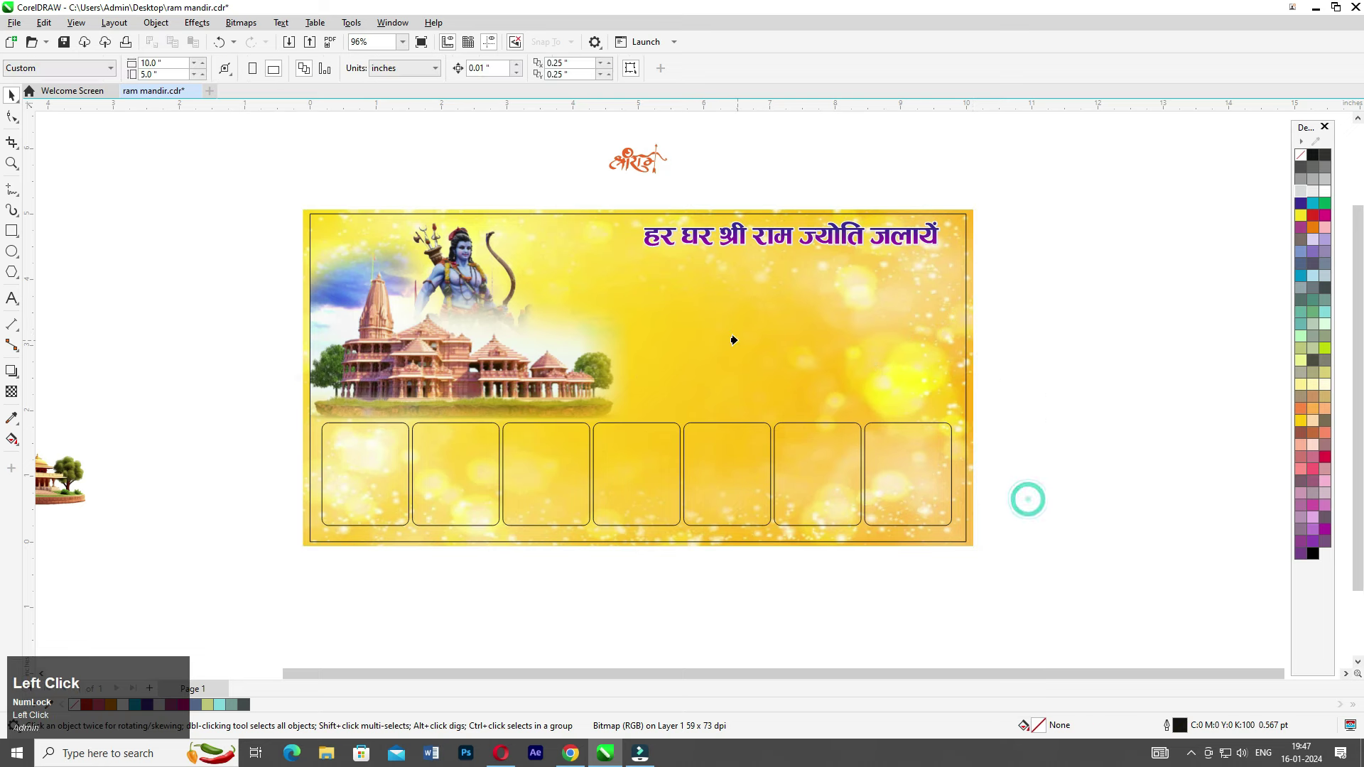
click(736, 341)
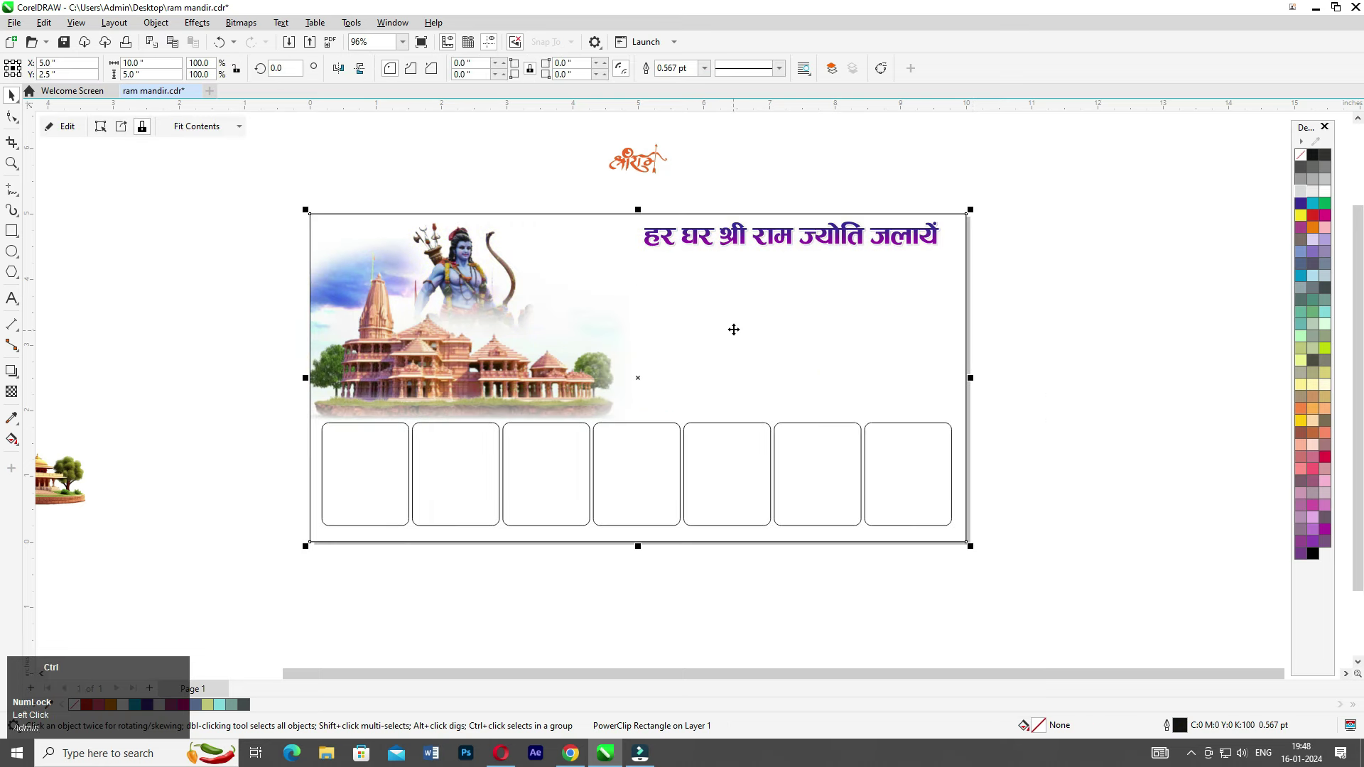
- Edit the banner's PowerClip contents, send the golden background behind the other artwork and finish editing
scroll(738, 339, up, 1)
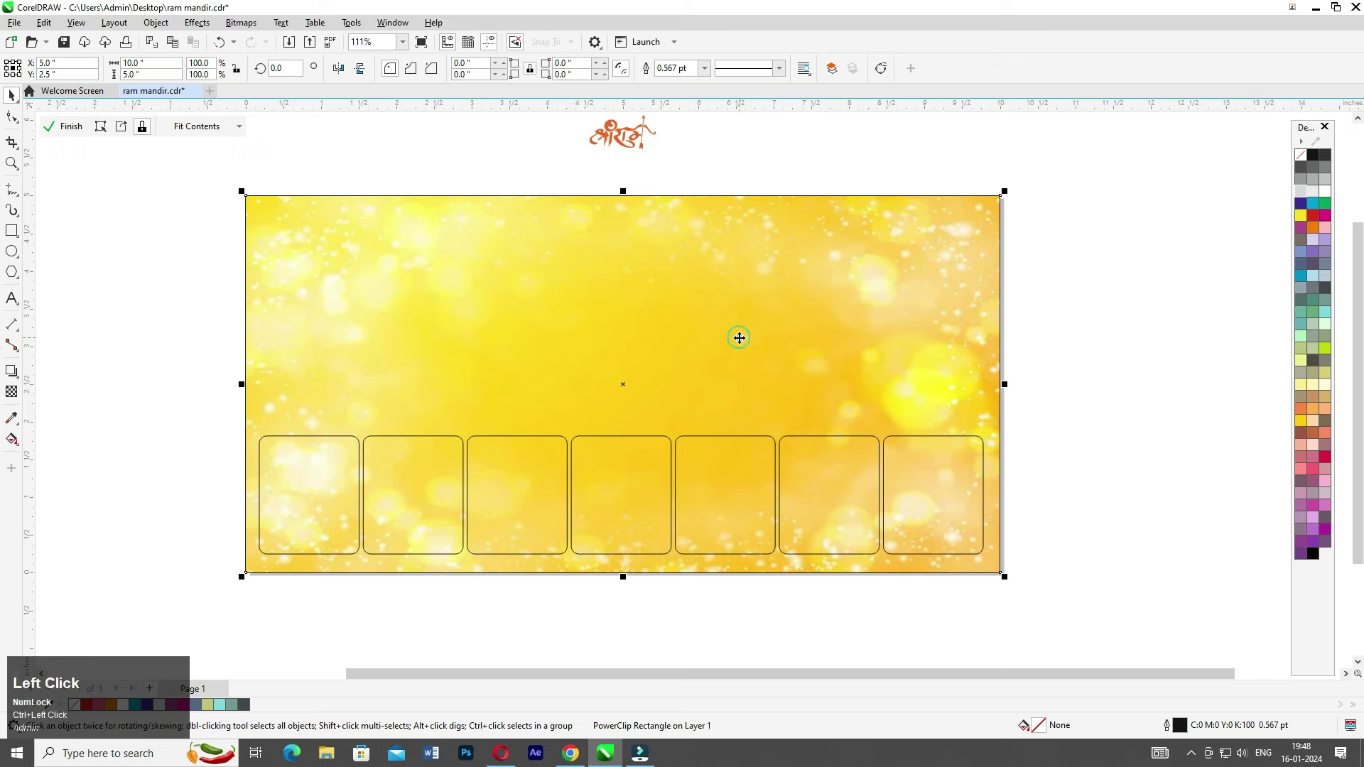
double_click(737, 335)
click(718, 323)
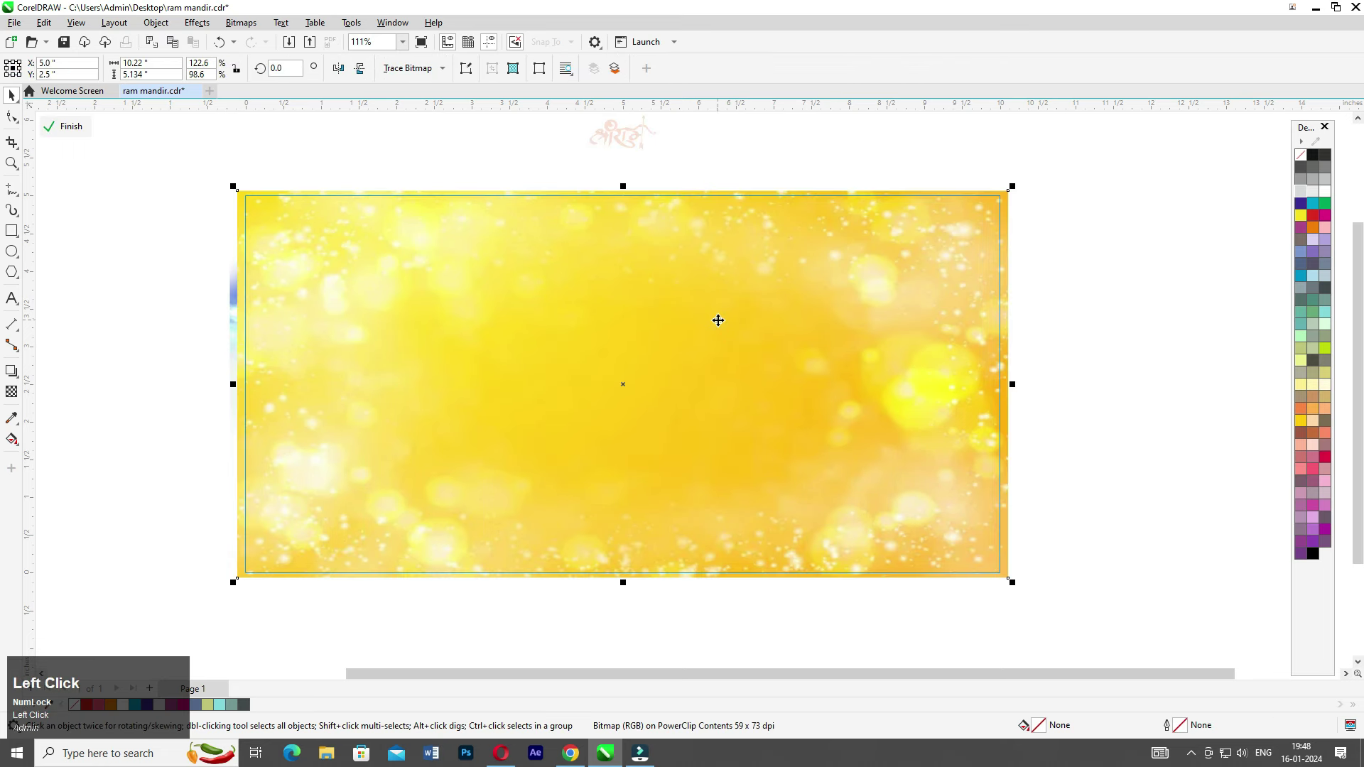
key(shift+Page_Down)
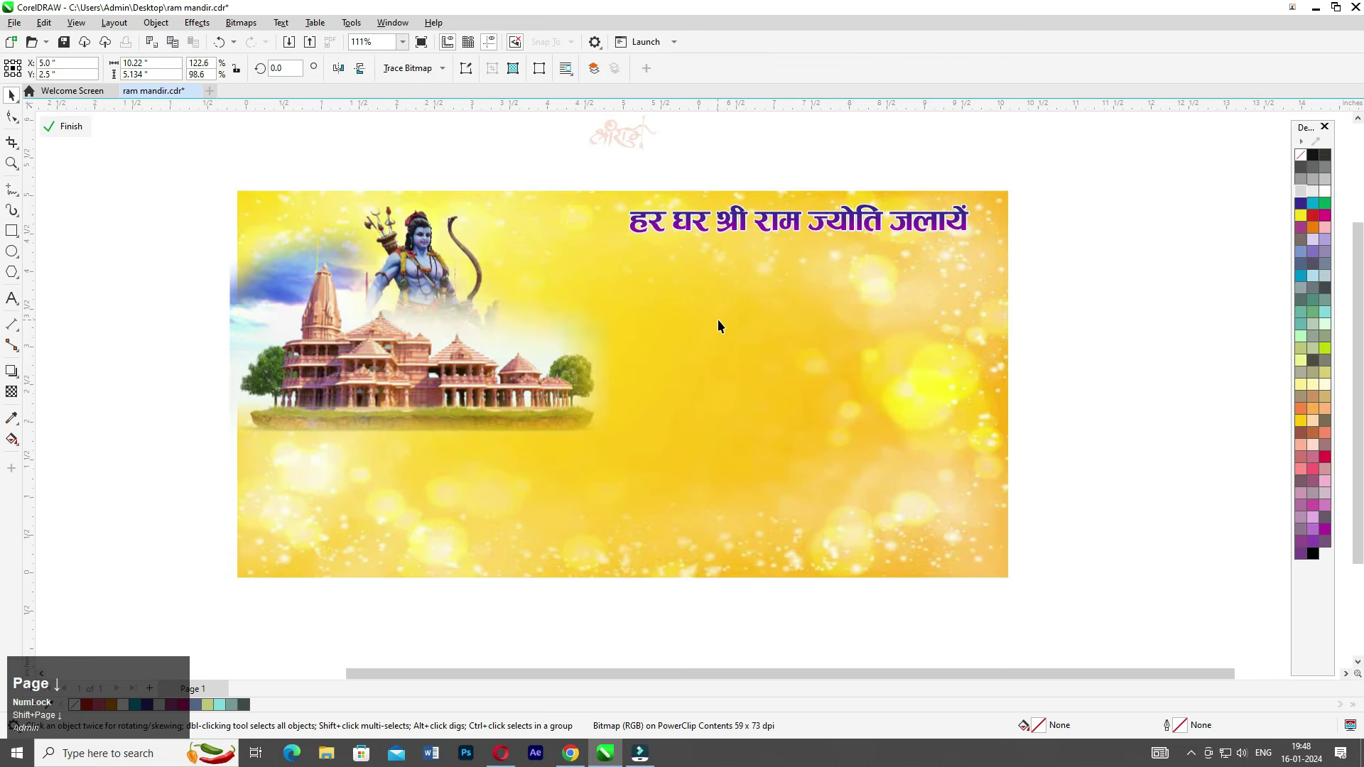
ctrl+click(1099, 224)
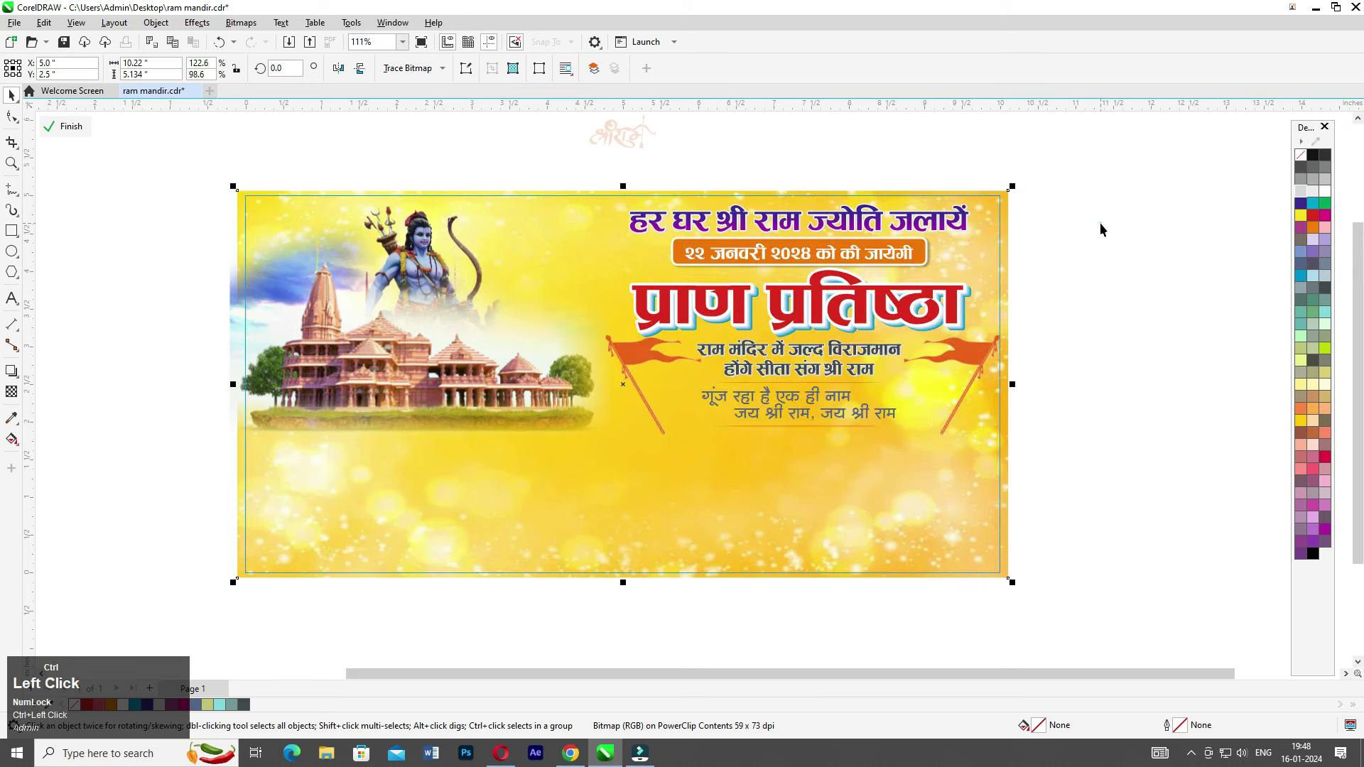
scroll(720, 358, up, 1)
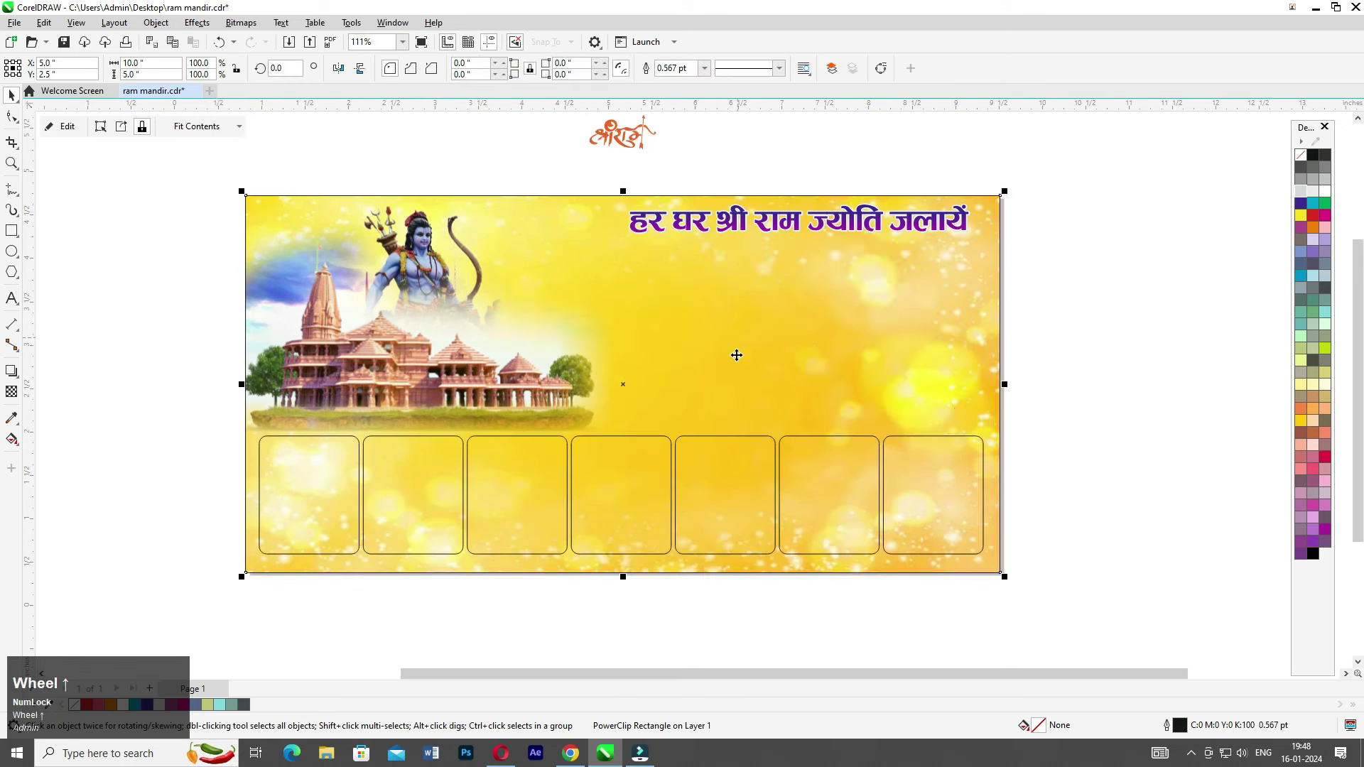
scroll(736, 356, up, 1)
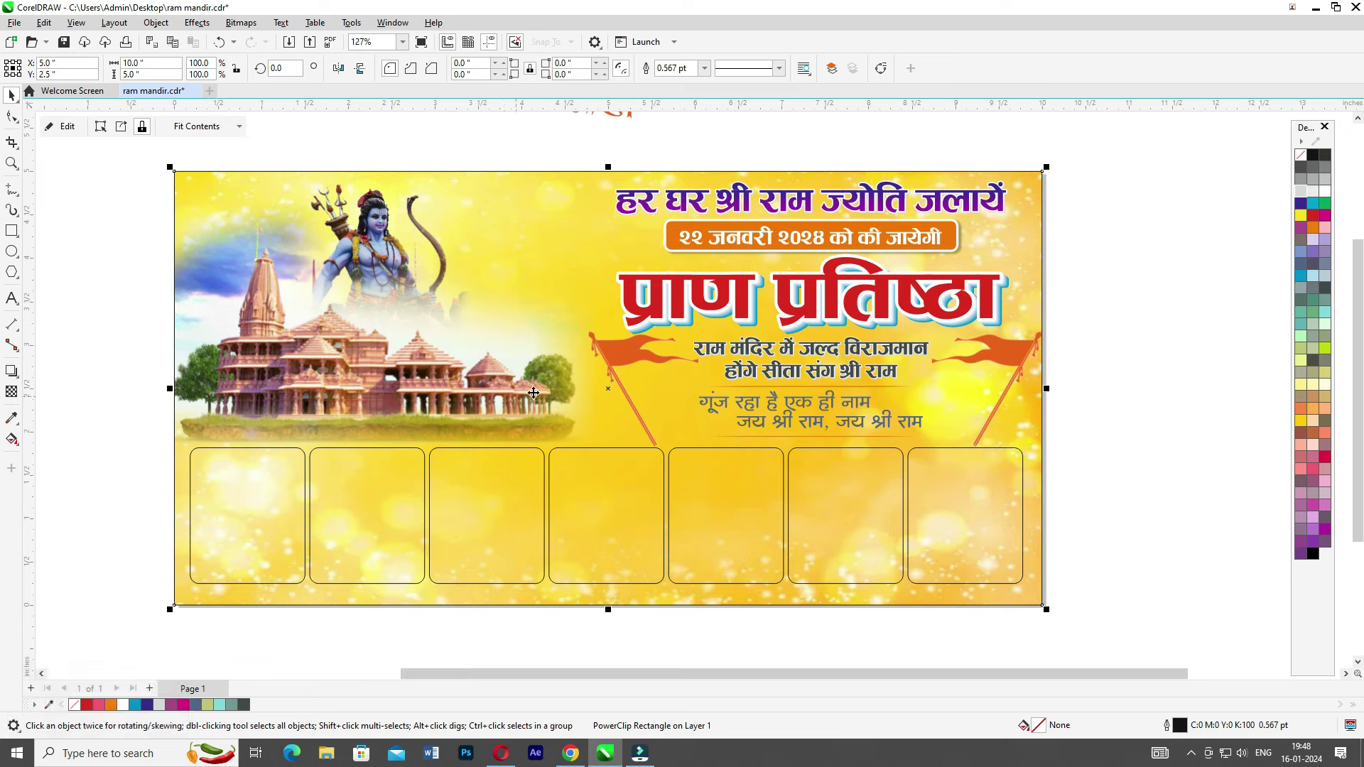
drag(815, 376, 772, 394)
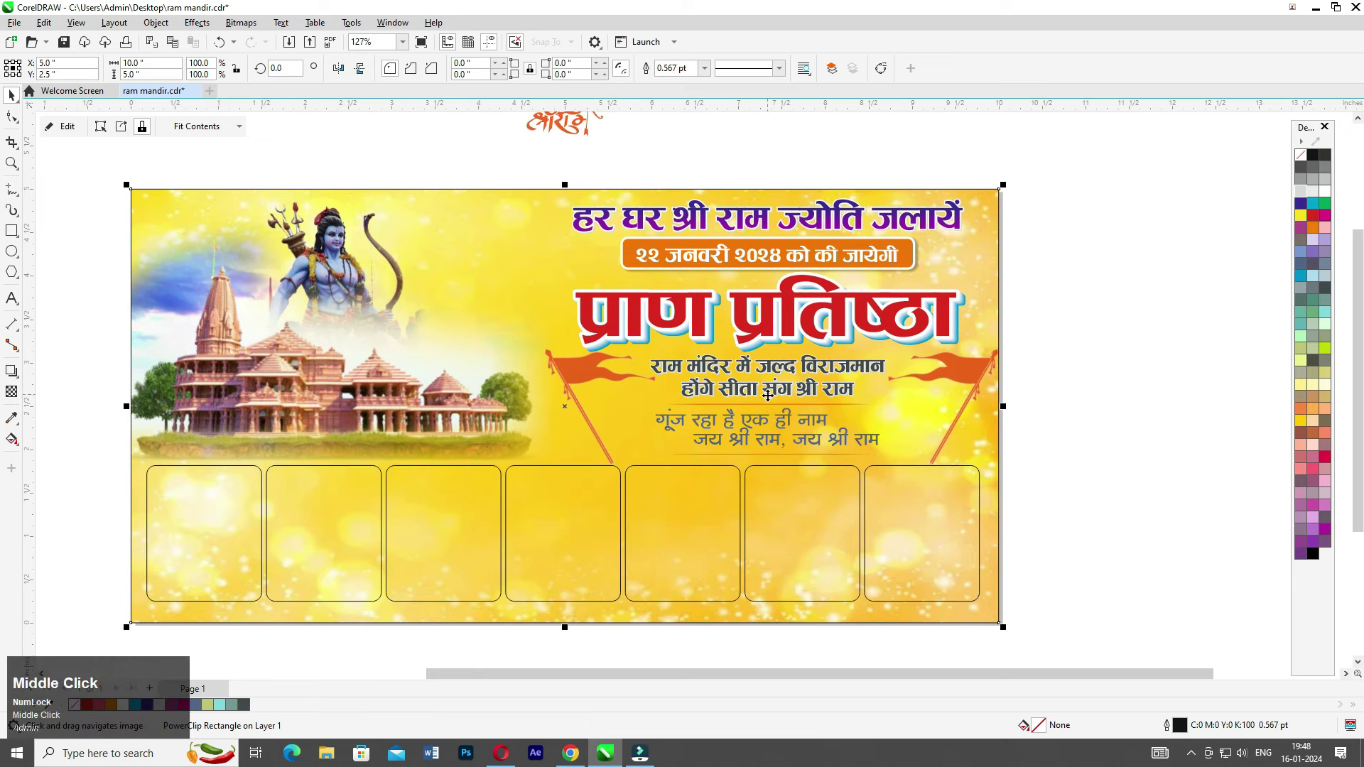
scroll(770, 431, up, 1)
scroll(771, 465, up, 1)
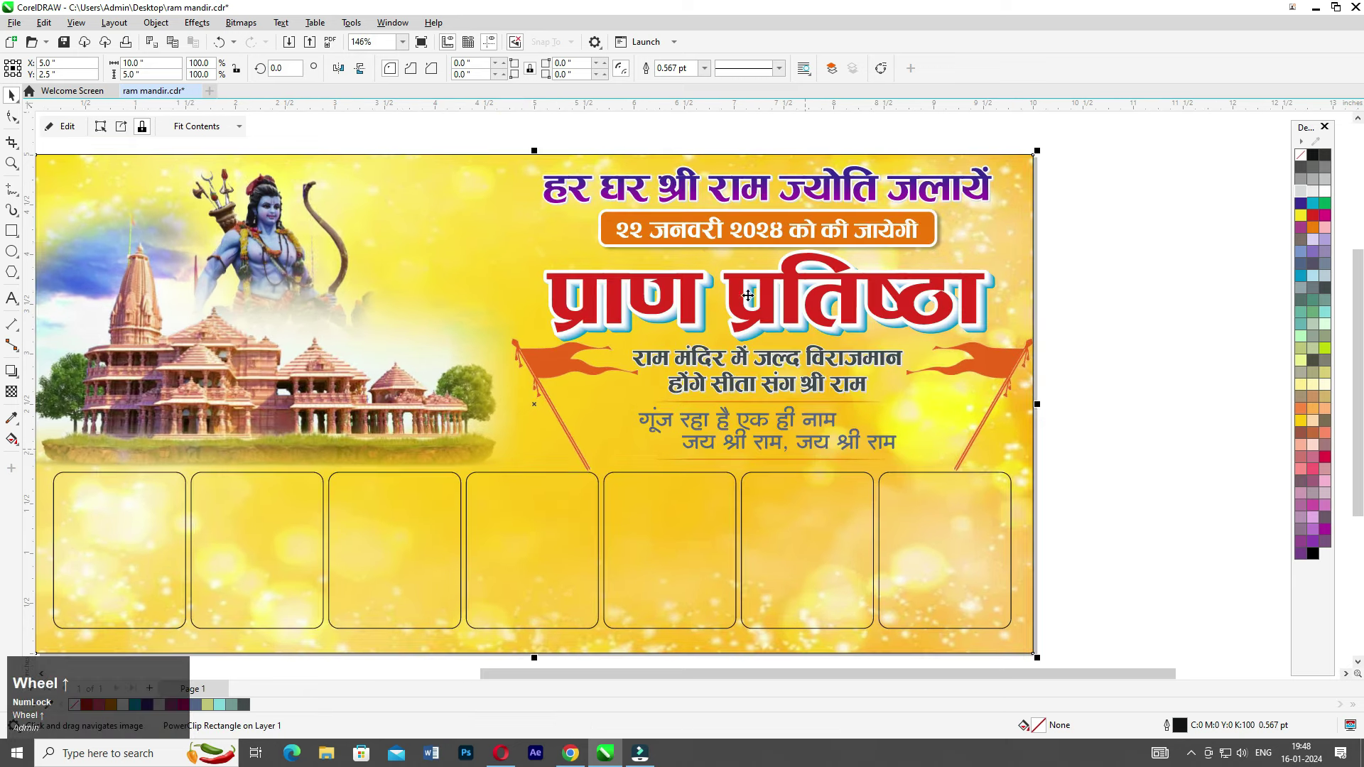
drag(873, 297, 841, 315)
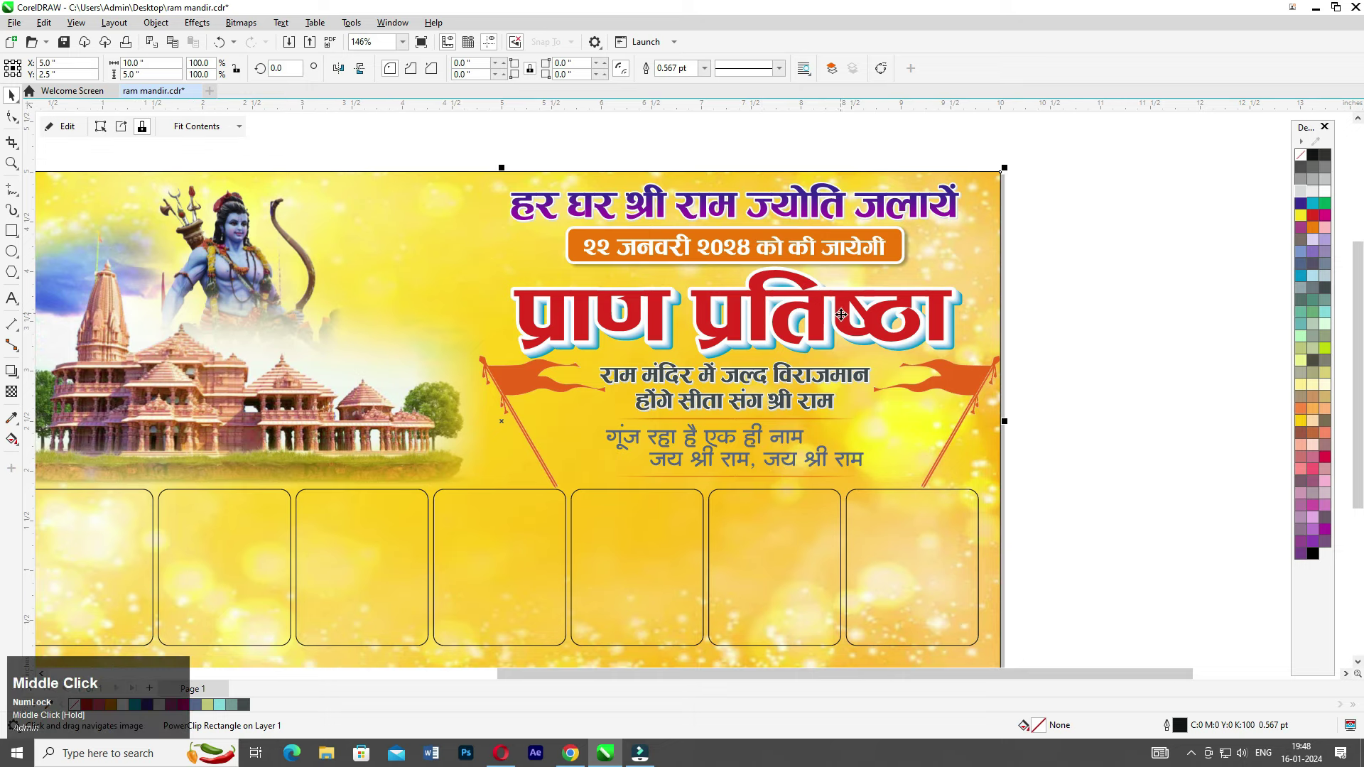
- Draw an ellipse about 4.995 by 3.488 inches over the headings and slogan, and fill it with white
scroll(759, 363, down, 1)
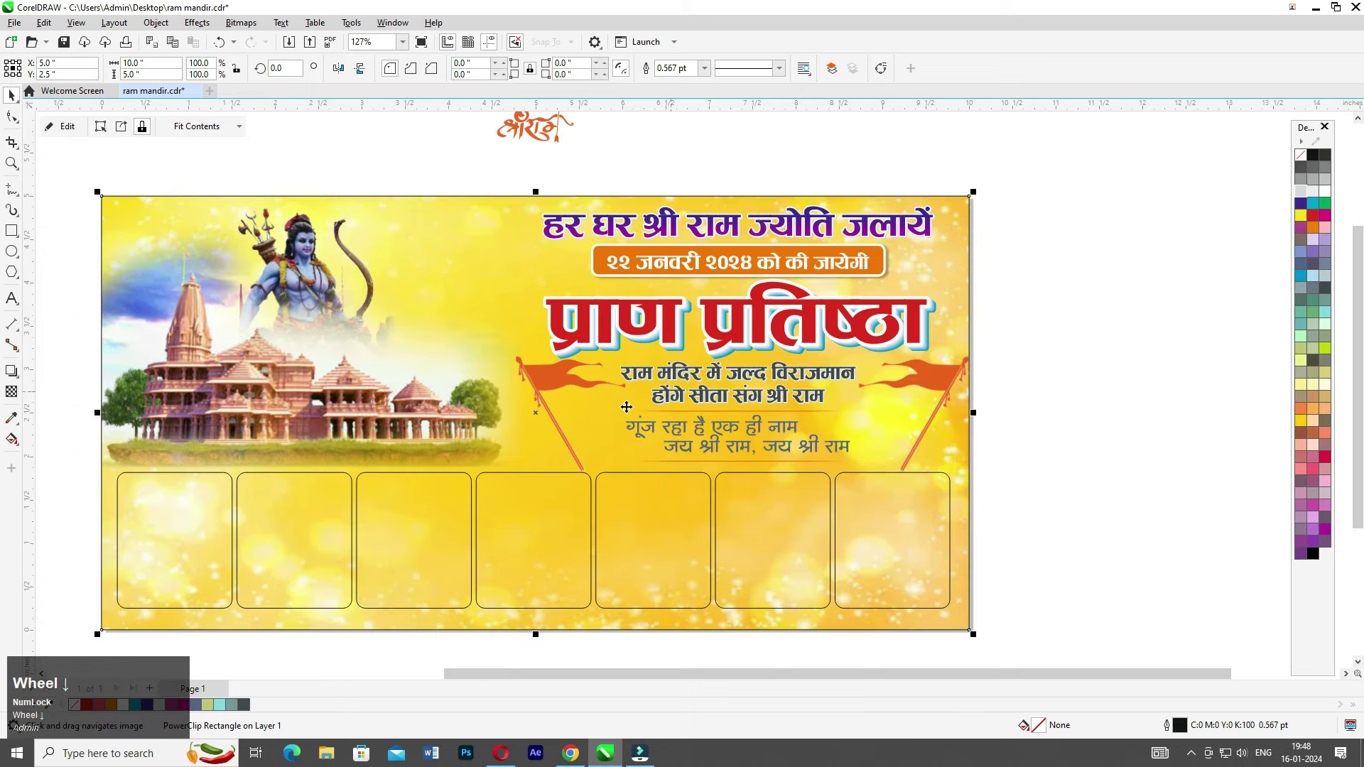
click(11, 251)
drag(479, 209, 914, 512)
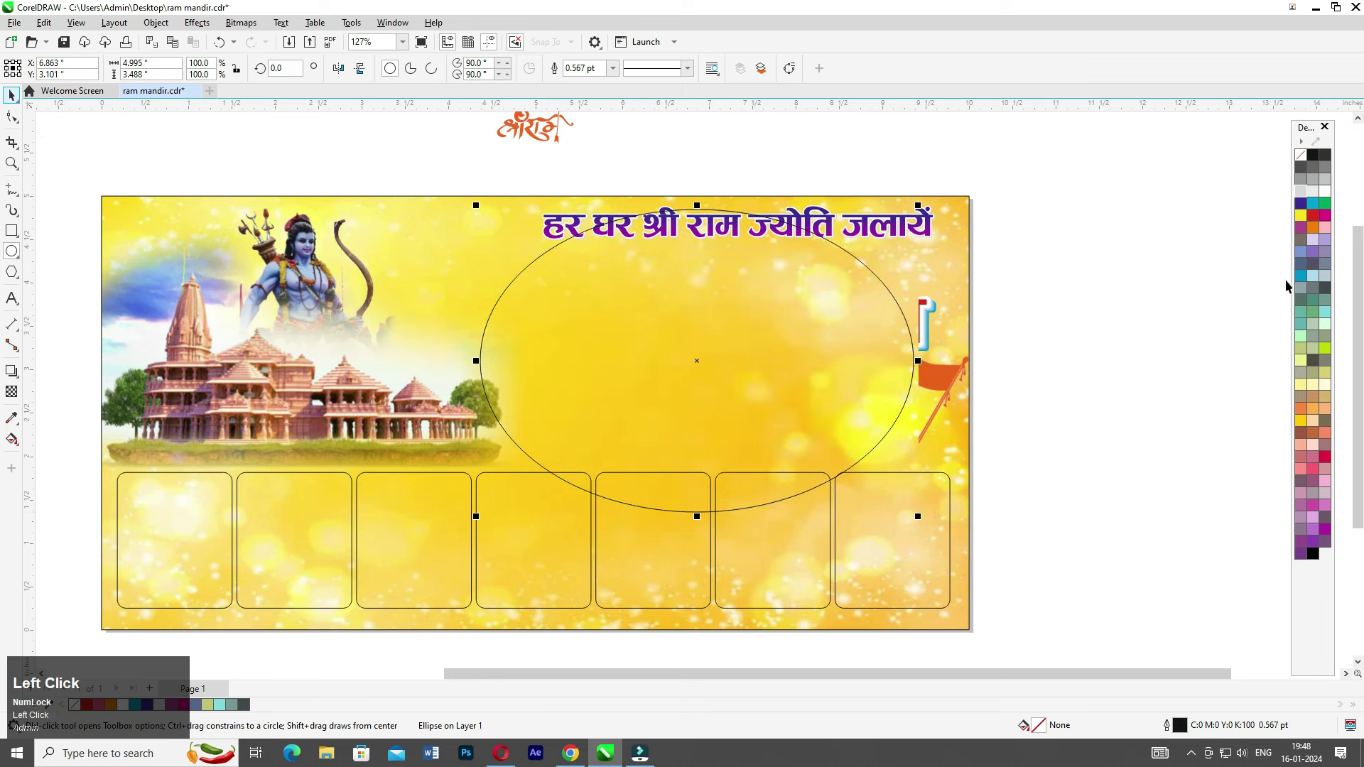
click(1325, 191)
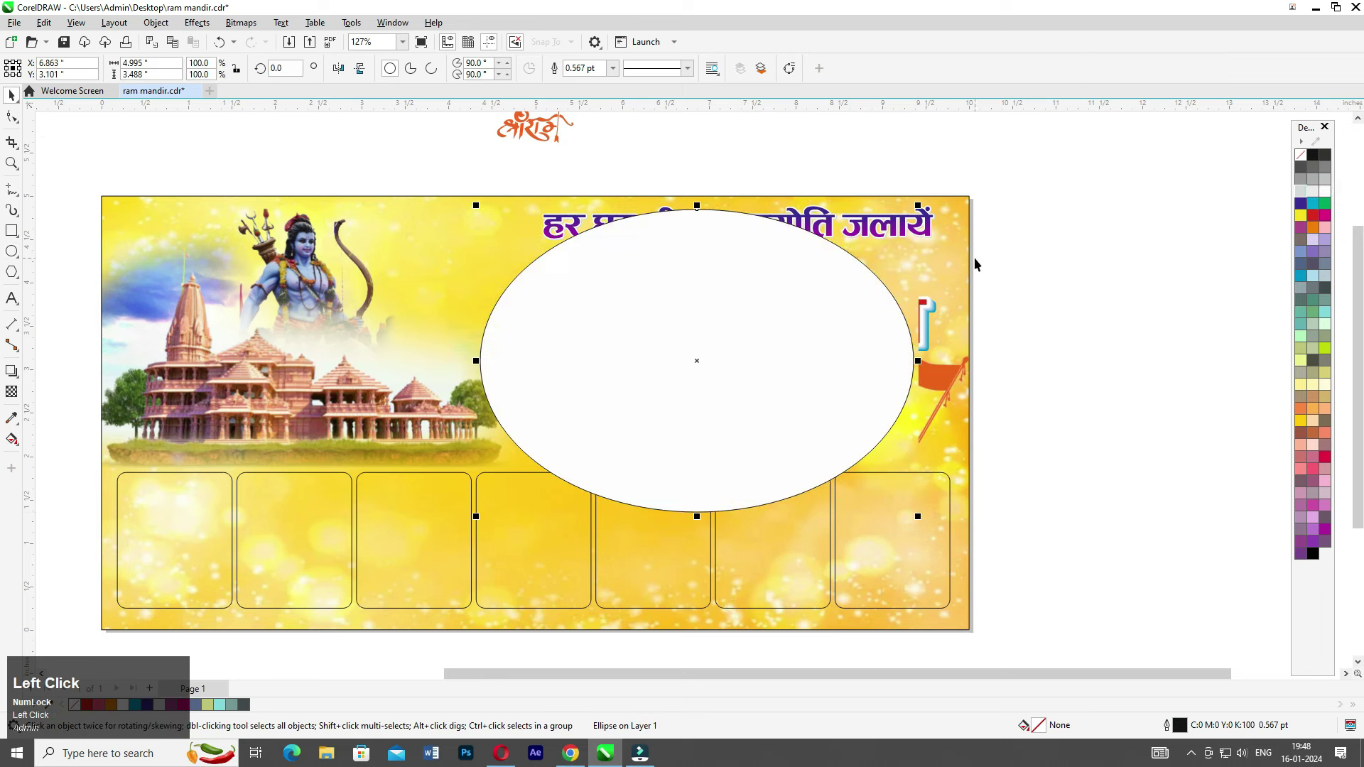
- Remove the white ellipse's outline and convert it to an RGB bitmap at 5 dpi
right_click(1302, 157)
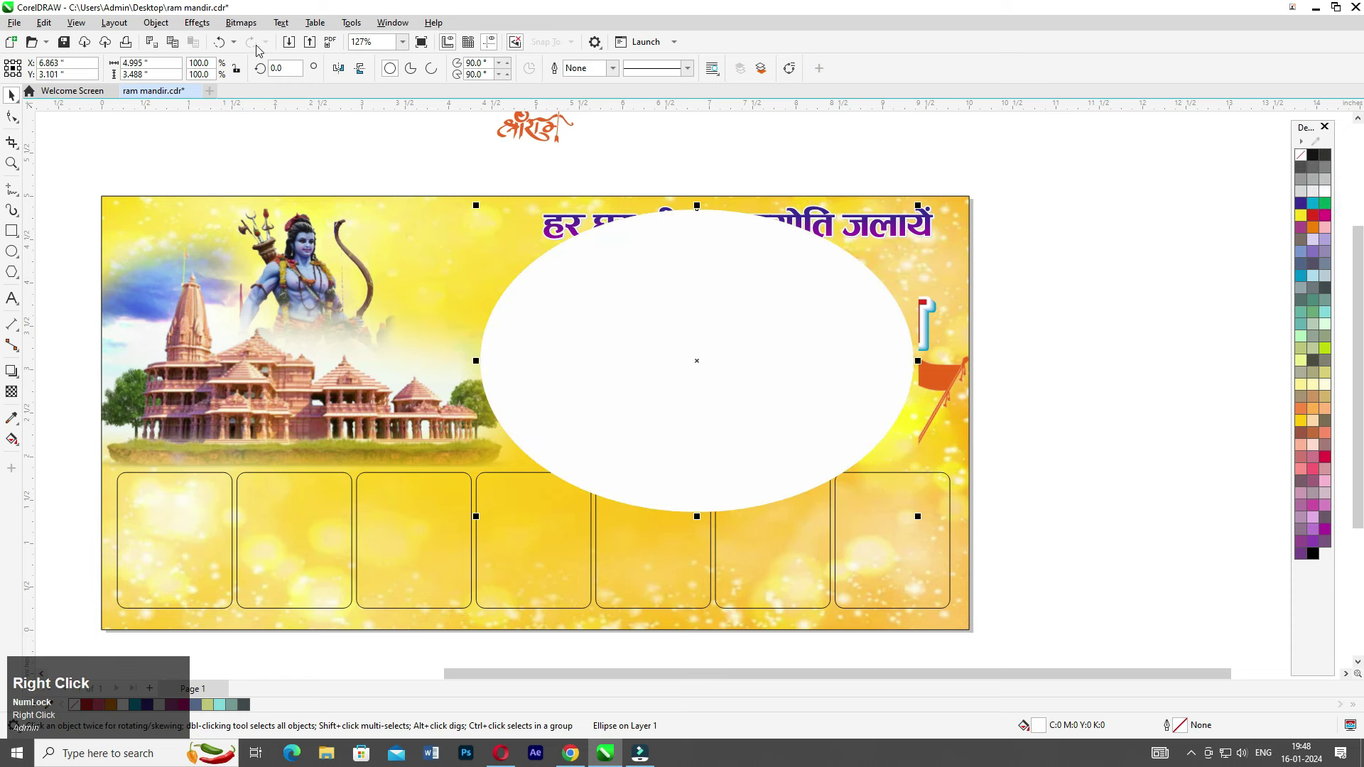
click(241, 22)
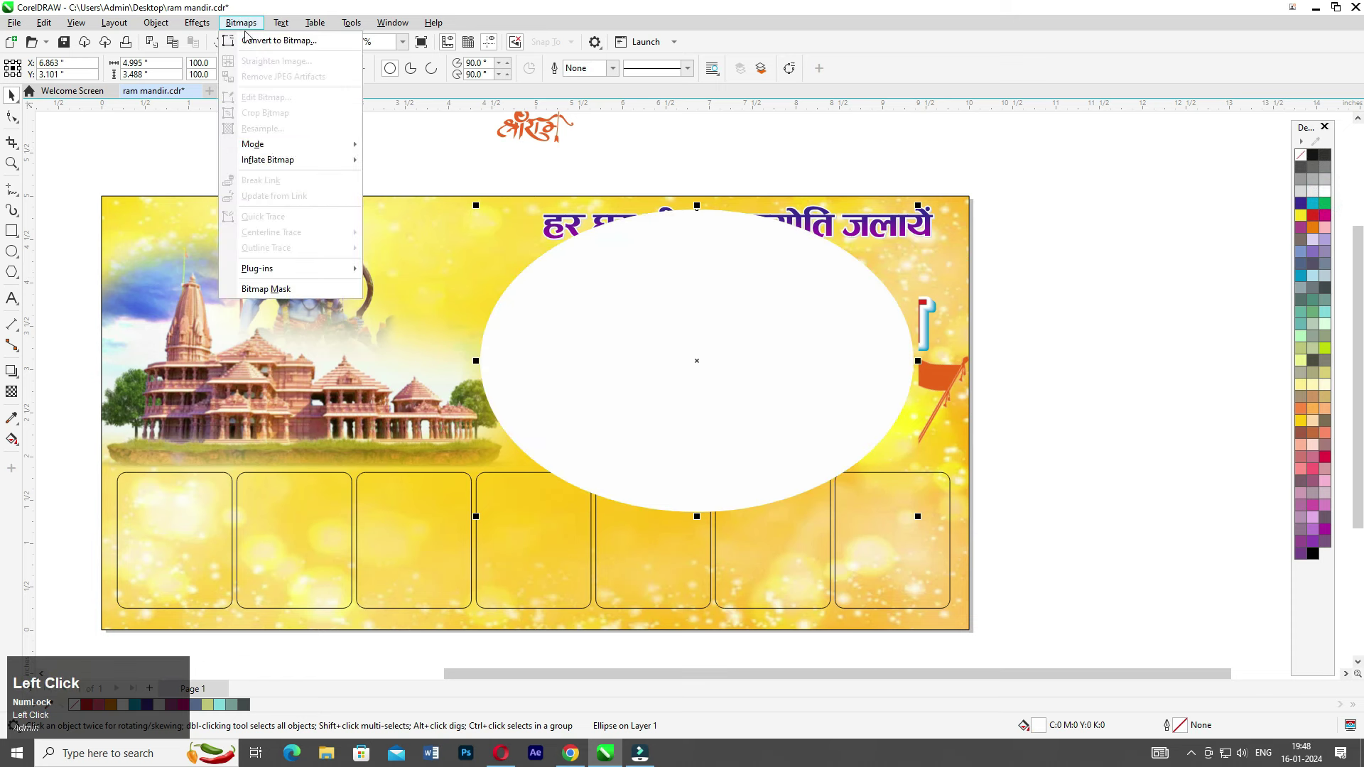
click(301, 43)
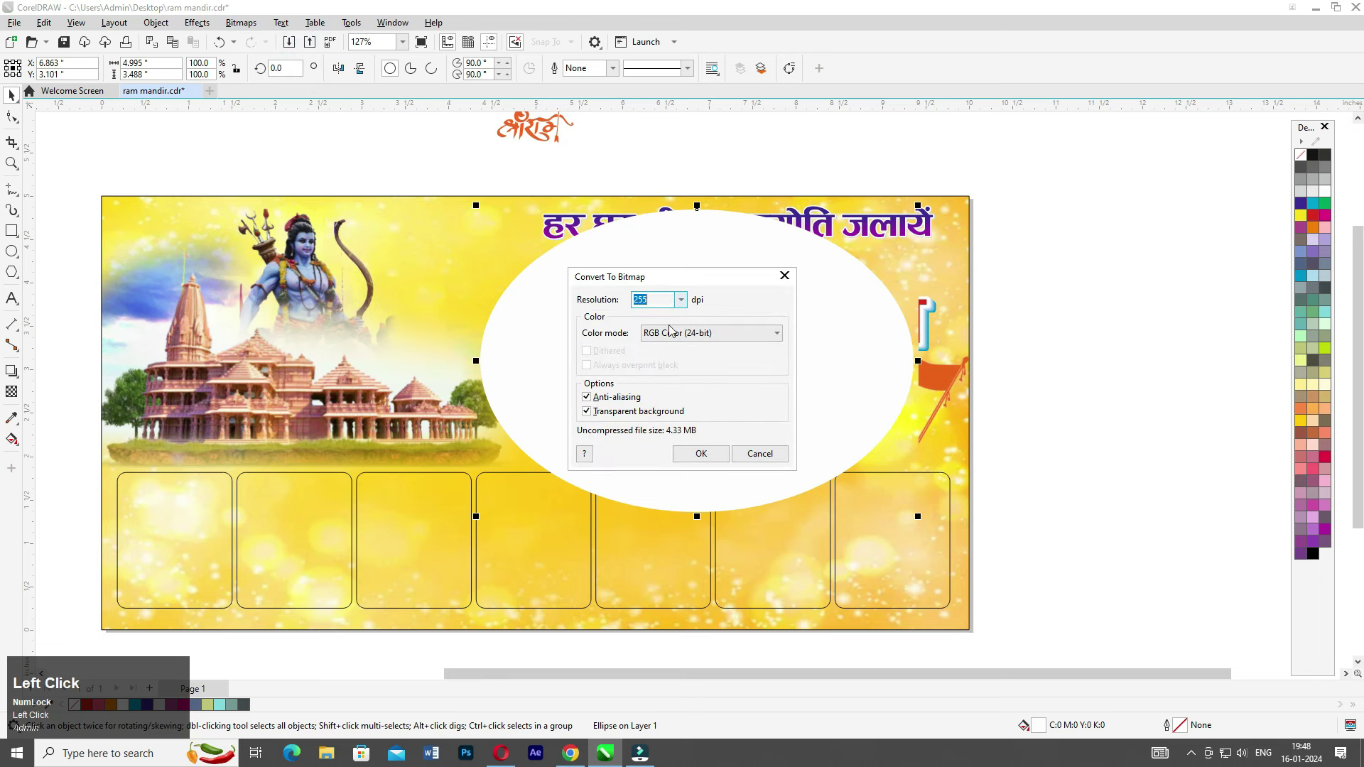
click(653, 304)
text(5)
click(710, 454)
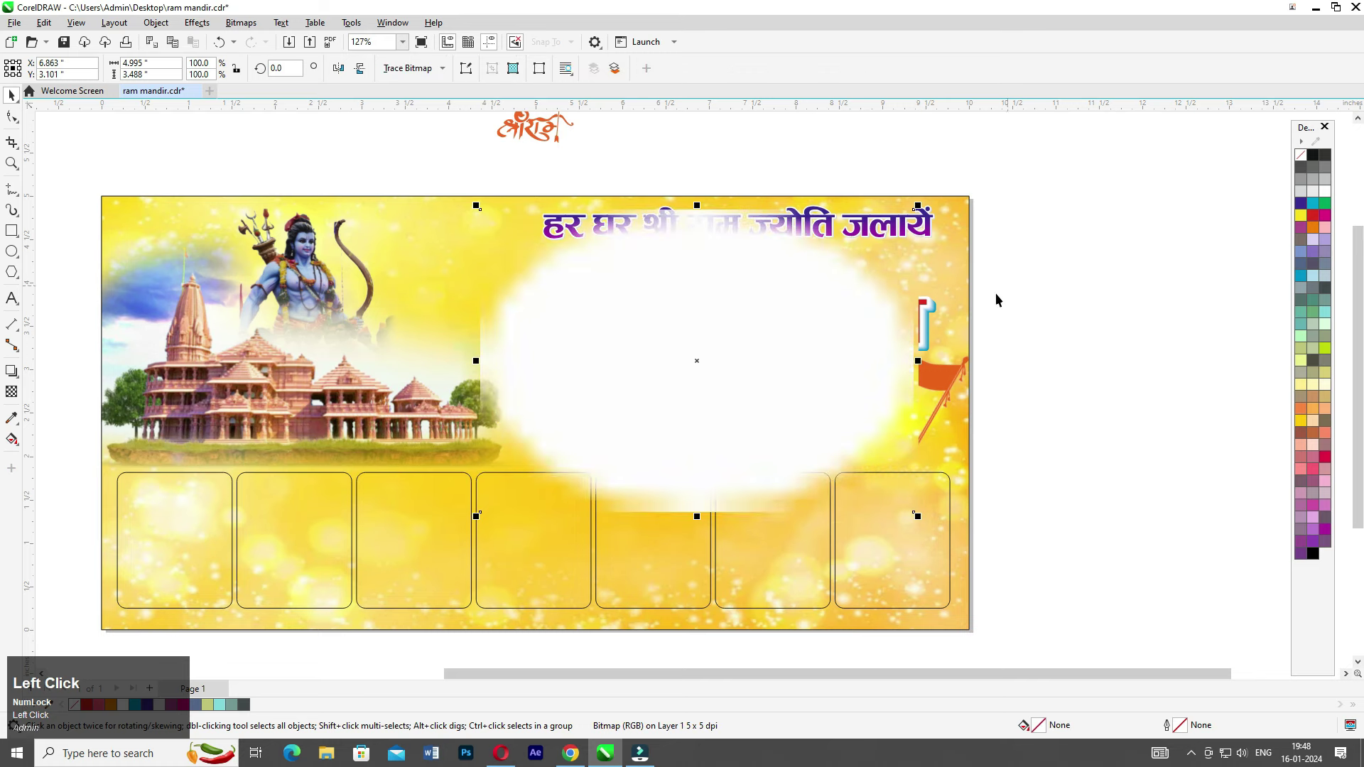
- Apply a Gaussian Blur with a radius of 0.1 pixels to the white ellipse bitmap
click(1037, 289)
click(713, 334)
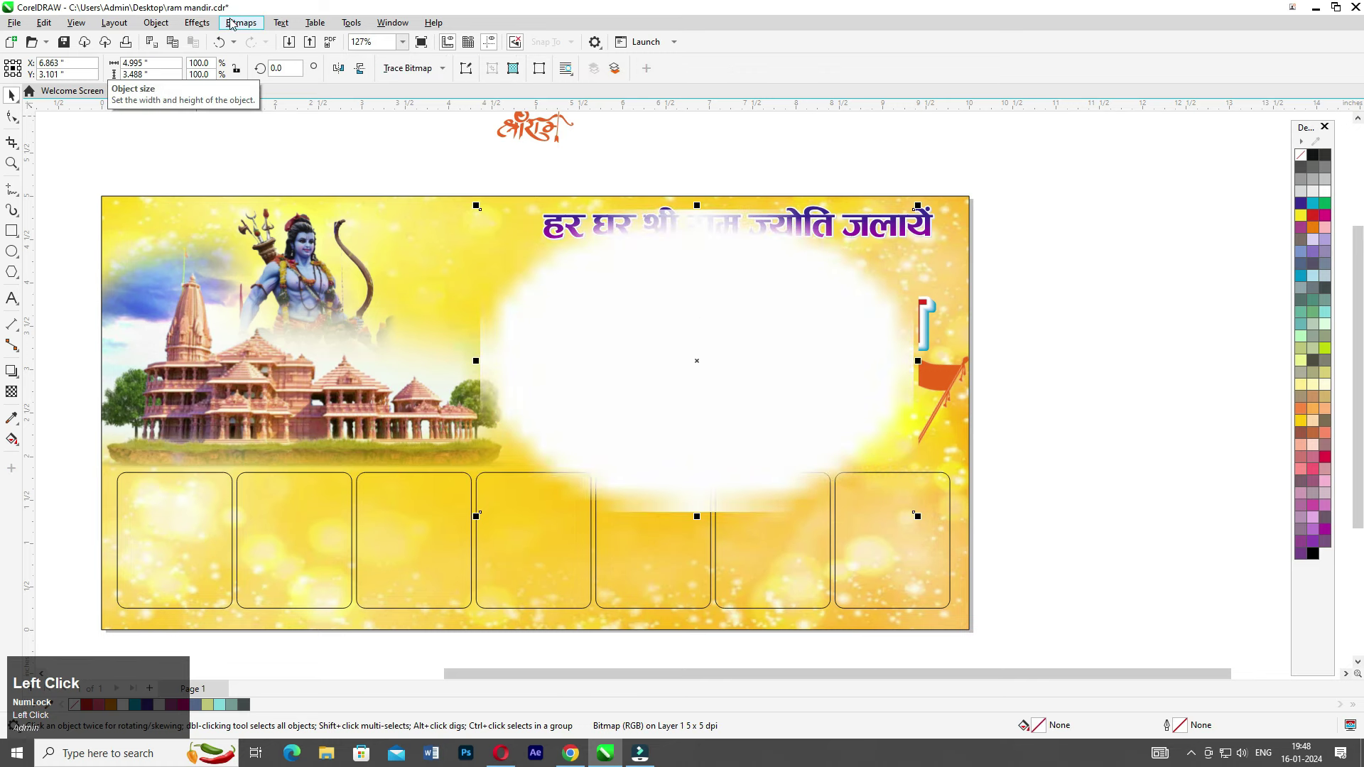
click(197, 26)
mouse_move(247, 27)
mouse_move(199, 26)
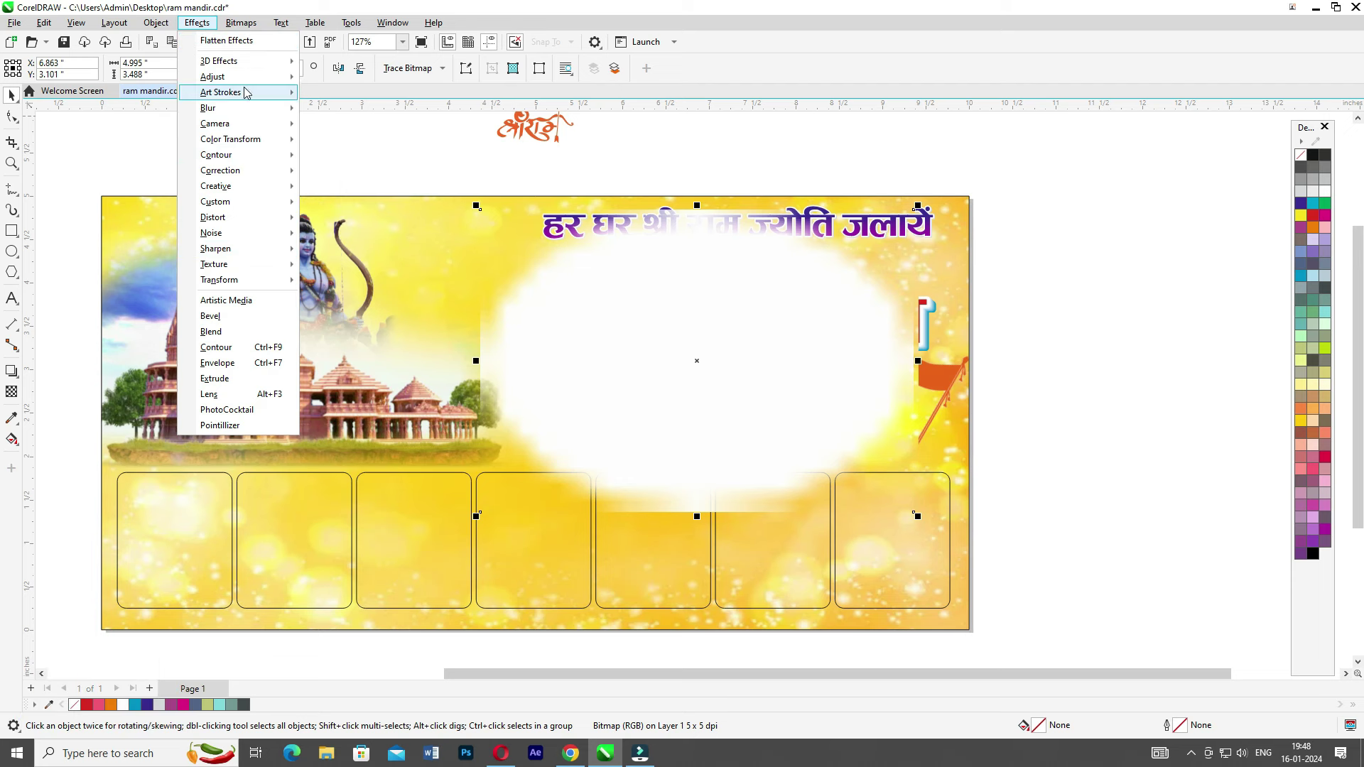
mouse_move(242, 109)
click(349, 159)
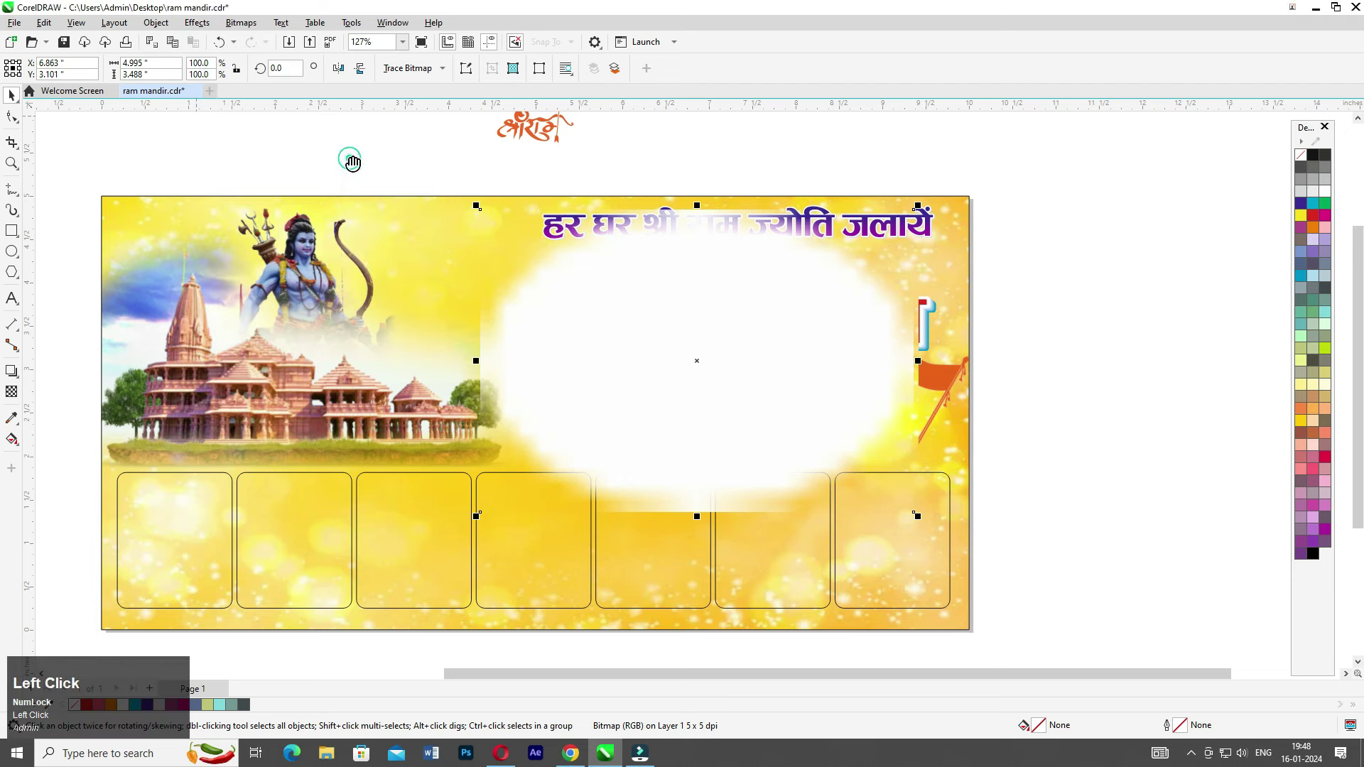
click(615, 358)
click(588, 358)
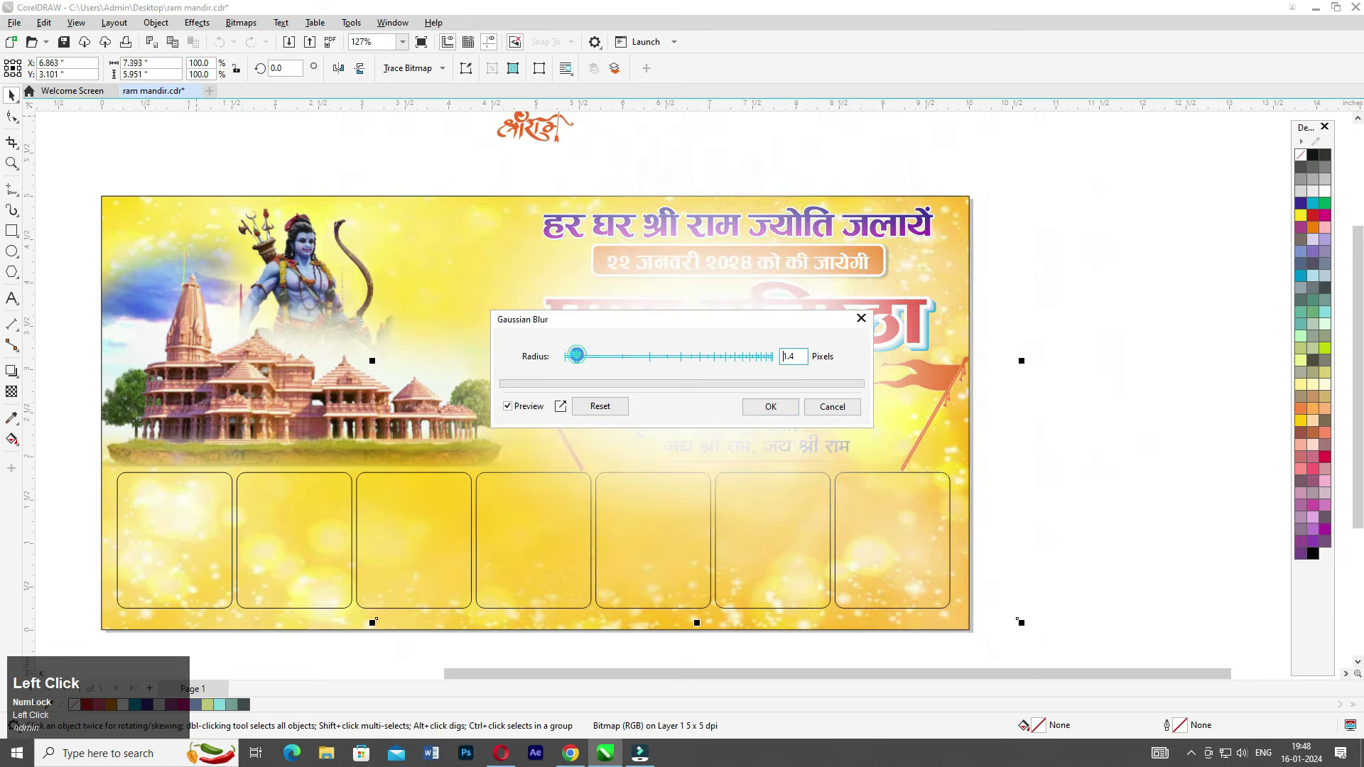
drag(574, 360, 564, 357)
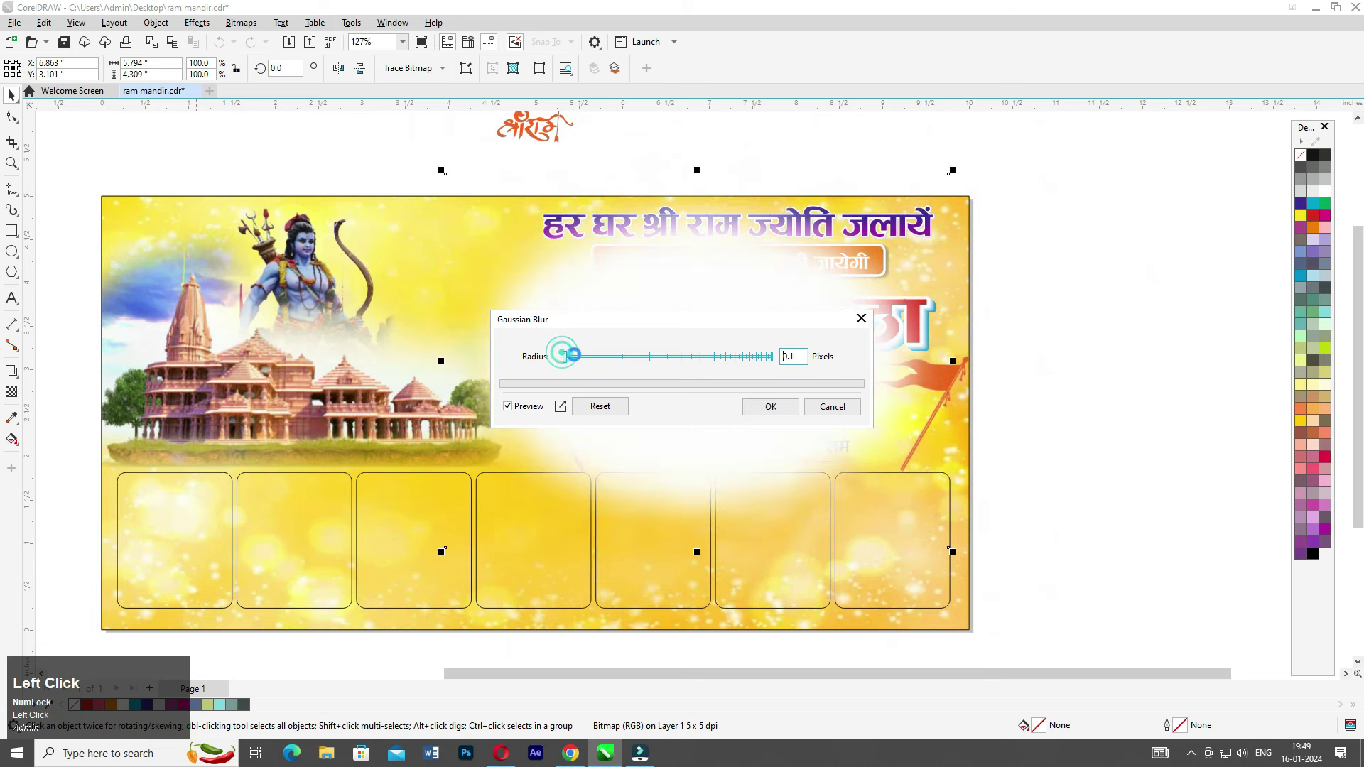
click(765, 413)
- Soften the white ellipse bitmap further with a second Gaussian Blur of 0.5 pixels radius
scroll(806, 404, down, 1)
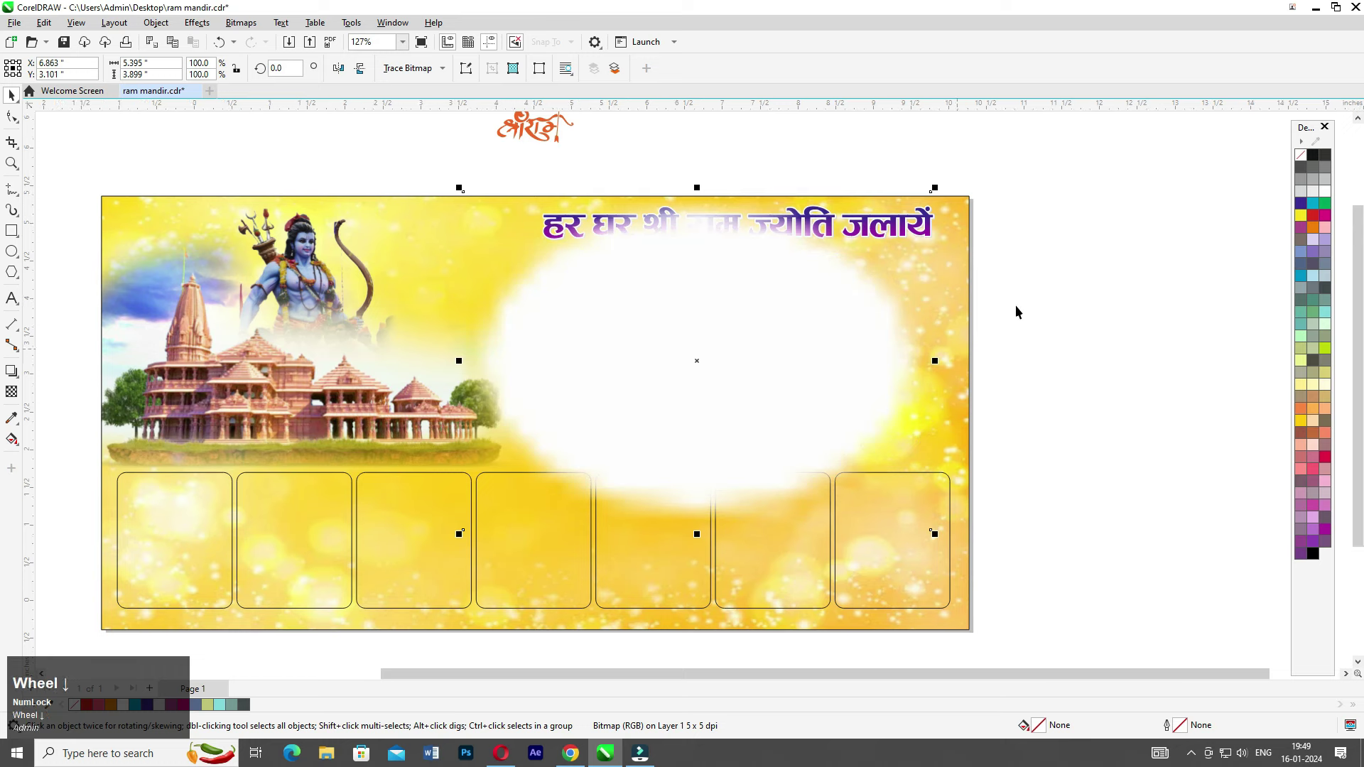
click(1017, 305)
click(783, 387)
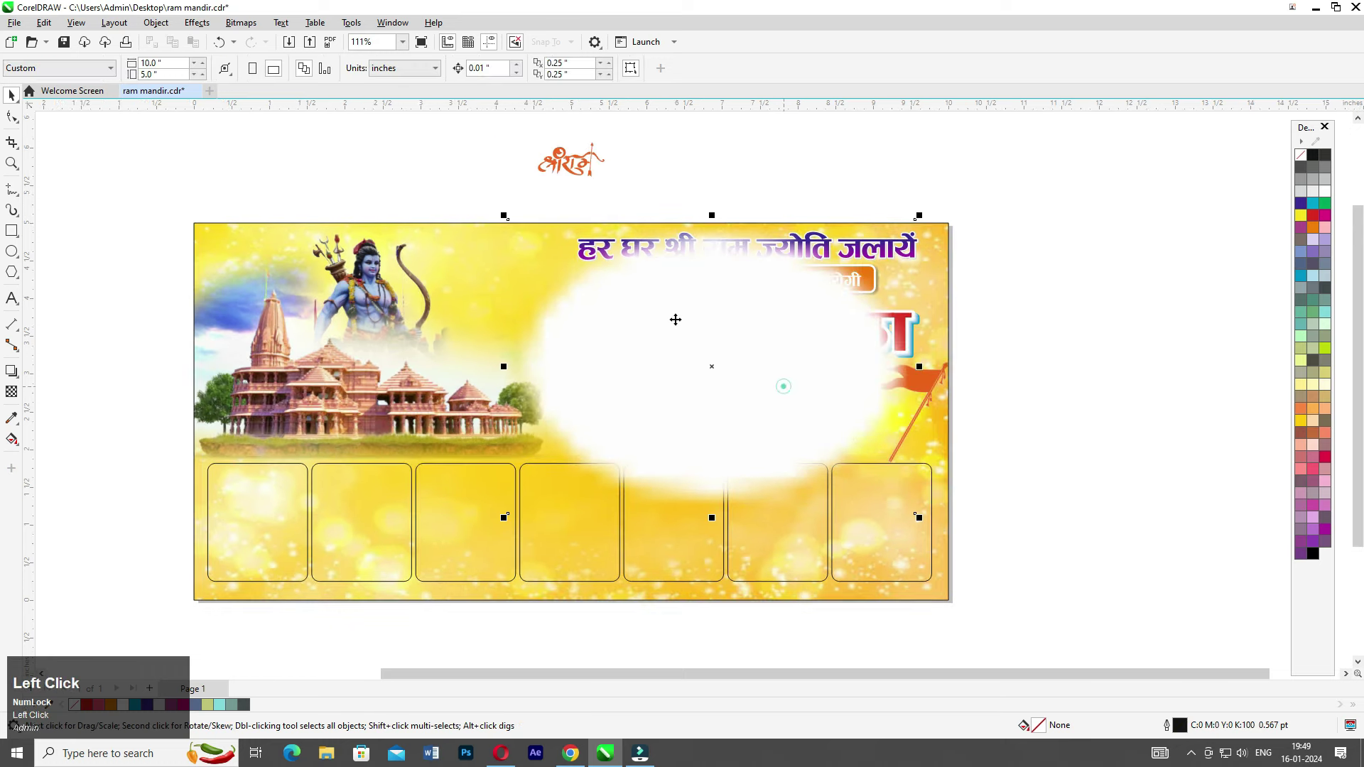
click(198, 23)
mouse_move(280, 108)
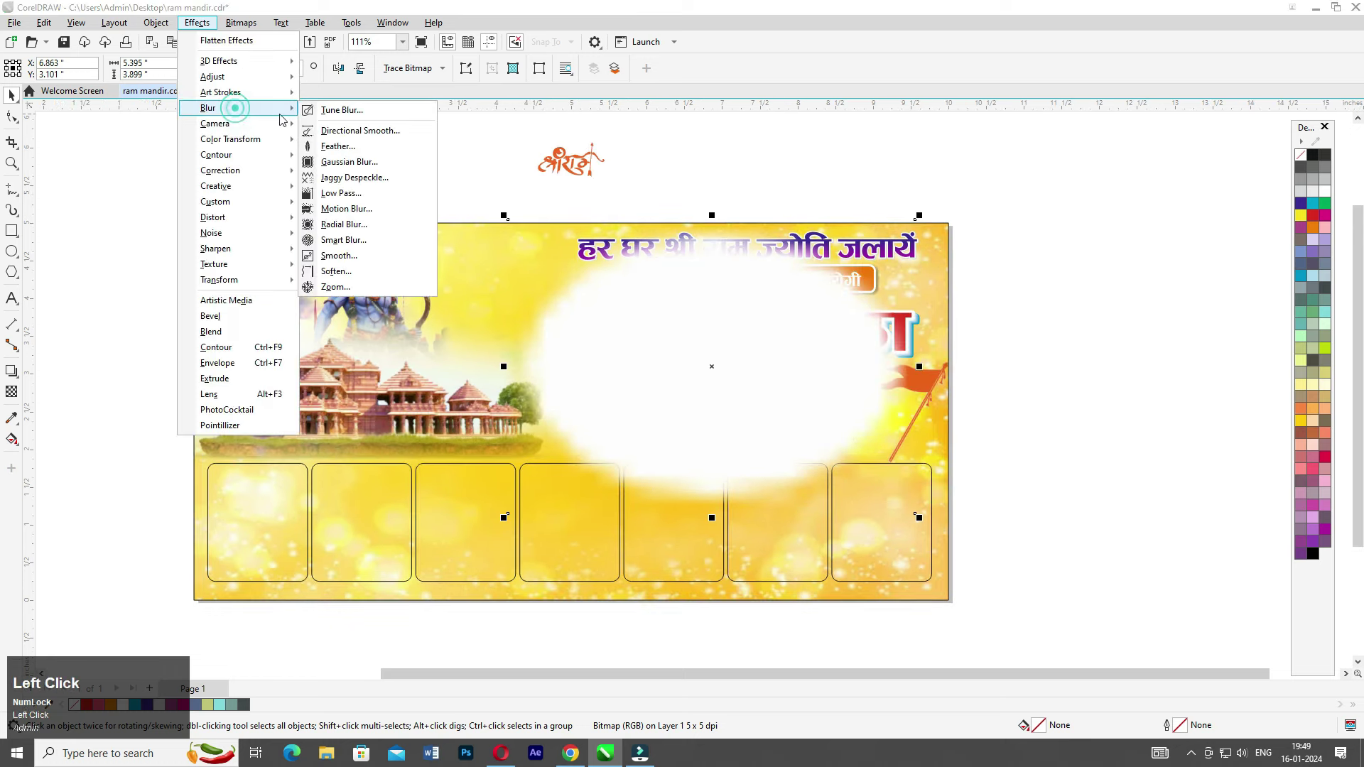
click(345, 162)
click(569, 359)
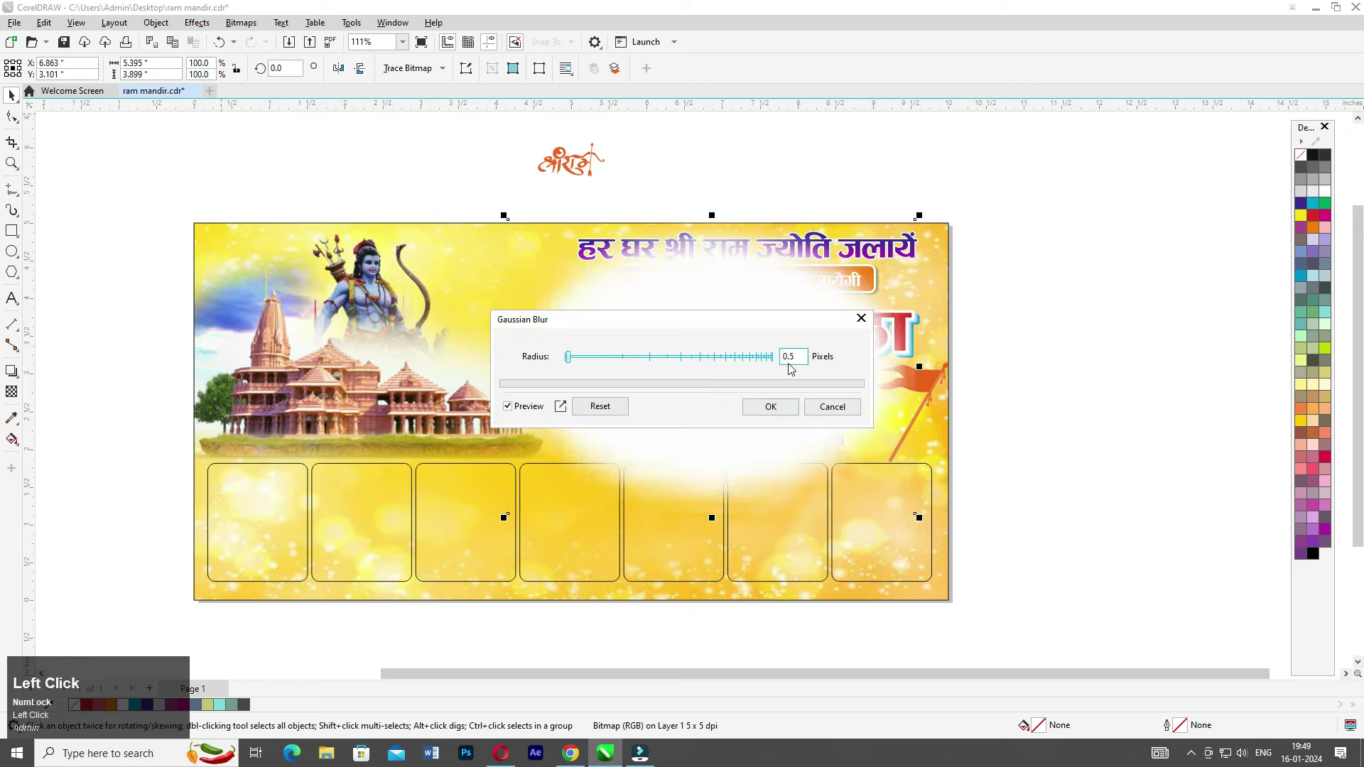
click(771, 406)
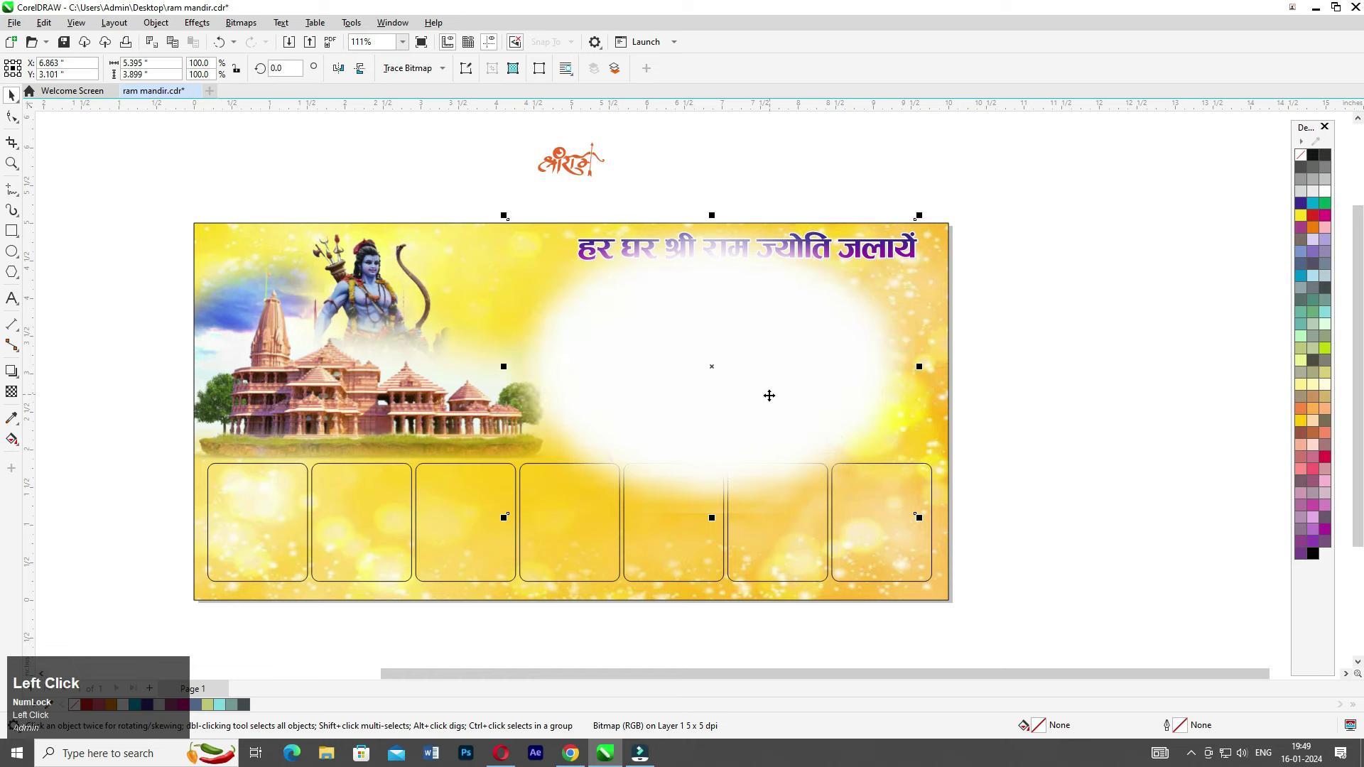
- Enlarge the white glow to about 7.836 by 5.171 inches, shift it over the headings area and cut it
scroll(777, 407, down, 1)
scroll(825, 423, down, 1)
drag(901, 502, 991, 544)
drag(960, 370, 977, 370)
drag(826, 399, 829, 367)
click(830, 367)
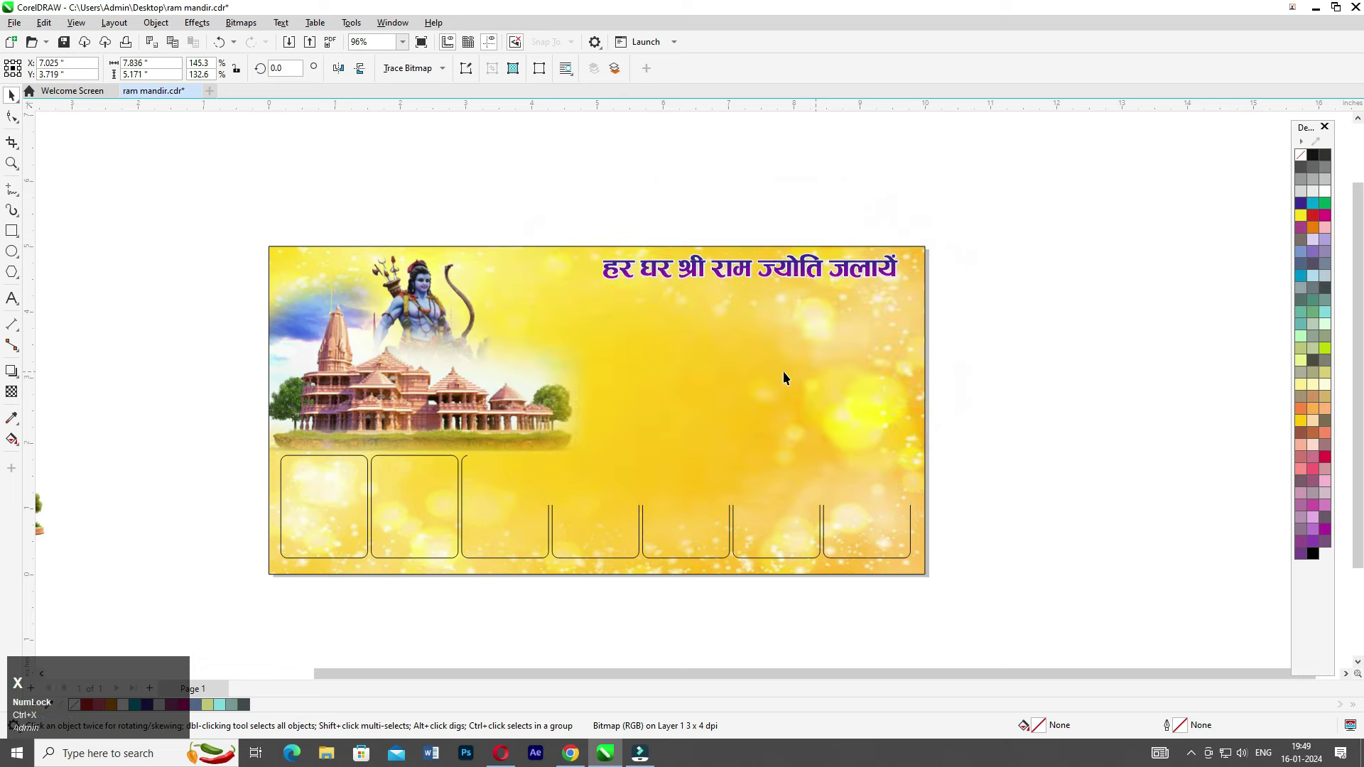
- Paste the white glow into the banner's PowerClip, order it behind the artwork but above the golden background, and finish editing
ctrl+click(556, 315)
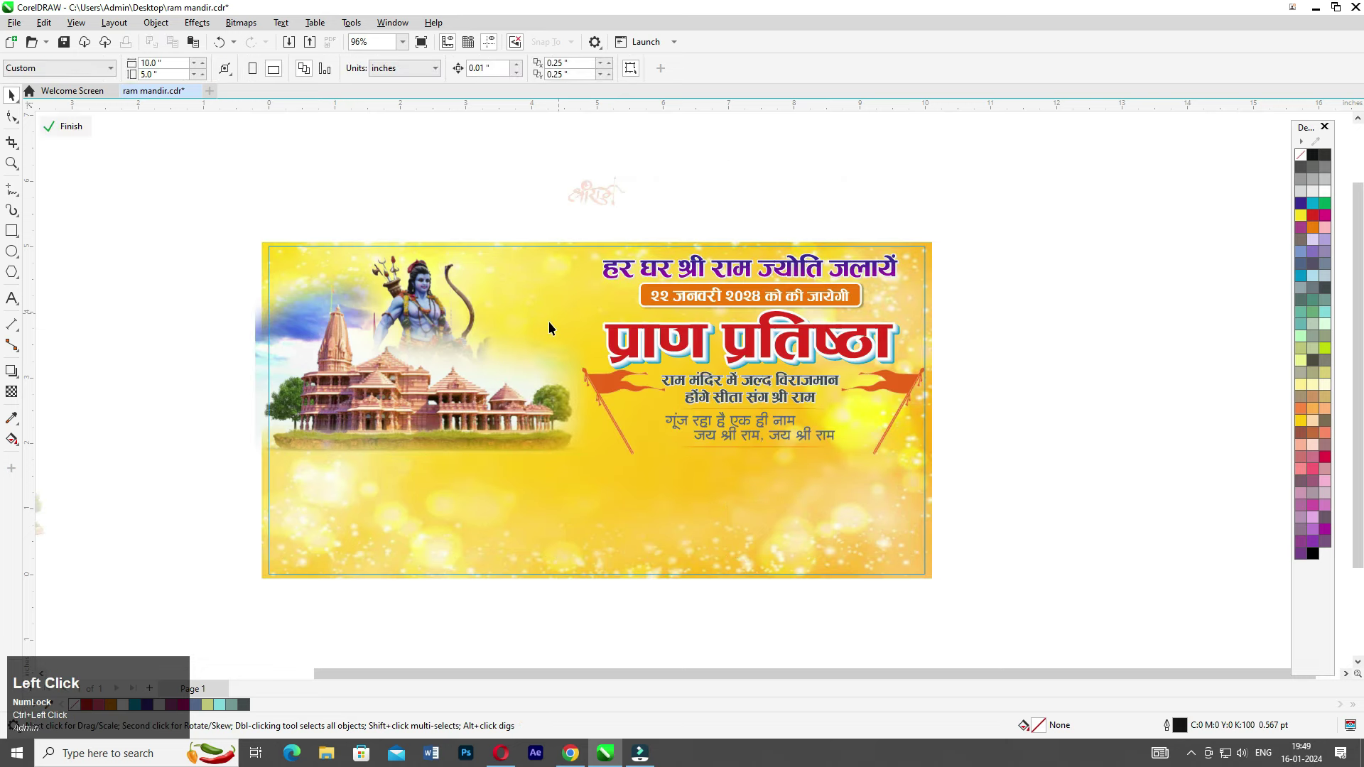
key(ctrl+v)
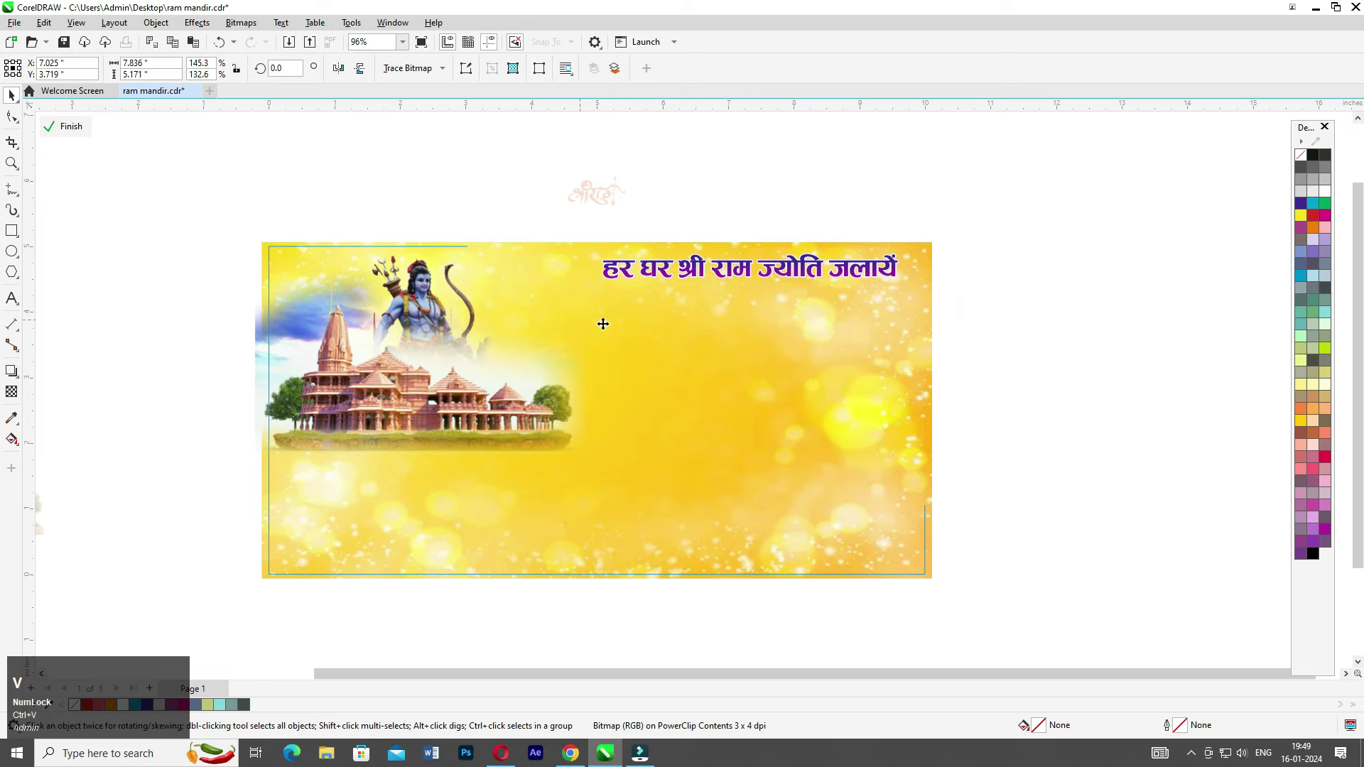
key(ctrl+Page_Down)
key(ctrl+Page_Down)
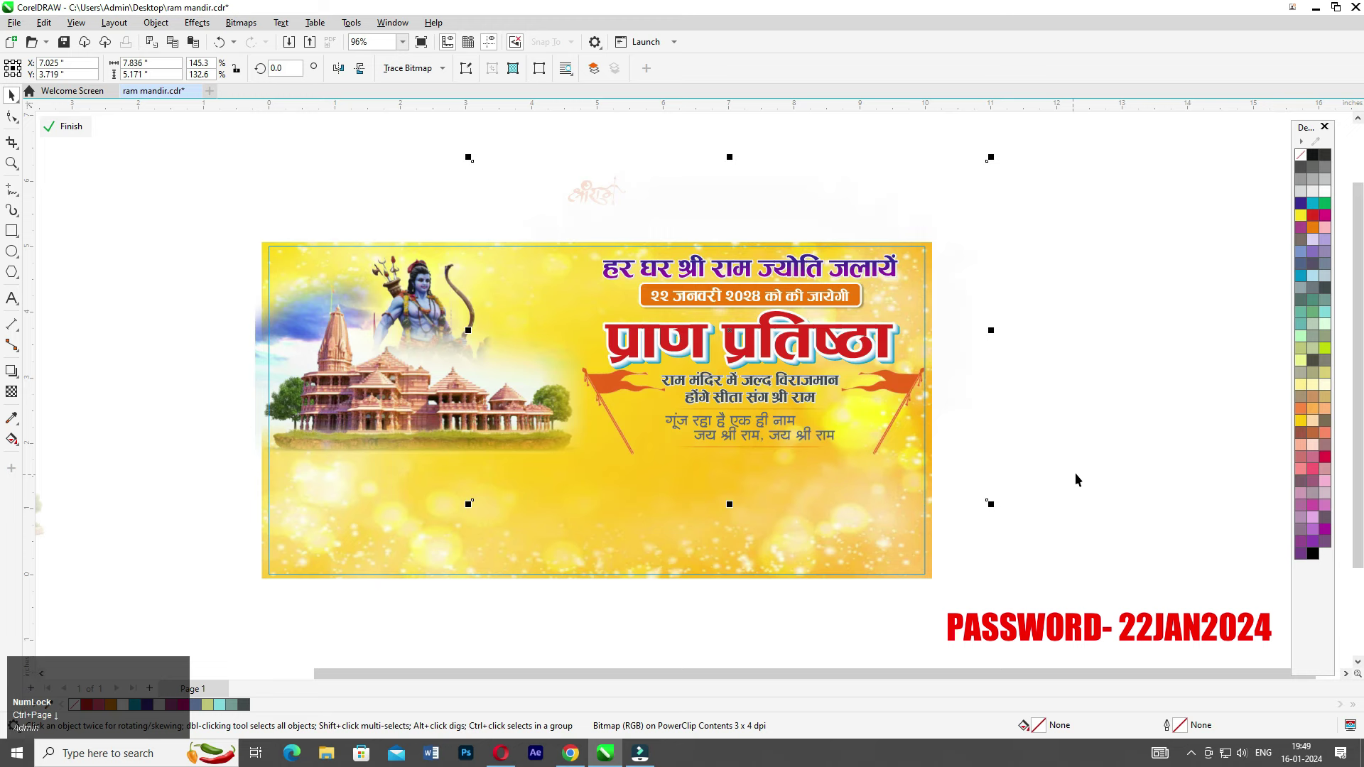
scroll(1064, 437, up, 1)
key(ctrl+z)
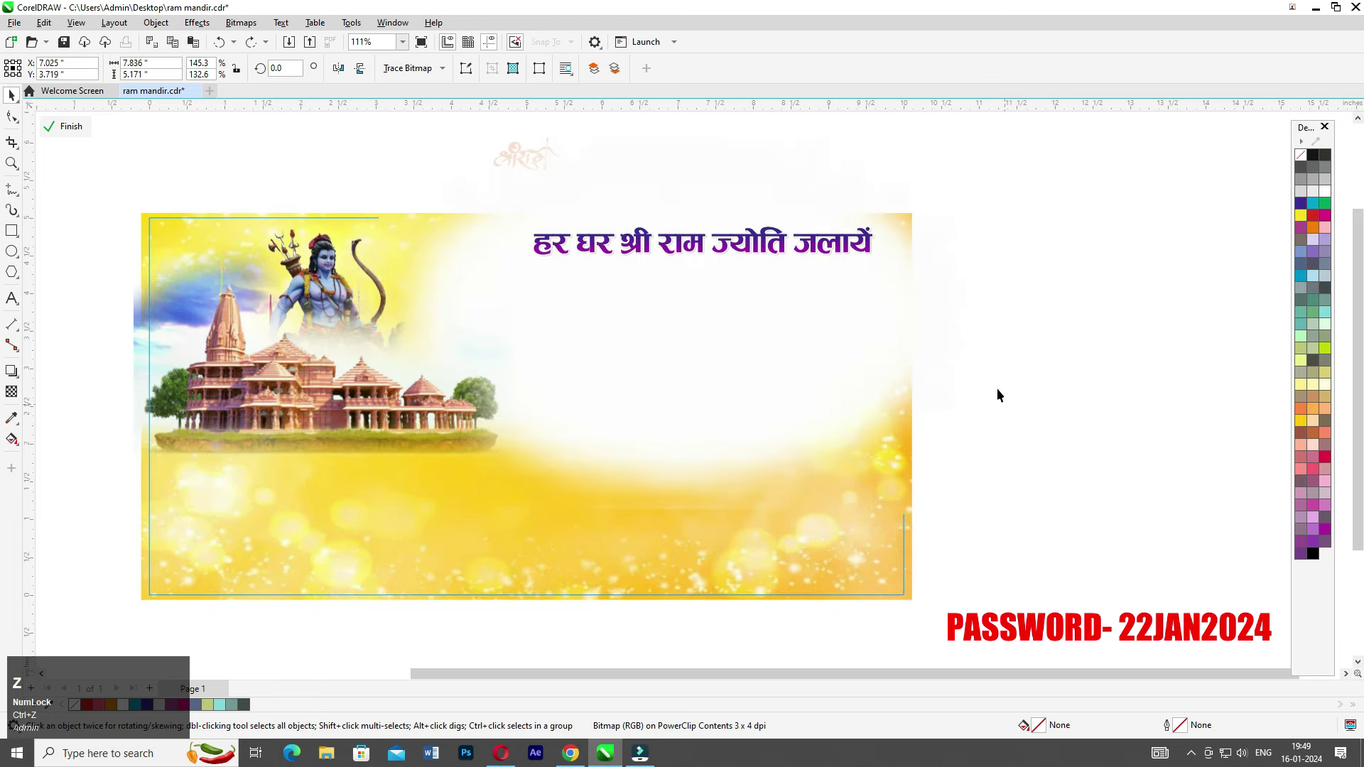
ctrl+click(1098, 234)
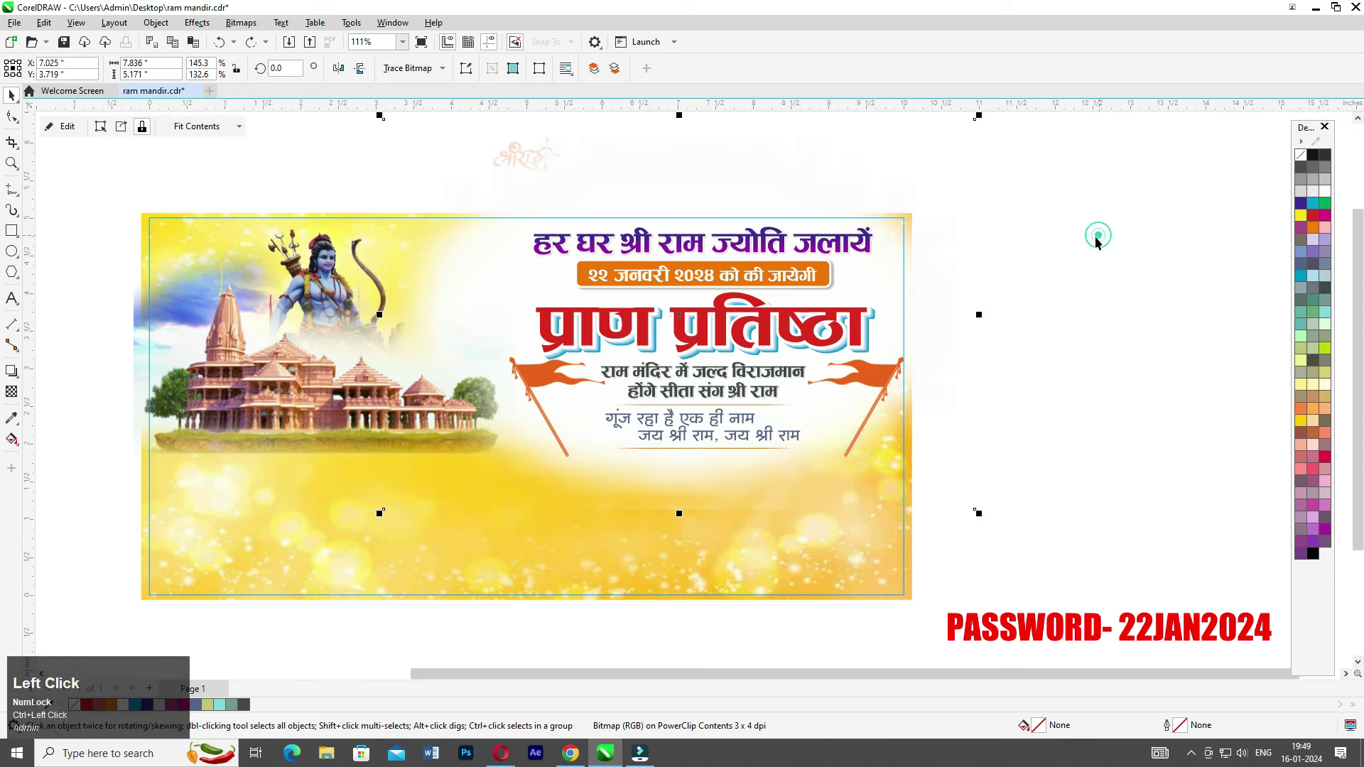
click(1085, 284)
scroll(983, 341, down, 1)
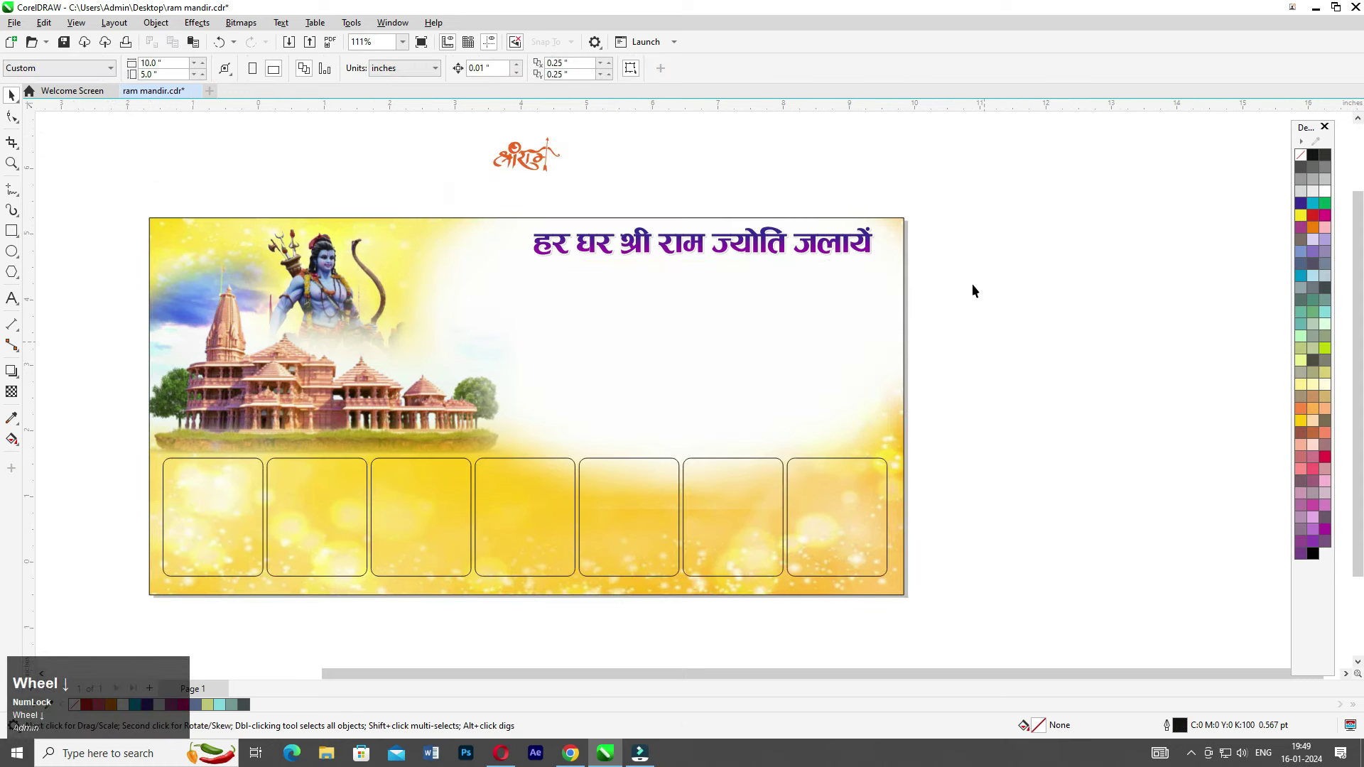
- Try a uniform transparency of 85 on the white glow inside the banner's PowerClip and finish editing
drag(381, 525, 219, 567)
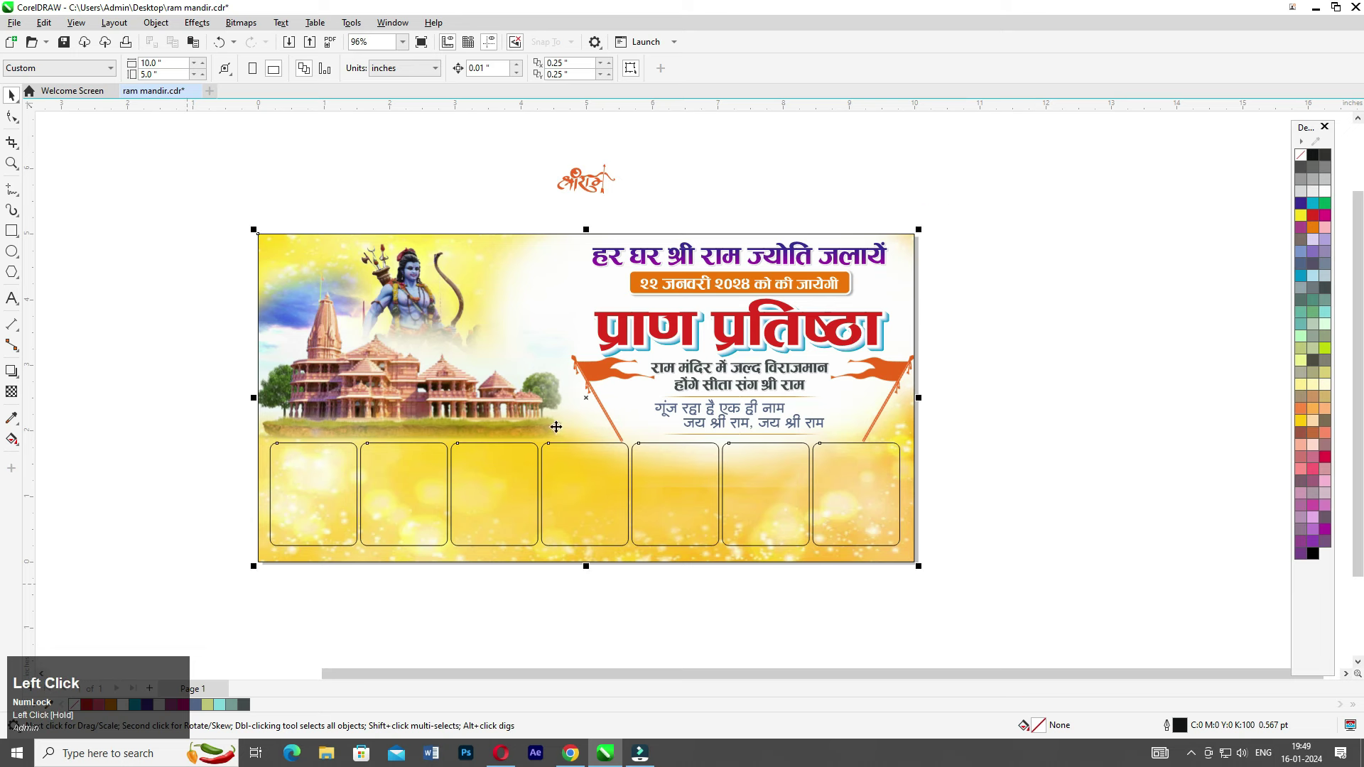
scroll(556, 426, up, 2)
click(558, 286)
key(ctrl)
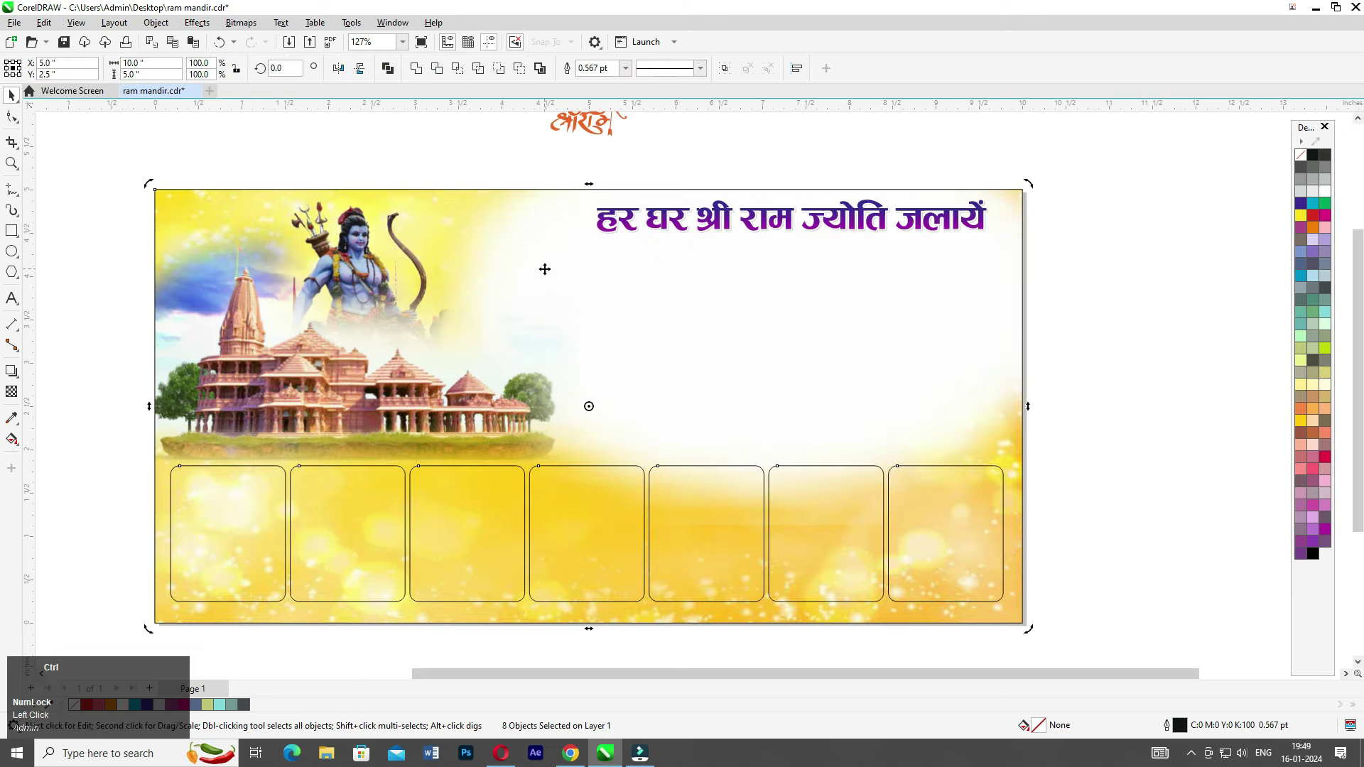
ctrl+click(577, 243)
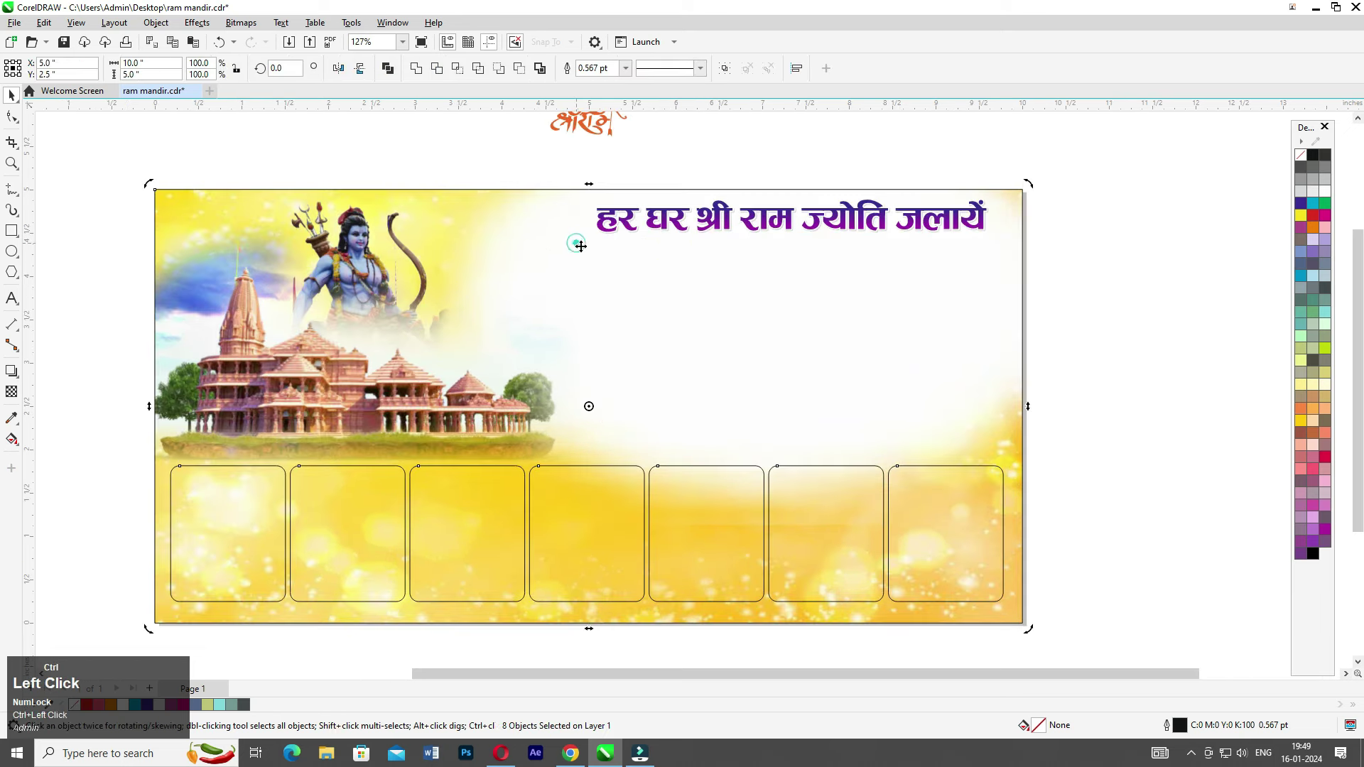
click(612, 279)
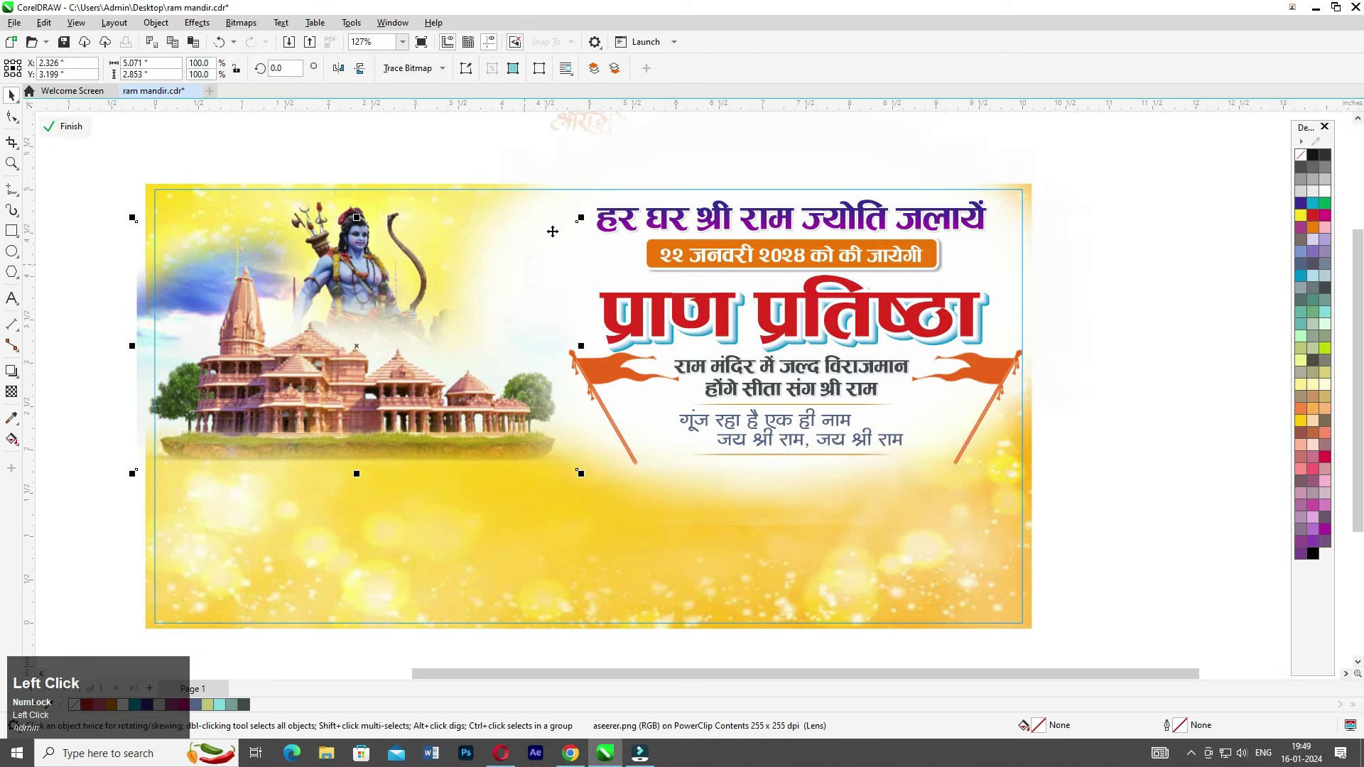
click(557, 197)
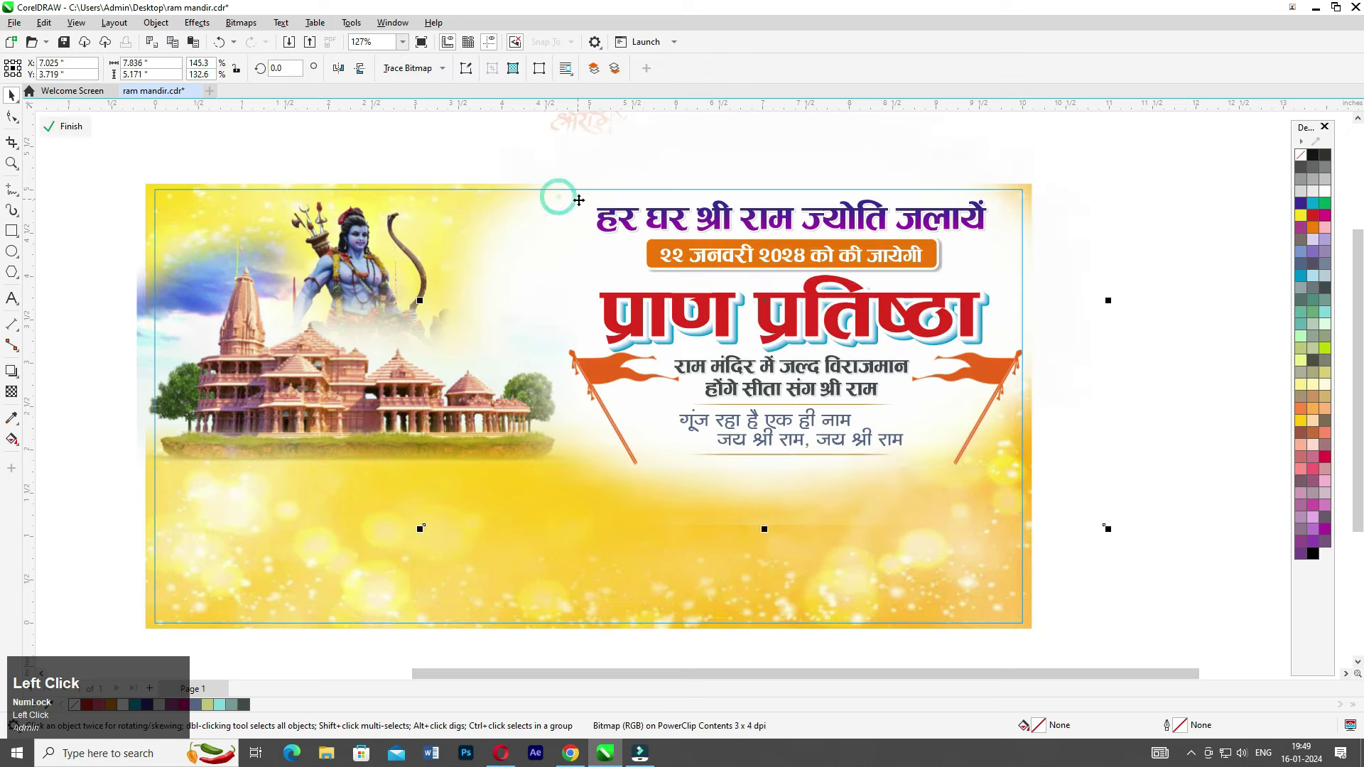
click(11, 393)
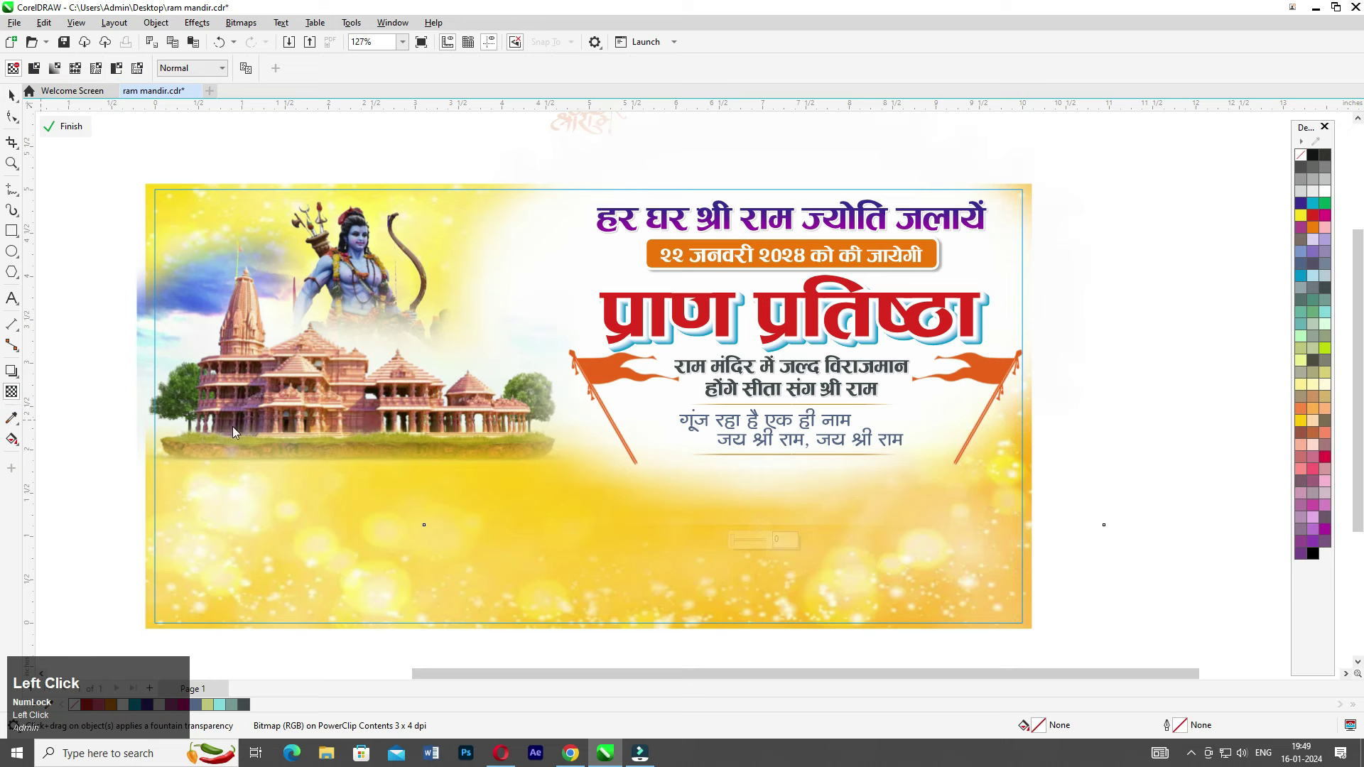
click(734, 538)
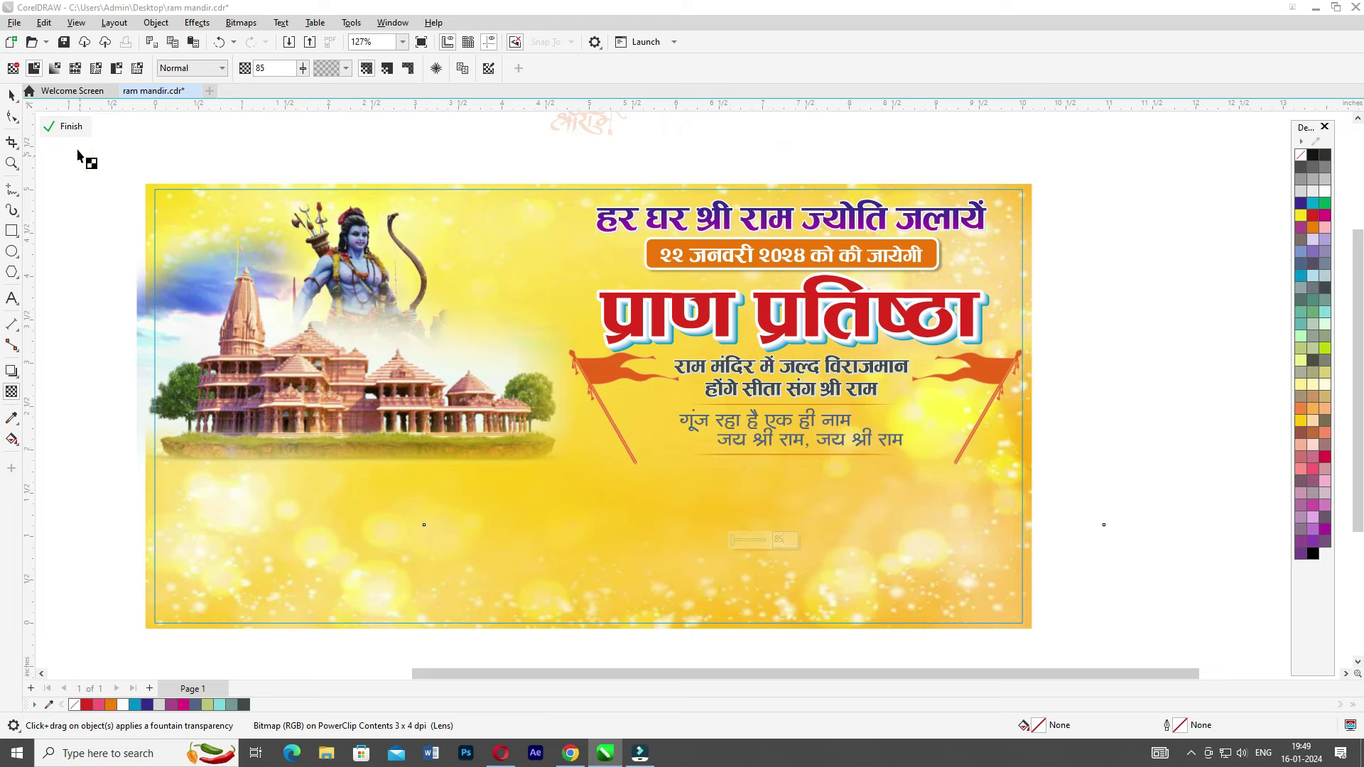
click(10, 96)
click(1127, 210)
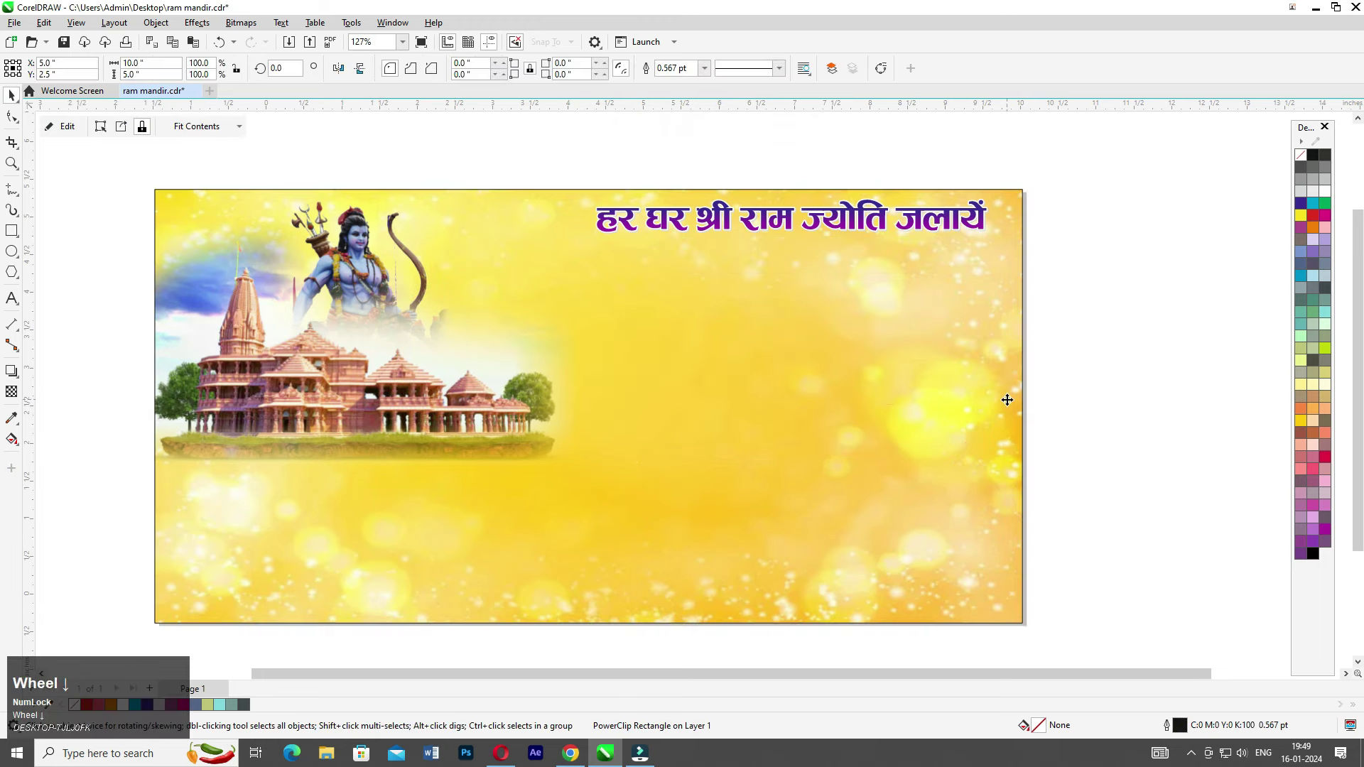
- Undo the white glow's transparency and return to editing the PowerClip contents
scroll(1019, 415, down, 1)
key(ctrl+z)
key(ctrl+z)
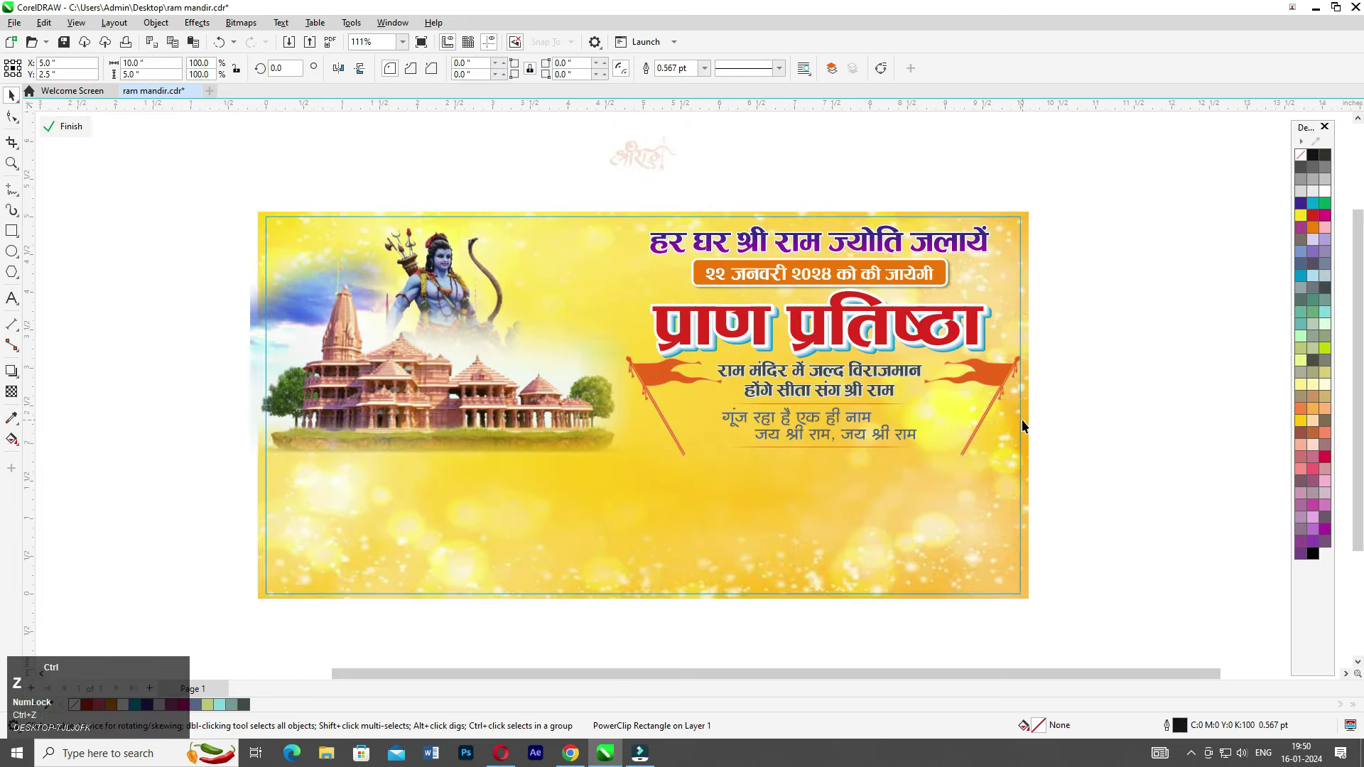
- Duplicate the white glow to the temple side, order the copy behind the temple and Ram images, and finish editing the PowerClip
click(1128, 315)
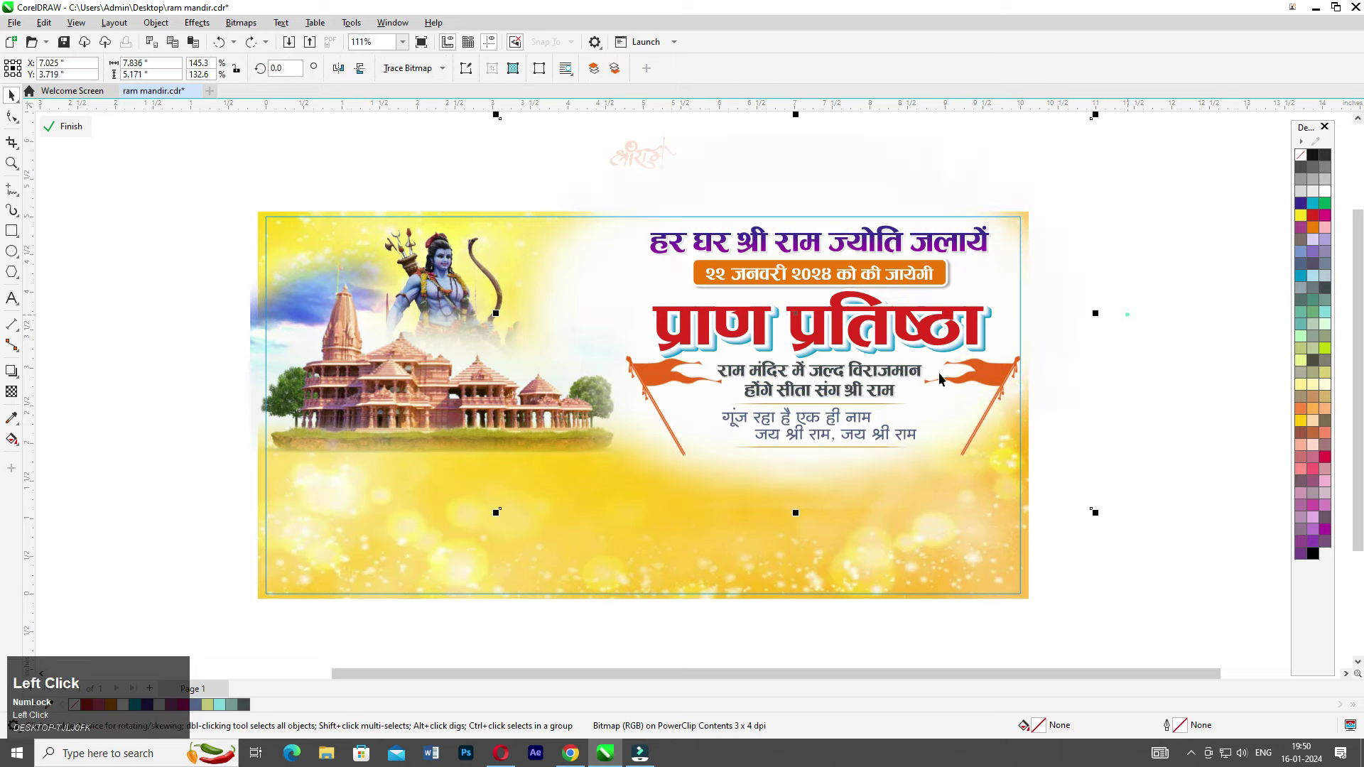
middle_click(963, 273)
drag(992, 305, 524, 307)
right_click(519, 307)
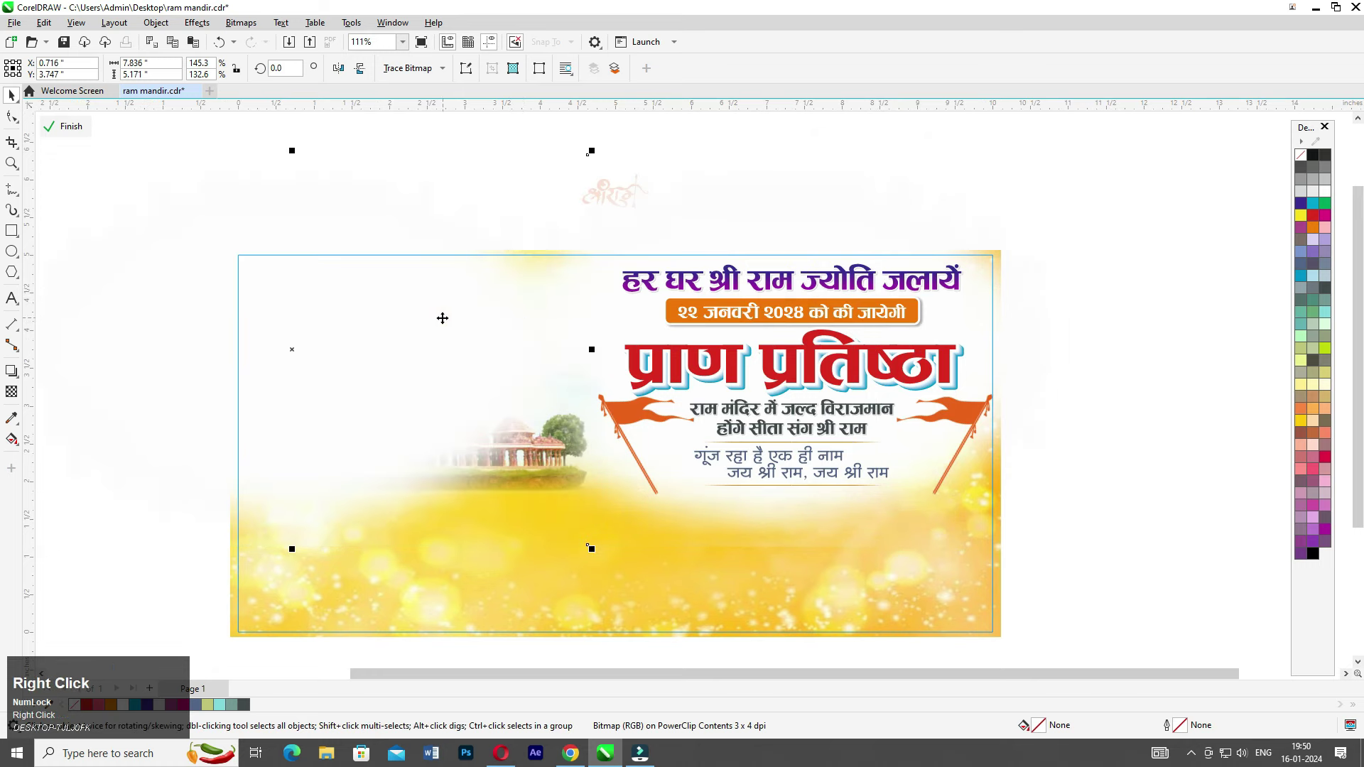
drag(437, 335, 454, 325)
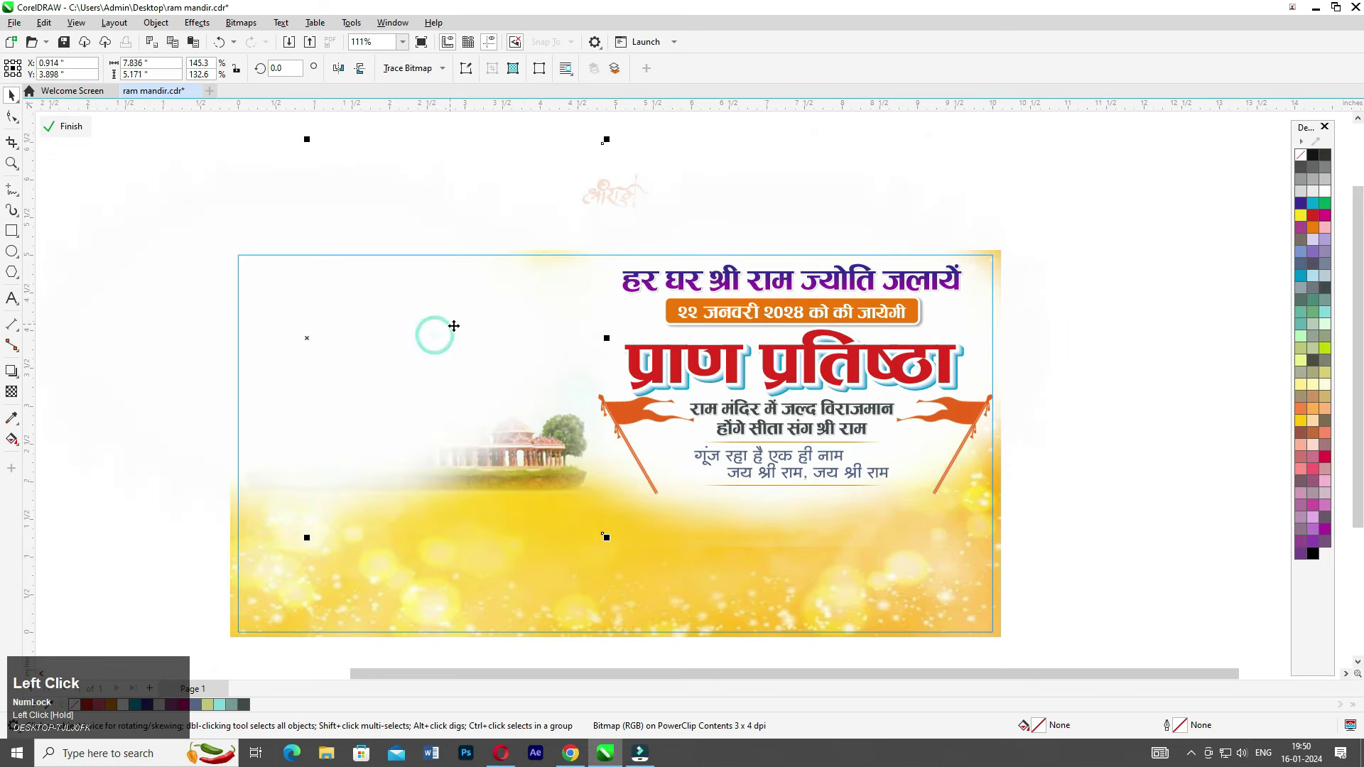
key(ctrl+Page_Down)
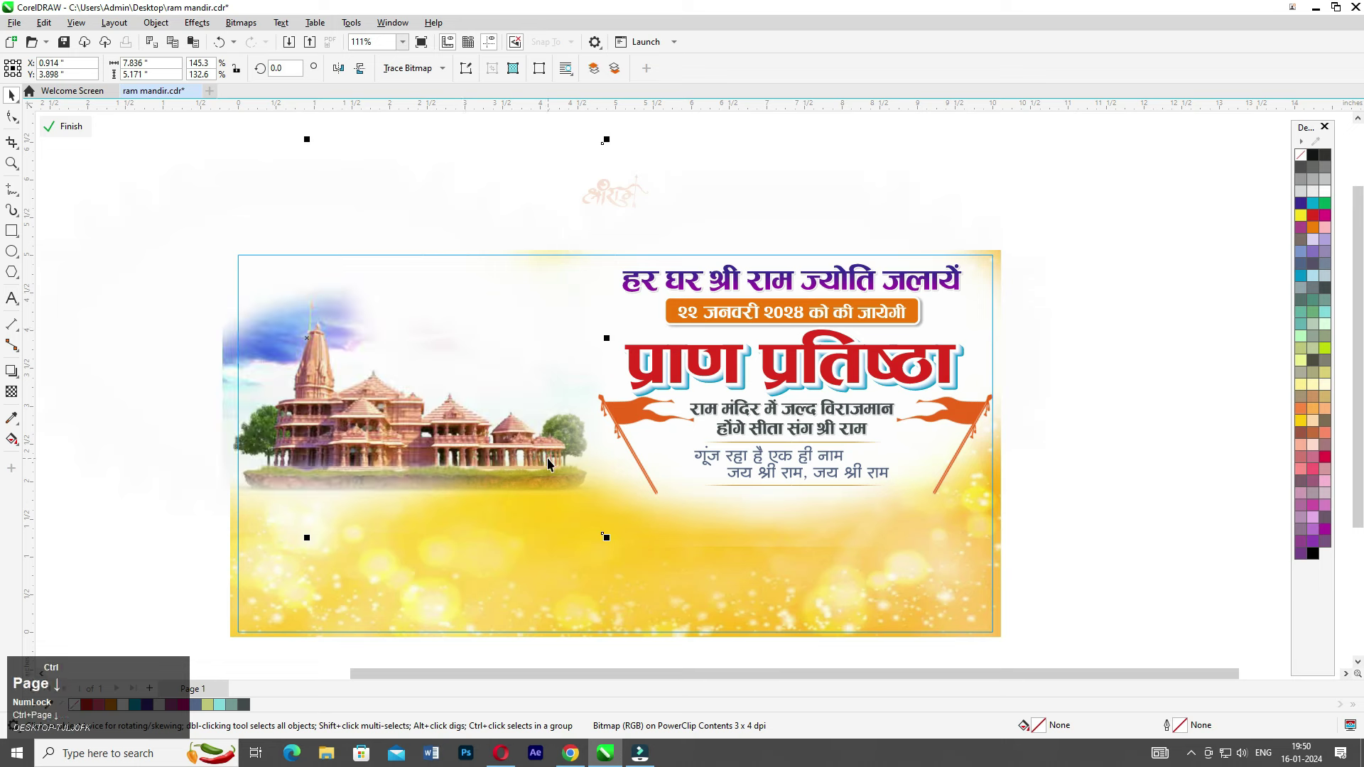
click(1162, 169)
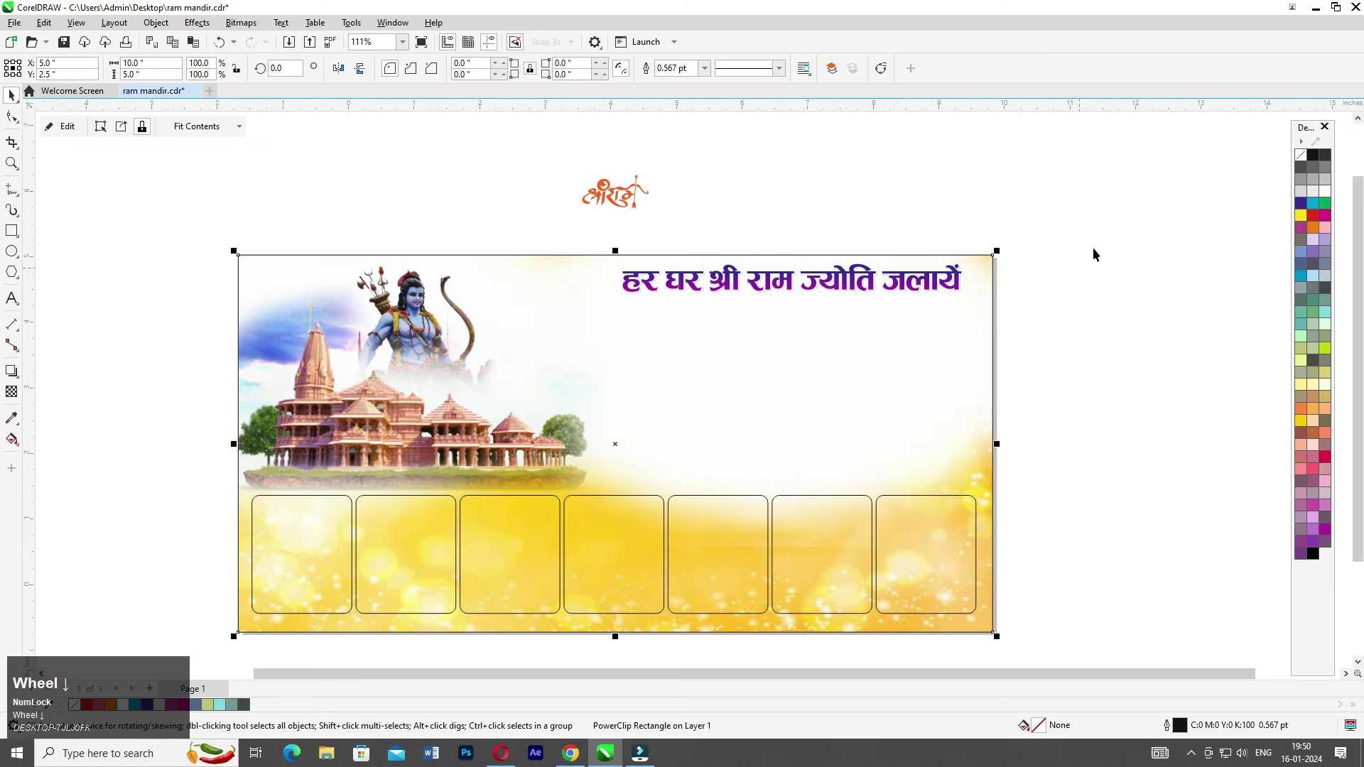
- Open the banner's PowerClip contents for editing and select the golden background bitmap
scroll(1093, 254, down, 1)
click(1120, 219)
drag(1146, 208, 285, 612)
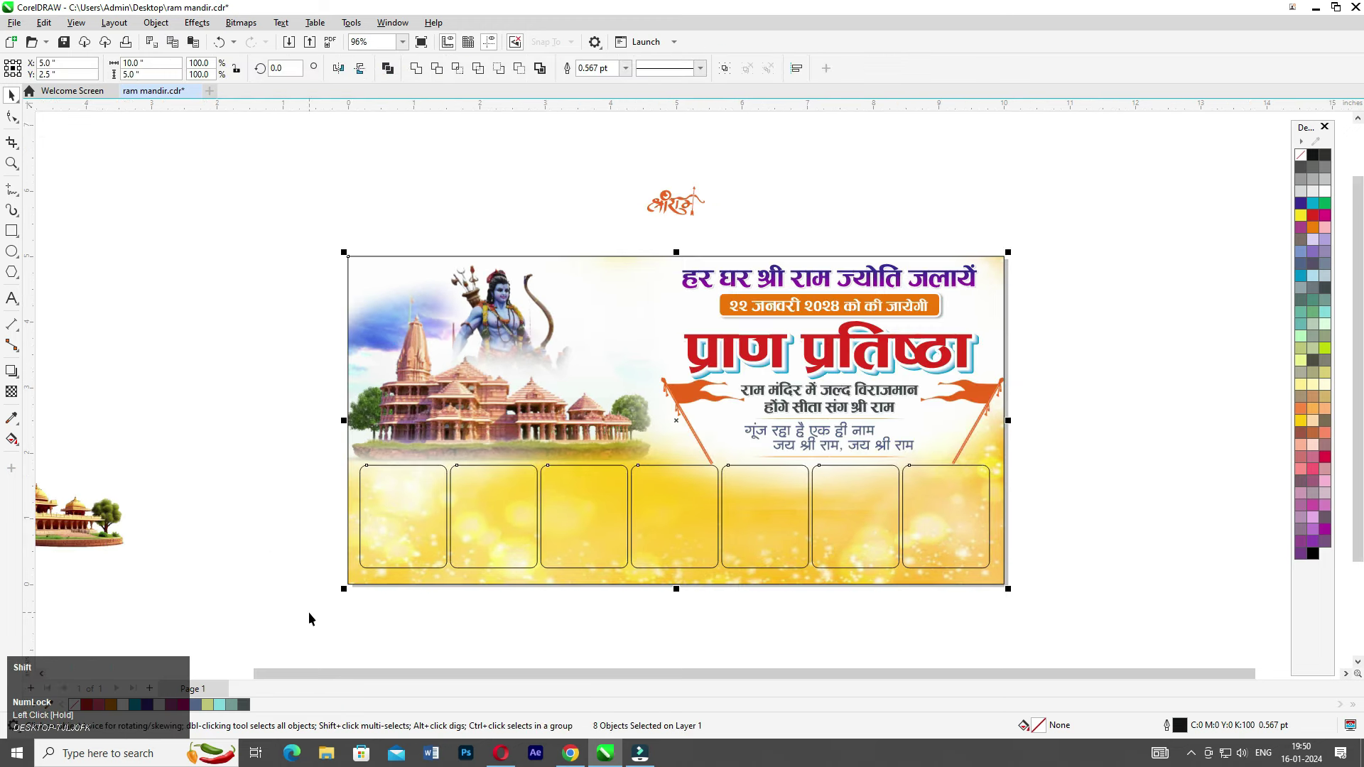
key(shift+F2)
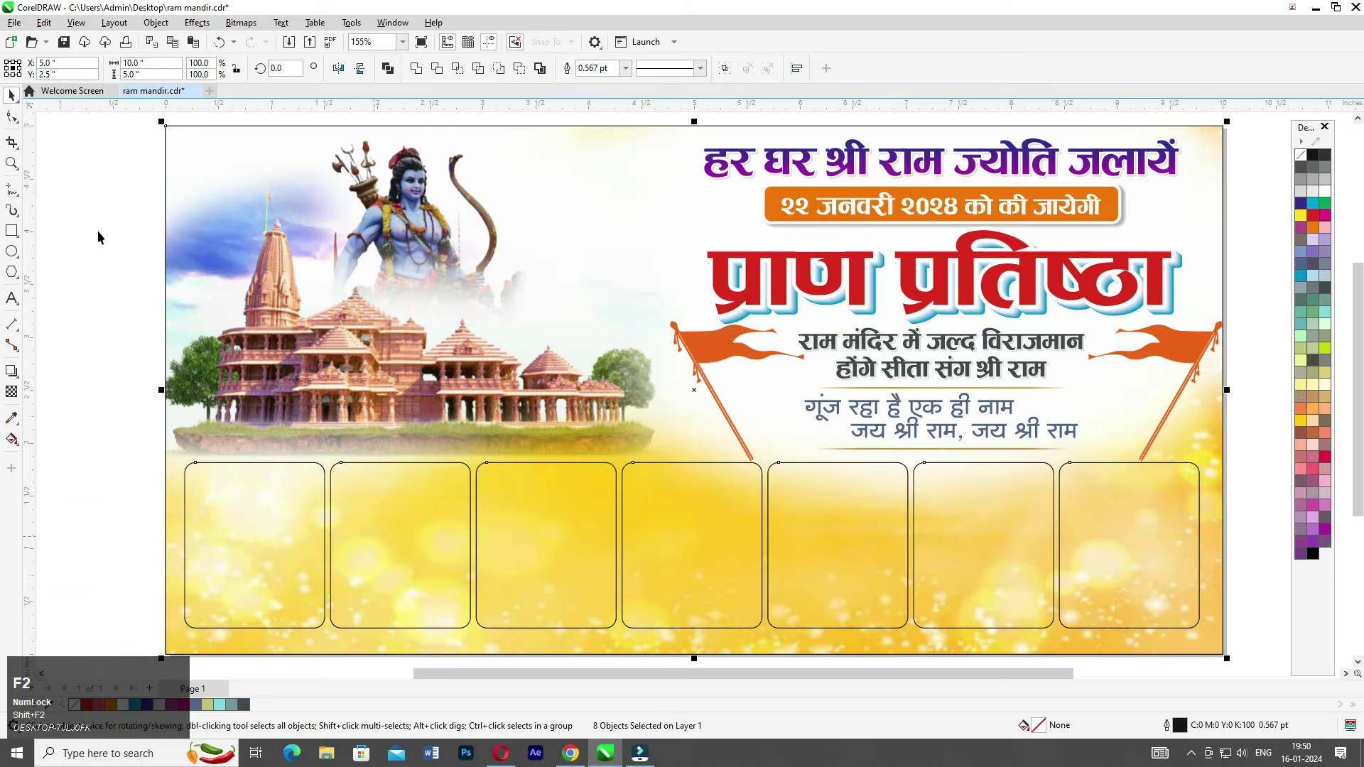
click(97, 230)
middle_click(409, 317)
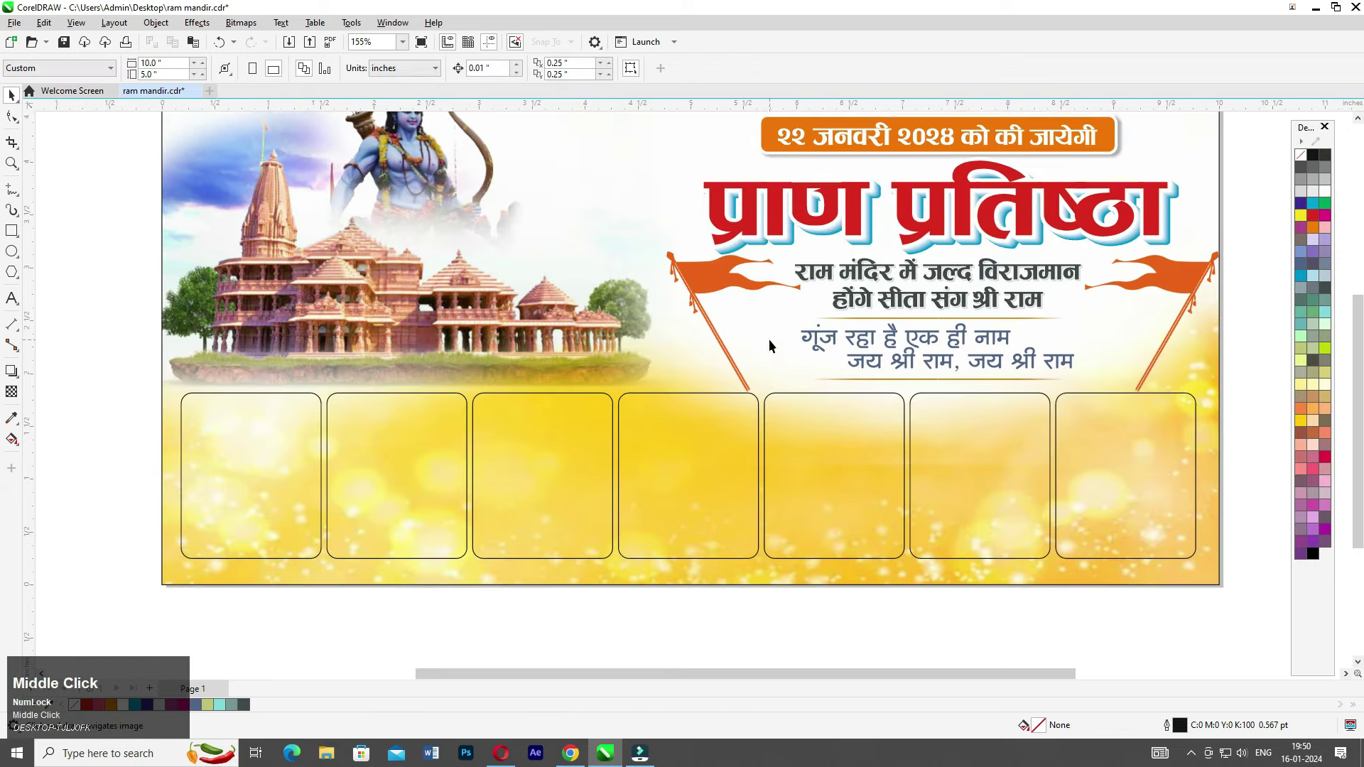
ctrl+click(839, 575)
click(839, 574)
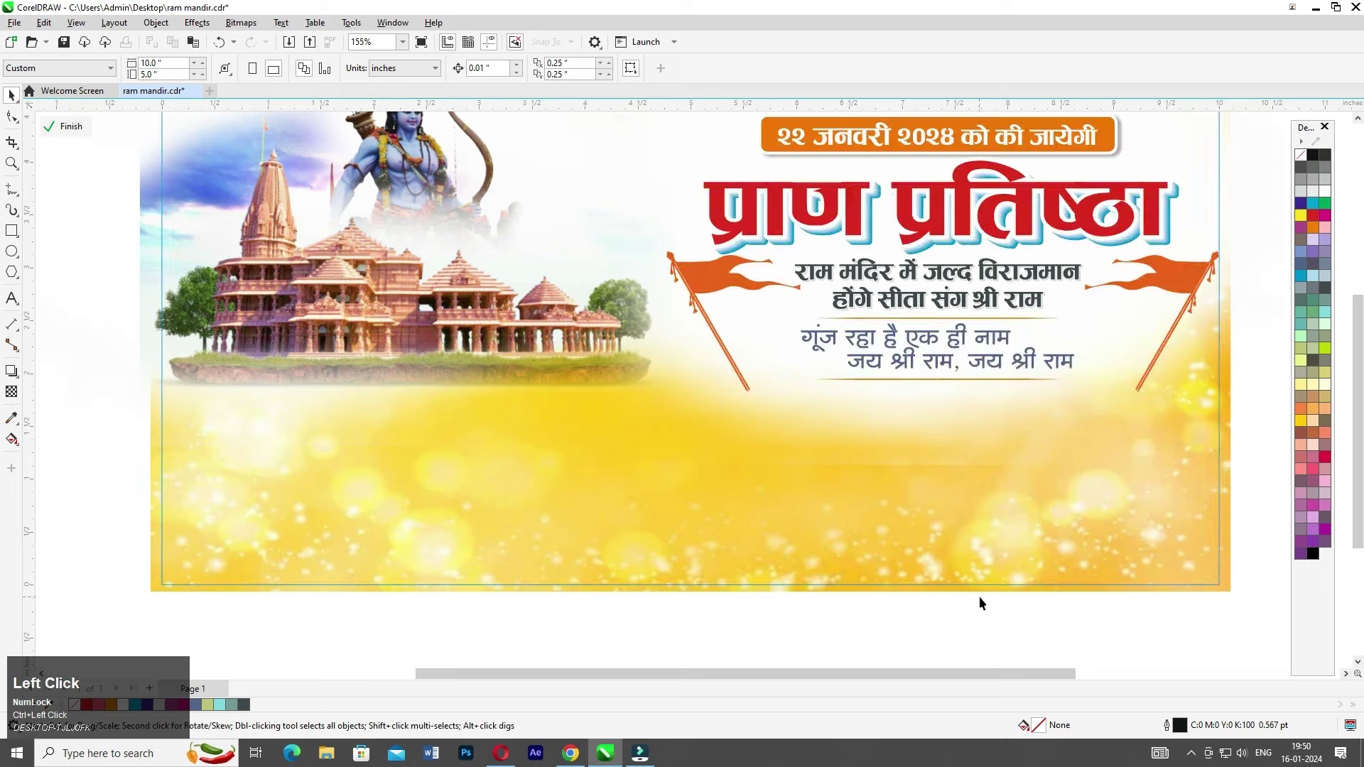
- Apply a Gaussian Blur with a 4-pixel radius to the golden background and finish editing the PowerClip
click(197, 23)
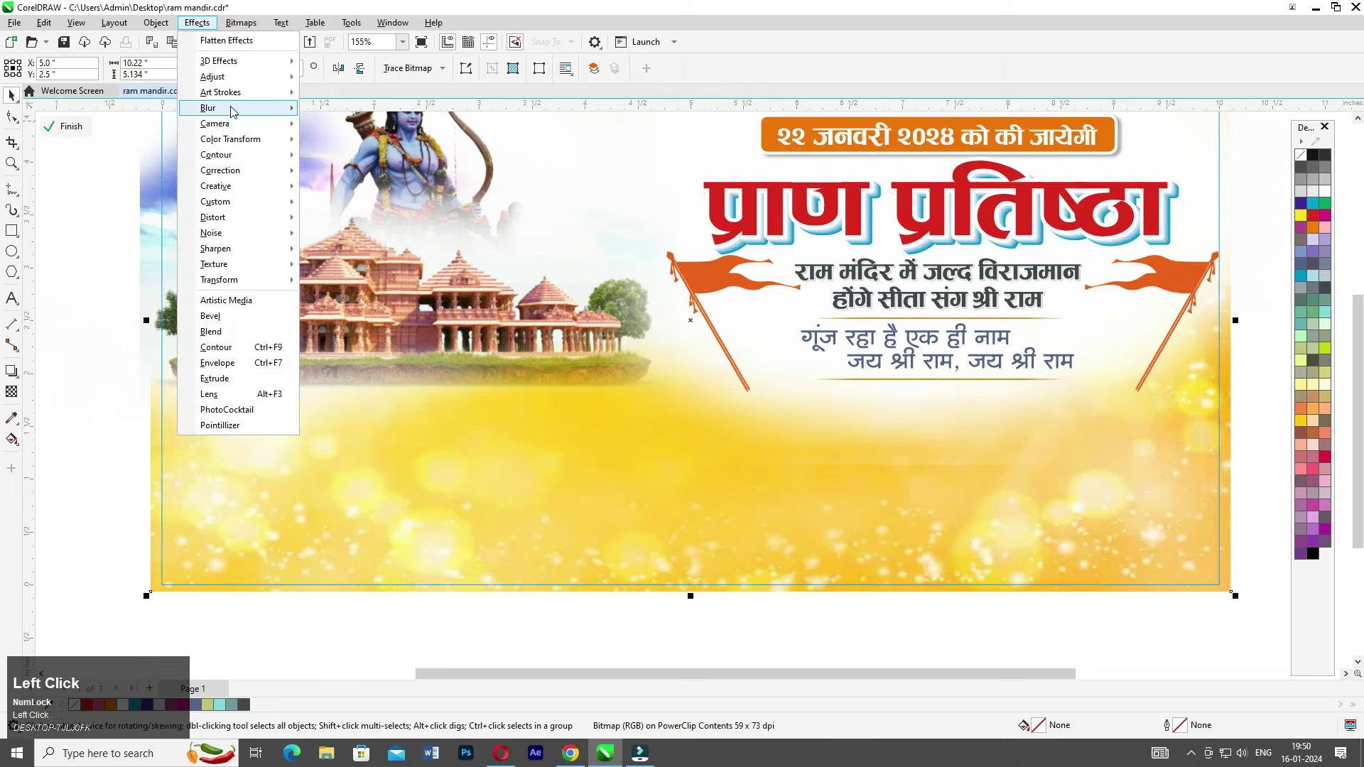
mouse_move(230, 107)
click(344, 165)
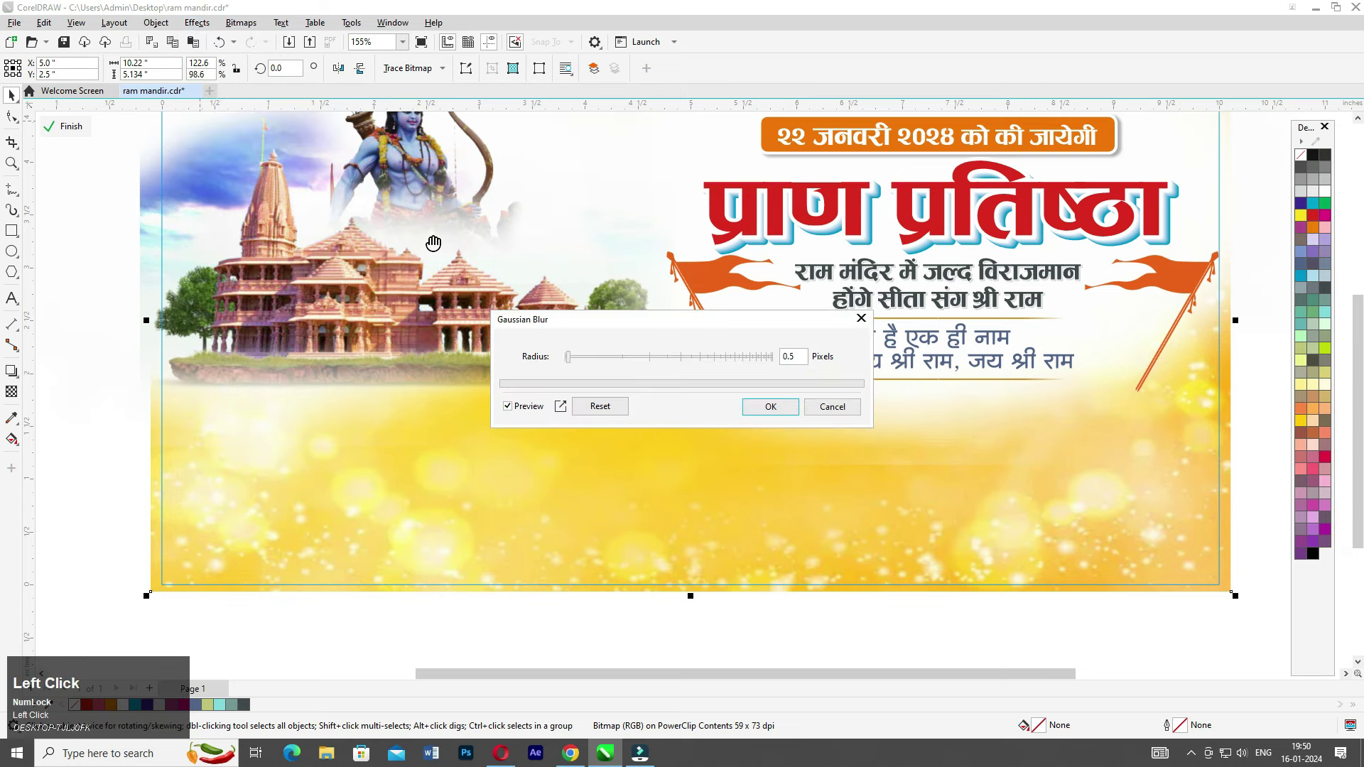
click(580, 359)
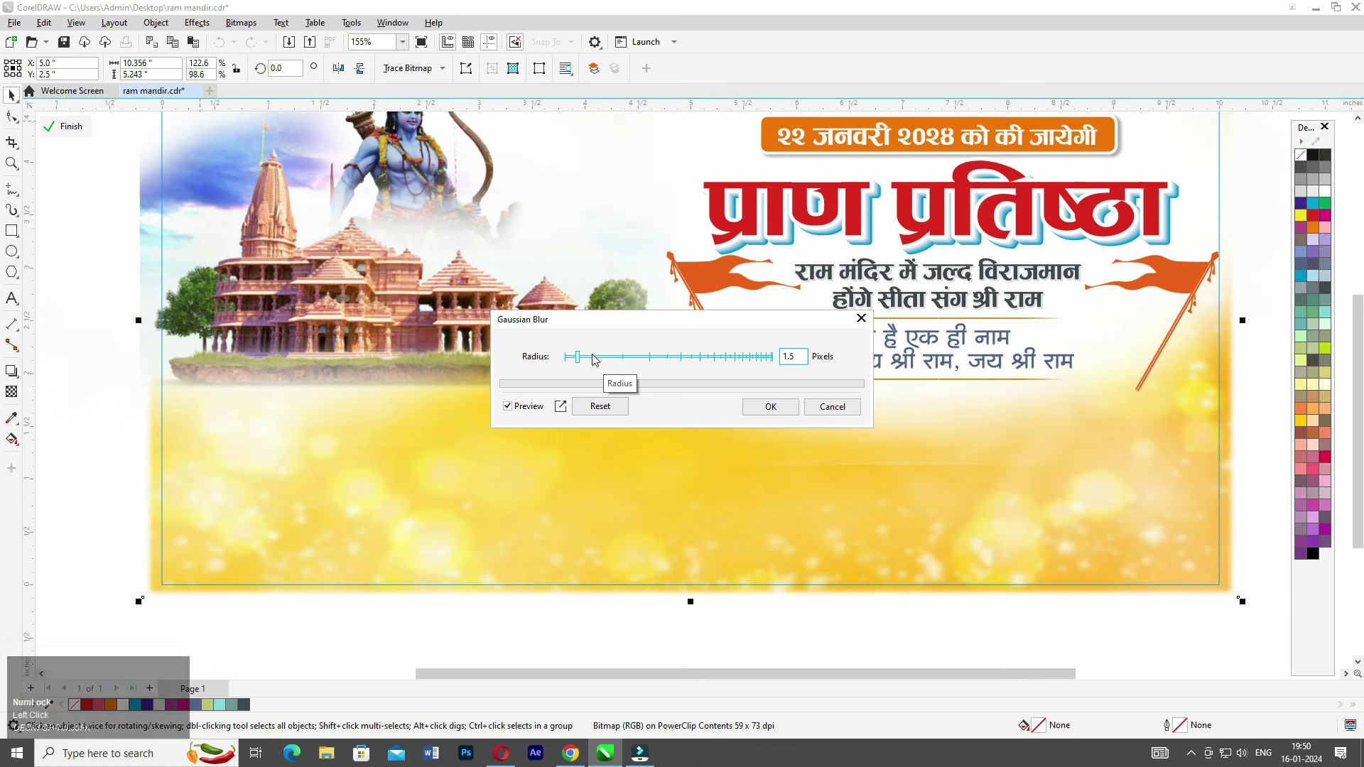
click(589, 356)
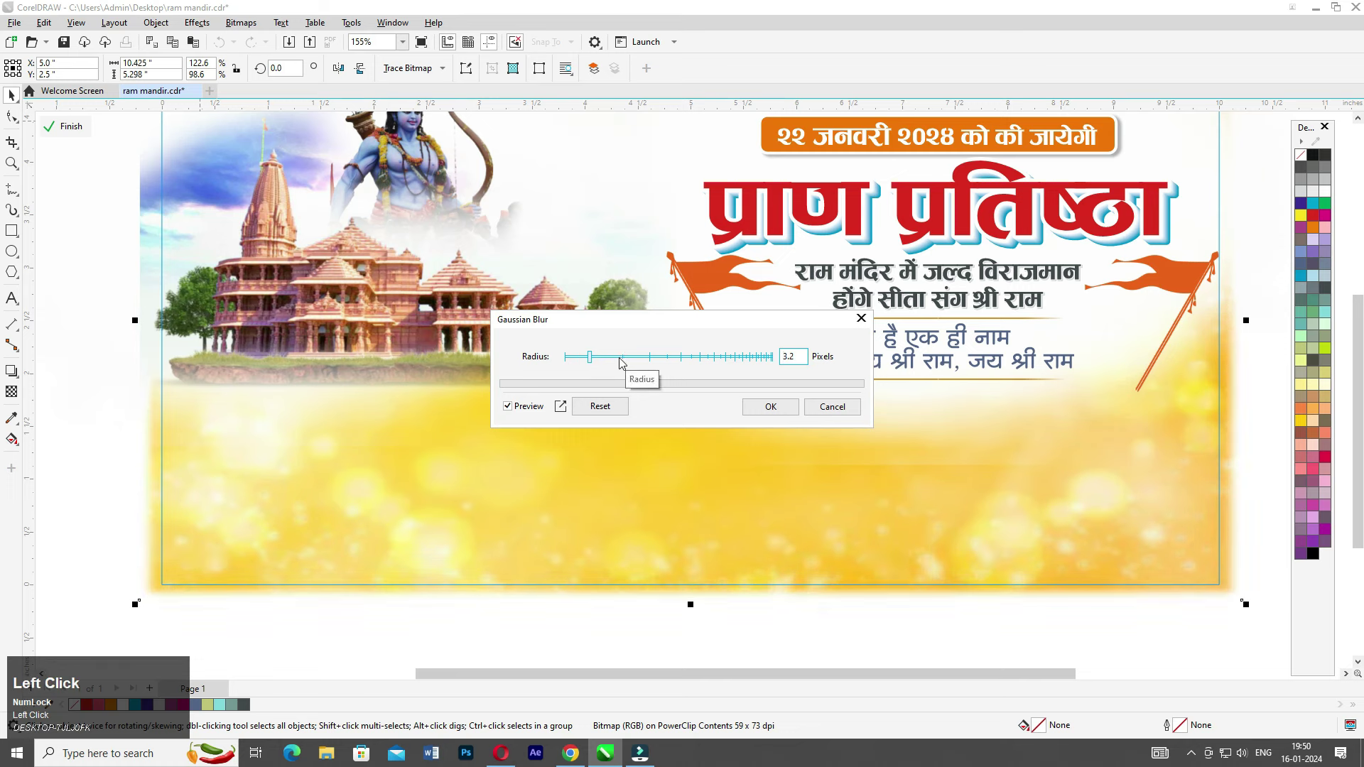
click(601, 356)
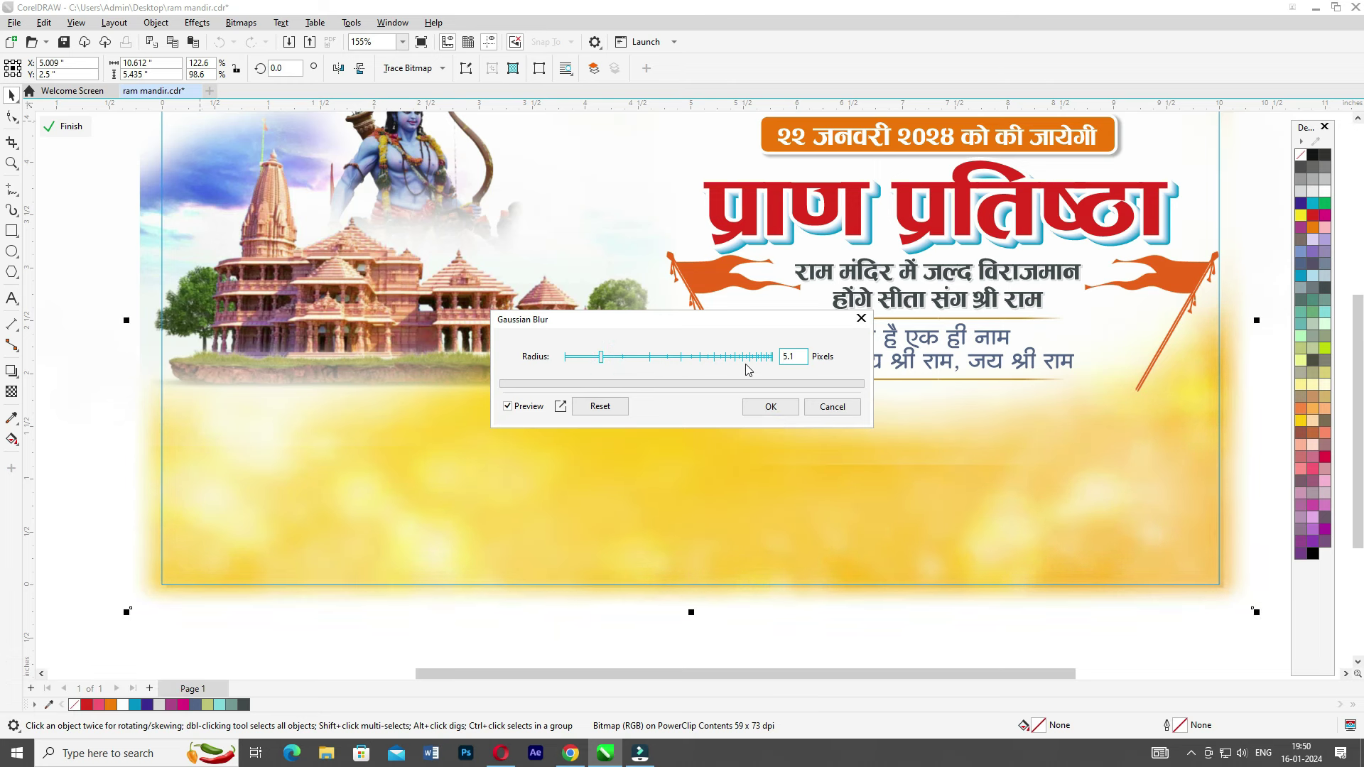
text(4)
key(Tab)
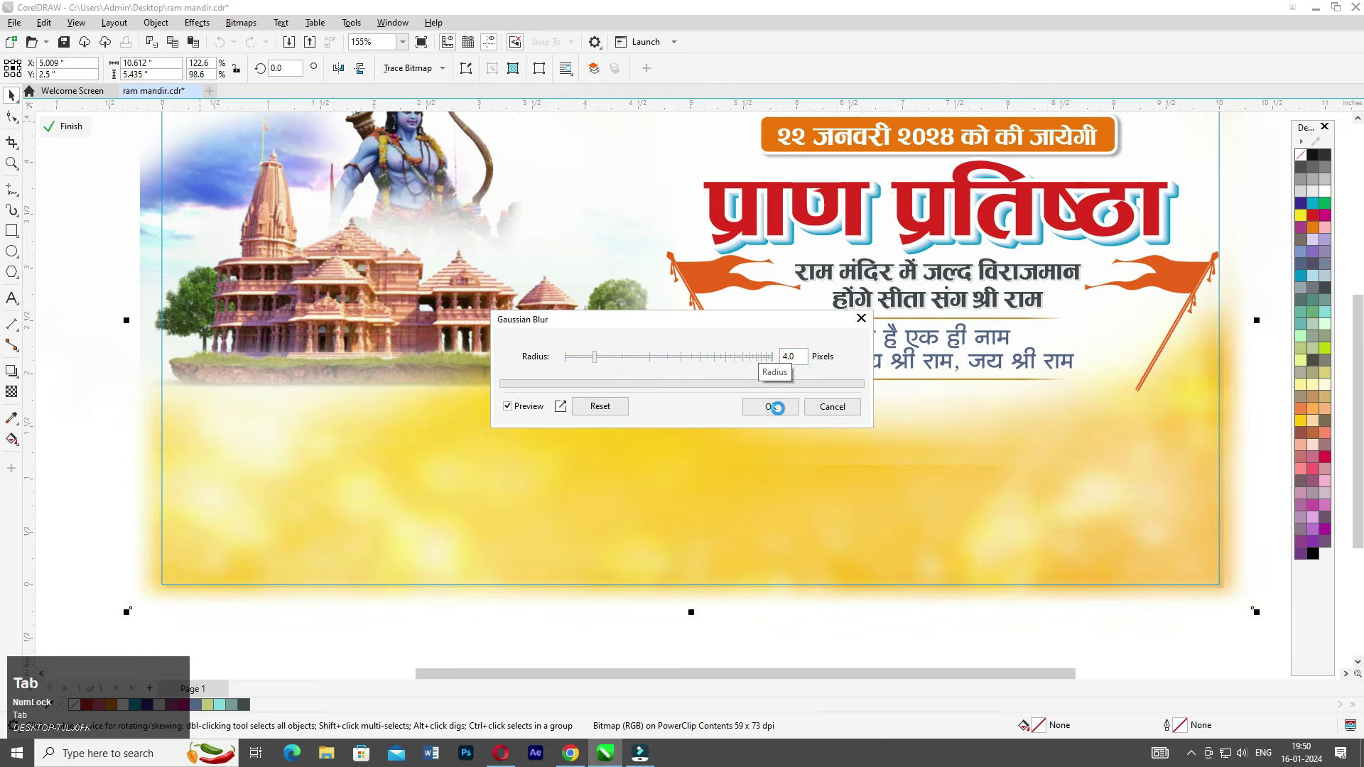
click(769, 407)
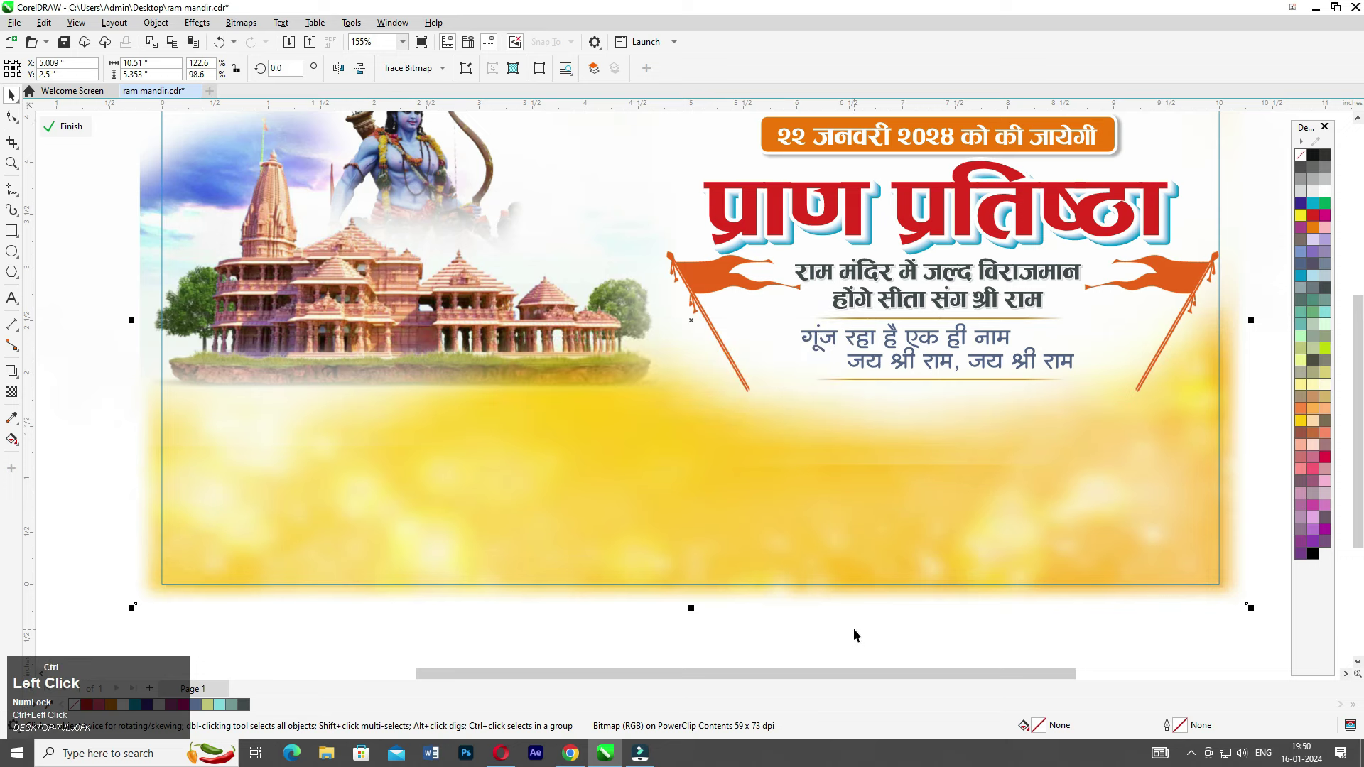
scroll(853, 628, down, 1)
scroll(803, 583, down, 1)
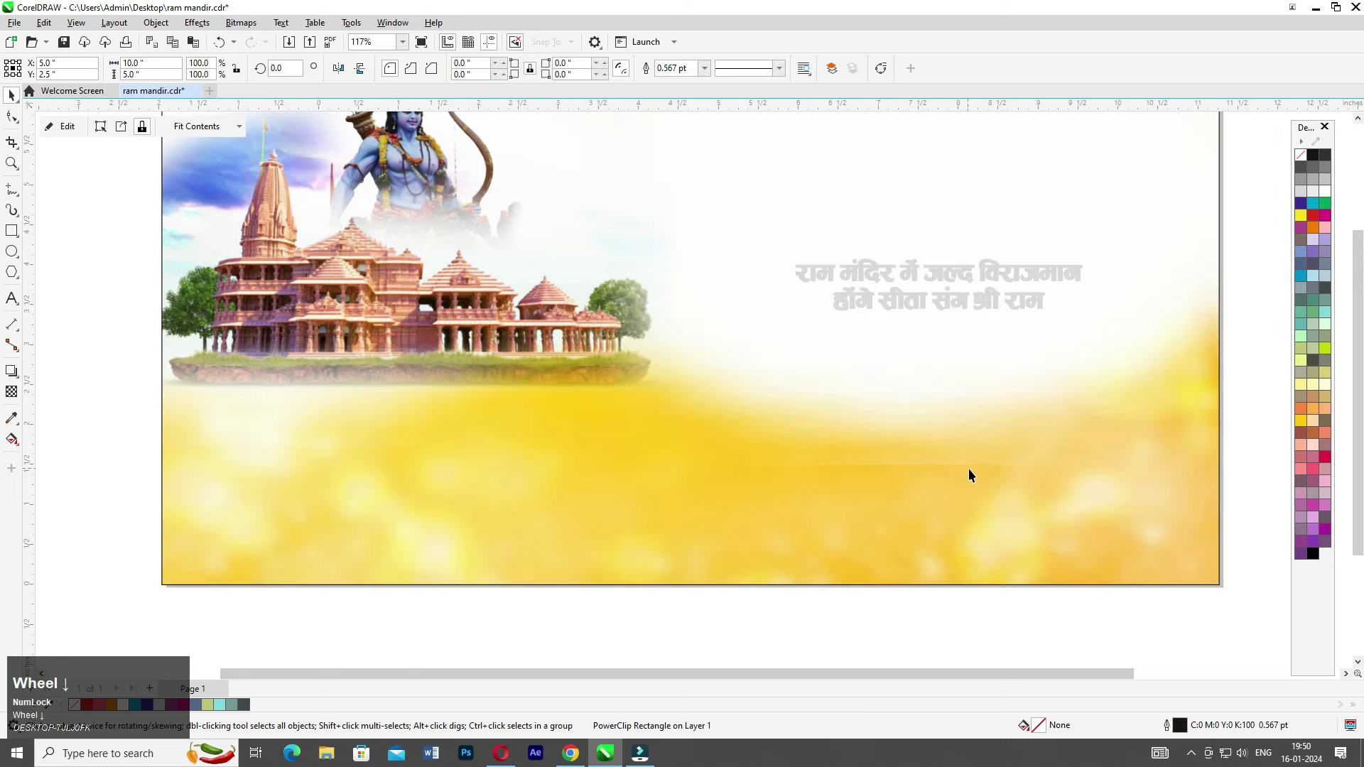
- Delete the loose orange Shri Ram calligraphy above the banner
scroll(967, 490, down, 1)
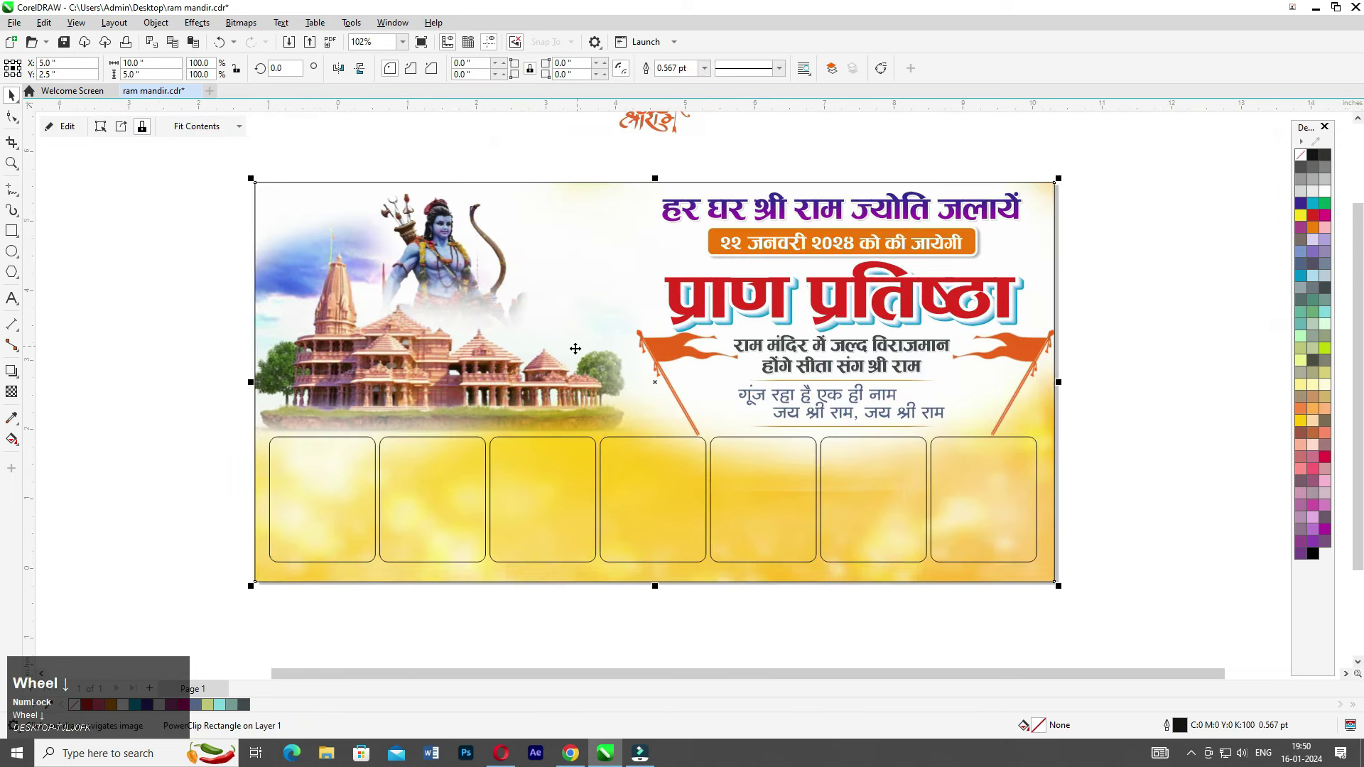
scroll(399, 474, down, 1)
click(391, 474)
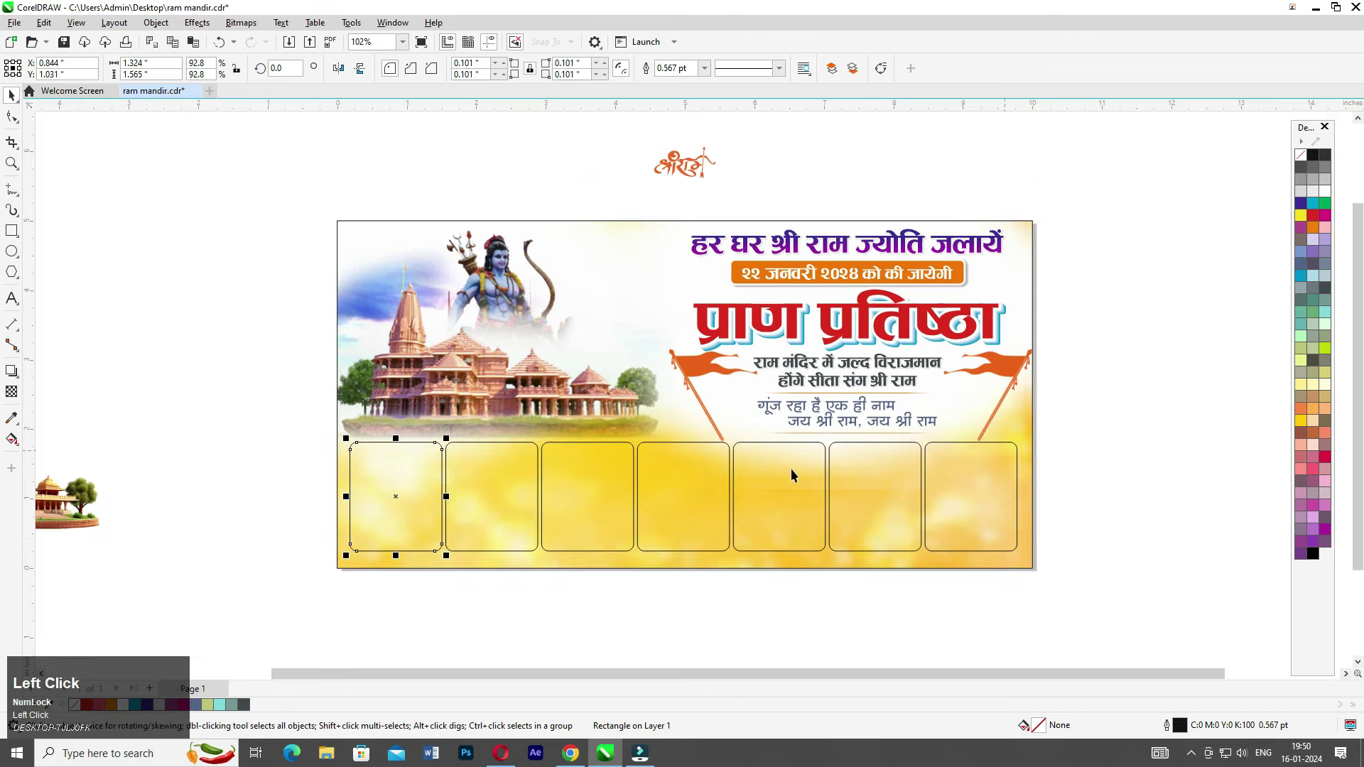
drag(792, 135, 533, 220)
key(Delete)
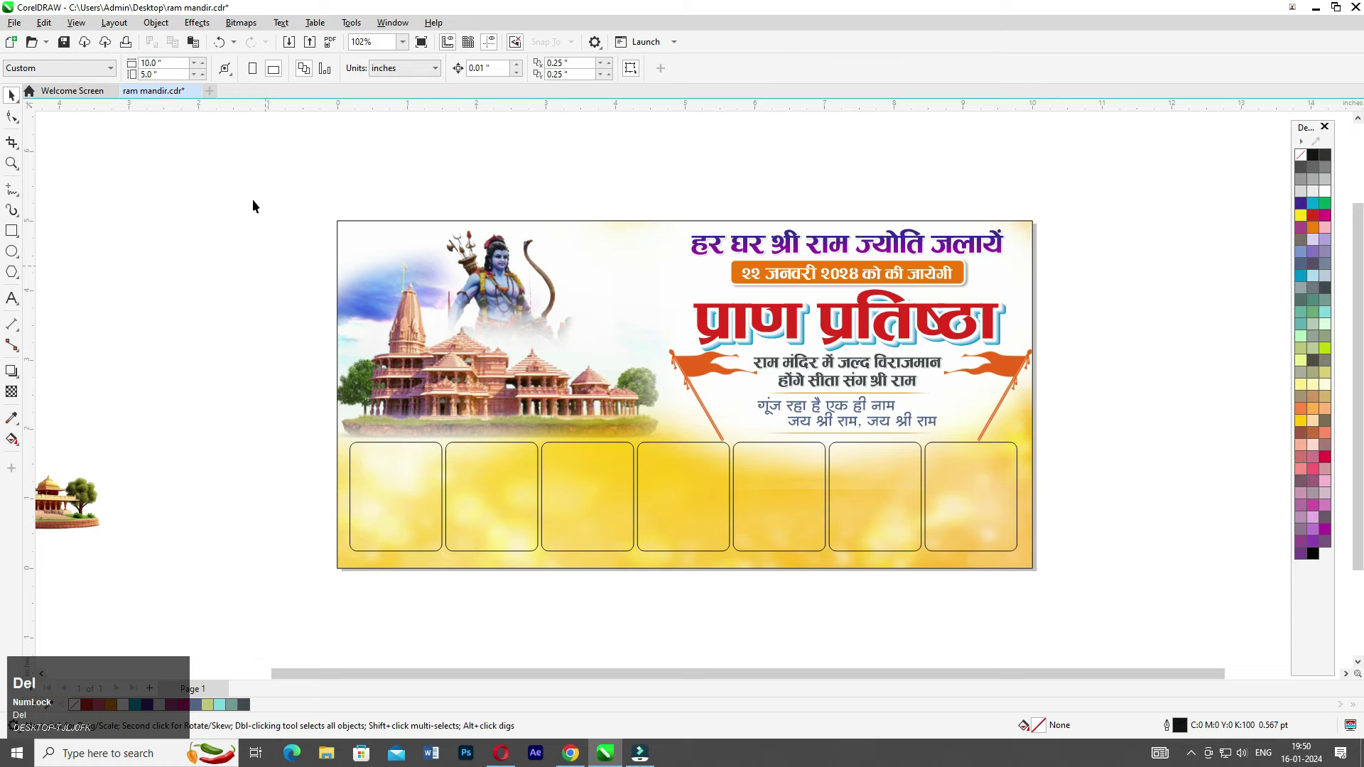
drag(1013, 632, 1114, 607)
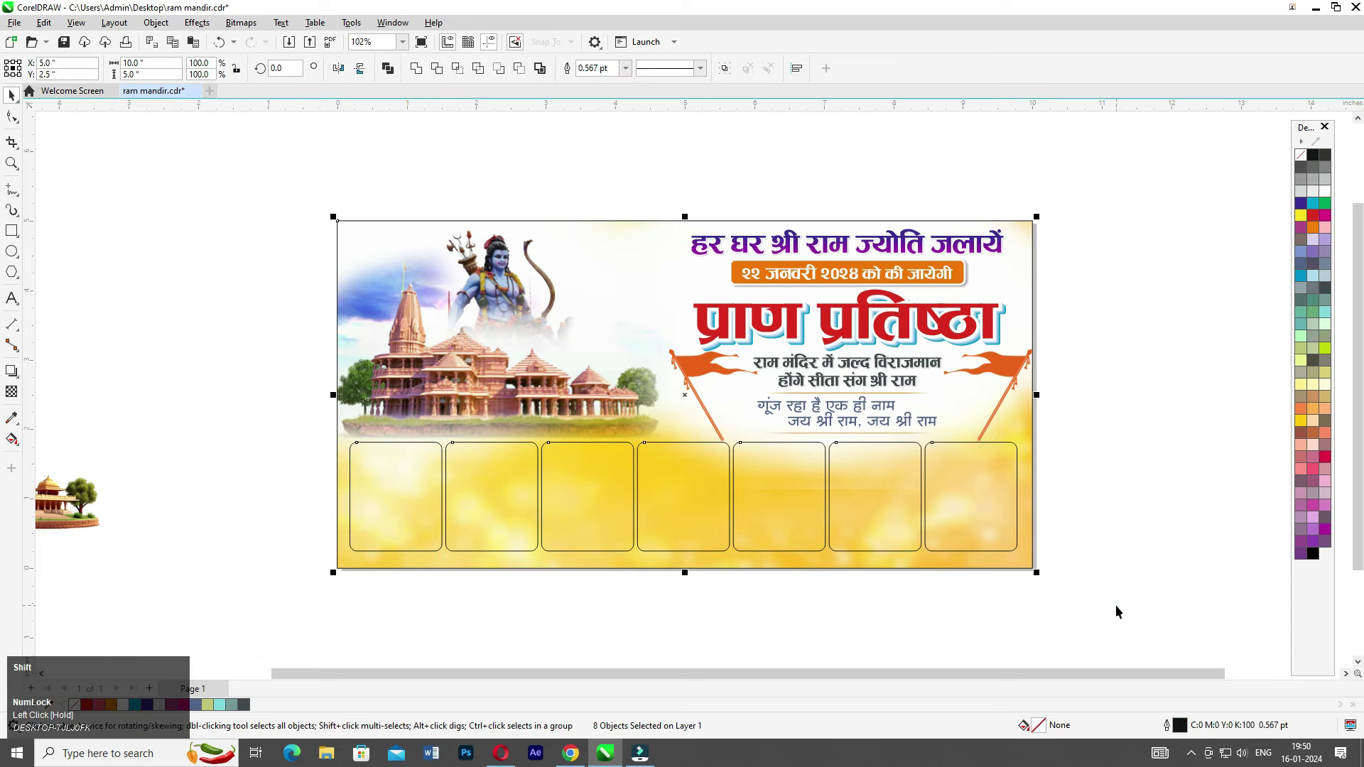
key(shift+F2)
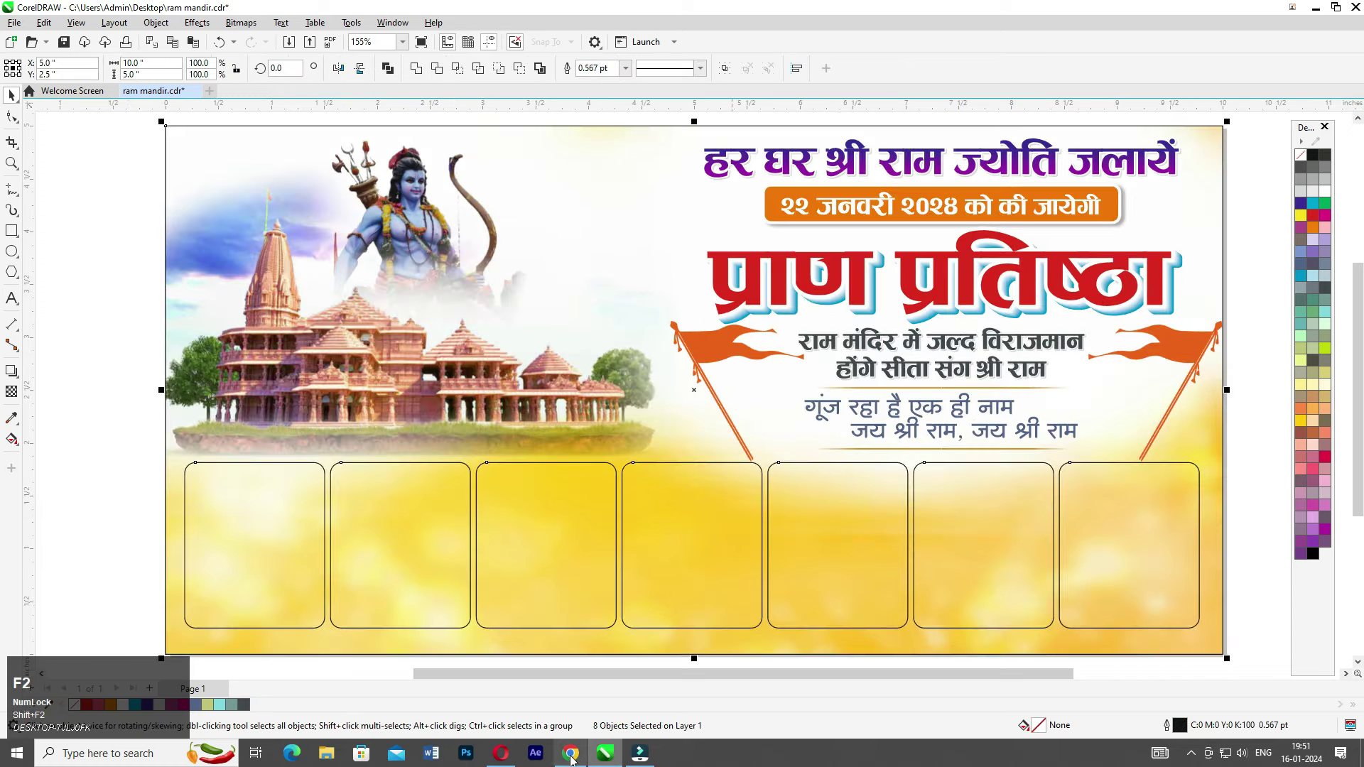
- Switch to Chrome and search Google Images for "diyali png"
click(571, 758)
click(235, 107)
text(diyali pn)
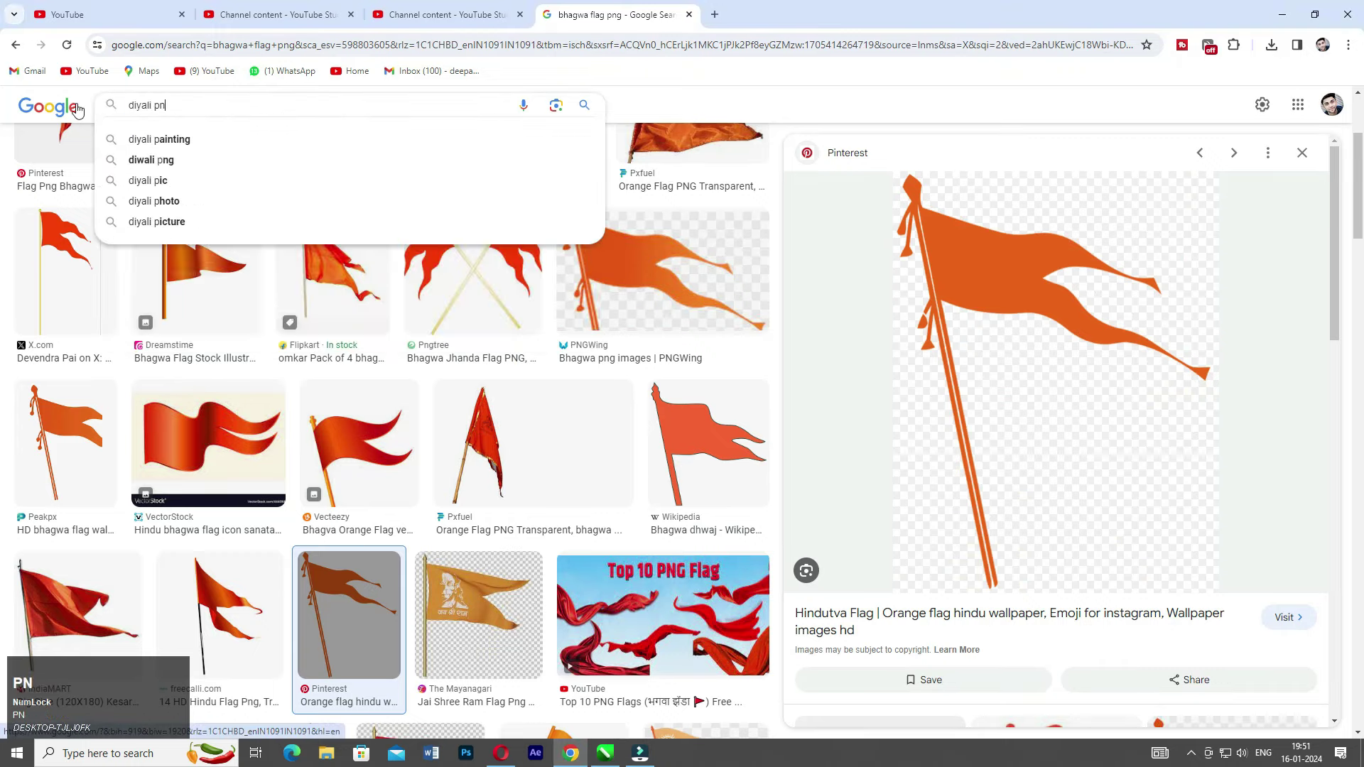
text(g)
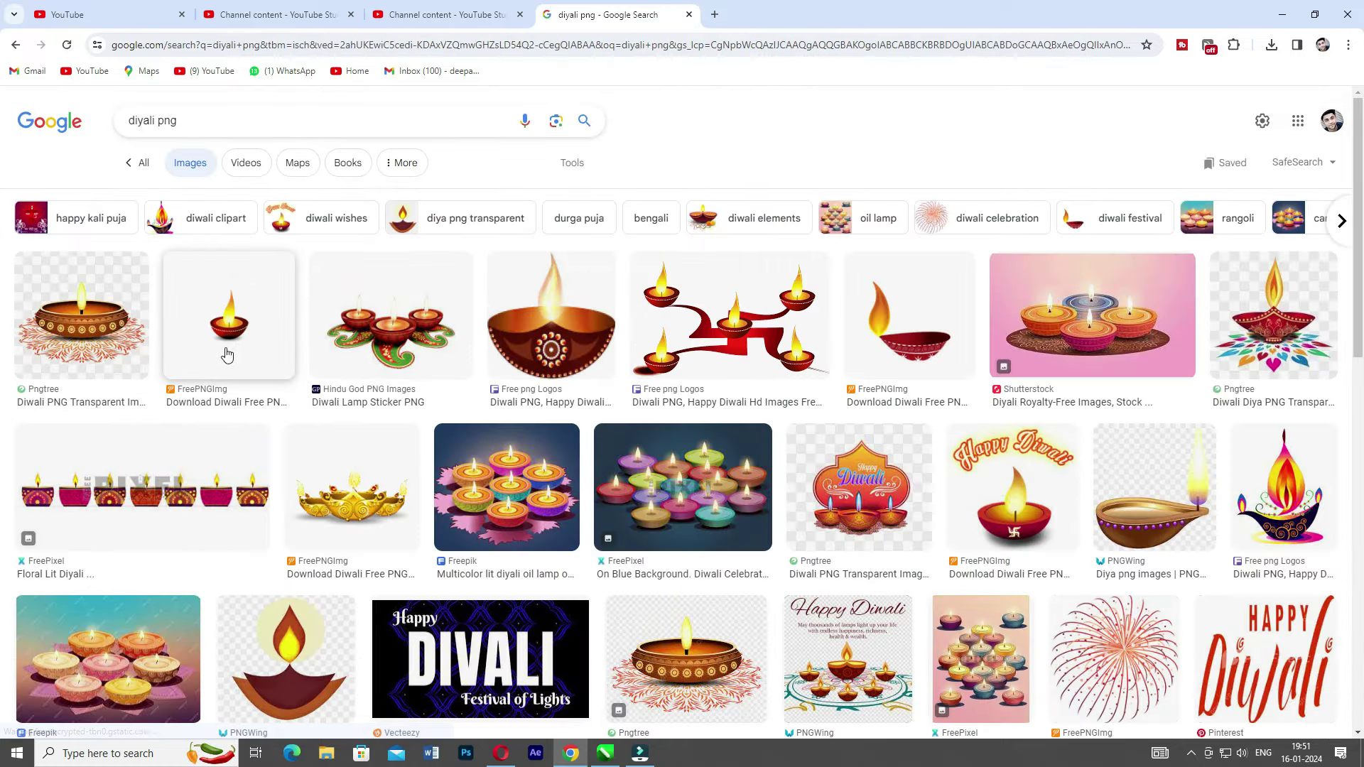
- Choose the lit diya on colourful petals from the image results and save it to the Downloads folder as PNG
scroll(784, 574, down, 6)
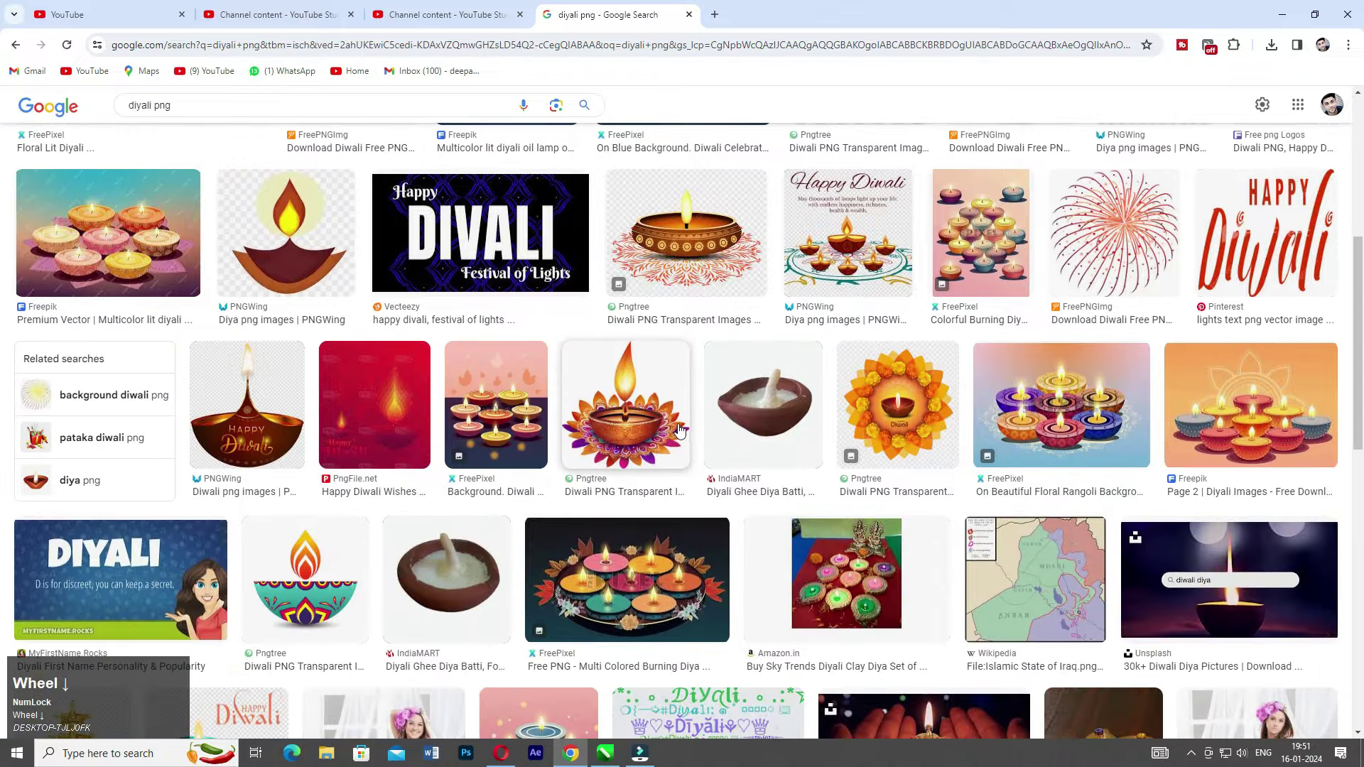
click(673, 398)
right_click(1061, 309)
click(1142, 504)
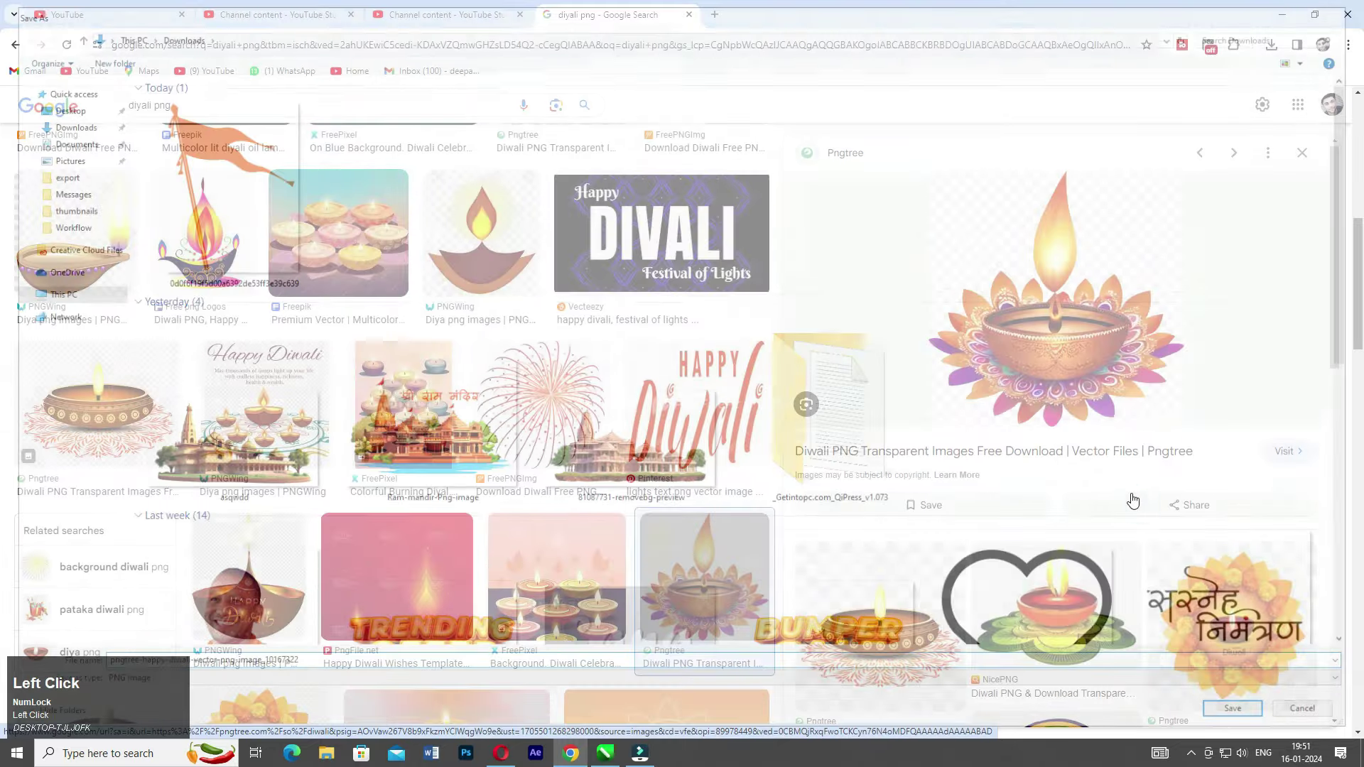
- Switch back to CorelDRAW, import the downloaded diya PNG and size it between the Ram image and the top heading
key(alt+Tab)
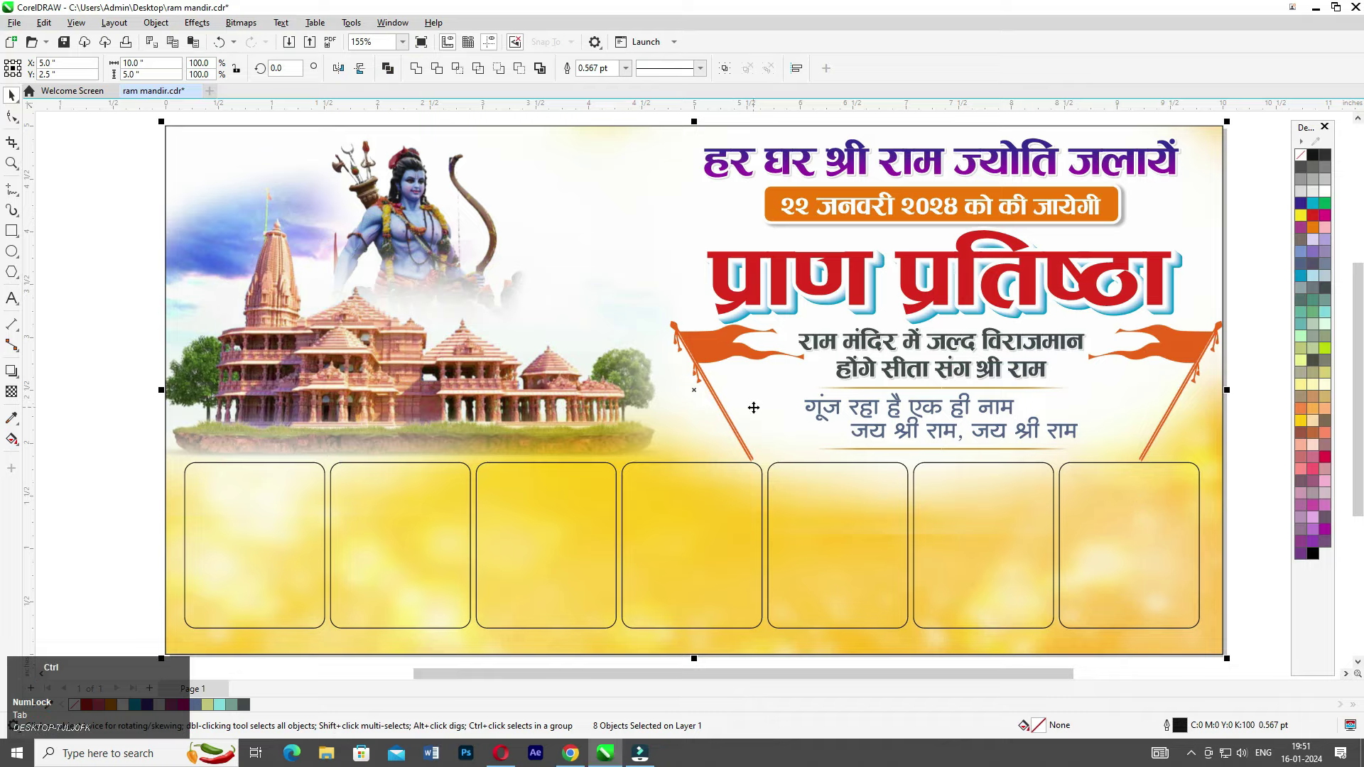
key(Escape)
key(ctrl+i)
double_click(258, 179)
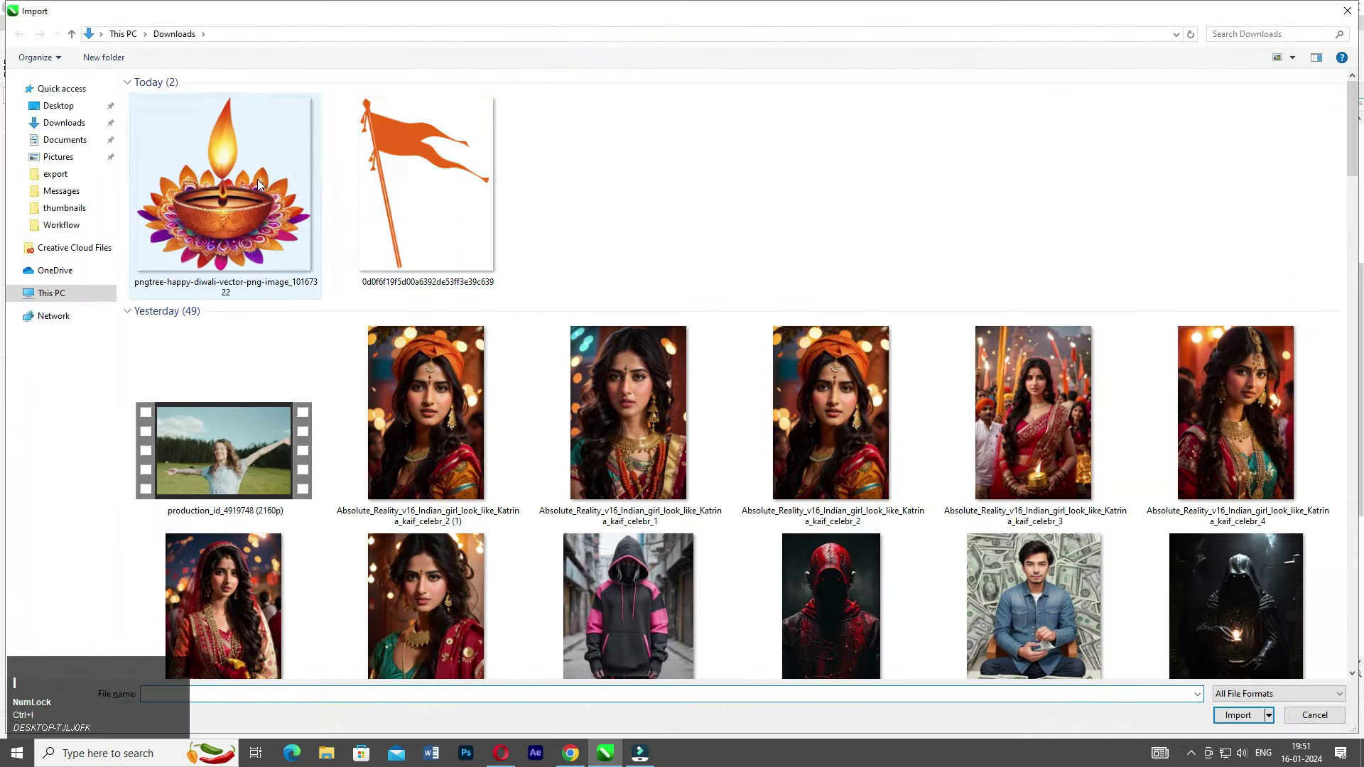
mouse_move(532, 139)
mouse_down()
mouse_move(684, 296)
mouse_move(638, 258)
mouse_move(637, 202)
mouse_move(627, 235)
mouse_up()
drag(703, 278, 688, 264)
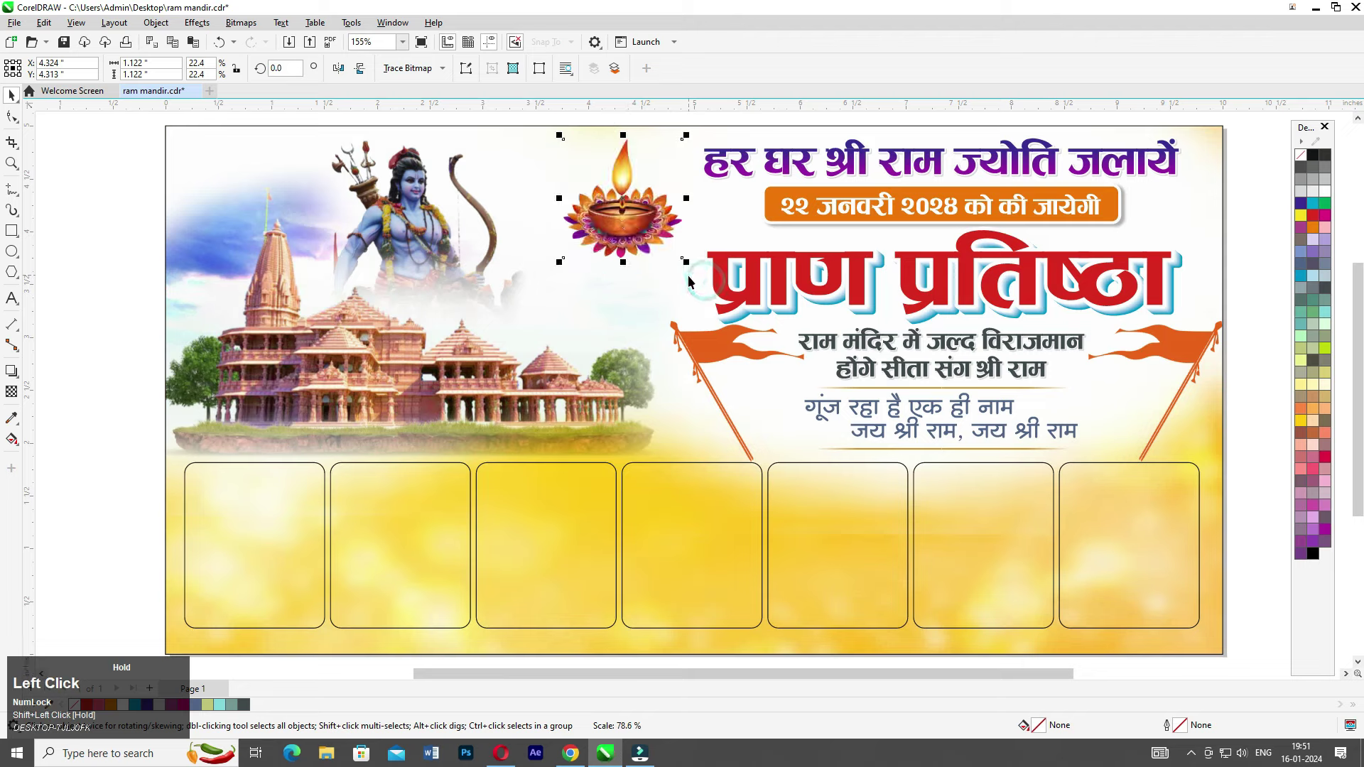
- Duplicate the diya below the original, shrink the copy to about 0.64 inches, and place a second small copy beside it
drag(626, 228, 576, 301)
right_click(576, 301)
drag(638, 208, 620, 226)
drag(587, 269, 632, 220)
click(634, 223)
key(ctrl+r)
drag(574, 284, 658, 286)
ctrl+right_click(654, 287)
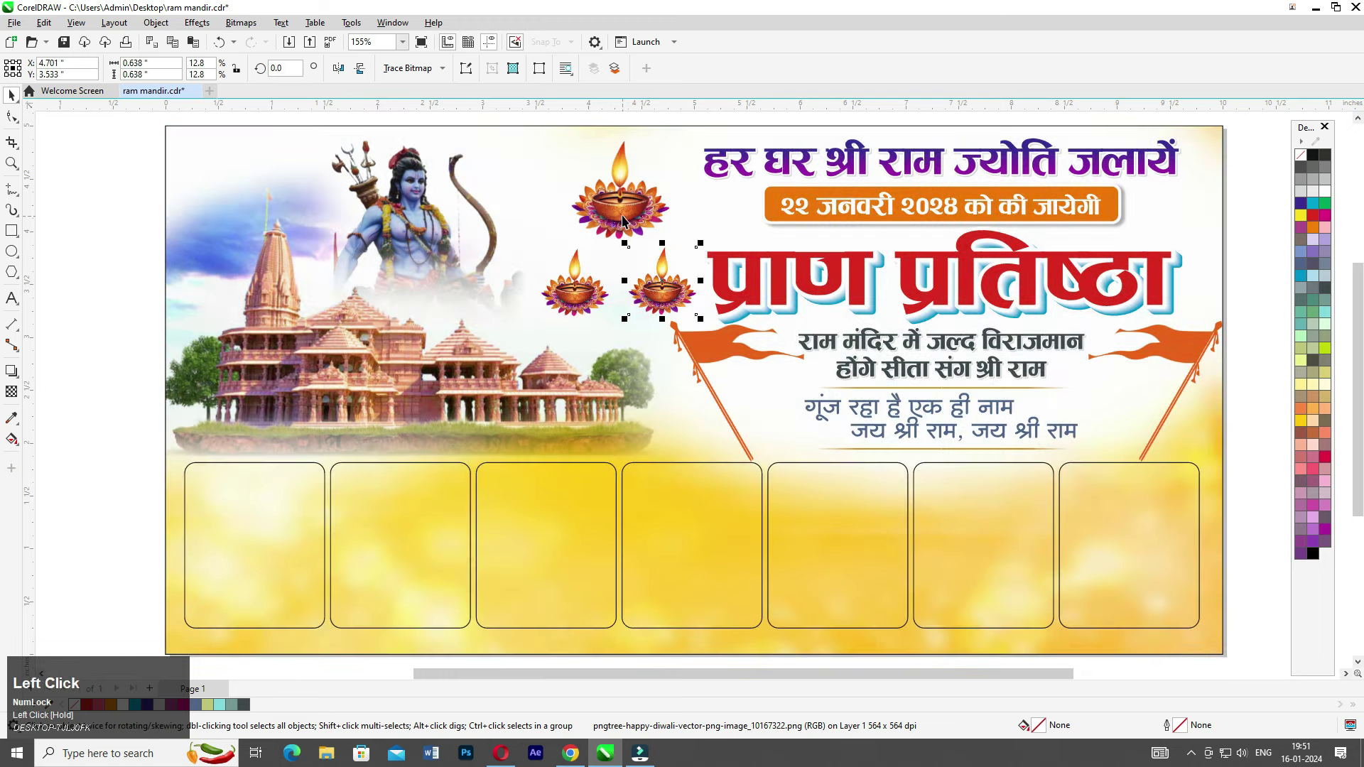
- Group the two small diyas and align them horizontally centred beneath the large diya
shift+click(588, 285)
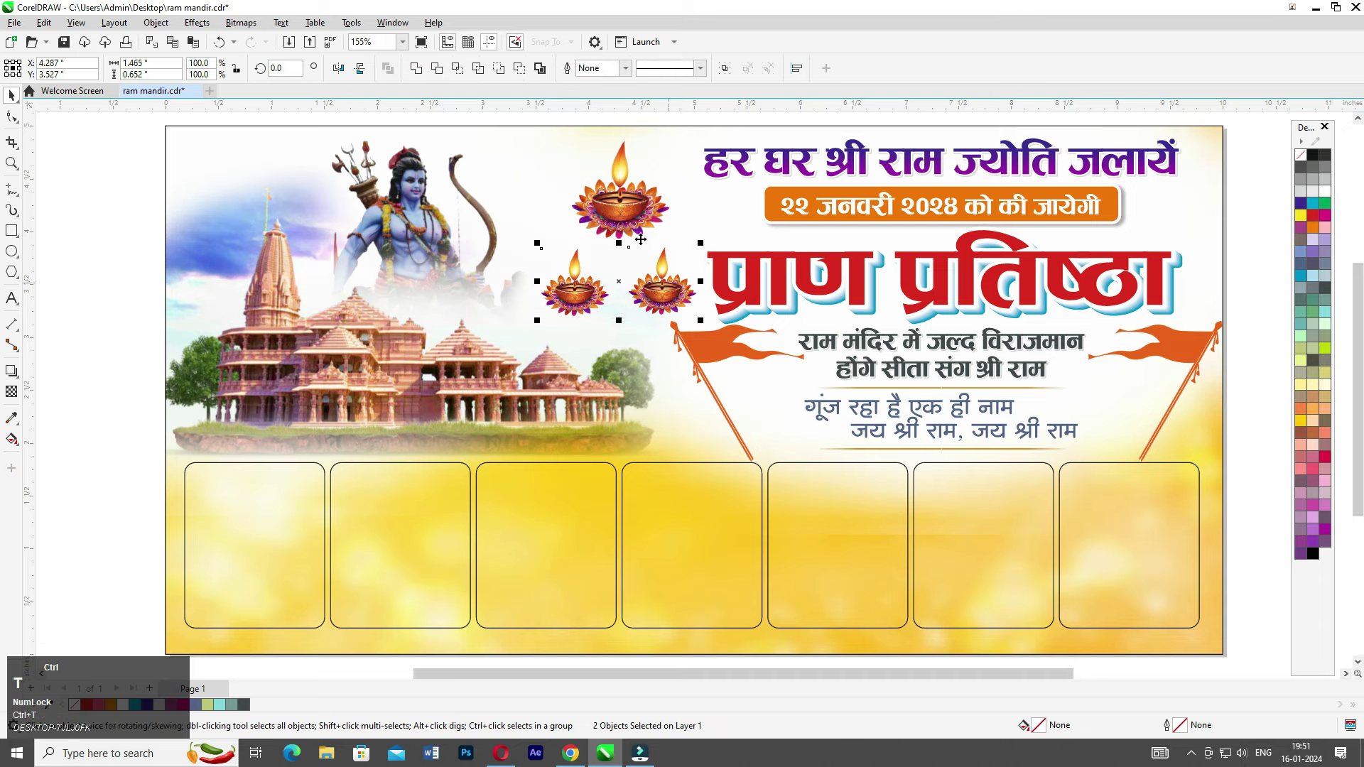
key(ctrl+t)
shift+click(631, 218)
key(c)
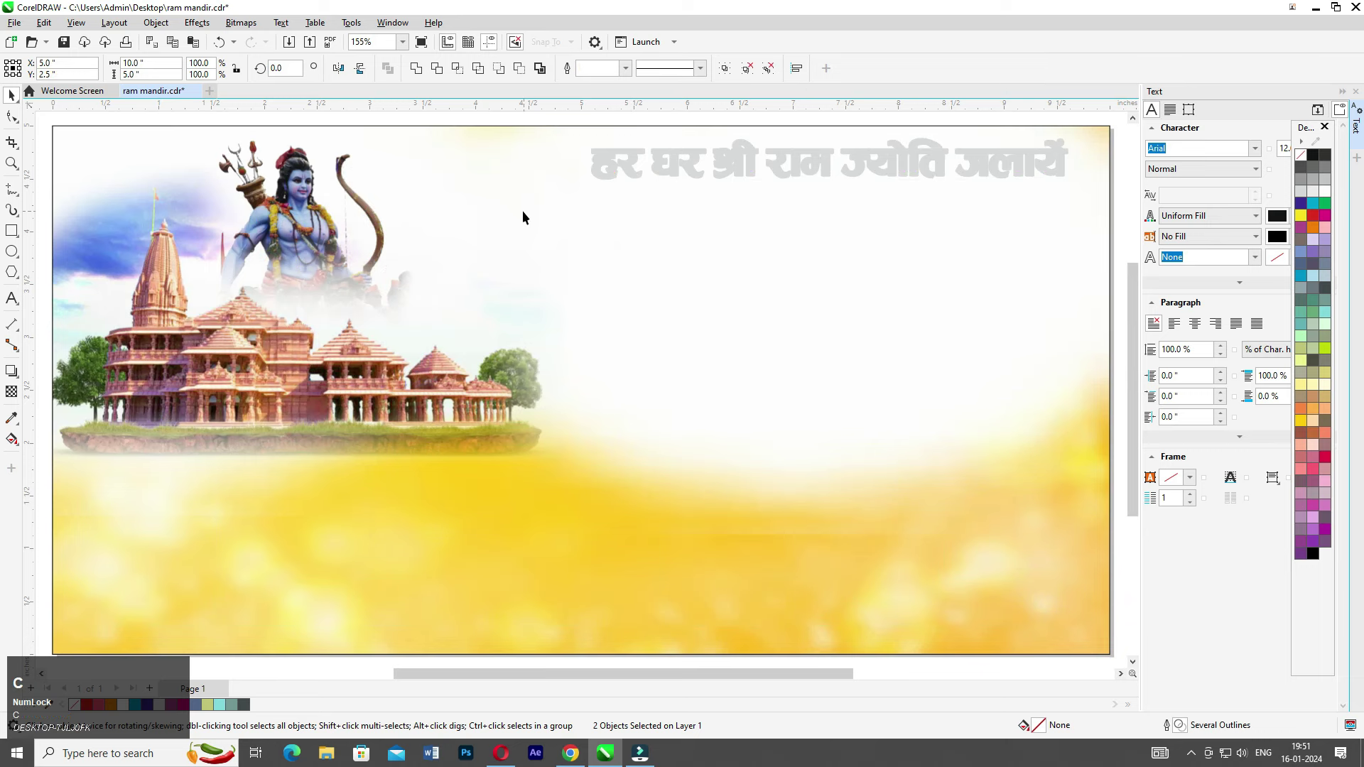
click(558, 344)
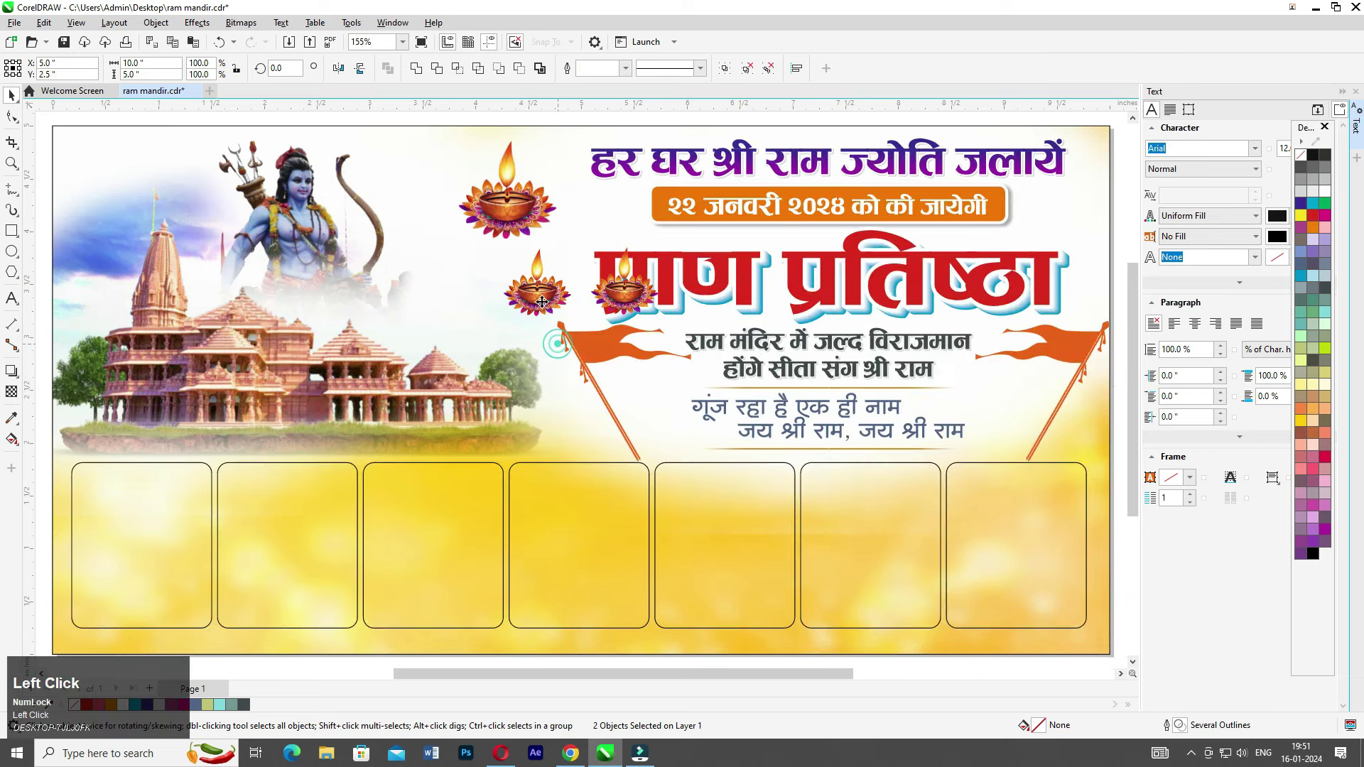
click(748, 120)
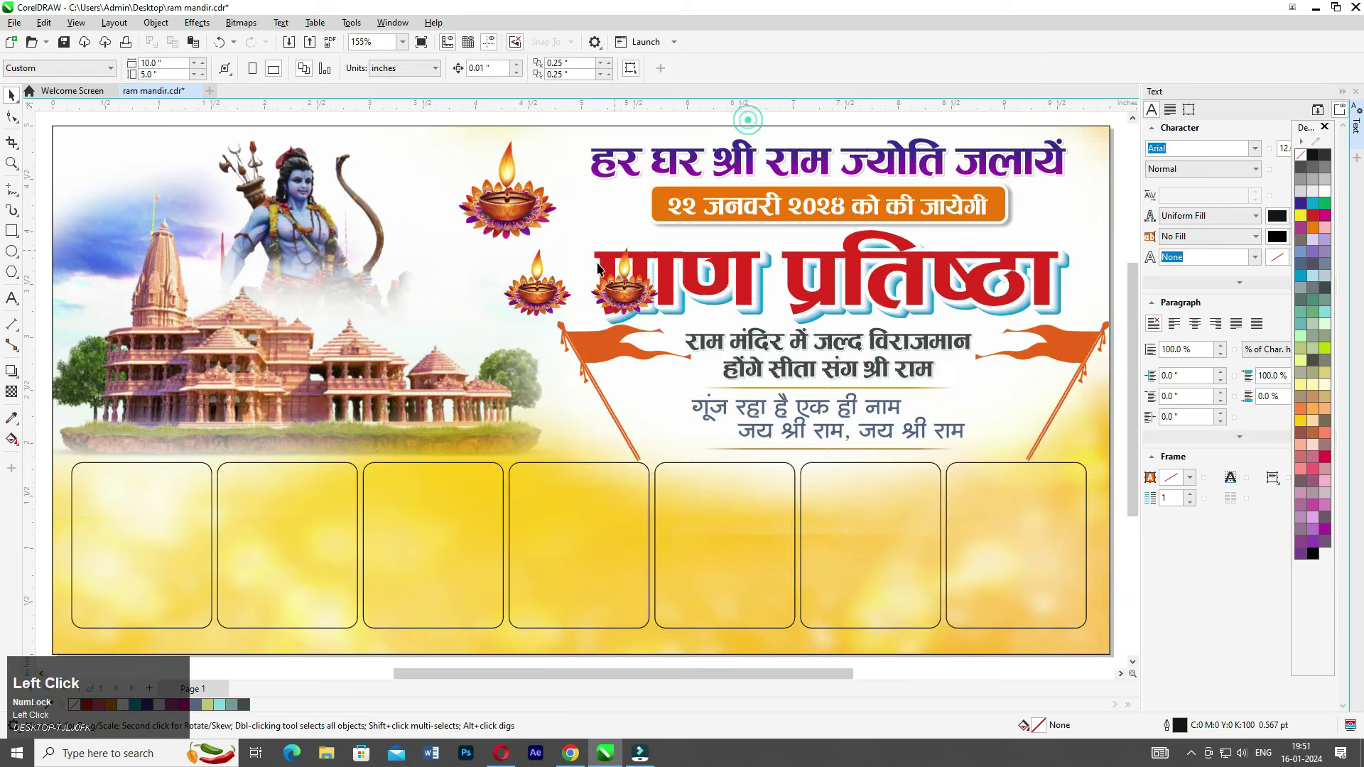
click(546, 290)
shift+click(514, 190)
key(c)
- Scale the three-diya cluster down to about 1.18 by 1.34 inches and move it up beside the heading
drag(590, 137, 581, 146)
key(ctrl+r)
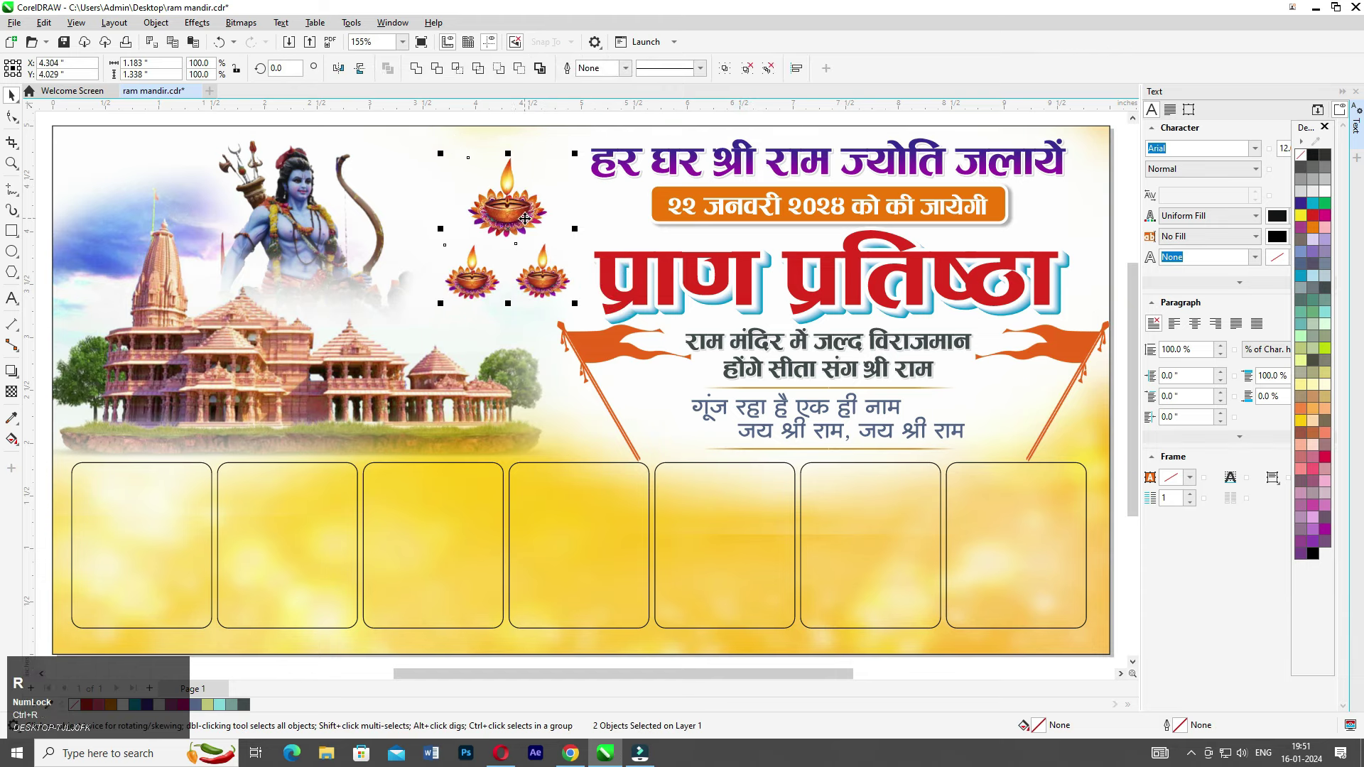
scroll(554, 254, down, 1)
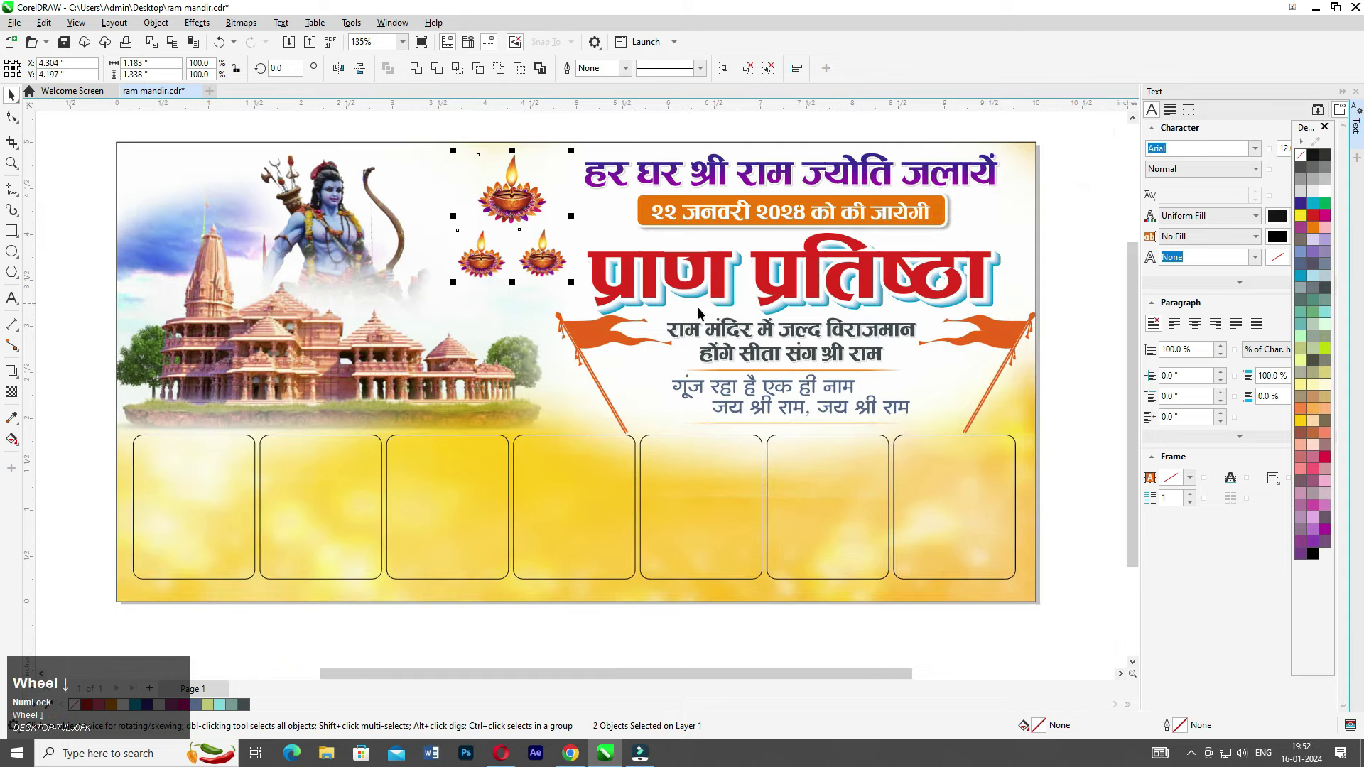
scroll(687, 291, down, 1)
- Group the three diyas and place the group inside the banner's PowerClip
drag(1041, 145, 449, 374)
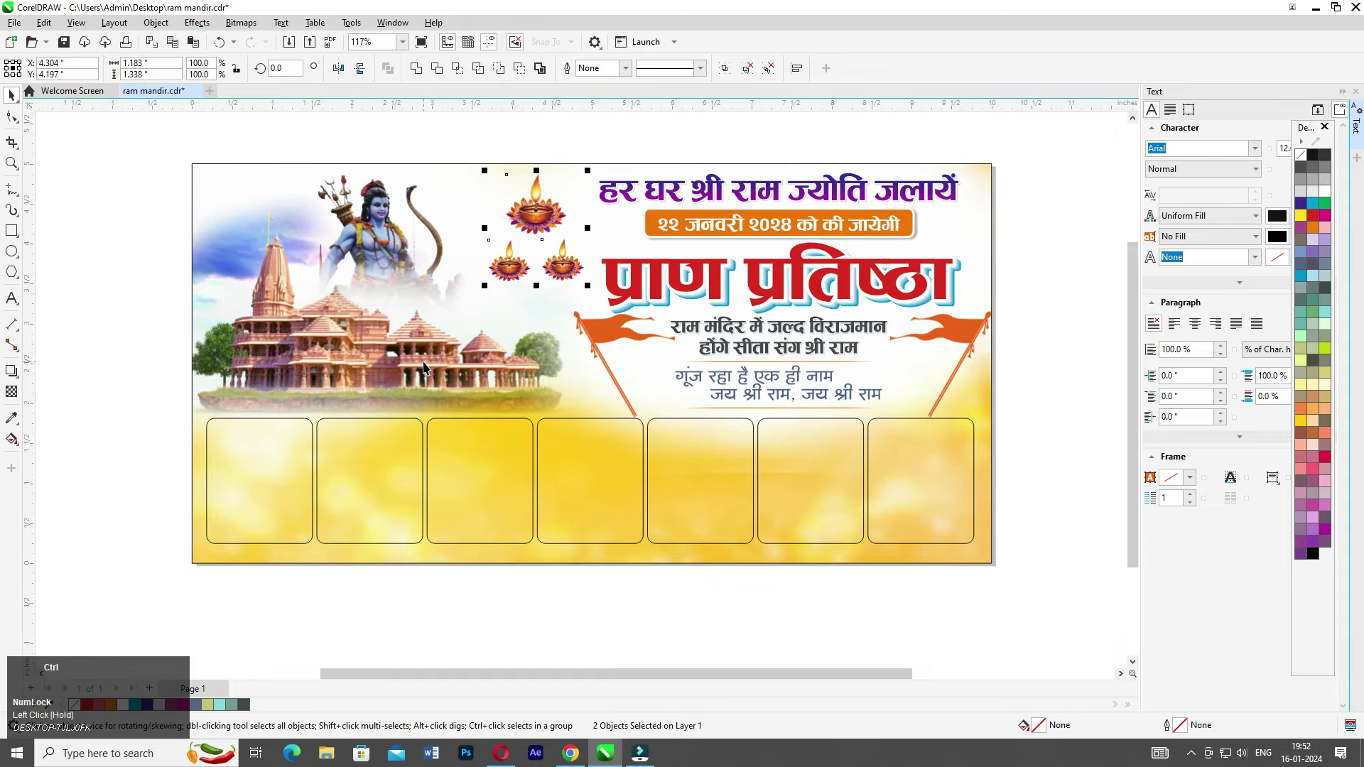
key(ctrl+g)
right_click(515, 222)
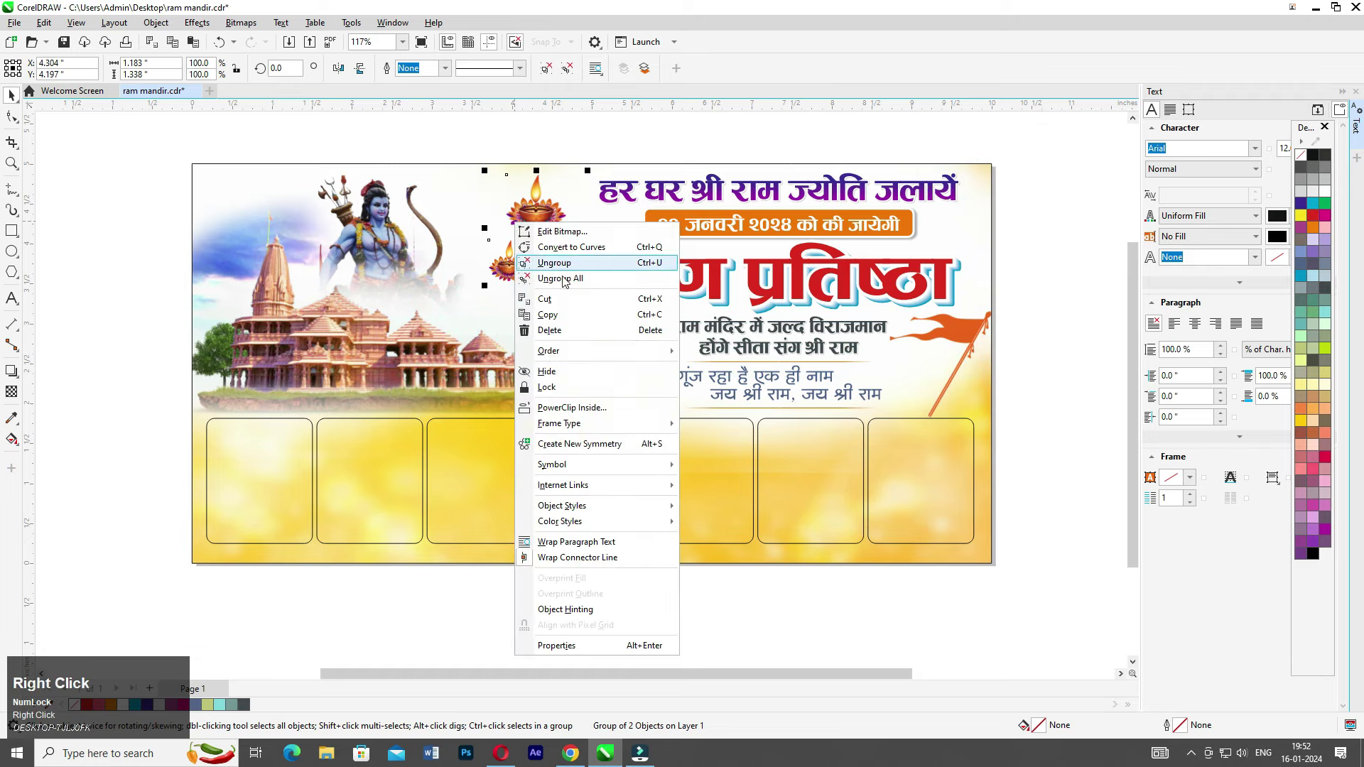
click(595, 409)
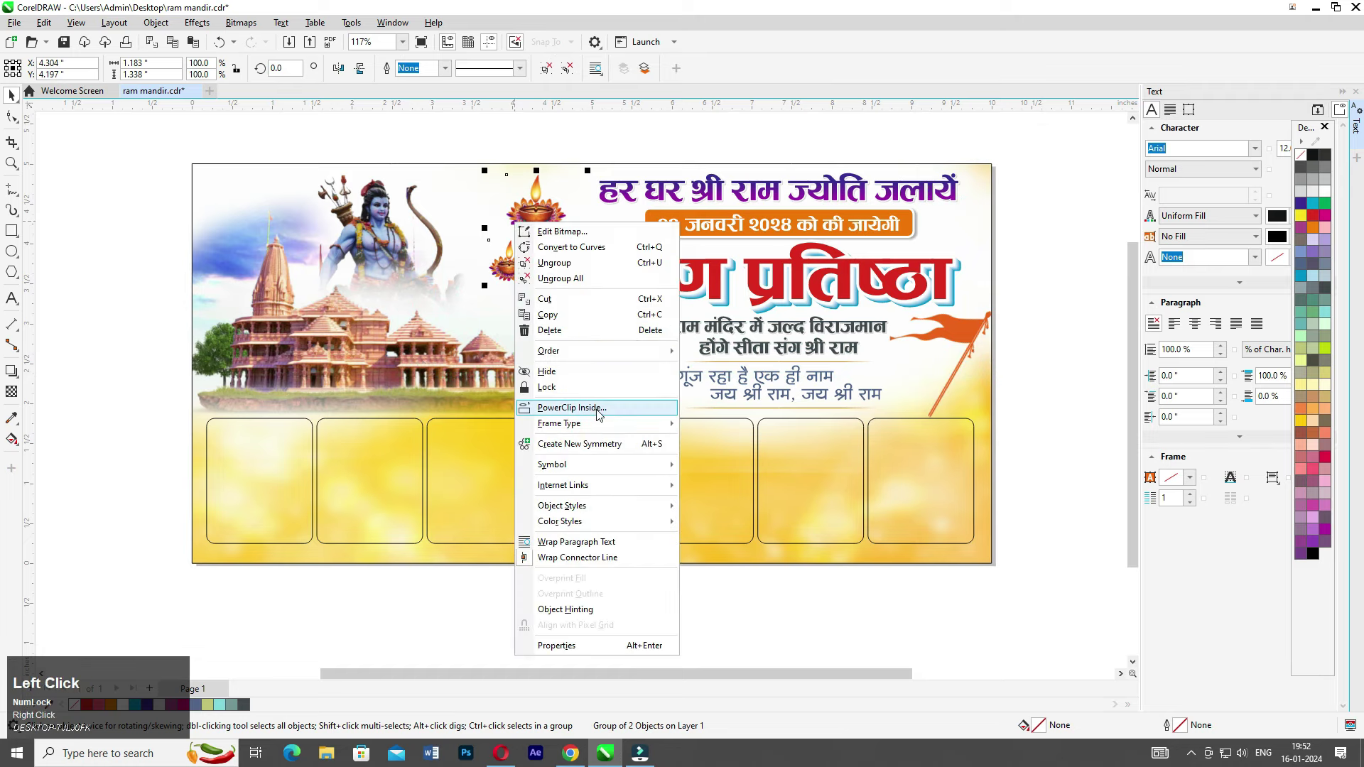
click(221, 196)
- Select all seven rounded frames along the banner's lower part and fill them with white
click(427, 462)
click(358, 472)
drag(146, 390, 1018, 634)
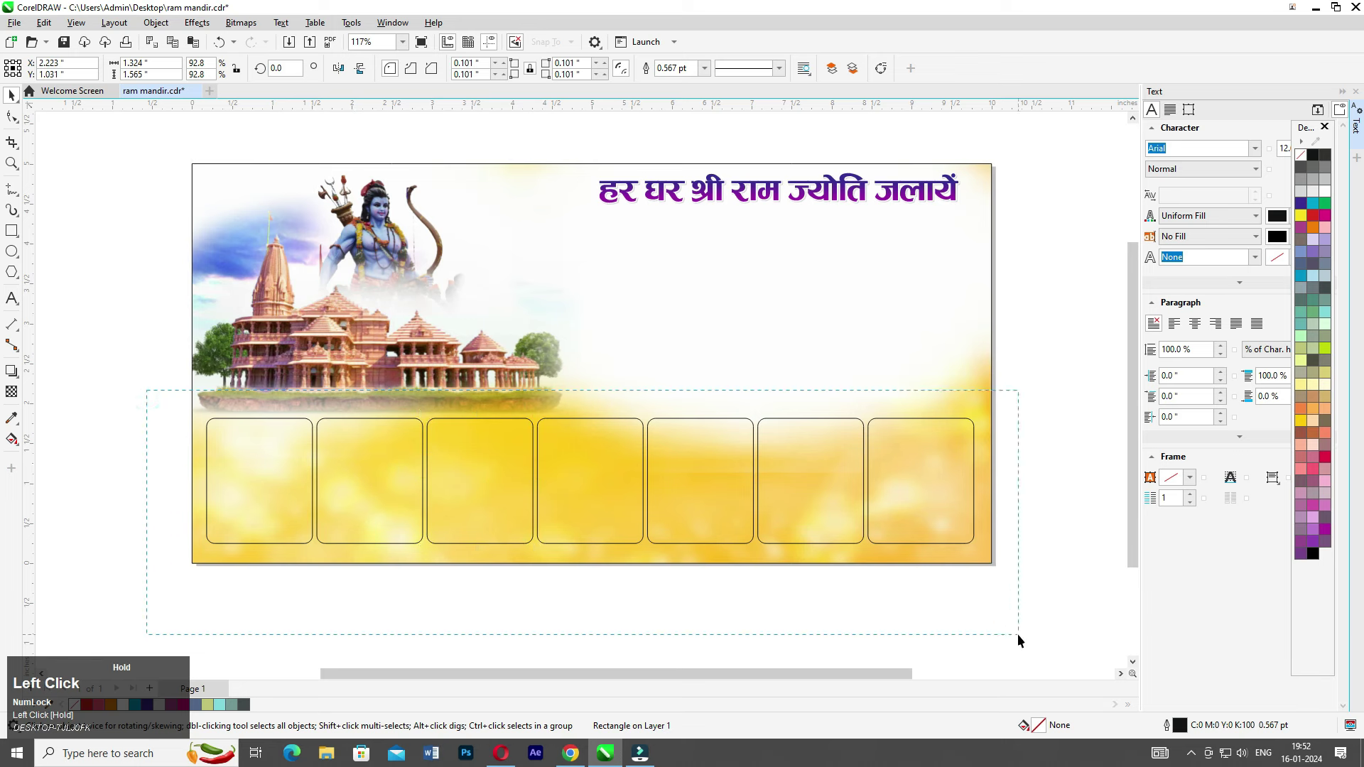
drag(1047, 452, 1048, 449)
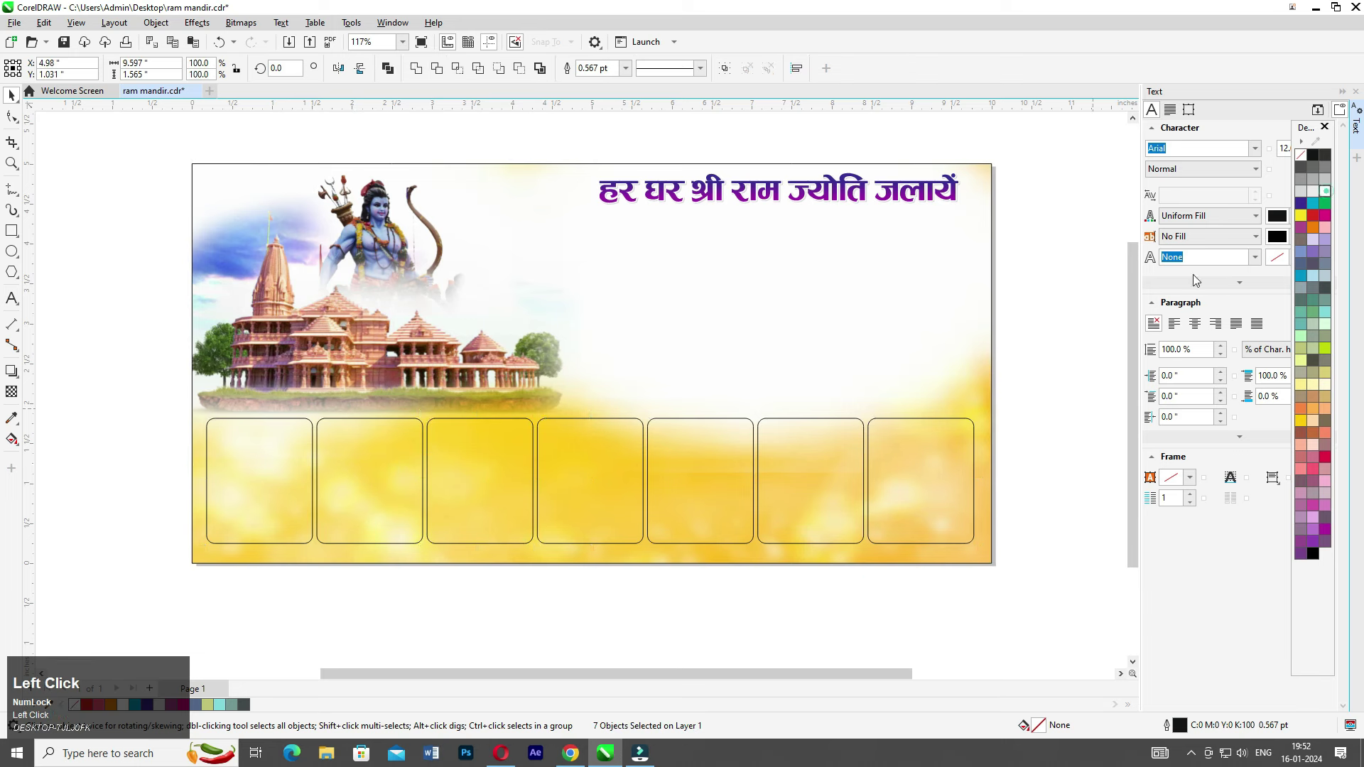
click(1325, 191)
- Give the seven white frames a 1.0 pt orange outline
drag(1043, 388, 161, 587)
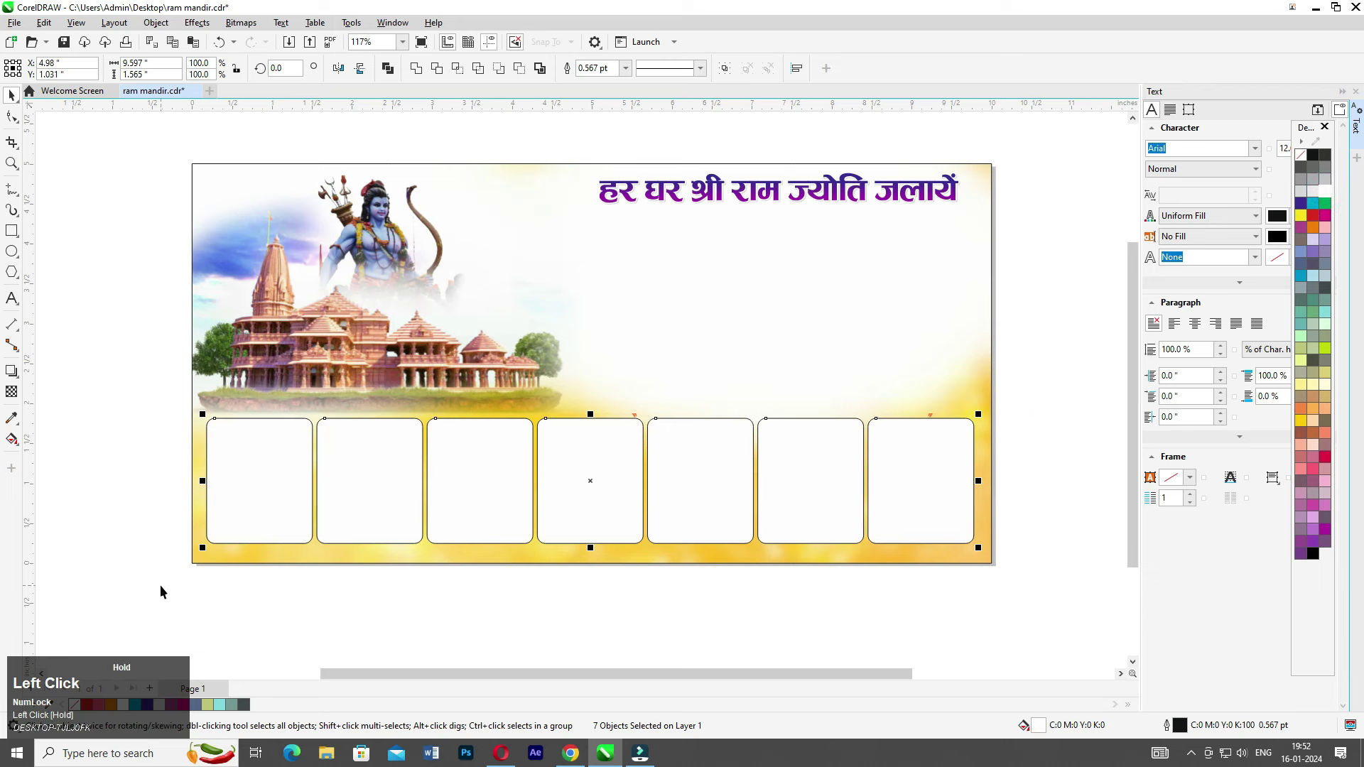
key(F12)
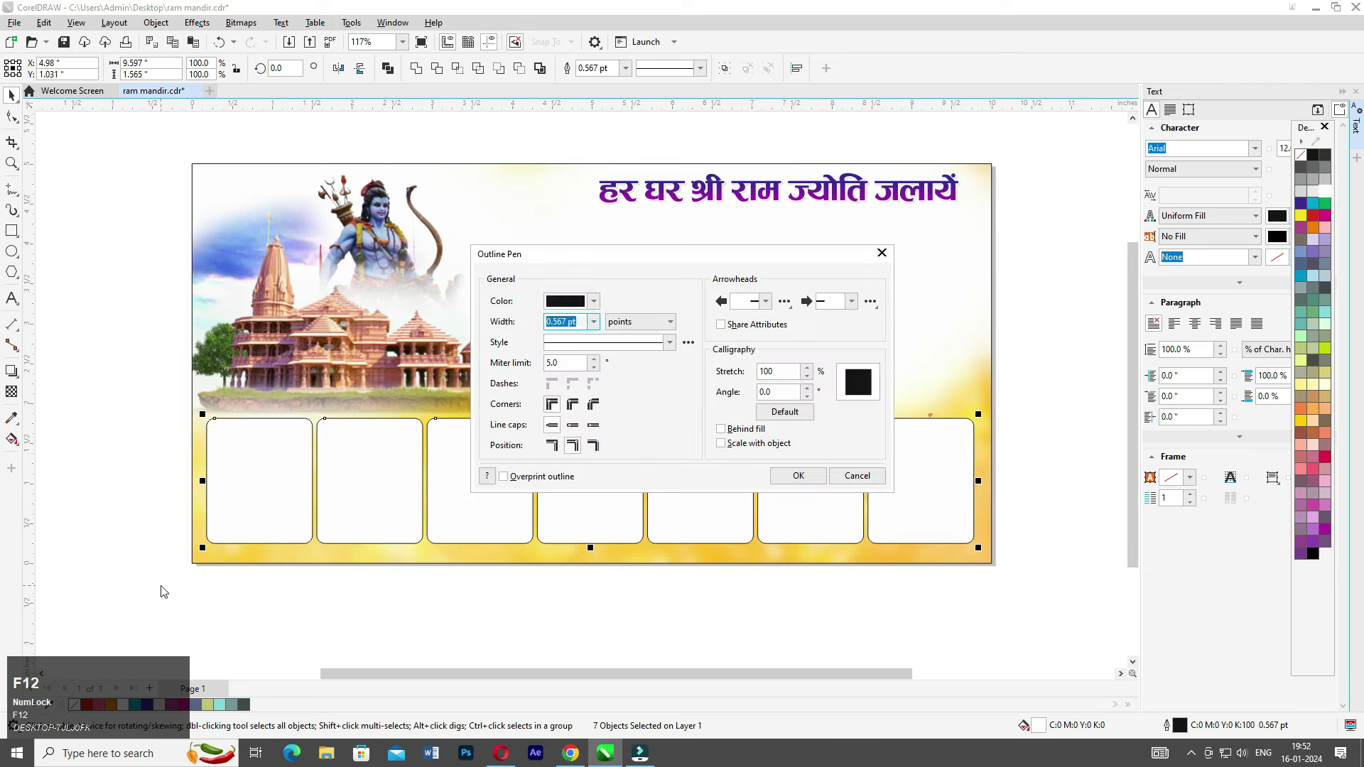
key(Return)
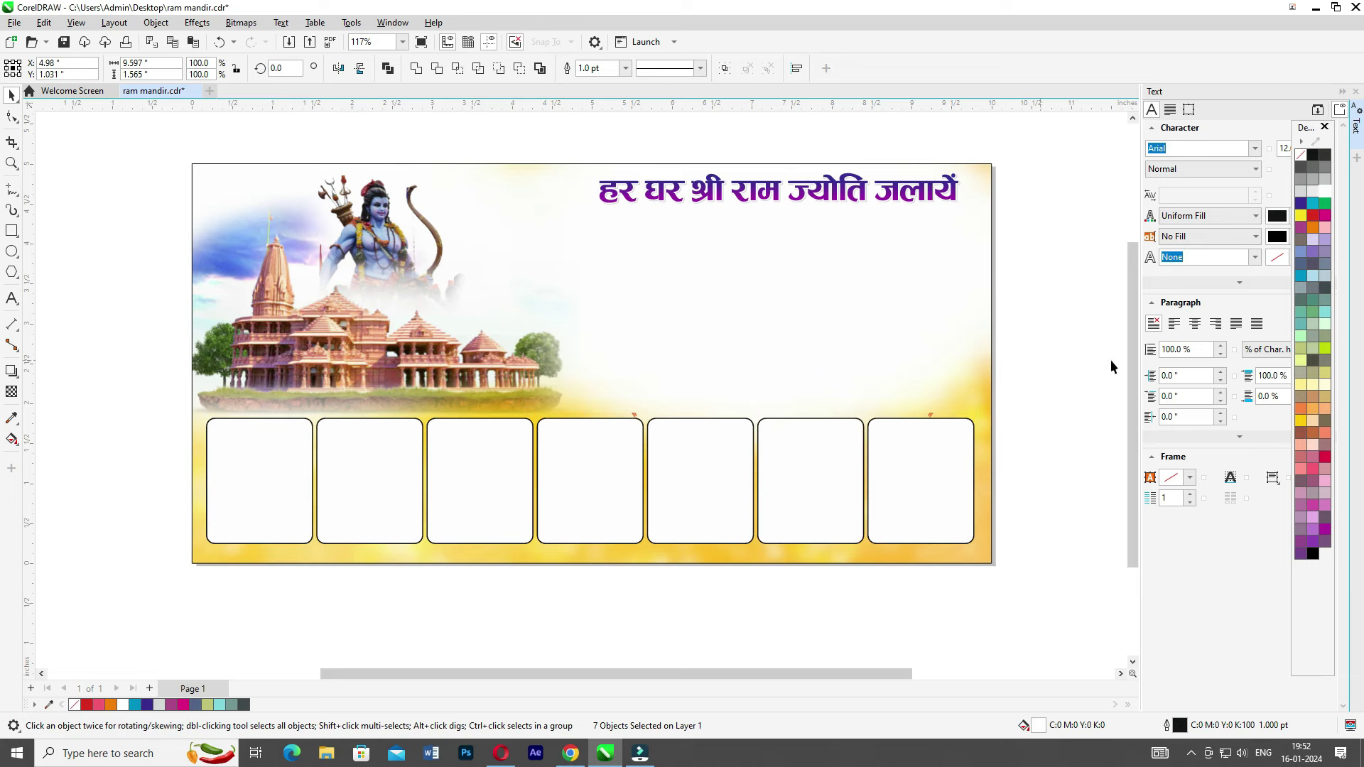
right_click(1313, 226)
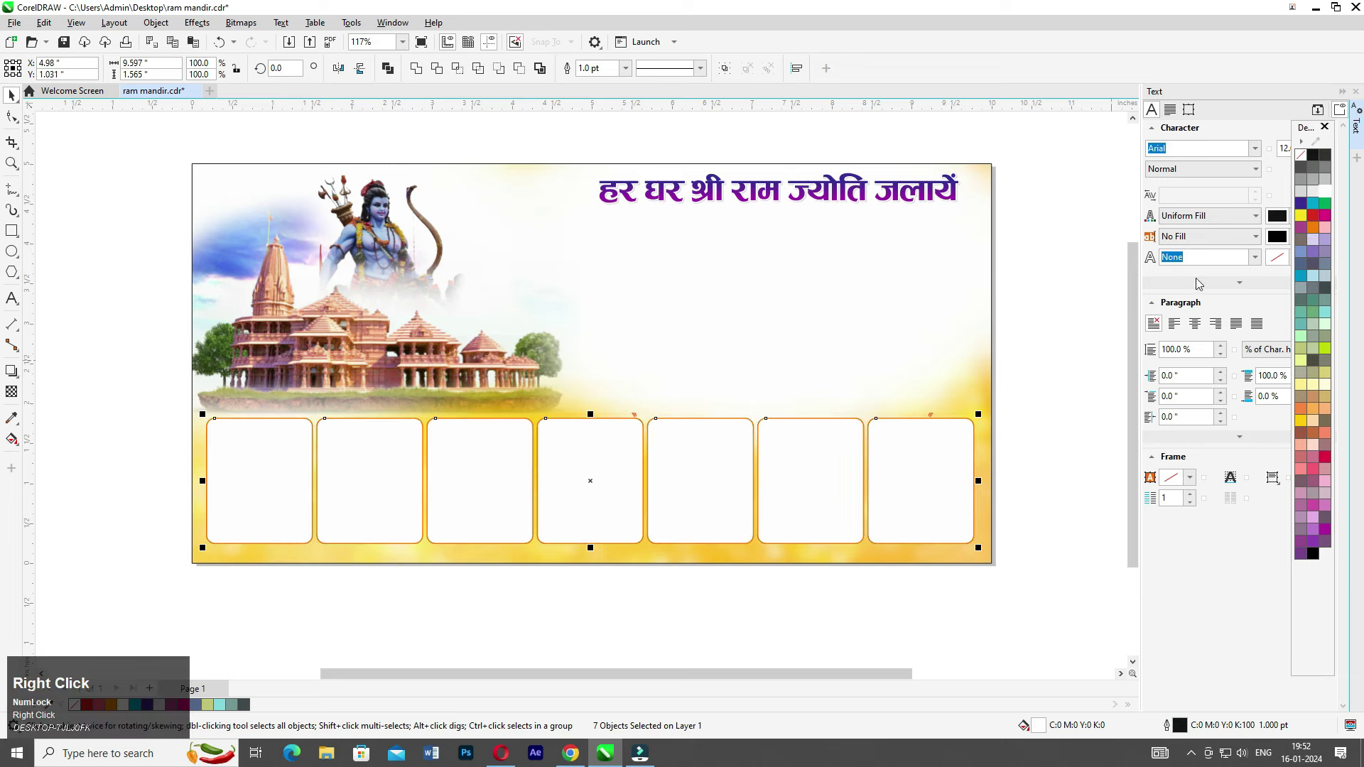
scroll(876, 387, down, 1)
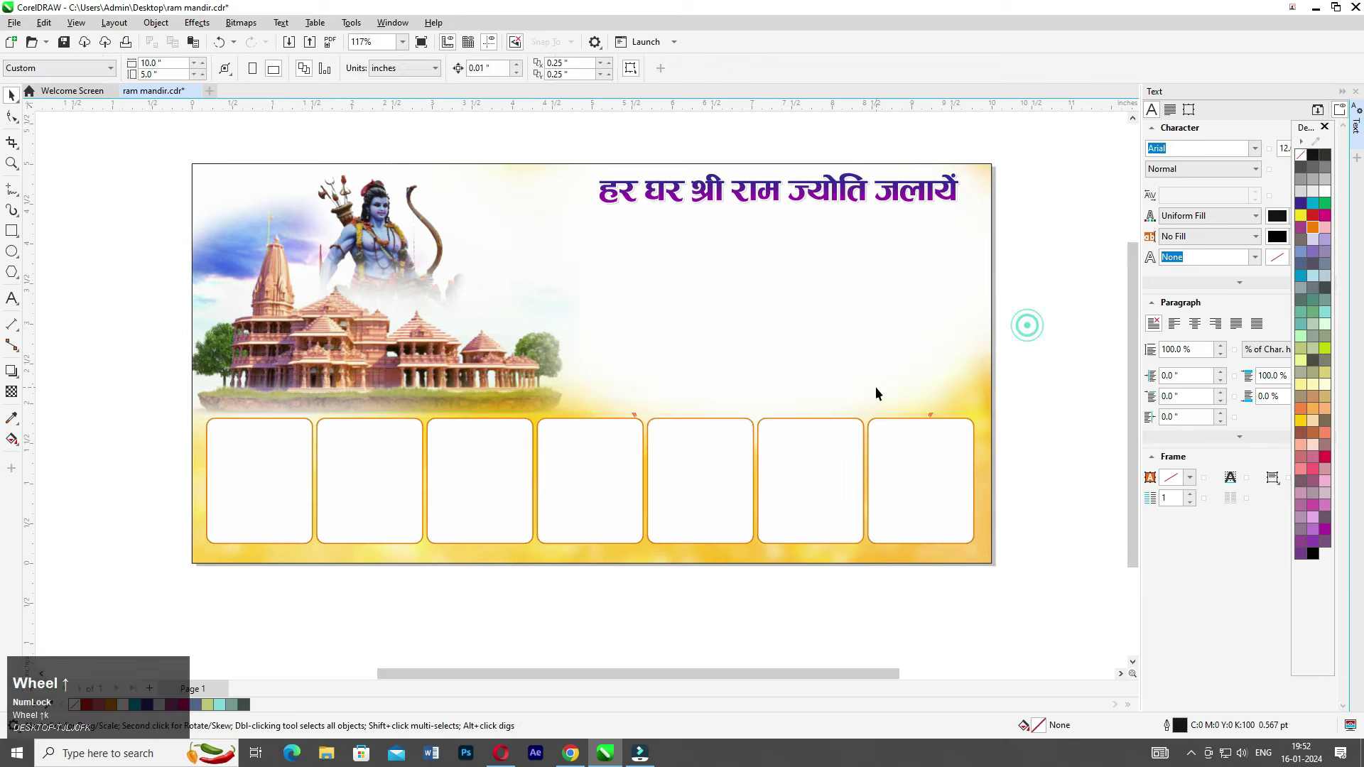
scroll(952, 374, down, 1)
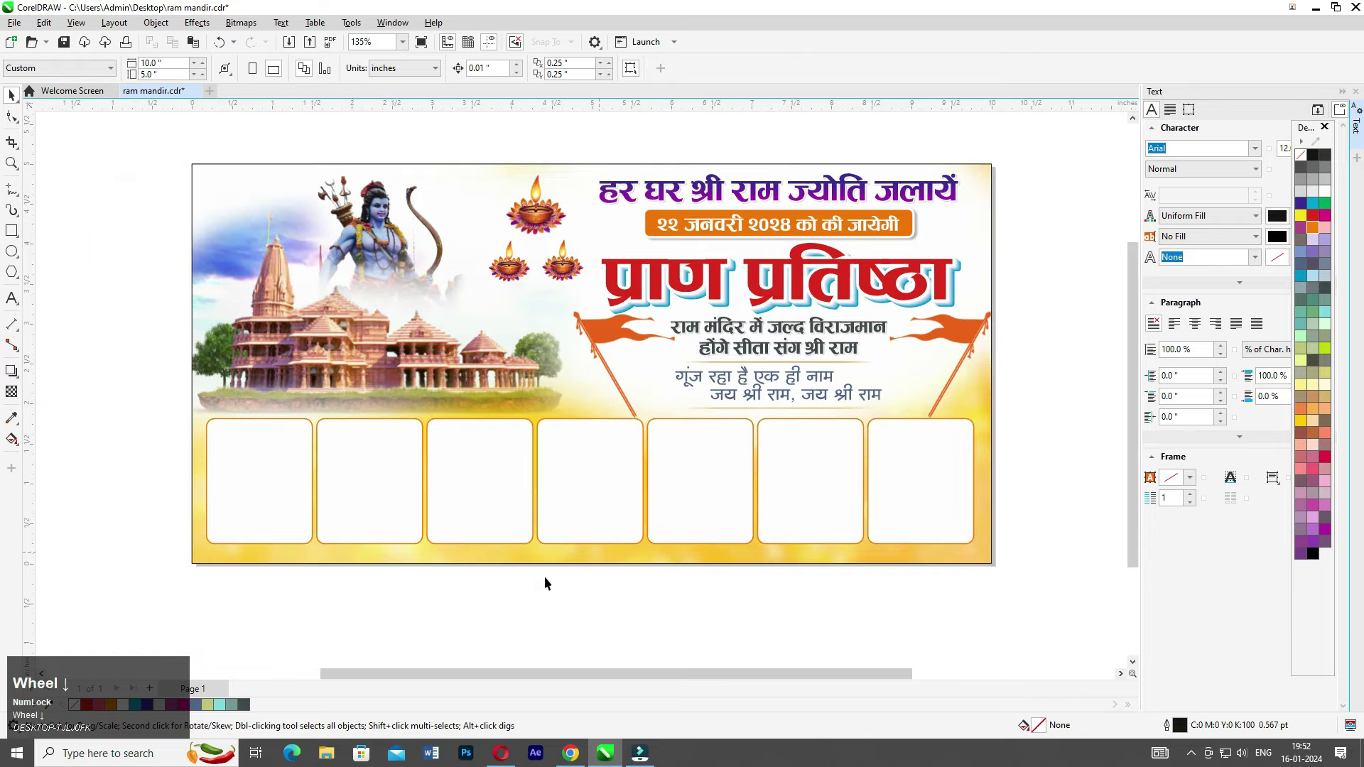
drag(895, 390, 1041, 327)
click(1040, 326)
- Import the portrait image named unnamed from Downloads and place it over the first frames at the banner's lower left
key(ctrl+i)
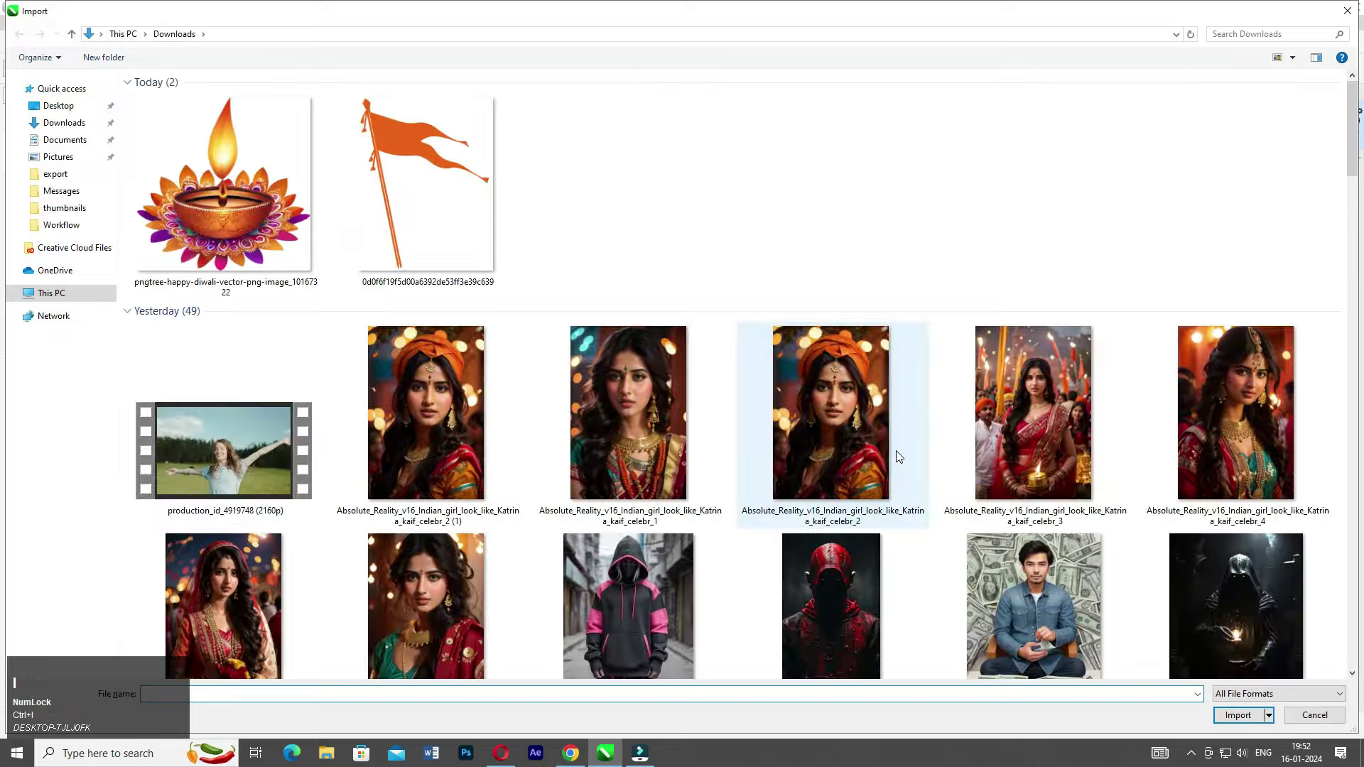
scroll(896, 461, down, 3)
scroll(888, 473, down, 5)
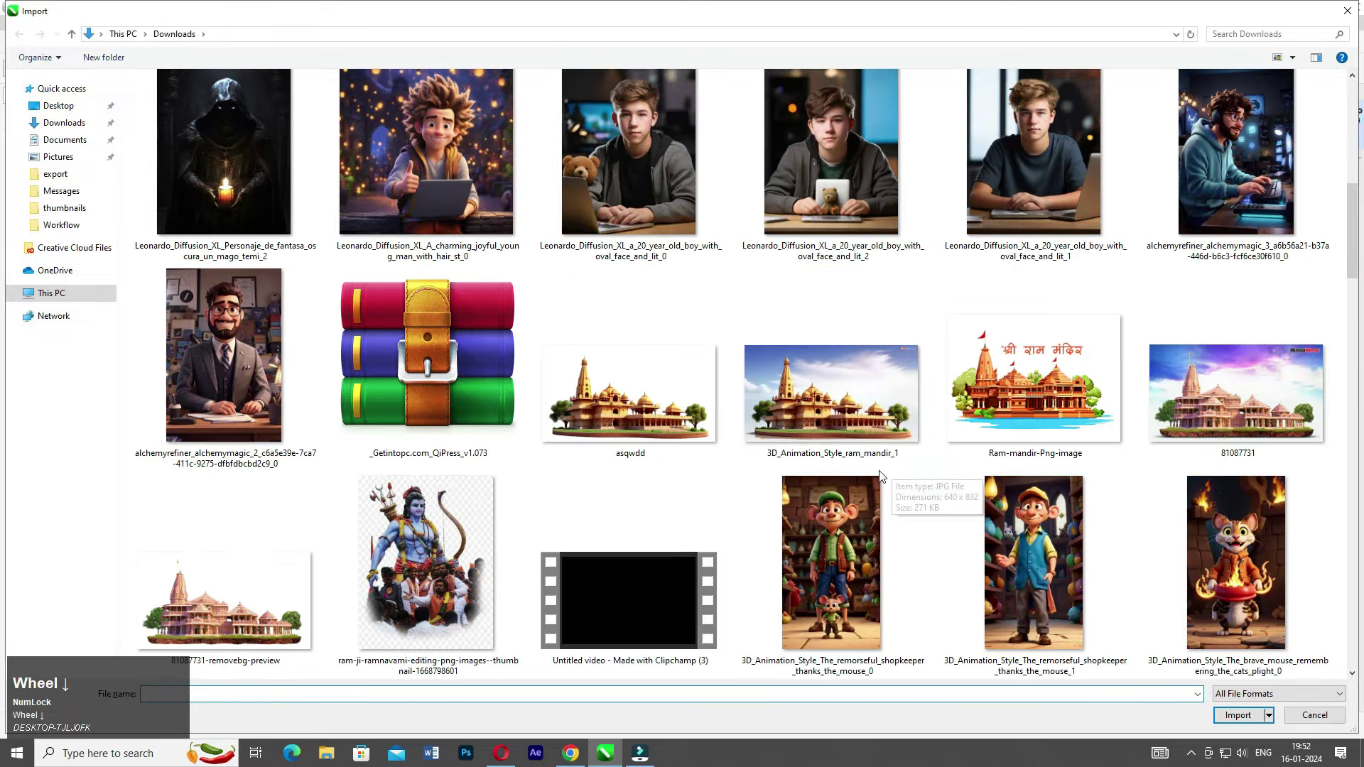
scroll(873, 483, down, 5)
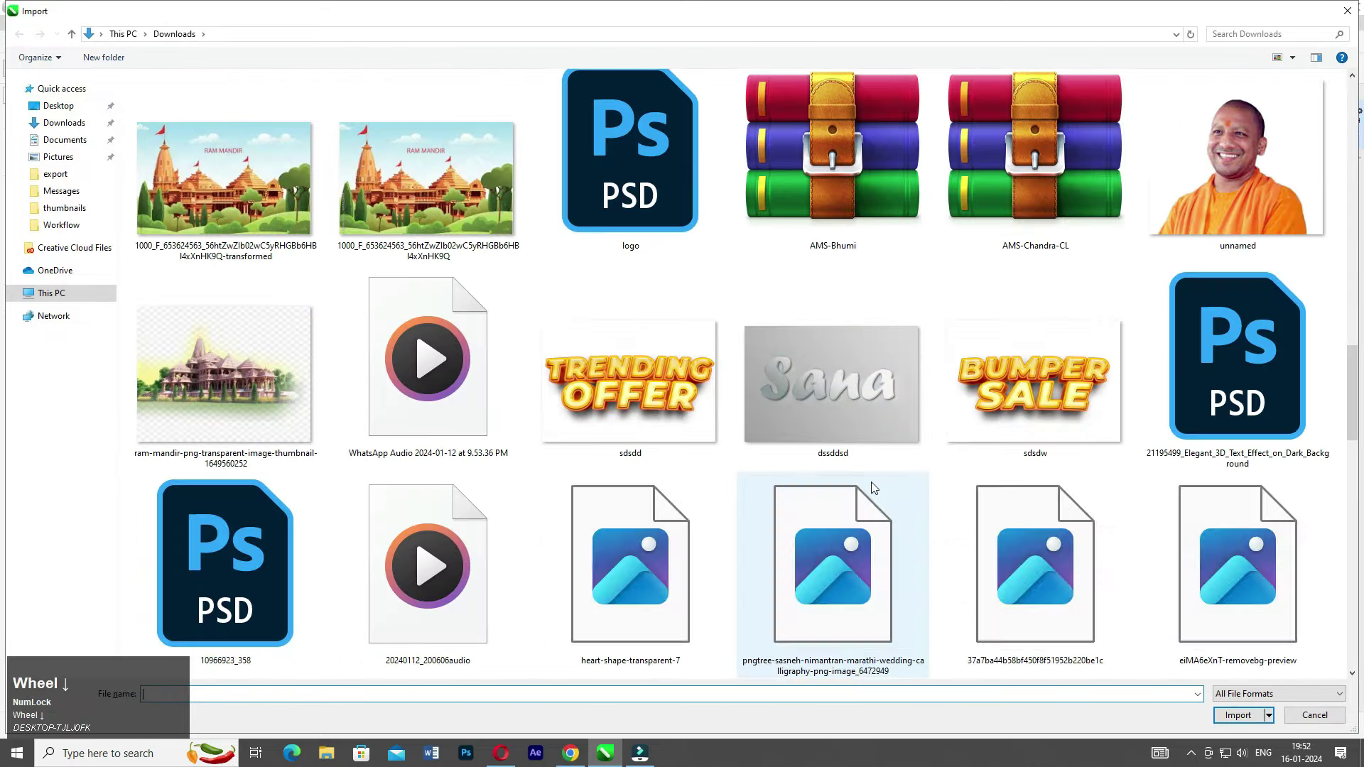
scroll(873, 483, up, 1)
double_click(1267, 229)
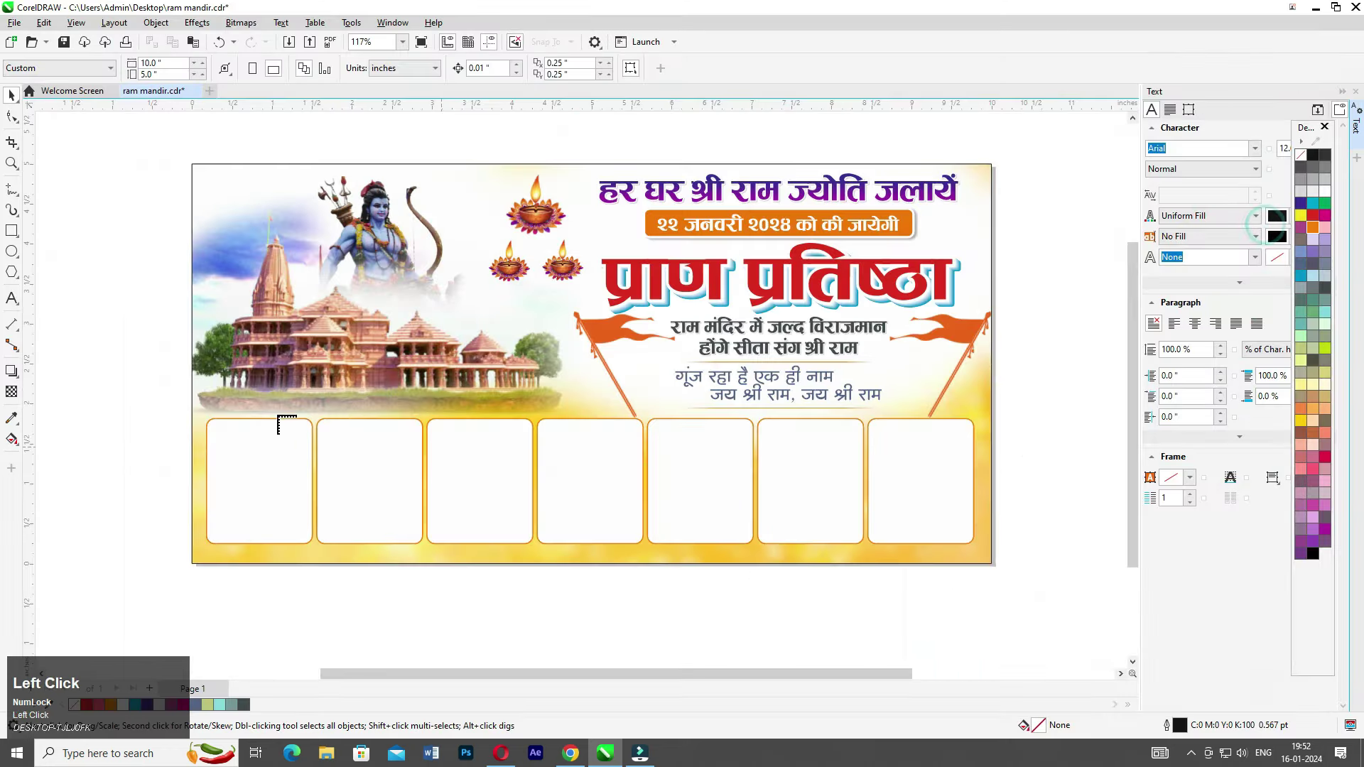
drag(199, 402, 391, 572)
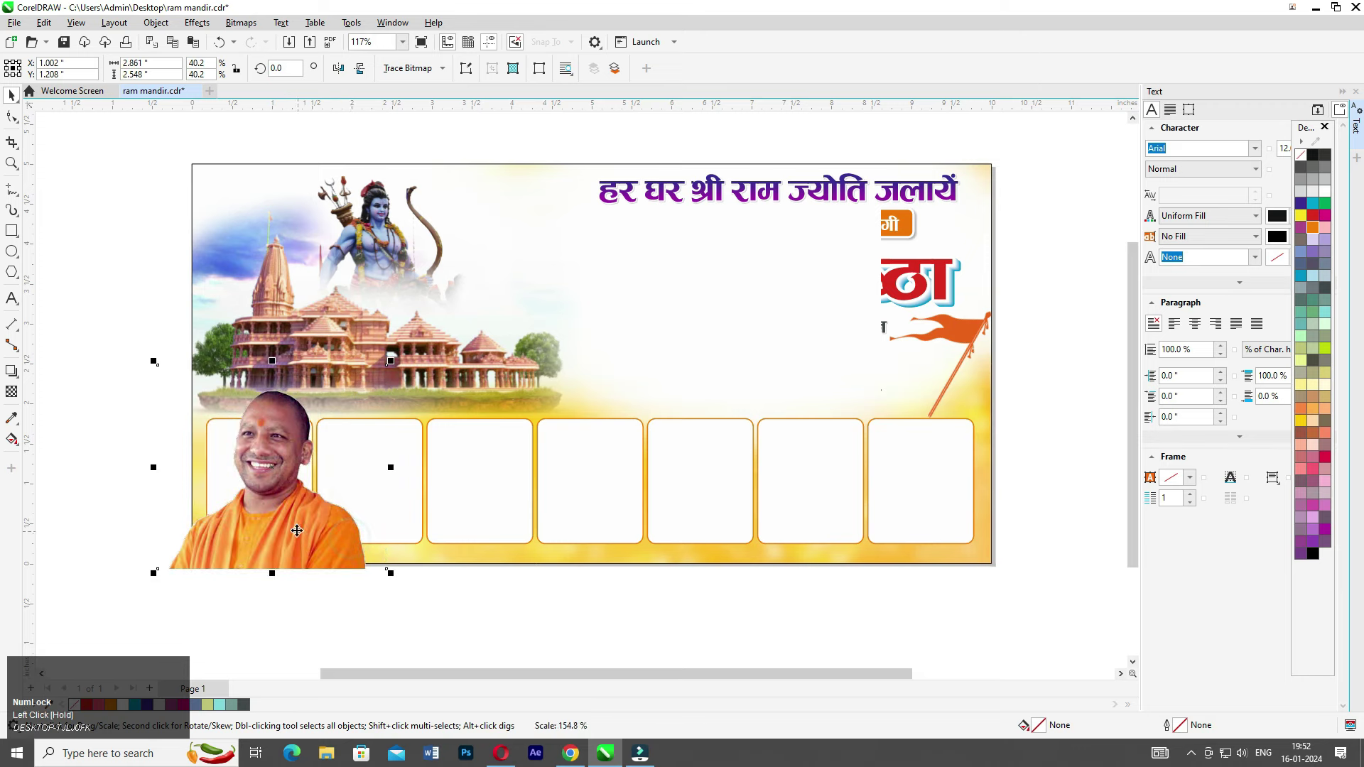
- Mirror the portrait horizontally and enlarge it to about 3.37 by 3.00 inches at the banner's lower-left corner
click(338, 69)
drag(259, 426, 250, 406)
drag(385, 338, 403, 322)
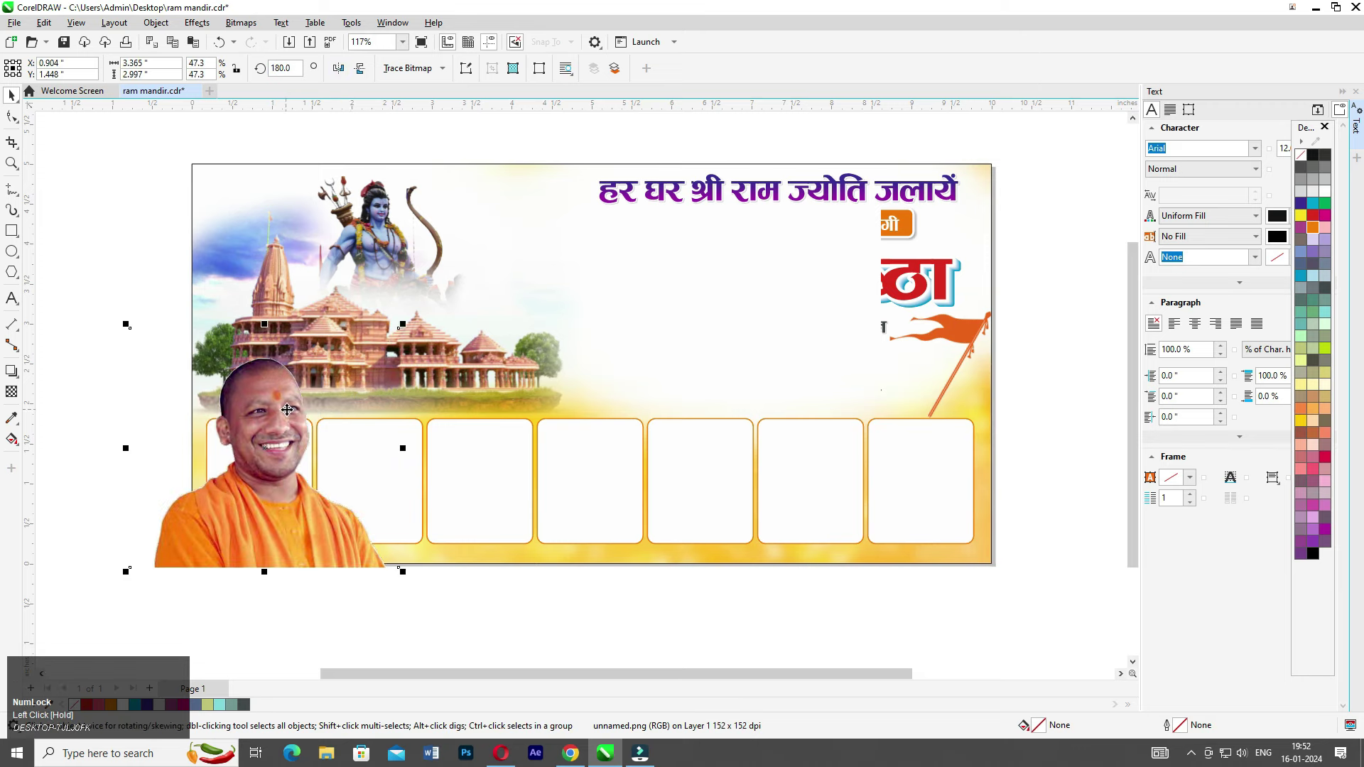
click(292, 609)
- Select the six frames beyond the first one, shrink the row to about 6.09 by 1.16 inches and reposition it beside the portrait
click(397, 486)
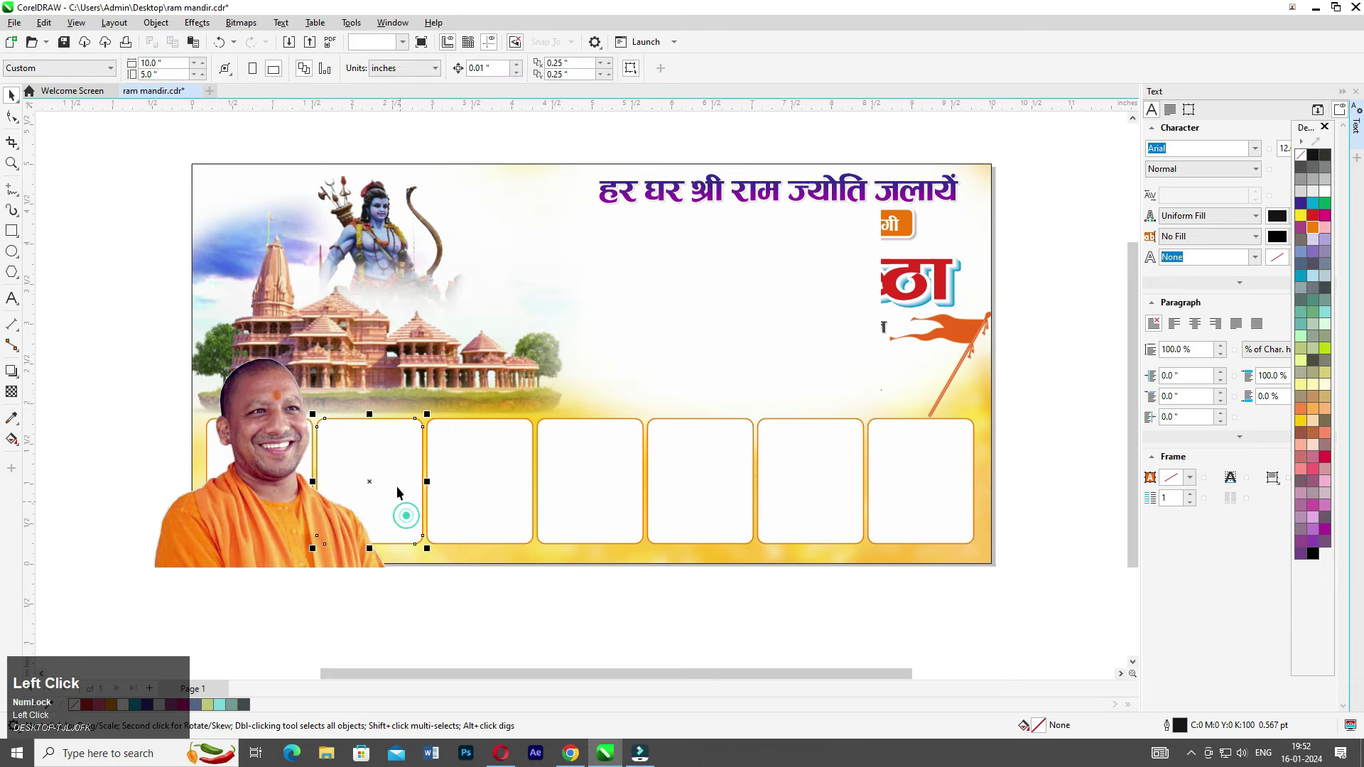
shift+click(476, 444)
shift+click(579, 437)
shift+click(722, 456)
shift+click(824, 457)
shift+click(945, 458)
drag(979, 549, 853, 527)
mouse_move(782, 487)
mouse_down()
mouse_move(762, 478)
mouse_move(780, 480)
mouse_up()
- Delete the full-size frame behind the portrait and enlarge the portrait to about 3.61 by 3.22 inches
click(125, 360)
click(344, 567)
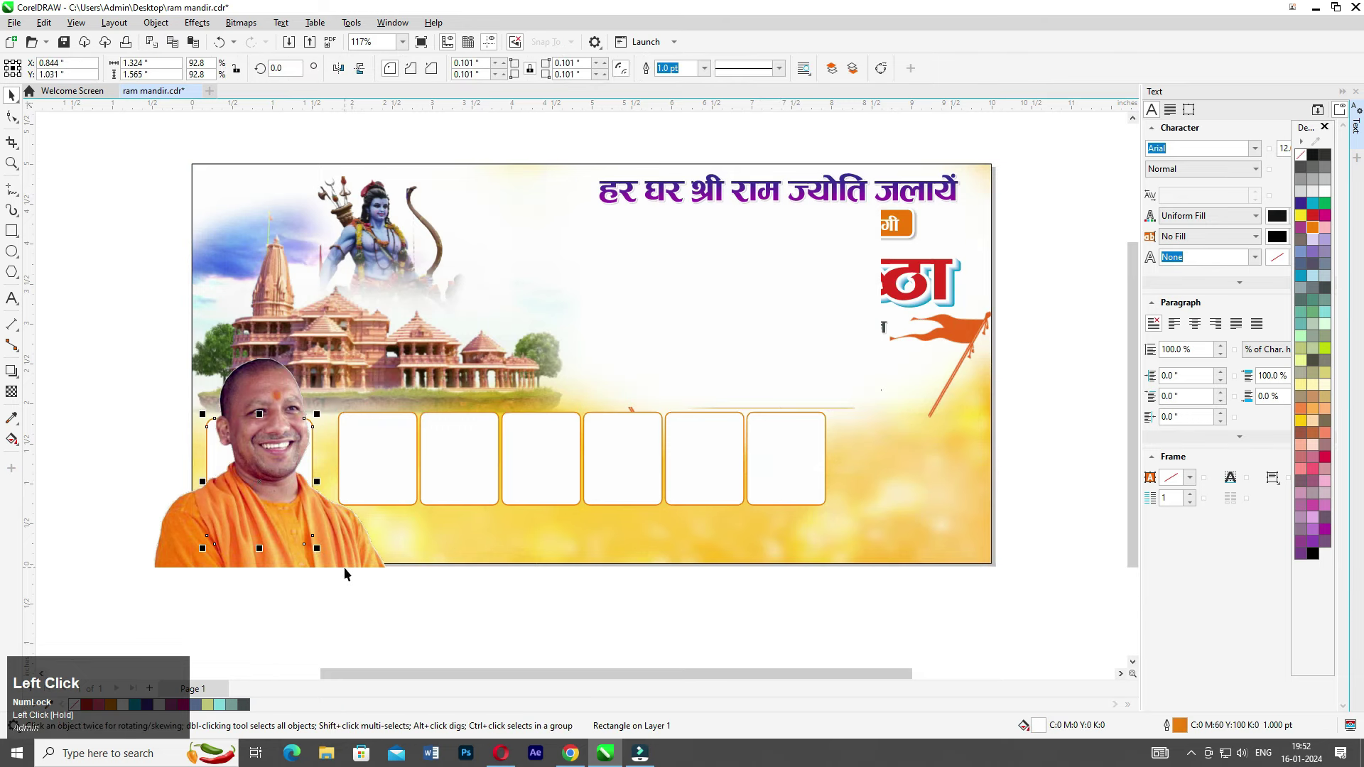
key(Delete)
click(257, 456)
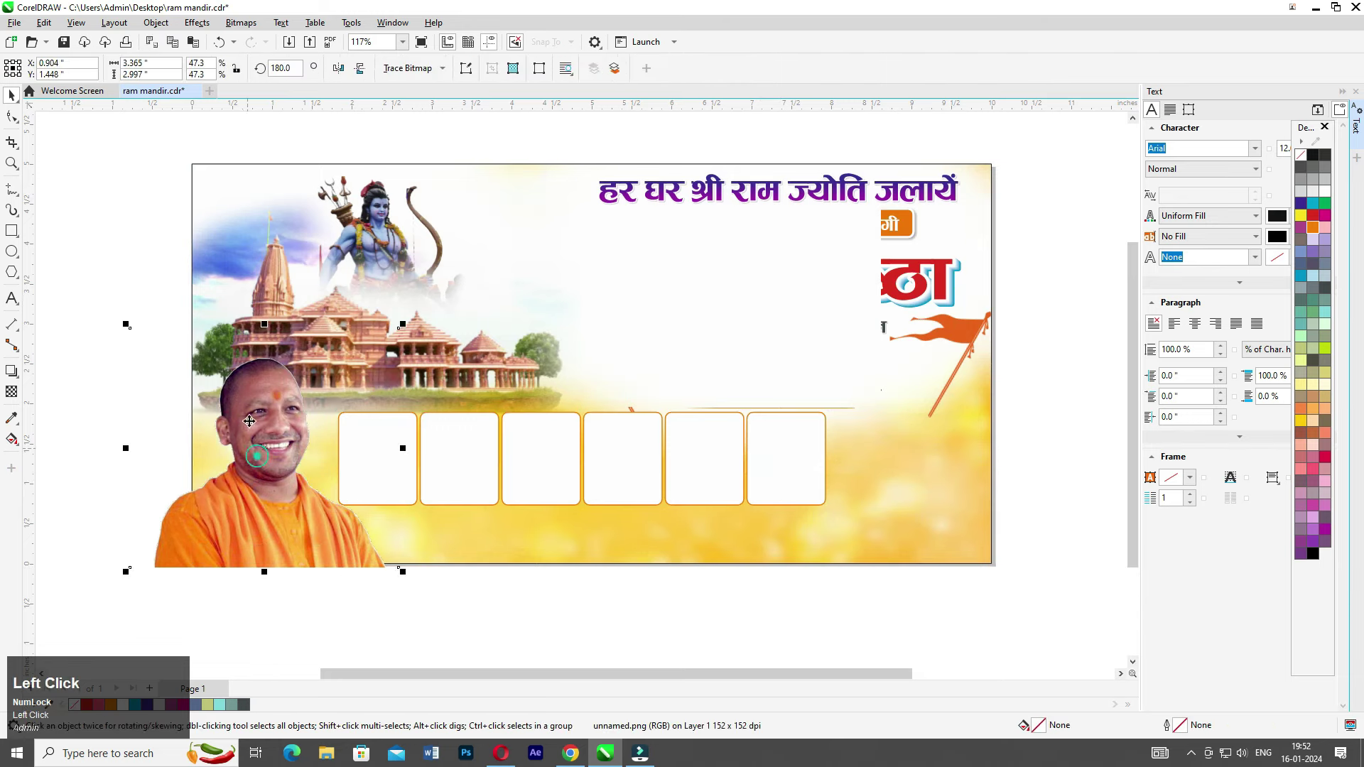
drag(403, 323, 409, 307)
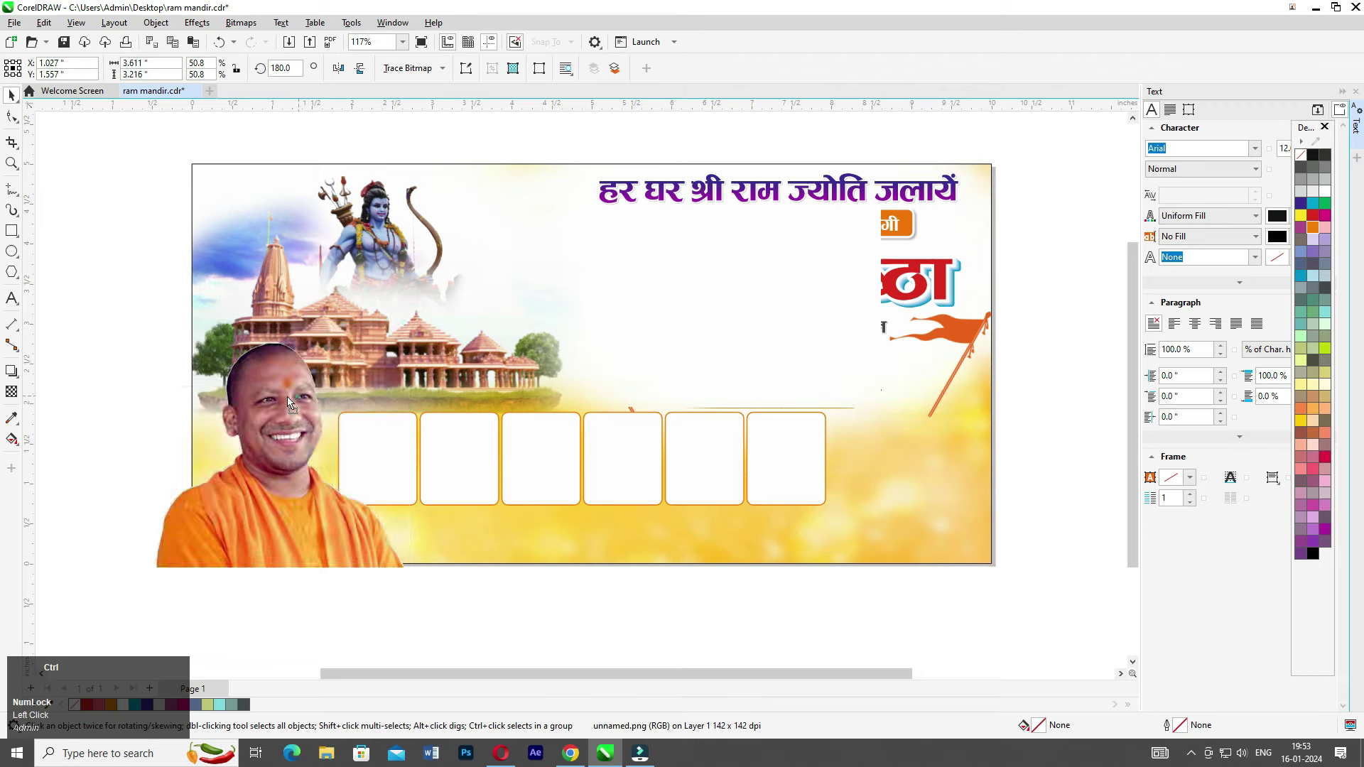
- Select the row of six frames and nudge it slightly upward beside the portrait
drag(306, 654, 861, 382)
key(Right)
key(Right)
key(Right)
key(Right)
key(Right)
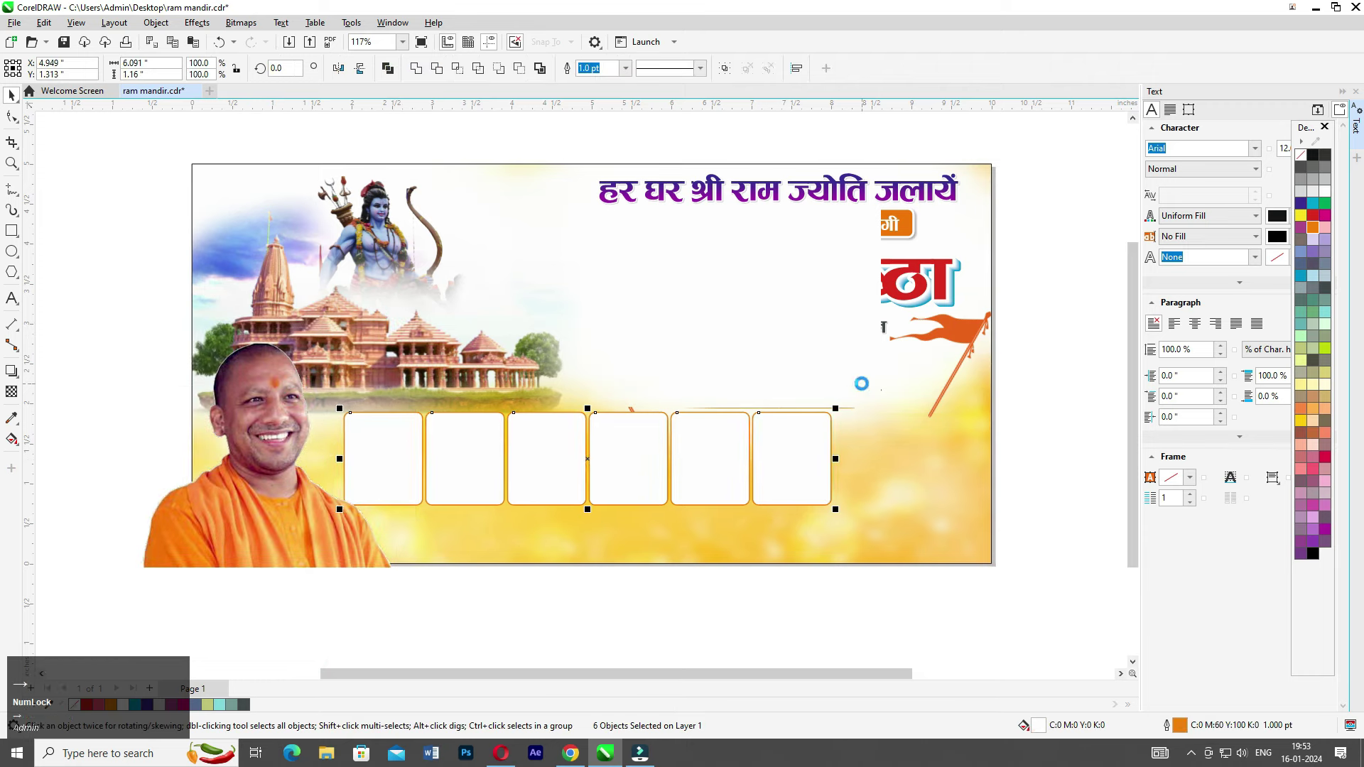
key(Up)
key(Left)
key(Left)
key(Left)
key(Left)
key(Left)
key(Left)
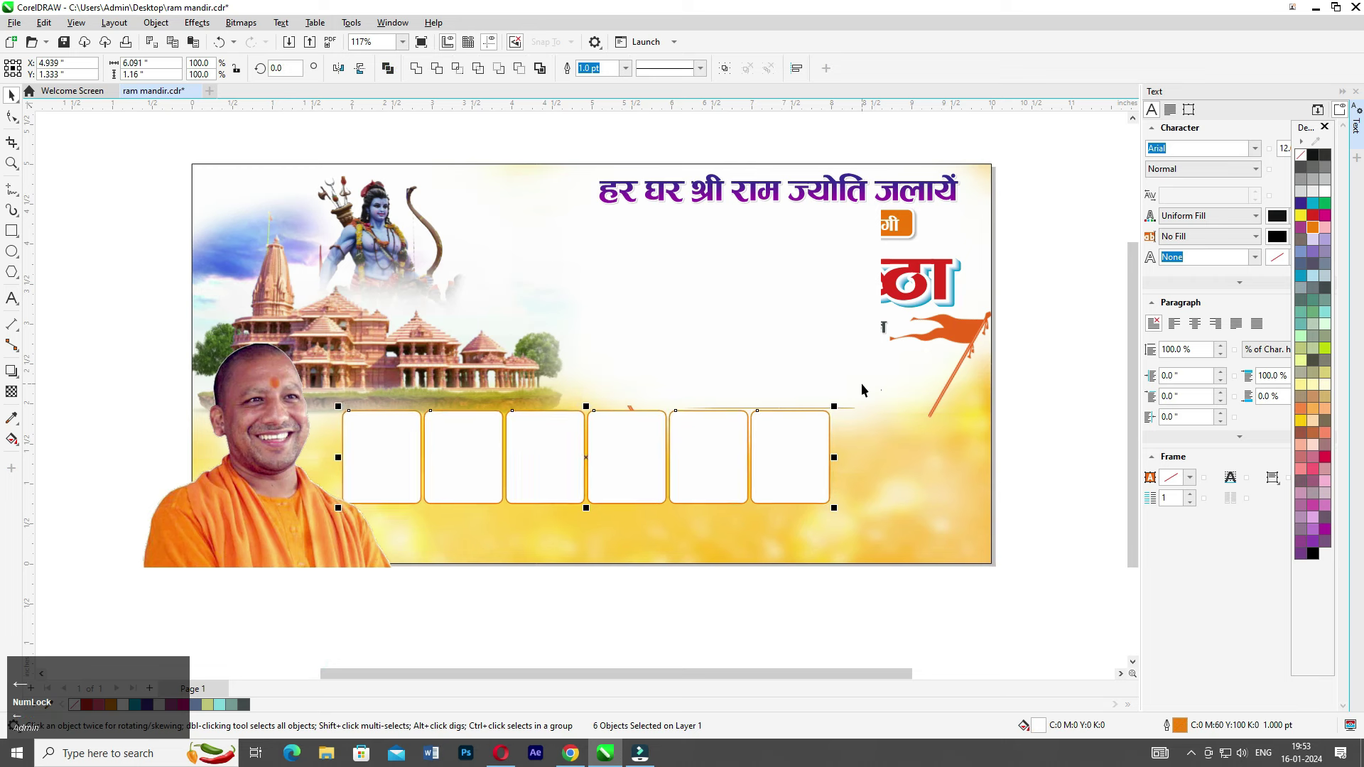
key(Up)
key(Up)
key(Up)
key(Left)
click(871, 581)
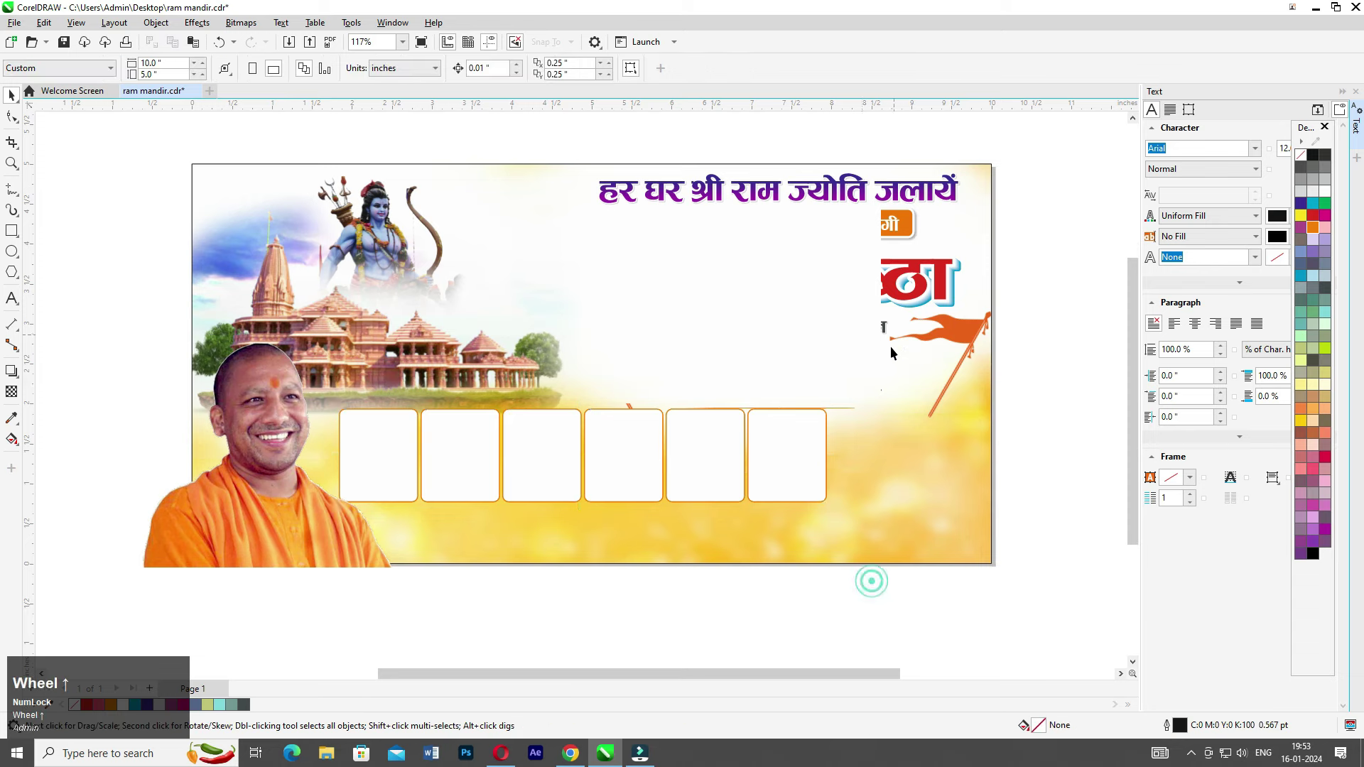
- Open the banner's PowerClip contents for editing and delete the thin divider line below the last slogan line
ctrl+click(872, 356)
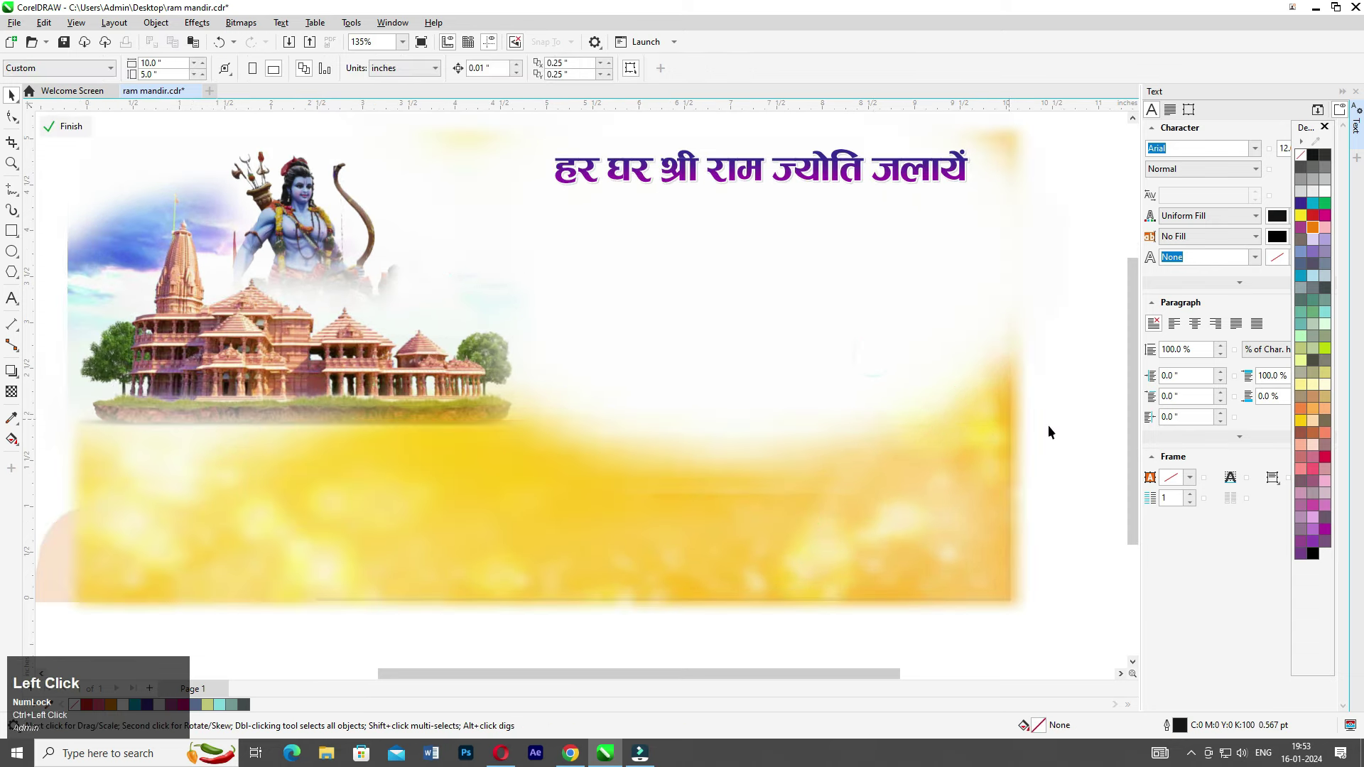
middle_click(1049, 427)
click(761, 425)
click(761, 426)
key(Delete)
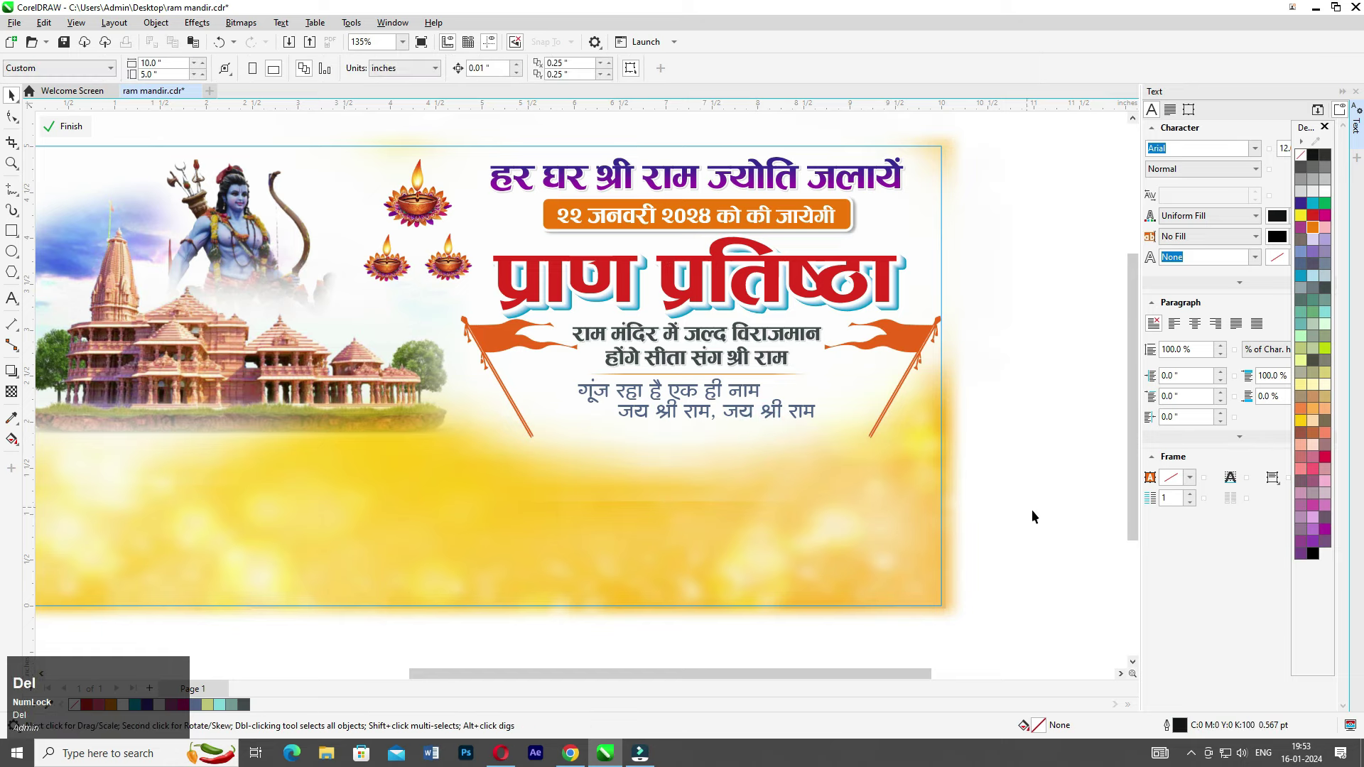
- Ungroup the group of headings and flags inside the PowerClip
click(608, 353)
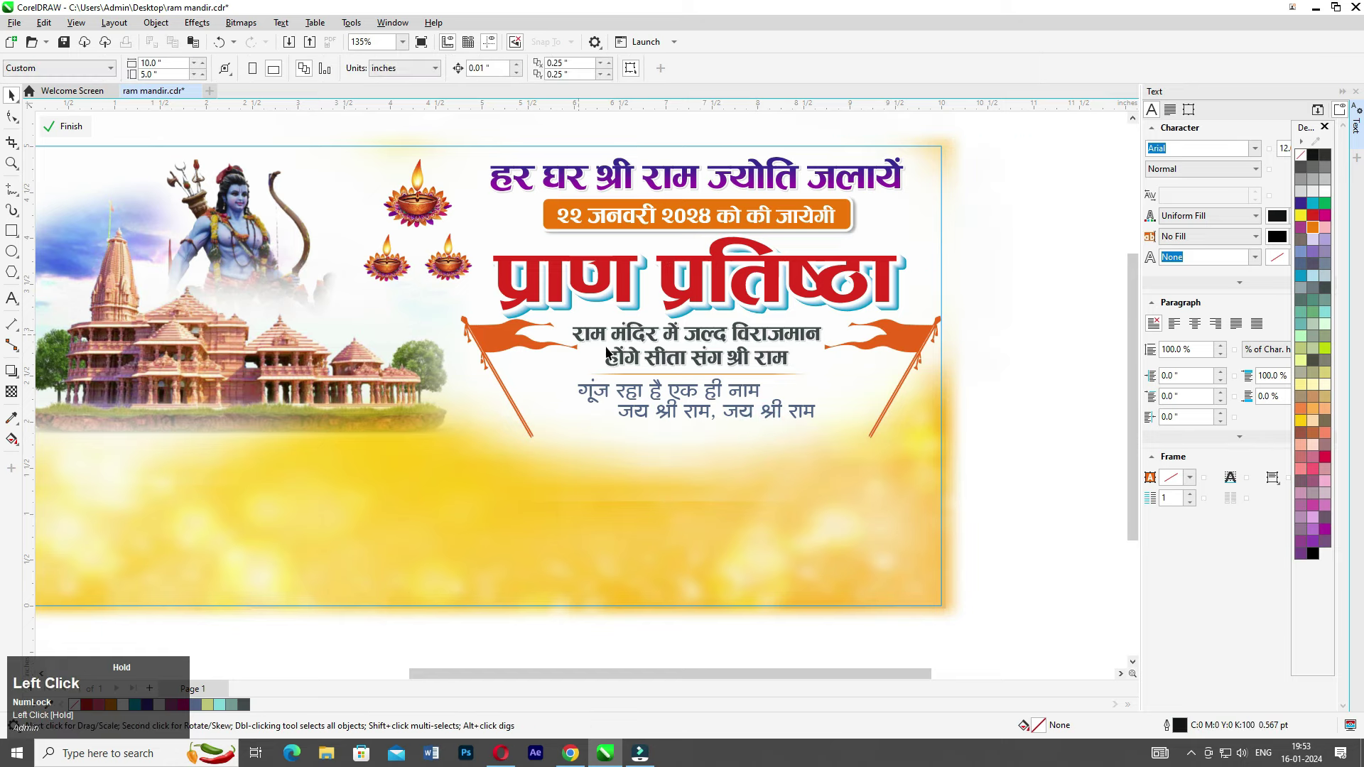
click(702, 363)
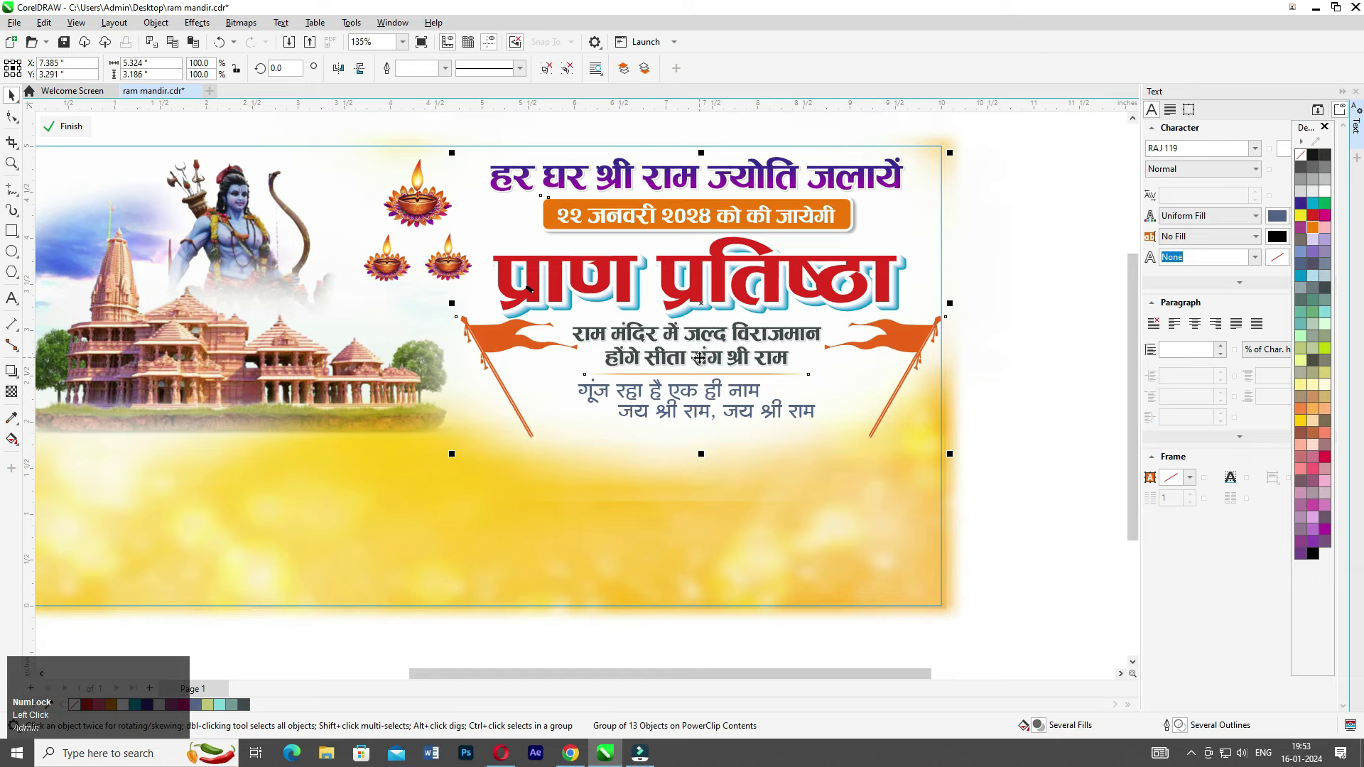
click(1057, 285)
click(816, 363)
key(ctrl+u)
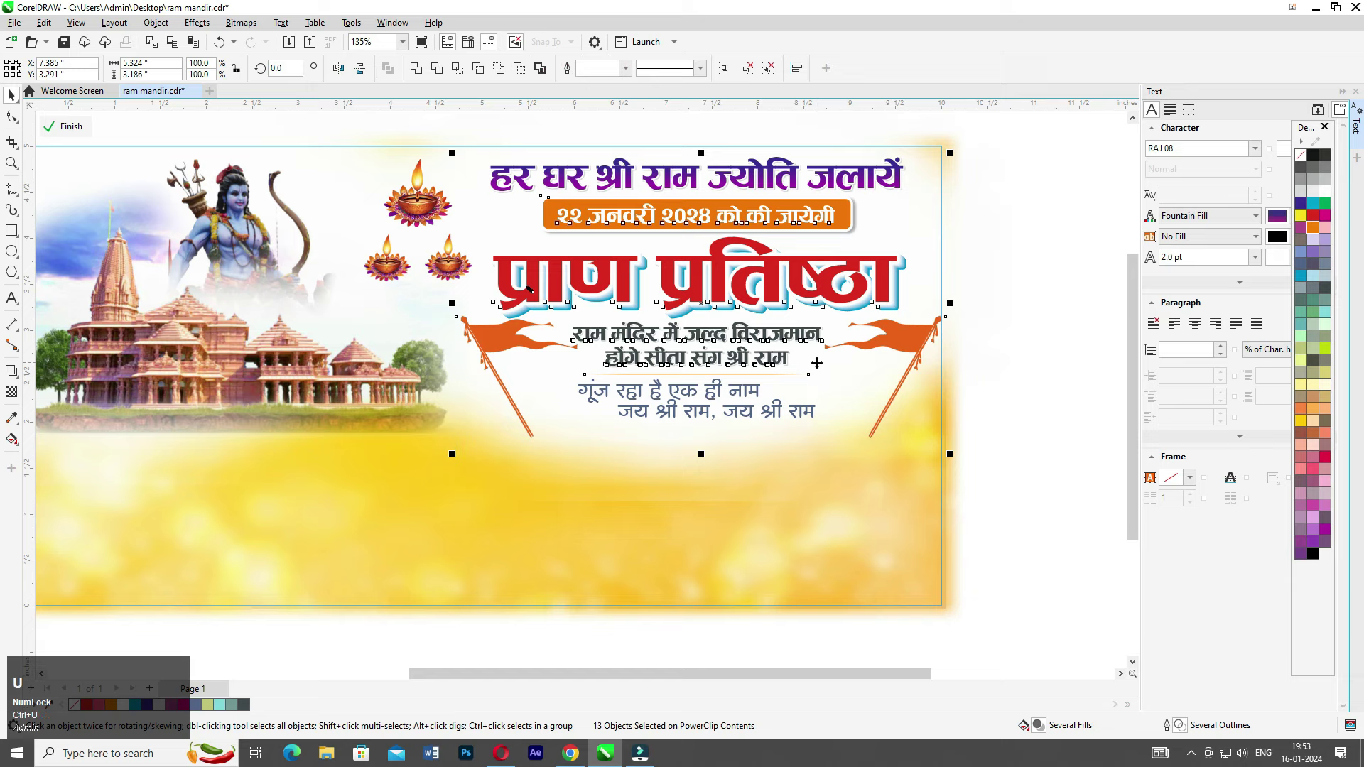
- Shrink the text lines and divider between the flags to about 2.43 by 0.96 inches, nudge them up, and finish editing the PowerClip
drag(1030, 313, 570, 484)
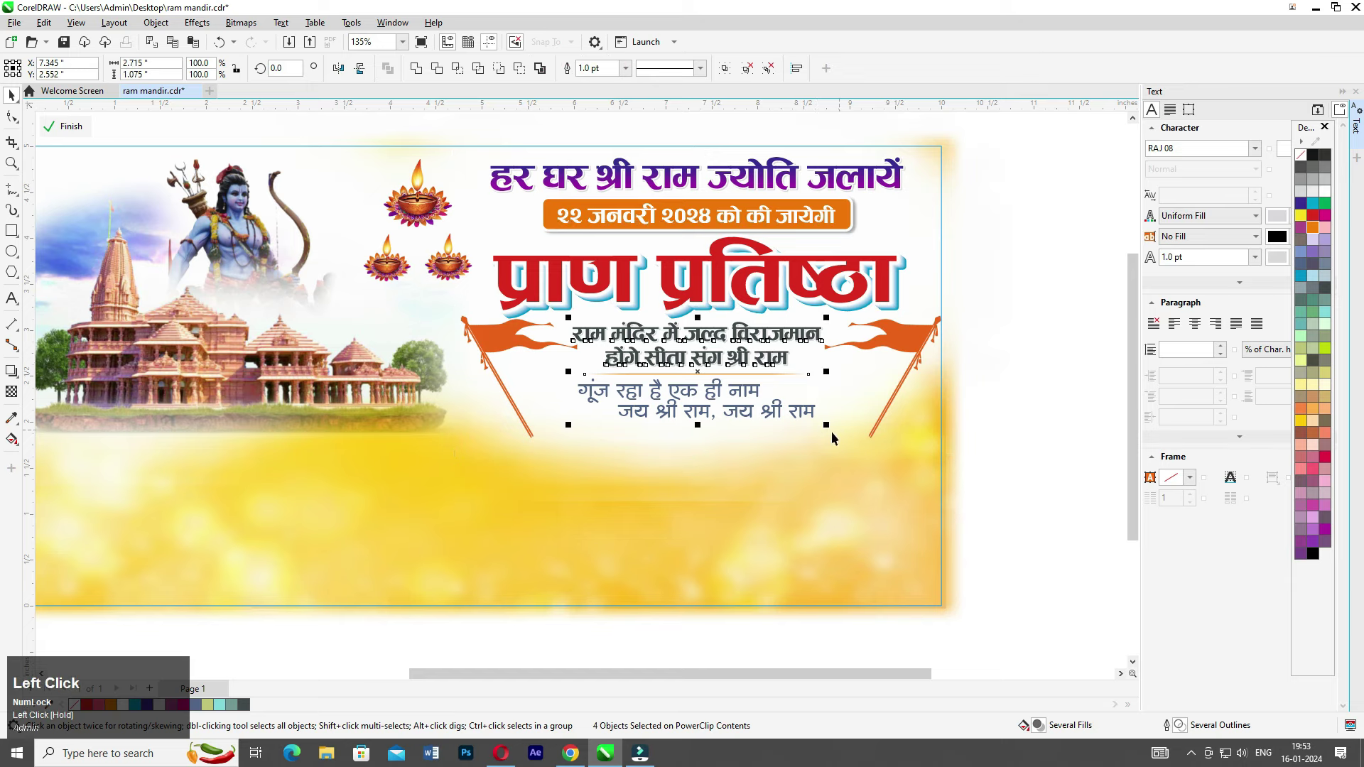
drag(827, 430, 819, 425)
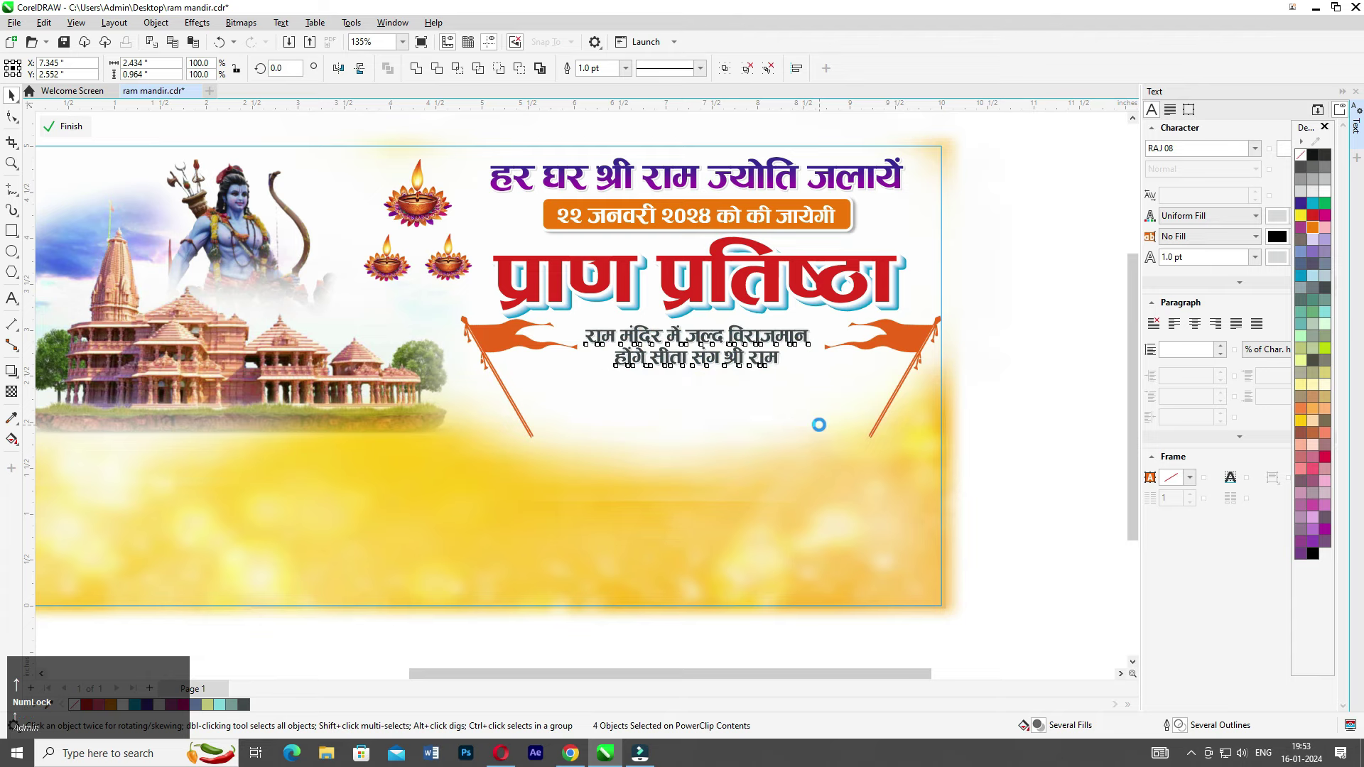
click(1044, 199)
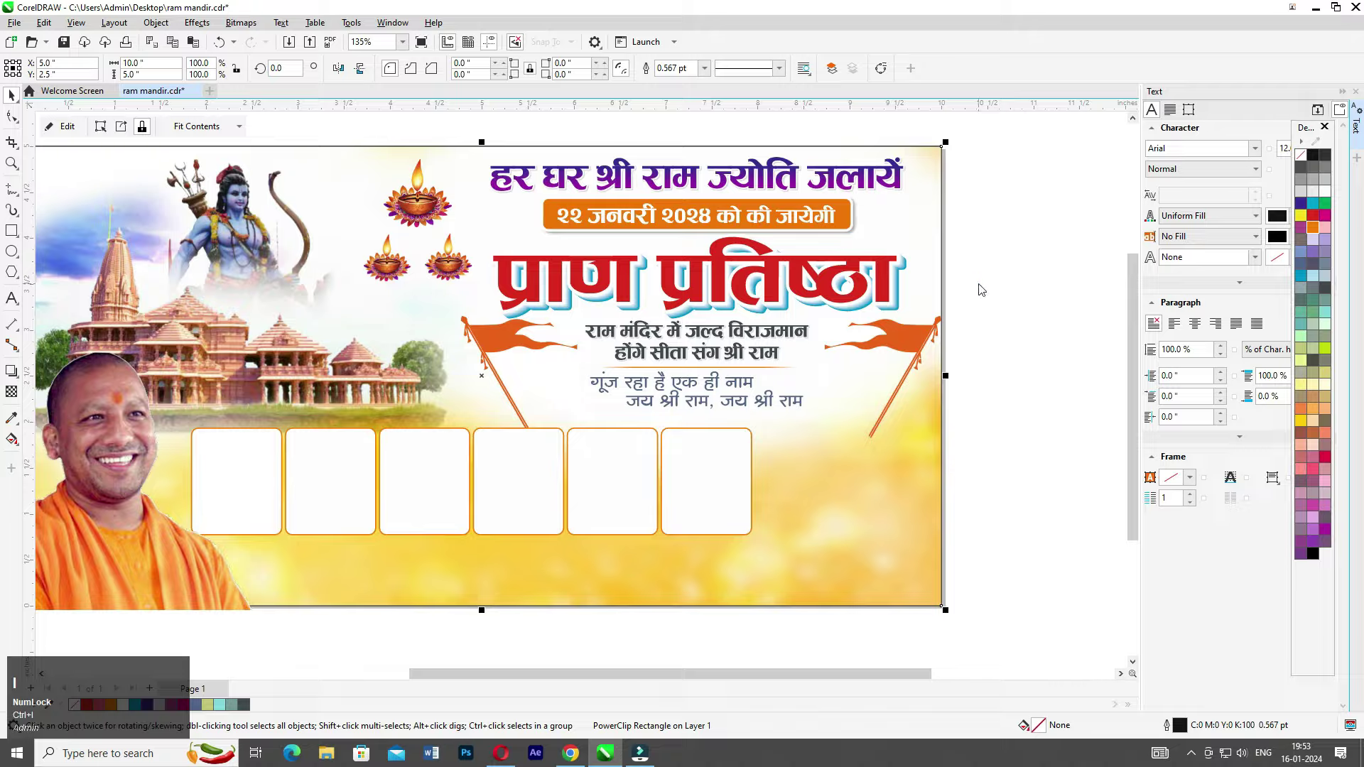
- Import the MLA portrait in orange clothing from Downloads and place it about 1.72 inches square beyond the last frame
key(ctrl+i)
scroll(793, 398, down, 5)
scroll(808, 408, down, 15)
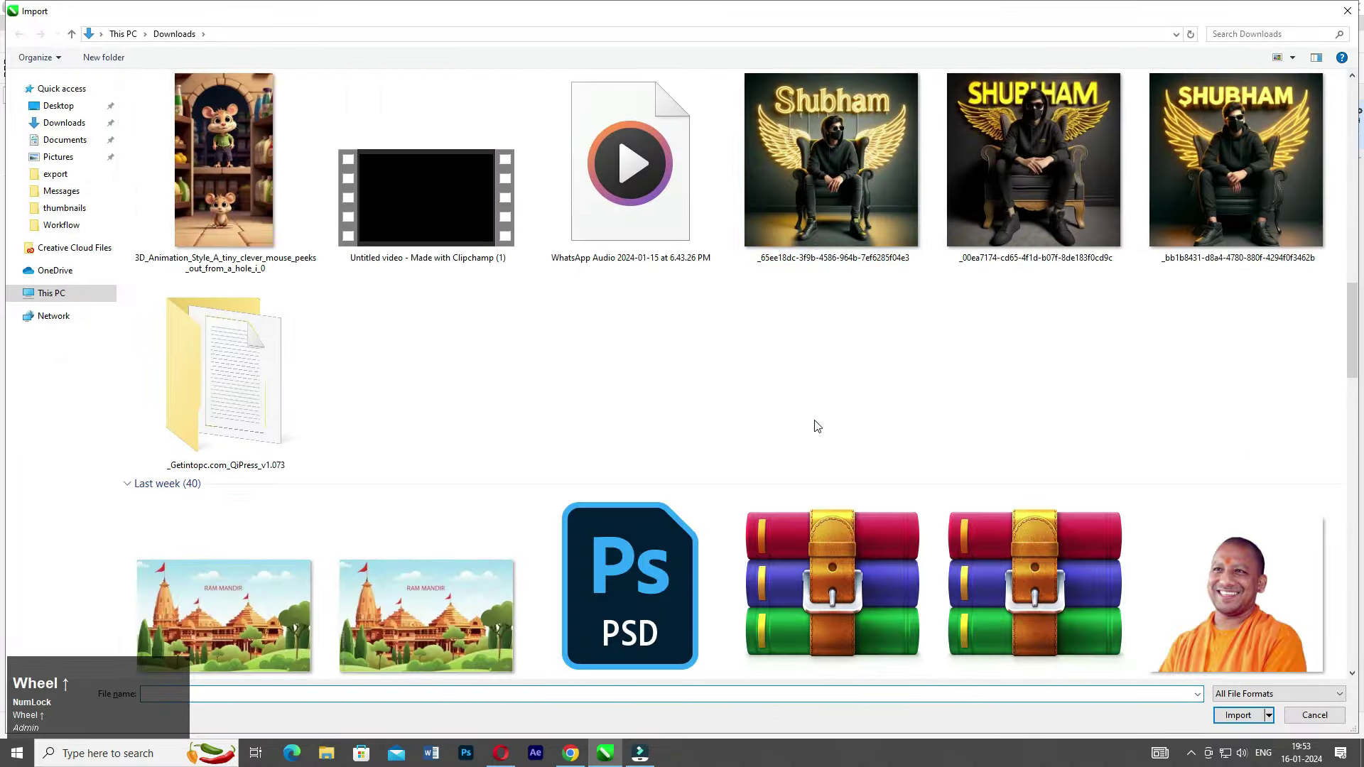
scroll(817, 426, down, 20)
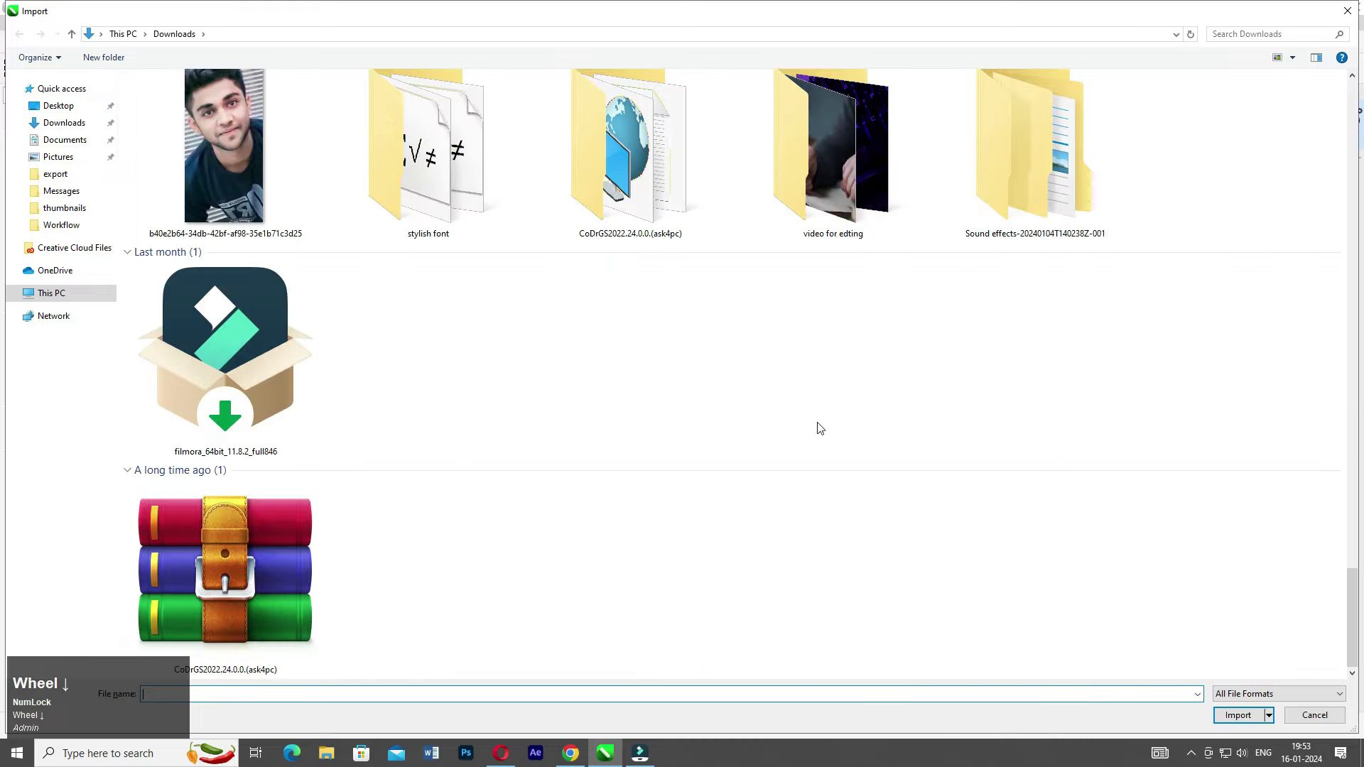
scroll(820, 428, up, 20)
double_click(225, 152)
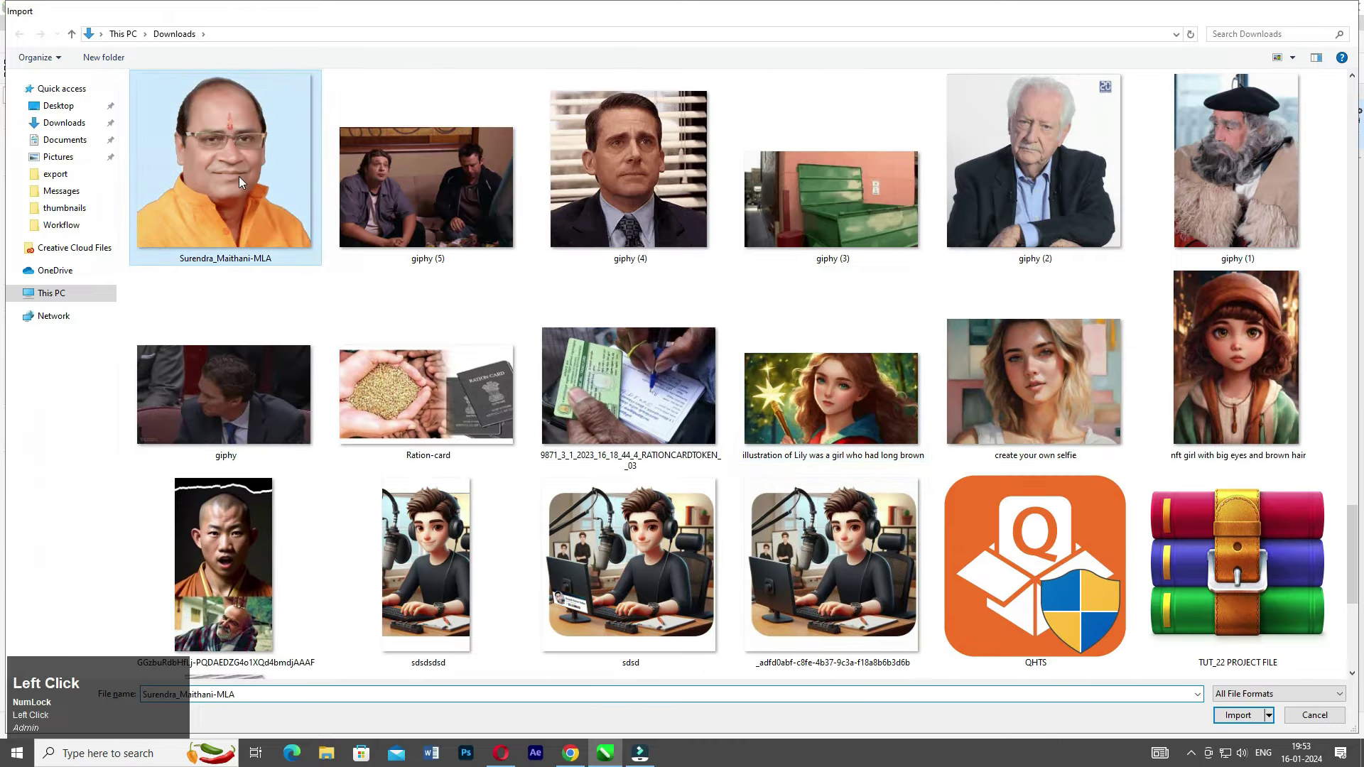
drag(770, 367, 904, 472)
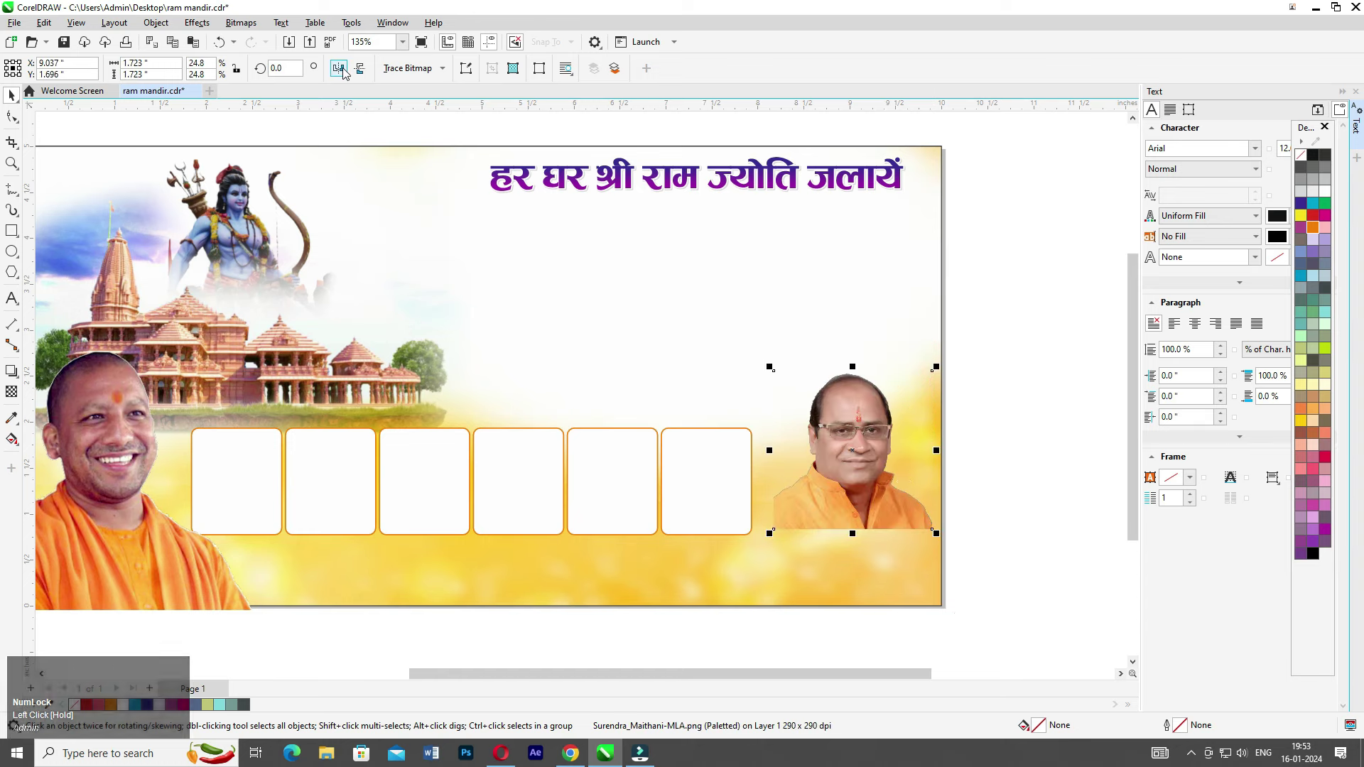
- Mirror the MLA portrait horizontally, move it down to the banner's lower-right corner, and enlarge it to about 2.13 inches square
click(342, 68)
drag(851, 426, 850, 481)
drag(782, 444, 743, 405)
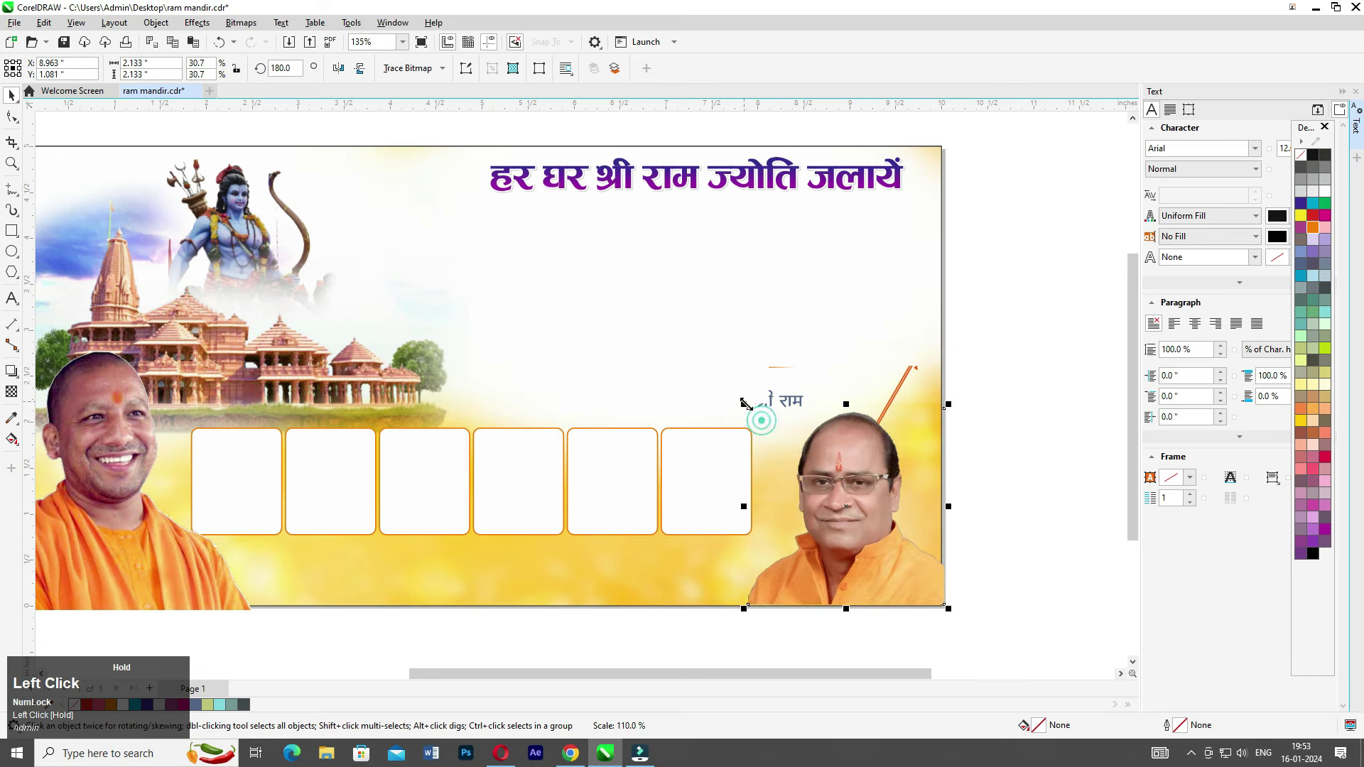
- Scale the row of six frames down to about 5.95 by 1.13 inches and move it lower between the two portraits
click(647, 455)
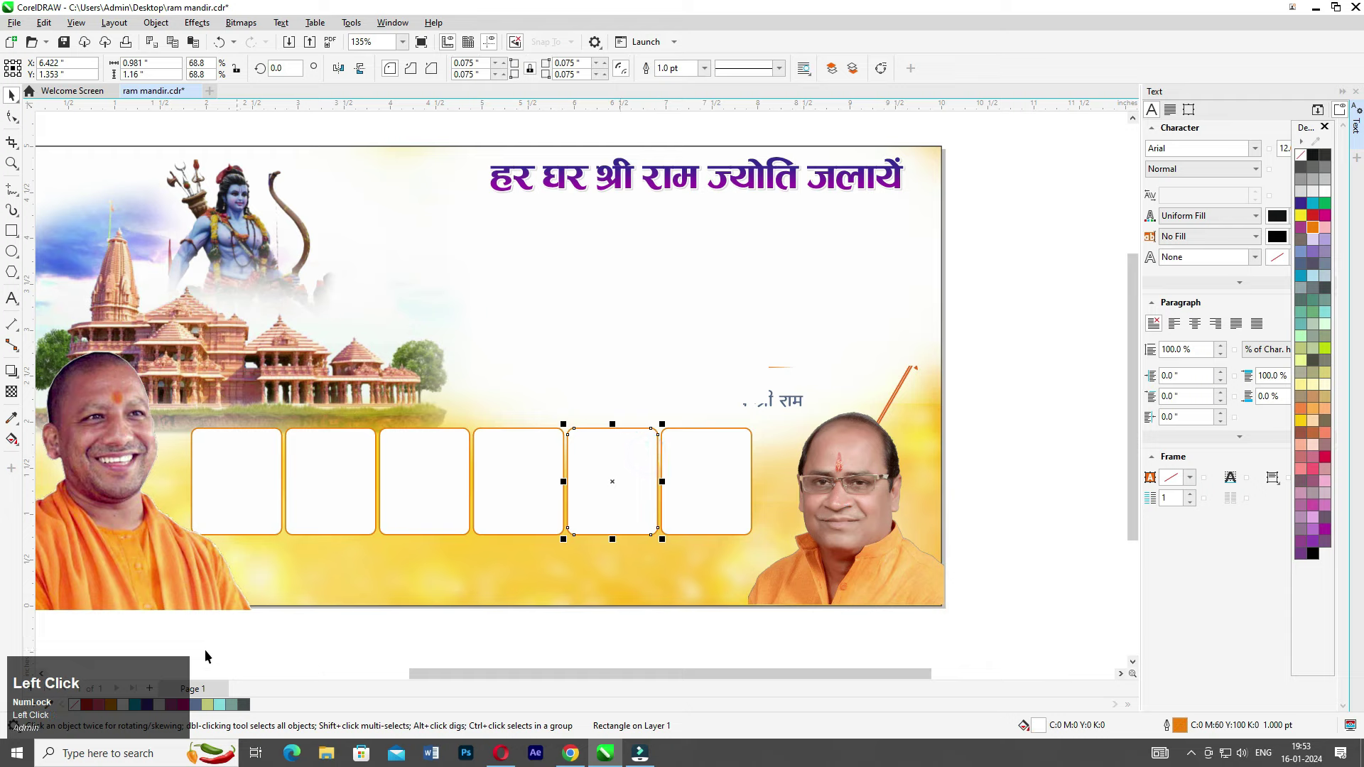
drag(655, 489, 687, 503)
drag(784, 547, 778, 545)
drag(677, 502, 673, 522)
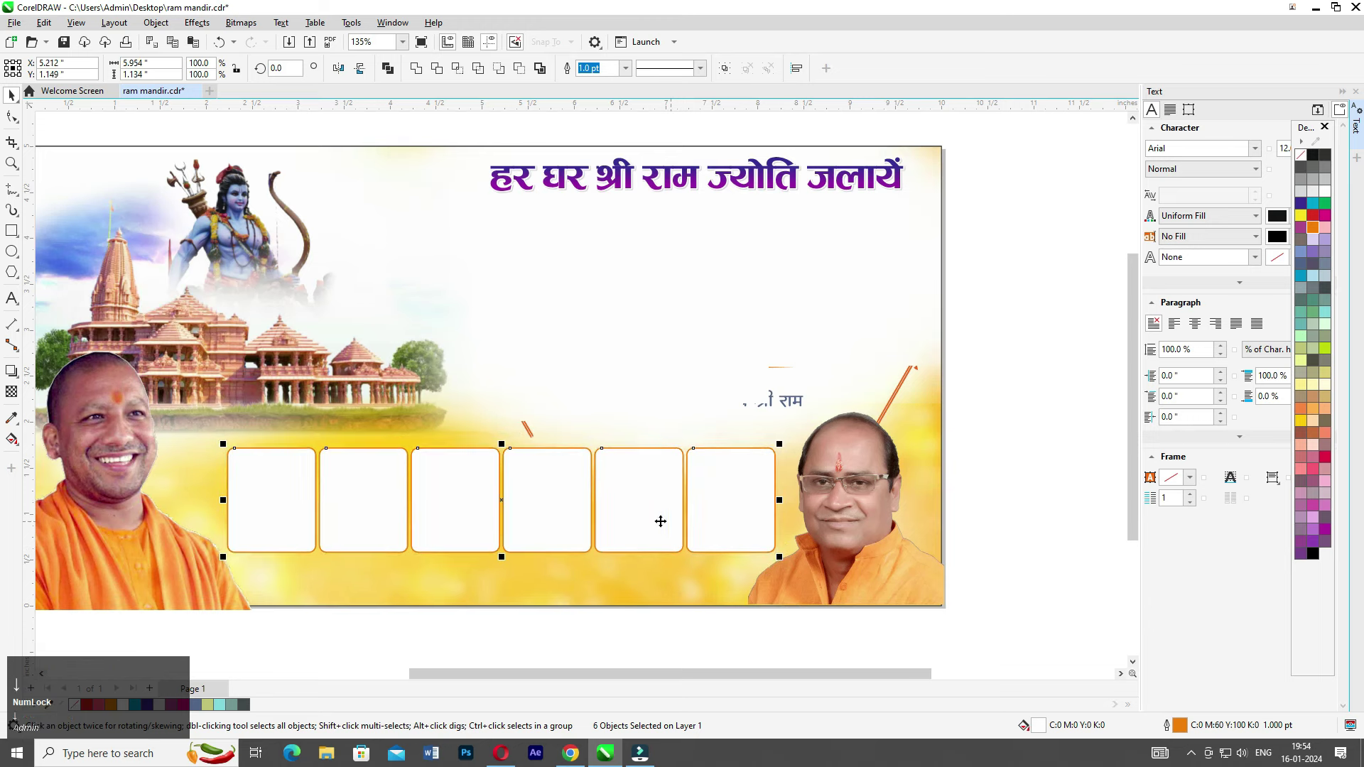
- Enlarge the MLA portrait to about 2.5 inches square and shift it slightly at the banner's lower-right corner
click(879, 509)
drag(948, 405, 978, 373)
drag(883, 454, 888, 458)
middle_click(705, 522)
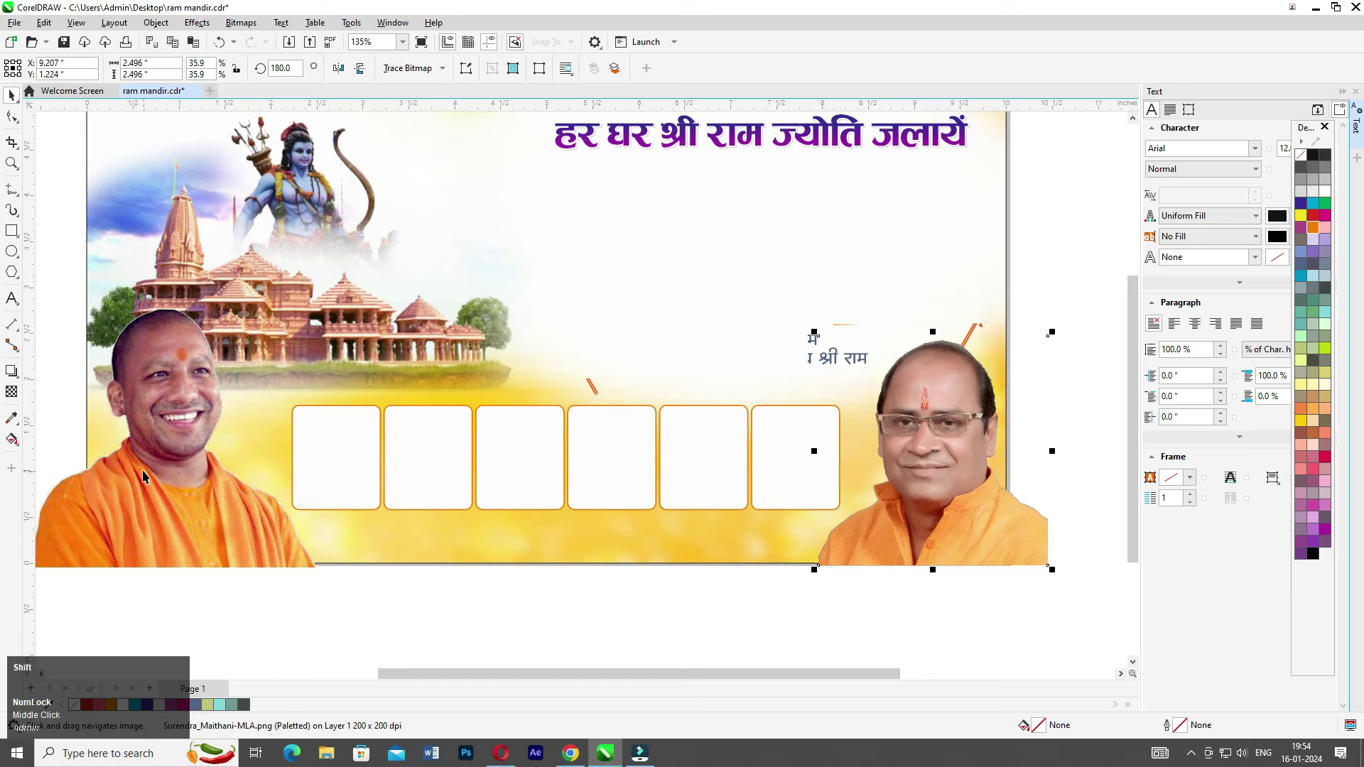
- PowerClip both leader portraits inside the banner's background rectangle
shift+click(172, 458)
right_click(161, 426)
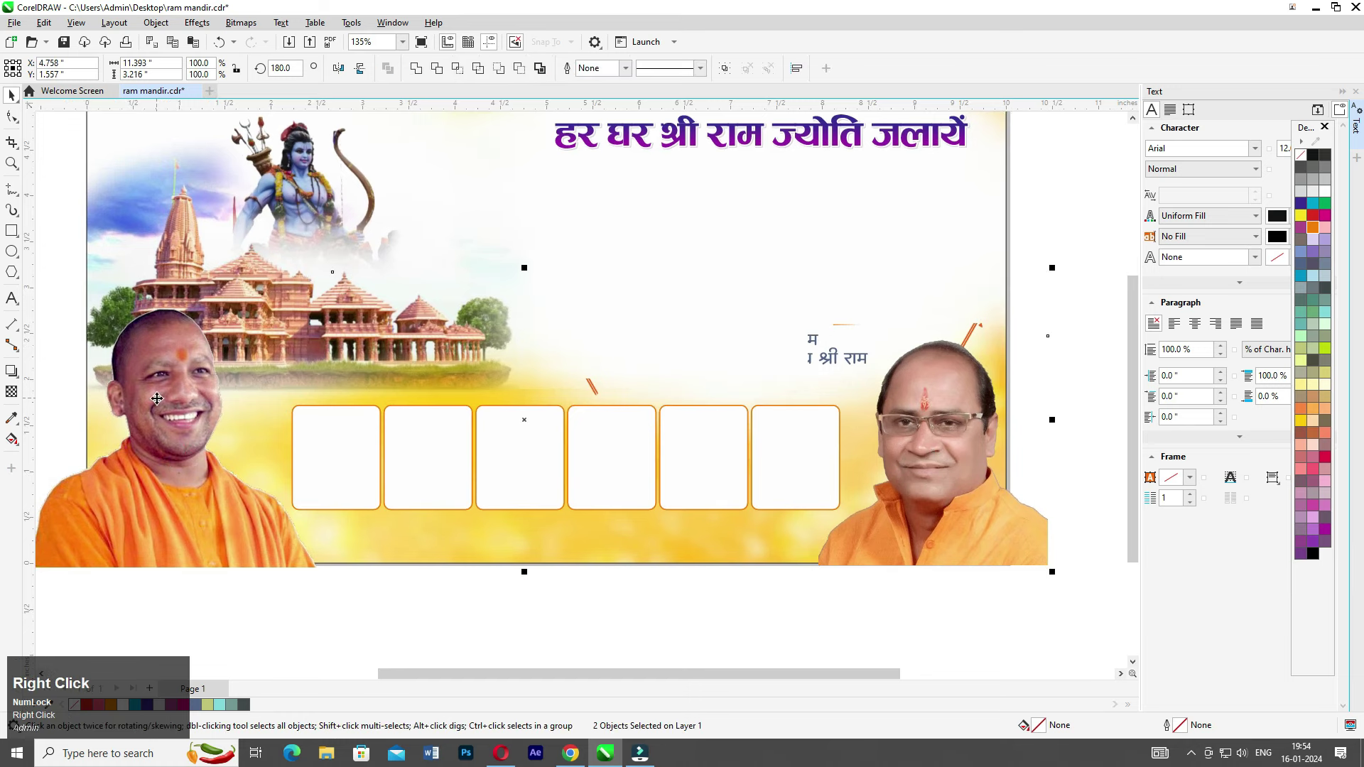
click(230, 526)
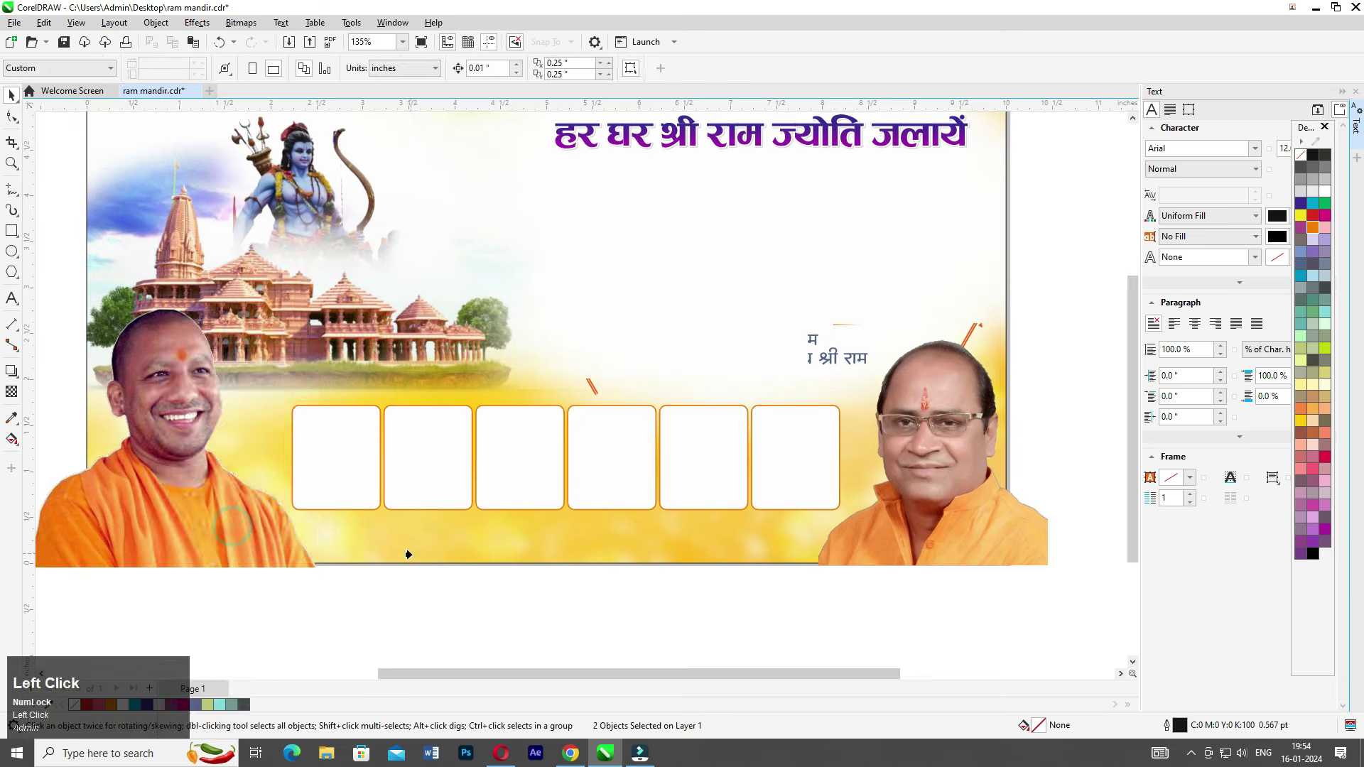
click(494, 536)
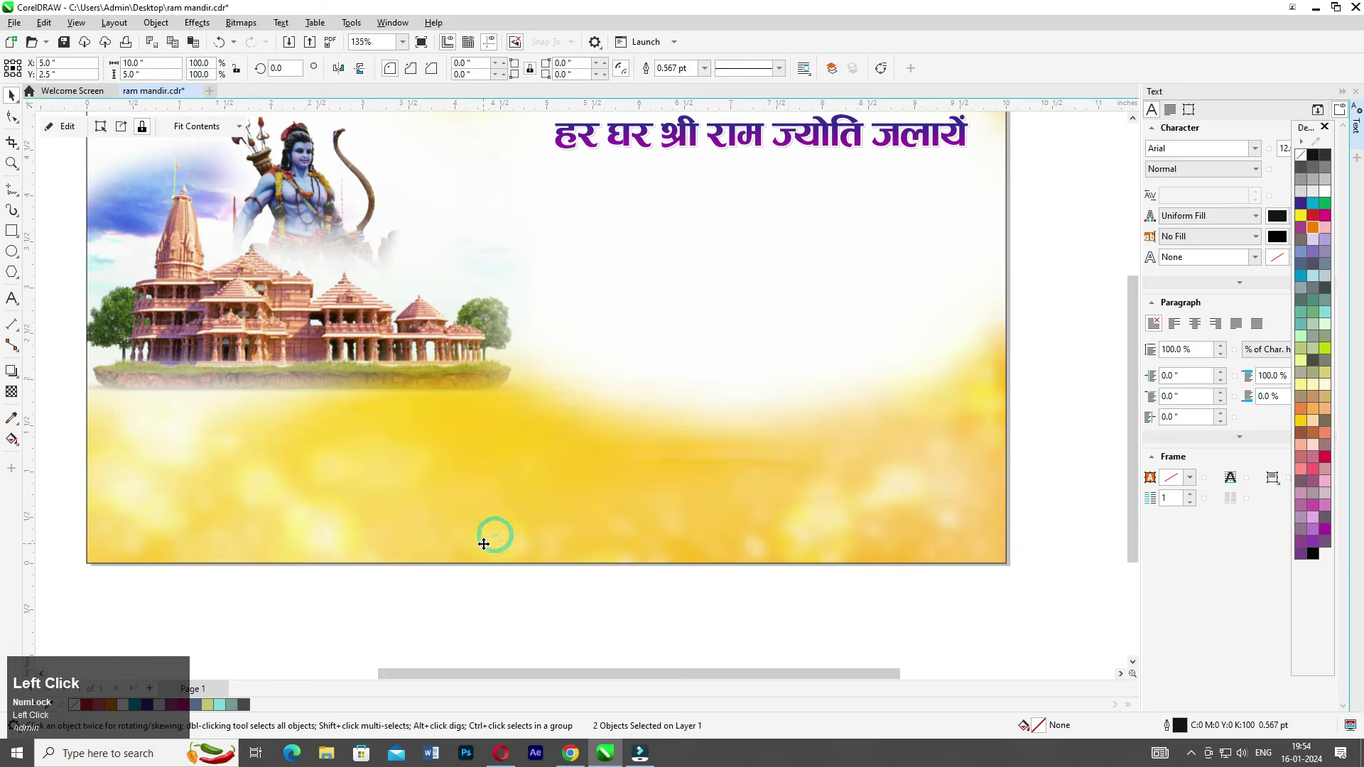
scroll(420, 558, up, 1)
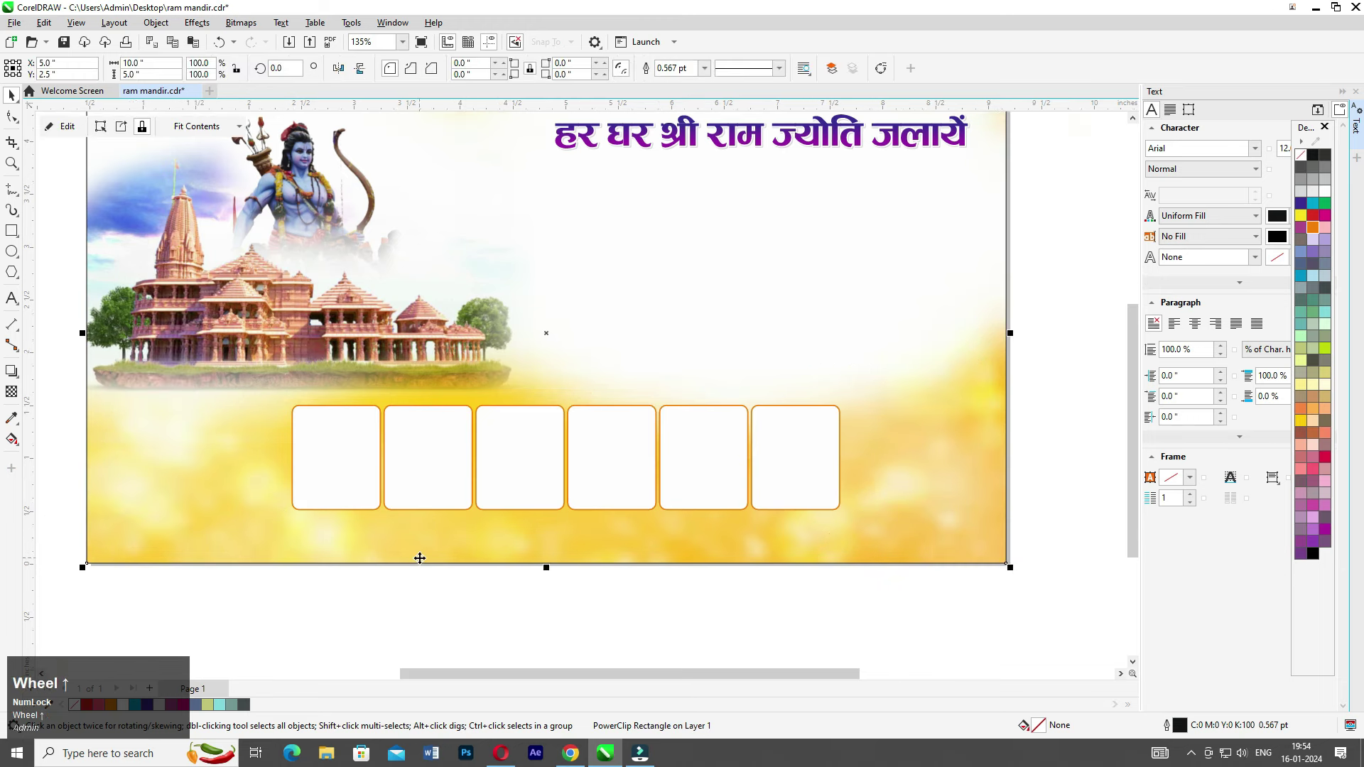
- Nudge the row of six frames right, shift the MLA portrait slightly left inside the PowerClip, and finish editing
drag(264, 612, 945, 322)
key(Right)
click(820, 588)
ctrl+click(970, 435)
drag(1001, 432, 993, 431)
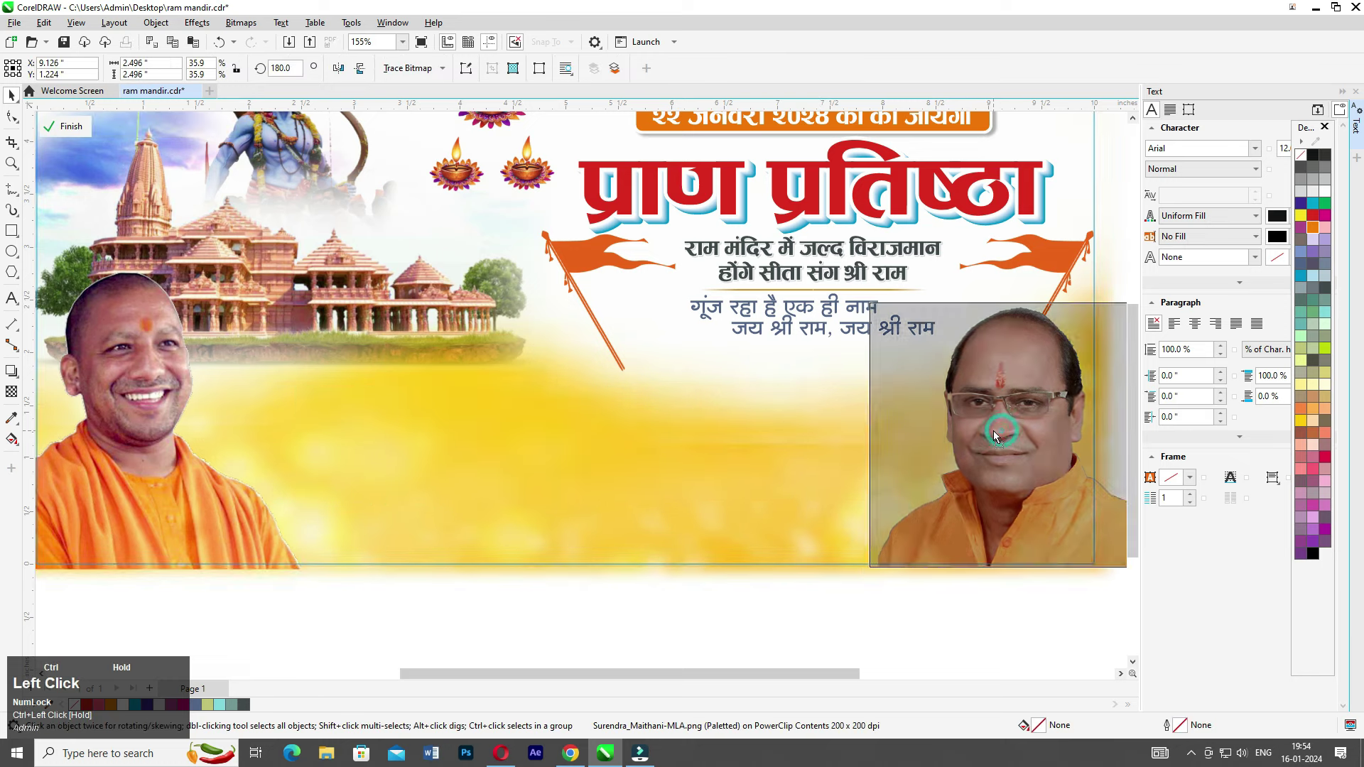
click(935, 603)
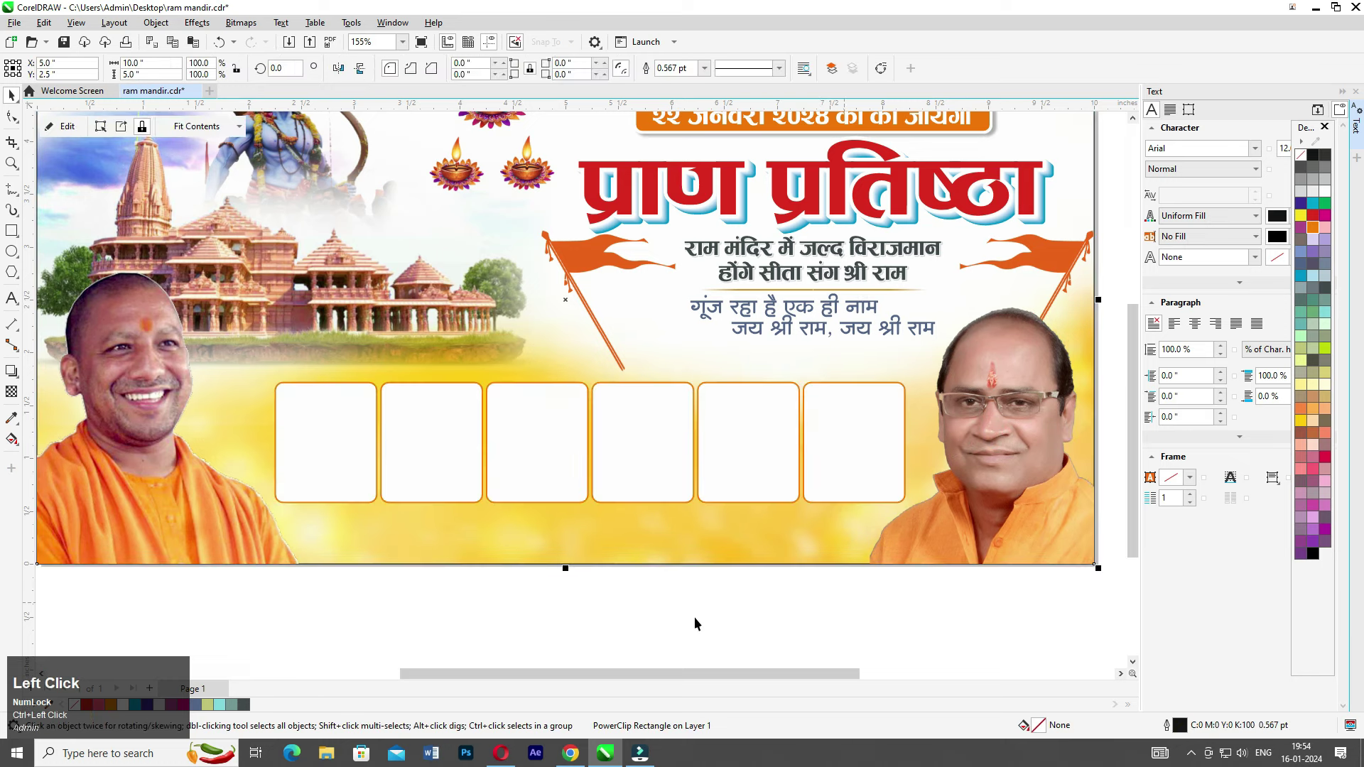
- Import the young man's photo from Downloads and size it to about 0.83 by 1.85 inches over the first frame
key(ctrl+i)
scroll(610, 429, down, 20)
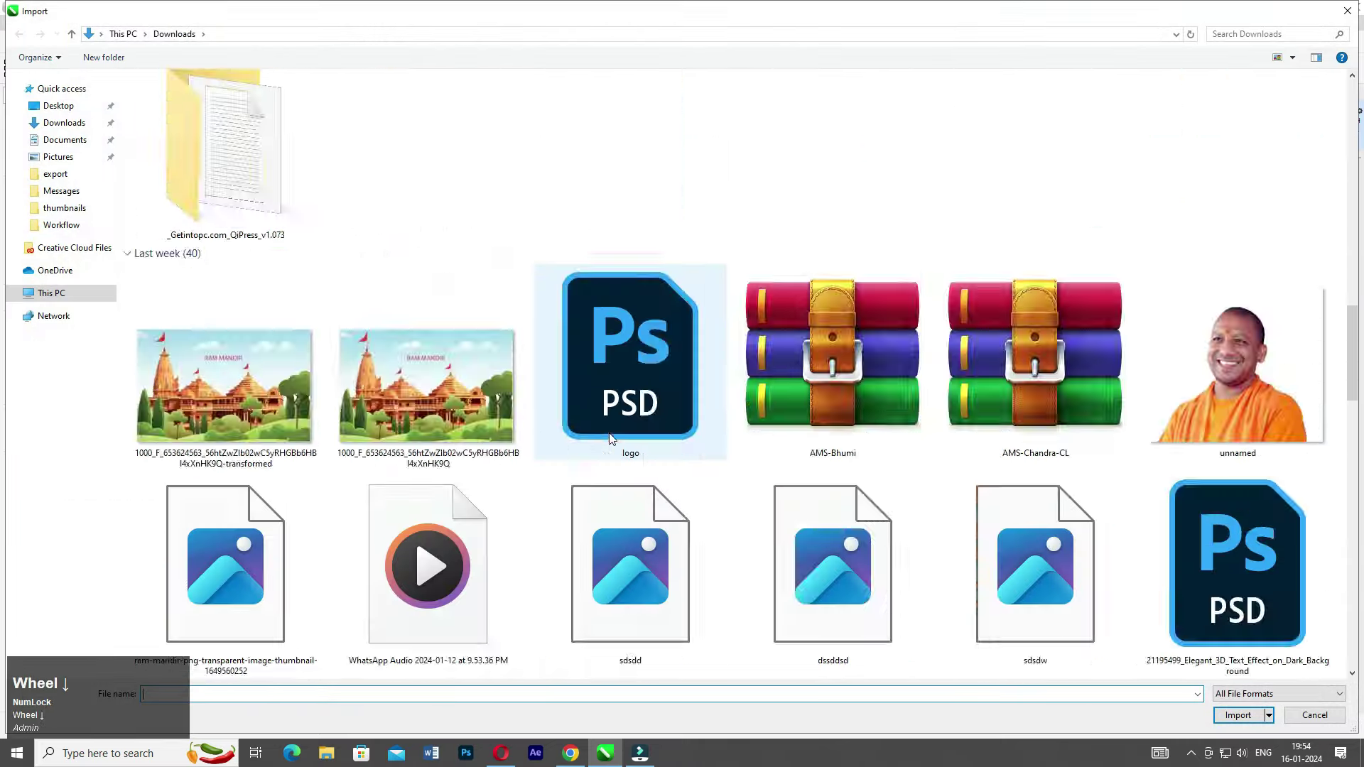
scroll(610, 437, down, 10)
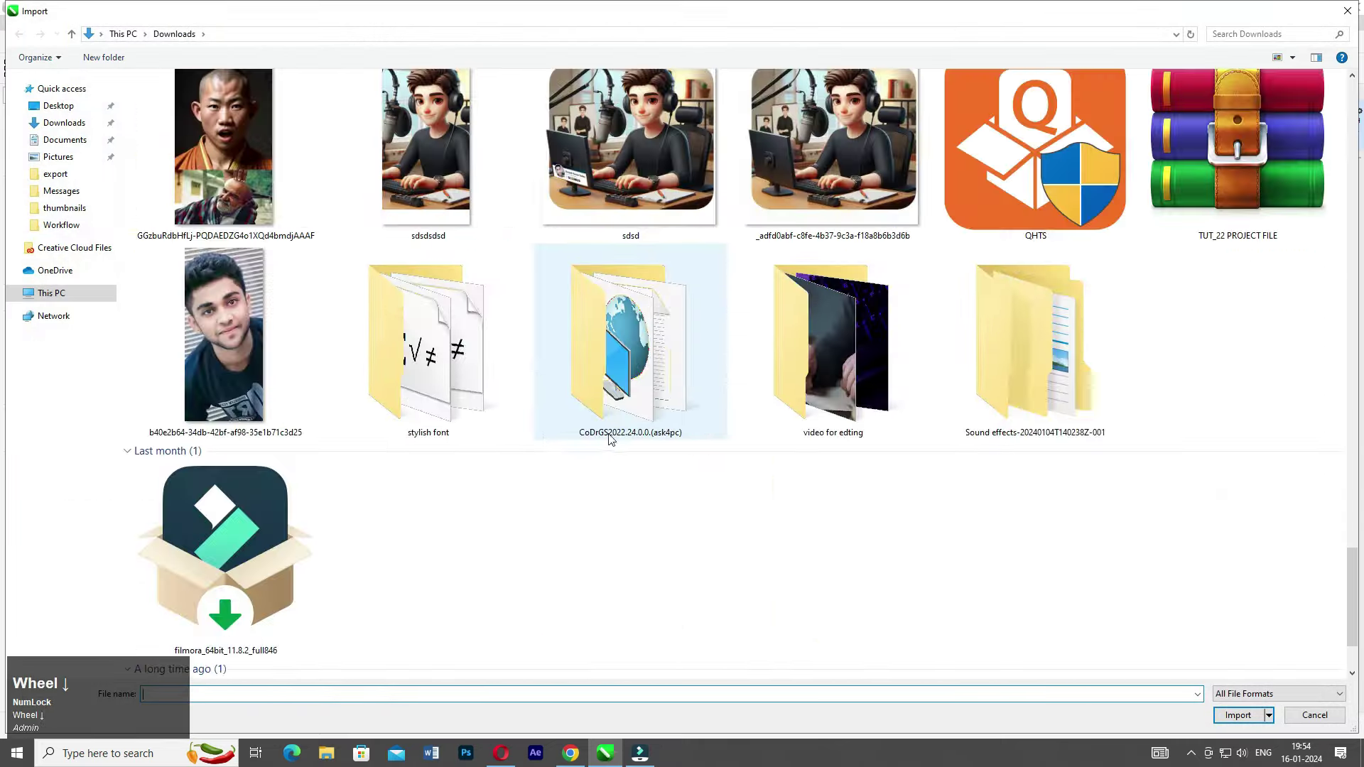
click(232, 325)
double_click(232, 324)
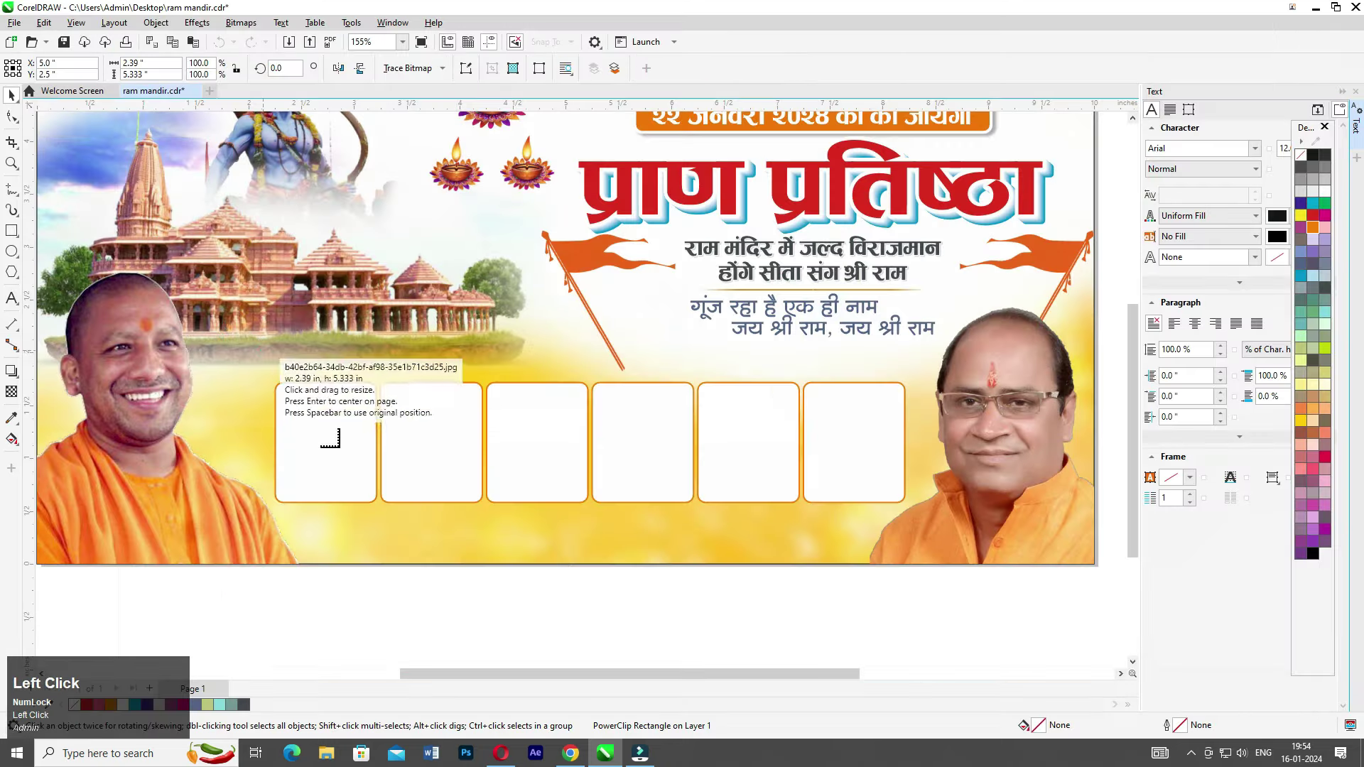
drag(484, 602, 466, 597)
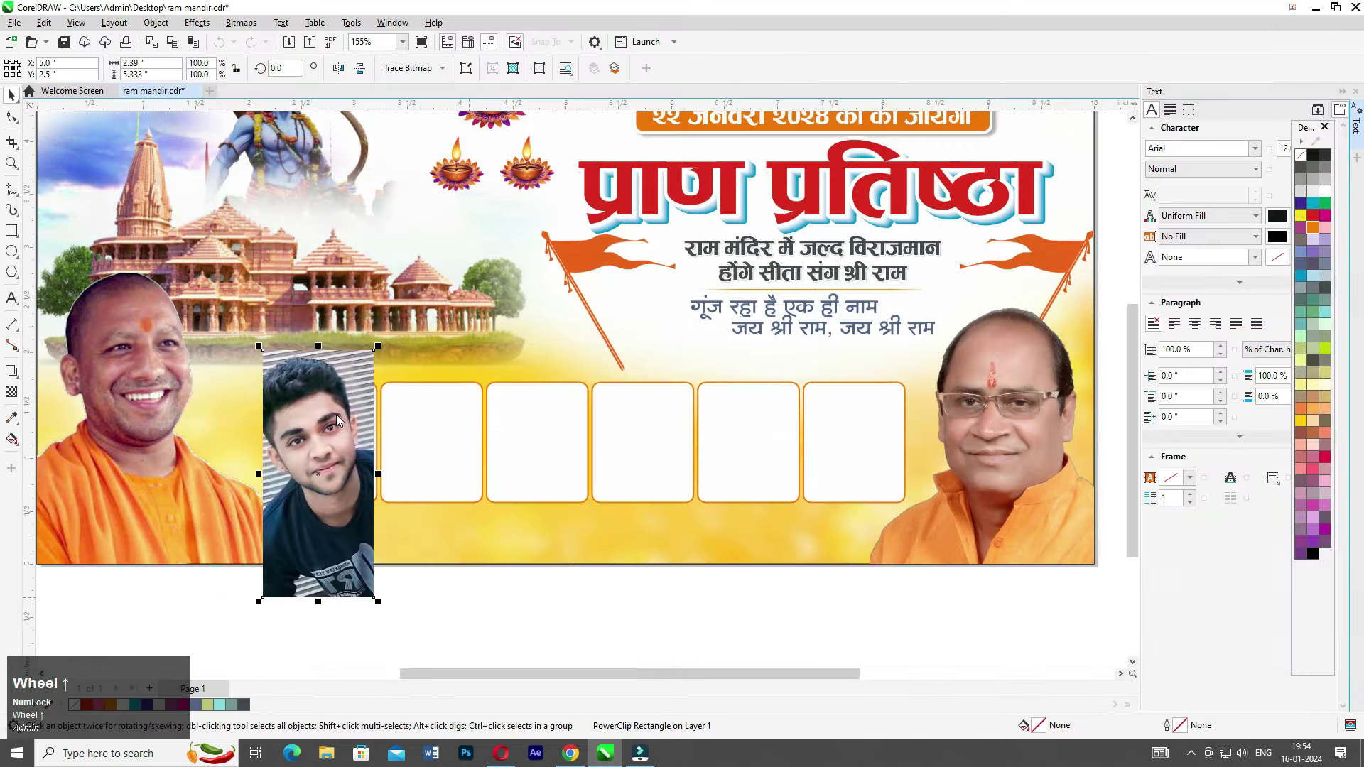
scroll(344, 396, up, 2)
drag(385, 335, 369, 367)
scroll(338, 420, up, 1)
- PowerClip the photo inside the first frame and enlarge it there until it fills the frame
right_click(337, 420)
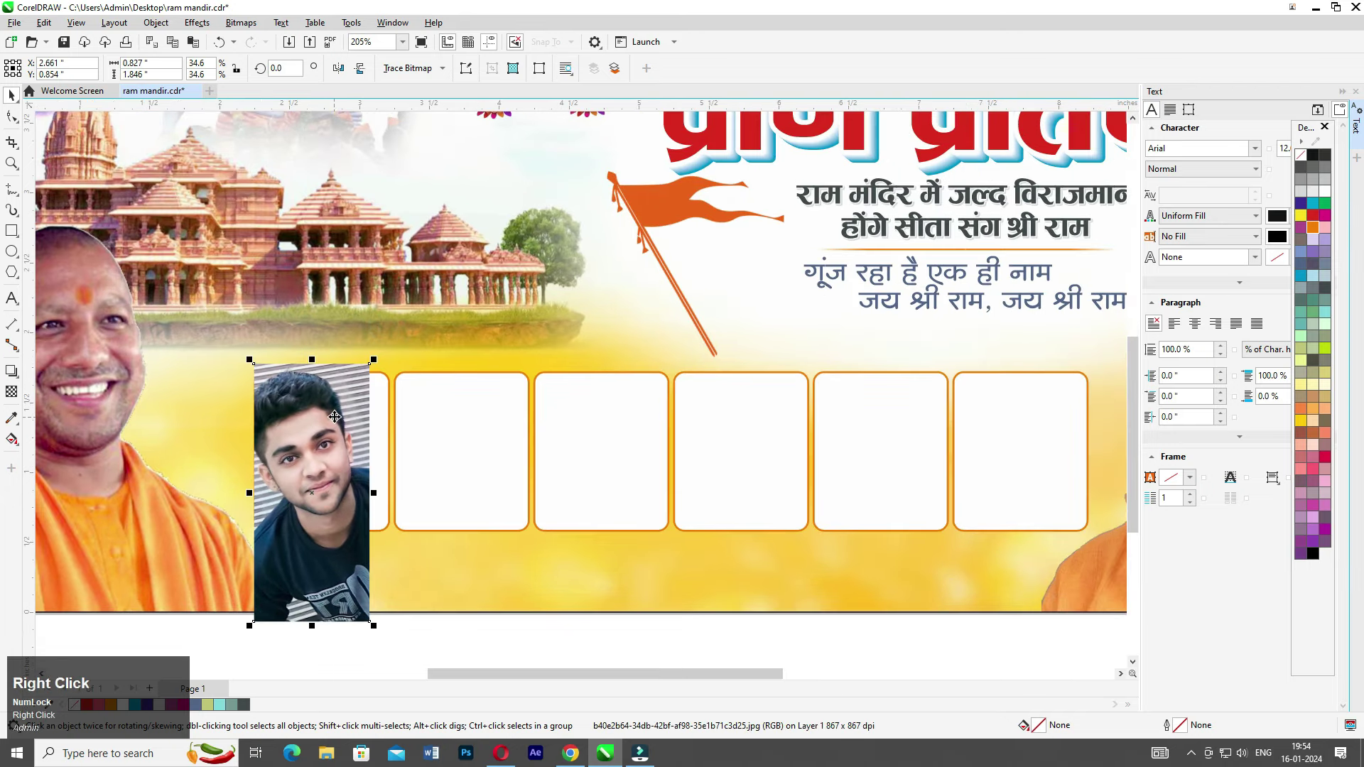
click(407, 519)
click(380, 445)
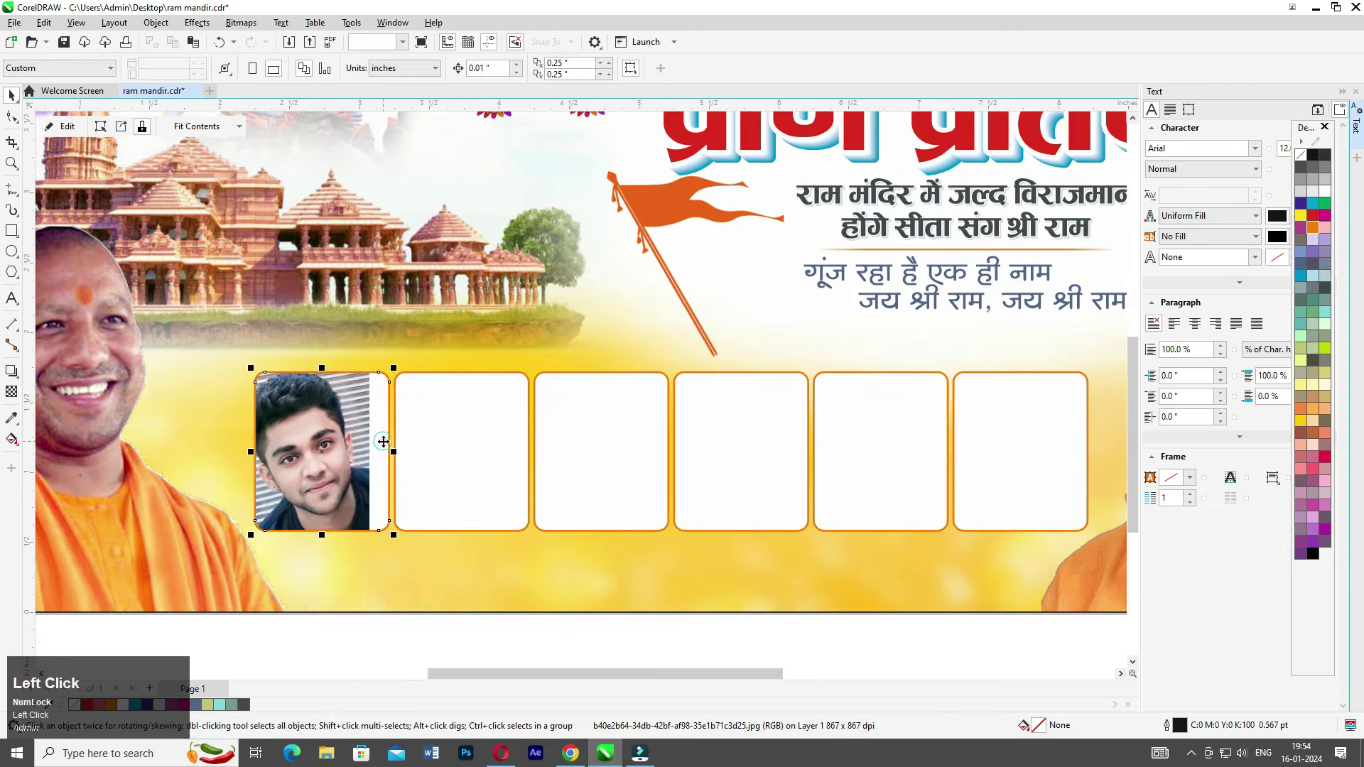
double_click(326, 431)
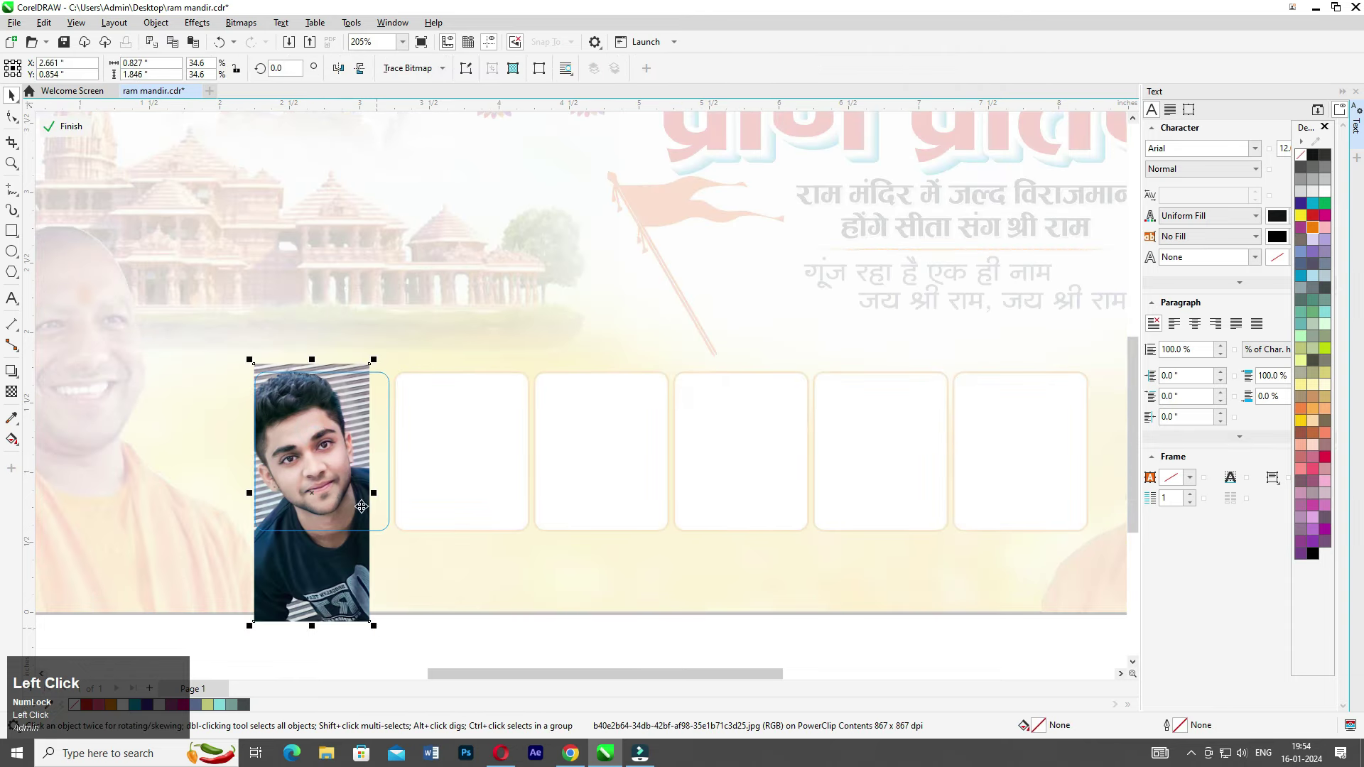
drag(374, 359, 431, 304)
double_click(431, 293)
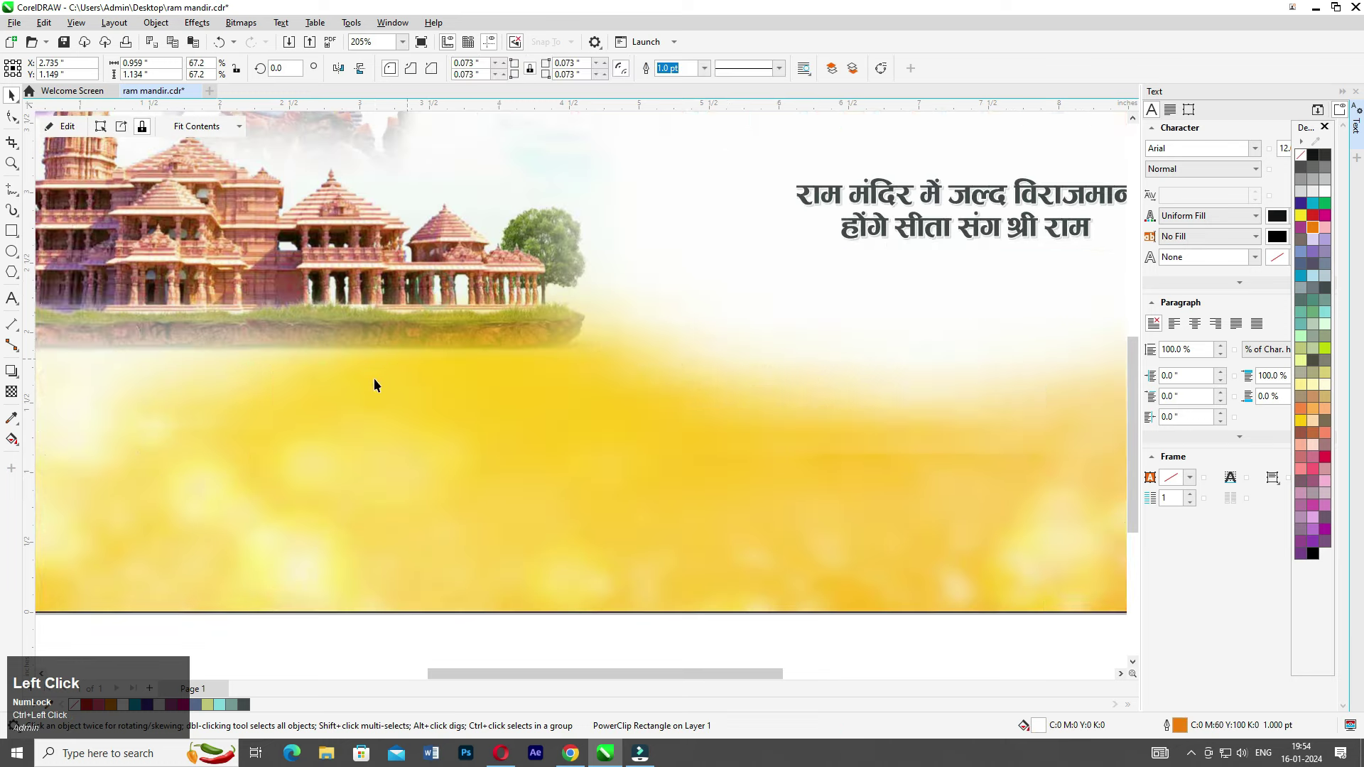
- Delete the five empty frames beside the filled photo frame
click(442, 424)
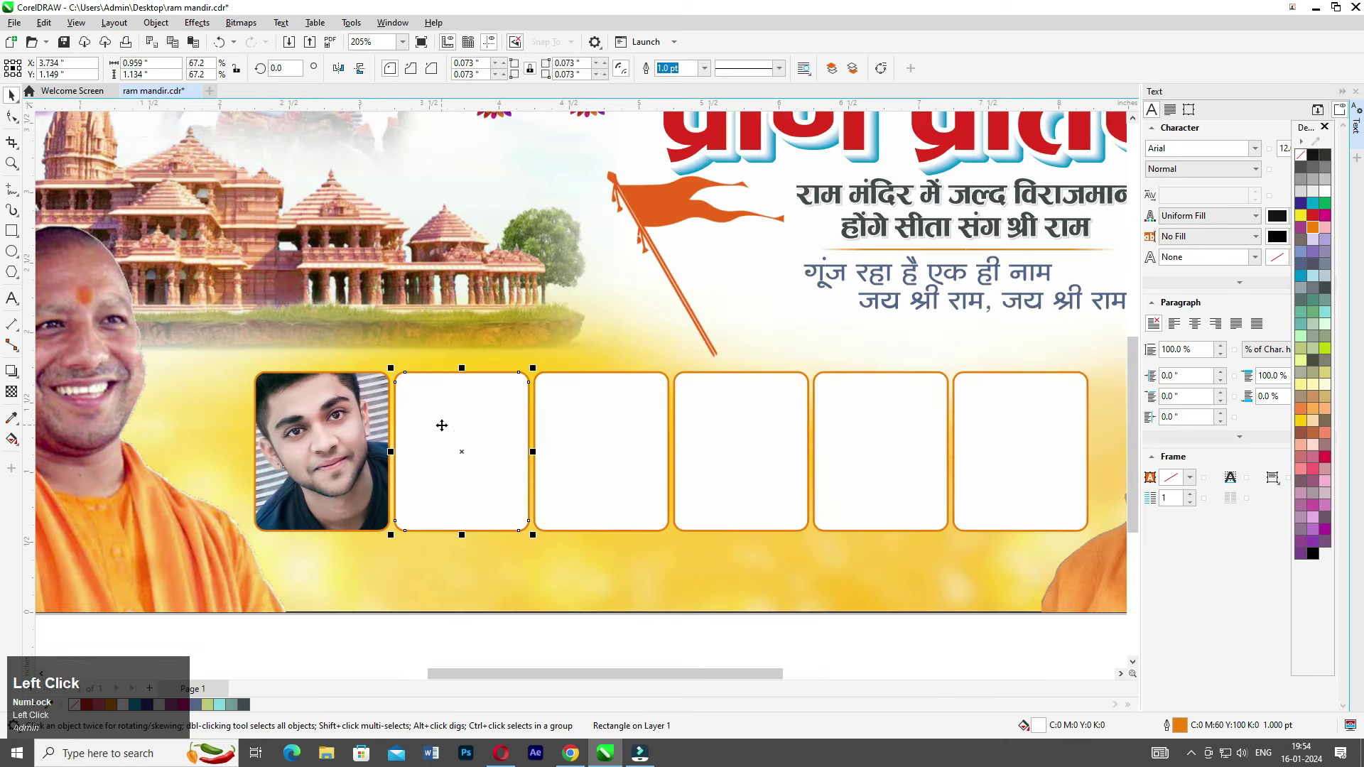
key(Delete)
key(Delete)
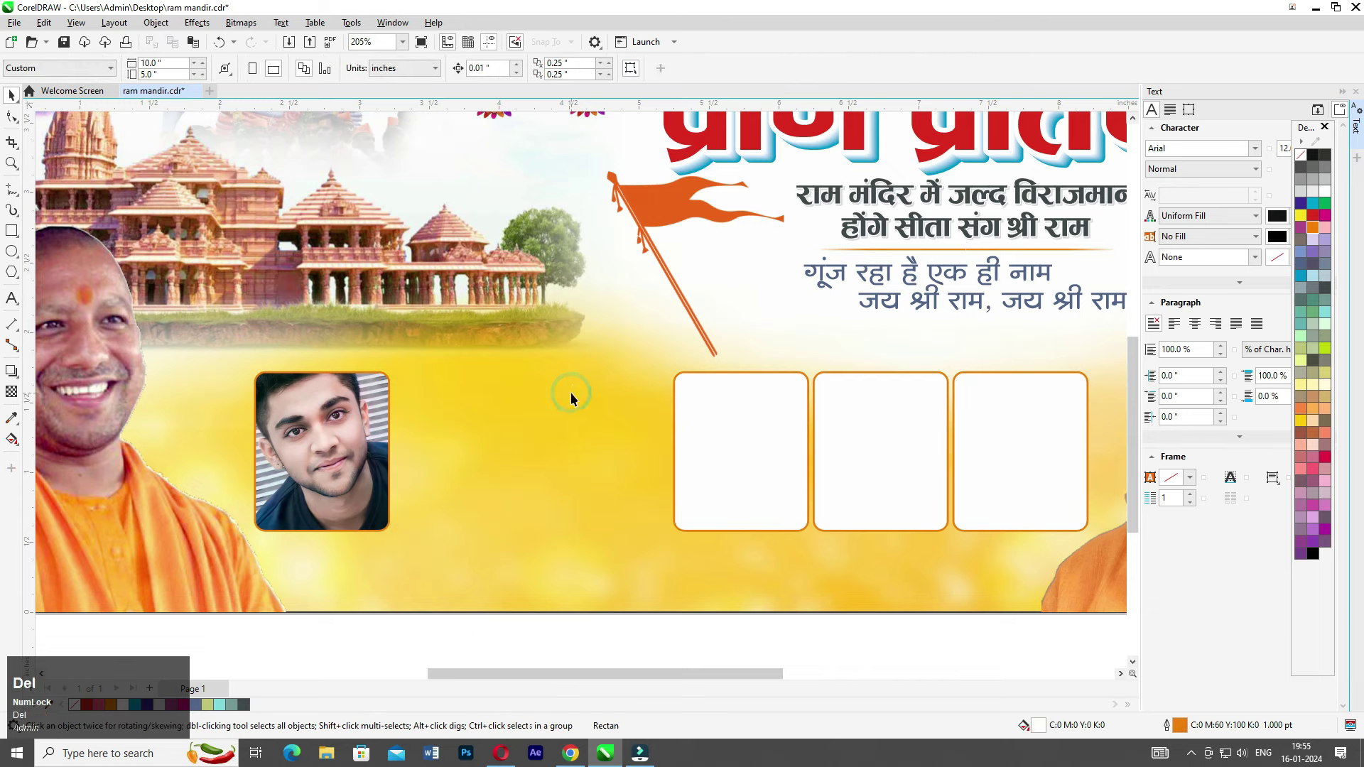
click(901, 412)
drag(615, 620, 1094, 318)
key(Delete)
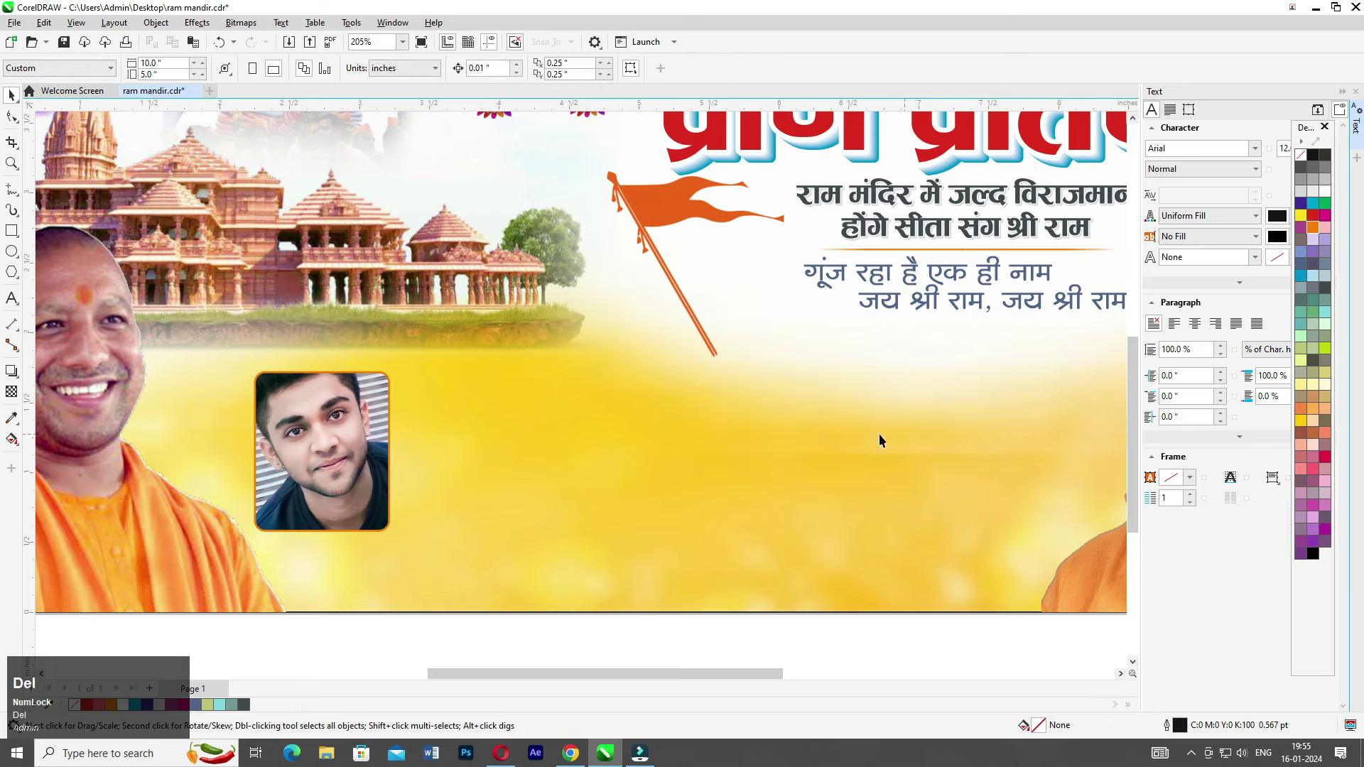
- Duplicate the filled photo frame to the right and repeat the copy to make an evenly spaced row of six
drag(334, 454, 478, 467)
right_click(478, 467)
key(ctrl+r)
key(ctrl+r)
key(ctrl+r)
key(ctrl+r)
middle_click(625, 547)
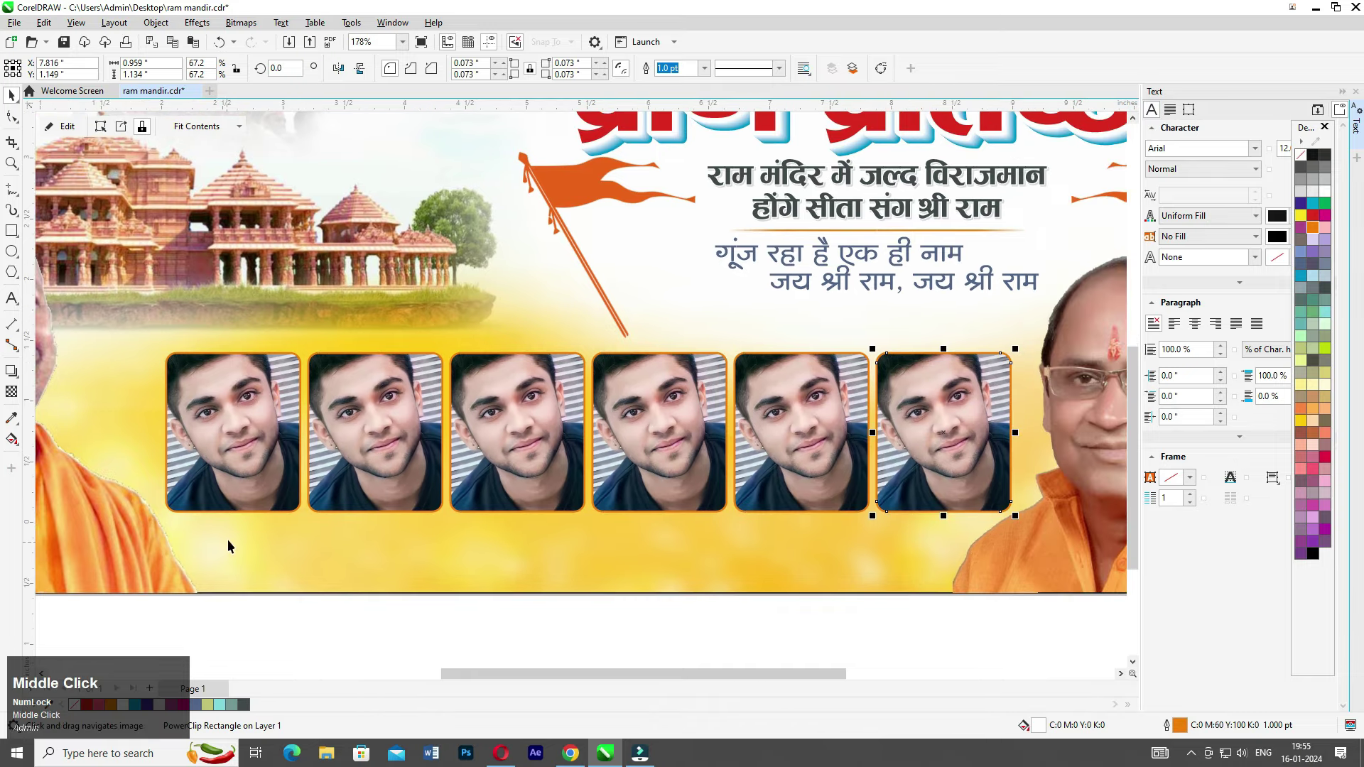
- Give all six photo frames a white outline with a width of 2 points
scroll(192, 583, down, 2)
drag(142, 584, 861, 298)
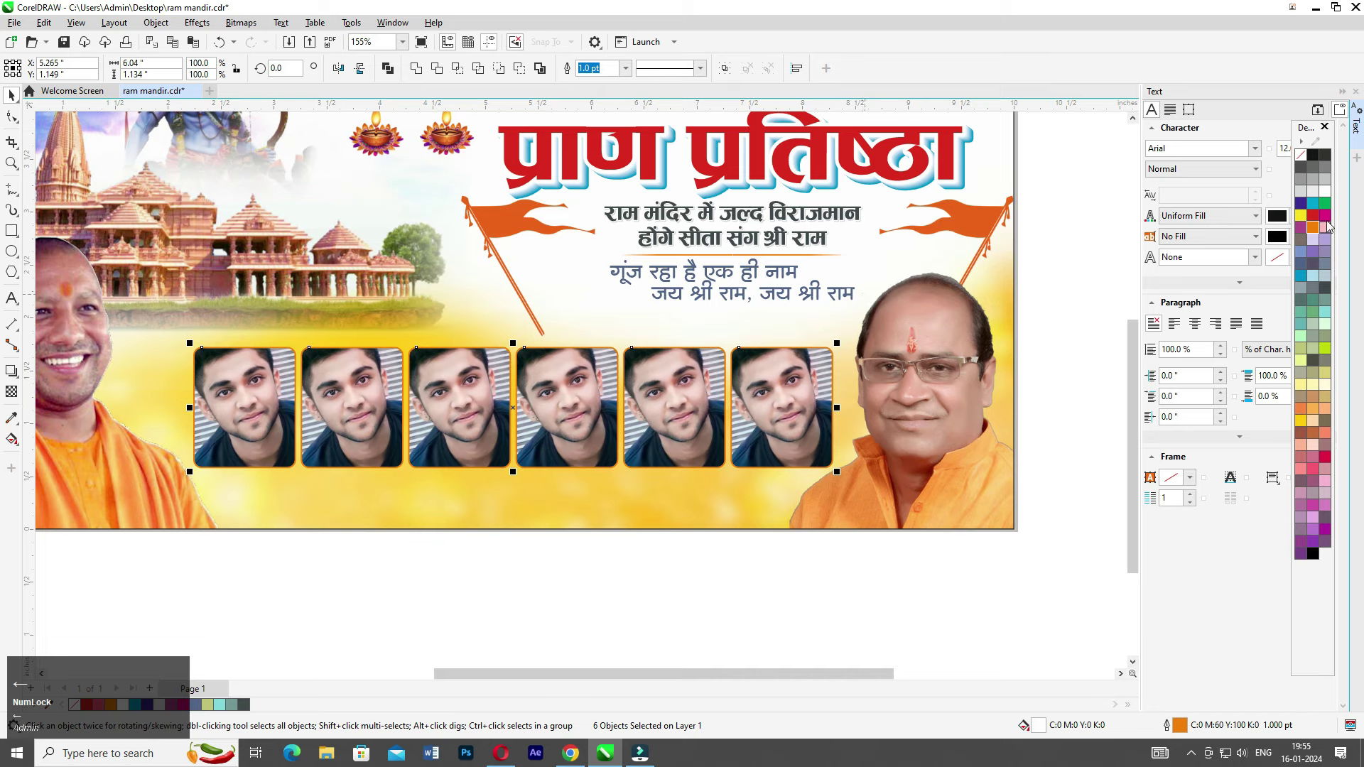
right_click(1326, 190)
key(F12)
text(2)
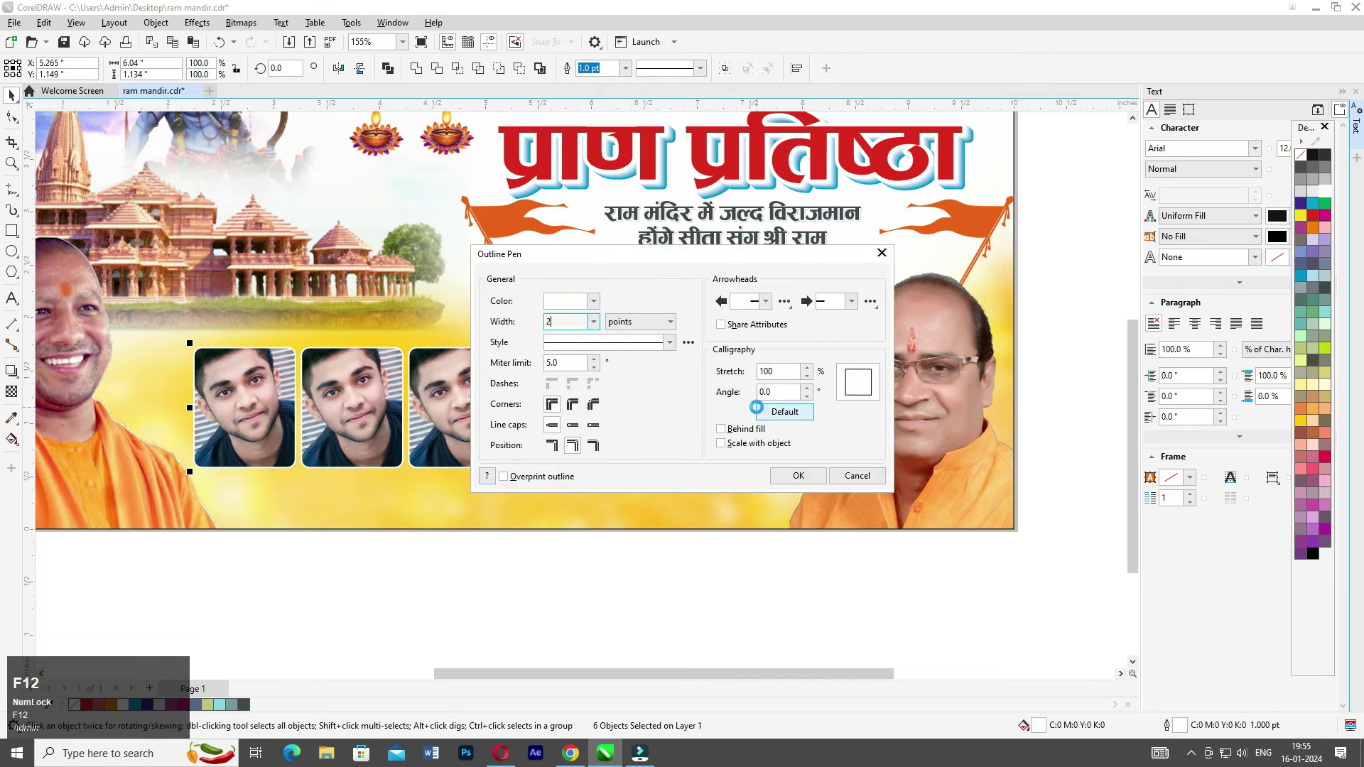
key(Return)
- Inside the banner's PowerClip, enlarge the text lines and divider between the flags to about 2.61 by 1.03 inches and stretch them slightly taller
scroll(675, 501, down, 1)
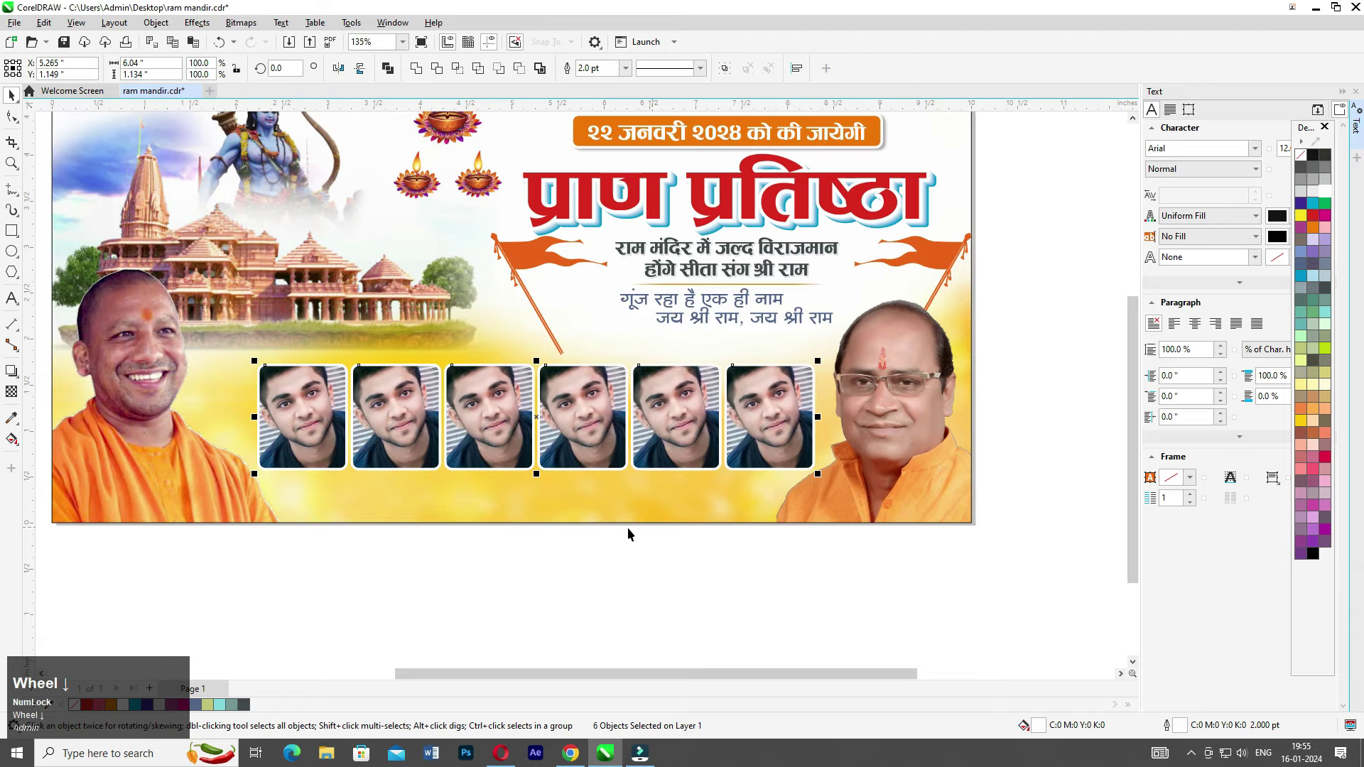
scroll(424, 496, down, 1)
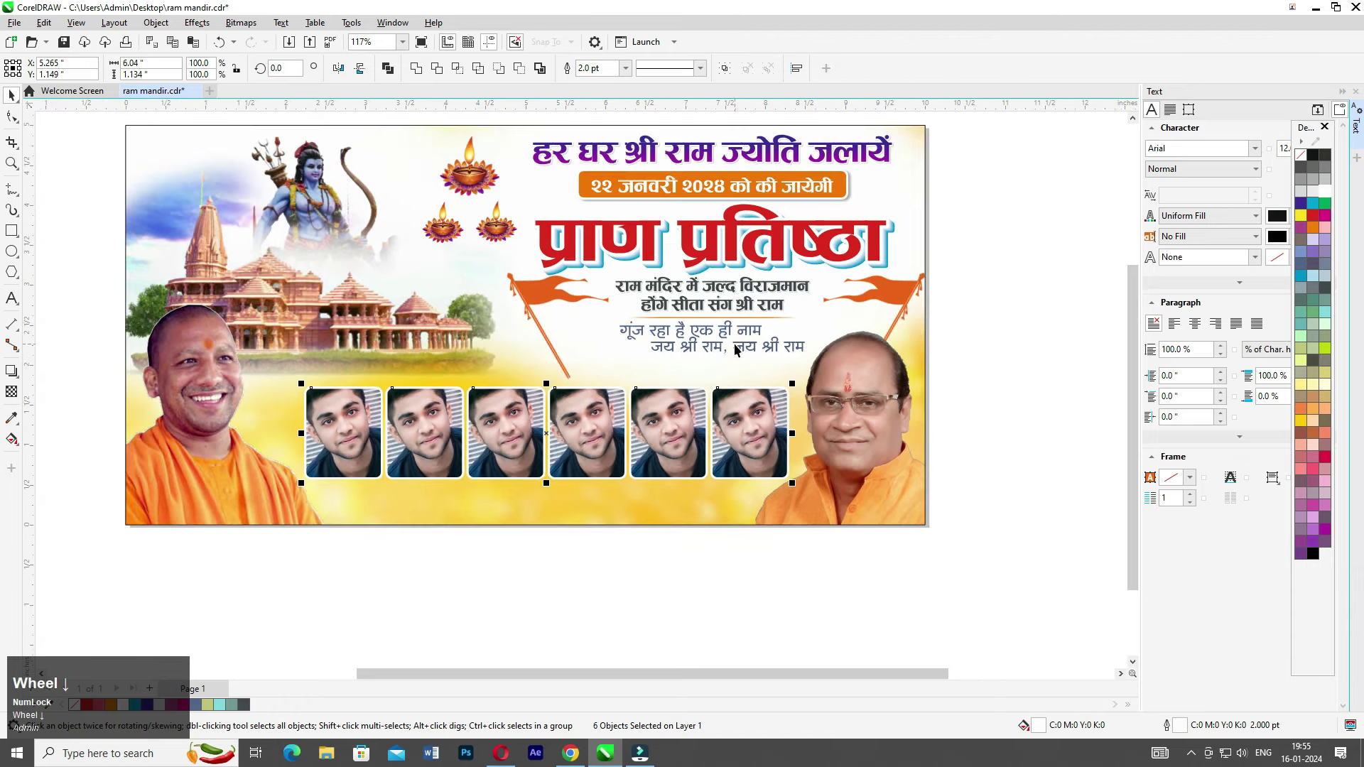
ctrl+click(704, 330)
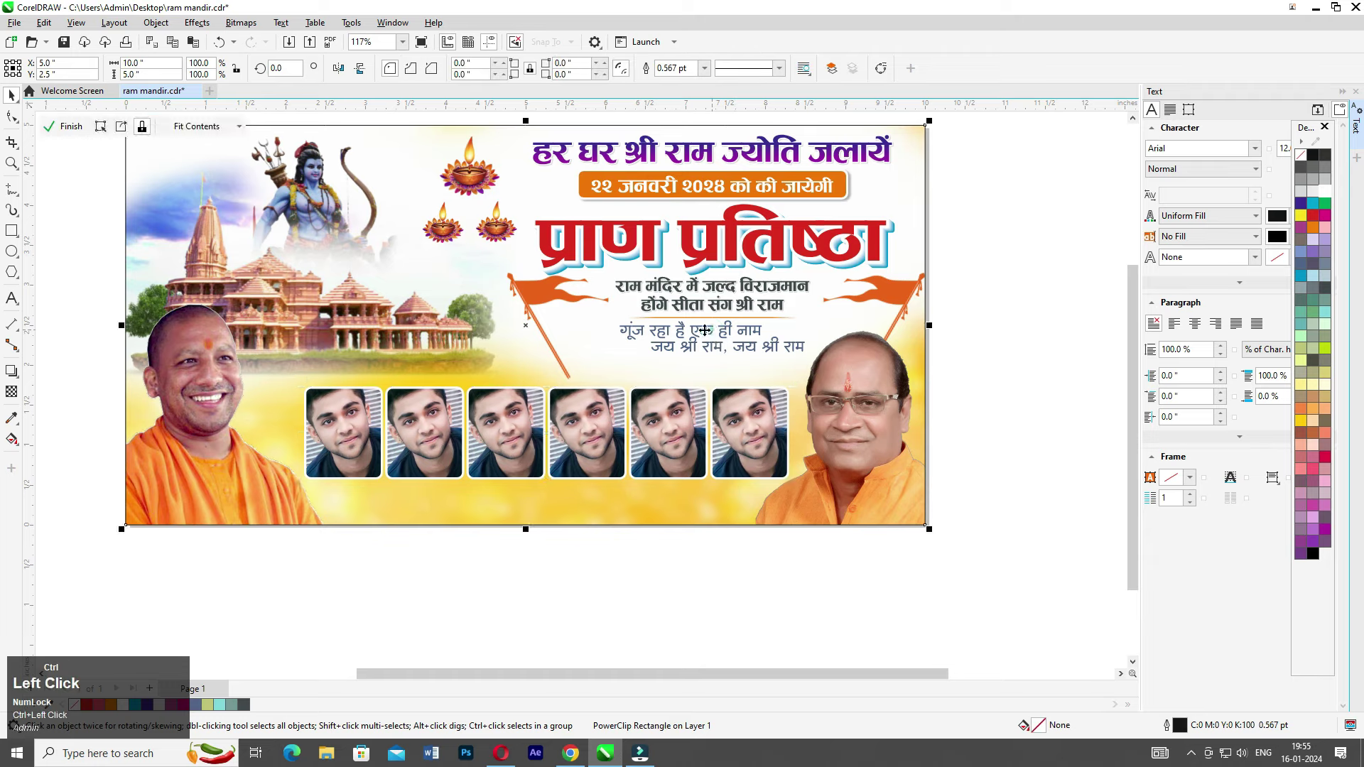
click(696, 330)
drag(1030, 242, 592, 390)
drag(1006, 273, 581, 419)
drag(615, 359, 597, 364)
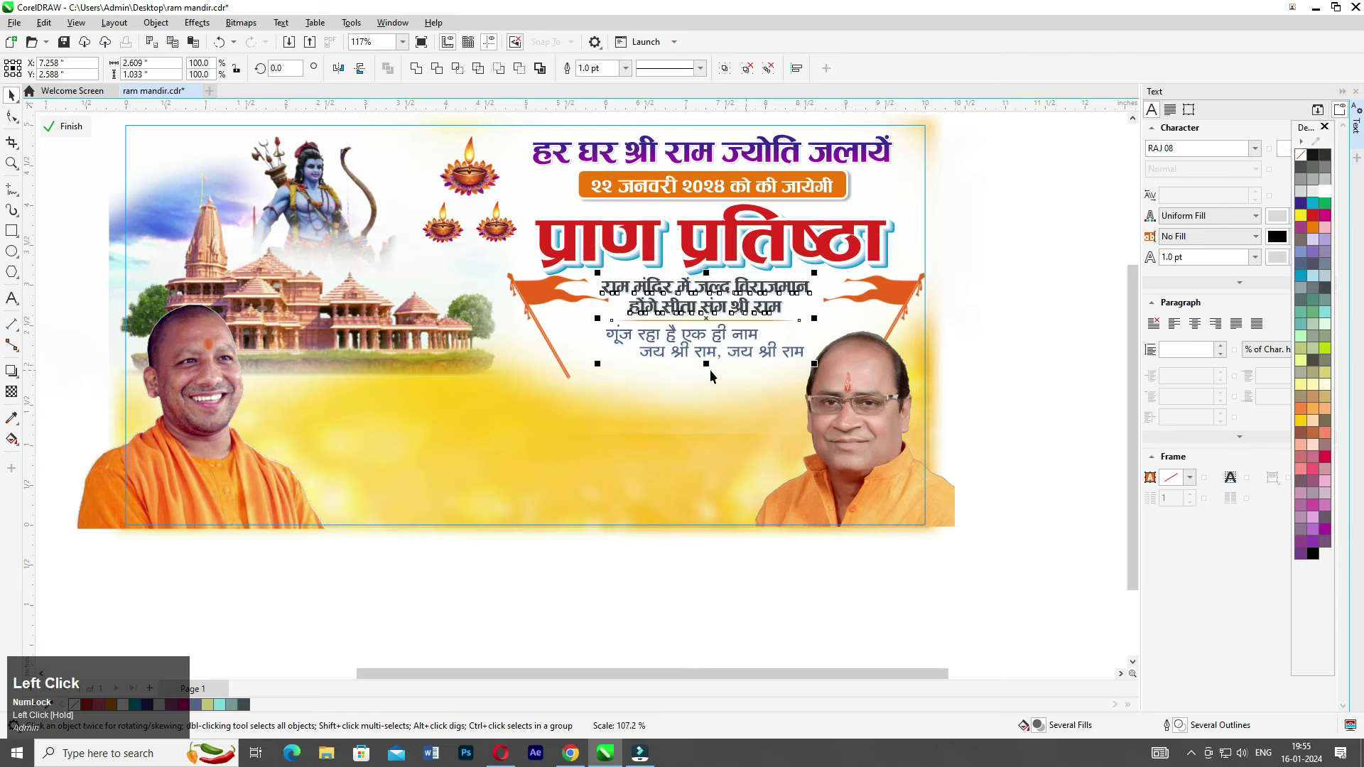
drag(707, 366, 1034, 398)
click(1034, 417)
- Try teal, dark olive and reddish-brown fills on the two-line text above the divider, undoing the reddish-brown one
click(769, 287)
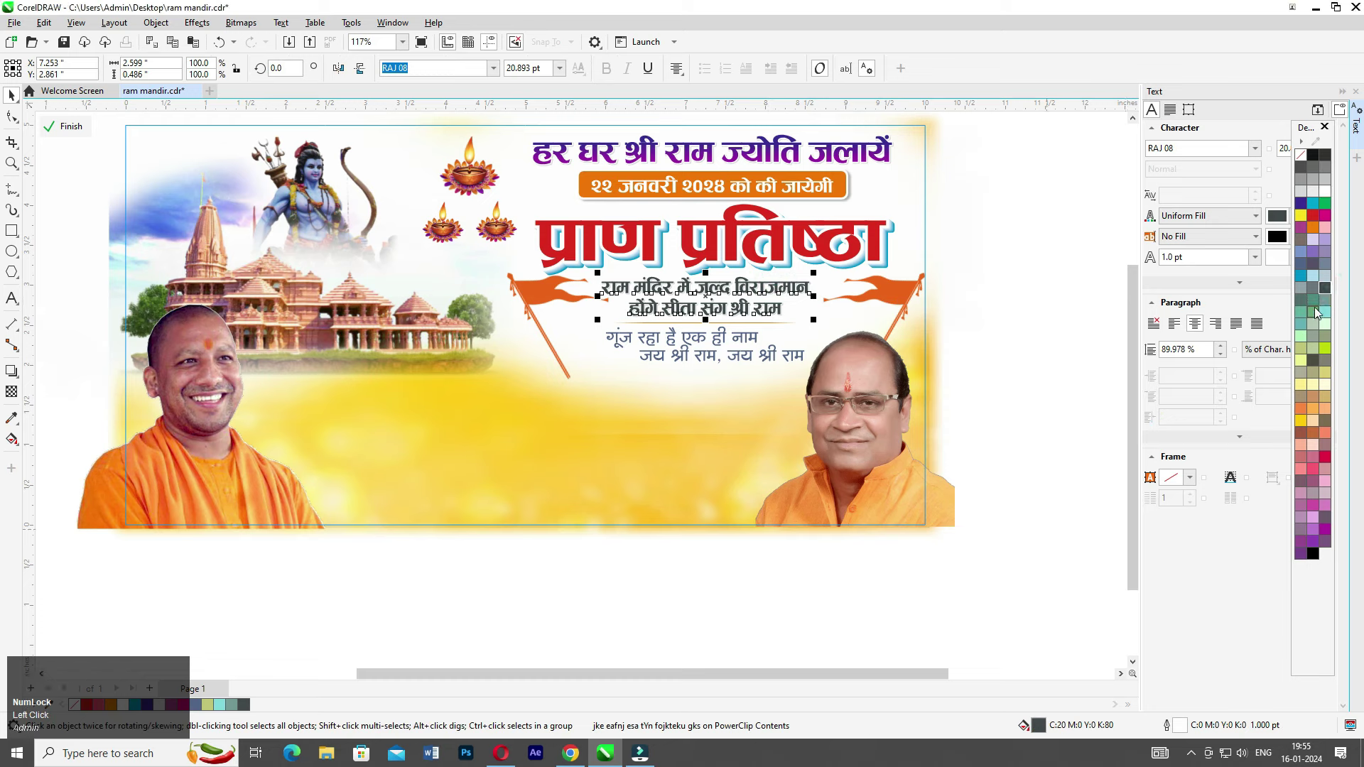
click(1302, 300)
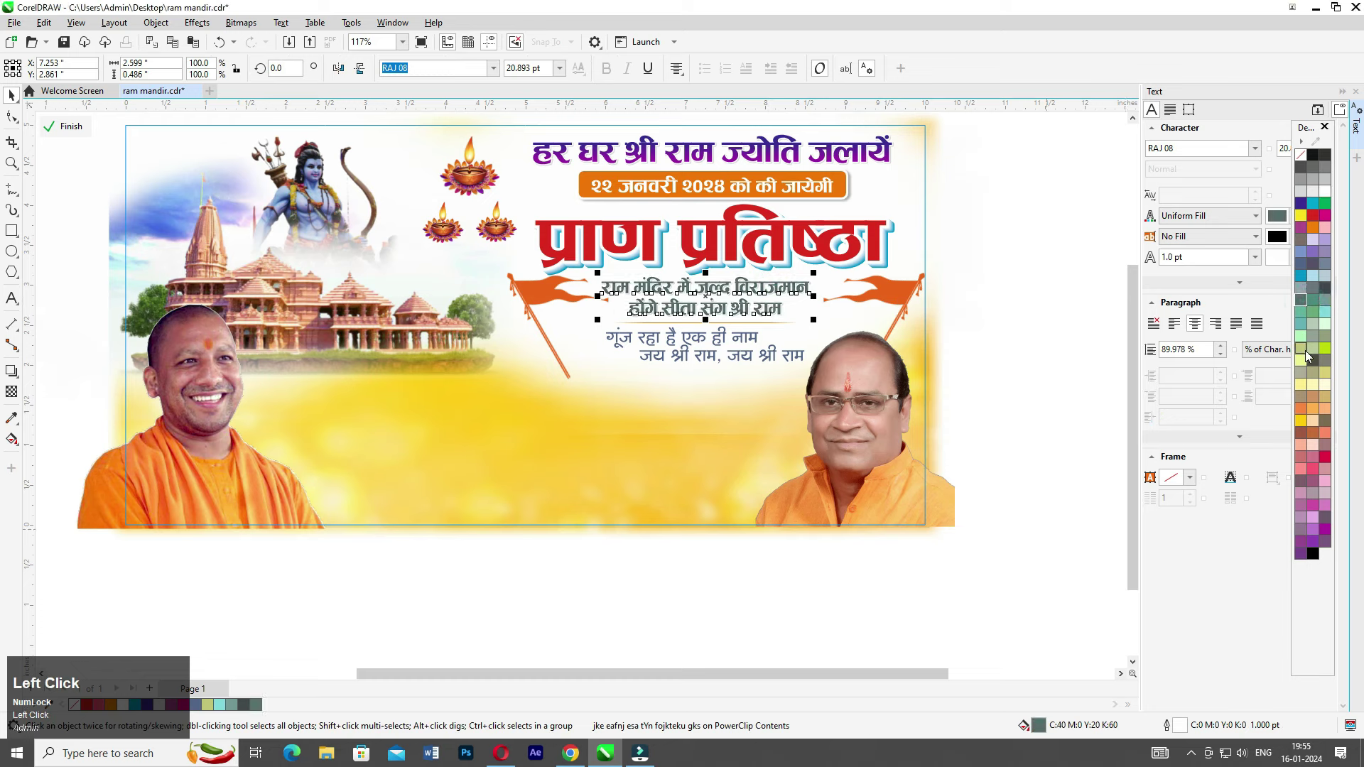
click(1313, 359)
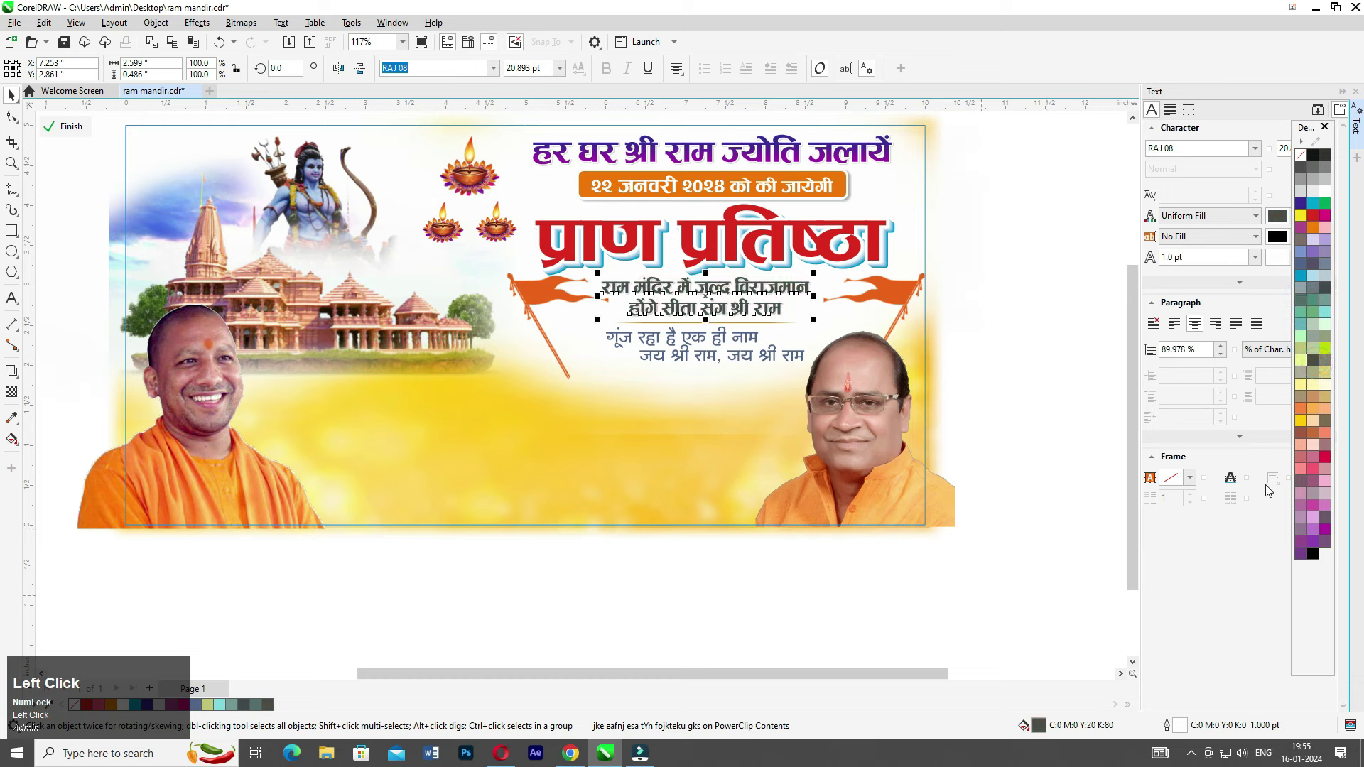
click(1304, 432)
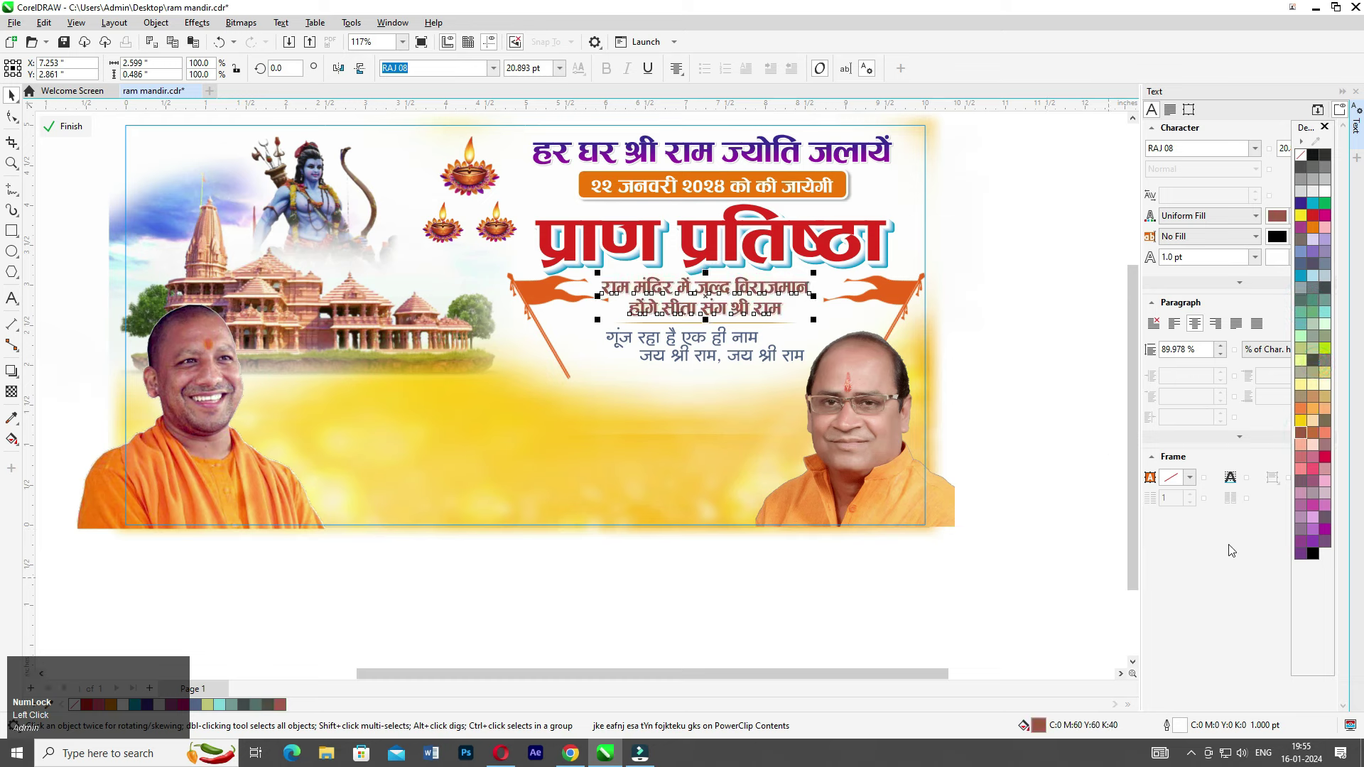
key(ctrl+z)
- Fill the two-line text above the divider with magenta C20 M80 Y0 K0 and finish editing the PowerClip
click(1313, 509)
click(1311, 505)
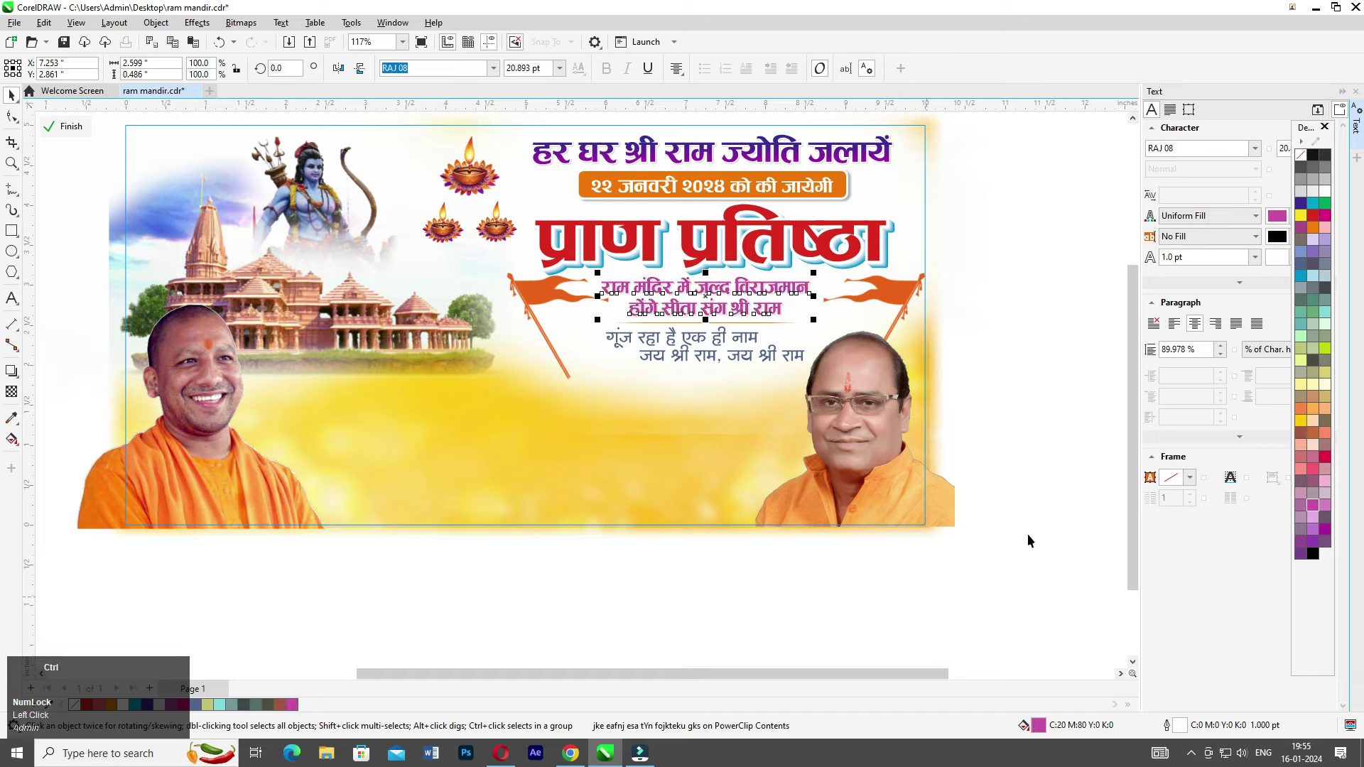
ctrl+click(1013, 572)
- Select the whole banner and fit it in view to check the layout
scroll(1009, 573, down, 1)
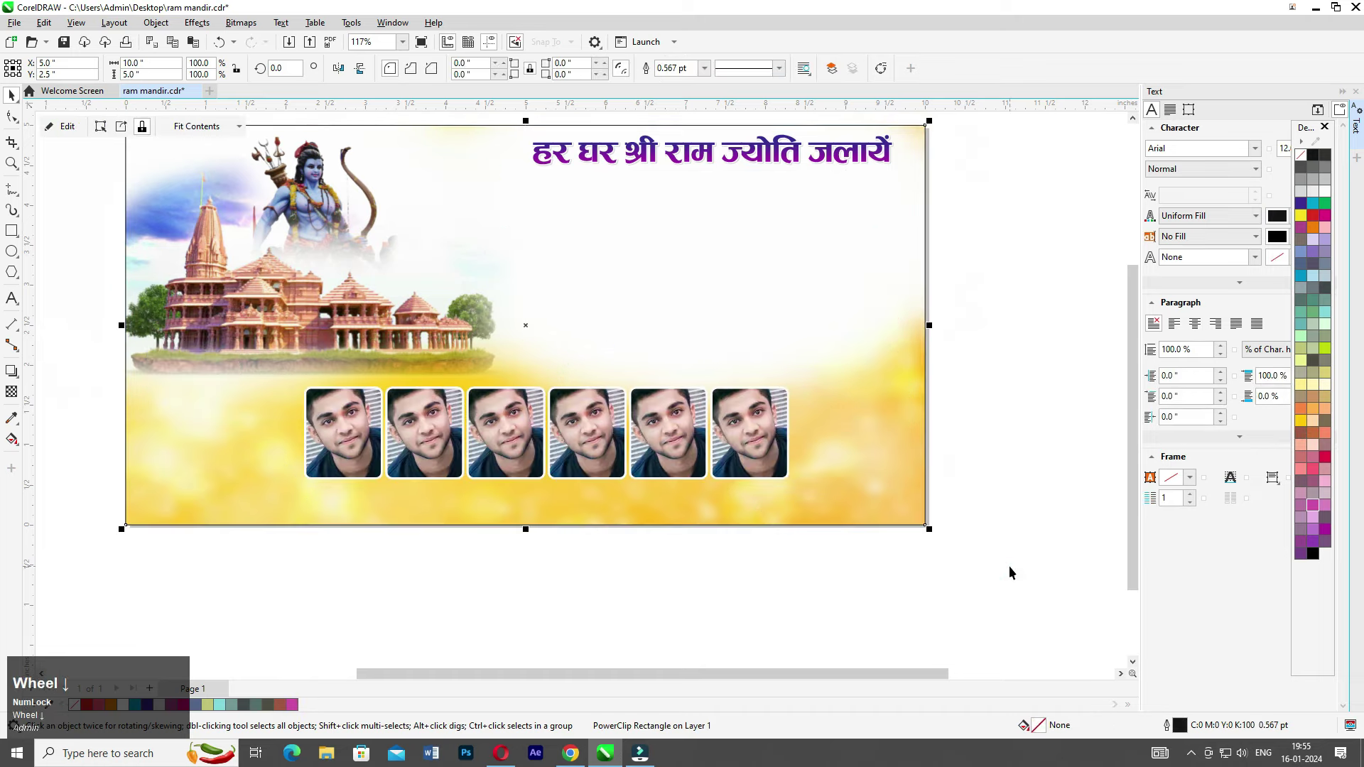
drag(1033, 590, 209, 167)
key(shift+F2)
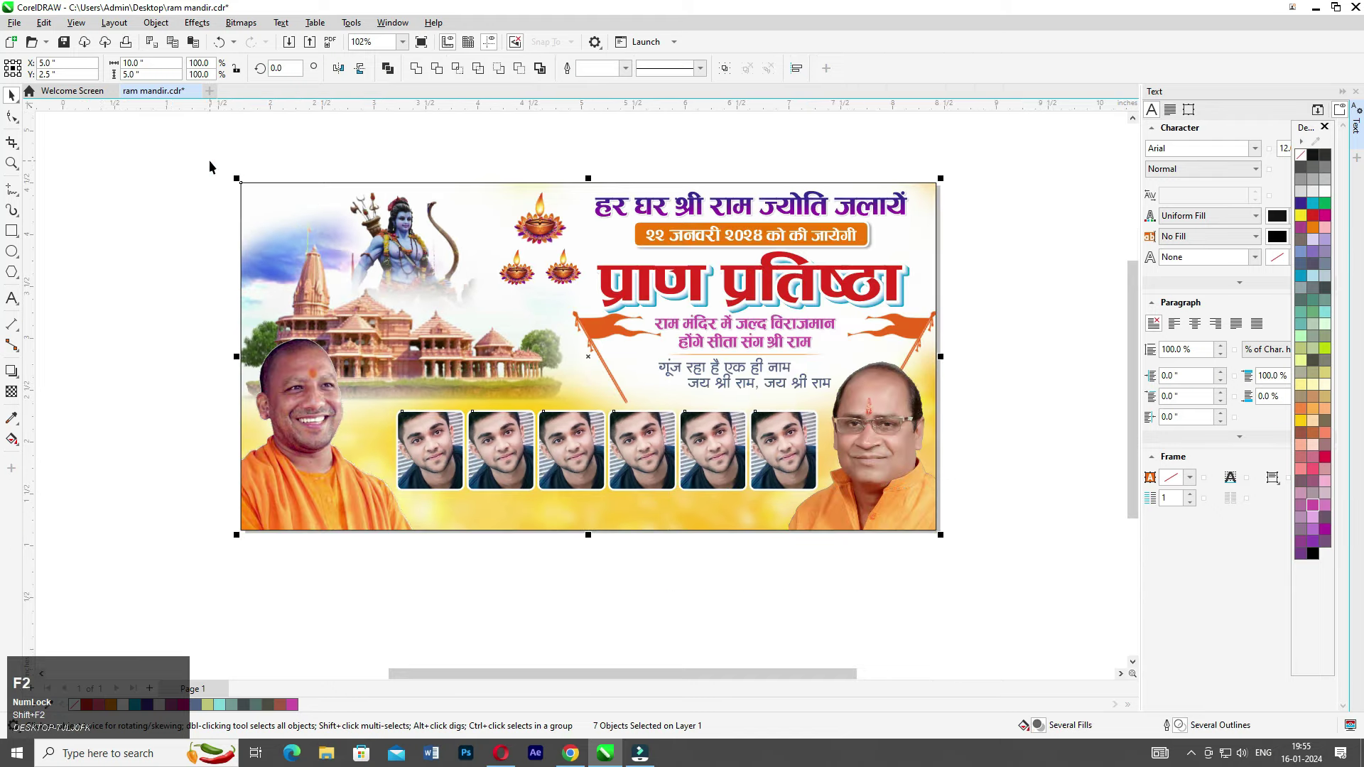